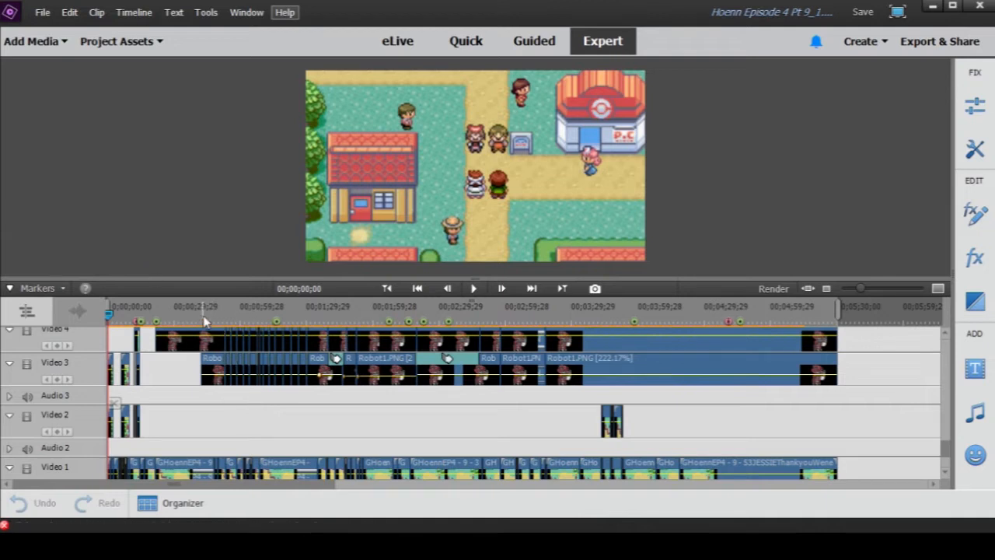
- Disable all the SC9E.mp4 clips on the Video 22 track and enable them again
scroll(206, 322, down, 2)
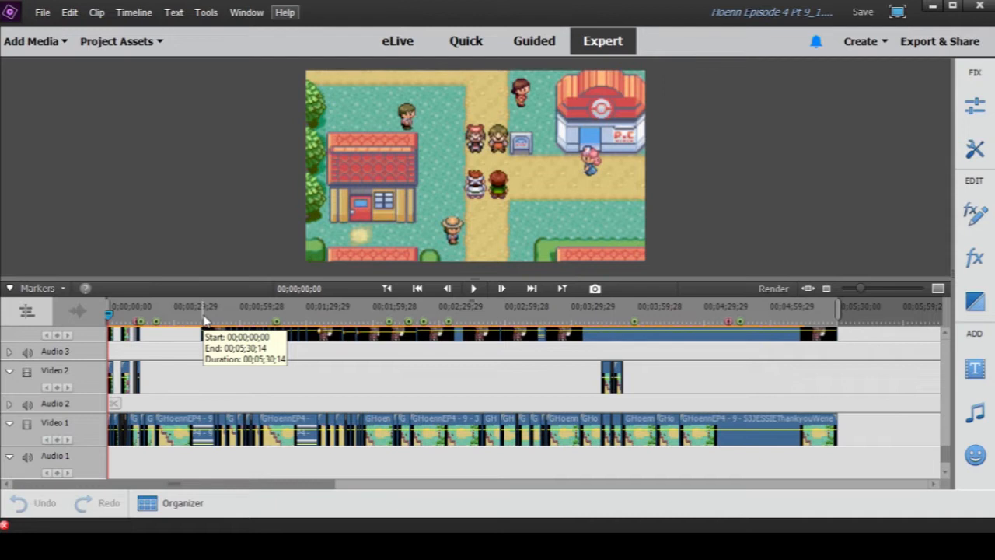
drag(861, 293, 873, 294)
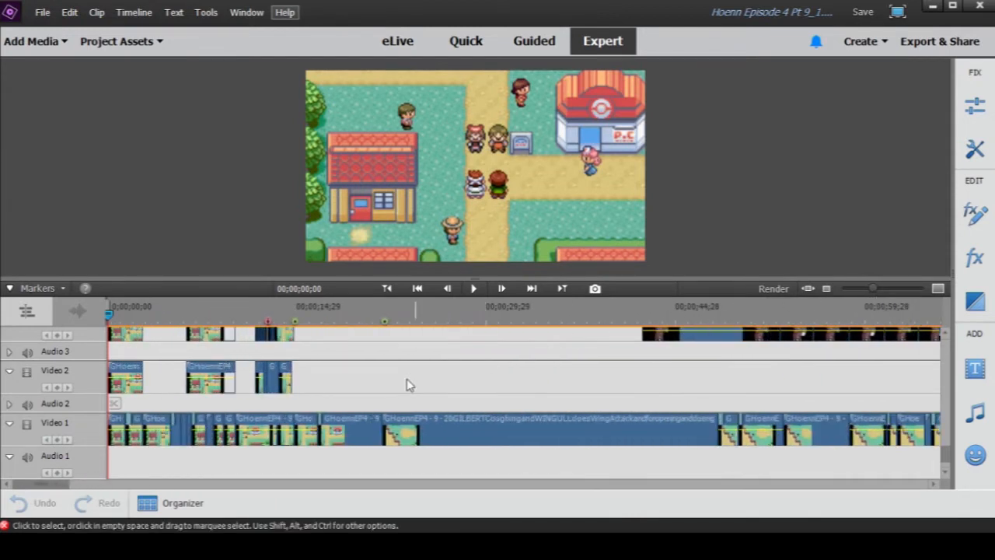
scroll(373, 378, up, 8)
scroll(371, 388, up, 9)
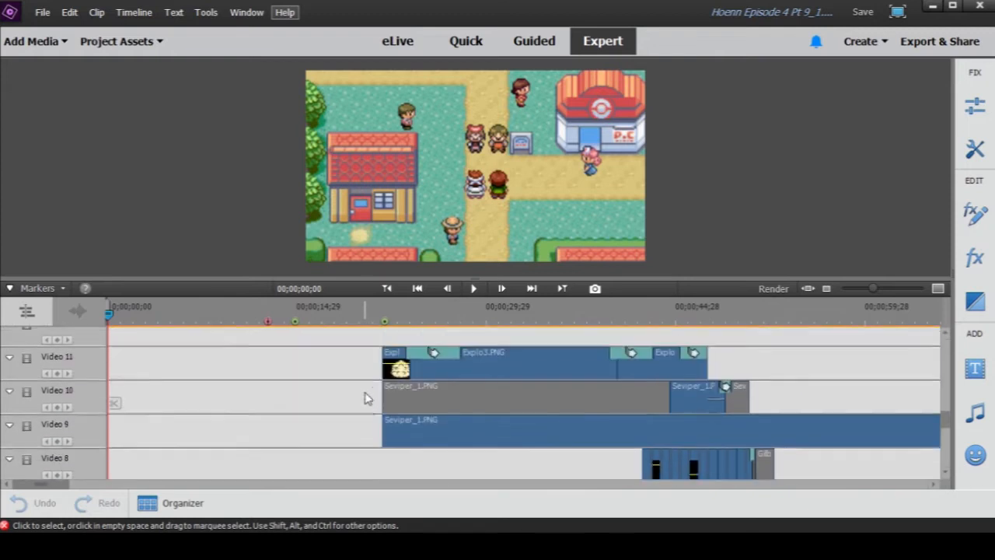
mouse_move(946, 389)
mouse_down()
mouse_move(941, 469)
mouse_move(946, 377)
mouse_up()
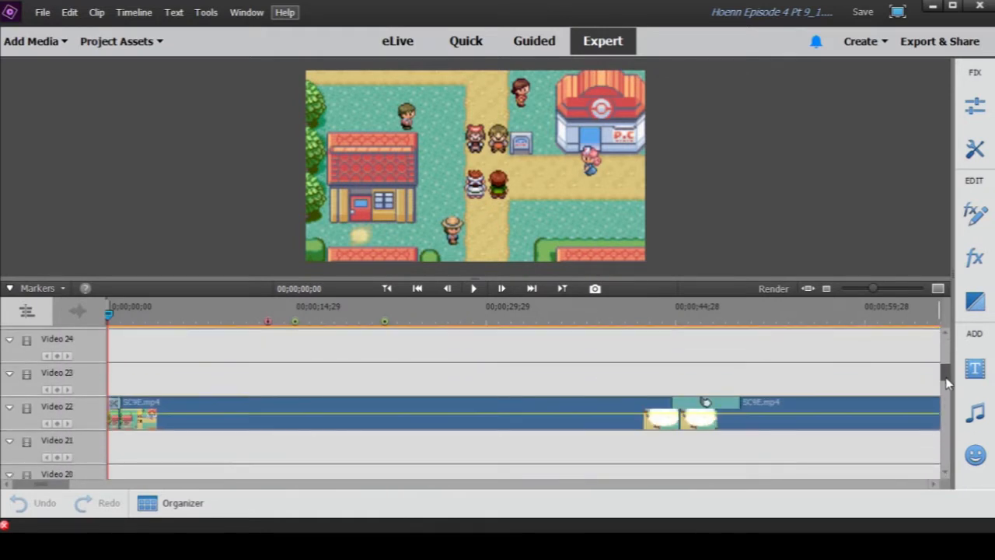
drag(874, 289, 859, 293)
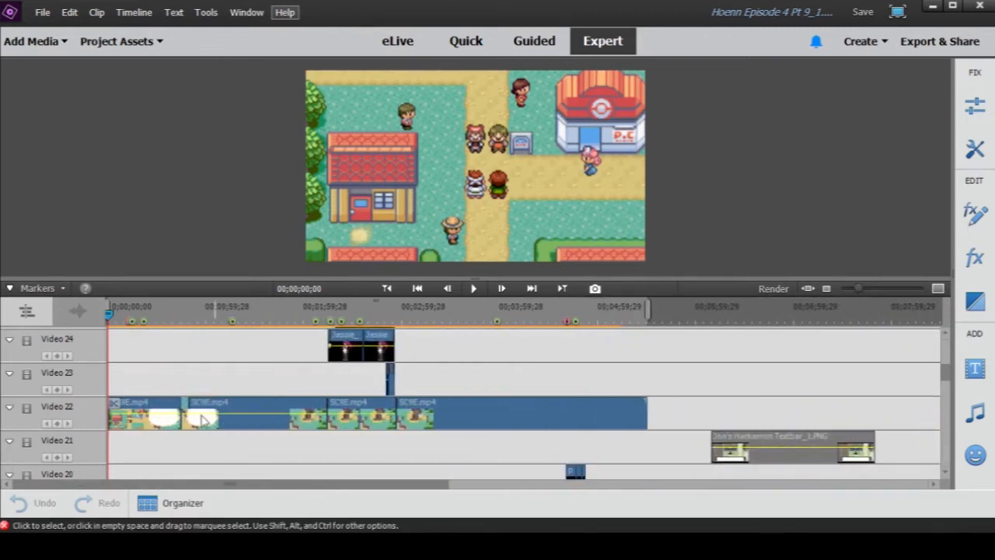
drag(668, 413, 106, 437)
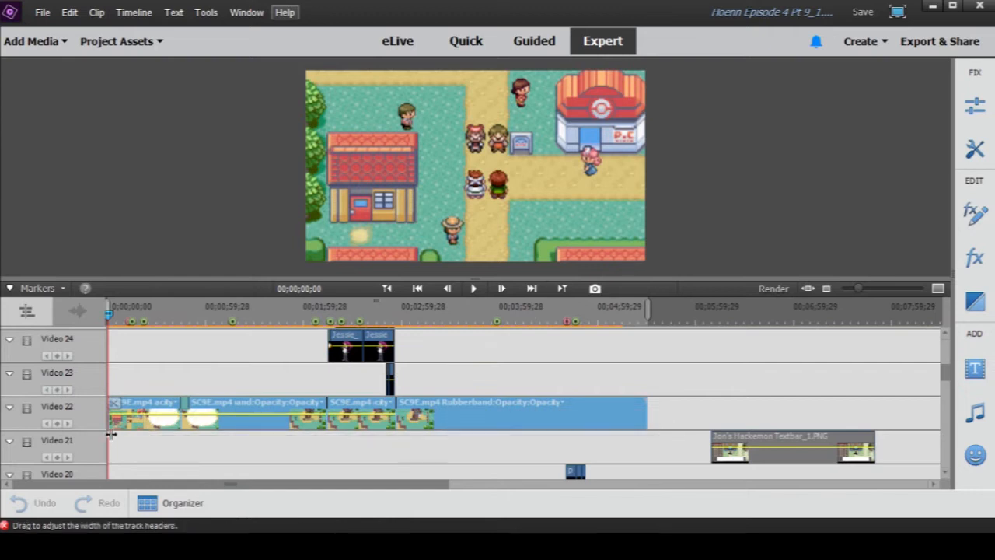
right_click(130, 432)
click(183, 241)
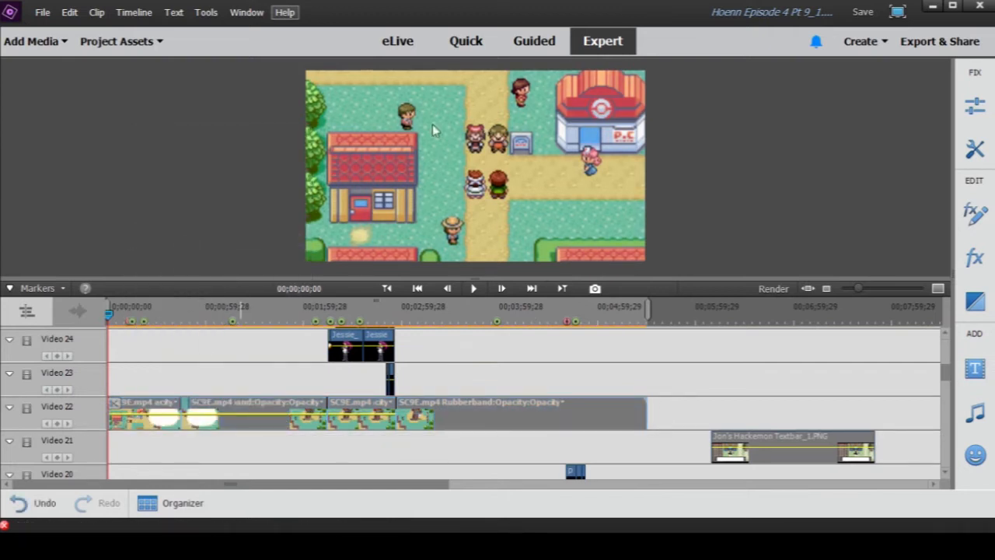
right_click(147, 423)
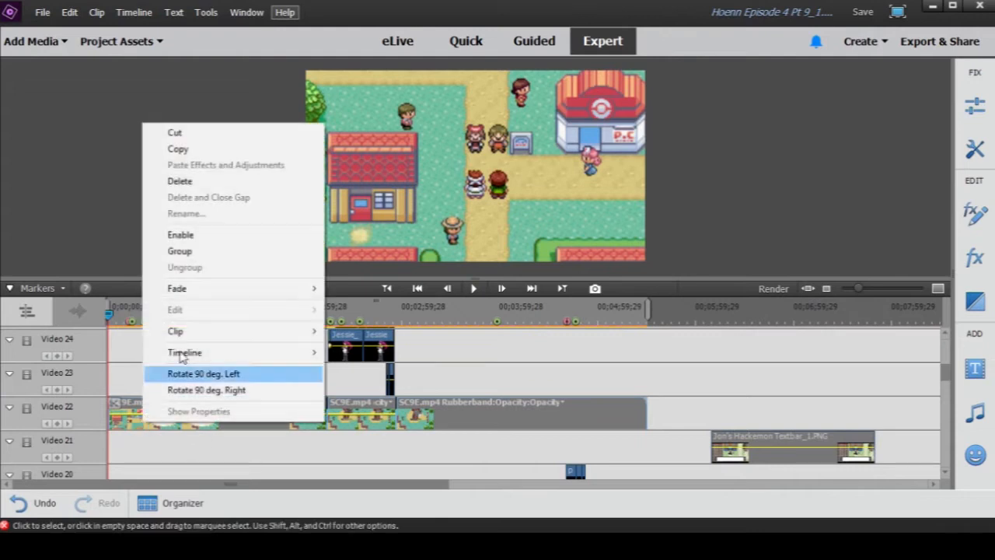
click(200, 241)
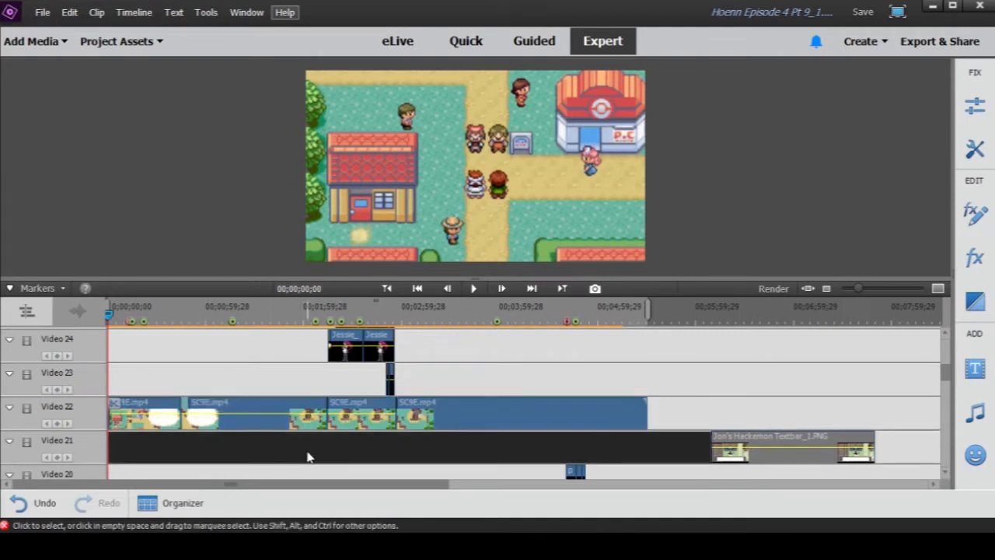
- Scrub the playhead to 00;00;02;12 to review the opening GHoennEP4 clips on the Video 1 to Video 3 tracks
scroll(311, 451, down, 4)
scroll(307, 457, down, 12)
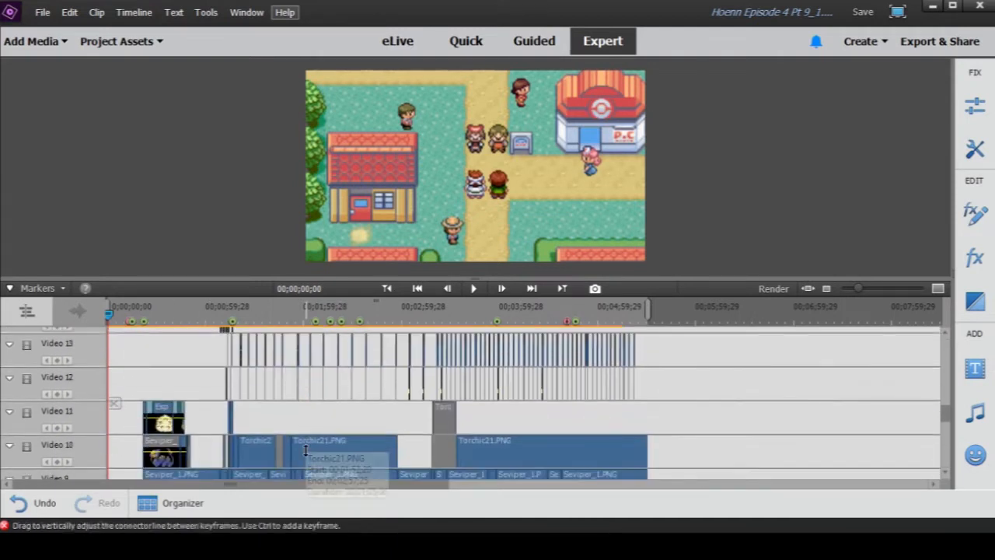
scroll(308, 456, down, 6)
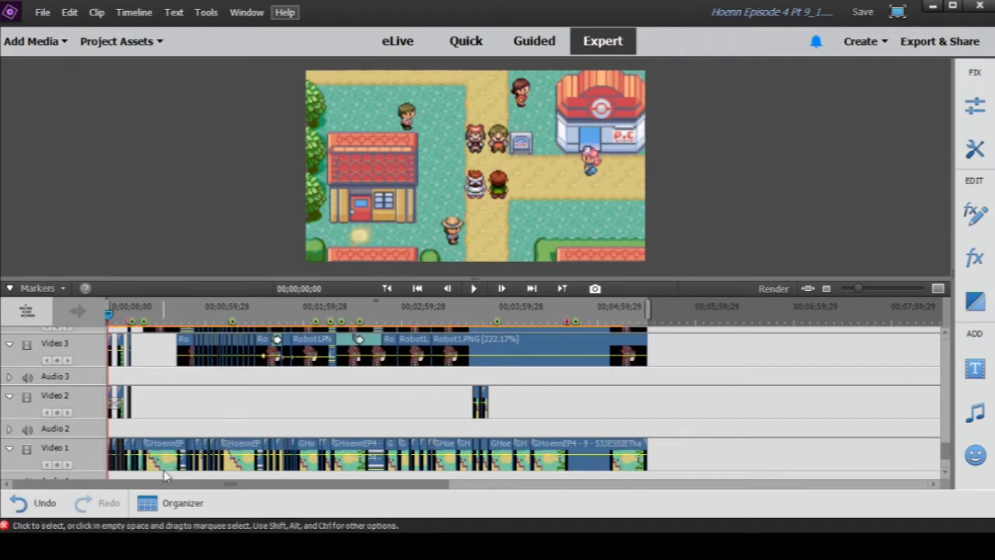
drag(859, 288, 874, 298)
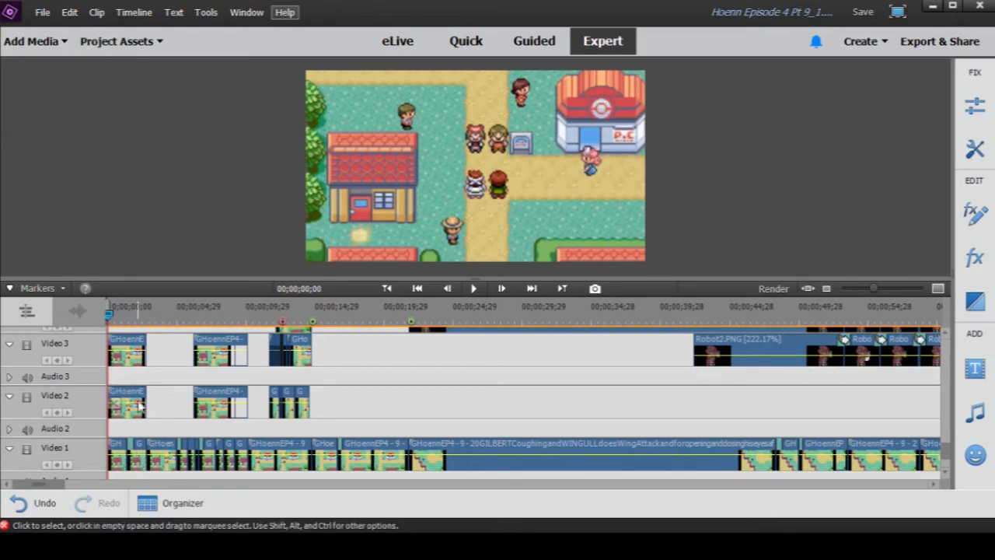
drag(111, 314, 130, 322)
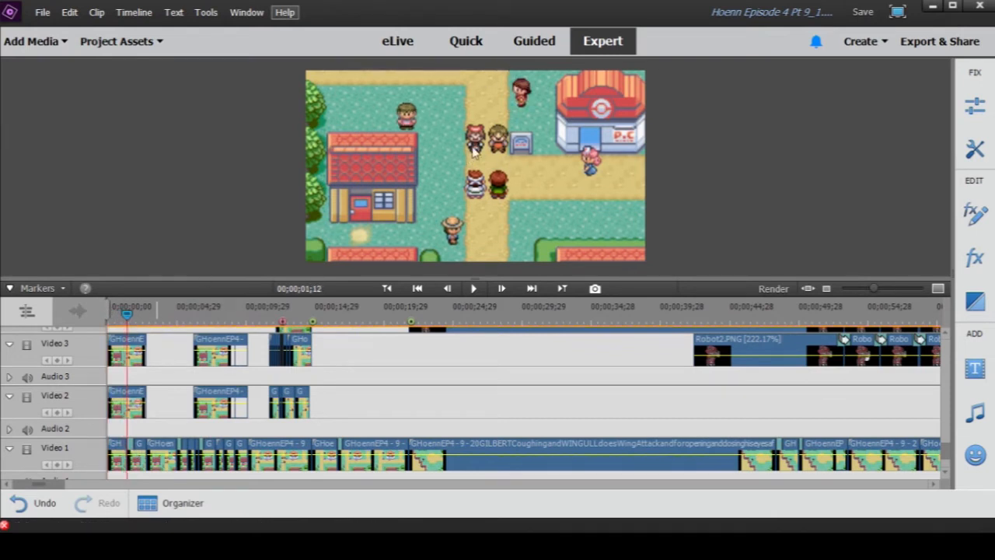
drag(130, 315, 143, 333)
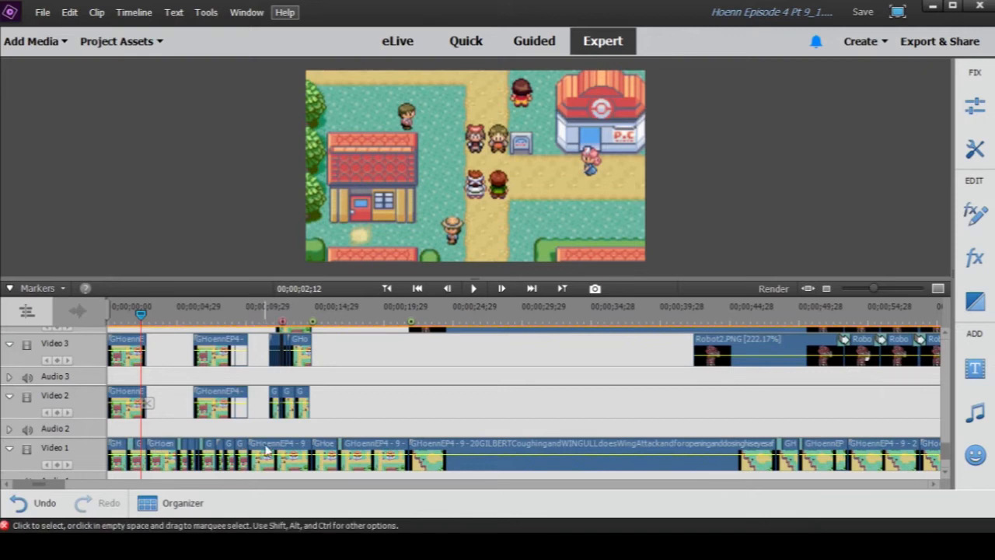
- Select the SC9E.mp4 clip under the playhead on the Video 22 track
scroll(280, 459, up, 10)
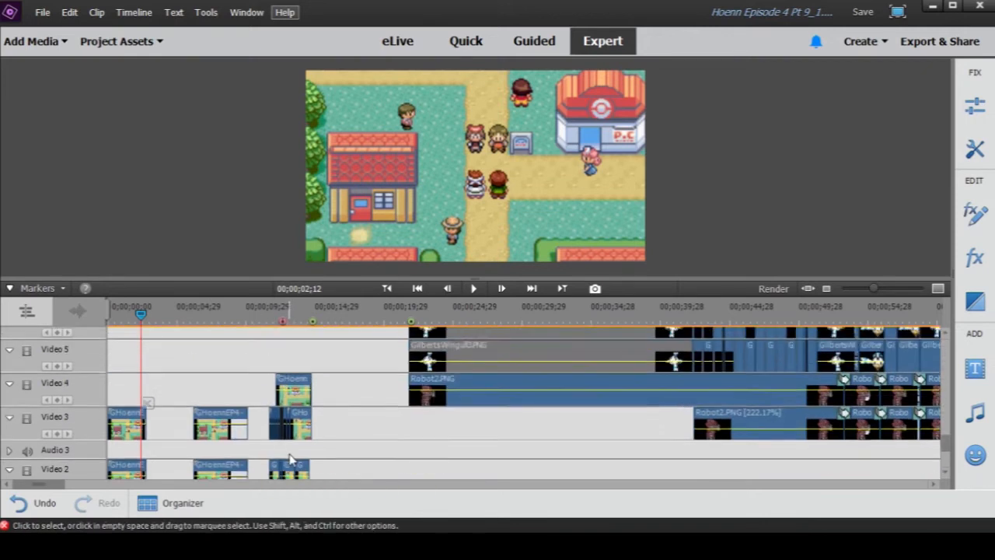
scroll(292, 460, up, 8)
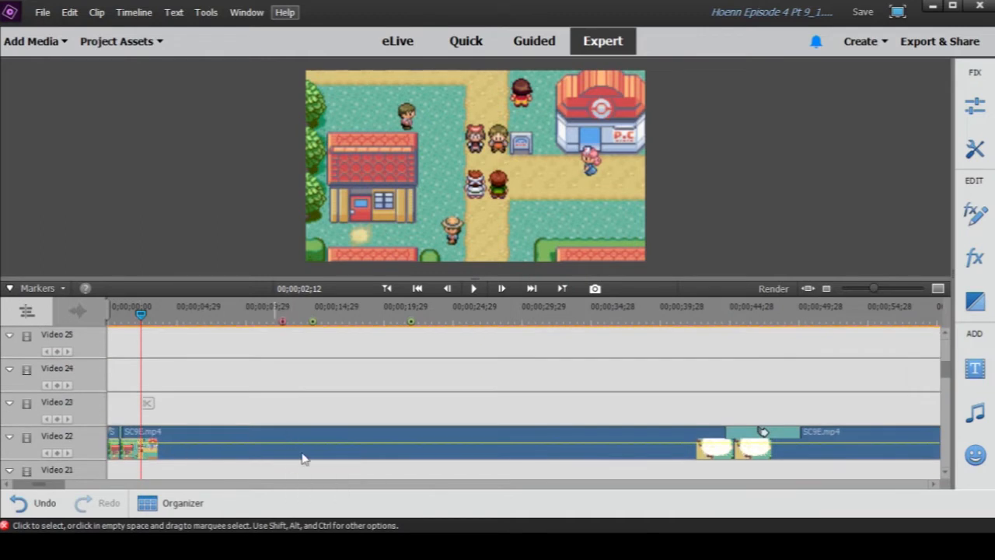
click(141, 456)
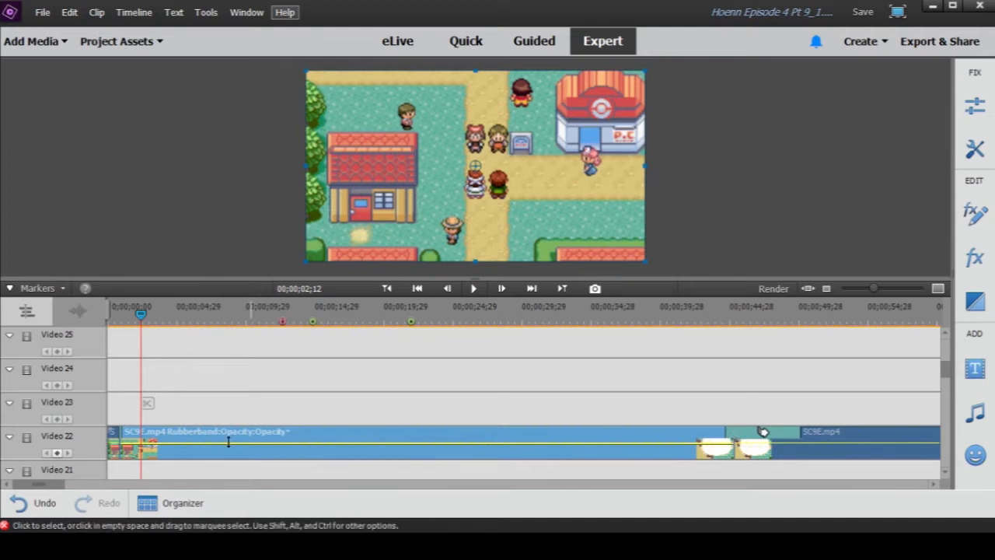
- Examine how the clips are layered from the Video 1 track up to the Video 30 track
scroll(241, 401, down, 2)
scroll(241, 401, down, 20)
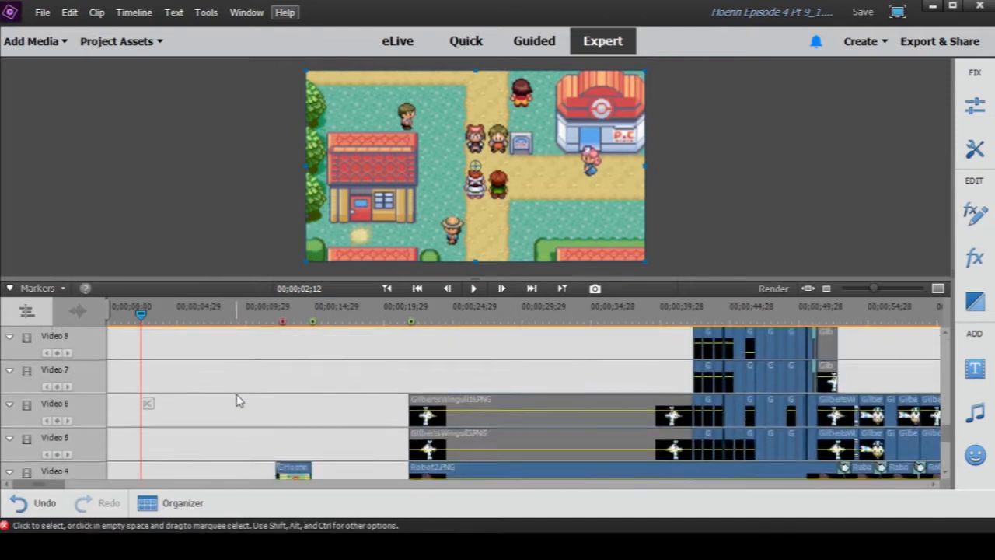
scroll(237, 401, down, 3)
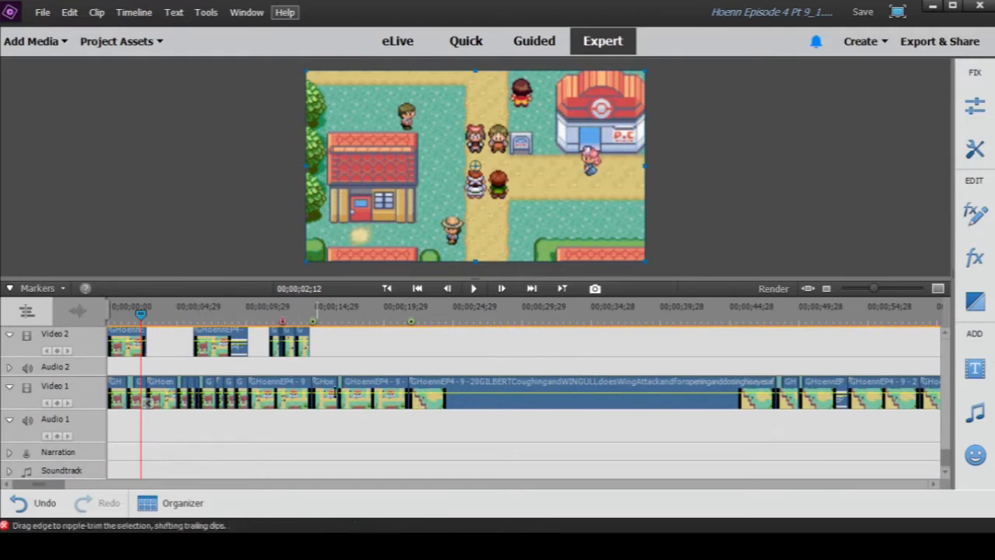
scroll(388, 408, up, 3)
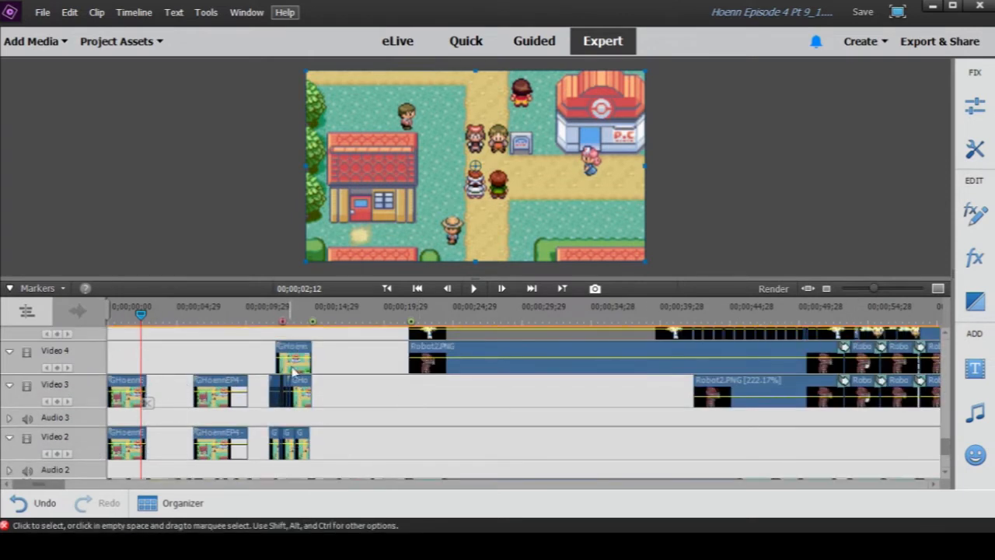
scroll(530, 387, up, 1)
scroll(529, 386, up, 1)
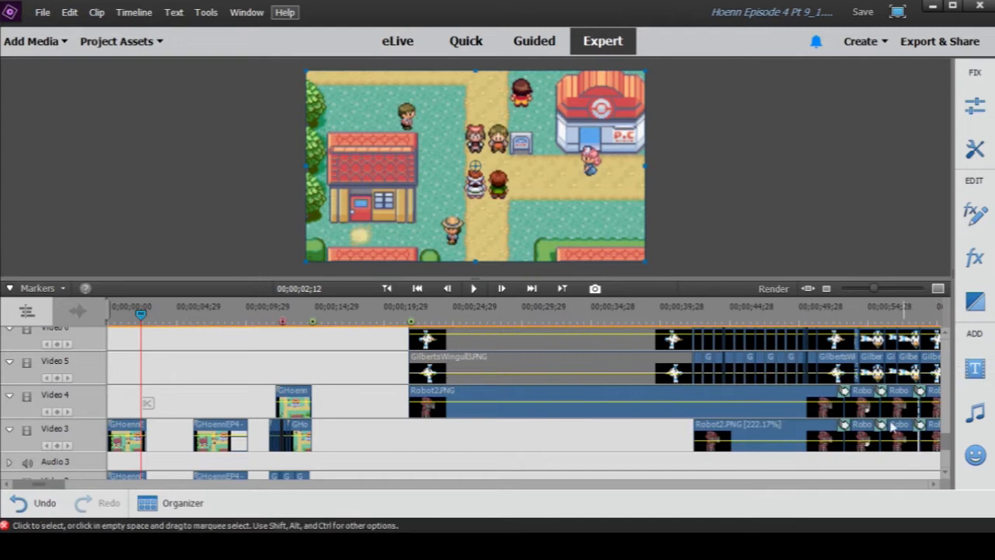
scroll(842, 393, up, 5)
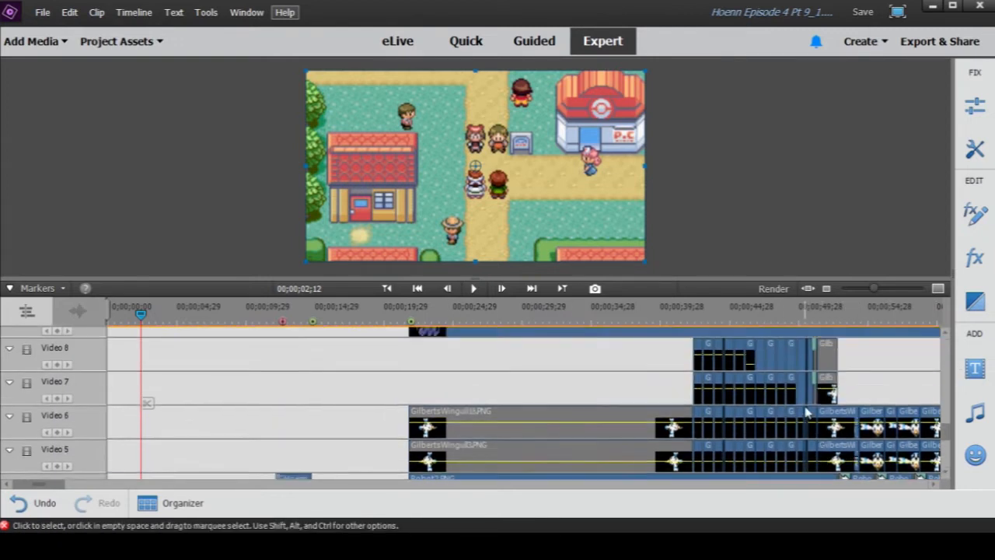
scroll(482, 424, up, 1)
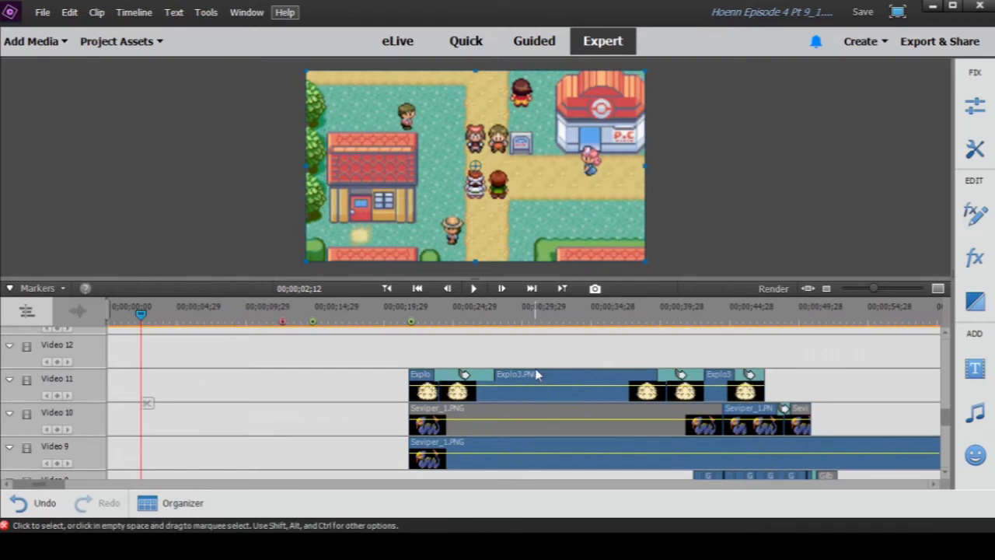
scroll(533, 376, up, 6)
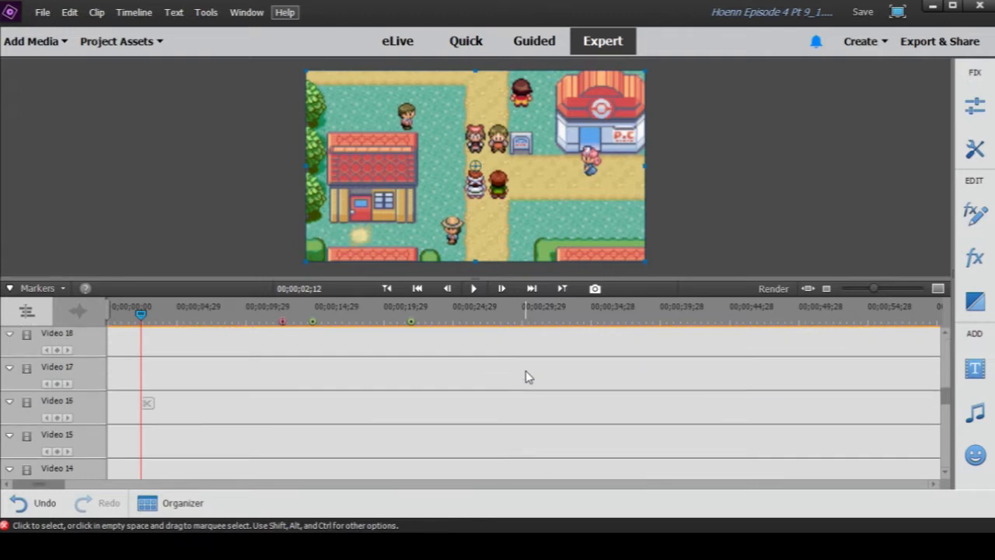
scroll(515, 376, up, 5)
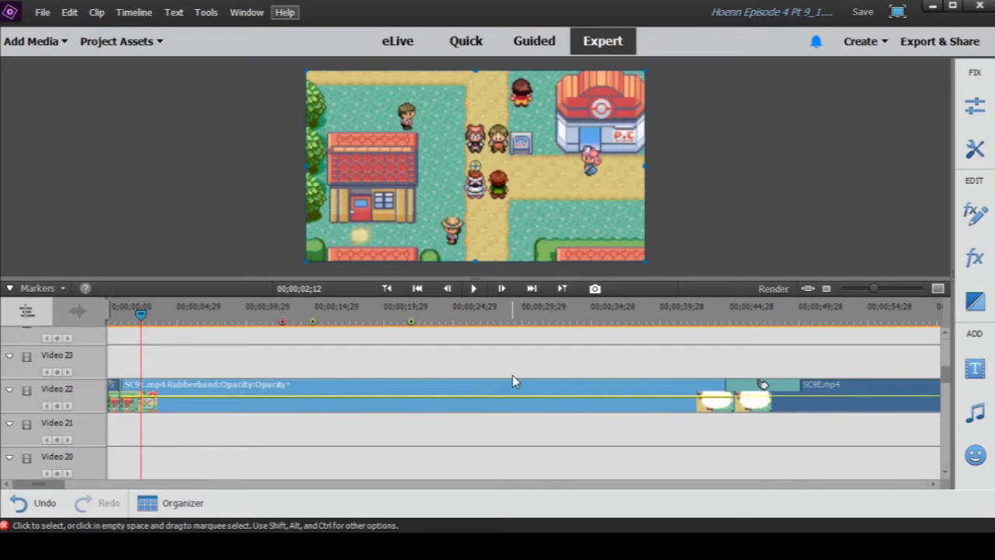
drag(874, 289, 861, 290)
scroll(678, 360, up, 4)
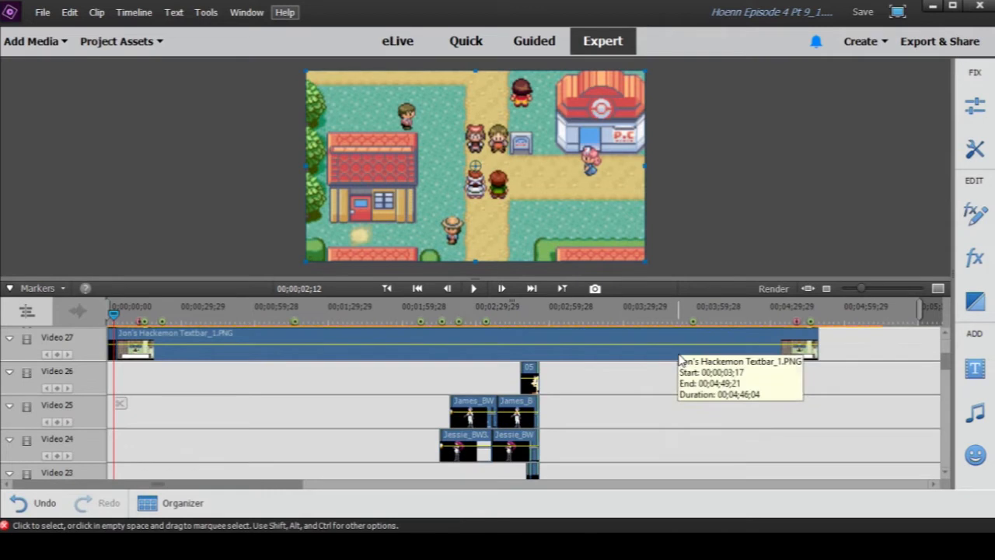
scroll(678, 360, up, 3)
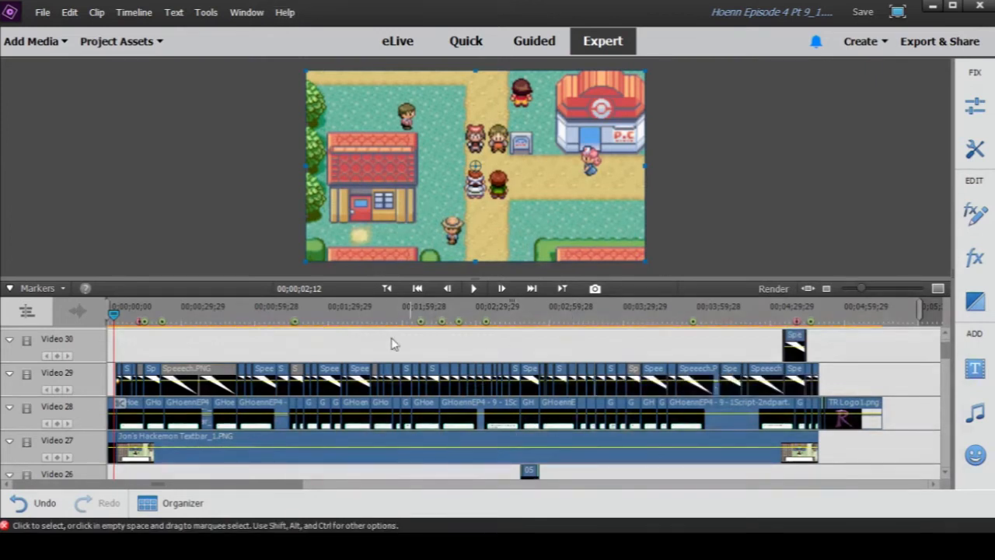
- Return the playhead to 00;00;00;00 and review the track layers down to Video 1 and back up to Video 27
click(110, 312)
scroll(416, 356, down, 2)
scroll(416, 357, down, 6)
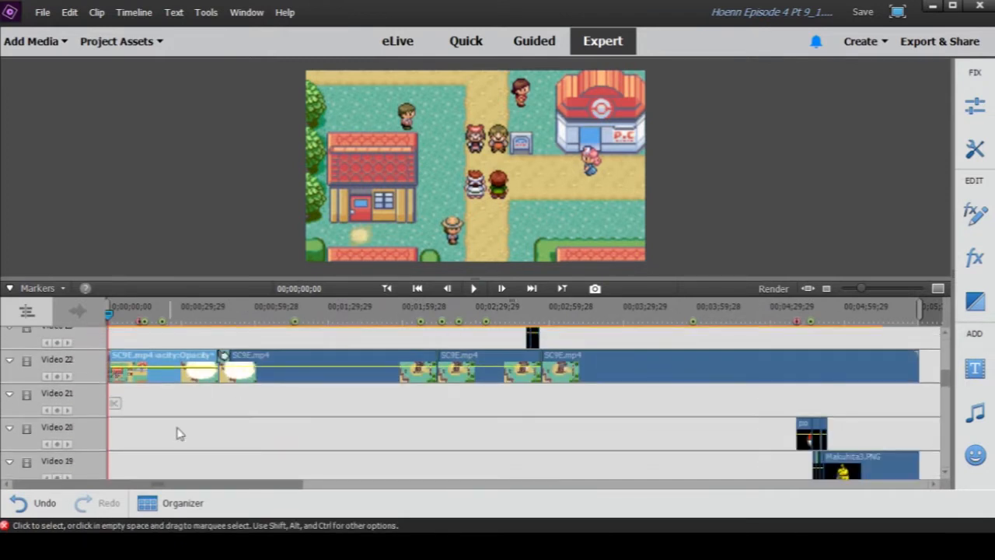
scroll(189, 433, down, 10)
scroll(178, 424, down, 10)
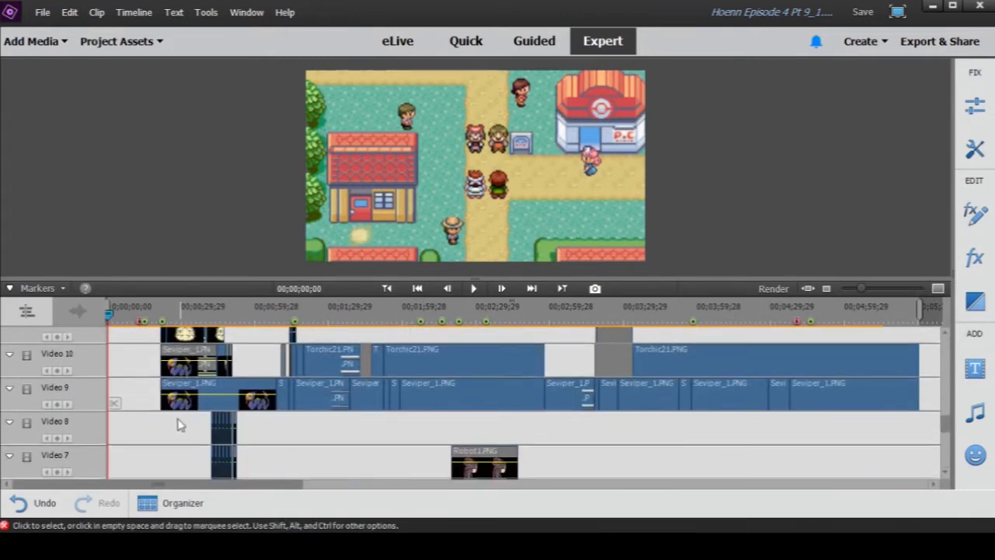
scroll(178, 424, down, 2)
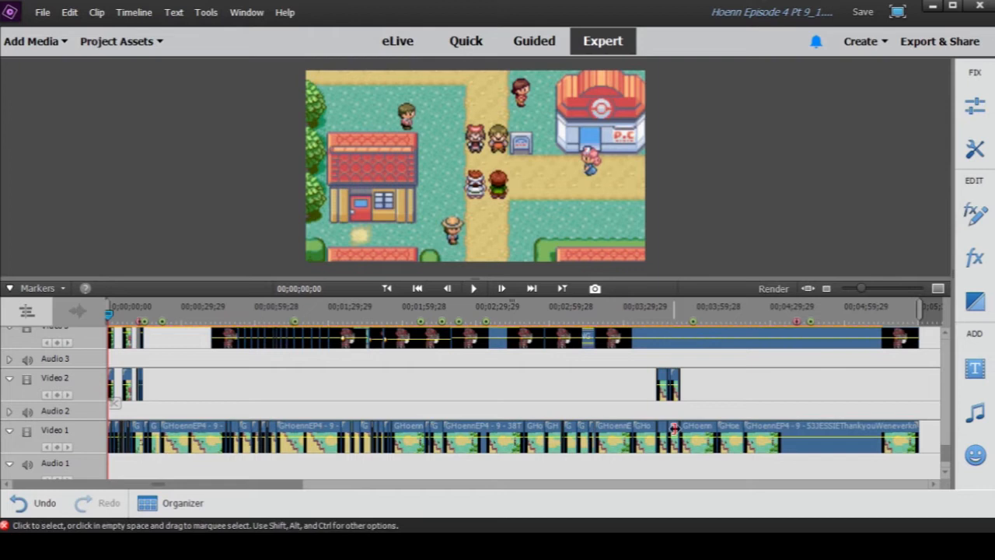
scroll(226, 410, up, 2)
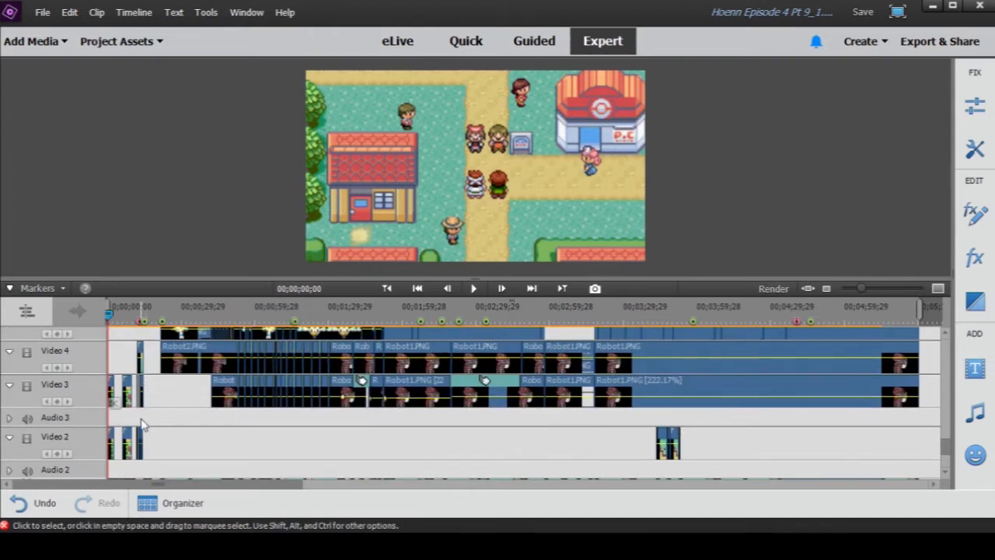
scroll(662, 381, up, 10)
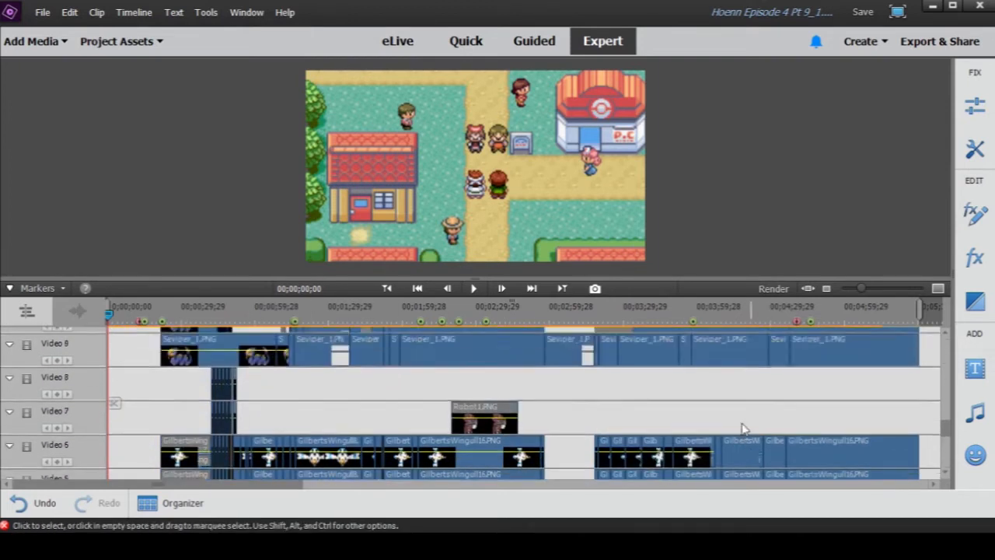
scroll(737, 420, up, 1)
scroll(555, 471, up, 4)
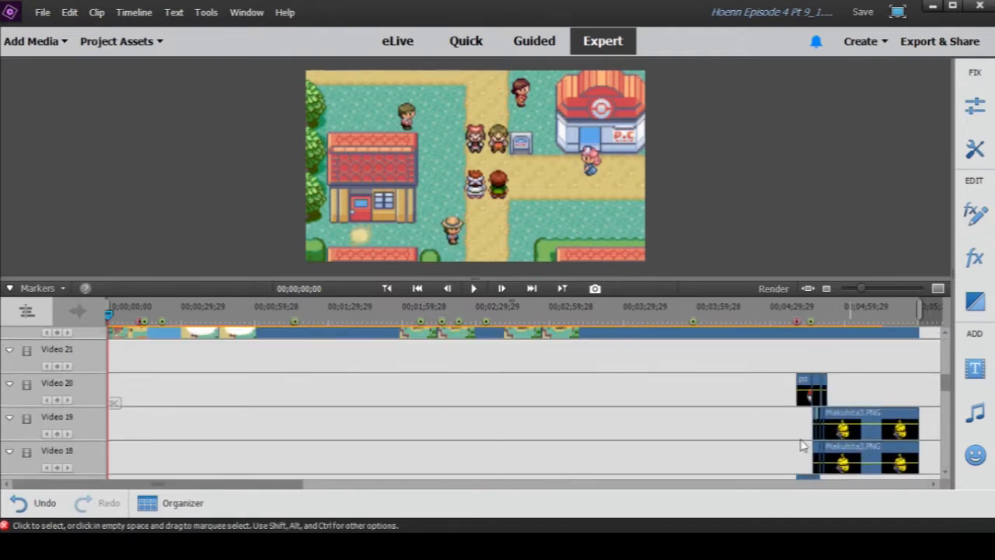
scroll(498, 418, up, 3)
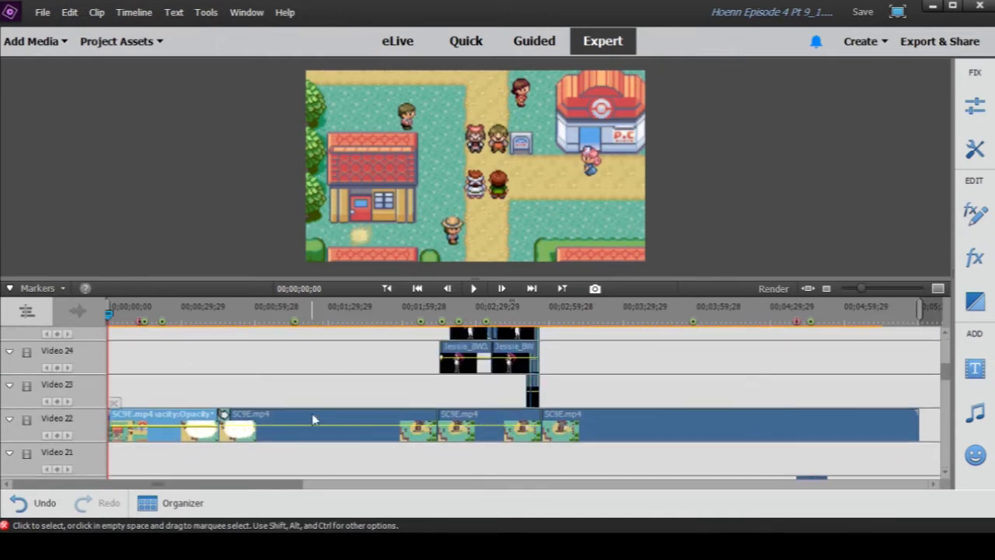
scroll(476, 422, up, 3)
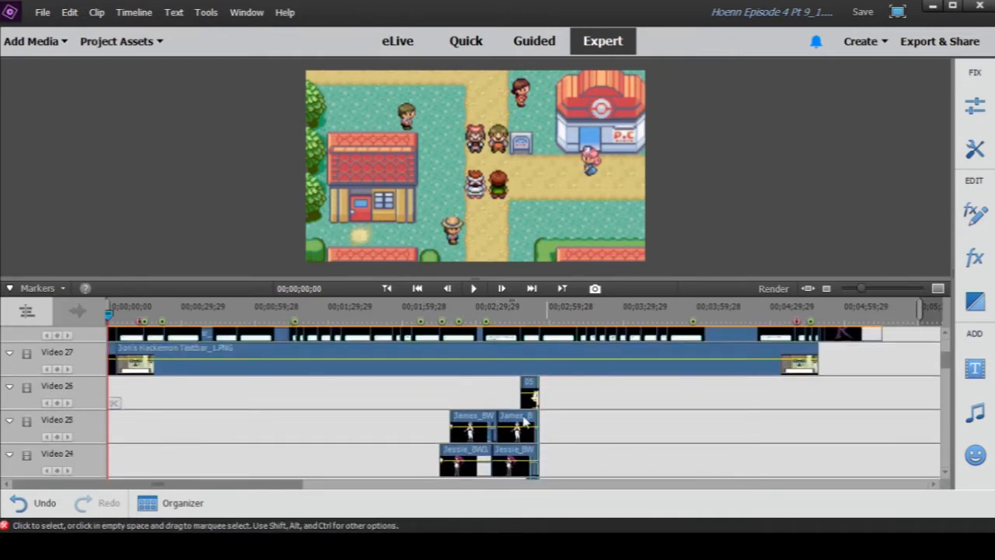
- Preview the first SC9E.mp4 clip on the Video 22 track in its own window, scrub it to 00;00;19;05 and close the preview
scroll(489, 429, up, 2)
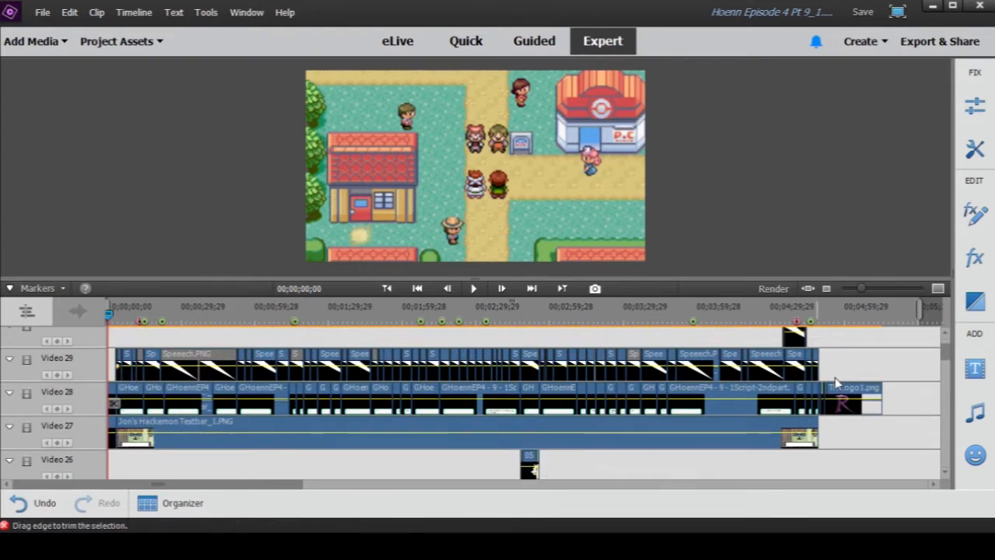
scroll(521, 456, down, 2)
scroll(521, 456, down, 5)
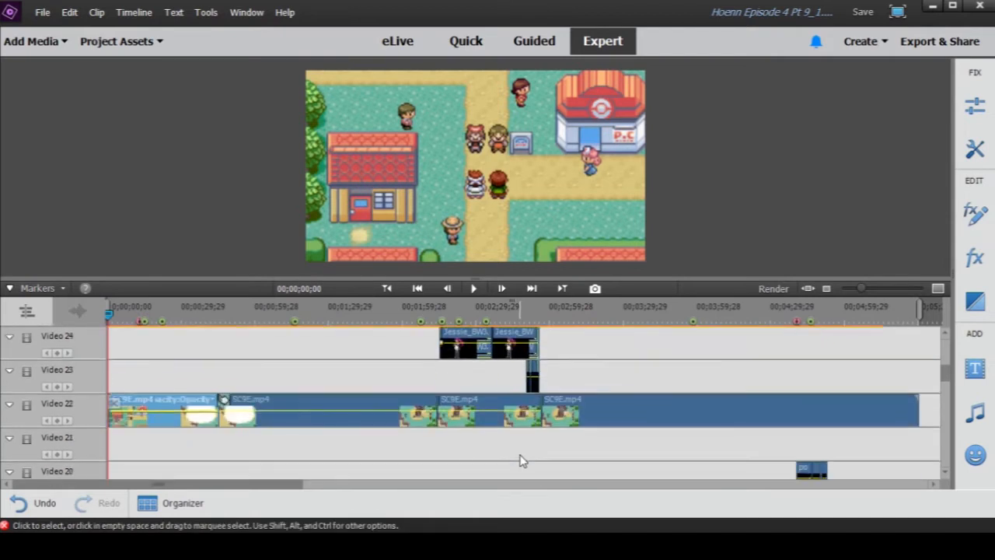
double_click(155, 424)
drag(384, 356, 483, 363)
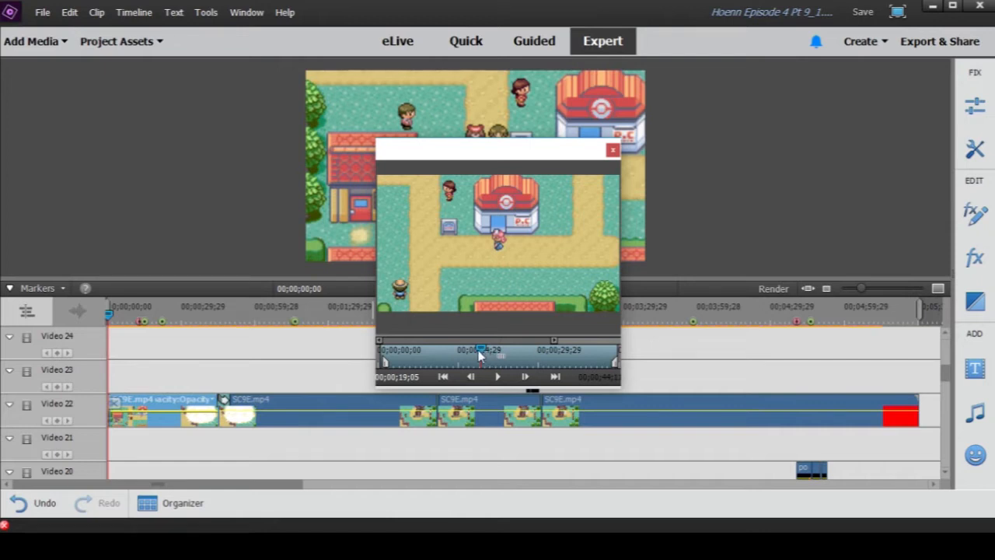
click(614, 150)
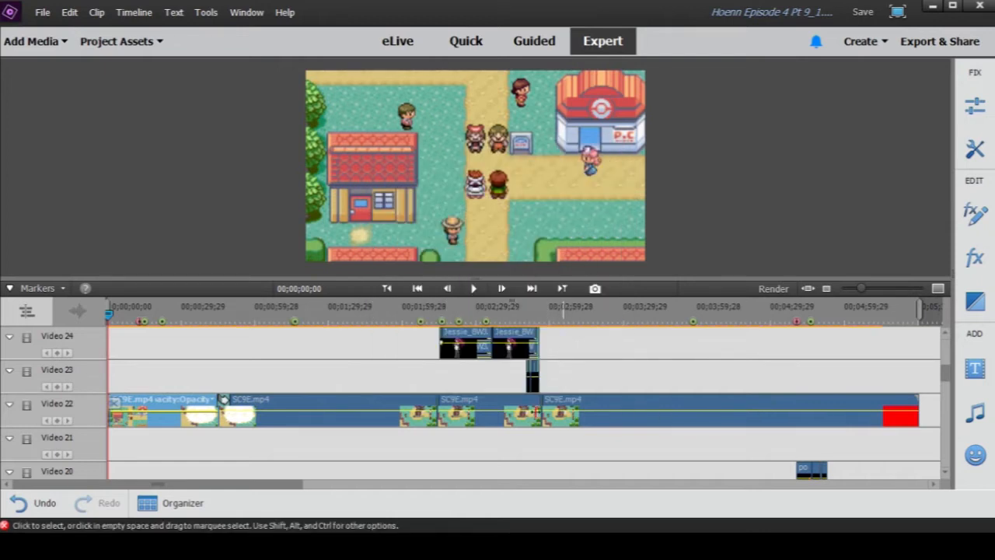
- Move the playhead to 00;01;04;00 and show the Motion settings of the speech pointer clip on the Video 29 track
scroll(696, 418, up, 5)
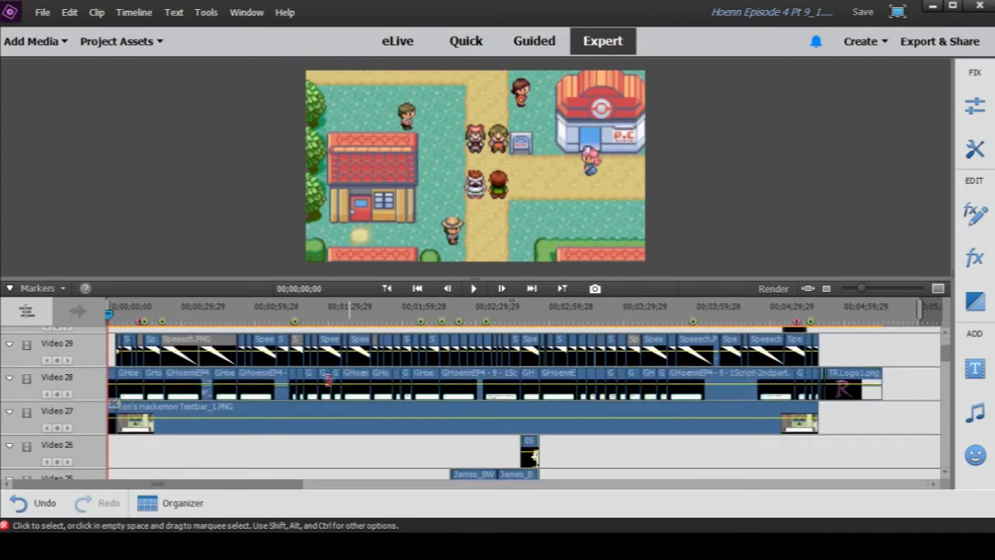
mouse_move(261, 315)
mouse_down()
mouse_move(271, 315)
mouse_move(251, 325)
mouse_up()
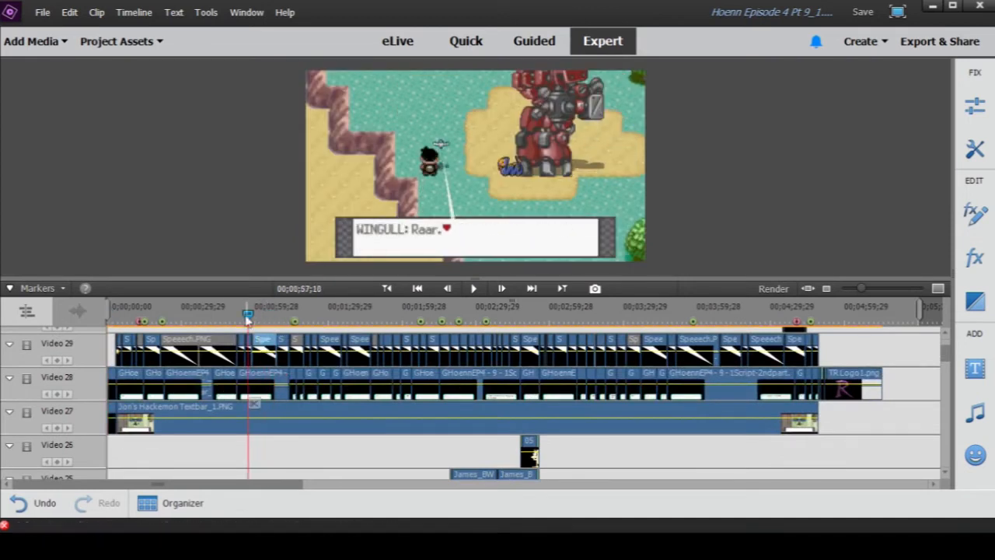
click(266, 315)
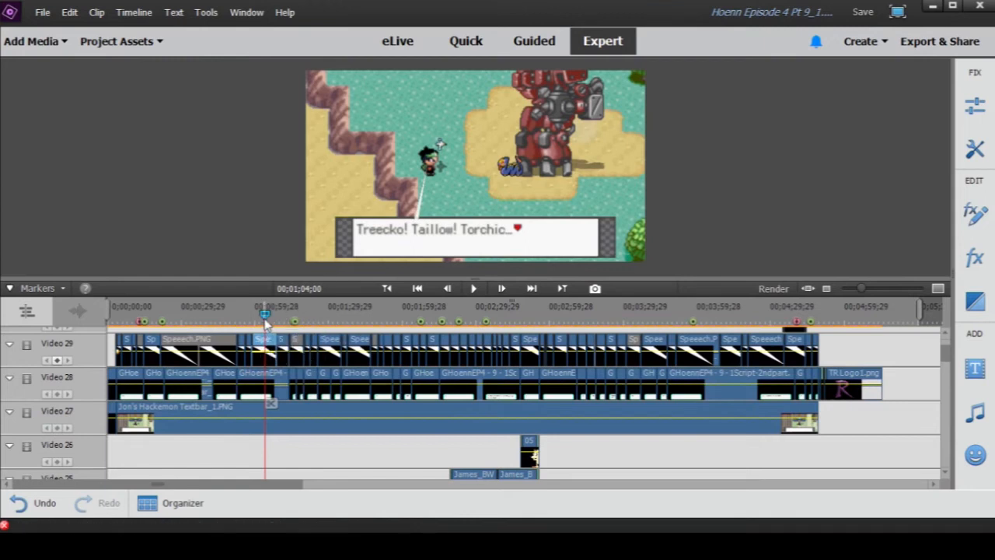
click(976, 217)
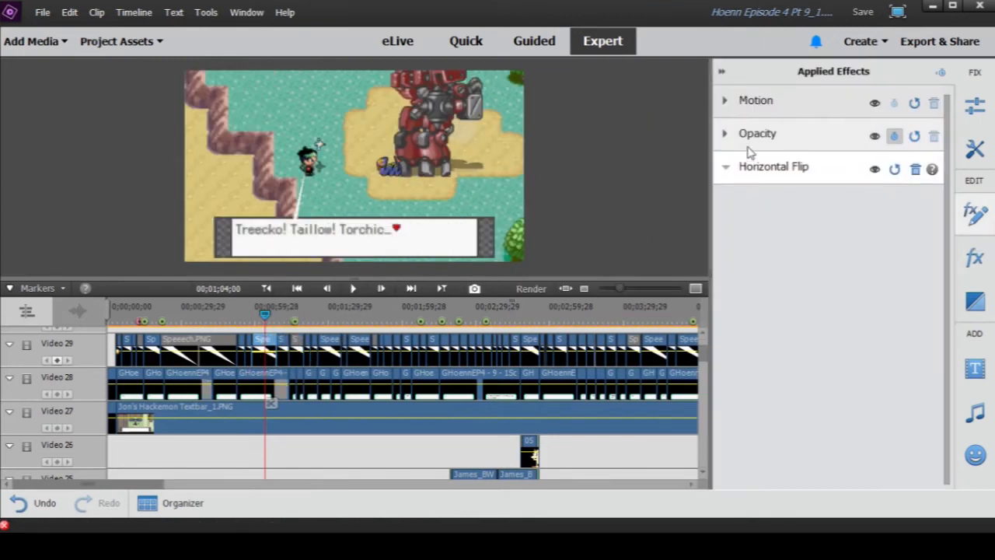
click(725, 102)
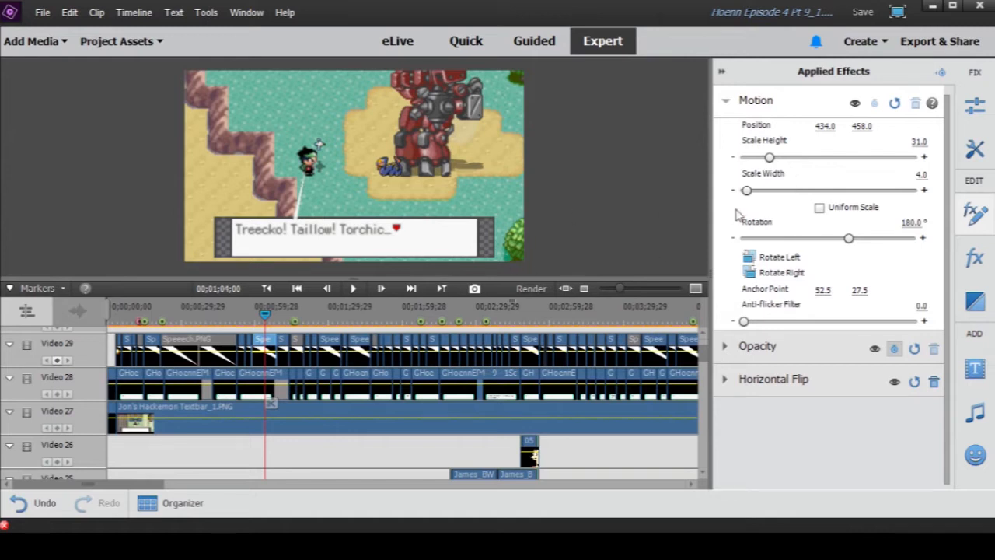
- Try a Scale Width of 97.8 on the speech pointer clip and undo the change
click(827, 195)
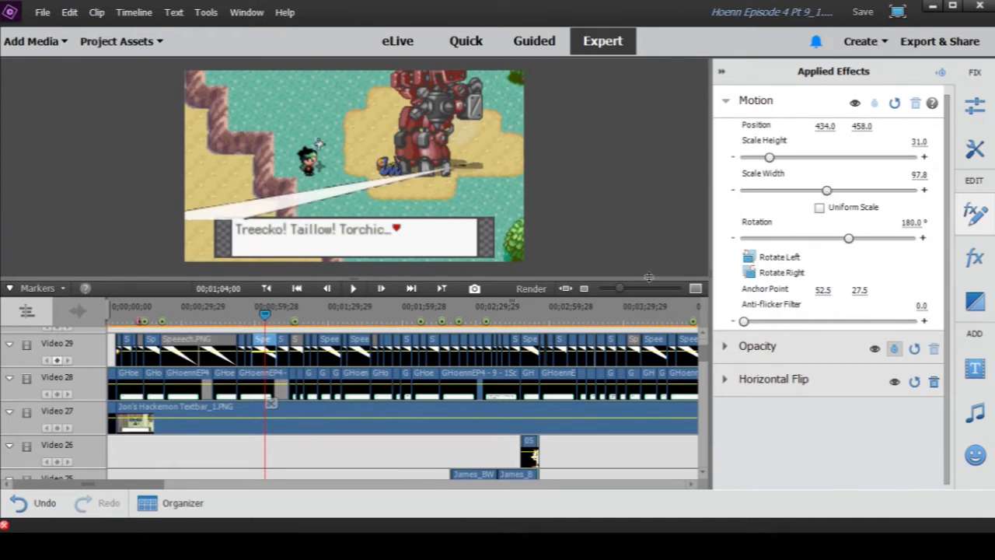
click(70, 12)
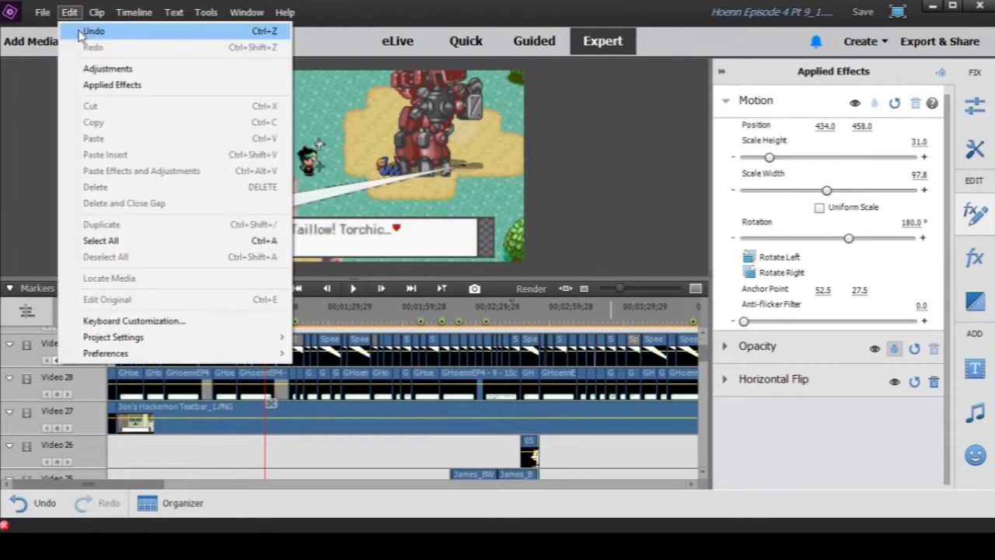
click(92, 32)
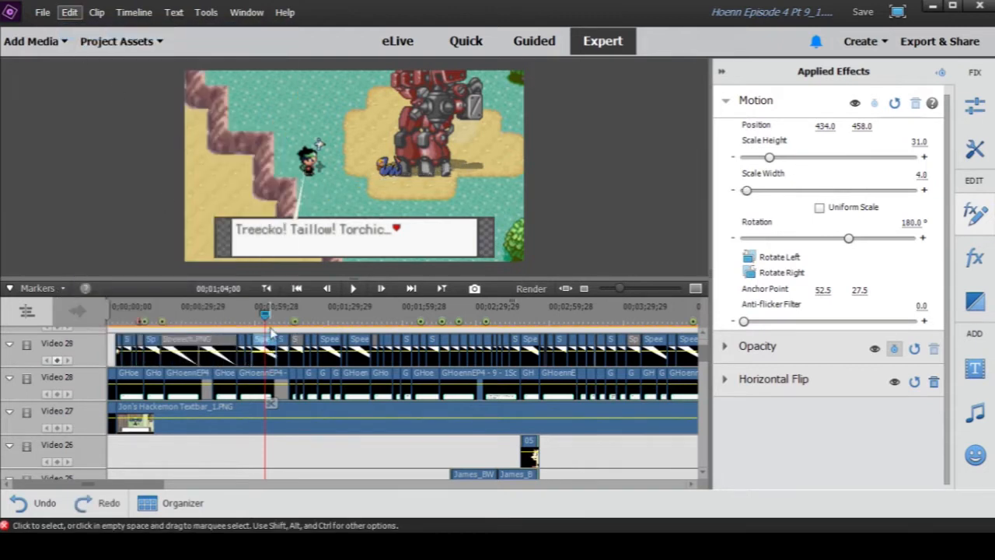
- Scrub between 00;00;06;16 and 00;00;16;03 to examine how the speech pointers follow each speaking character
click(123, 316)
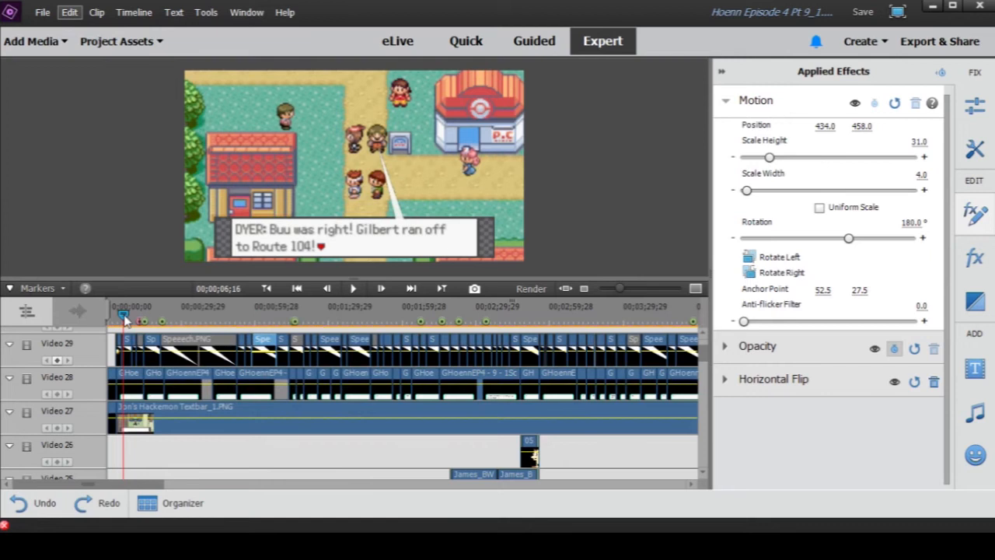
drag(124, 319, 140, 322)
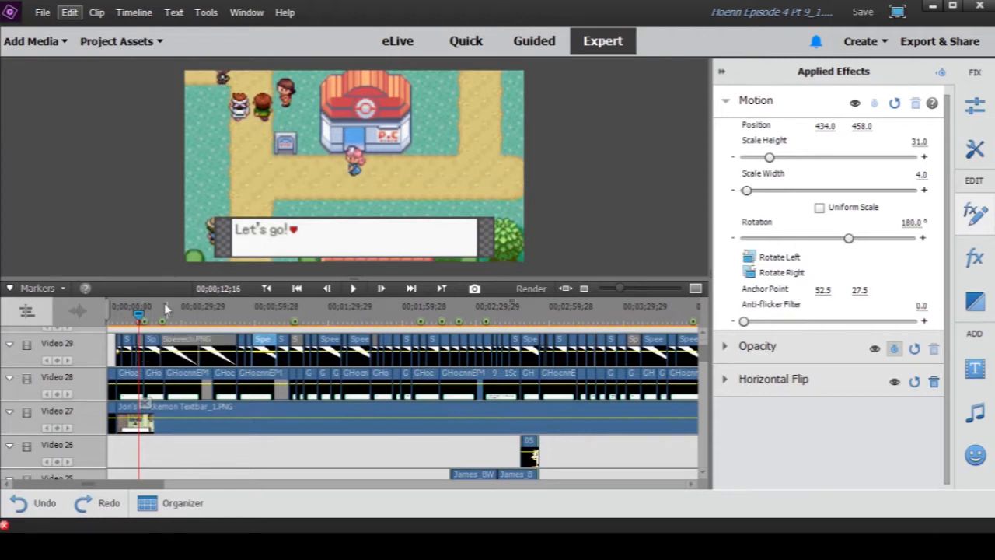
drag(140, 318, 134, 319)
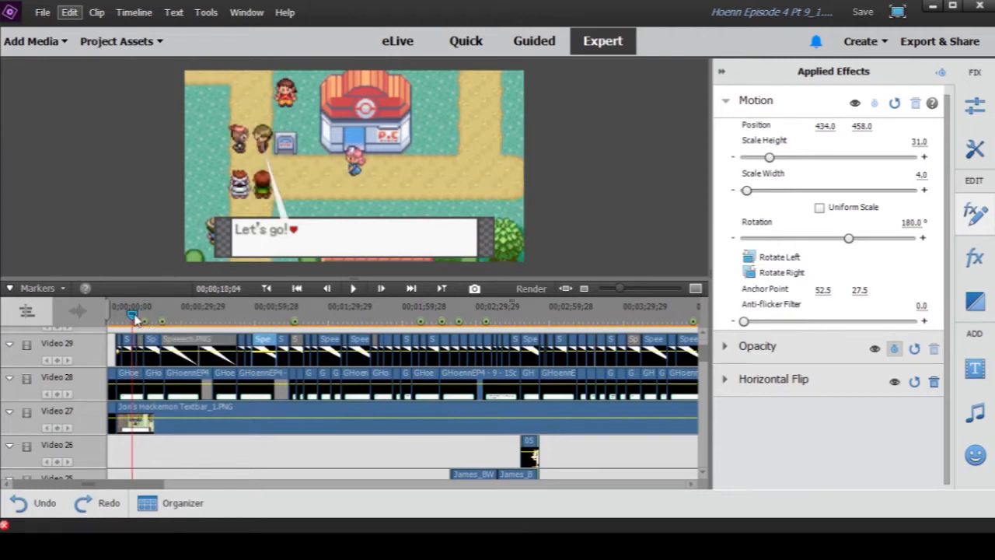
drag(135, 318, 146, 318)
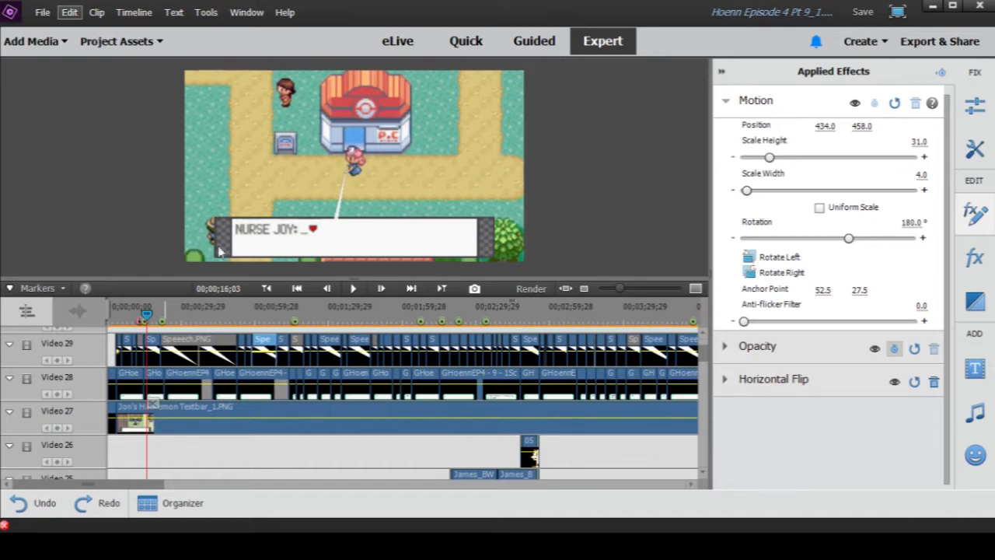
- Play the opening dialogue from 00;00;05;02, pausing at 00;00;10;23 and stopping at 00;00;17;04
click(120, 312)
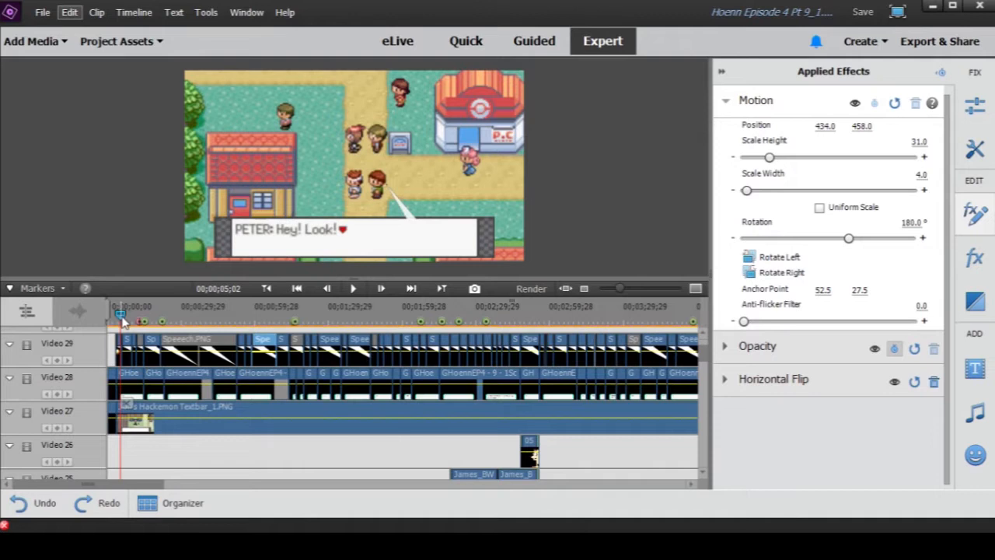
click(354, 288)
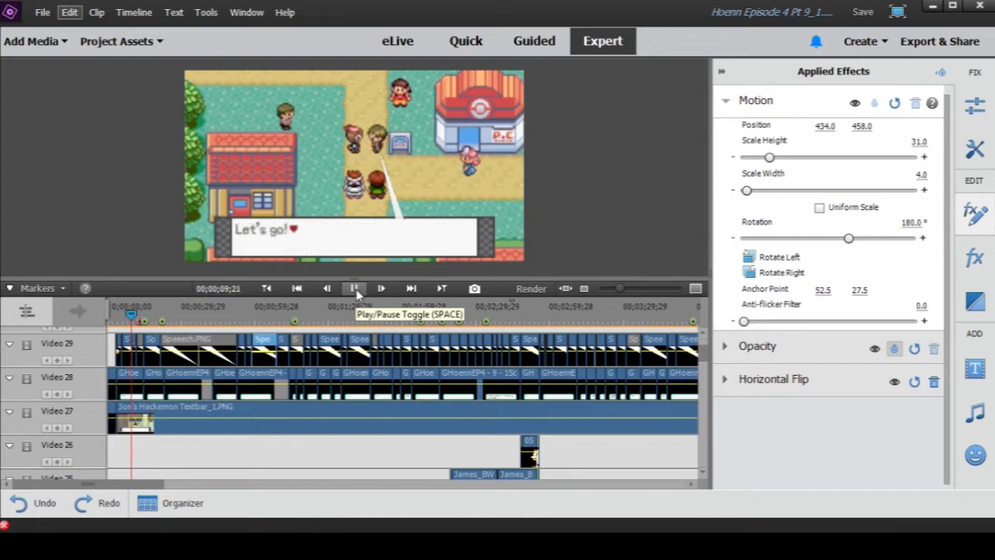
click(354, 288)
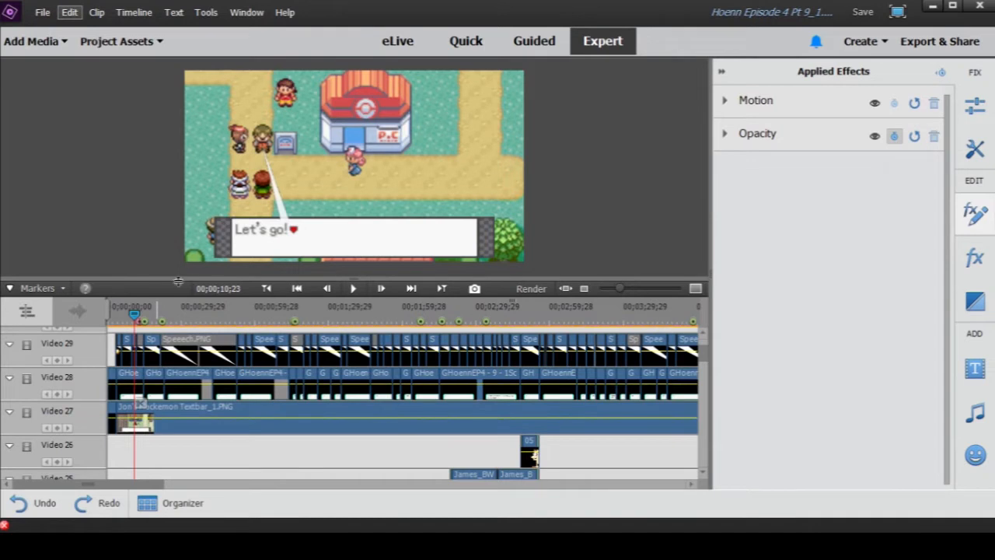
click(354, 291)
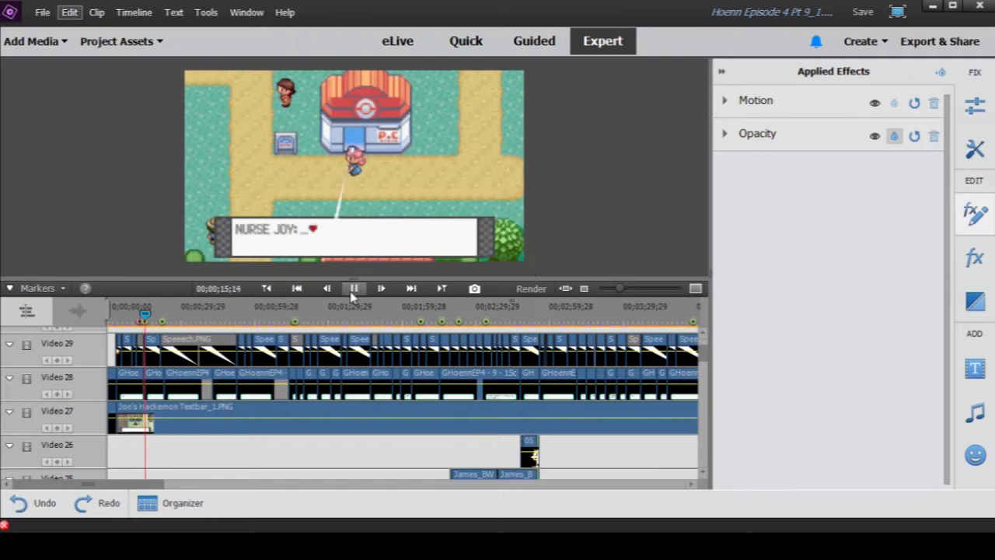
click(355, 289)
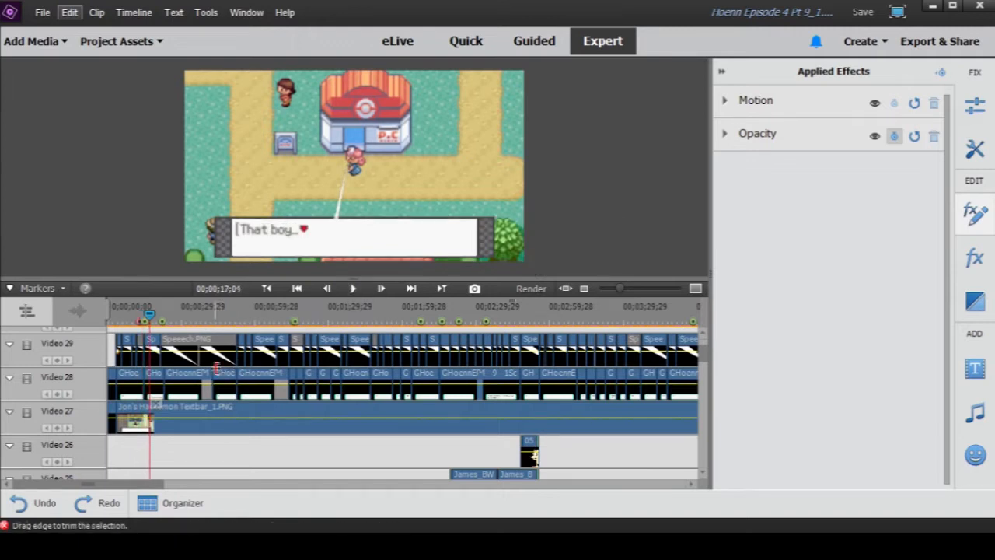
- Scrub to 00;02;23;15 to check the two-silhouette scene, and return the playhead to 00;00;00;00
drag(246, 307, 458, 314)
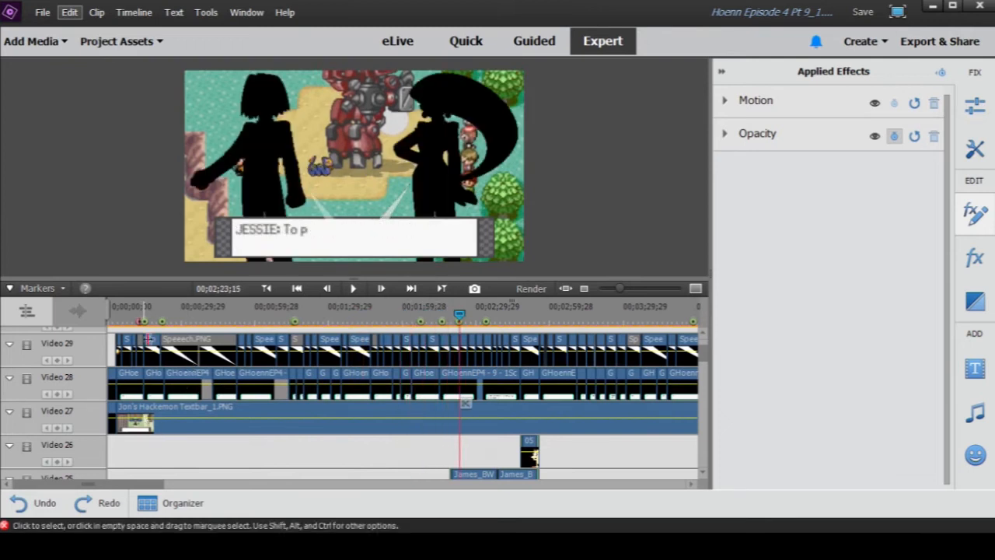
drag(140, 316, 101, 317)
- Disable all the SC9E.mp4 clips on the Video 22 track together
scroll(187, 420, down, 7)
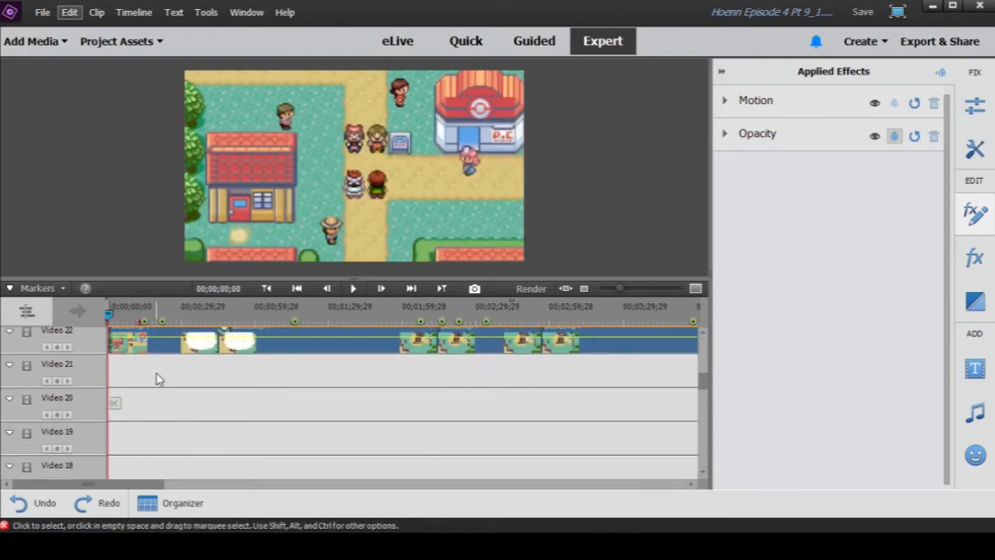
scroll(158, 378, up, 1)
drag(625, 288, 619, 297)
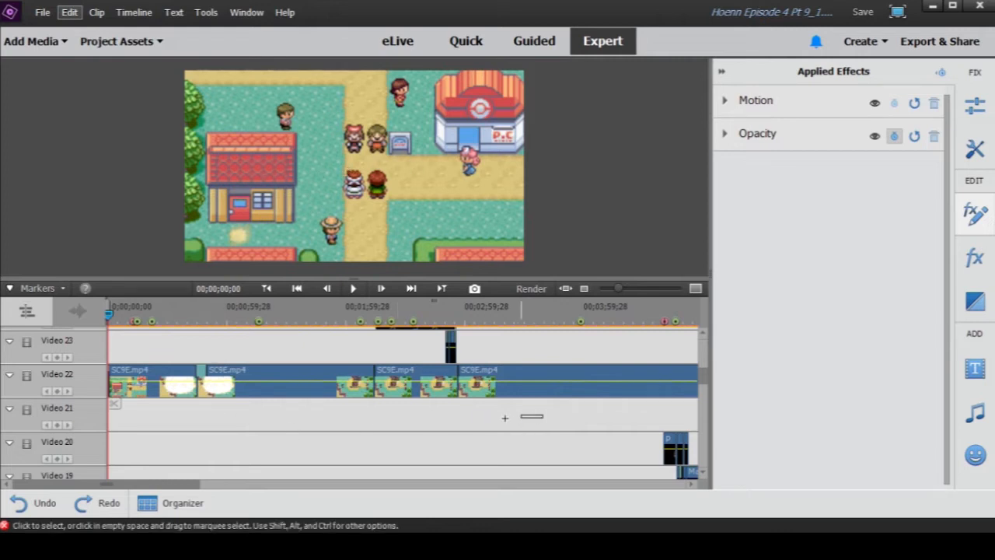
drag(543, 415, 150, 380)
right_click(128, 381)
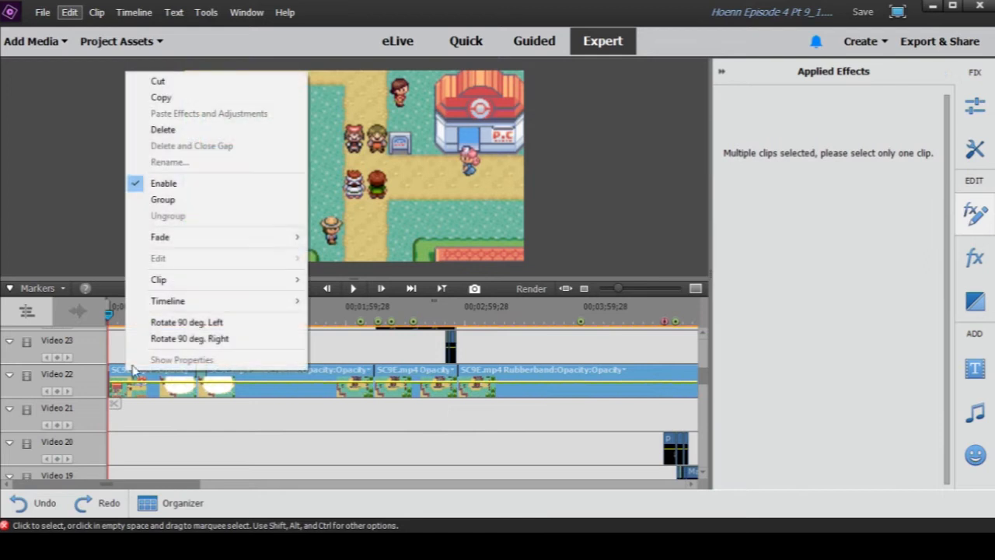
click(163, 194)
click(215, 417)
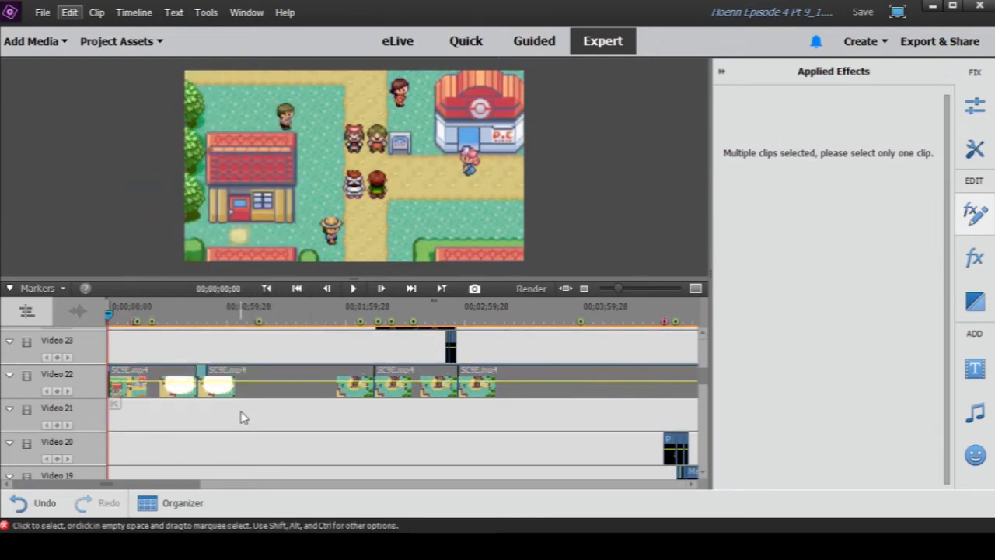
- Hide the applied effects and examine the sprite and background layers from Video 22 down to Video 1
scroll(241, 417, down, 6)
scroll(257, 406, down, 3)
click(721, 72)
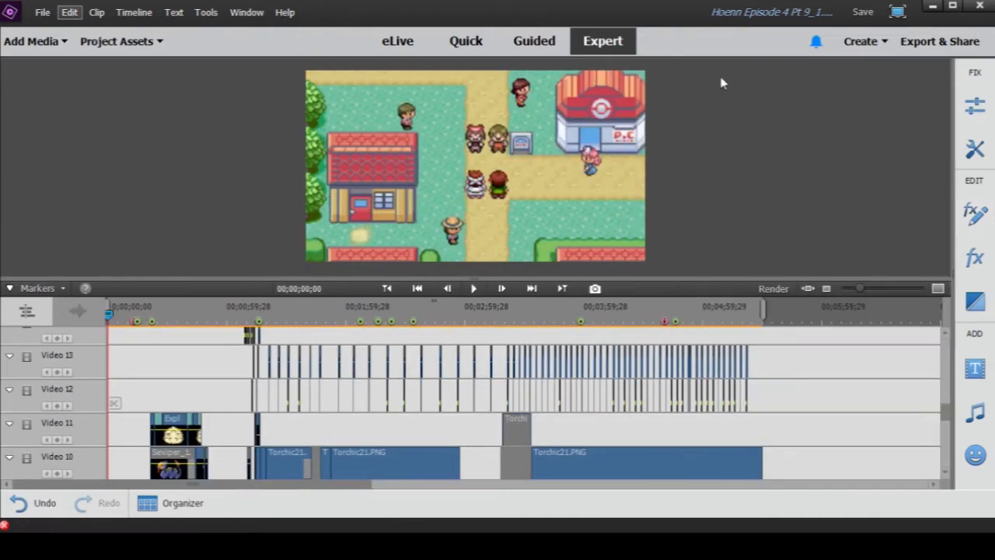
scroll(363, 370, down, 5)
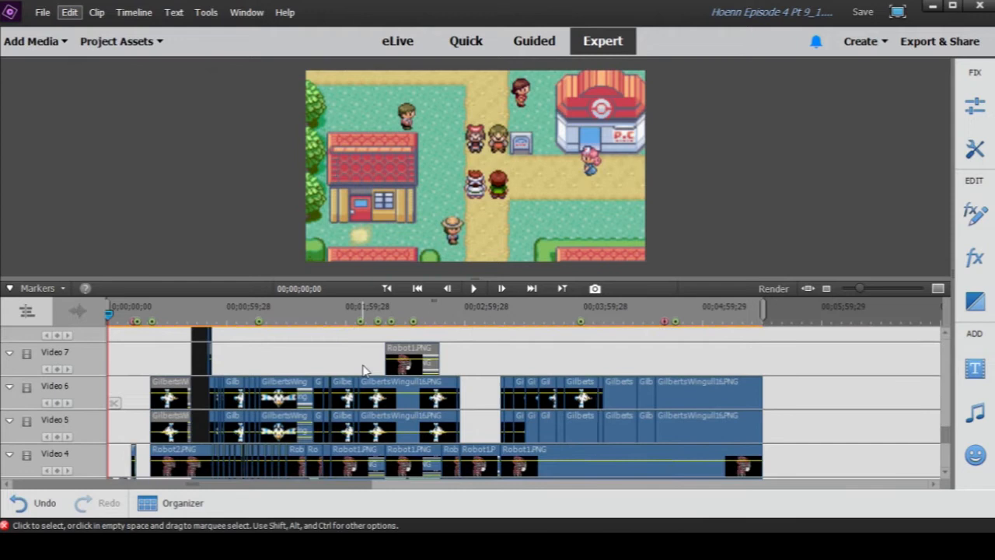
scroll(363, 370, down, 6)
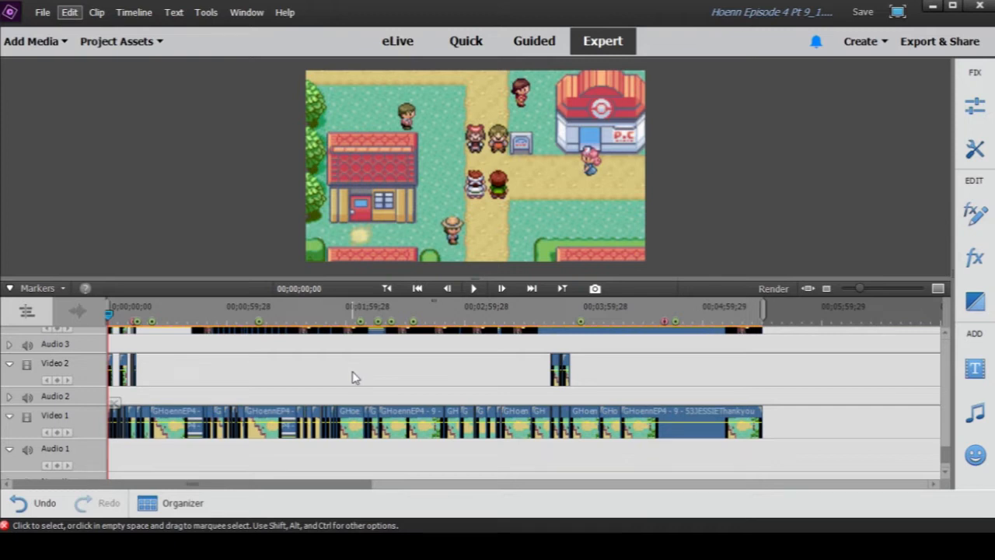
- Review the layers from Video 1 back up to the SC9E.mp4 clips on Video 22, and recheck the tracks beneath them
scroll(352, 370, up, 5)
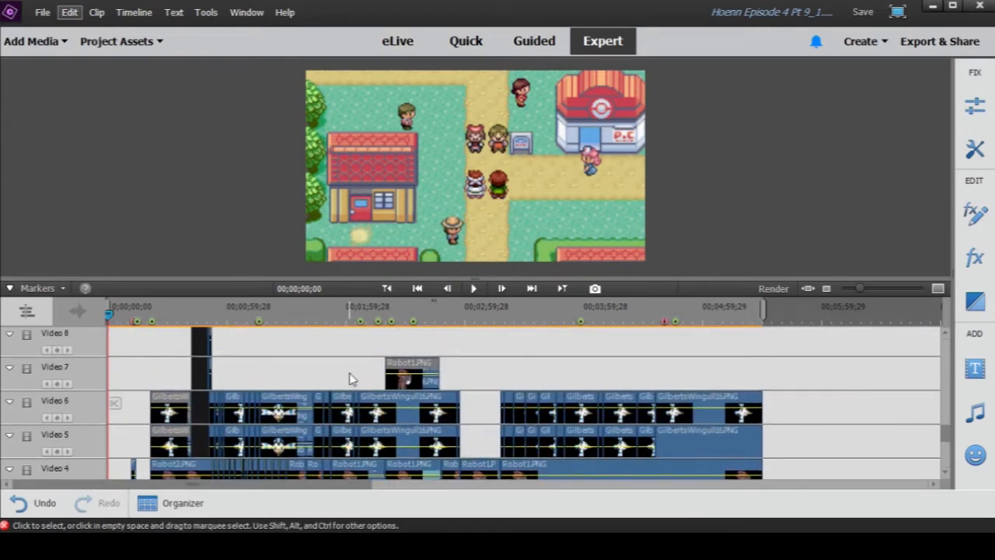
scroll(349, 379, up, 5)
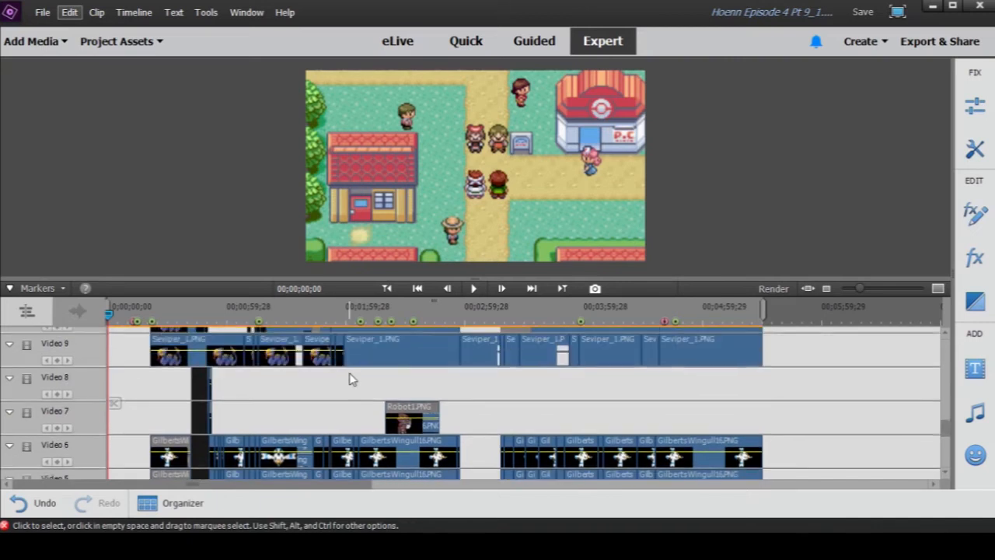
scroll(351, 374, up, 5)
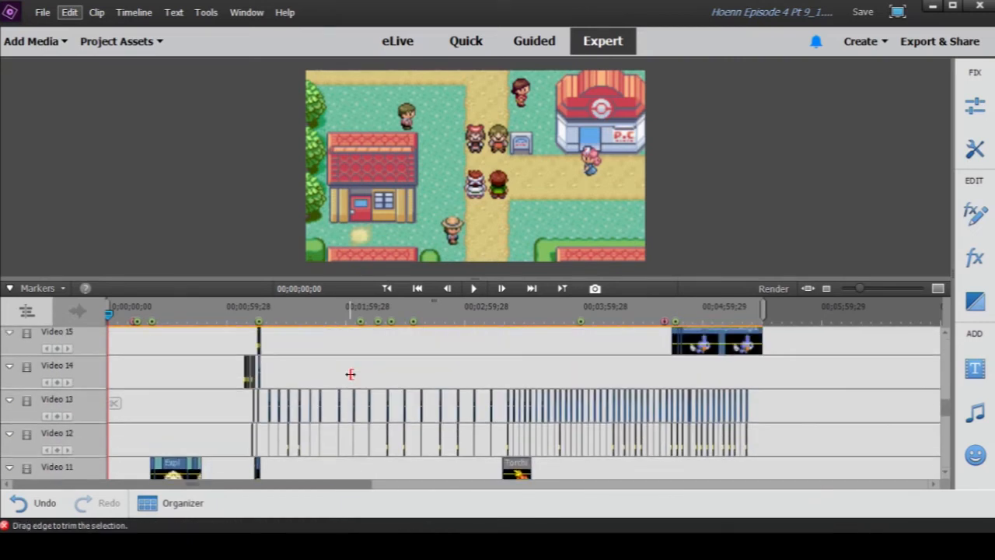
scroll(350, 377, up, 5)
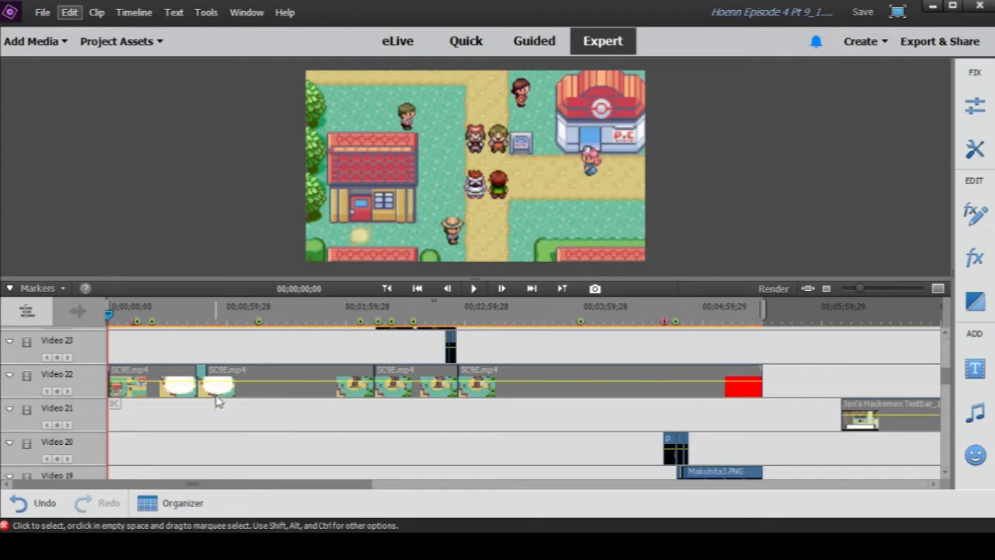
scroll(231, 436, down, 4)
scroll(231, 435, down, 5)
scroll(233, 432, up, 4)
scroll(230, 431, up, 5)
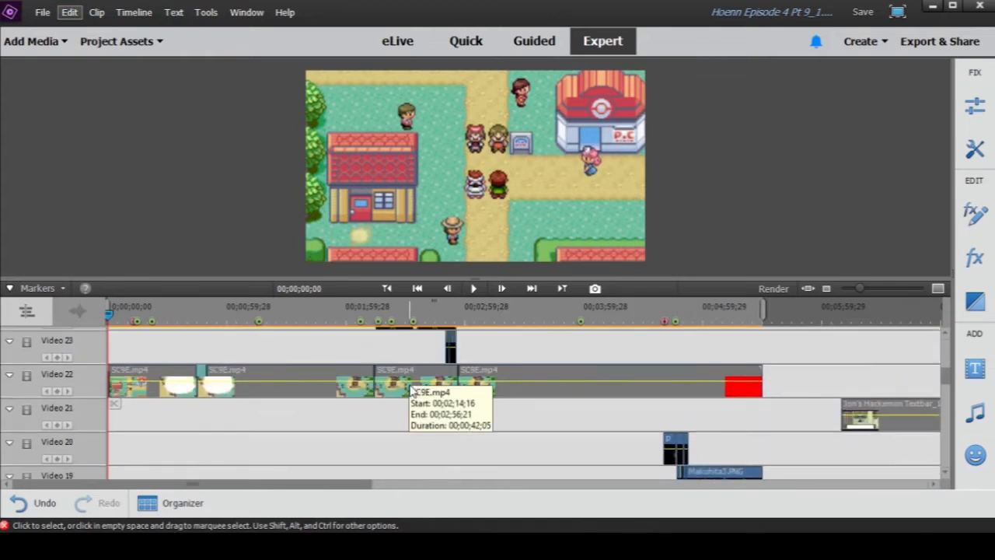
scroll(409, 391, down, 6)
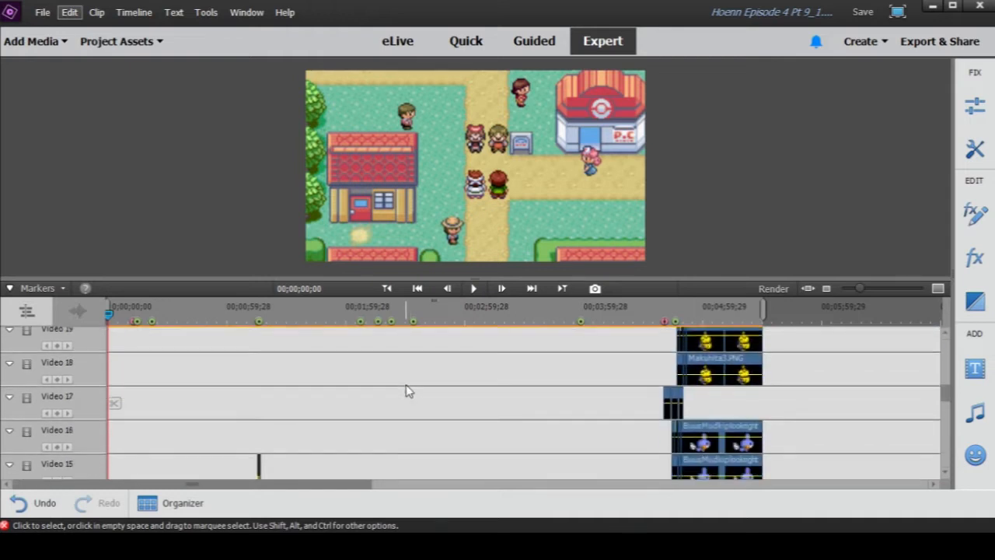
- Show the applied effects of the first cropped clip on Video 3 and display its Crop frame in the preview
scroll(406, 391, down, 8)
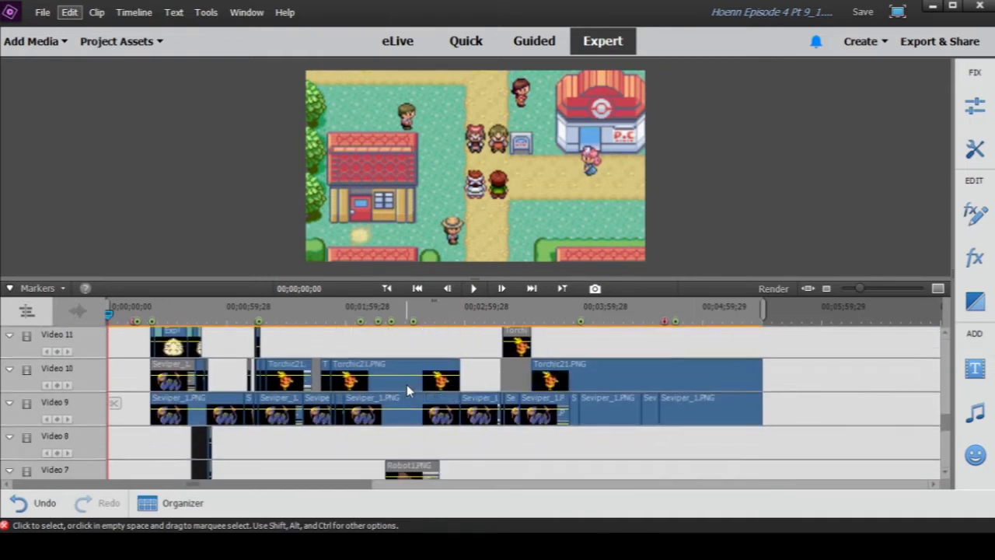
scroll(406, 386, down, 6)
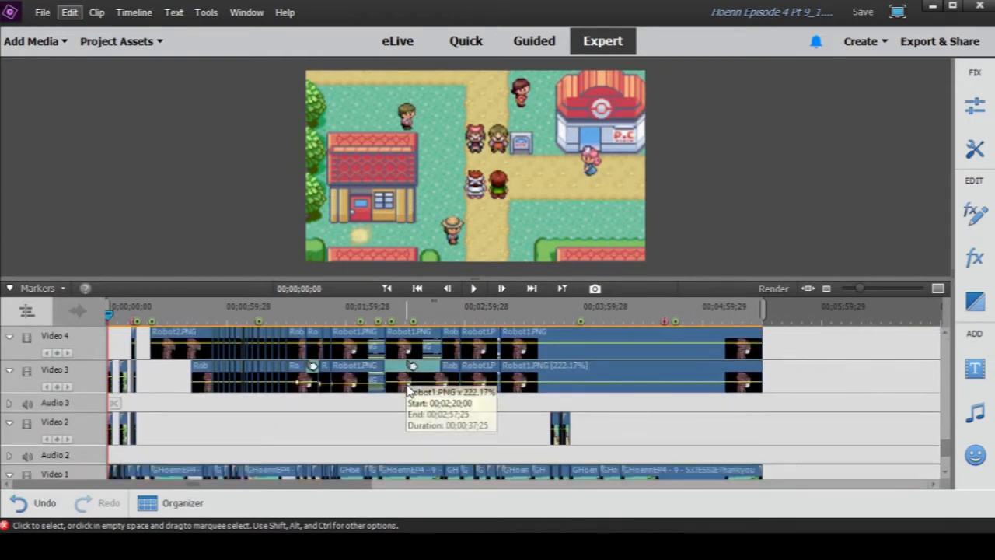
scroll(404, 391, down, 3)
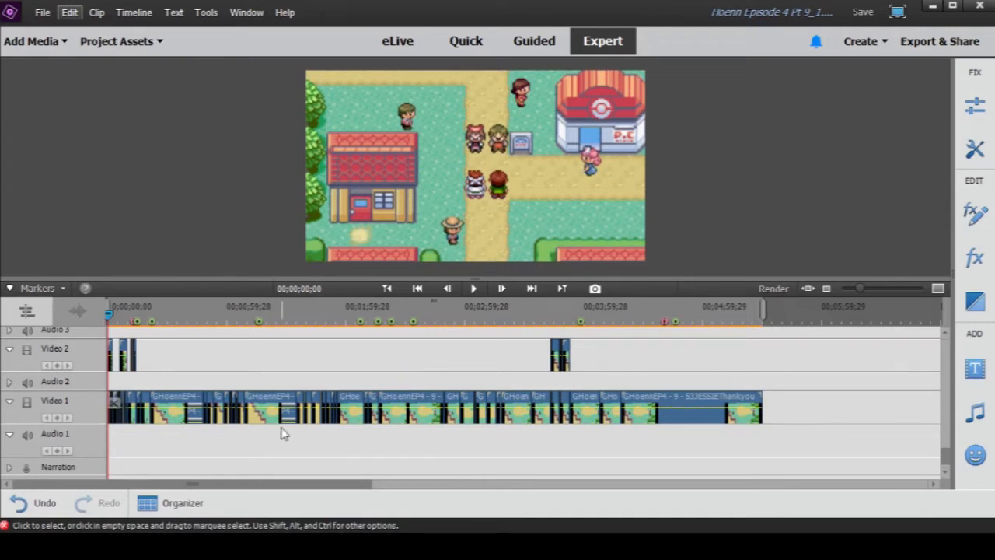
click(869, 290)
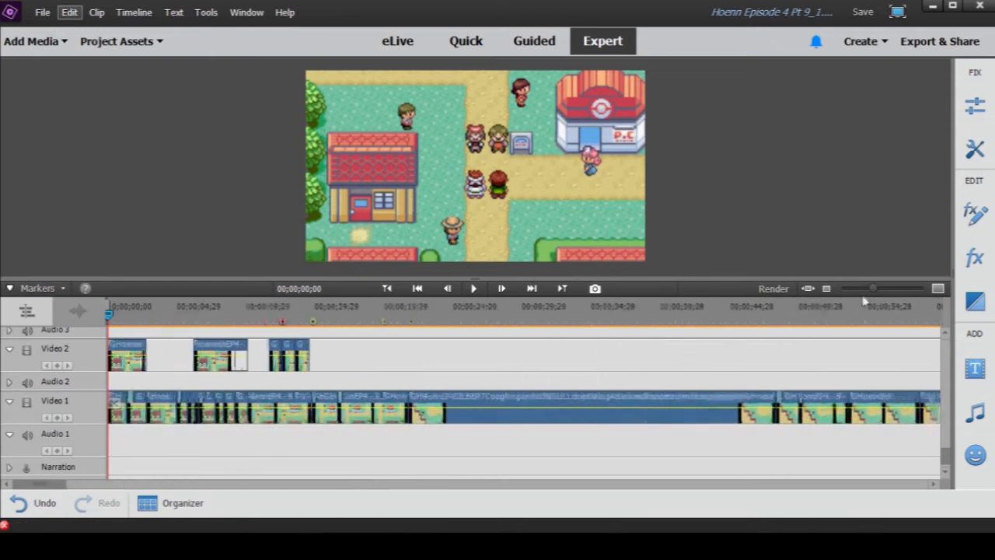
scroll(489, 381, up, 2)
scroll(489, 383, up, 1)
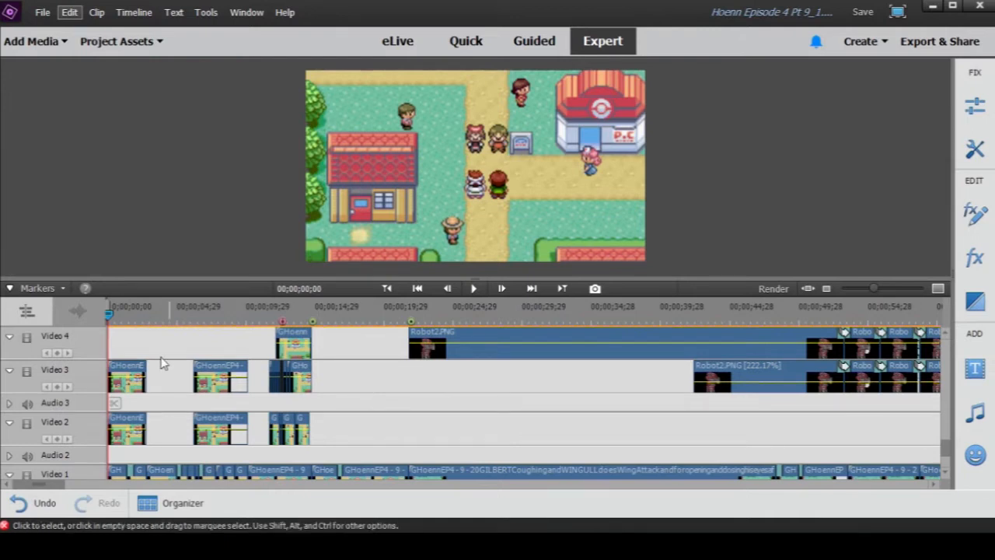
click(127, 377)
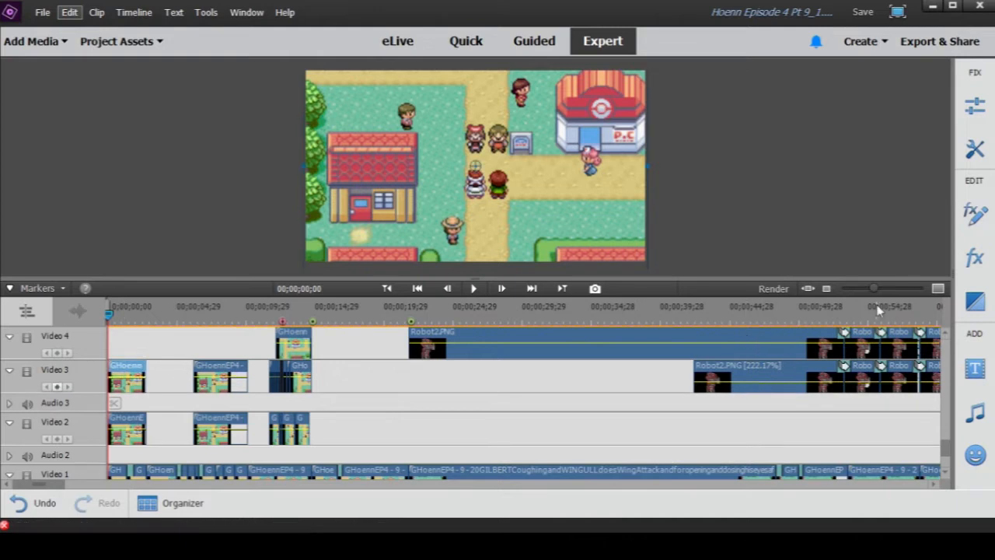
drag(876, 294, 894, 290)
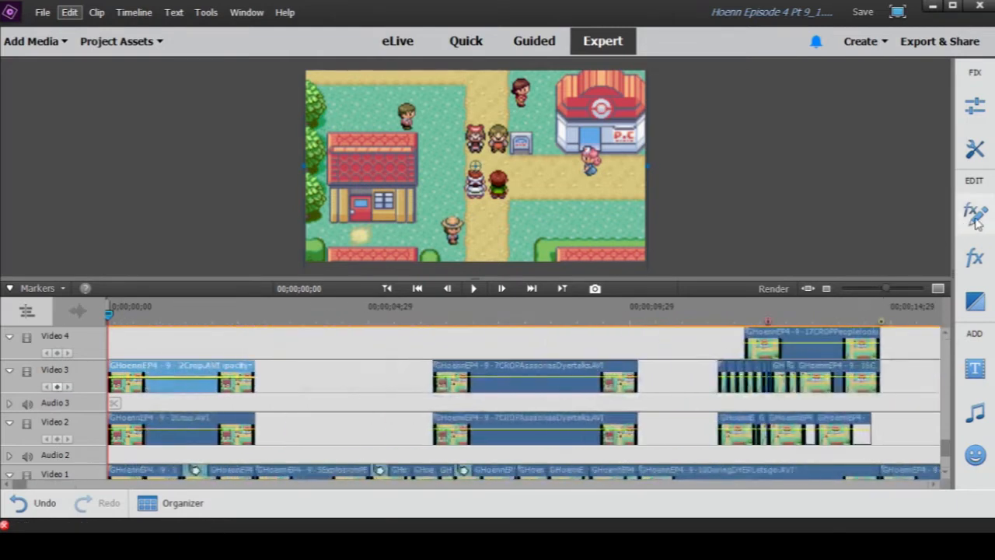
click(975, 218)
click(786, 170)
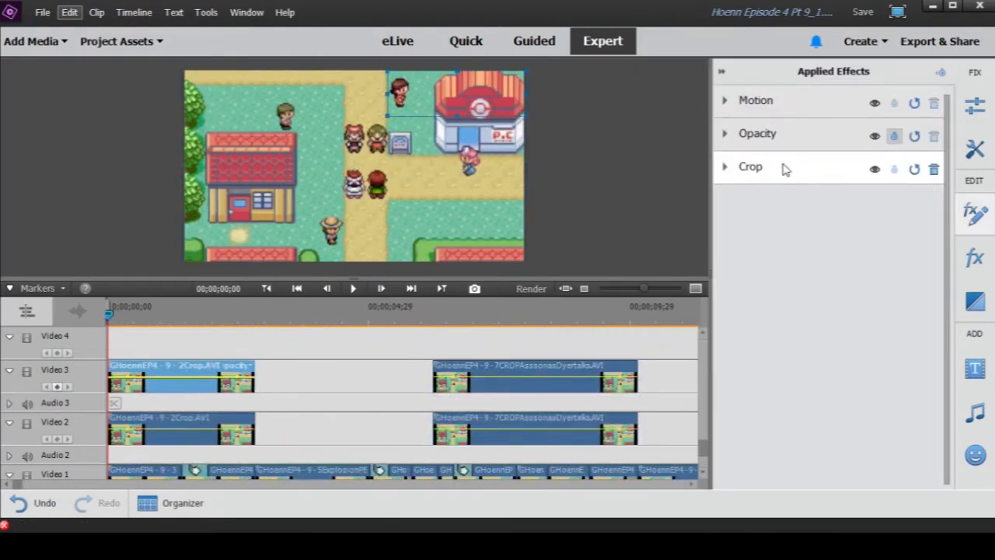
- Disable the first 2Crop.AVI clip on Video 3 and scrub across it to 00;00;01;26 to check the town scene
scroll(247, 395, down, 2)
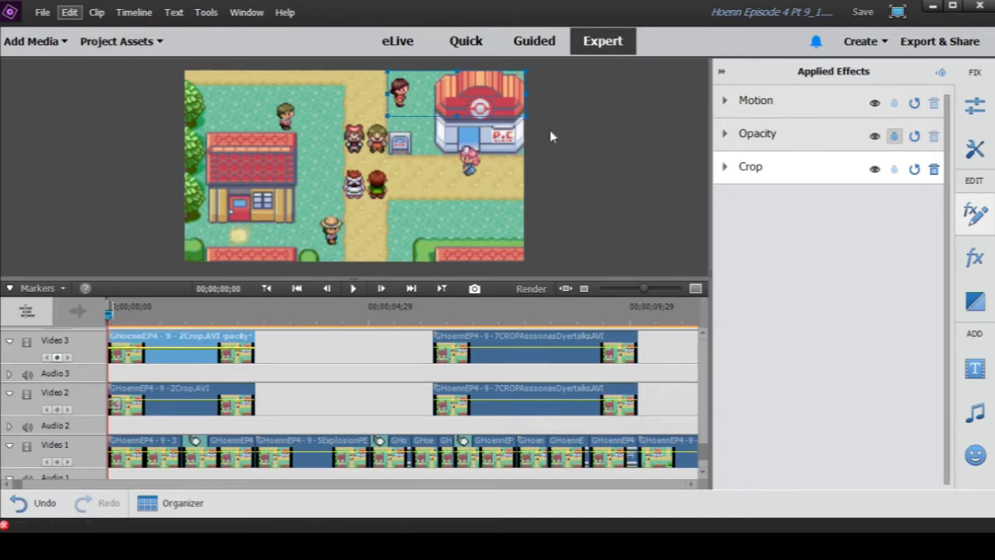
right_click(168, 363)
click(206, 150)
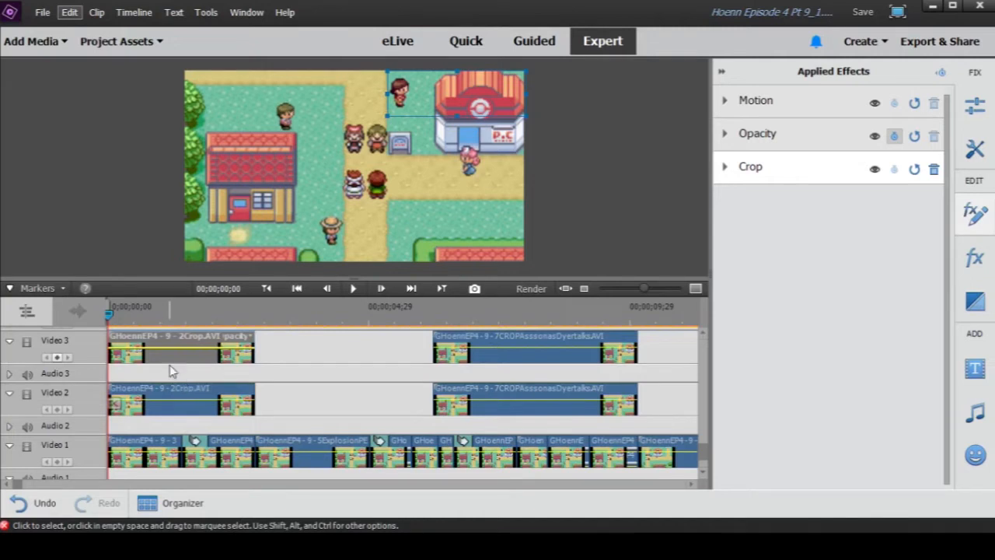
click(166, 315)
drag(167, 315, 222, 328)
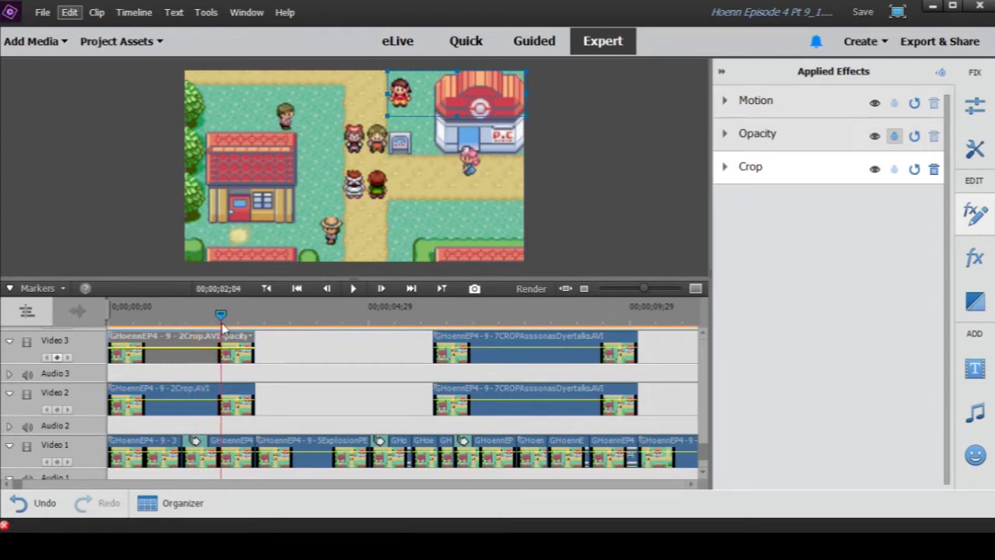
mouse_move(223, 328)
mouse_down()
mouse_move(248, 325)
mouse_move(208, 338)
mouse_up()
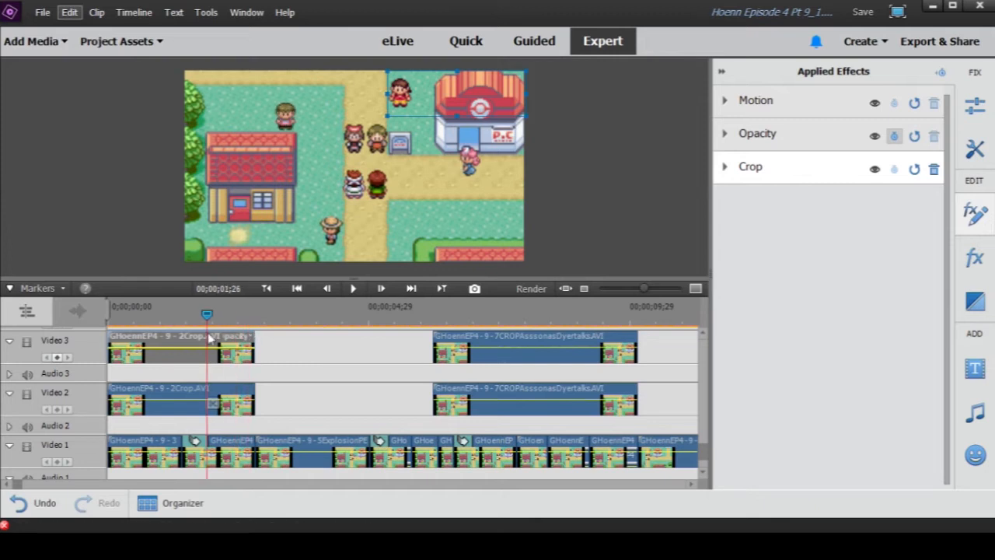
- Disable the matching 2Crop.AVI clip on Video 2 and scrub the same stretch to 00;00;01;25
right_click(174, 405)
click(215, 201)
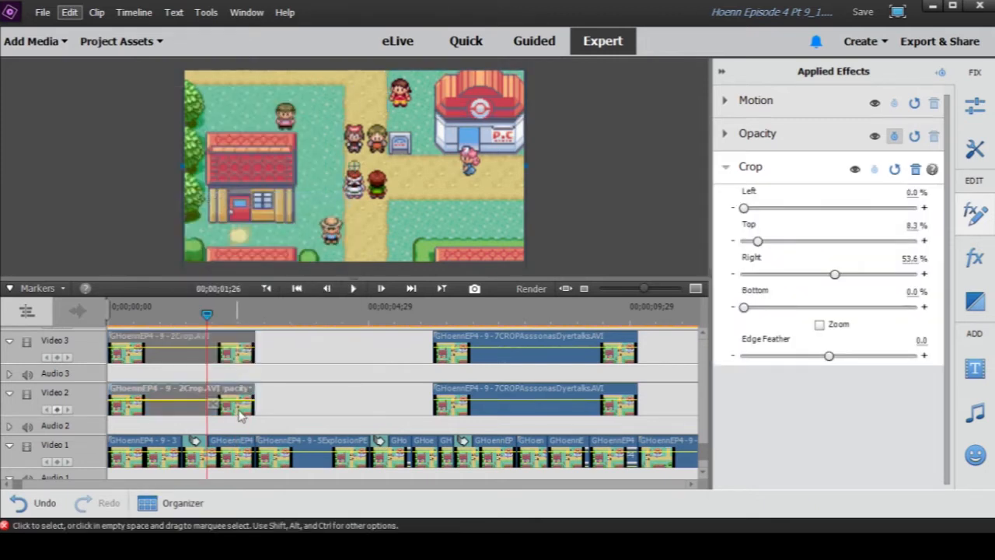
drag(171, 313, 217, 319)
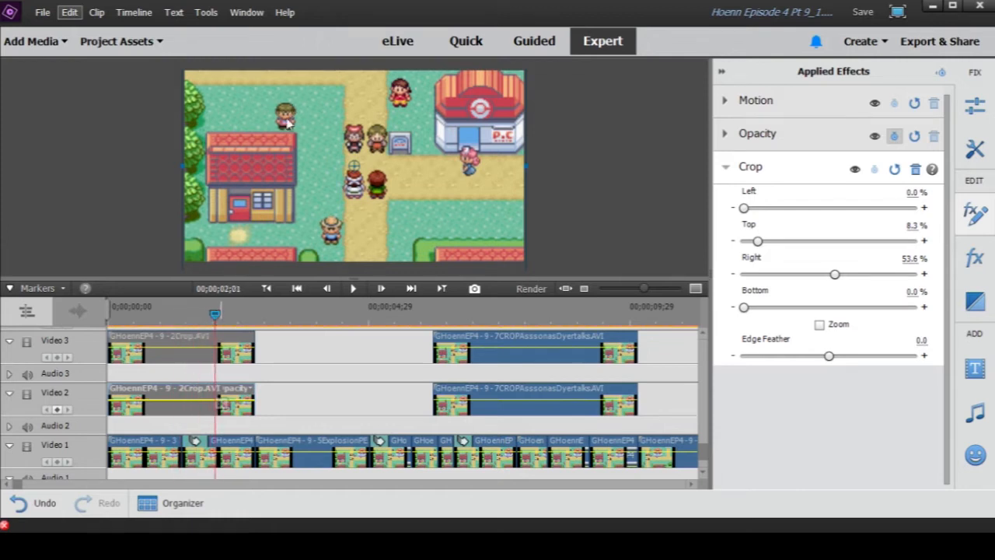
drag(174, 315, 205, 339)
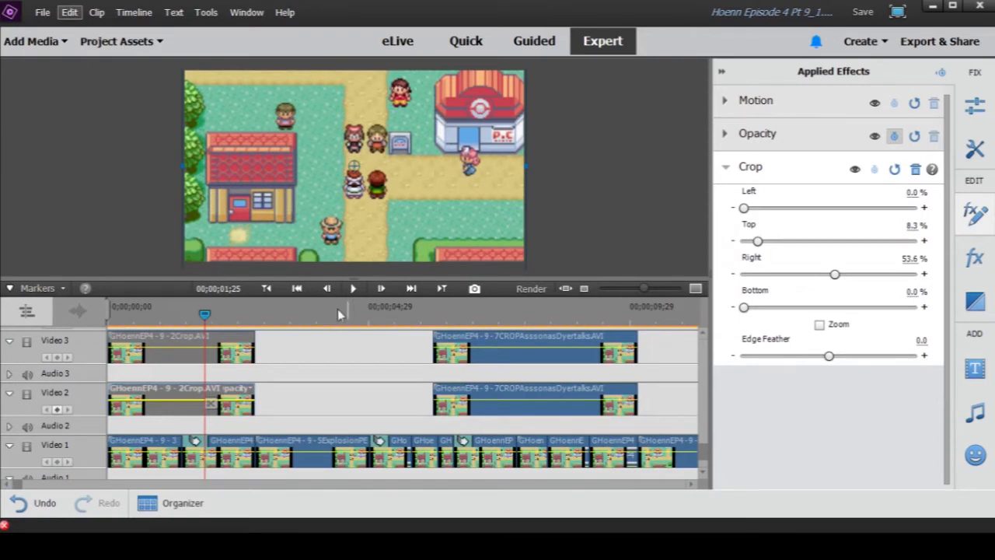
- Re-enable the 2Crop.AVI clips on Video 3 and Video 2, and scrub through them to 00;00;01;28
right_click(210, 346)
click(256, 130)
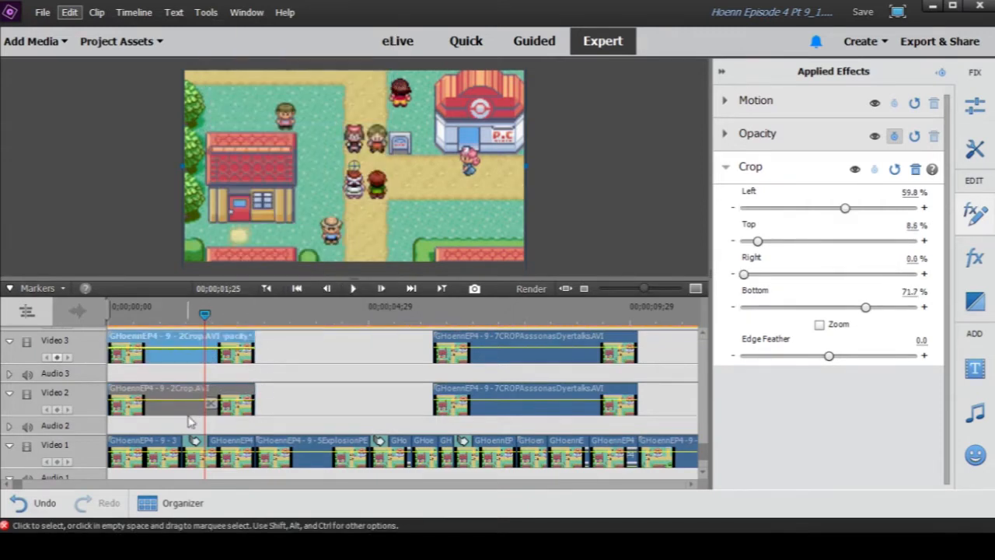
click(181, 411)
right_click(182, 411)
click(234, 197)
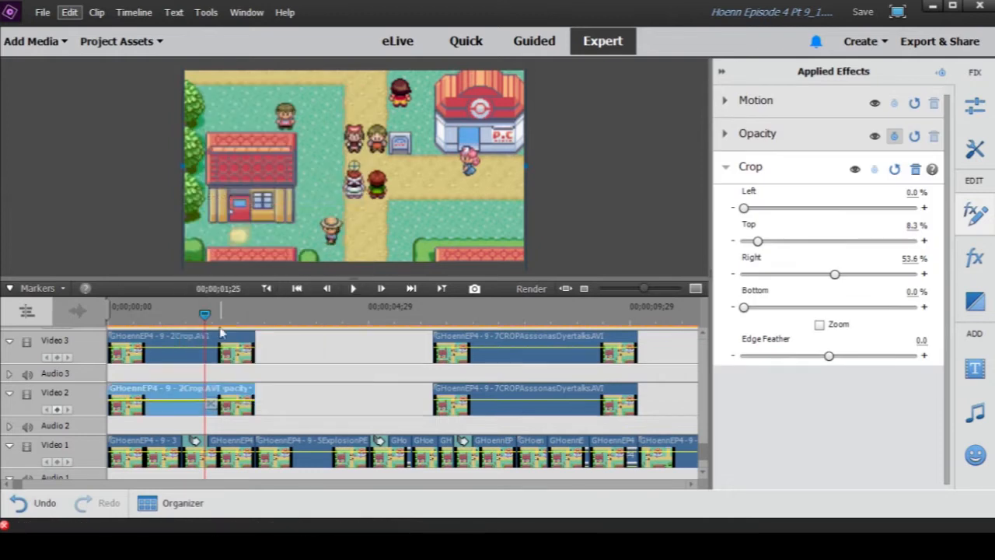
click(155, 315)
drag(155, 318, 210, 319)
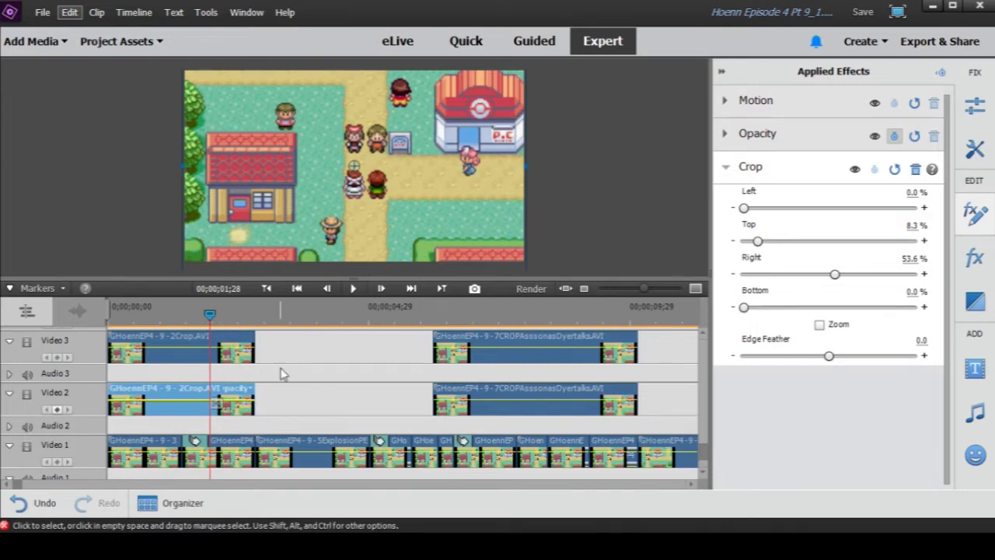
- Select the 7CROP clip on Video 3 and preview the dialogue scenes from 00;00;06;14 to 00;00;11;13
click(449, 315)
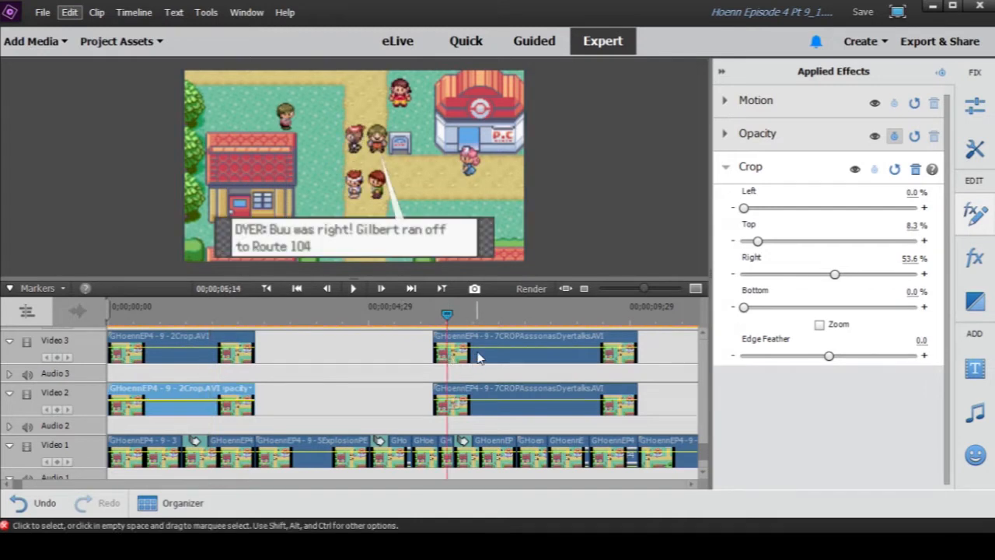
click(477, 354)
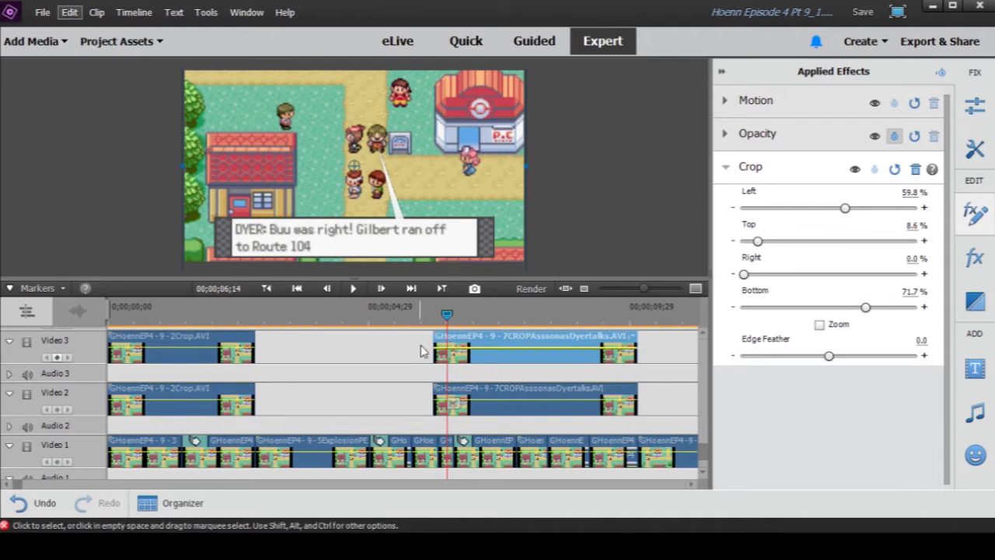
drag(448, 316, 643, 289)
drag(403, 317, 431, 318)
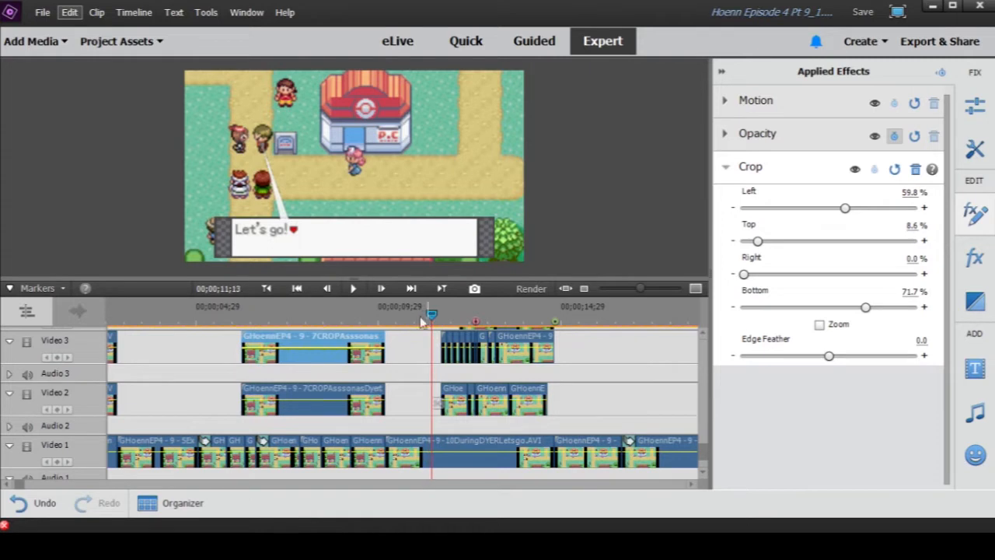
- Return the playhead to about 00;00;07;03 and inspect the Motion and Crop settings of the 7CROP clip on Video 3
click(294, 404)
click(272, 315)
click(293, 359)
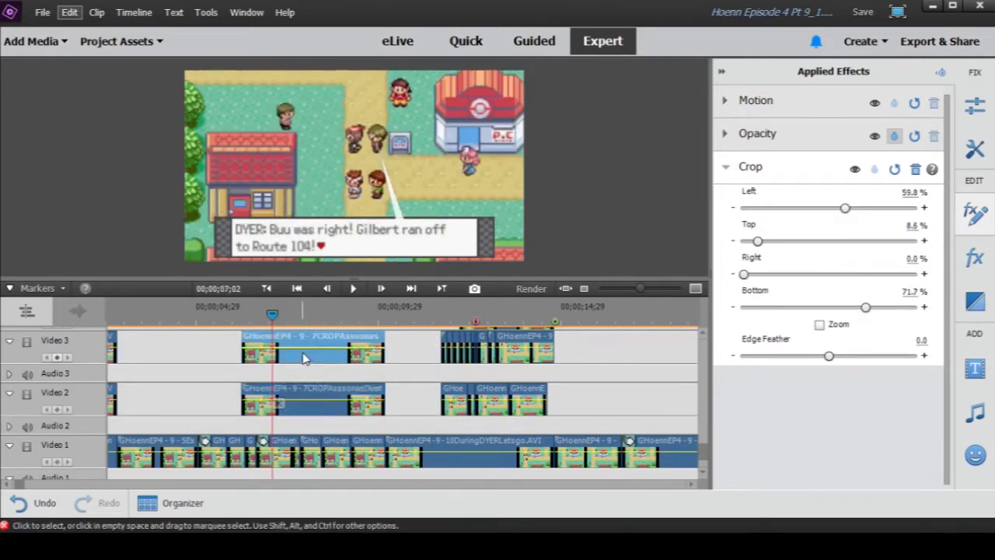
click(761, 105)
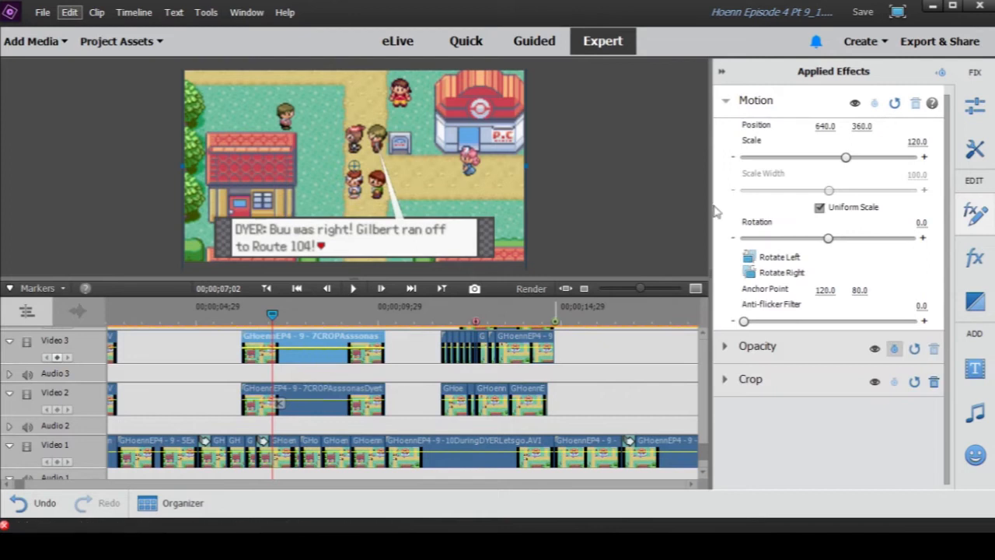
click(726, 102)
click(745, 167)
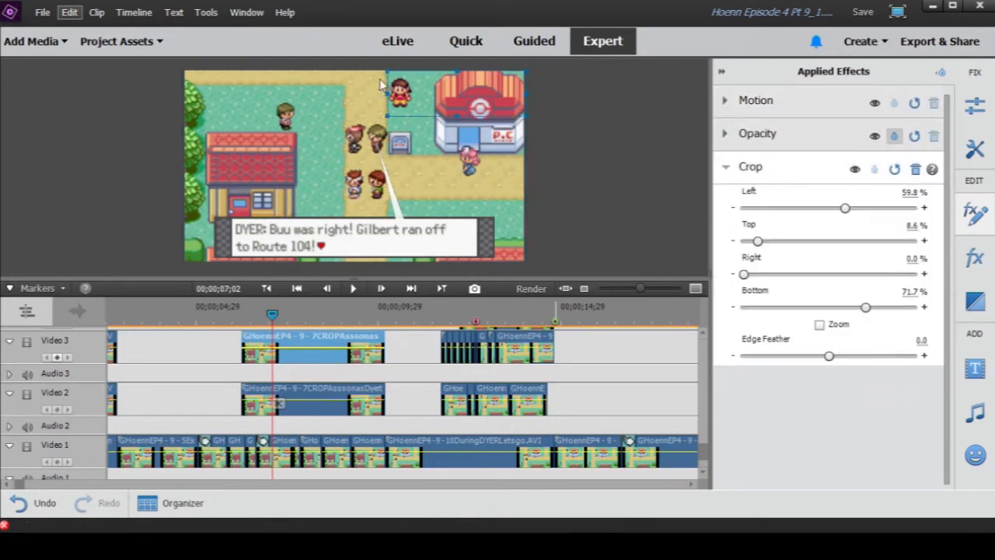
drag(272, 316, 274, 317)
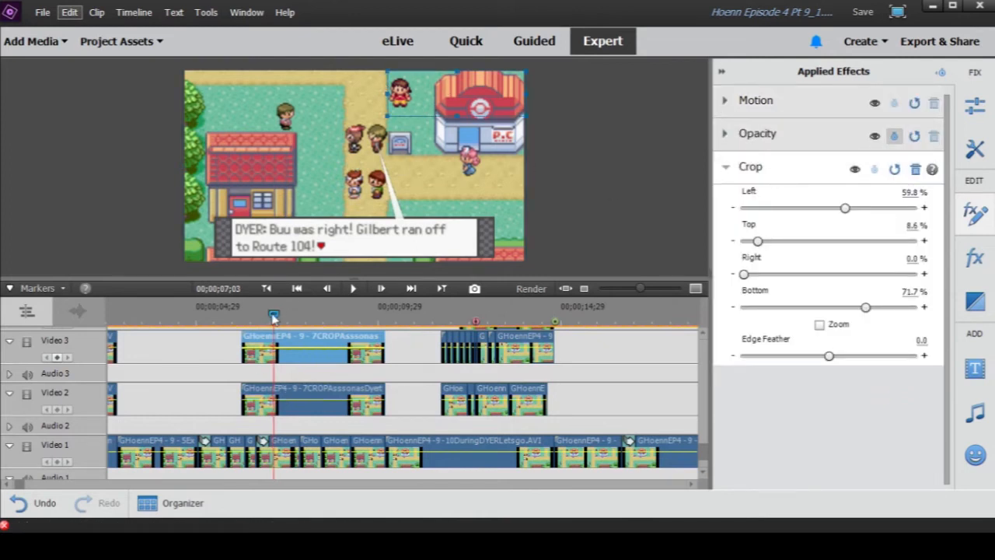
- Compare the Crop area of the 7CROP clip on Video 2 with the uncropped background clip beneath it on Video 1
click(305, 410)
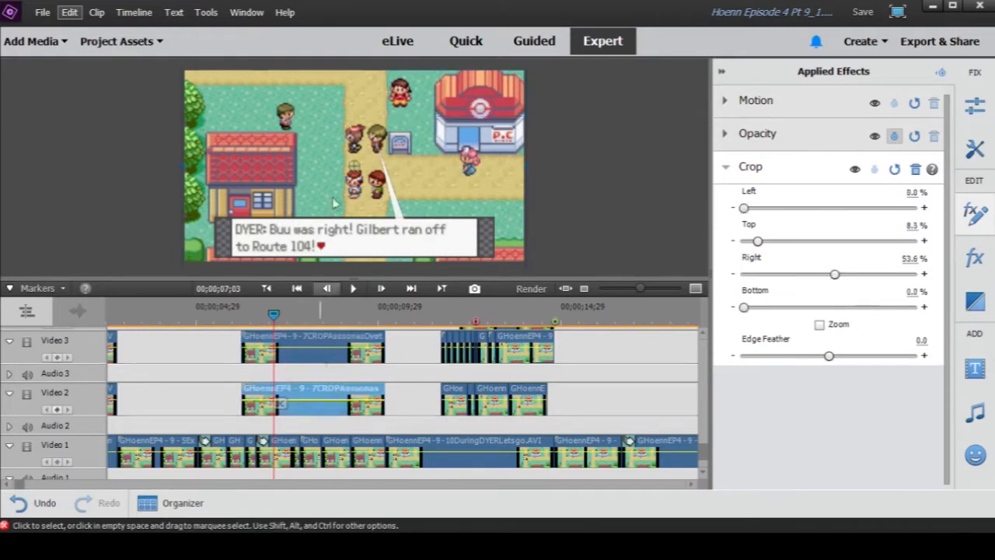
click(790, 169)
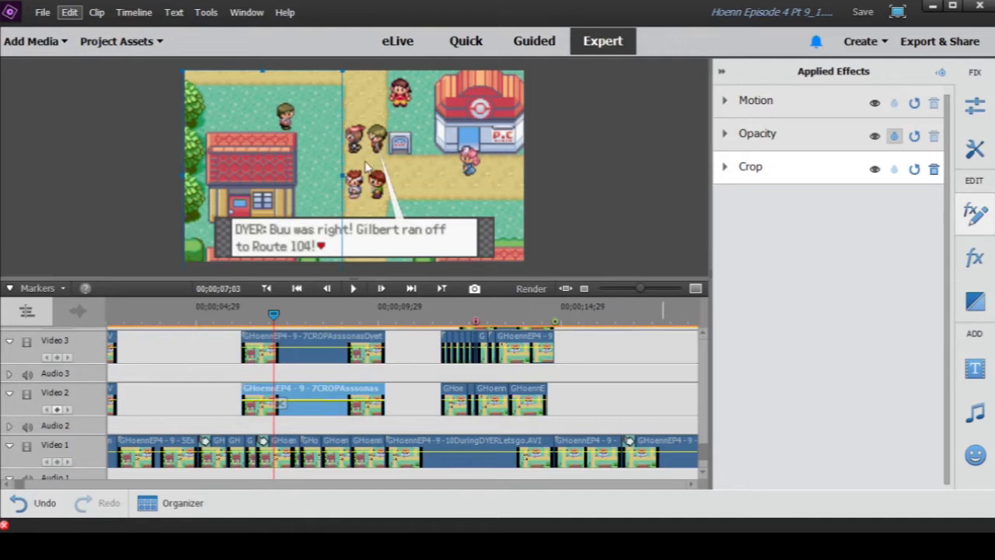
click(283, 451)
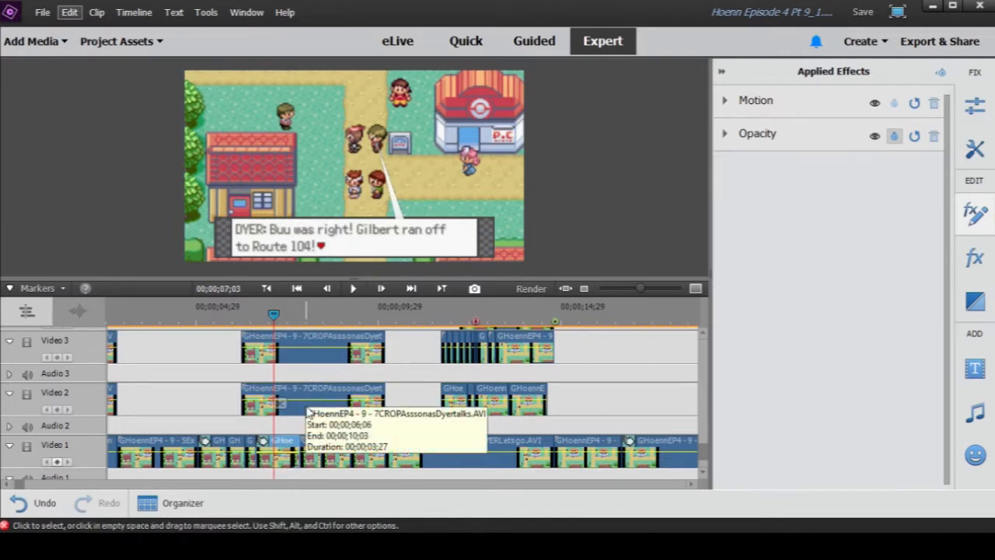
click(345, 404)
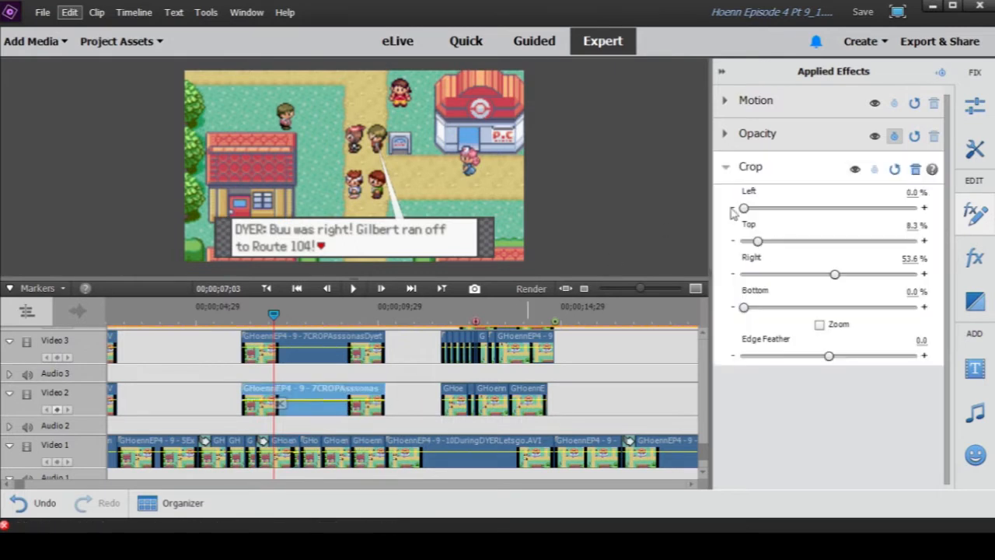
click(785, 176)
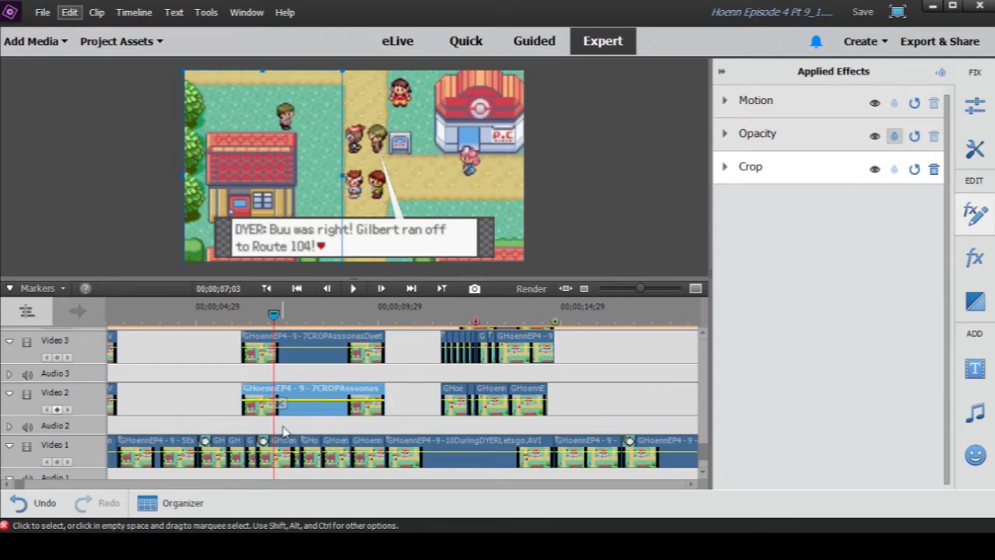
click(453, 425)
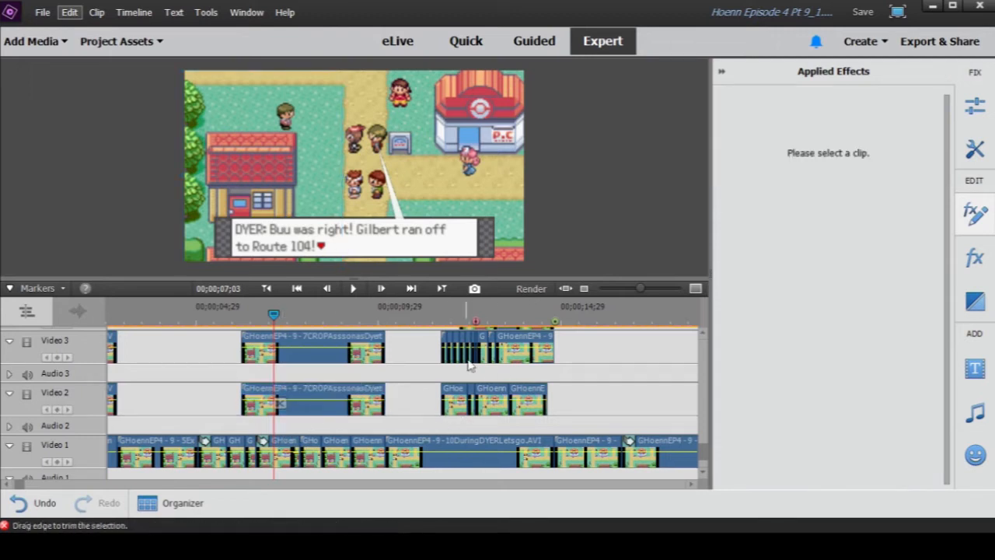
- Move the playhead to 00;00;12;19 over the group of short cropped clips and hide the applied effects
drag(643, 291, 645, 296)
click(506, 319)
click(723, 72)
scroll(526, 345, up, 2)
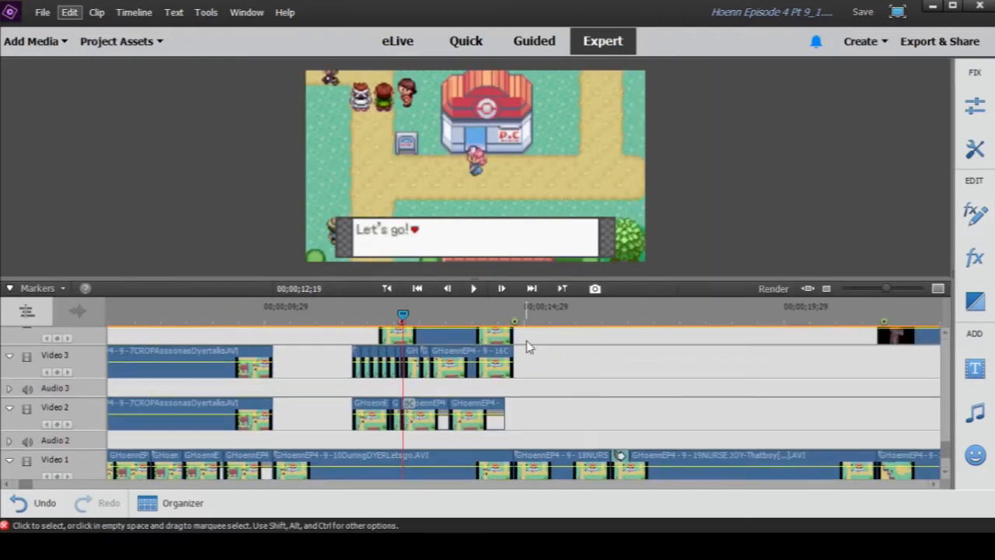
scroll(525, 347, down, 2)
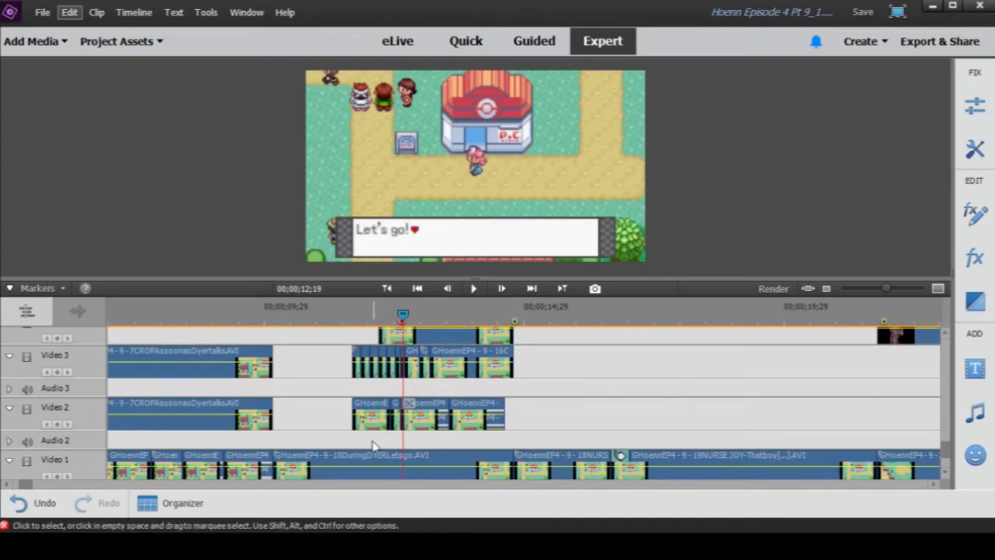
- Disable the group of short cropped clips on Video 2, Video 3 and Video 4 around 00;00;12;19
scroll(536, 381, up, 2)
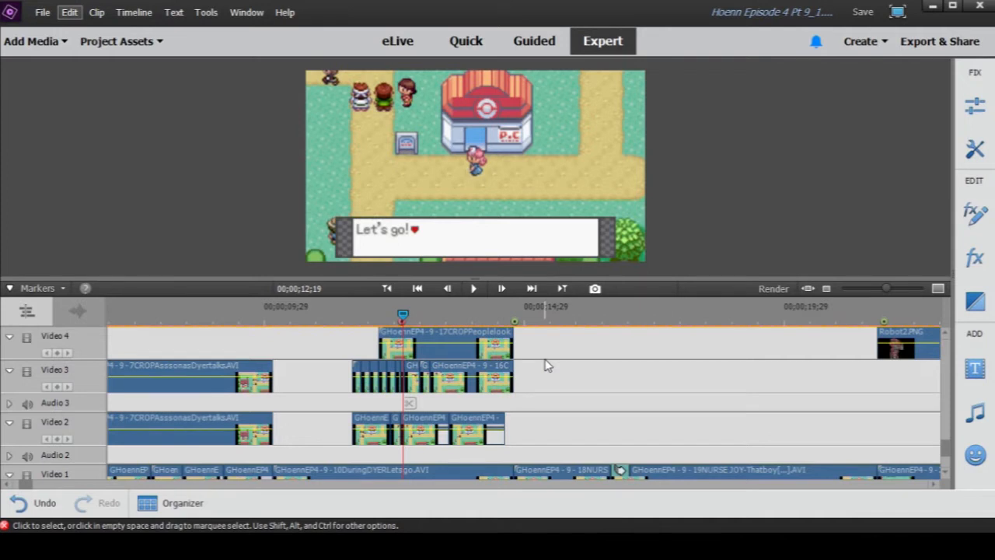
drag(546, 333, 343, 427)
right_click(367, 421)
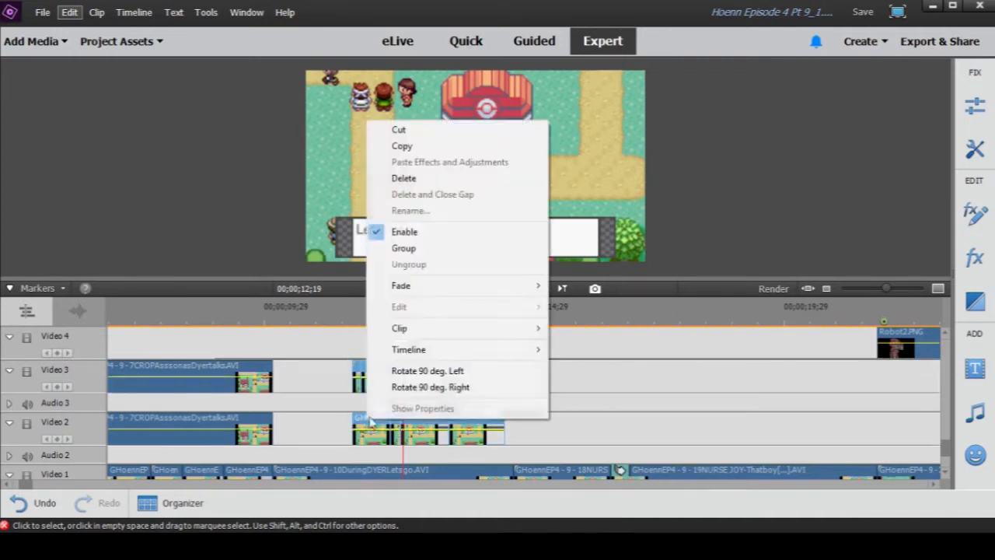
click(395, 233)
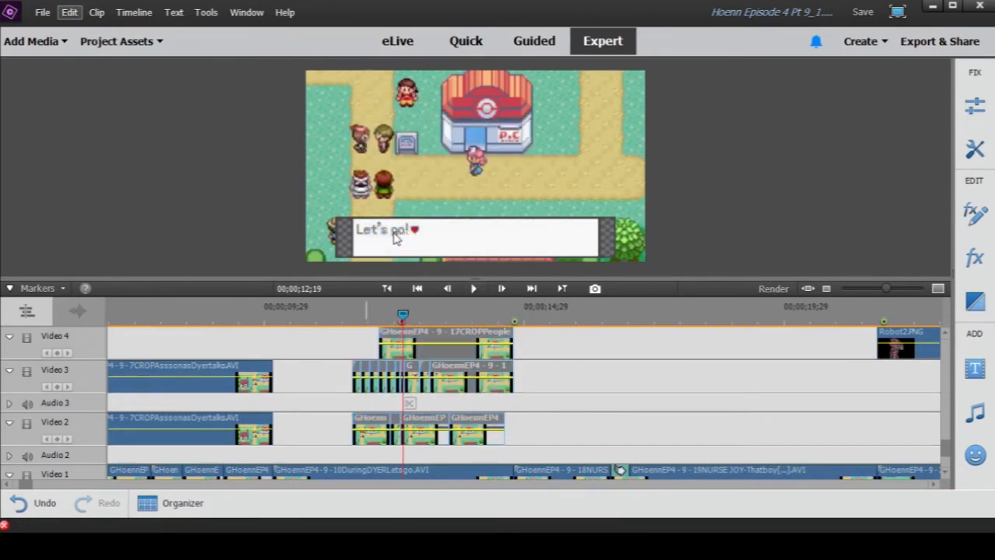
- Move the playhead to 00;00;10;14 and inspect the Motion settings of the 10DuringDYERLetsgo background clip on Video 1
scroll(547, 433, down, 2)
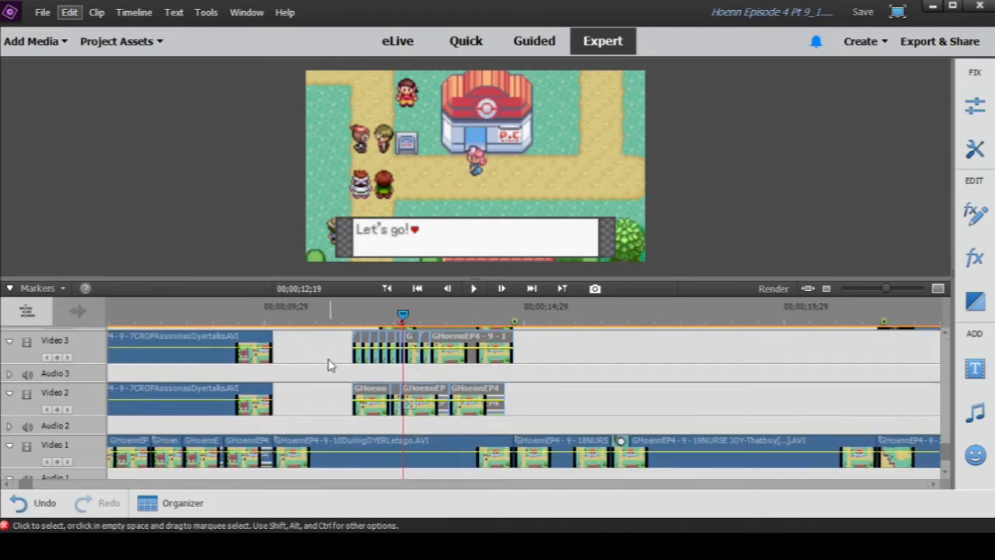
click(290, 320)
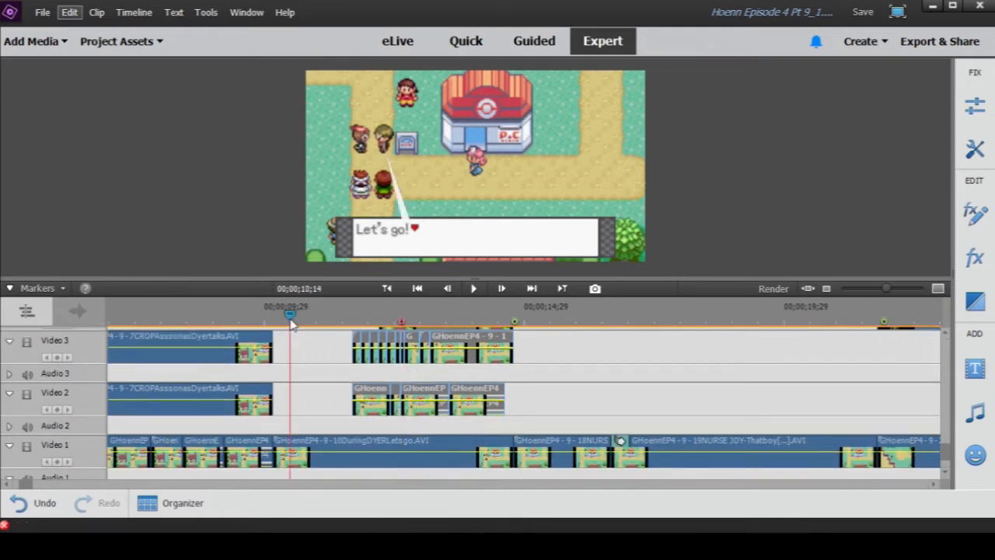
click(354, 462)
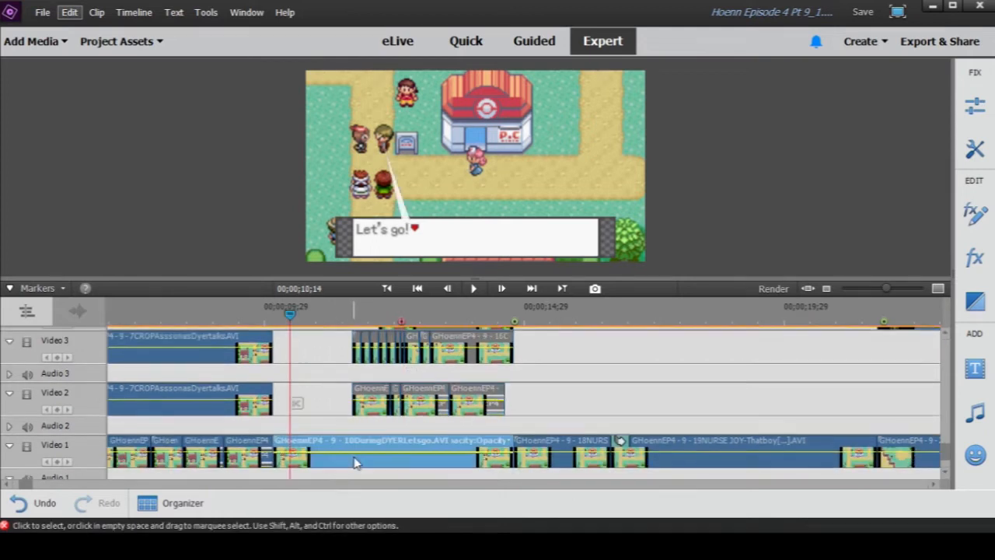
click(976, 212)
click(818, 106)
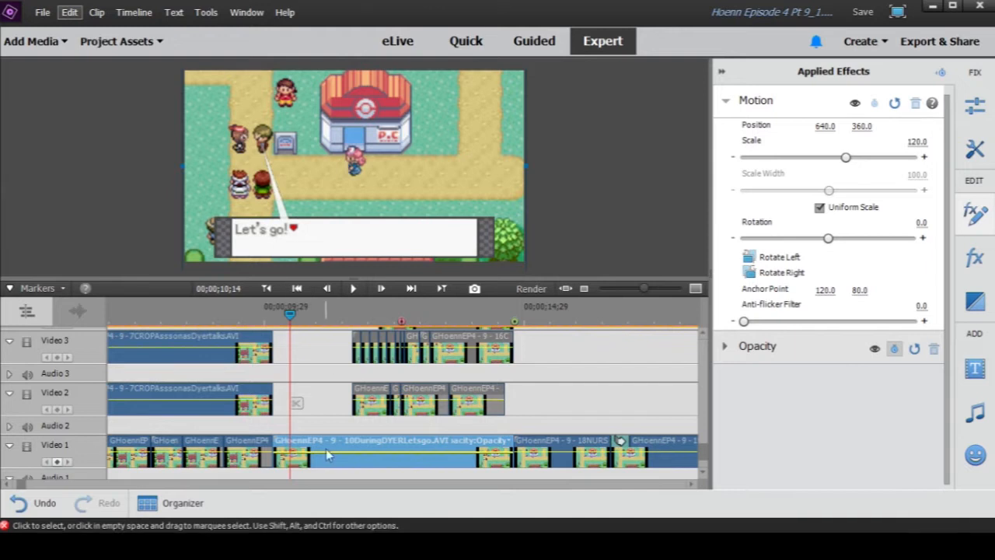
- Disable the 10DuringDYERLetsgo background clip on Video 1 to check the frame without it, and enable it again
right_click(348, 461)
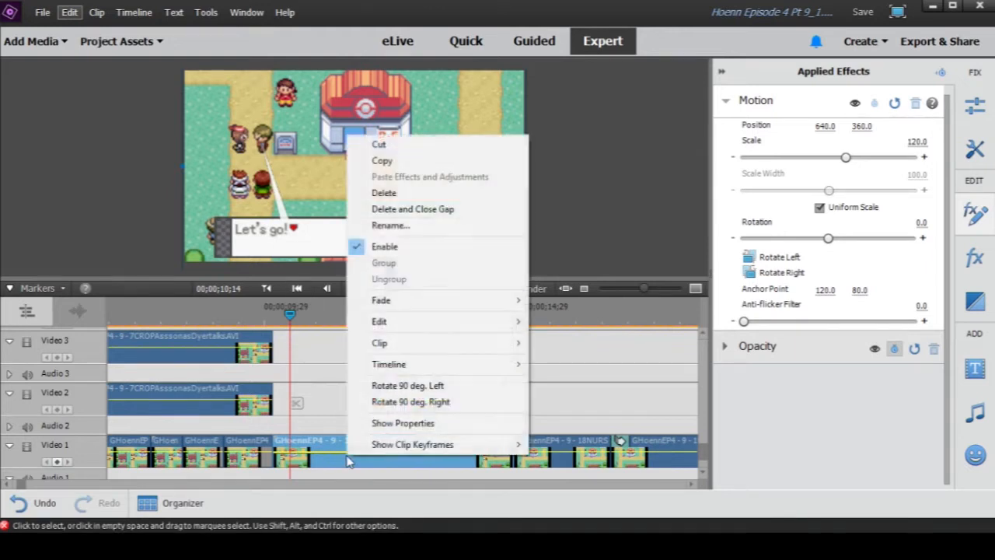
click(382, 247)
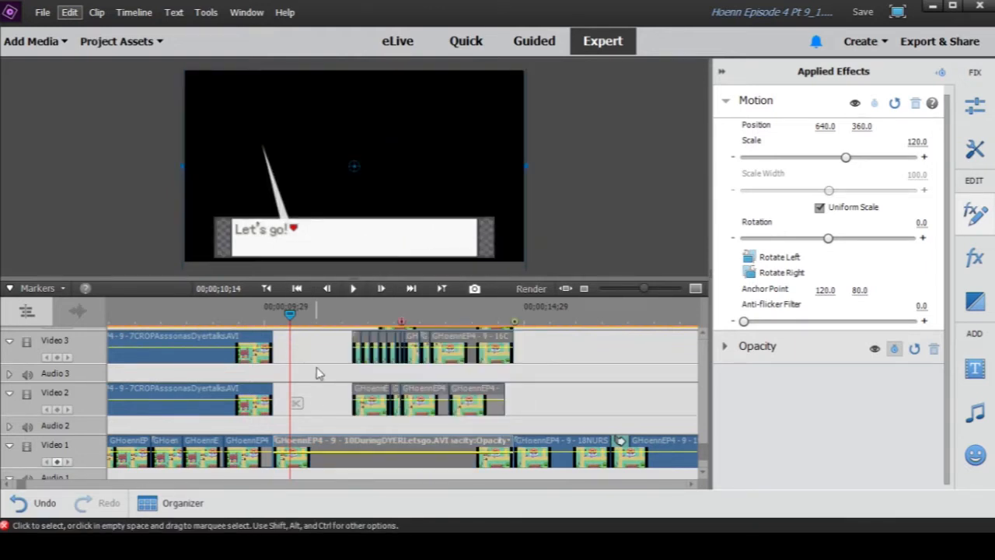
right_click(335, 460)
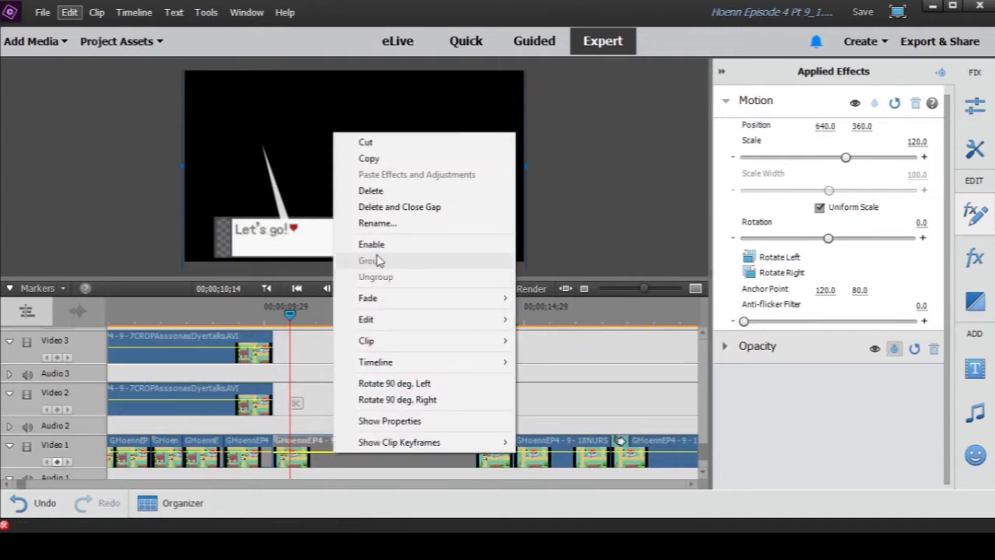
click(373, 246)
- Enable only the first short cropped clip on Video 2 and move the playhead over it to 00;00;11;28
scroll(330, 381, up, 1)
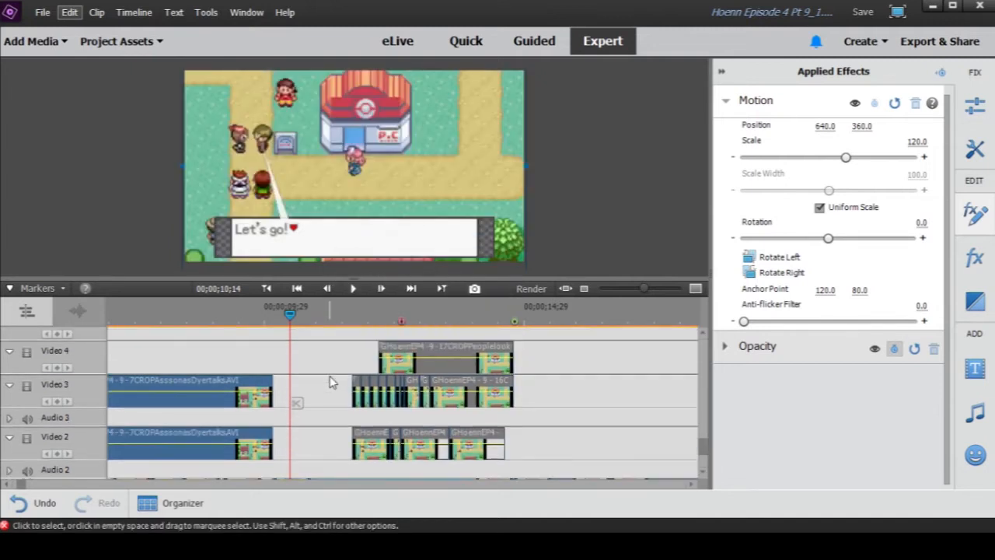
drag(526, 391, 342, 434)
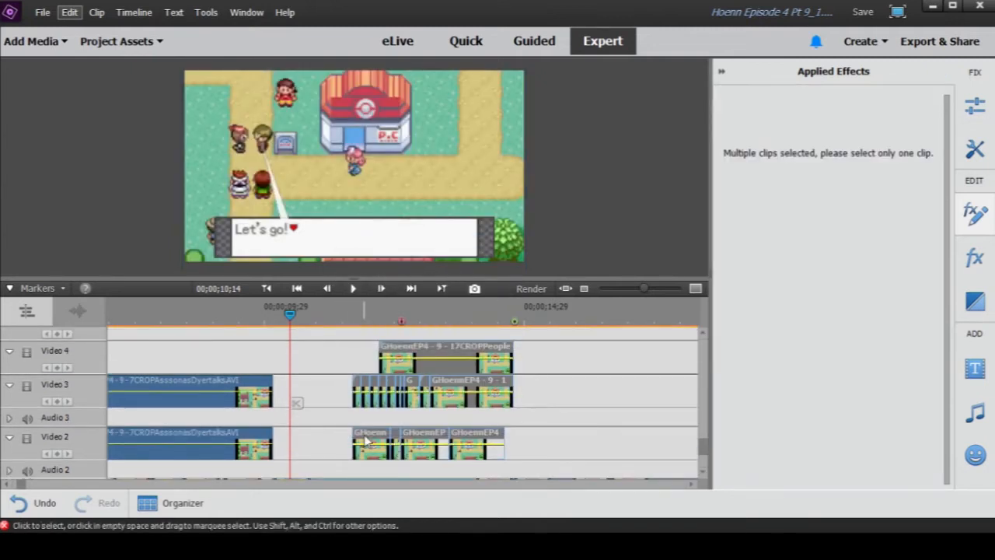
right_click(336, 435)
click(336, 436)
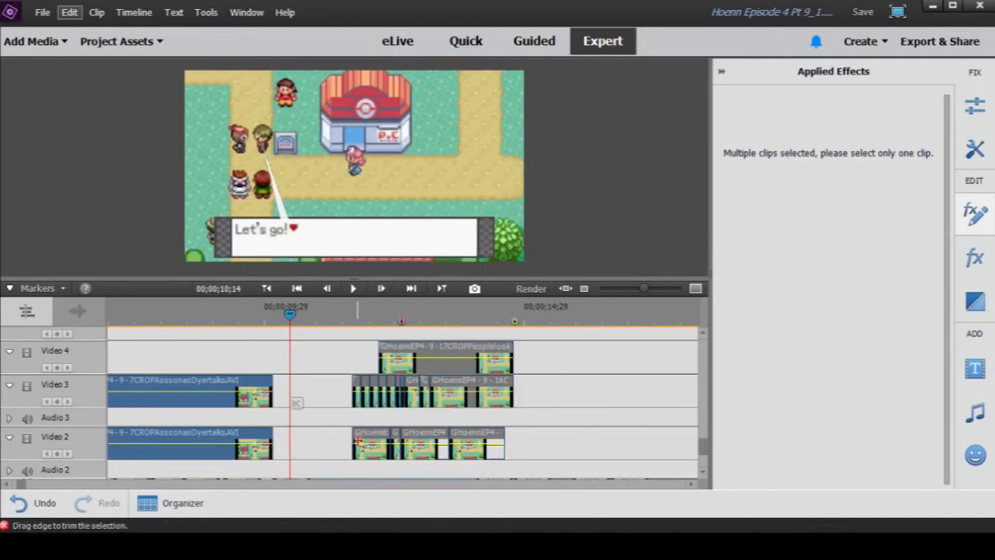
click(371, 441)
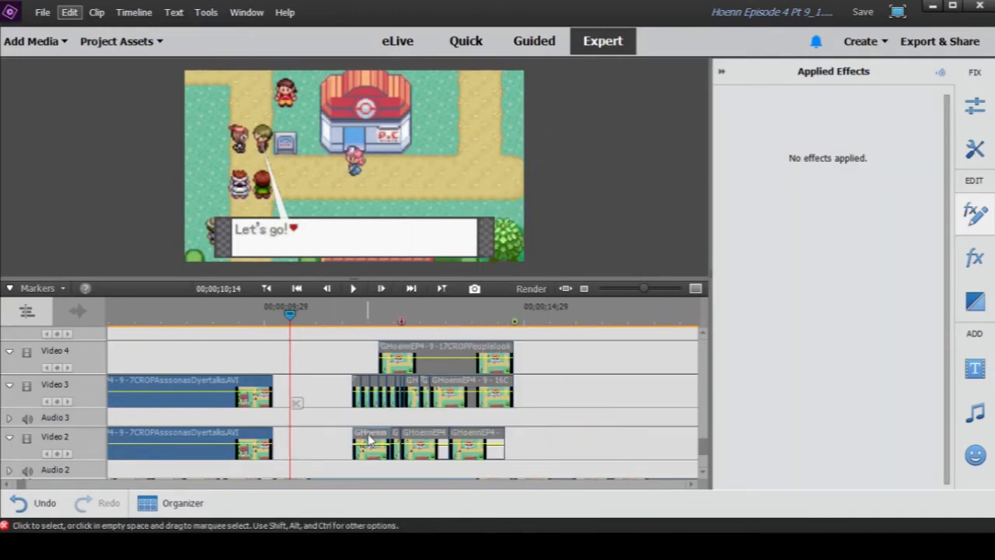
right_click(371, 440)
click(422, 225)
click(366, 321)
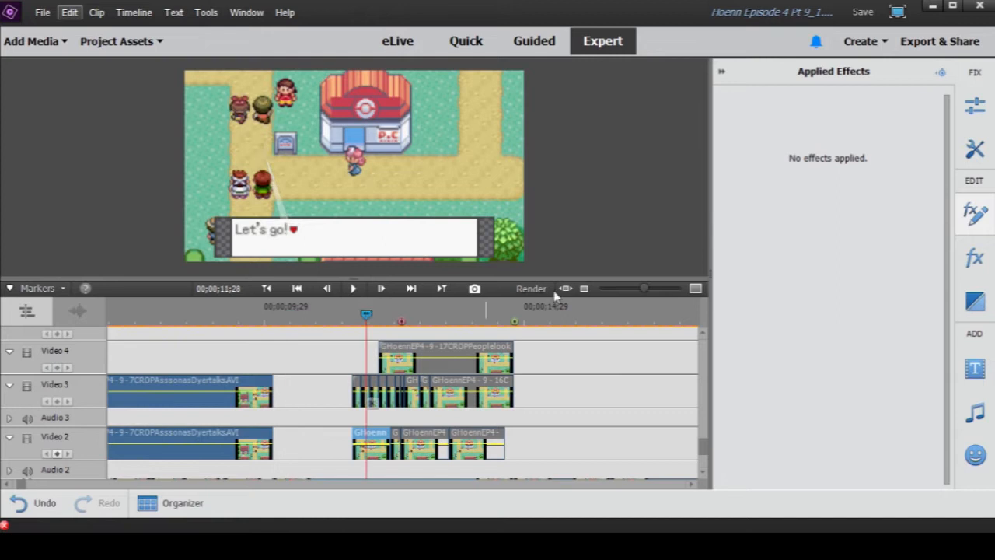
- Show the video effects library and preview the first short Video 2 clip in its own window, scrubbing through its footage
click(976, 258)
click(976, 214)
click(976, 258)
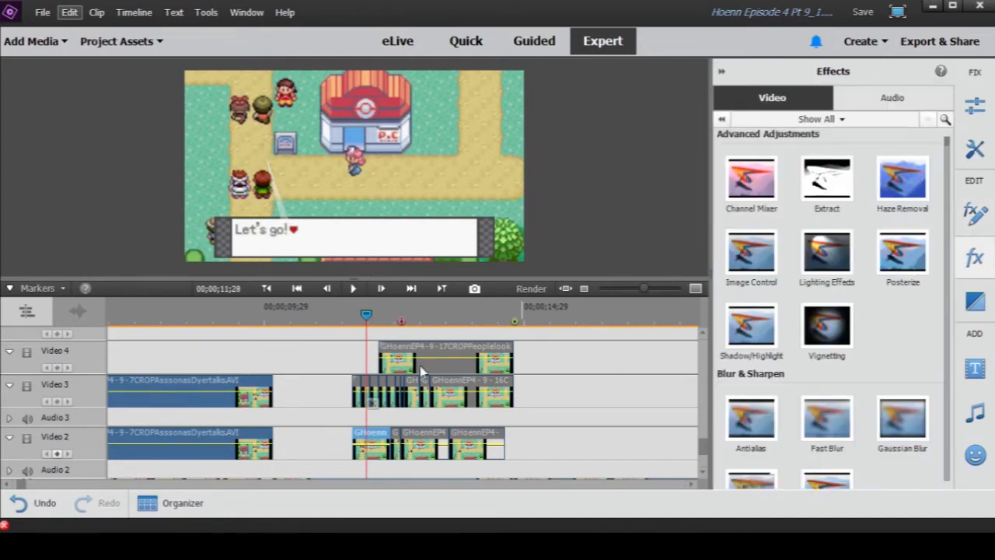
double_click(371, 442)
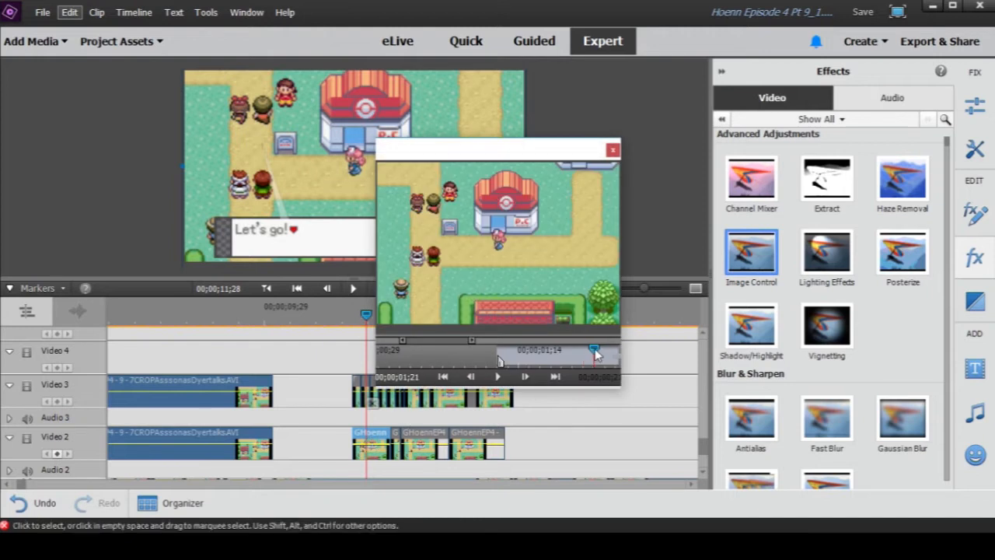
mouse_move(607, 354)
mouse_down()
mouse_move(624, 350)
mouse_move(578, 354)
mouse_move(658, 345)
mouse_move(588, 355)
mouse_up()
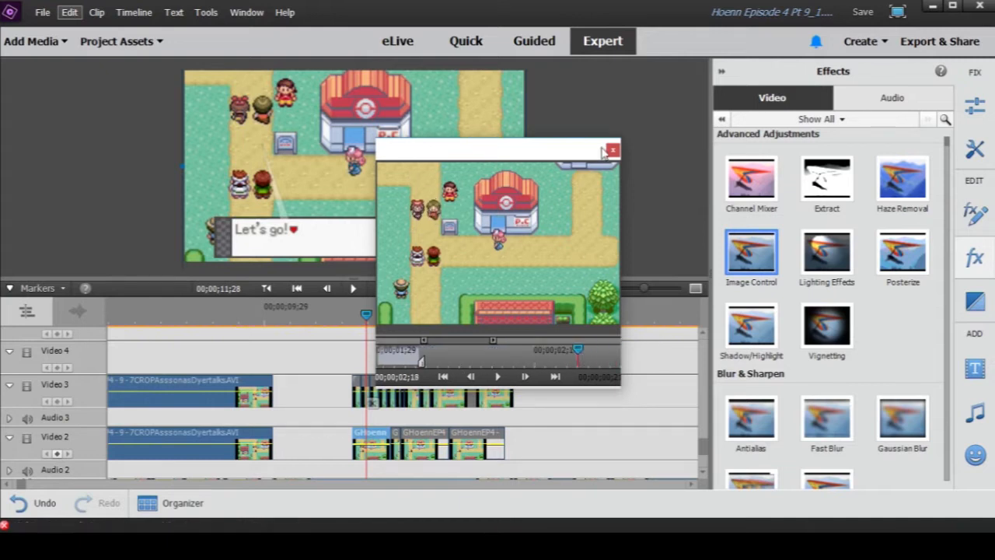
click(613, 150)
double_click(375, 438)
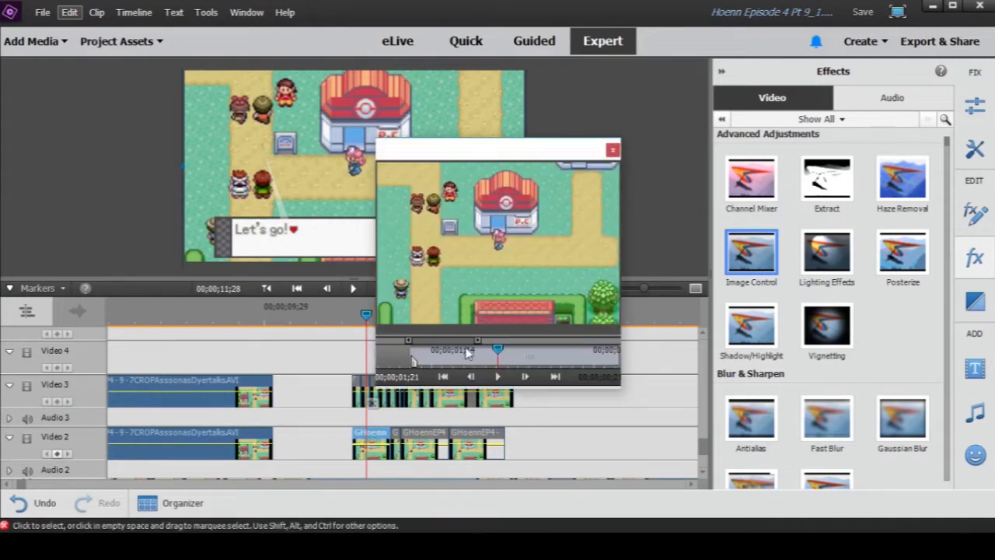
drag(498, 357, 431, 359)
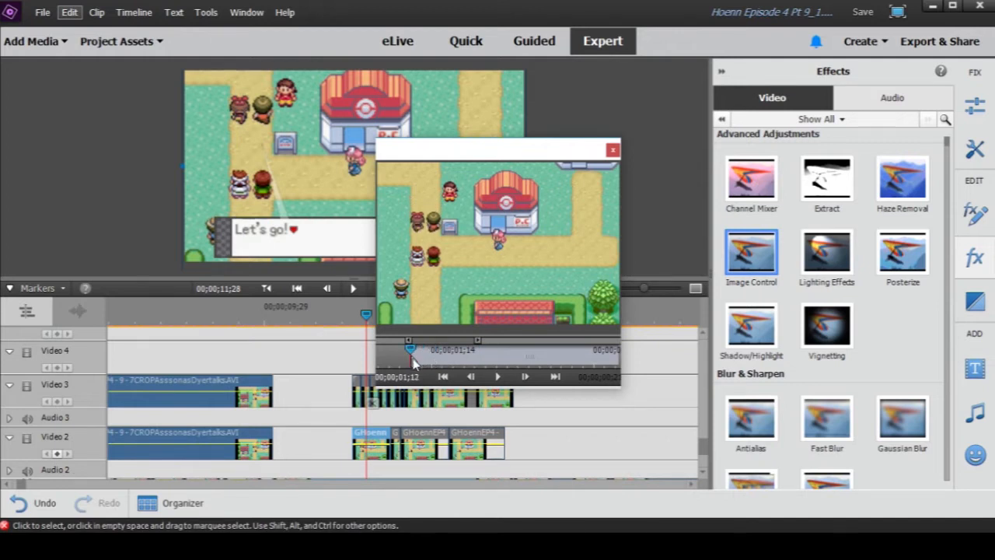
drag(415, 362, 663, 354)
click(613, 151)
- Scrub the playhead from 00;00;11;16 to 00;00;12;12 across the first short Video 2 clip and save the project
scroll(518, 392, down, 5)
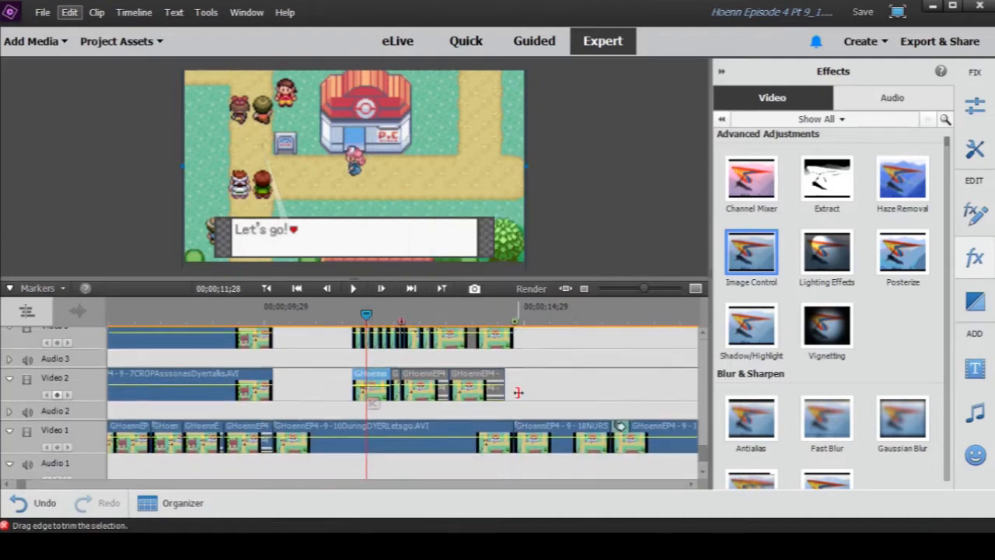
scroll(415, 399, up, 1)
click(341, 315)
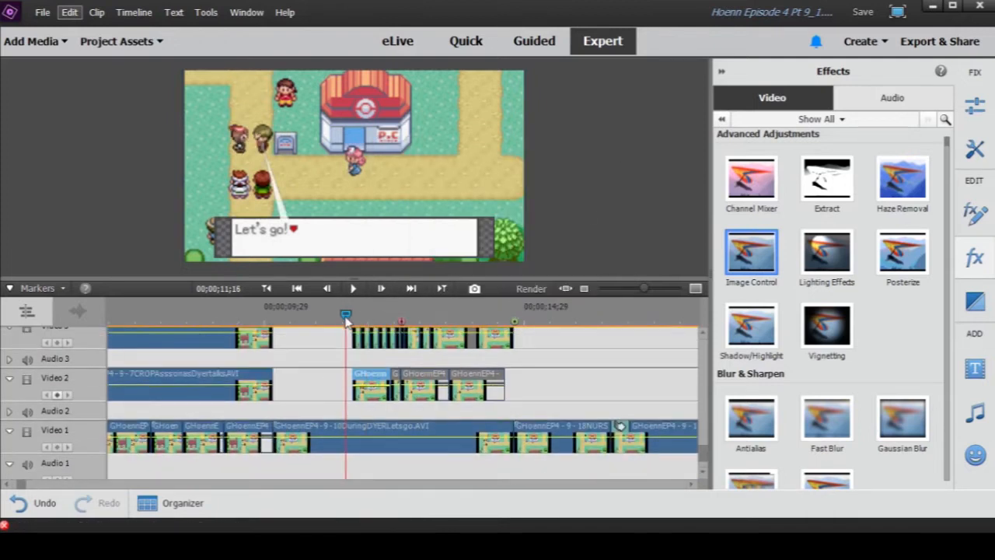
drag(352, 318, 394, 339)
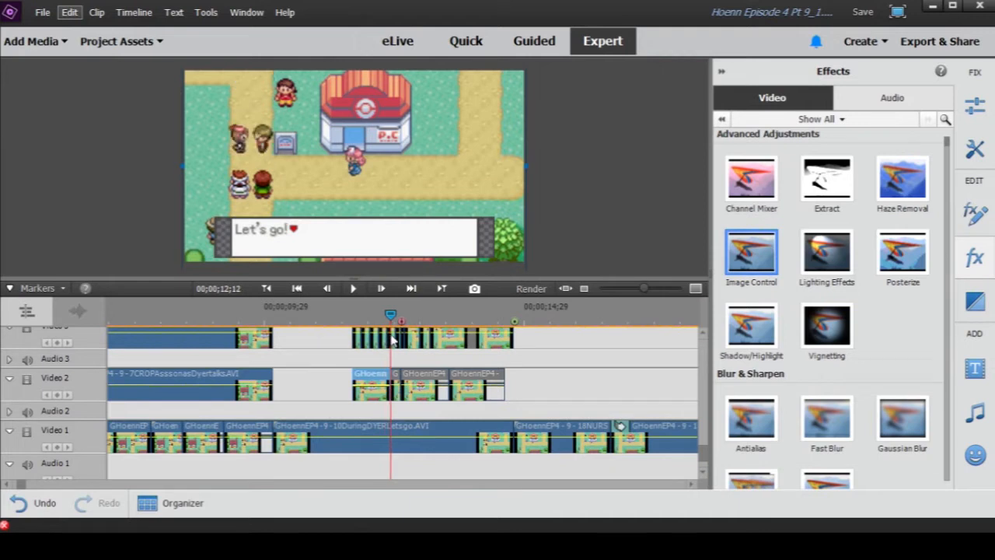
key(ctrl+s)
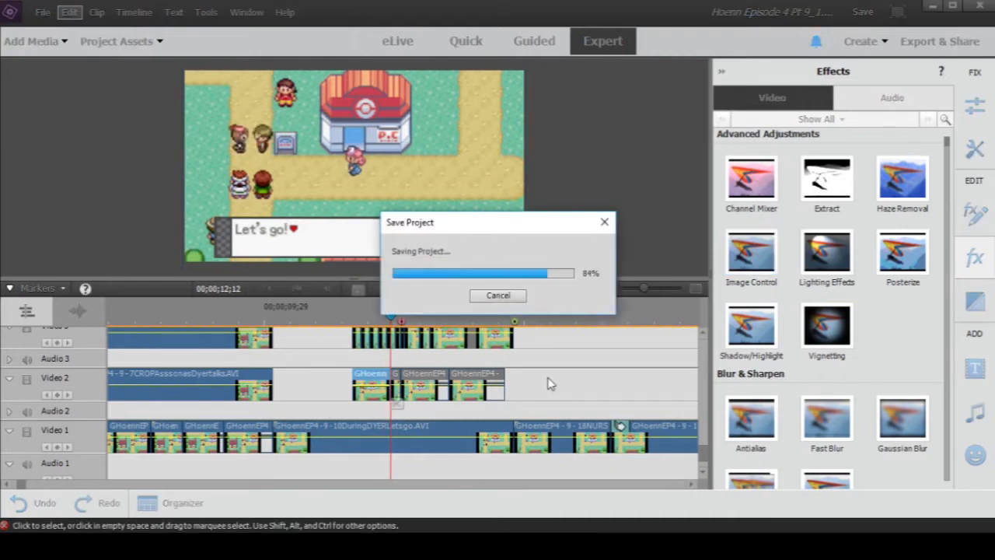
- Enable only the 17CROPPeoplelook clip on Video 4, leaving the cropped clips on Video 3 disabled
scroll(488, 459, up, 3)
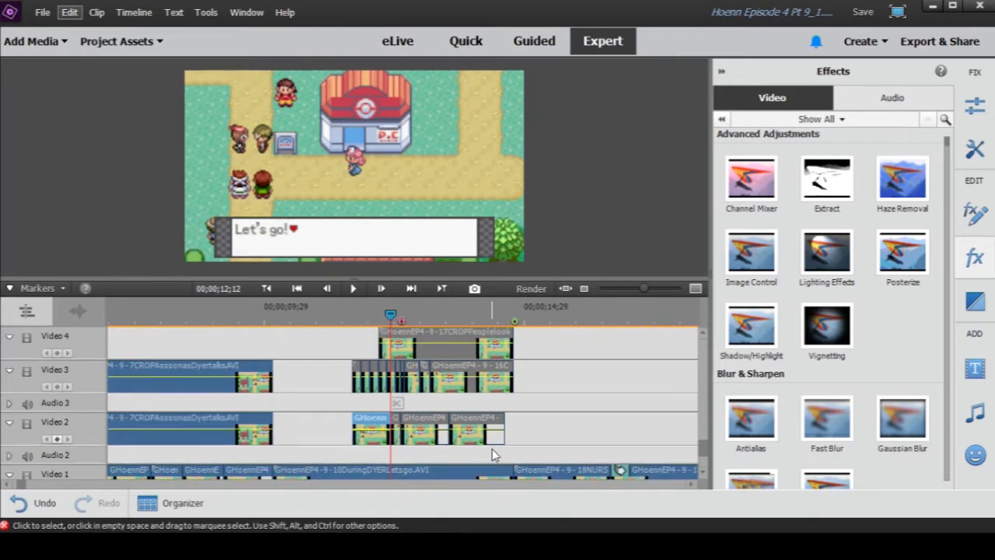
scroll(492, 449, up, 1)
drag(533, 357, 330, 381)
right_click(439, 354)
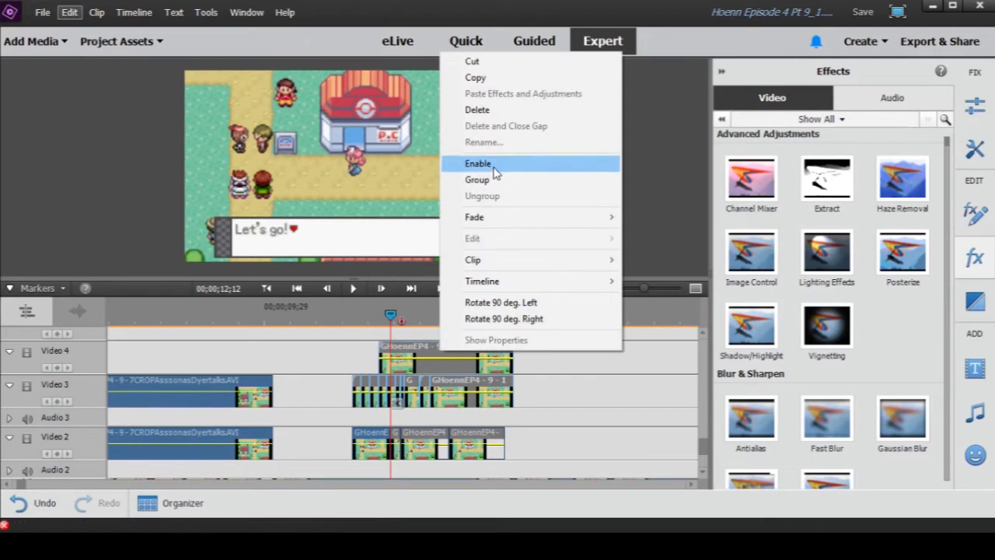
click(494, 165)
click(552, 396)
right_click(457, 355)
click(490, 140)
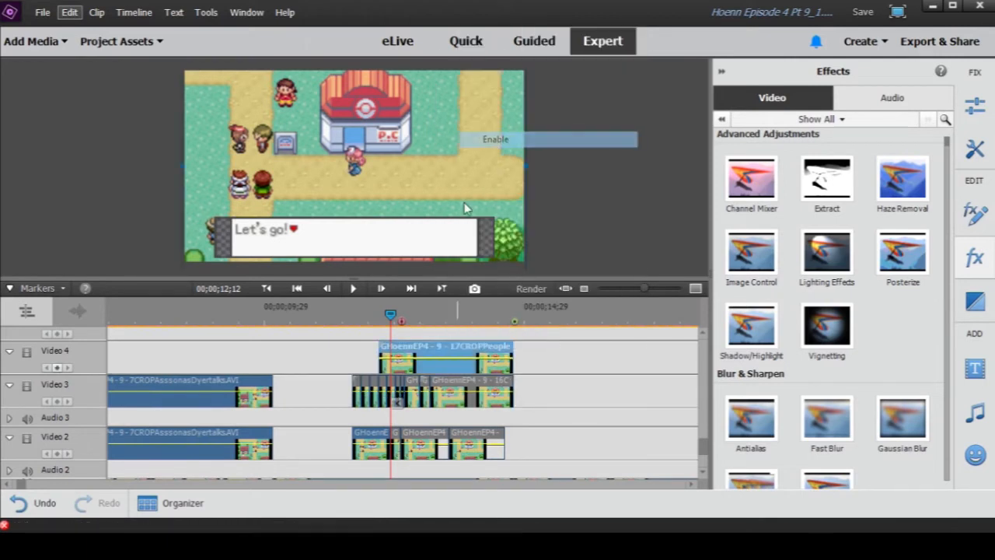
- Show the Crop area of the 17CROPPeoplelook clip in the preview, and disable the clip again
click(979, 219)
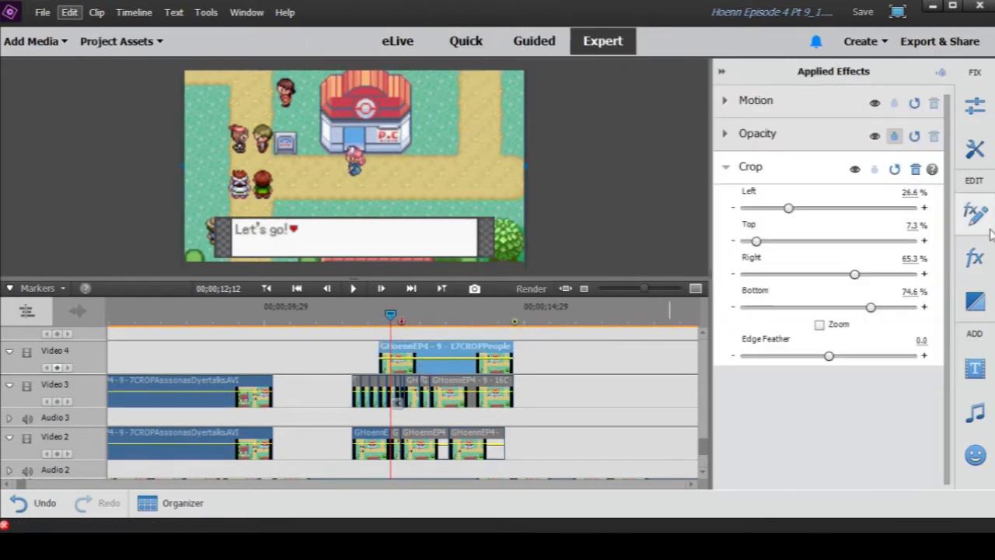
click(781, 172)
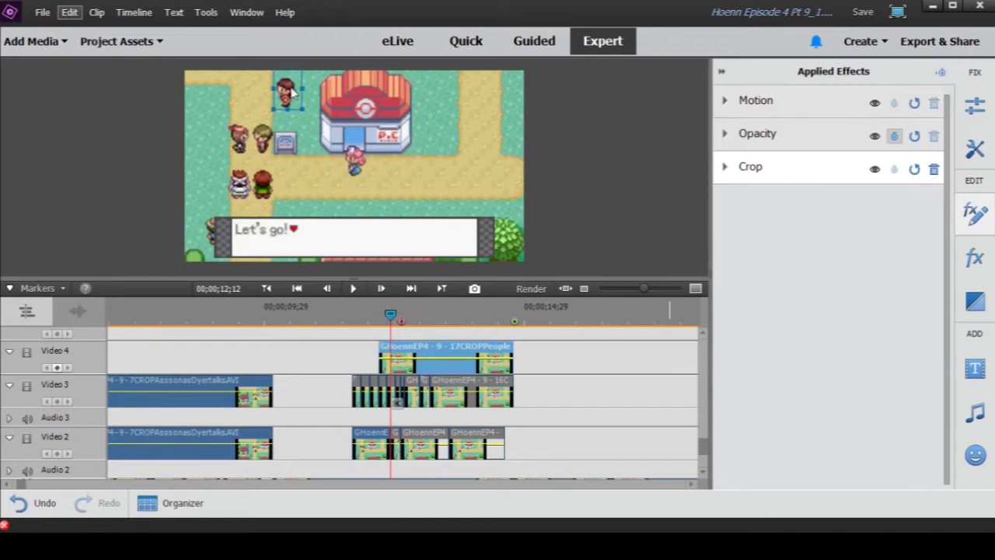
right_click(391, 347)
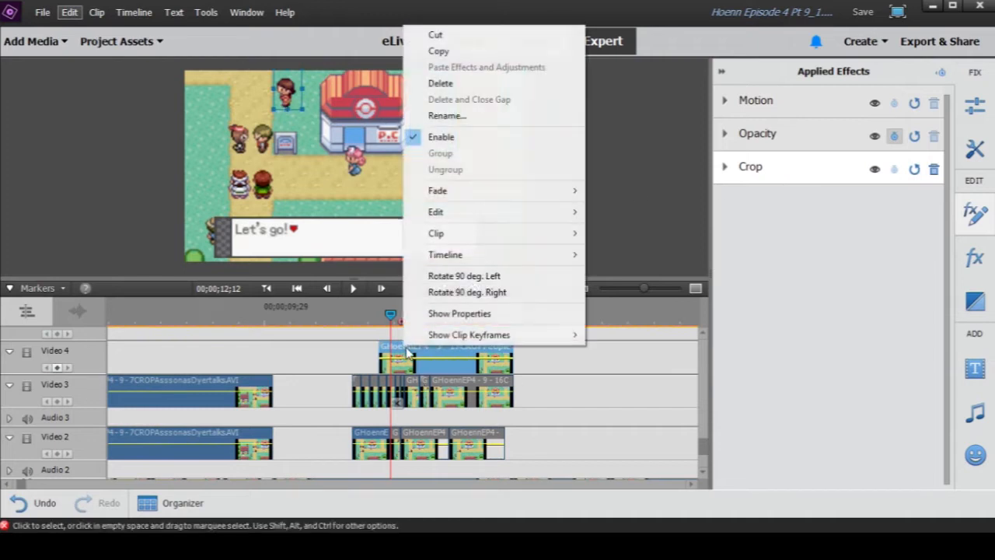
click(457, 137)
- Enable all the short cropped clips on Video 2 and Video 3 and scrub the playhead to 00;00;12;00
click(556, 424)
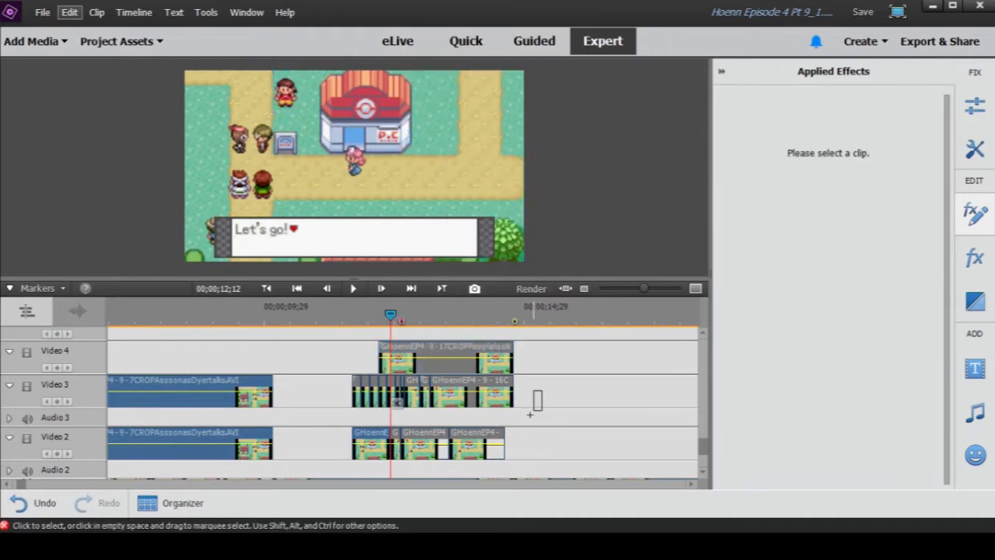
right_click(420, 441)
click(480, 251)
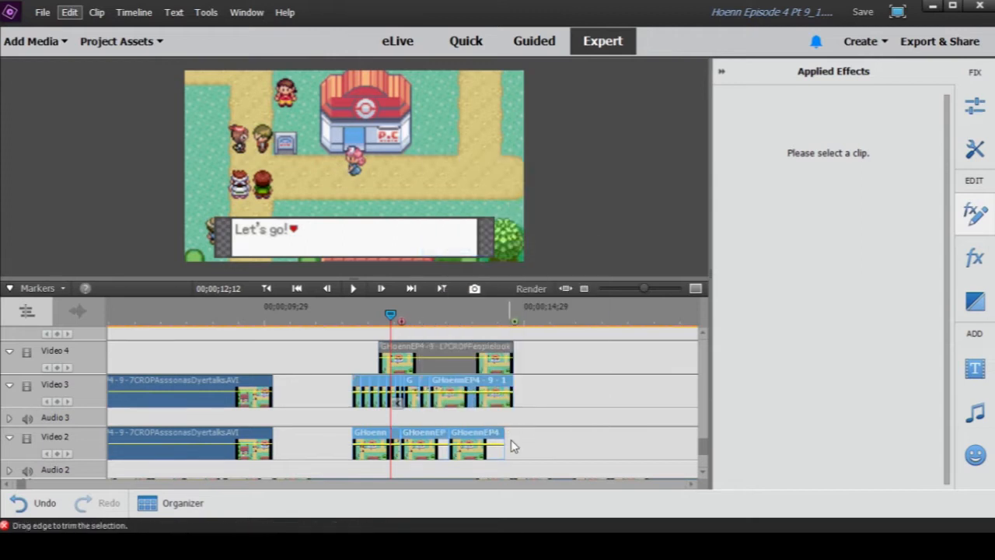
drag(364, 317, 370, 341)
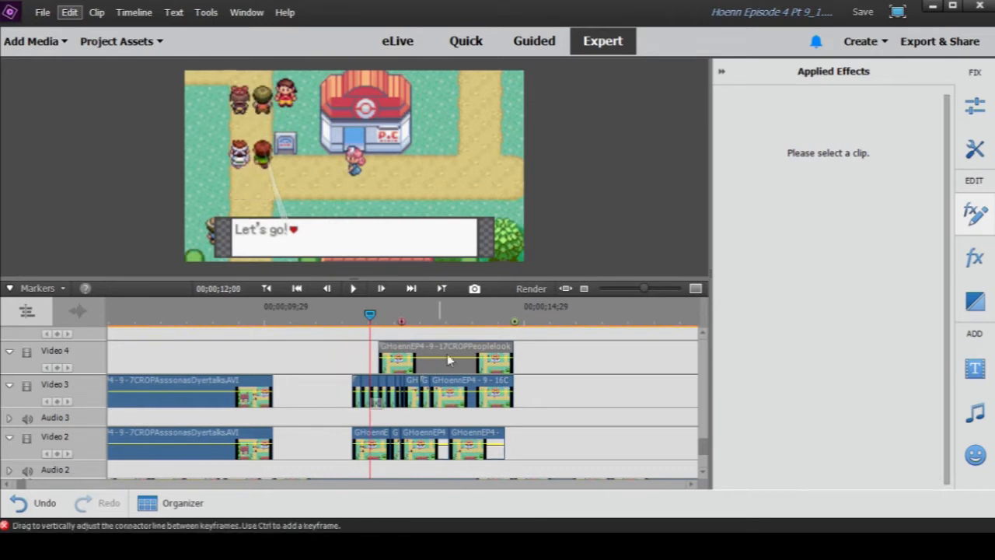
- Enable the 17CROPPeoplelook clip on Video 4 and scrub the playhead to 00;00;13;19 to preview the combined layers
click(411, 350)
right_click(411, 349)
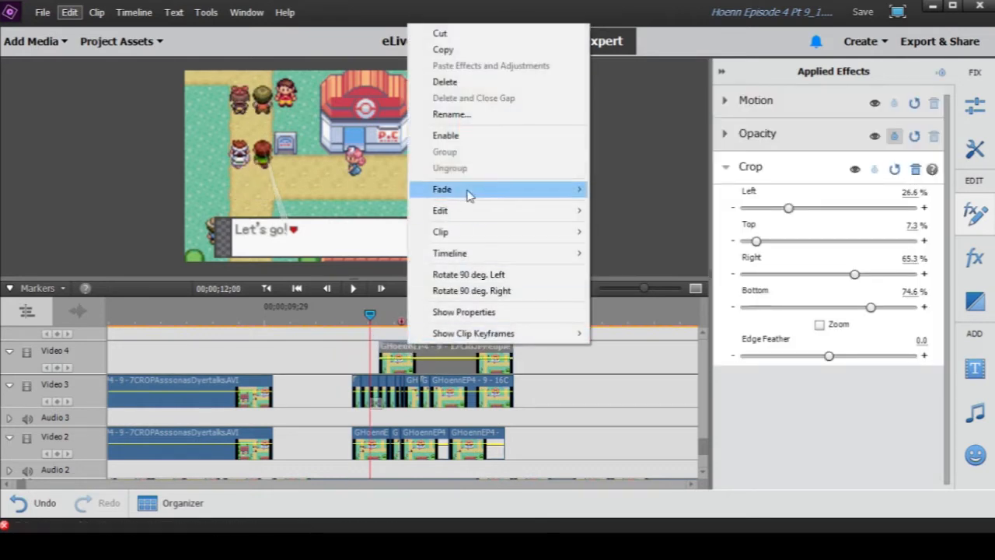
click(460, 138)
drag(377, 327, 454, 336)
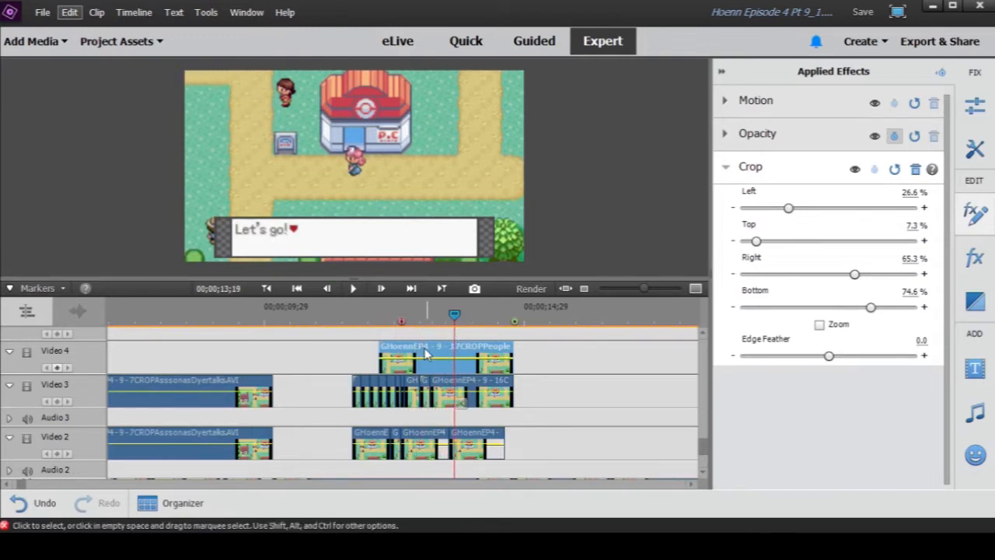
- Scrub the playhead back through 00;00;12;17 to 00;00;11;14 to review the sprites' walking movement
drag(349, 317, 400, 329)
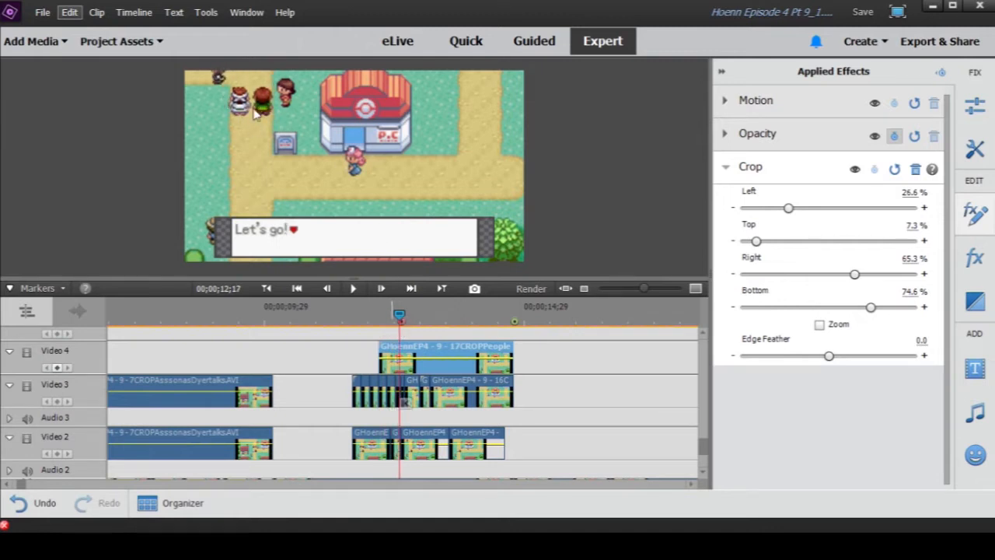
drag(401, 317, 342, 319)
scroll(374, 441, down, 1)
scroll(372, 440, up, 1)
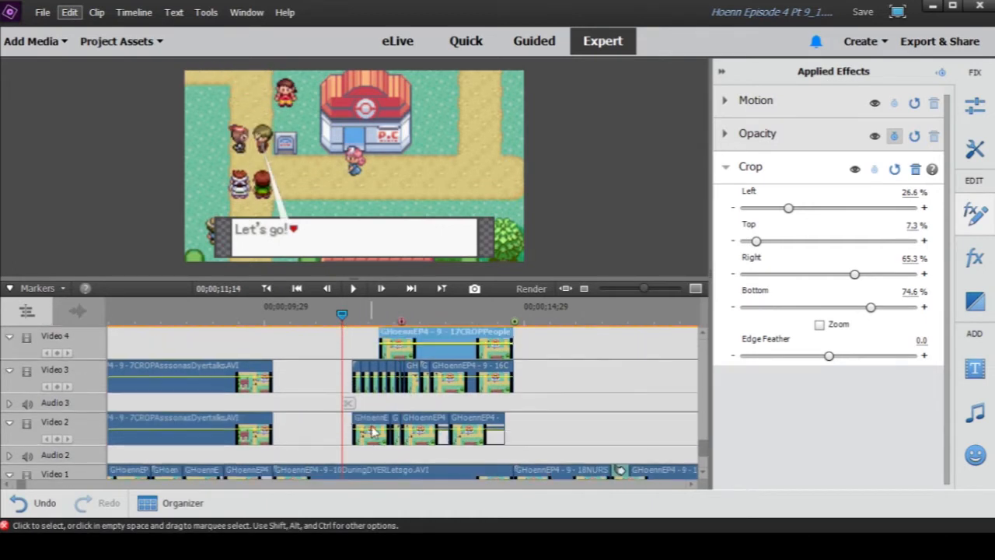
- Disable the first short cropped clip on Video 2, move the playhead to 00;00;11;16, and enable the clip again
right_click(372, 426)
click(418, 218)
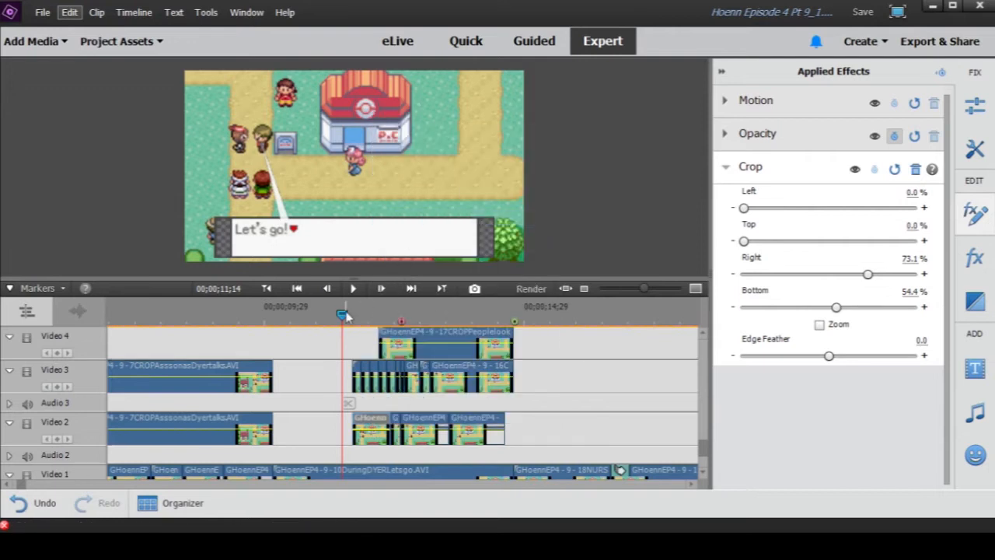
drag(343, 318, 349, 338)
right_click(350, 377)
click(416, 222)
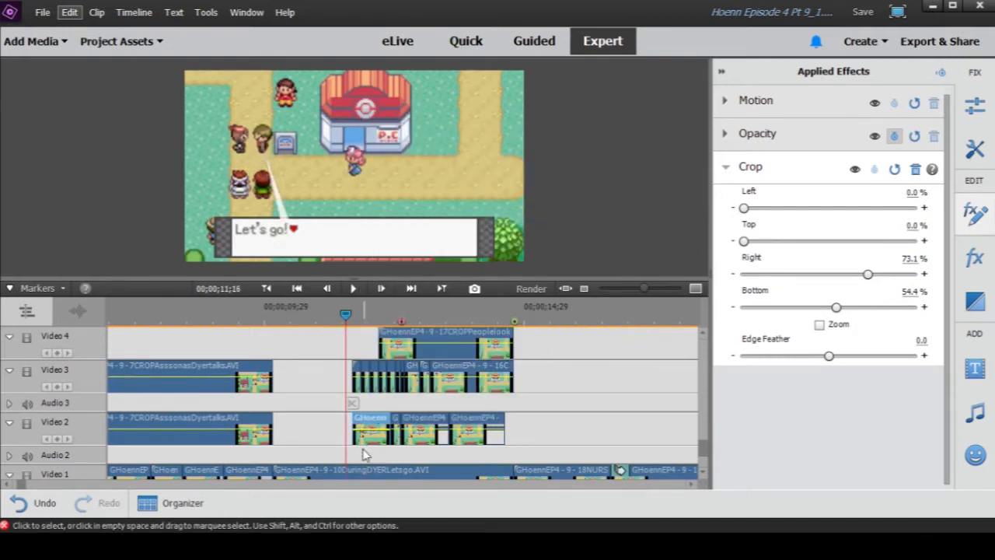
- Select the 10DuringDYERLetsgo background clip on Video 1 and scrub the playhead to 00;00;11;26
scroll(316, 457, down, 1)
click(317, 457)
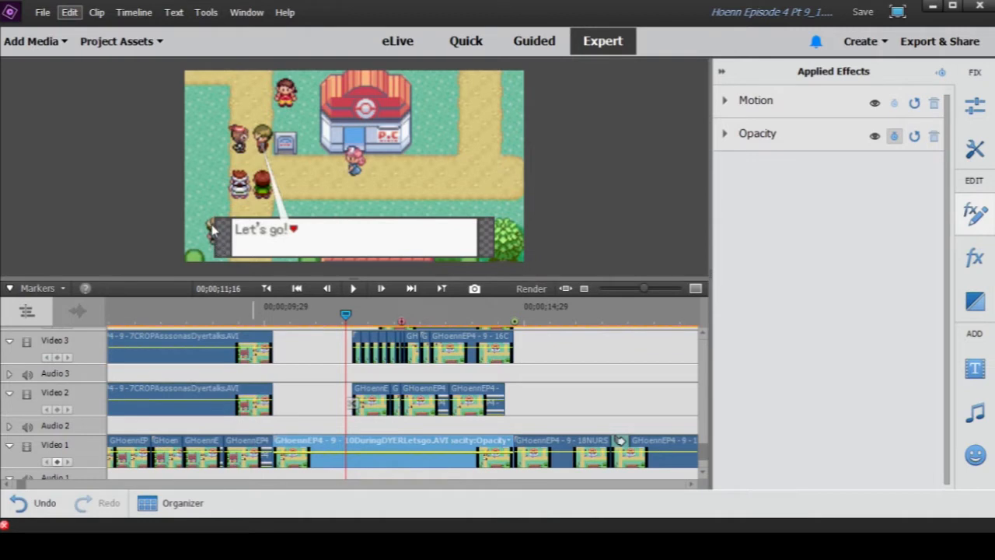
scroll(369, 459, up, 1)
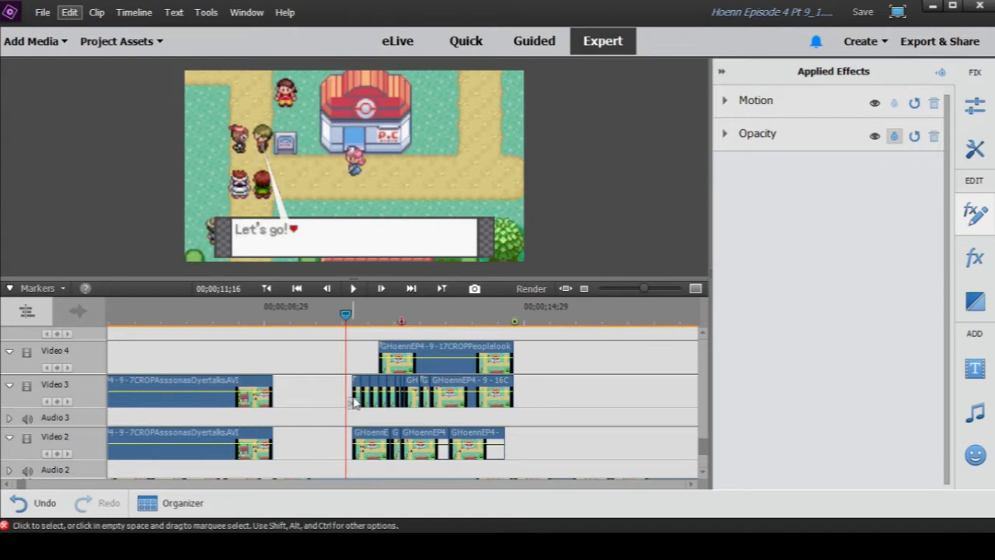
drag(347, 321, 366, 330)
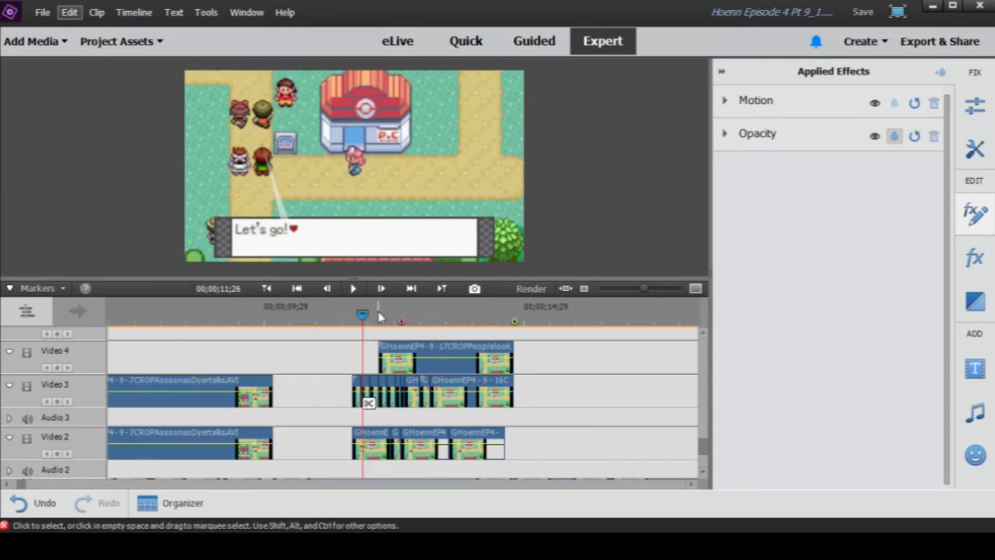
- Disable the 11CROP clip on Video 2 and preview the frame at 00;00;11;27
right_click(367, 435)
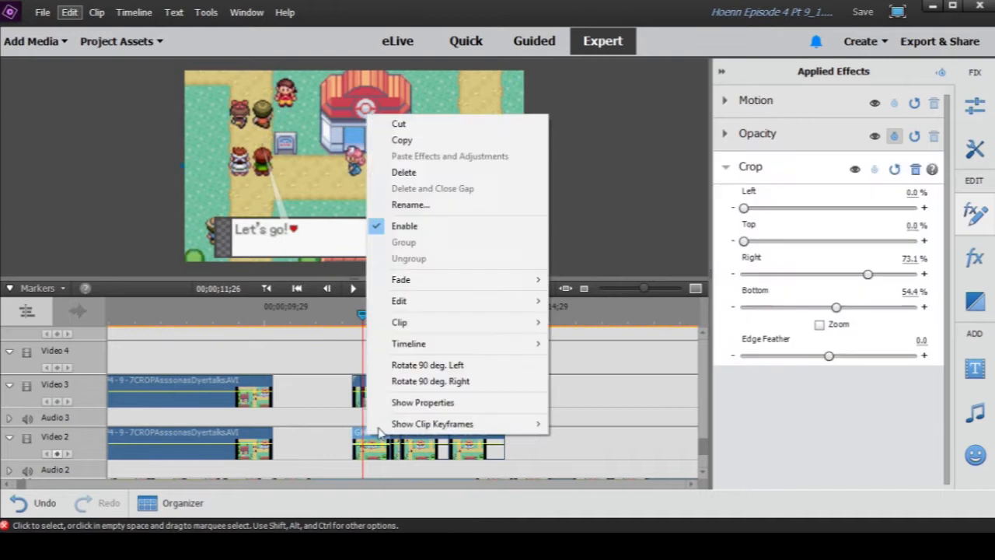
click(413, 232)
mouse_move(363, 319)
mouse_down()
mouse_move(374, 318)
mouse_move(356, 323)
mouse_move(365, 321)
mouse_up()
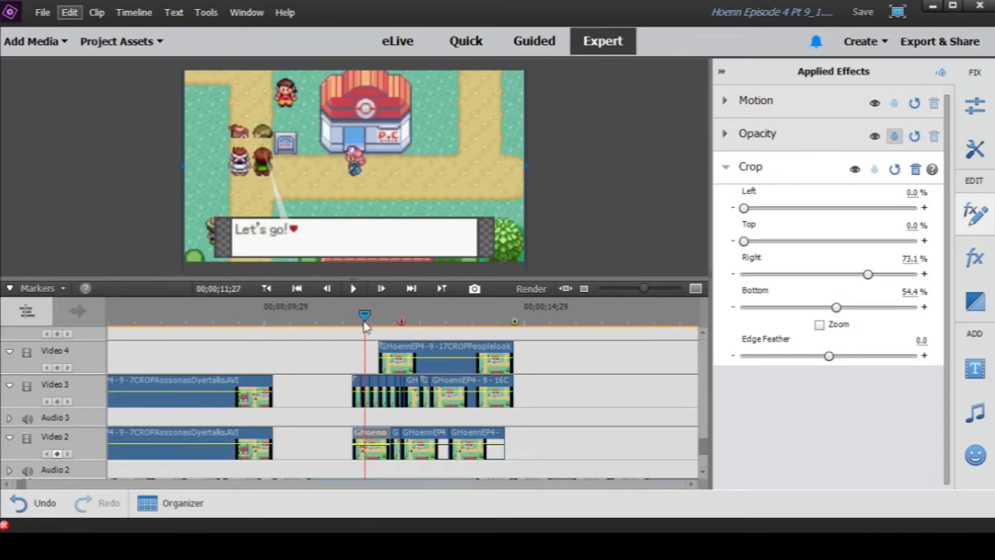
- Disable the second short cropped clip on Video 3, located at the playhead
click(360, 398)
click(365, 384)
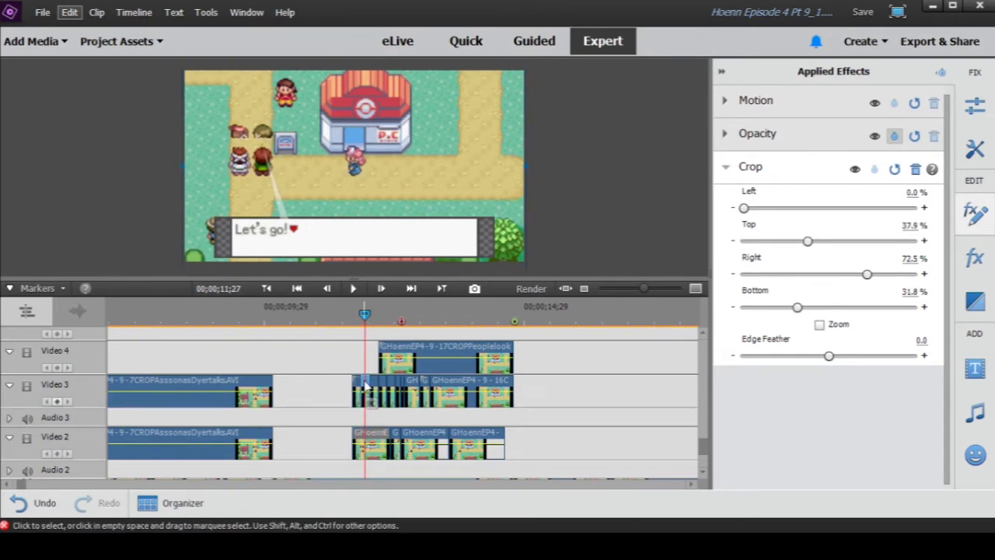
drag(645, 297, 655, 296)
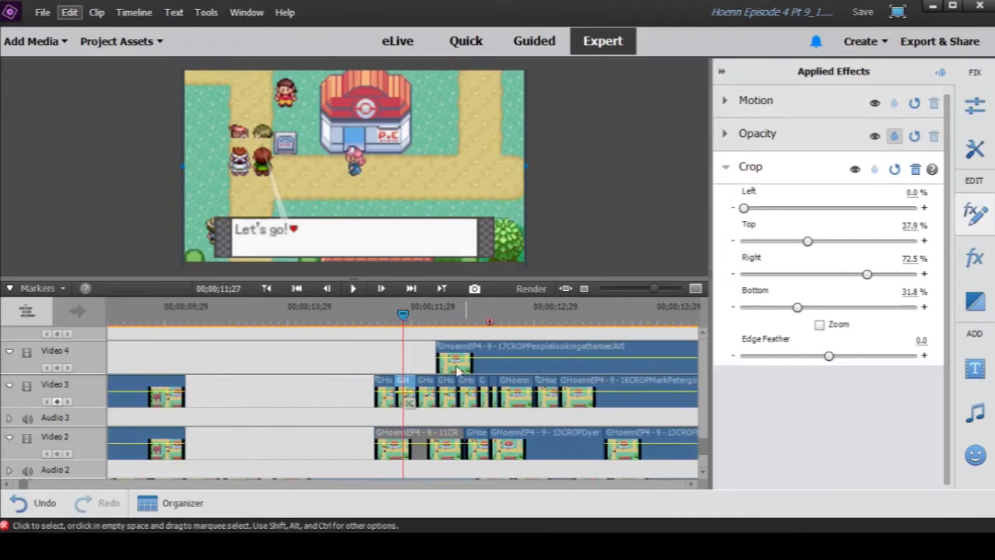
right_click(405, 385)
click(445, 173)
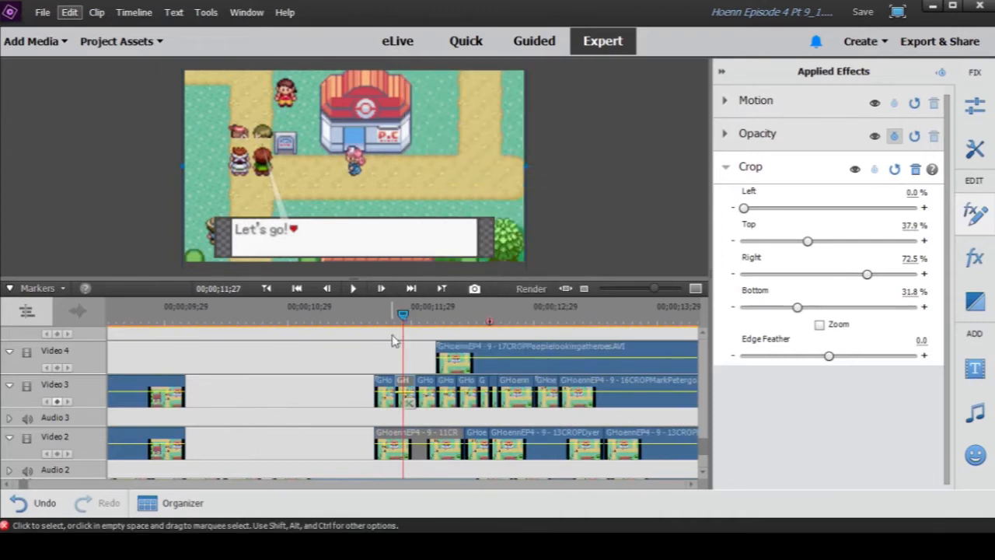
- Enable the second short cropped clip on Video 3 again and scrub from 00;00;11;22 to 00;00;12;09
drag(401, 314, 438, 323)
right_click(408, 381)
click(462, 168)
click(384, 320)
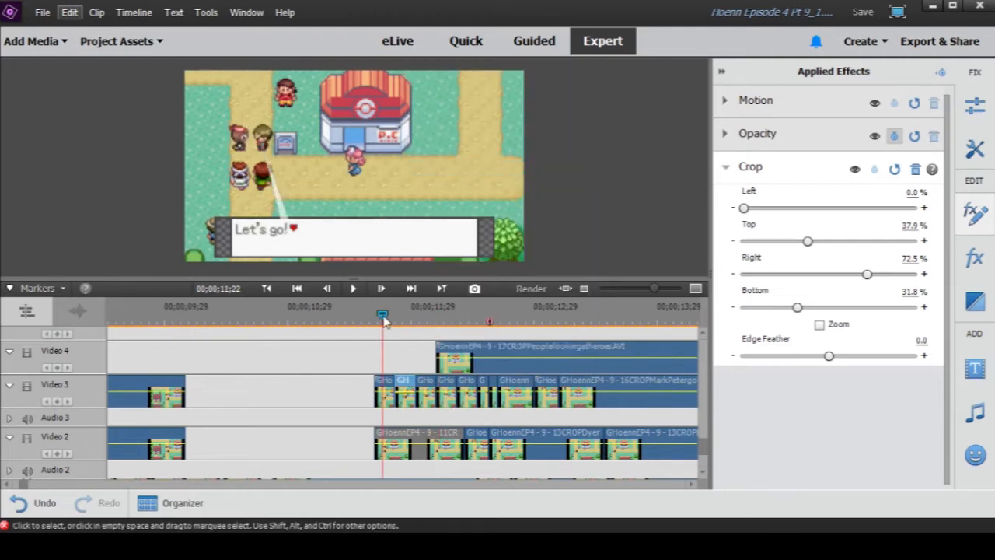
drag(384, 318, 456, 332)
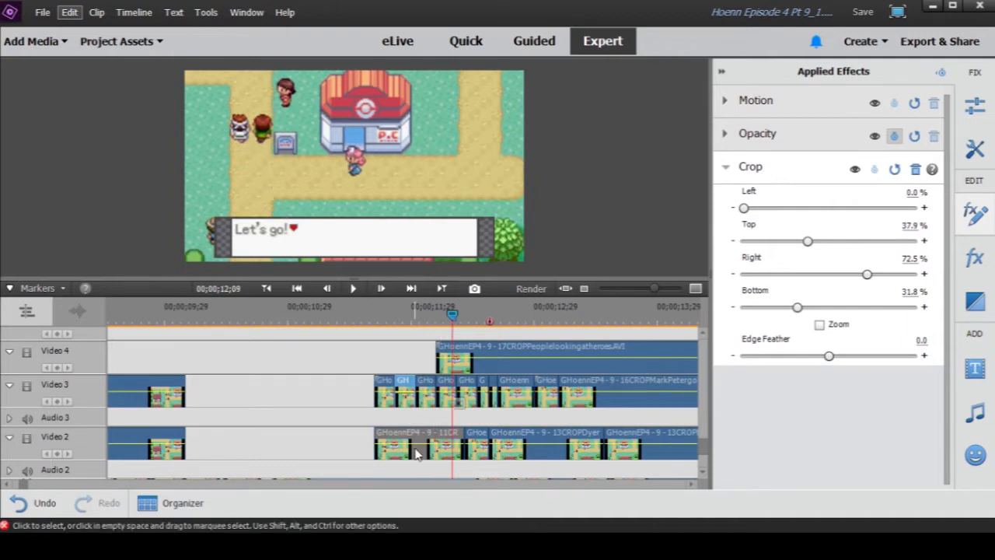
- Enable the 11CROP clip on Video 2 again and move the playhead to 00;00;12;11
right_click(413, 444)
click(453, 319)
mouse_move(454, 319)
mouse_down()
mouse_move(415, 319)
mouse_move(461, 322)
mouse_up()
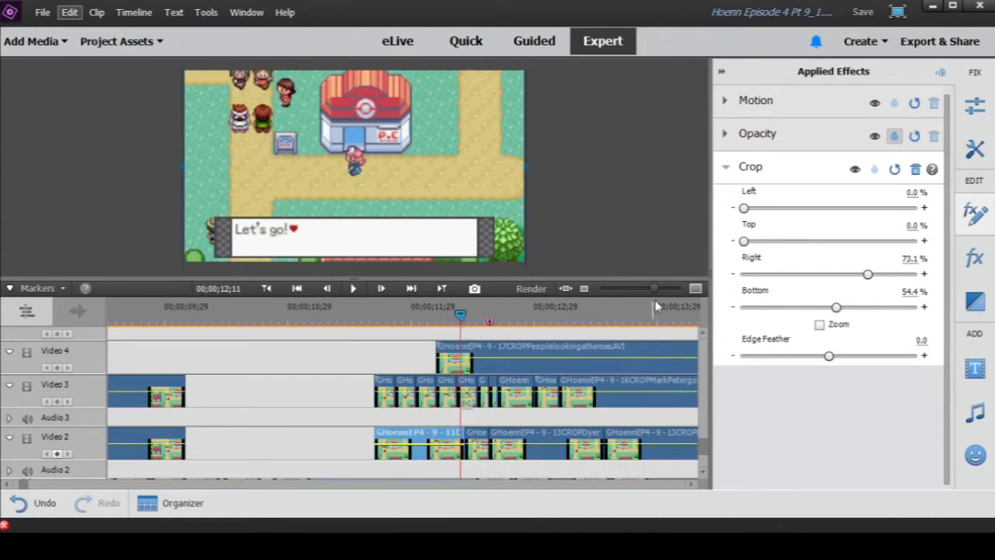
- Examine the end of the 11CROPDyerBuugoingtoGilbert clip on Video 2 up close, with the playhead at 00;00;12;12
drag(655, 289, 671, 289)
scroll(413, 426, down, 4)
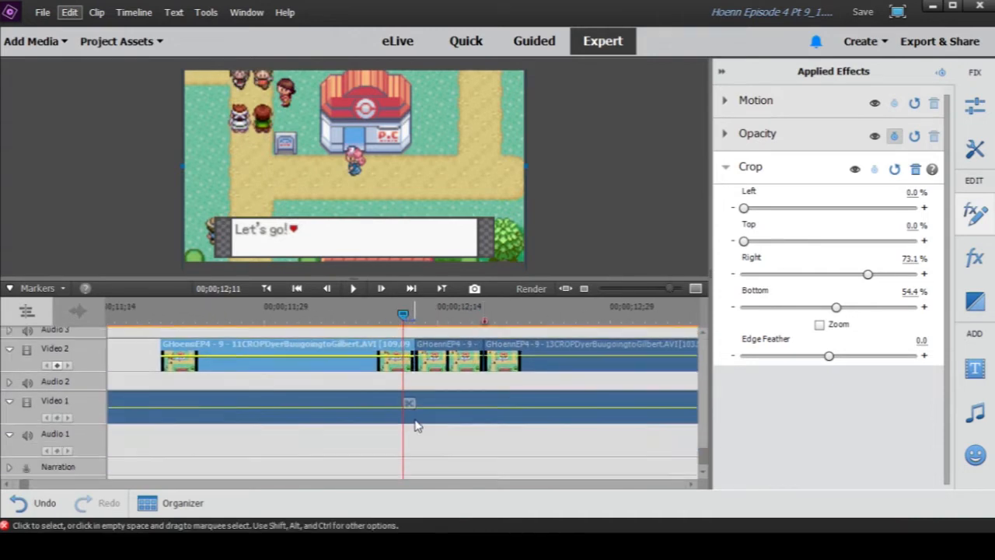
scroll(416, 423, up, 2)
mouse_move(403, 314)
mouse_down()
mouse_move(411, 314)
mouse_move(354, 317)
mouse_move(415, 317)
mouse_move(392, 316)
mouse_move(411, 325)
mouse_up()
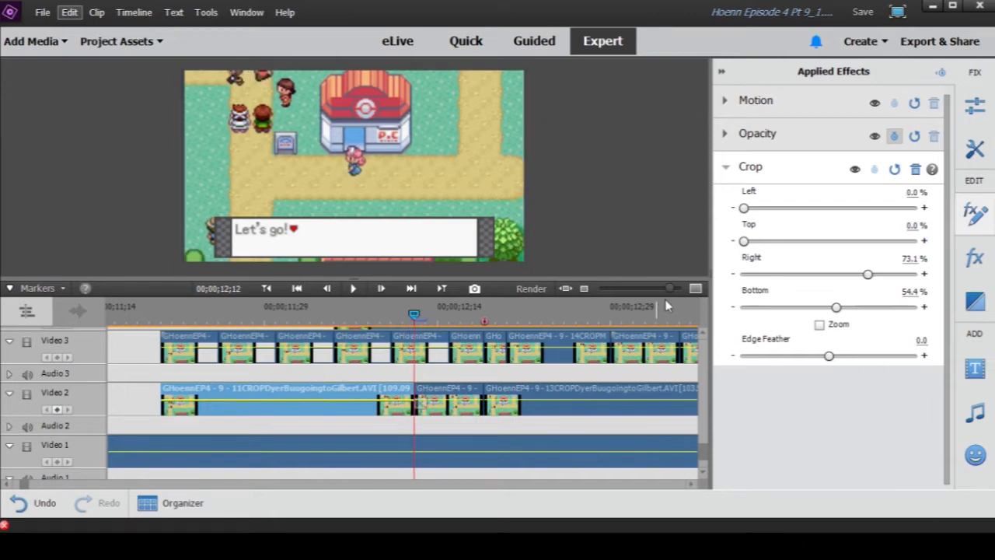
- Scrub the playhead to 00;00;15;01 and preview the 18NURS clip from Video 1 in its own window
drag(668, 296, 644, 295)
drag(406, 319, 546, 325)
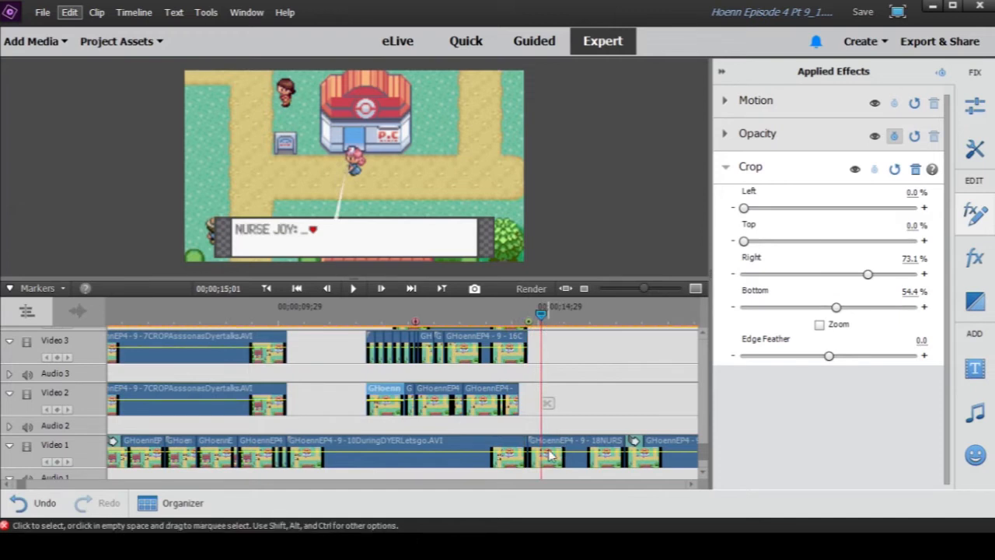
scroll(520, 394, up, 1)
click(469, 346)
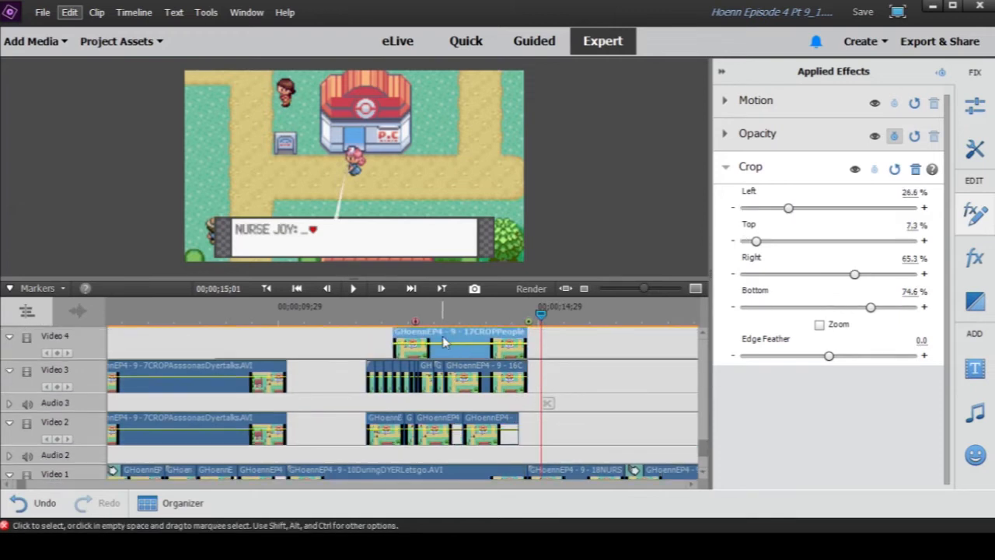
double_click(562, 472)
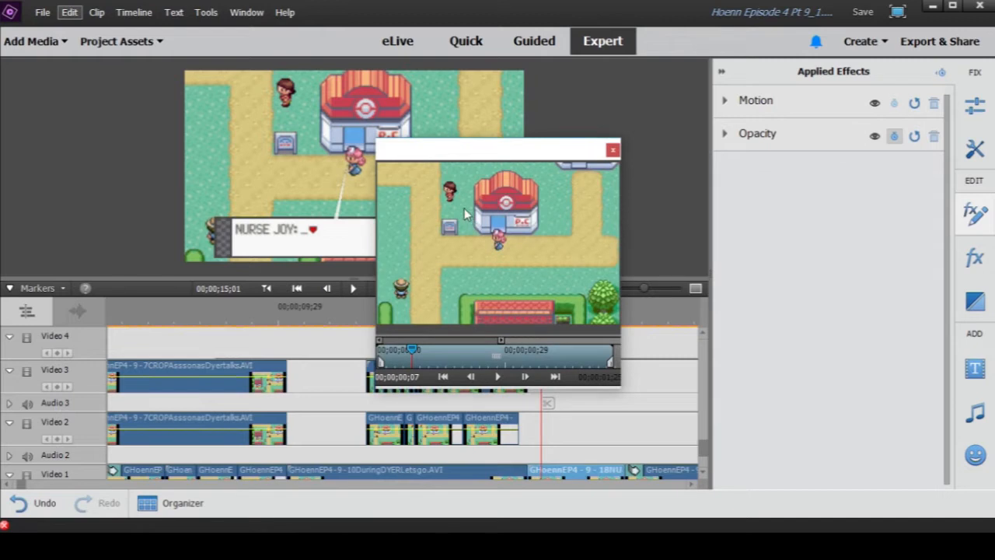
click(613, 149)
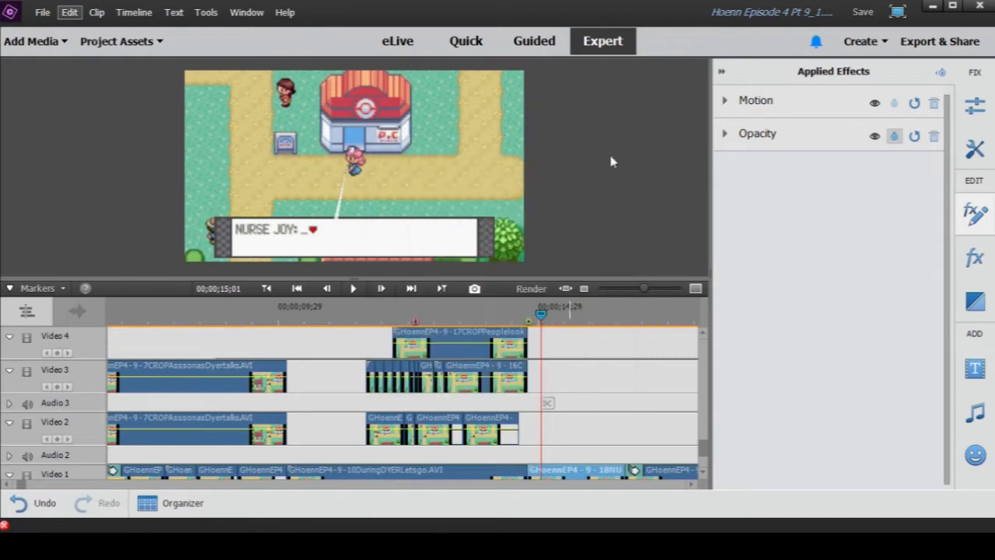
- Preview the 17CROPPeoplelook clip in its own window and show its Crop frame at 00;00;13;11
double_click(452, 340)
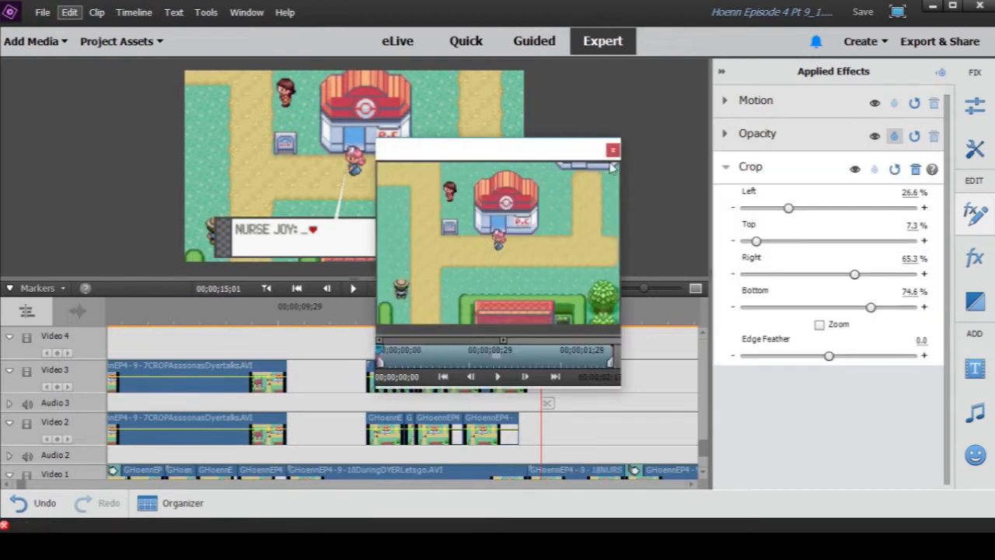
click(613, 149)
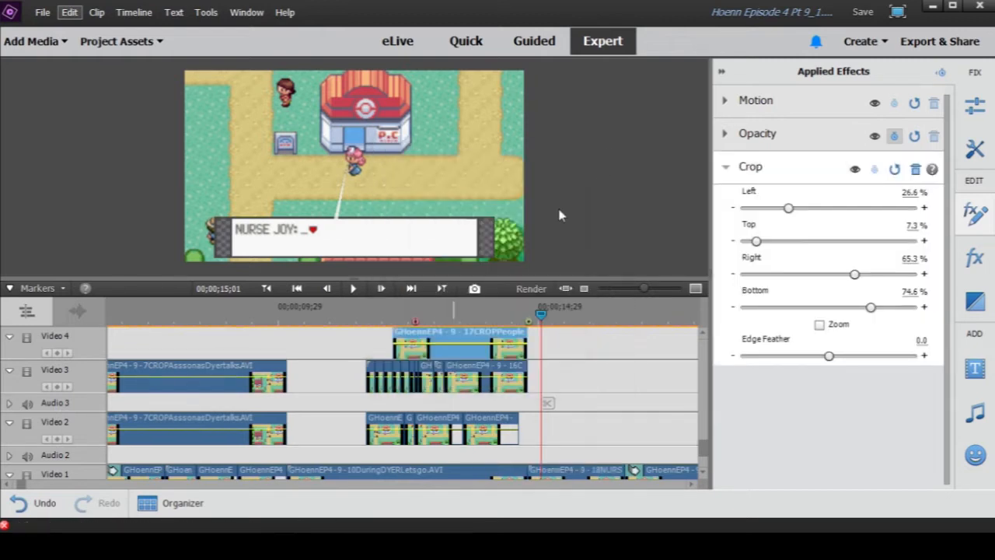
click(782, 176)
click(455, 311)
- Scrub the playhead to 00;00;14;27 and select the 18NURS clip on Video 1
scroll(527, 333, down, 1)
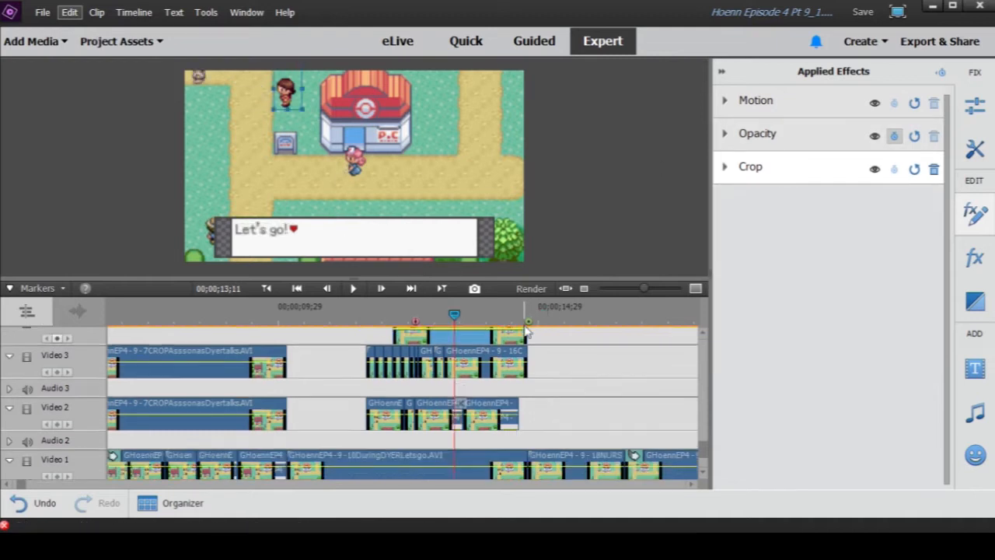
scroll(526, 332, down, 1)
drag(507, 317, 535, 317)
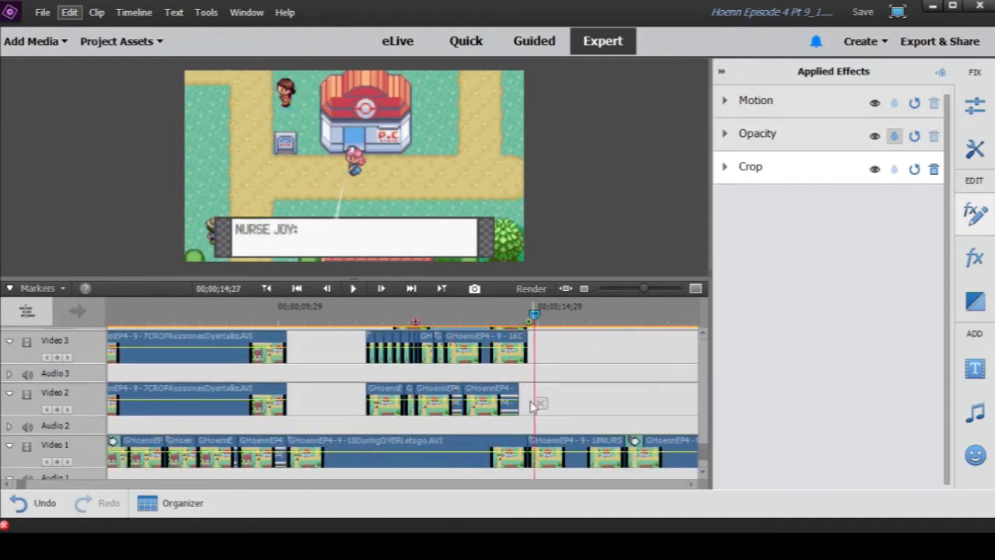
click(544, 454)
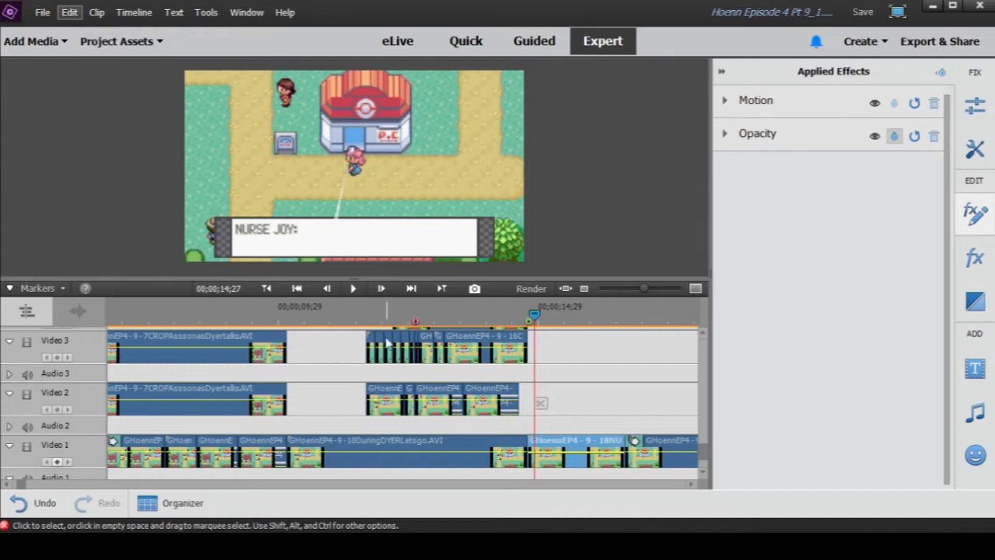
- Scrub through the cropped section to 00;00;13;18 and on to 00;00;19;26, with the timeline zoomed out
click(369, 316)
drag(369, 315, 467, 315)
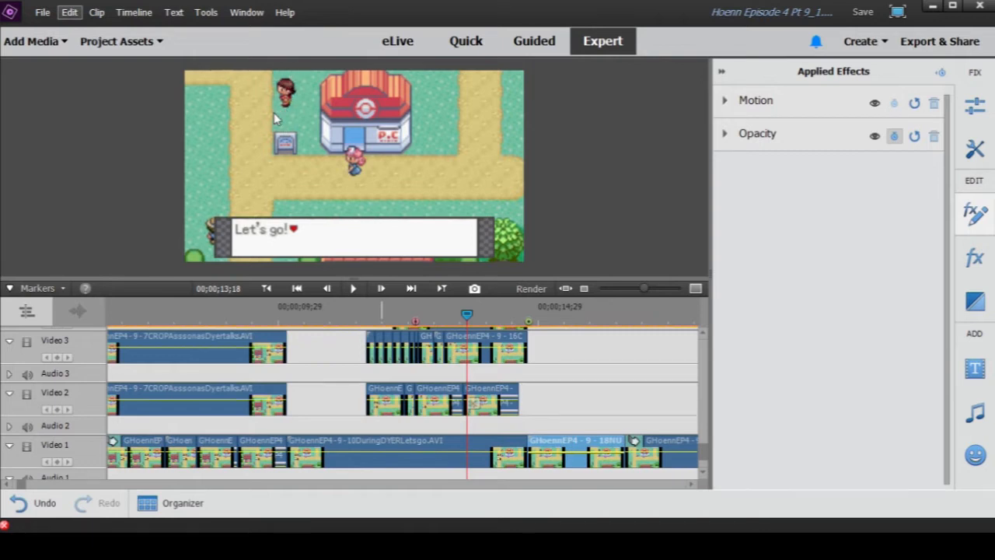
drag(468, 314, 677, 322)
drag(645, 290, 640, 291)
drag(577, 319, 632, 289)
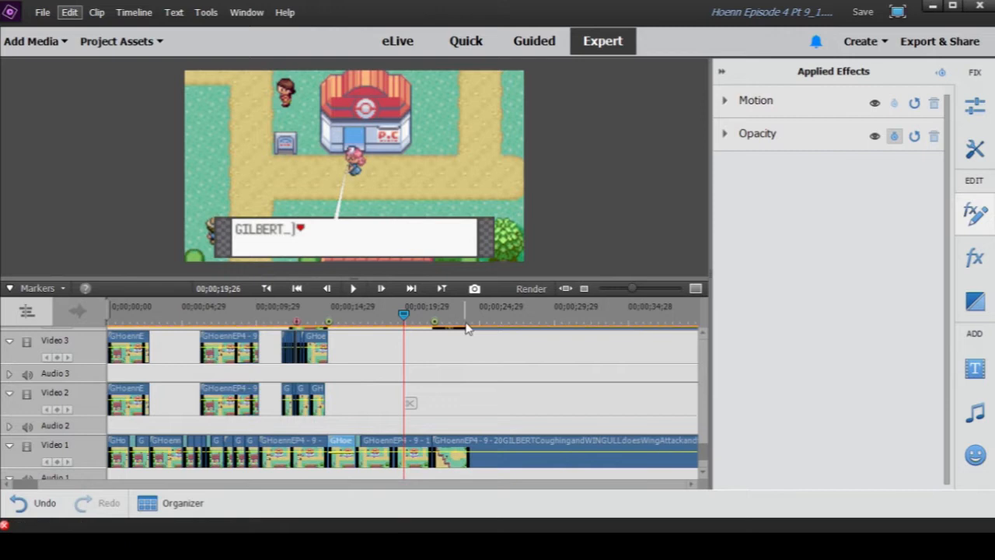
- Examine the PNG overlays stacked on Video 4 to Video 11 above the 20GILBERTCoughing clip
scroll(461, 374, up, 8)
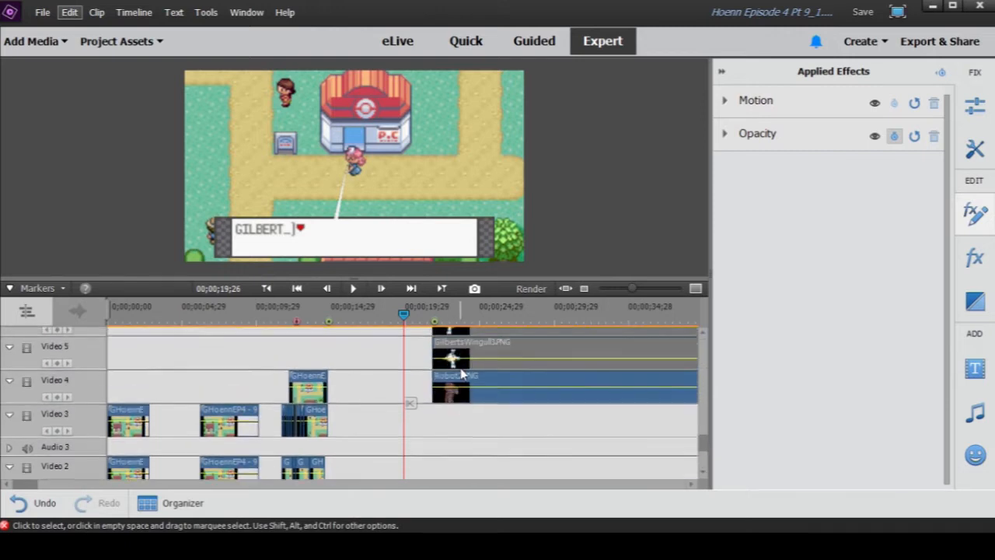
scroll(461, 374, up, 4)
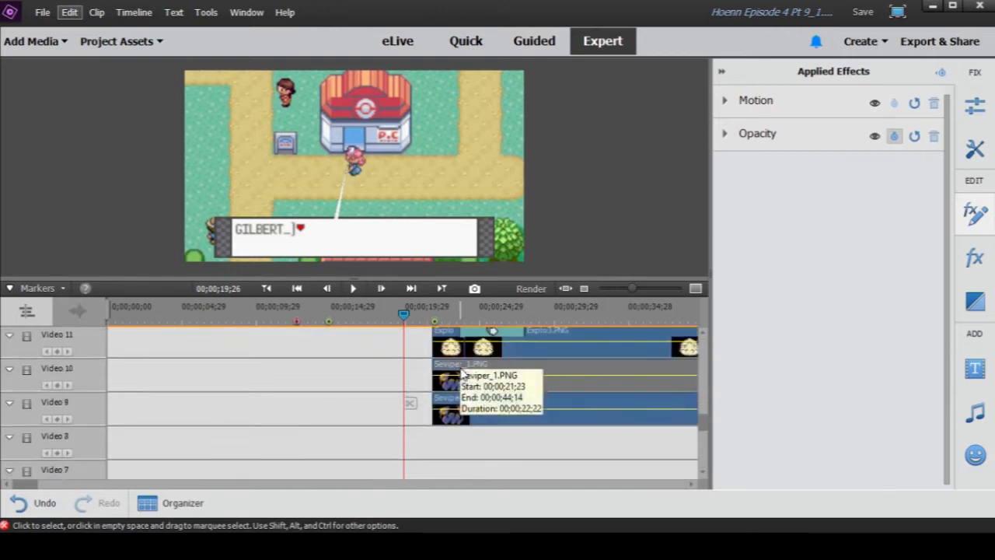
scroll(461, 374, down, 10)
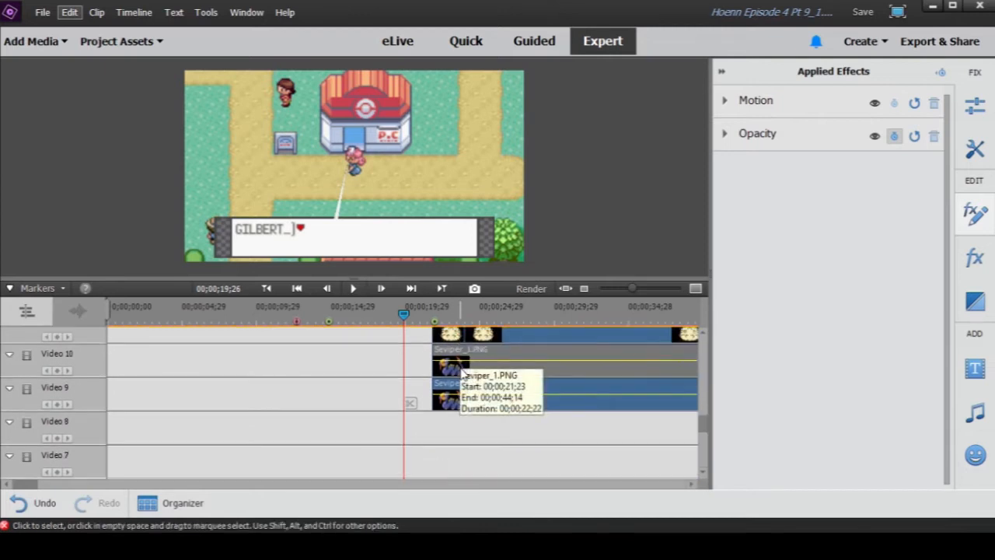
scroll(460, 372, down, 2)
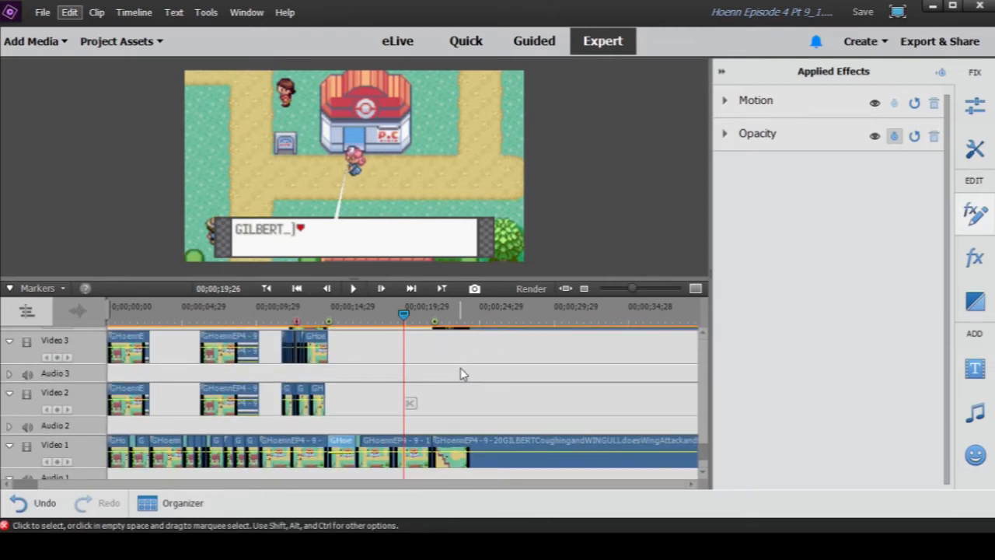
- Move the playhead to 00;00;22;18 and inspect the Lighting Effects on the first Explo clip on Video 11
drag(403, 314, 444, 315)
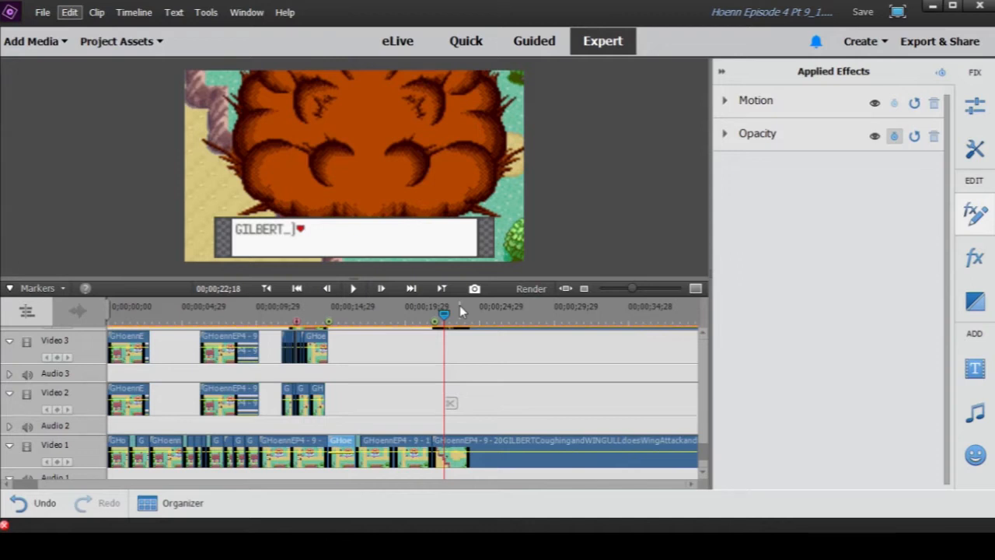
scroll(479, 352, up, 5)
scroll(482, 358, up, 4)
click(447, 380)
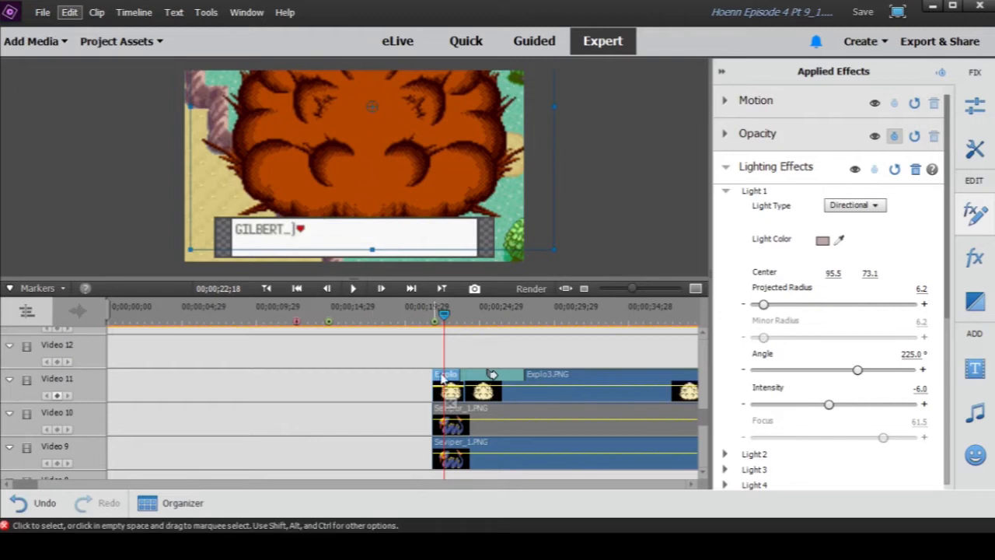
click(471, 355)
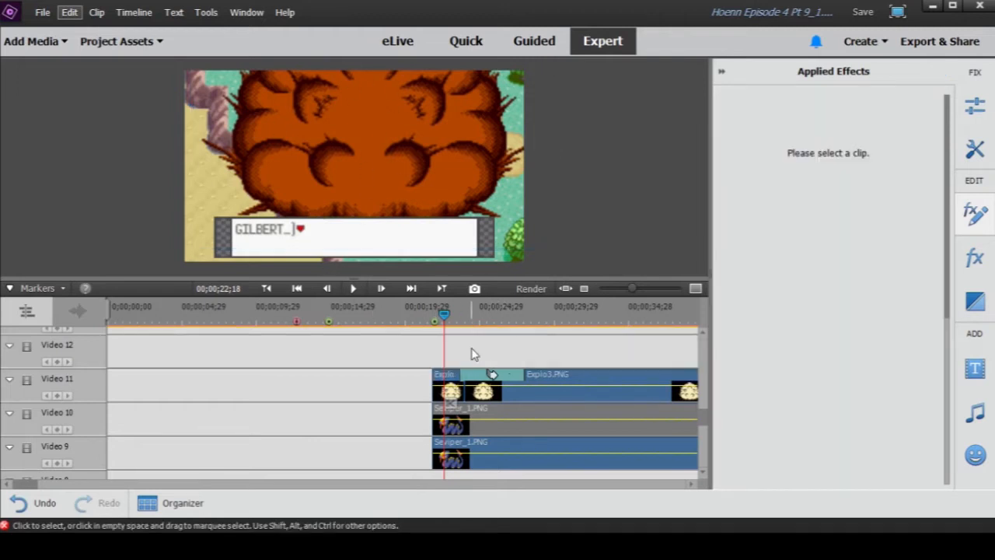
- Inspect the applied effects of the Seviper_1.PNG clip on Video 9 and the Robot2.PNG clip on Video 4
scroll(467, 361, down, 3)
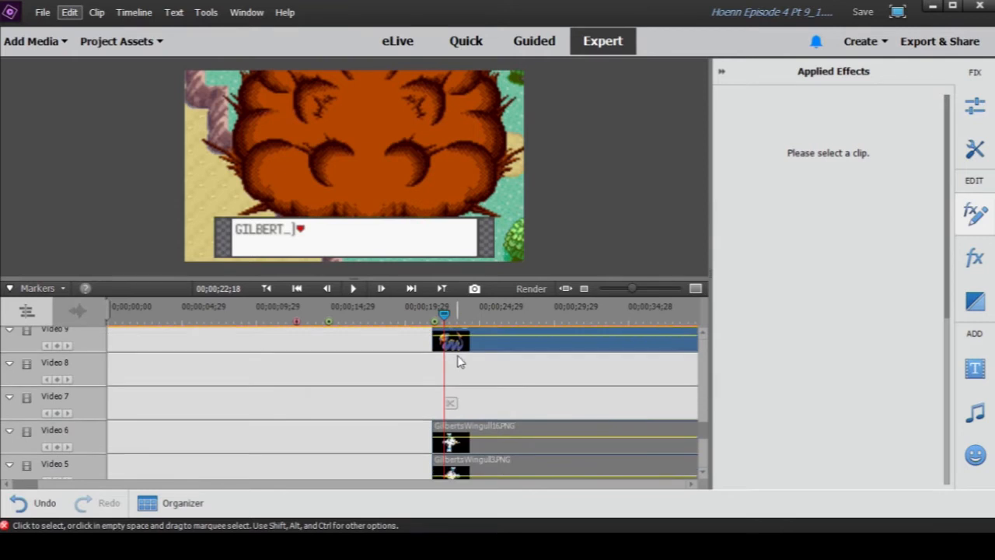
scroll(459, 361, up, 3)
click(457, 436)
click(474, 435)
scroll(476, 435, down, 3)
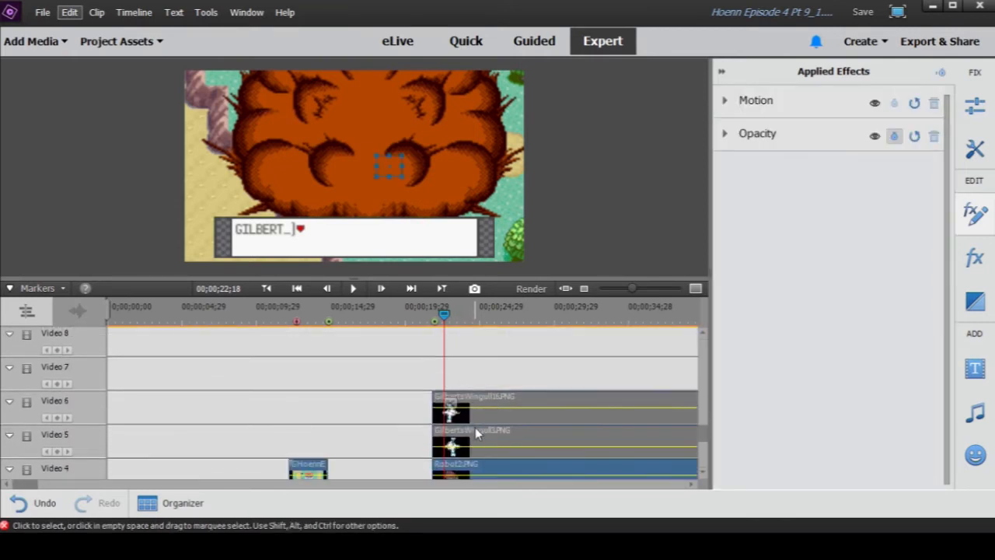
scroll(470, 367, up, 1)
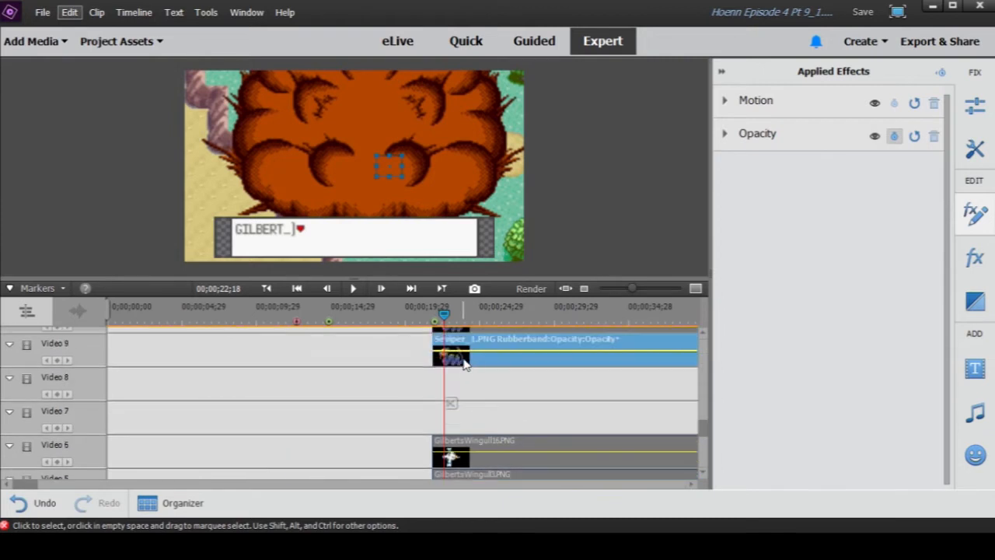
scroll(464, 365, down, 3)
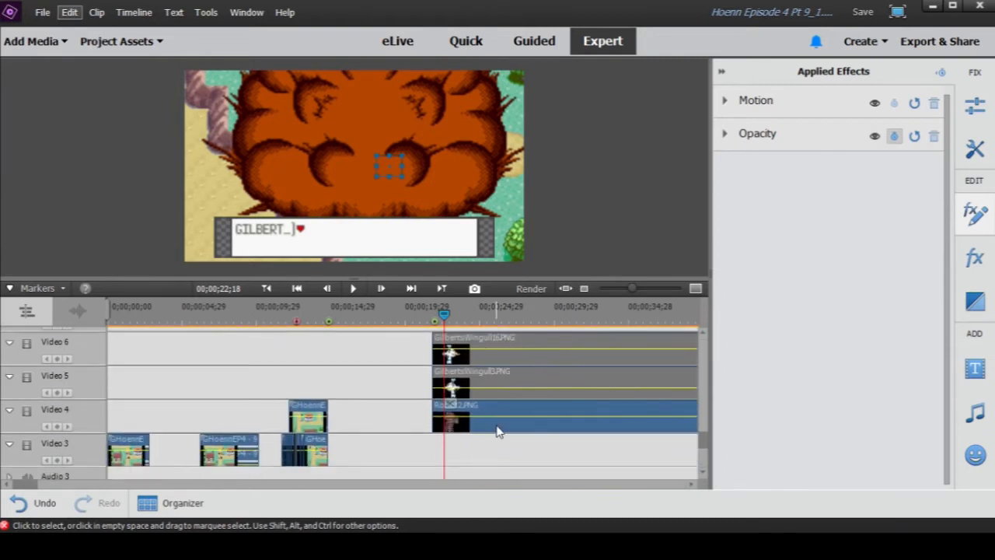
click(498, 428)
scroll(498, 429, down, 4)
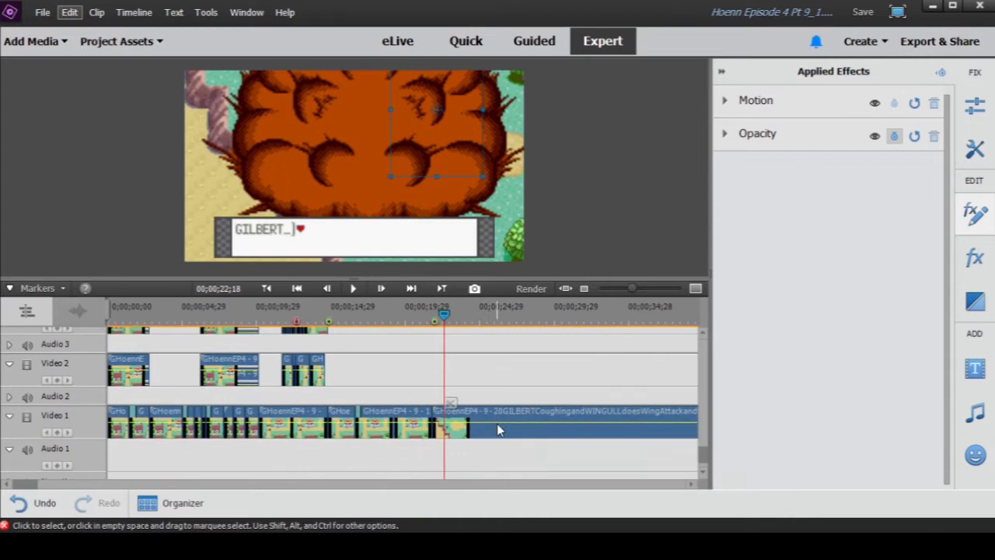
- Disable the 20GILBERTCoughing background clip on Video 1 to isolate the overlays, and enable it again
click(480, 456)
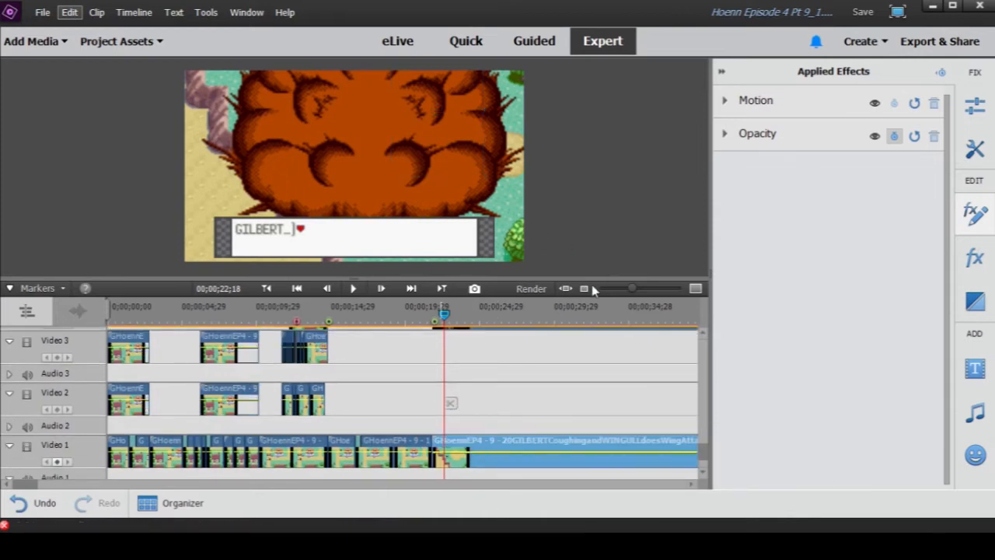
right_click(504, 452)
click(545, 248)
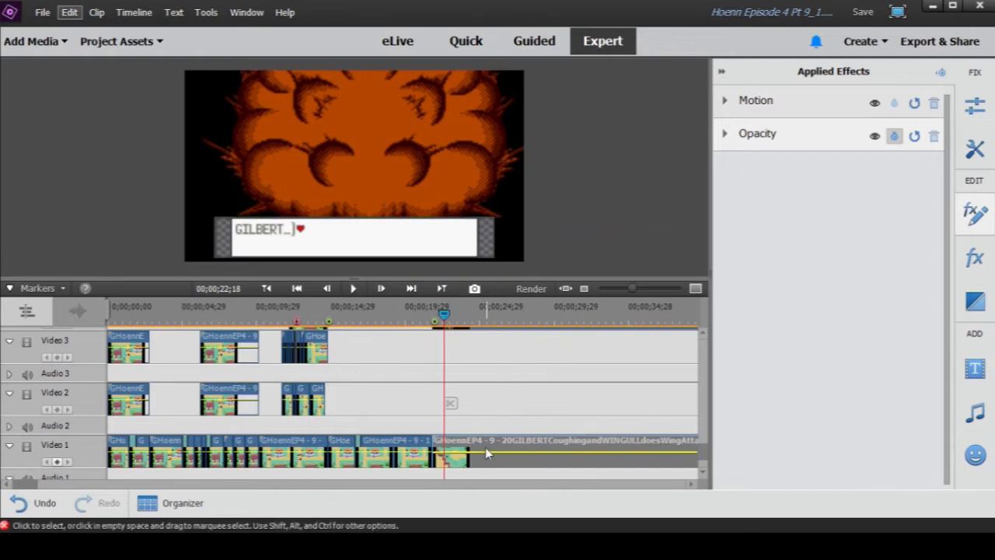
click(528, 248)
- Scrub the playhead to 00;00;26;04 within the 20GILBERTCoughing clip, with the timeline zoomed out
drag(635, 290, 626, 292)
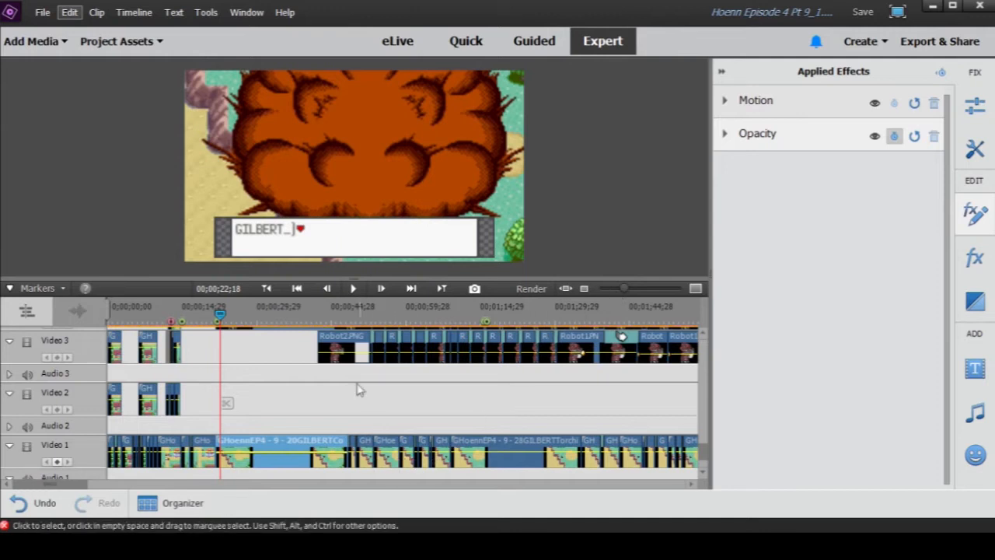
click(223, 322)
drag(223, 323, 239, 328)
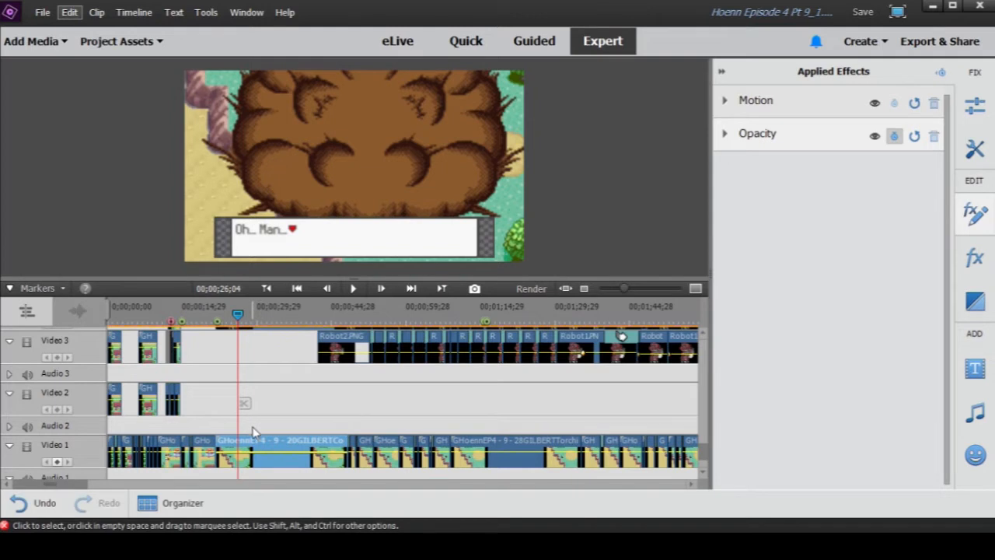
- Move the playhead to 00;00;27;13 and select the first transition between the Explo clips on Video 11
scroll(251, 435, up, 5)
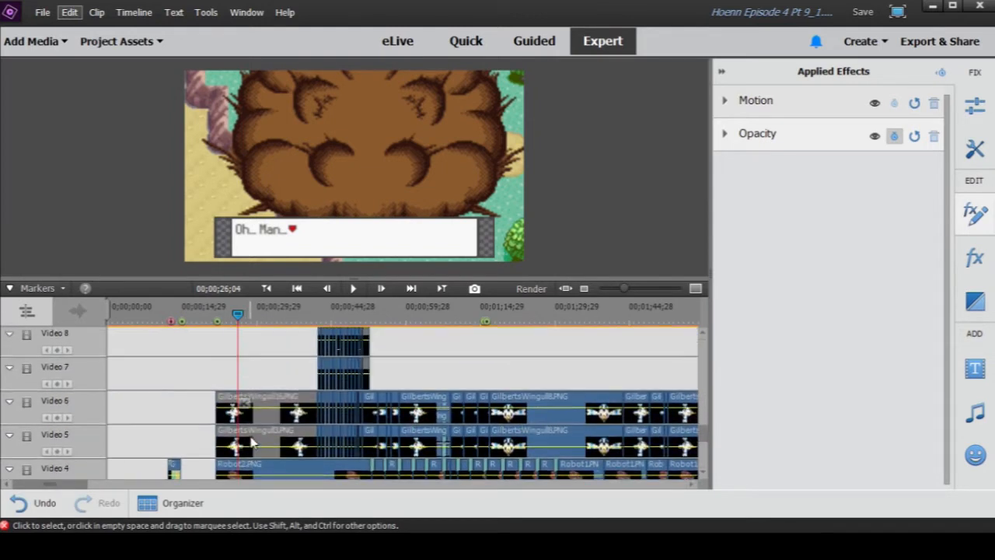
scroll(252, 441, up, 10)
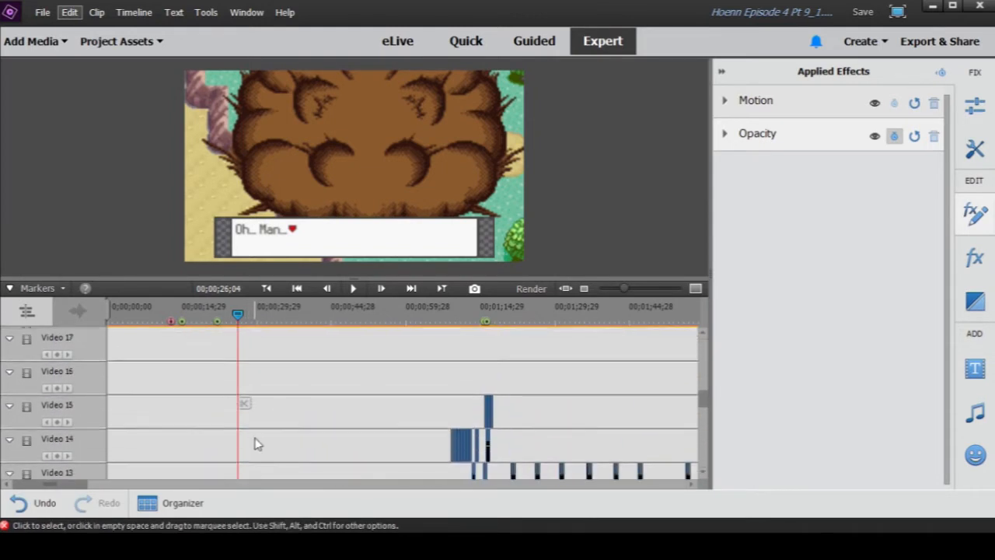
scroll(260, 443, up, 2)
scroll(260, 443, down, 8)
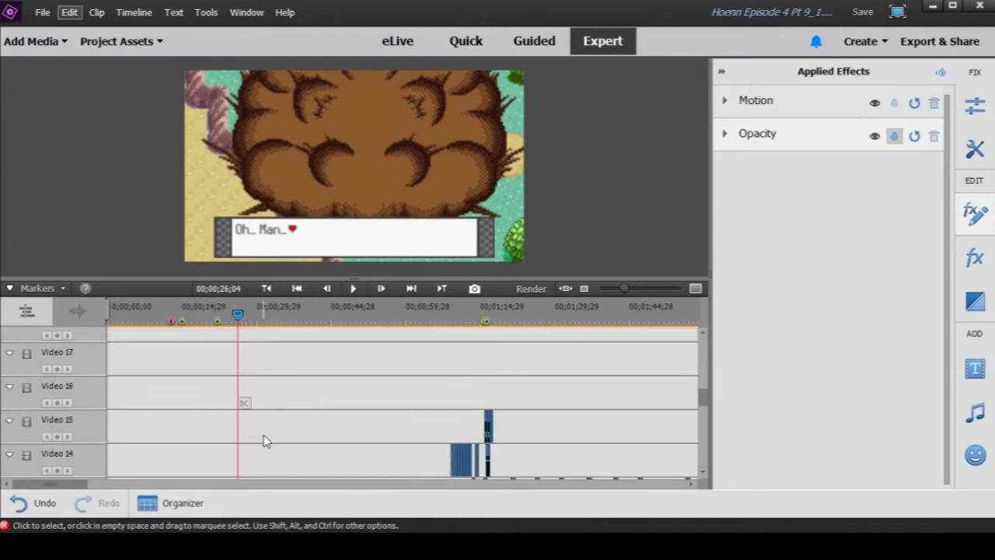
scroll(264, 440, down, 1)
drag(239, 315, 247, 317)
click(237, 377)
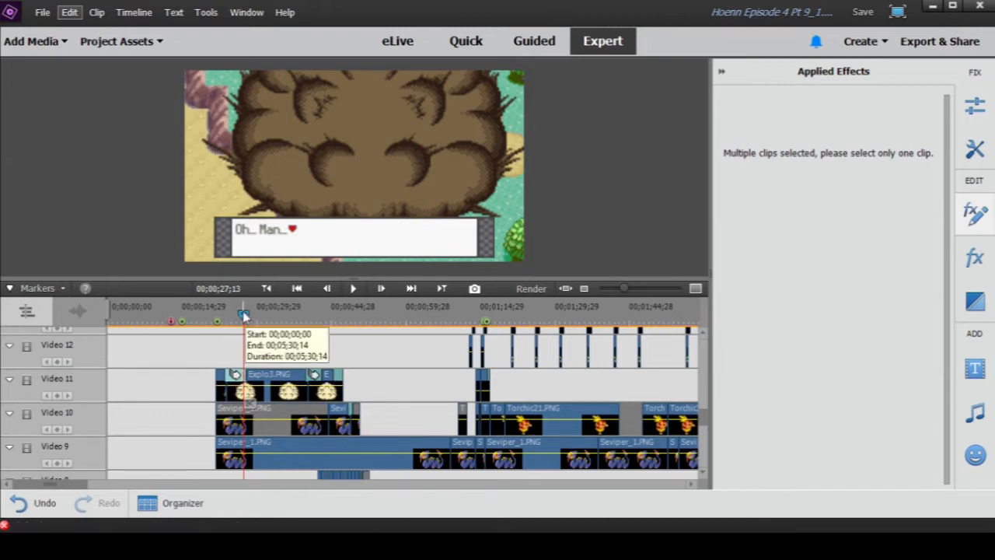
- Scrub through the explosion to 00;00;43;16, past its end at 00;00;47;06, and on to 00;00;50;16
drag(244, 315, 326, 320)
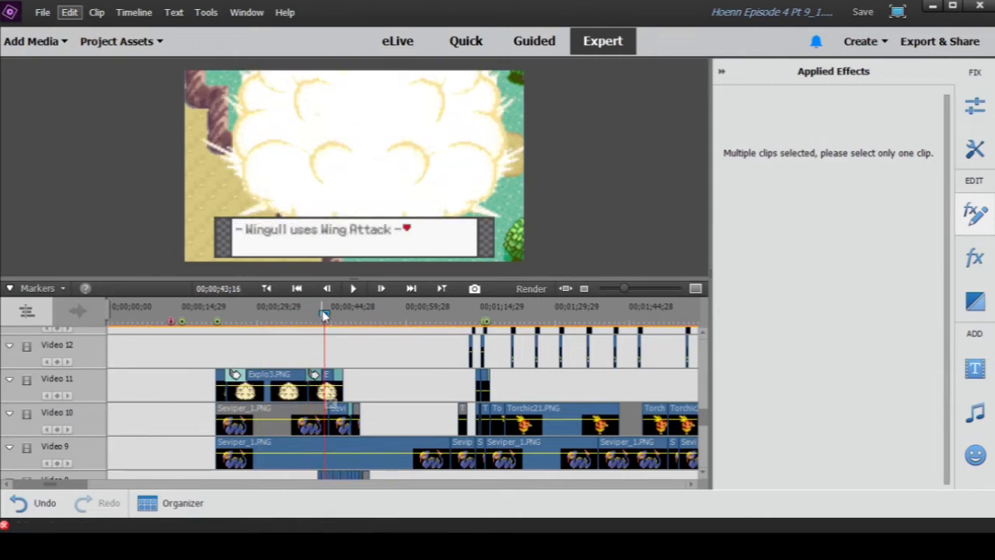
drag(325, 320, 326, 320)
drag(326, 319, 345, 326)
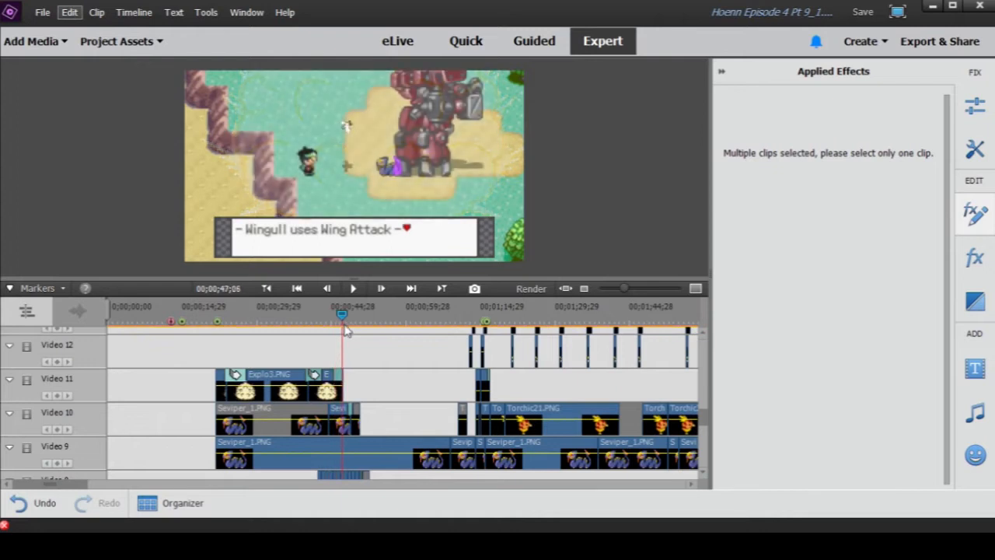
drag(349, 333, 359, 334)
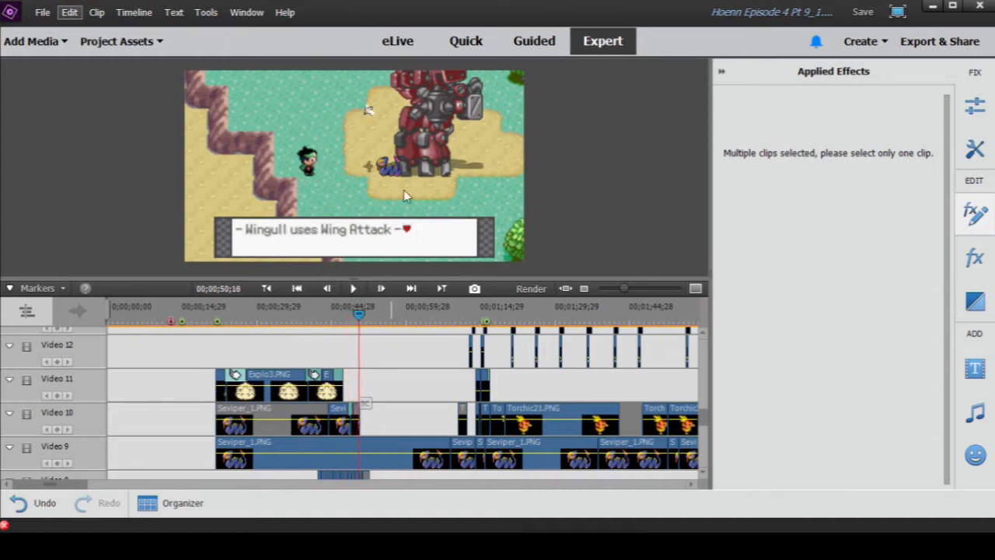
- Return the playhead to 00;00;47;15 and inspect the Crop settings of the short Seviper clip on Video 10
drag(358, 318, 343, 318)
click(342, 415)
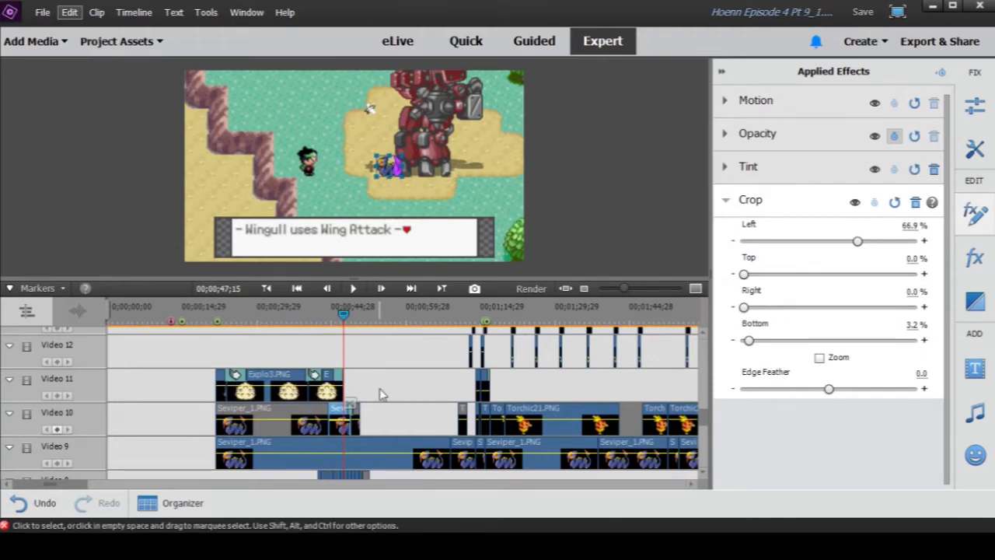
scroll(378, 395, down, 1)
click(365, 405)
click(341, 382)
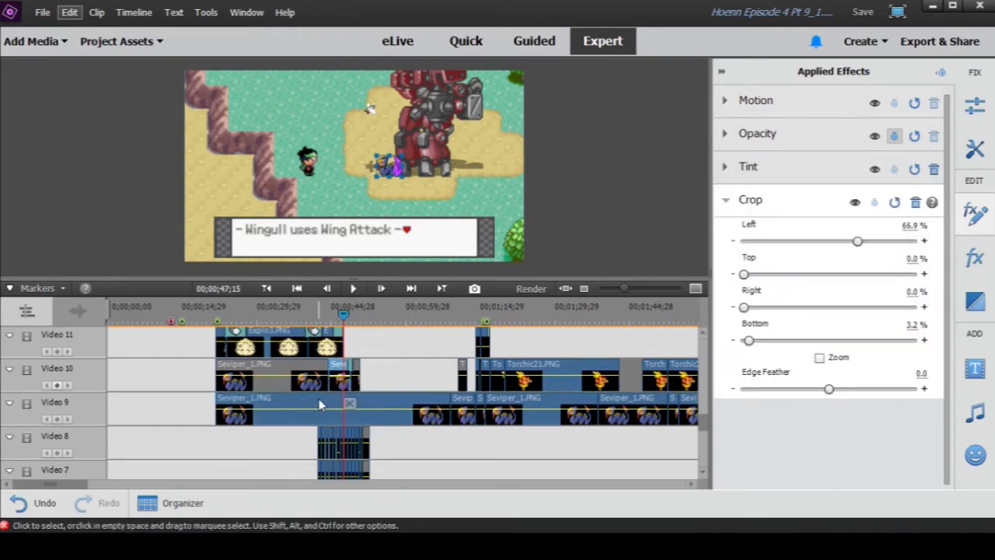
- At 00;00;47;11, disable the short tinted Seviper clip on Video 10 to compare it with Video 9, and enable it again
drag(331, 314, 343, 313)
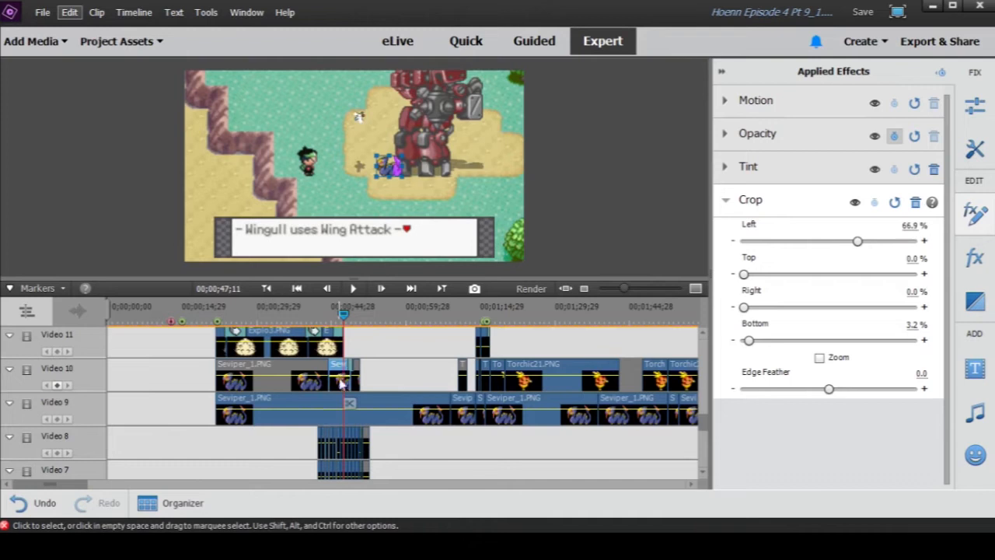
click(333, 407)
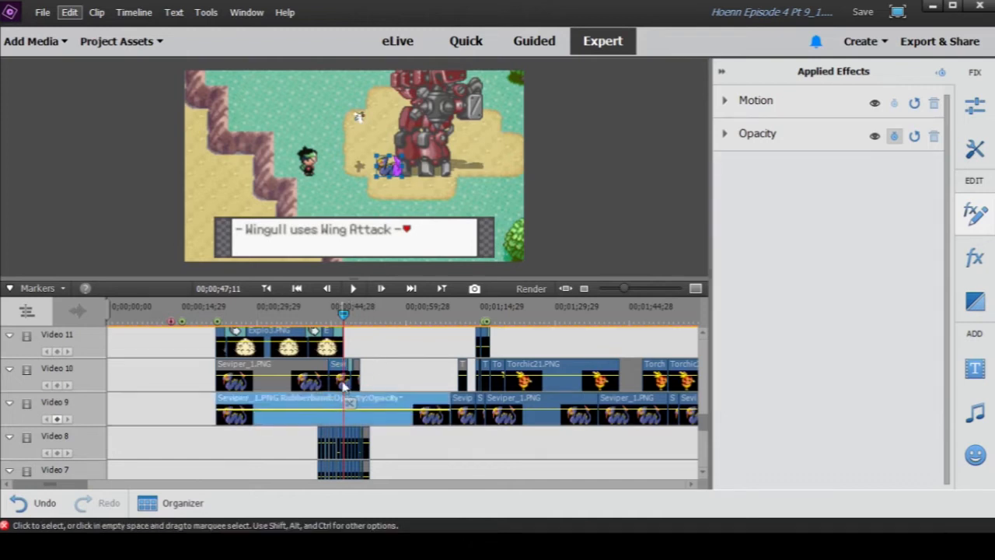
right_click(343, 374)
click(364, 158)
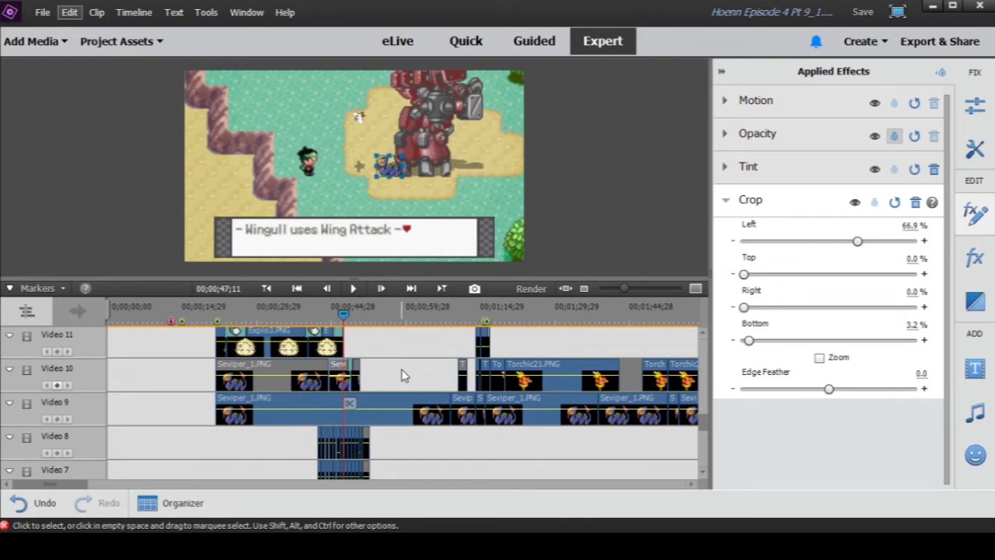
right_click(343, 374)
click(376, 157)
- Scrub back to 00;00;45;00 and forward to 00;00;47;20 to review the tinted Seviper around the explosion's end
drag(343, 312, 344, 317)
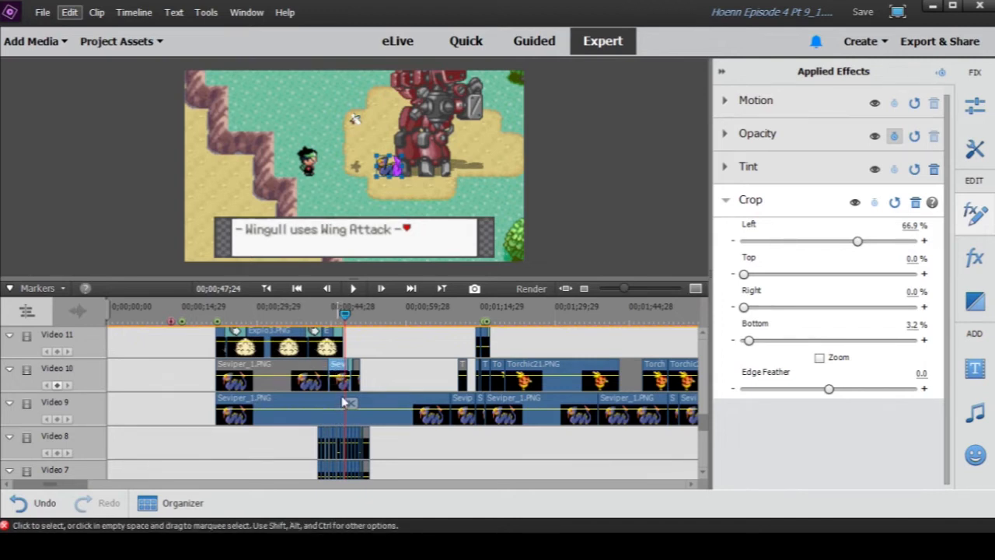
click(325, 312)
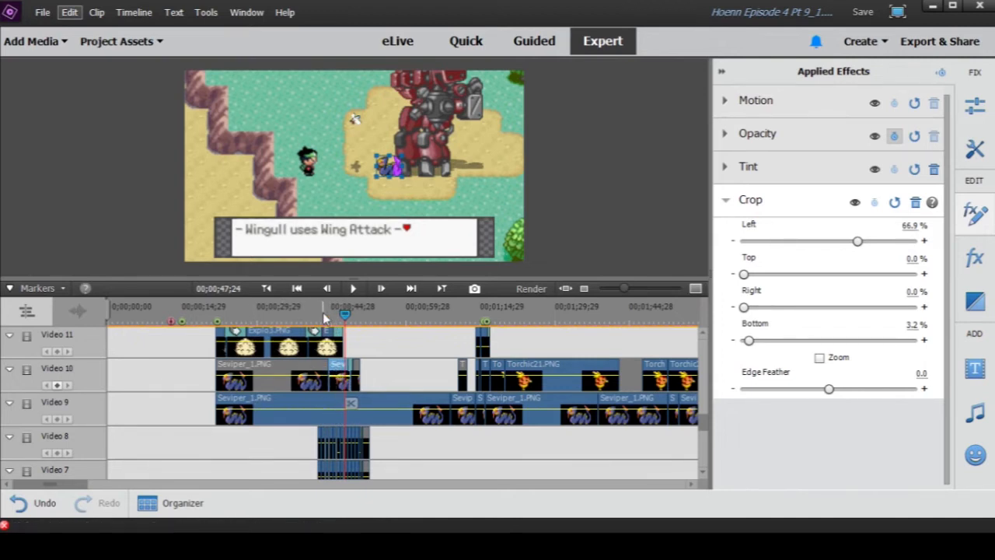
drag(325, 312, 332, 315)
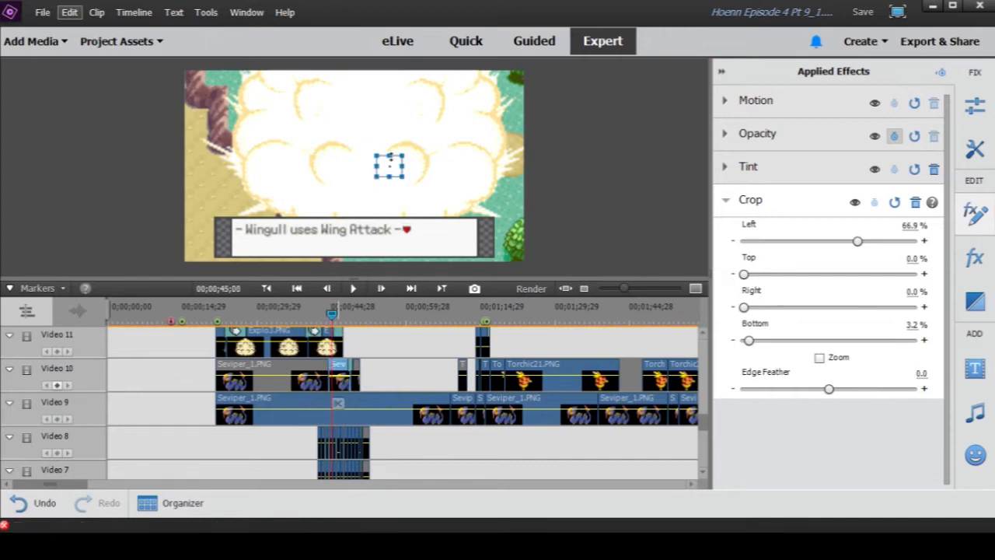
scroll(330, 322, up, 1)
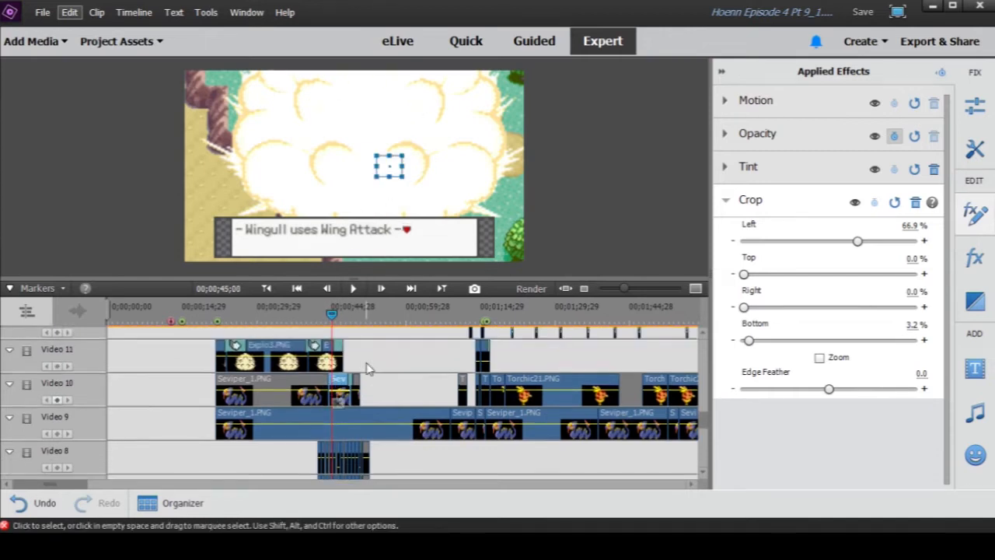
drag(329, 315, 345, 315)
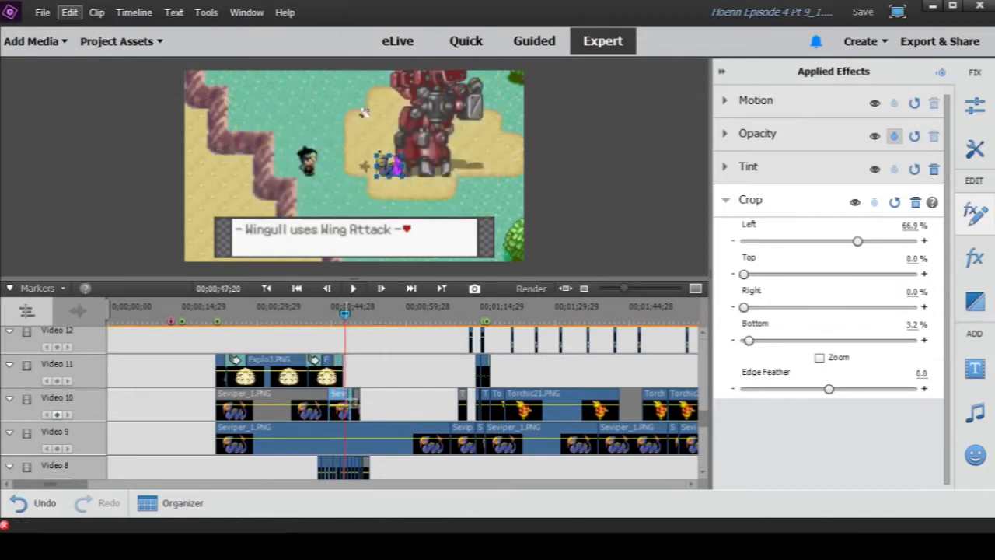
- Scrub across the transition into the 21for clip on Video 1 to 00;00;49;01, with the timeline zoomed in
scroll(355, 309, down, 1)
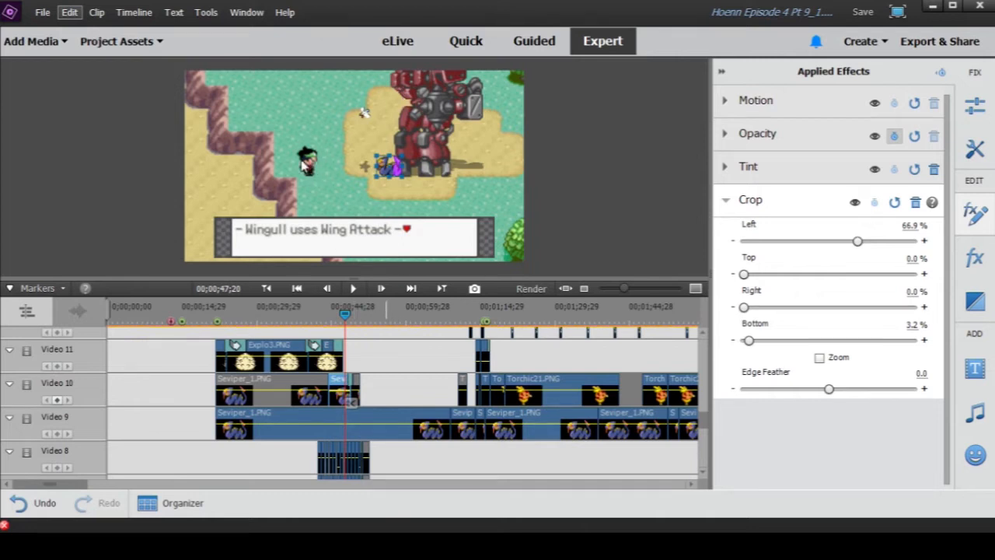
scroll(393, 344, down, 3)
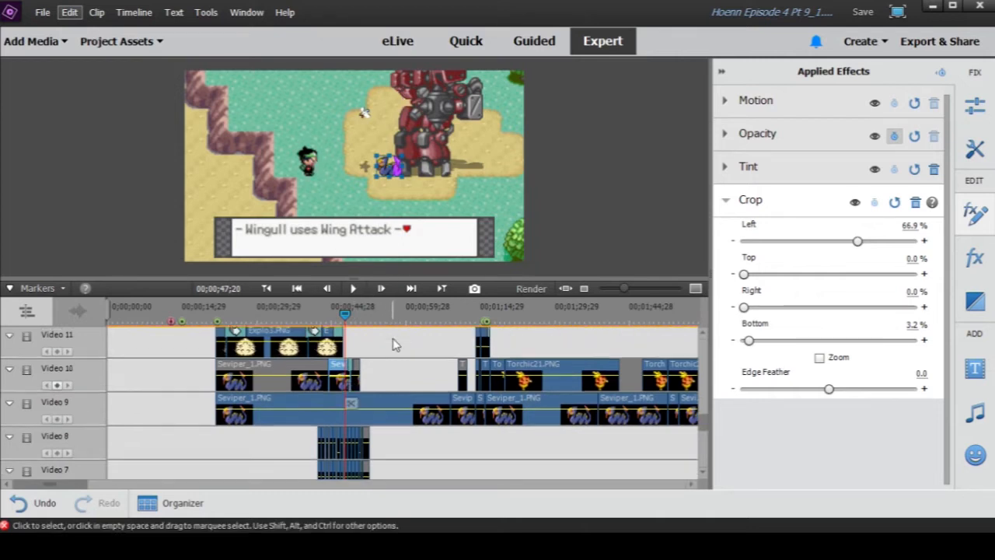
scroll(389, 348, down, 6)
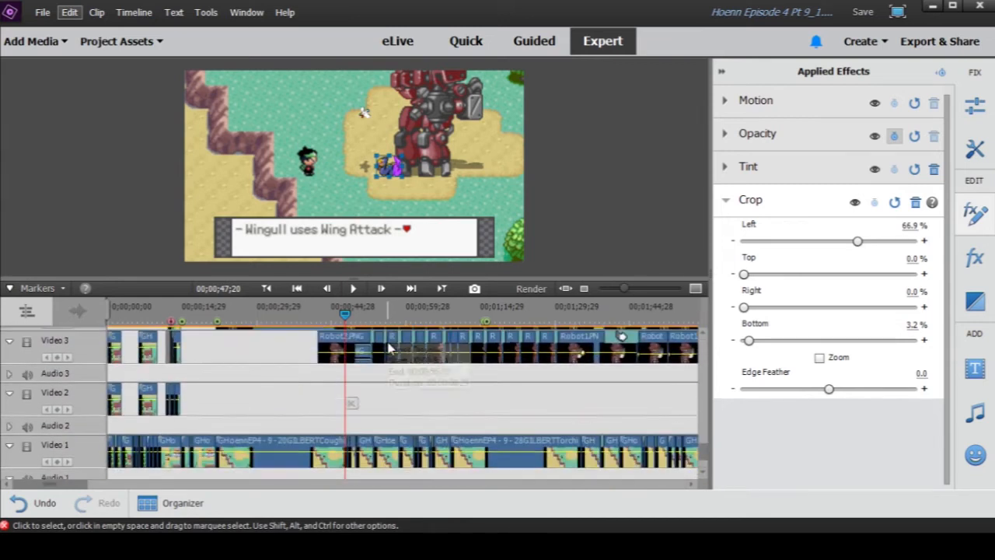
drag(624, 288, 650, 288)
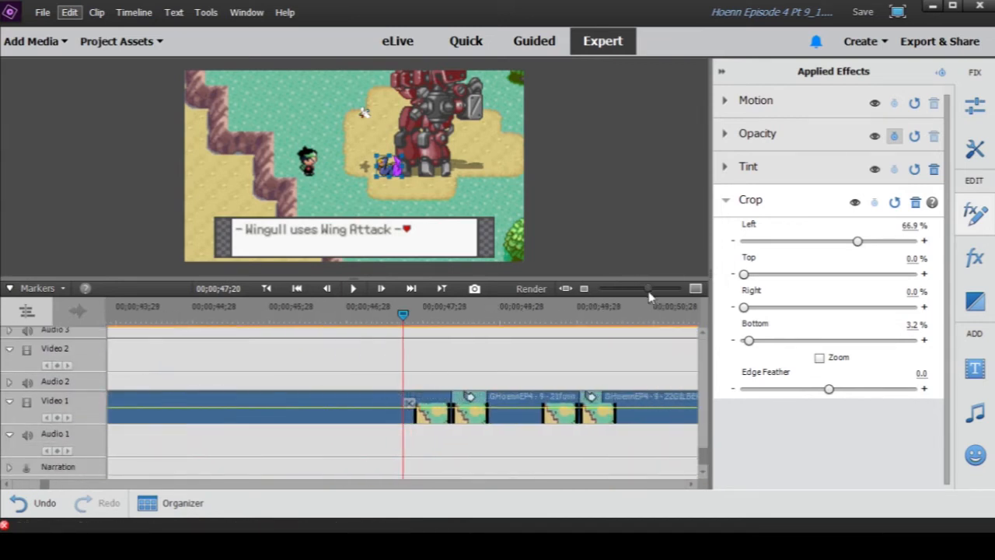
click(457, 323)
drag(459, 319, 511, 321)
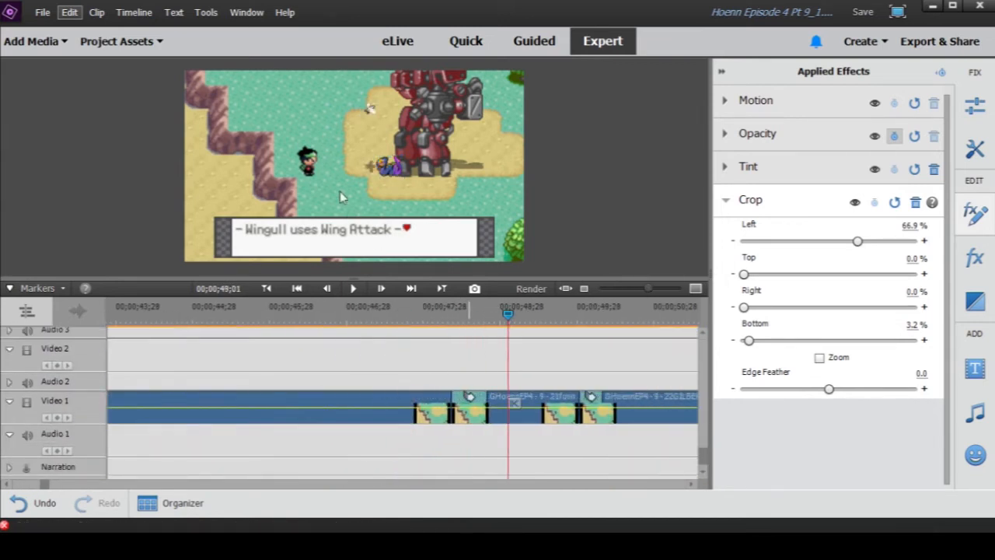
- Play the Wing Attack section through the transition into the 21for clip on Video 1, stopping at 00;00;49;03
click(455, 324)
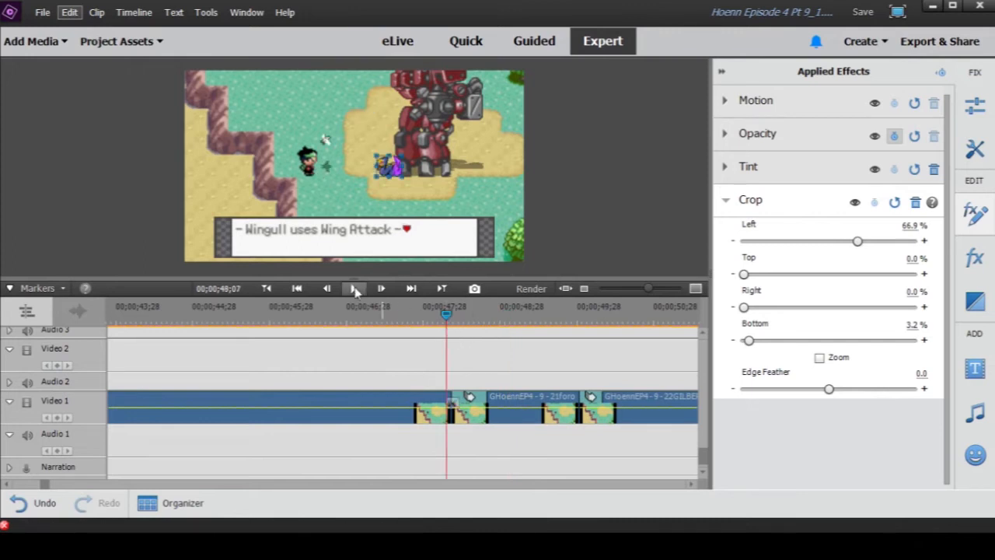
click(354, 288)
click(402, 342)
click(346, 319)
click(354, 289)
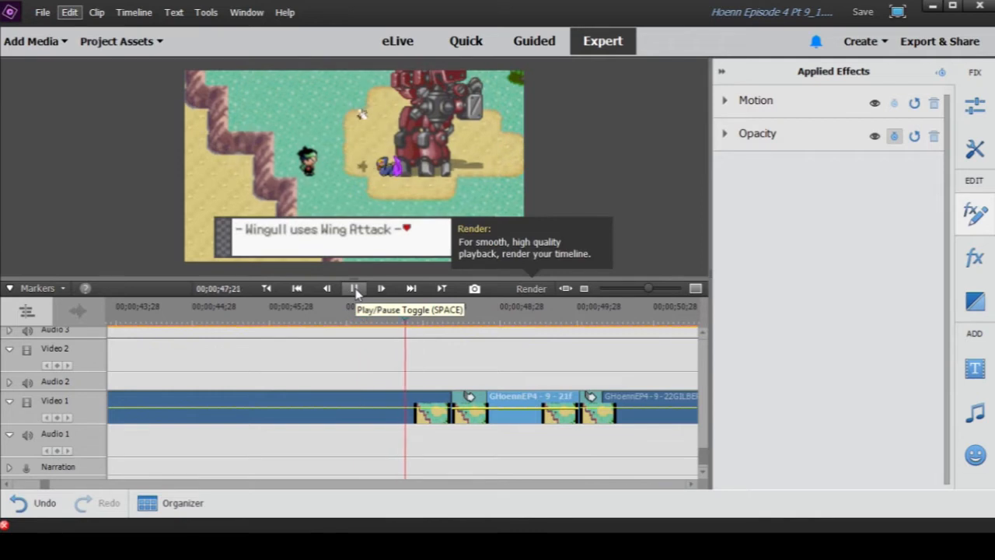
click(354, 289)
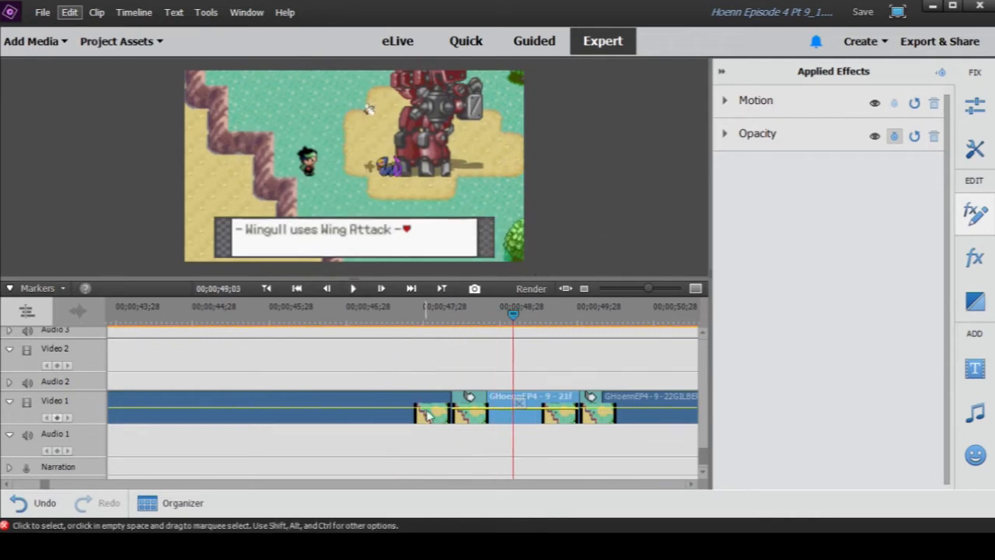
- Scrub to 00;00;49;20 around the Seviper clips on Video 10 and zoom the timeline out to the surrounding sequence
scroll(432, 410, up, 3)
scroll(433, 410, up, 5)
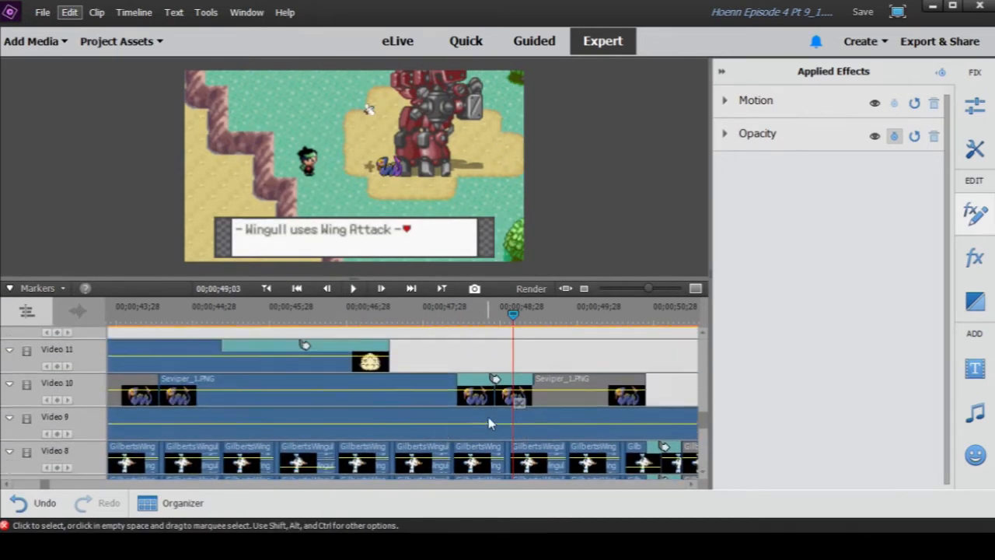
drag(458, 322, 557, 343)
drag(650, 294, 637, 291)
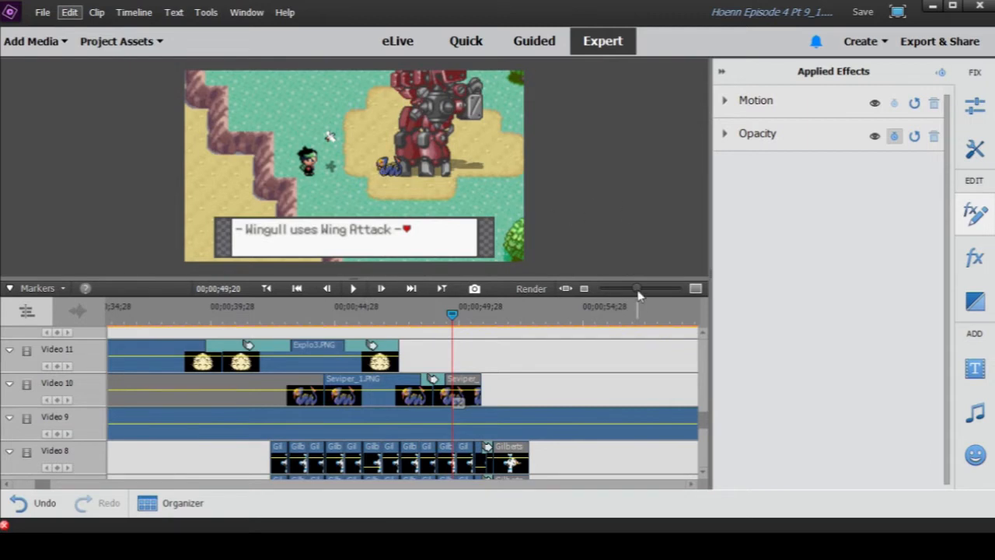
drag(637, 289, 625, 289)
scroll(374, 394, down, 3)
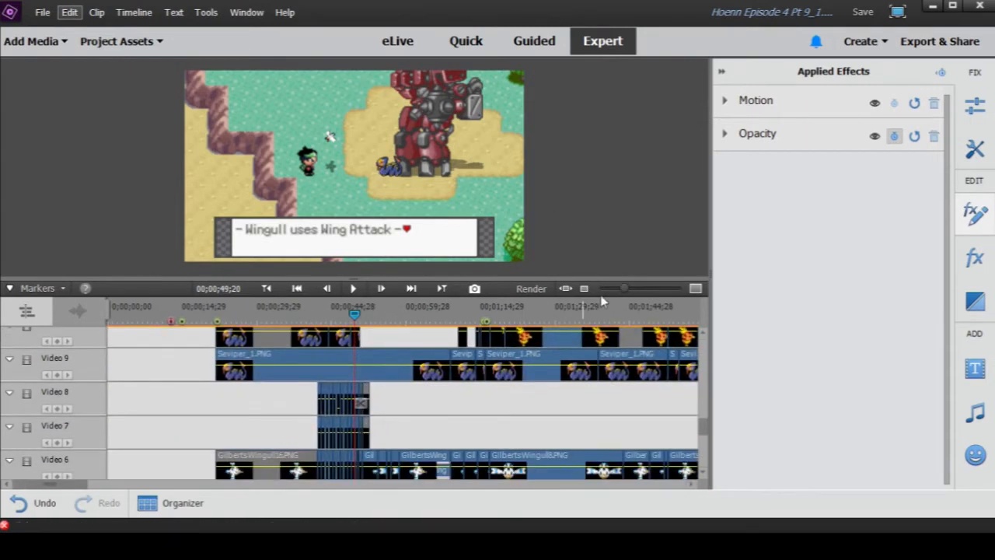
- Go to 00;00;42;19 at the start of the short Wingull clips and review the stacked clips on Video 5 to Video 11
drag(626, 289, 638, 289)
scroll(555, 382, down, 2)
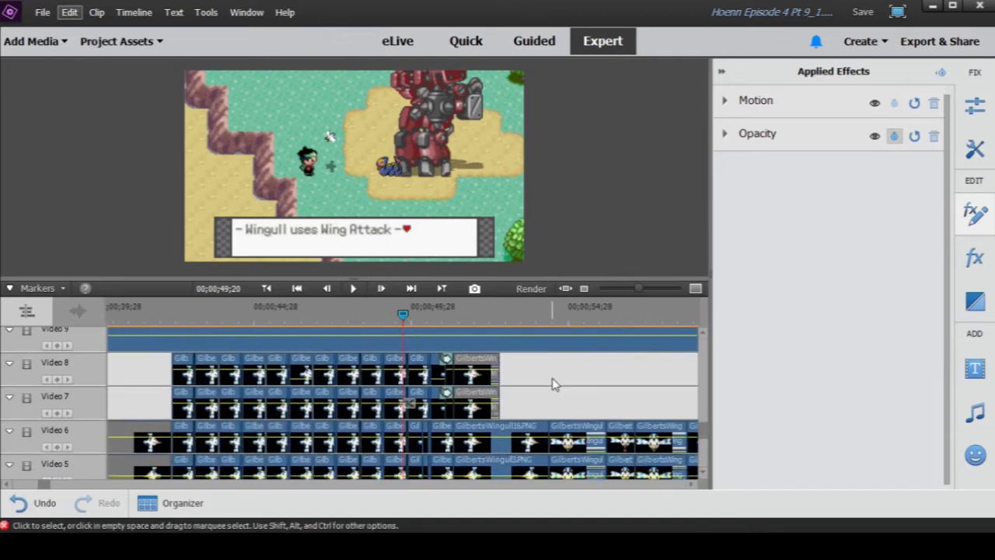
click(184, 311)
scroll(202, 404, down, 1)
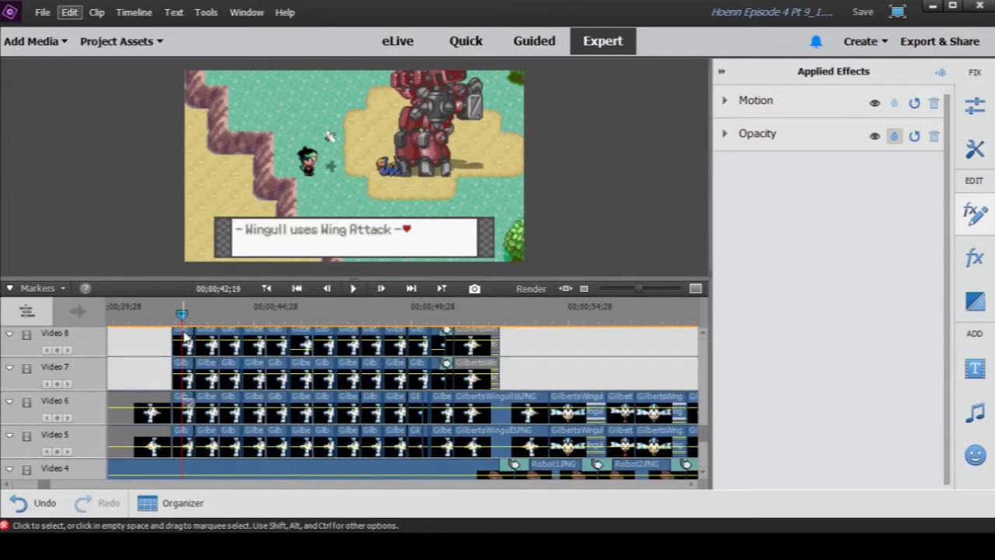
scroll(214, 426, up, 1)
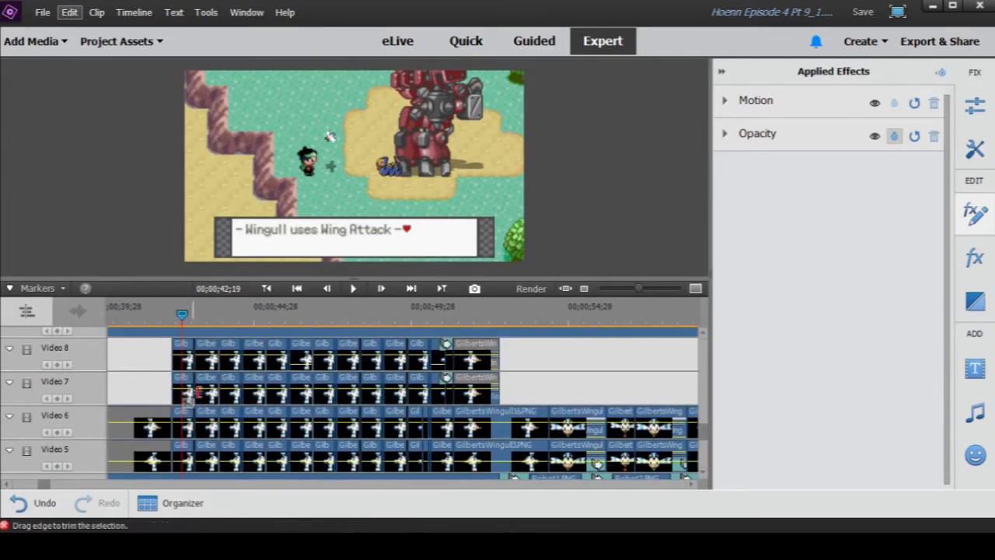
scroll(424, 405, up, 3)
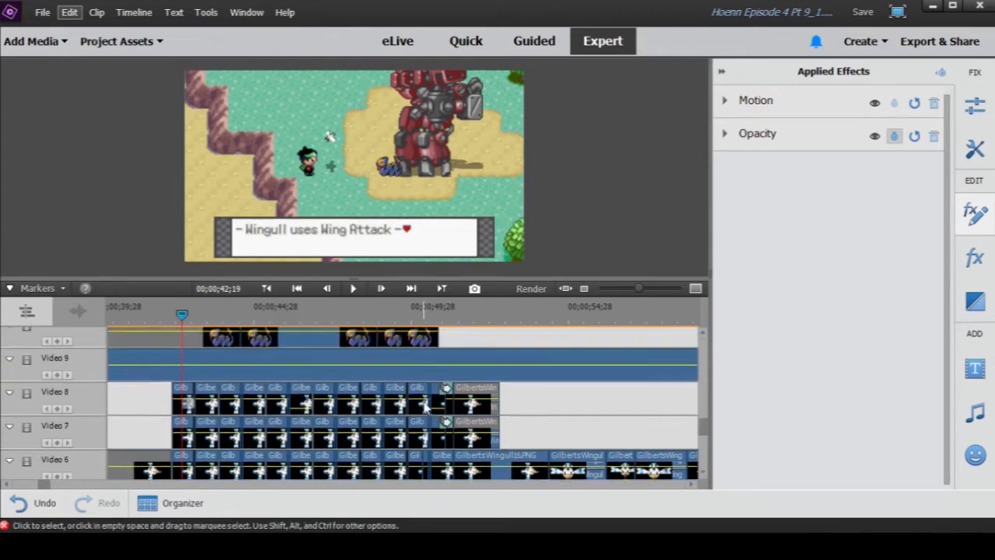
scroll(405, 404, up, 2)
scroll(389, 405, down, 2)
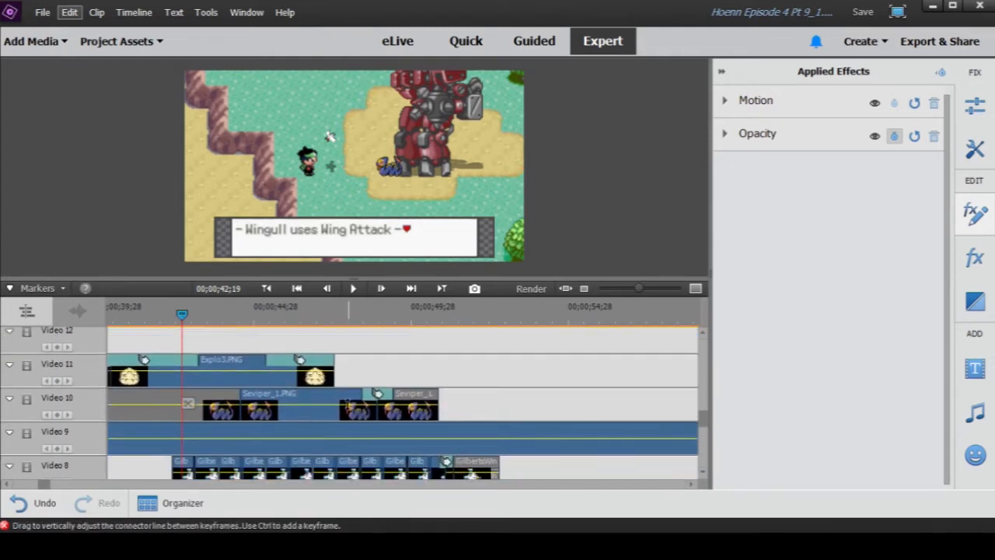
- At 00;00;48;02, open the Tint settings of the Seviper_1.PNG clip on Video 10
click(338, 403)
click(352, 311)
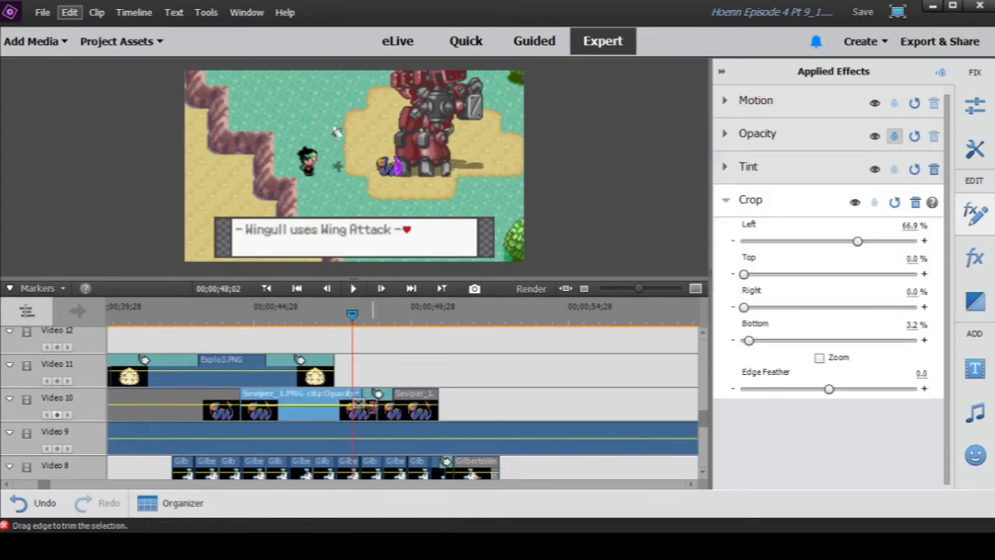
click(762, 177)
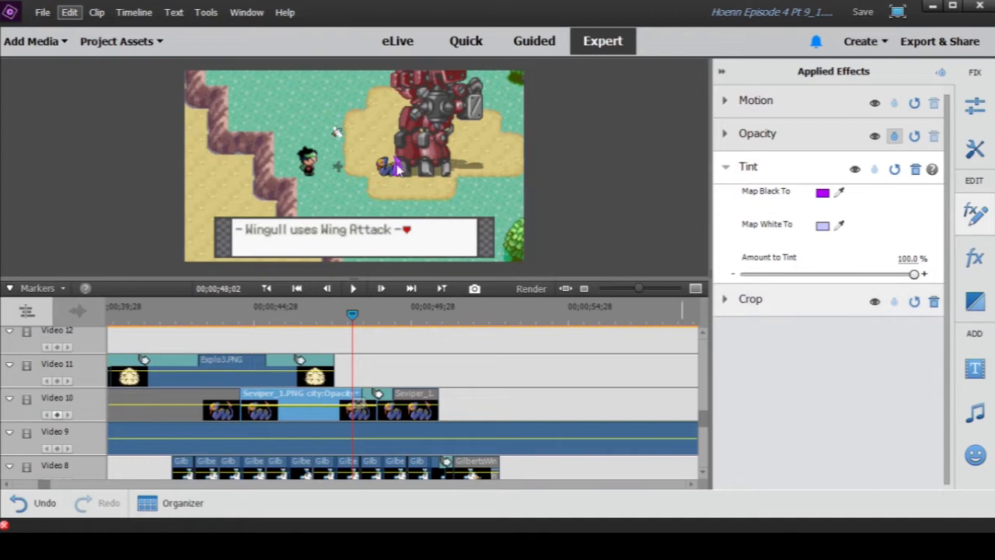
- Scrub to 00;00;49;09, and review the Wingull clips on Video 5 to Video 8 from their start to 00;00;48;21
drag(353, 314, 392, 315)
scroll(413, 370, down, 4)
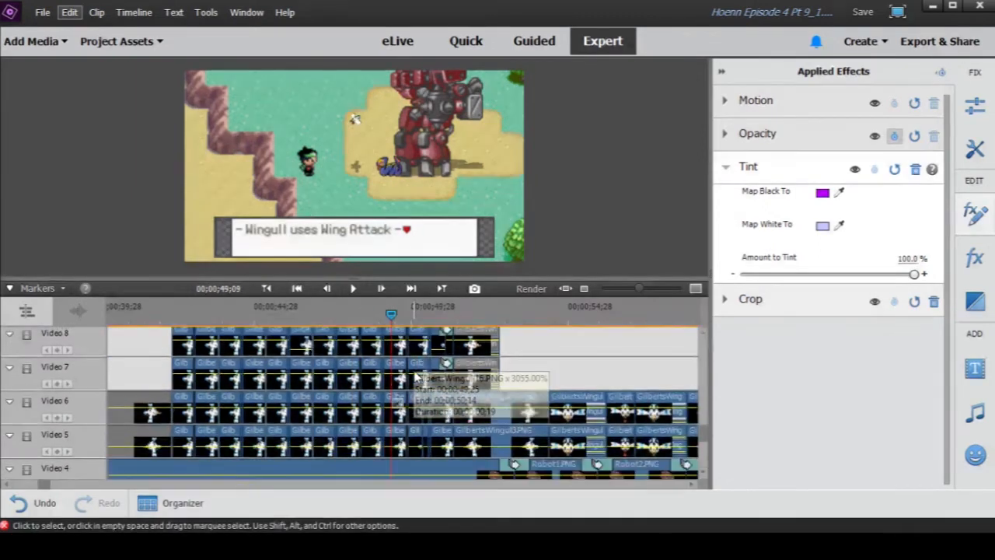
drag(169, 314, 372, 311)
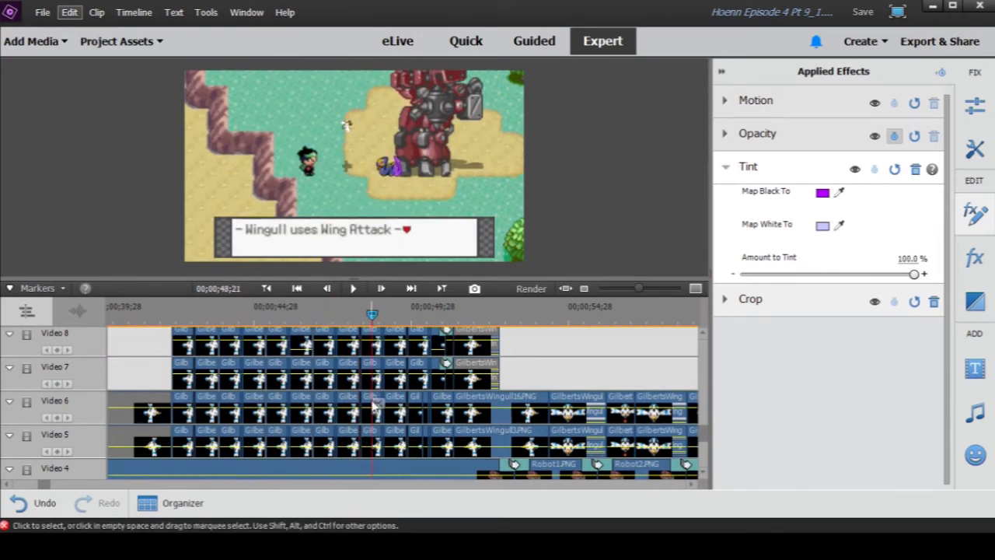
scroll(373, 406, up, 1)
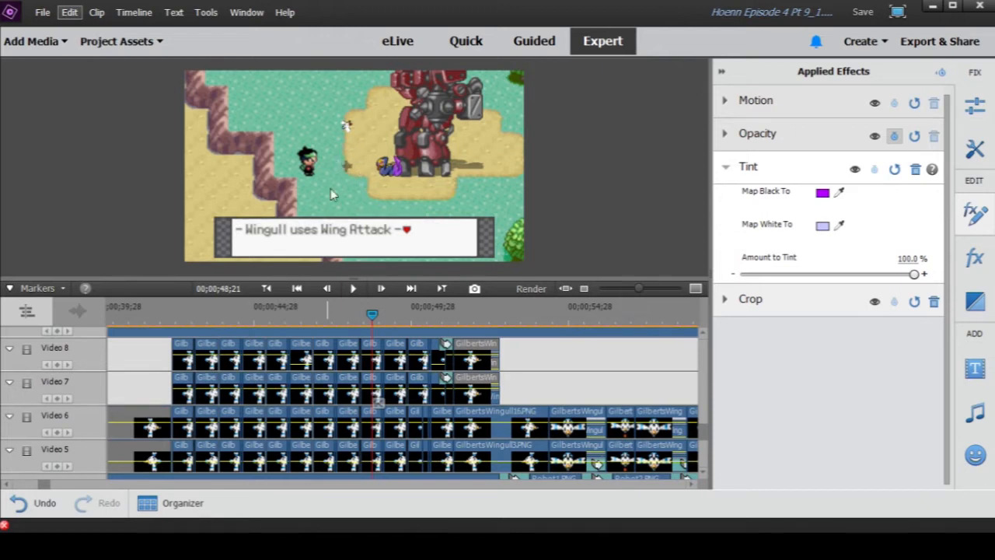
- Scrub back through the Wingull clips to 00;00;46;22 in the fading explosion and forward to 00;00;47;29
drag(194, 315, 279, 323)
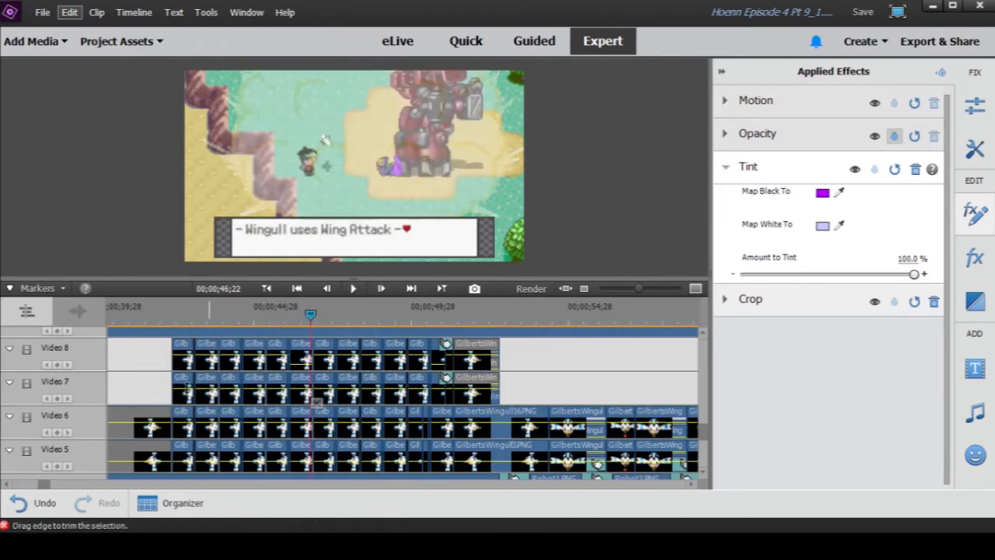
scroll(234, 392, down, 1)
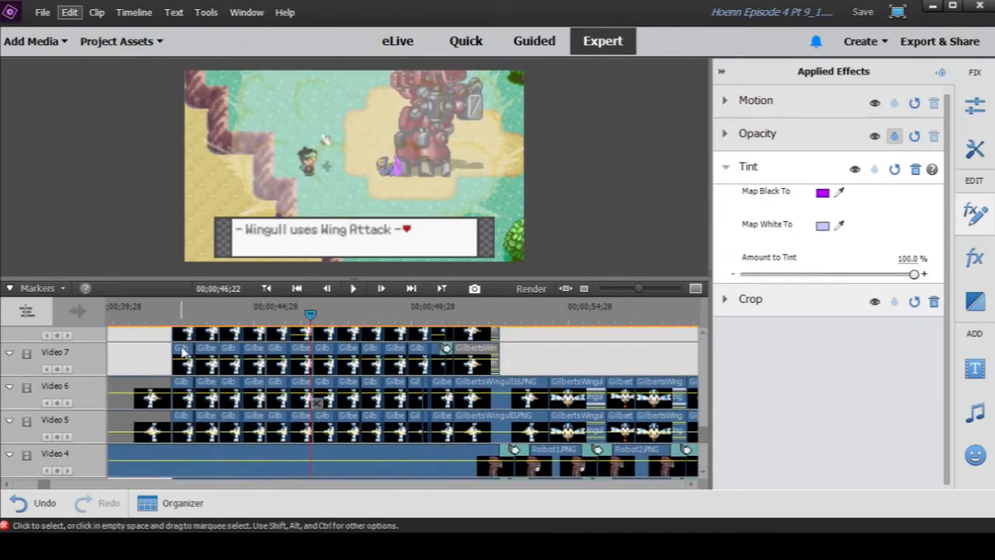
drag(310, 317, 349, 315)
scroll(354, 400, up, 1)
scroll(354, 401, up, 2)
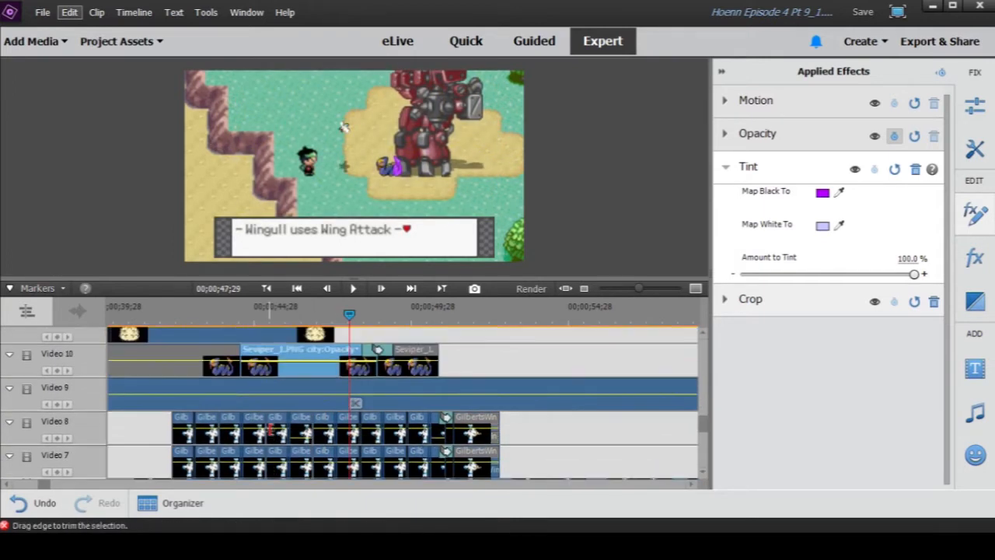
- Review the Wingull clips beneath the Seviper and explosion tracks, scrubbing back to 00;00;45;12 during the explosion
scroll(406, 366, down, 2)
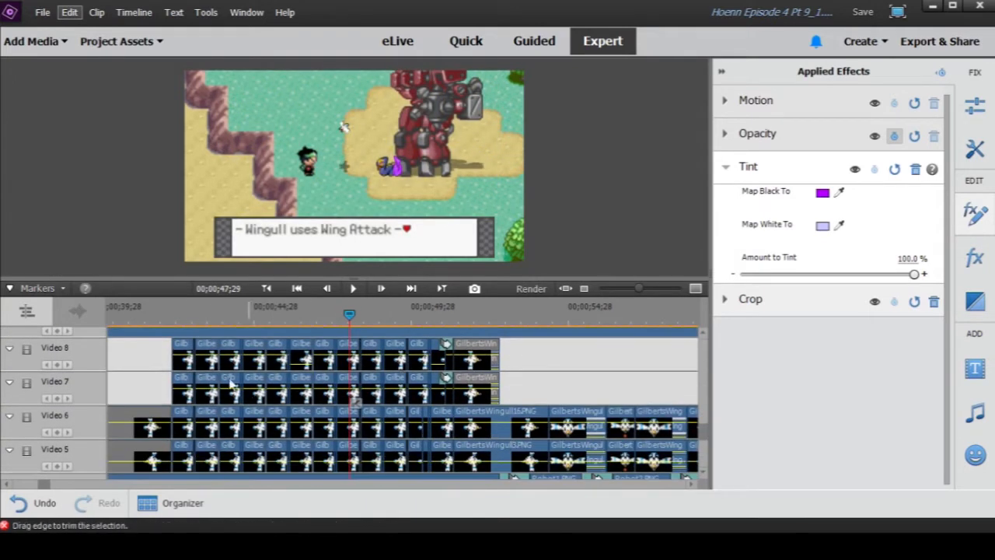
scroll(327, 404, up, 3)
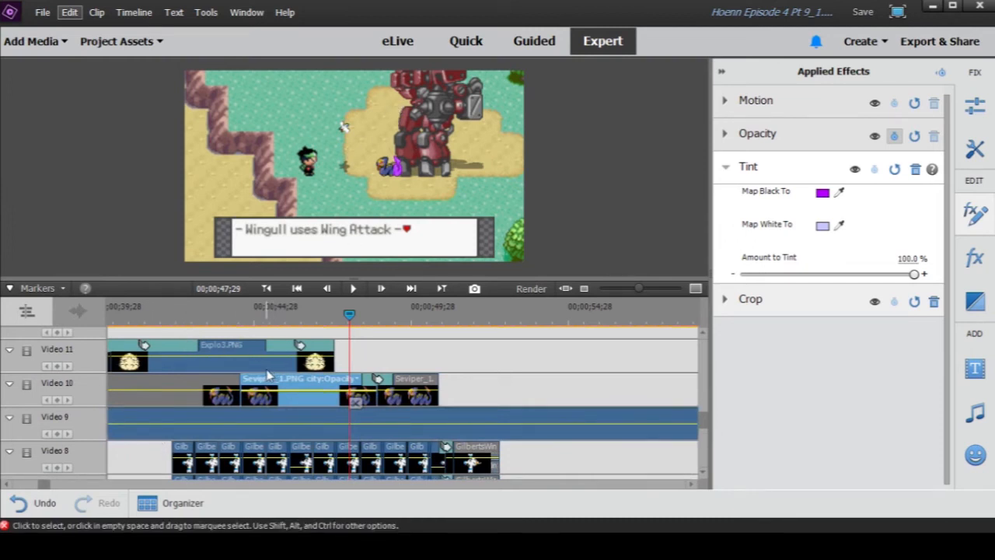
scroll(261, 404, down, 3)
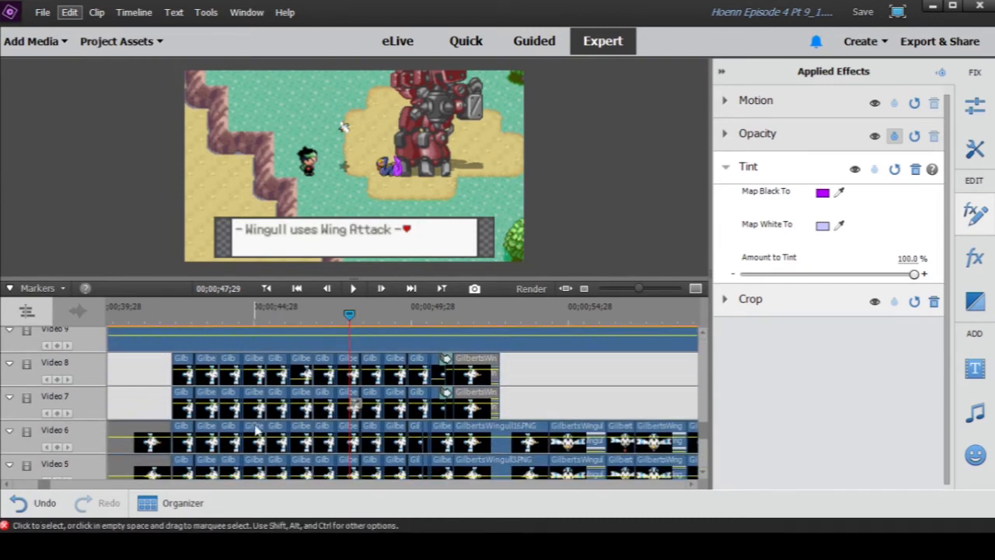
scroll(257, 431, down, 1)
drag(194, 307, 269, 318)
scroll(274, 460, up, 2)
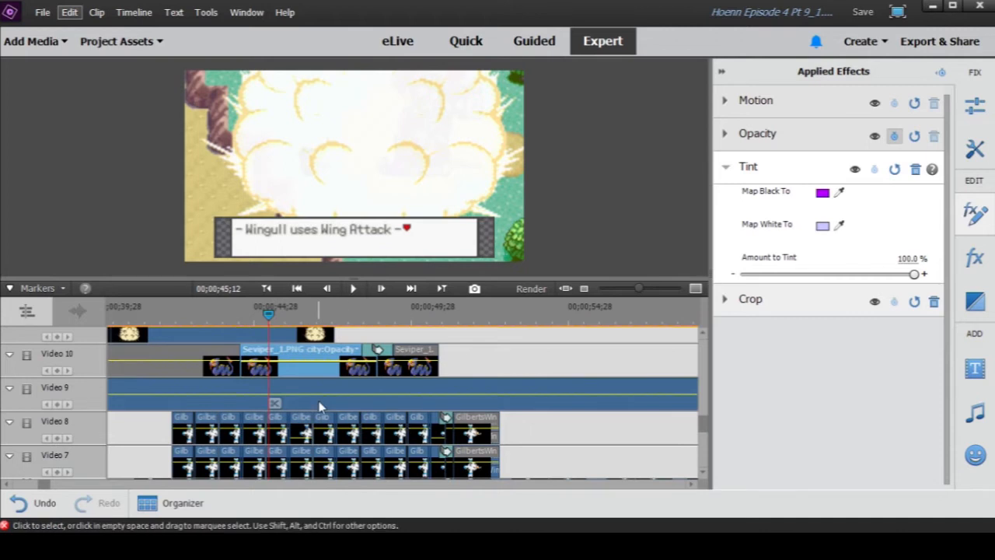
scroll(318, 404, down, 2)
scroll(274, 401, down, 1)
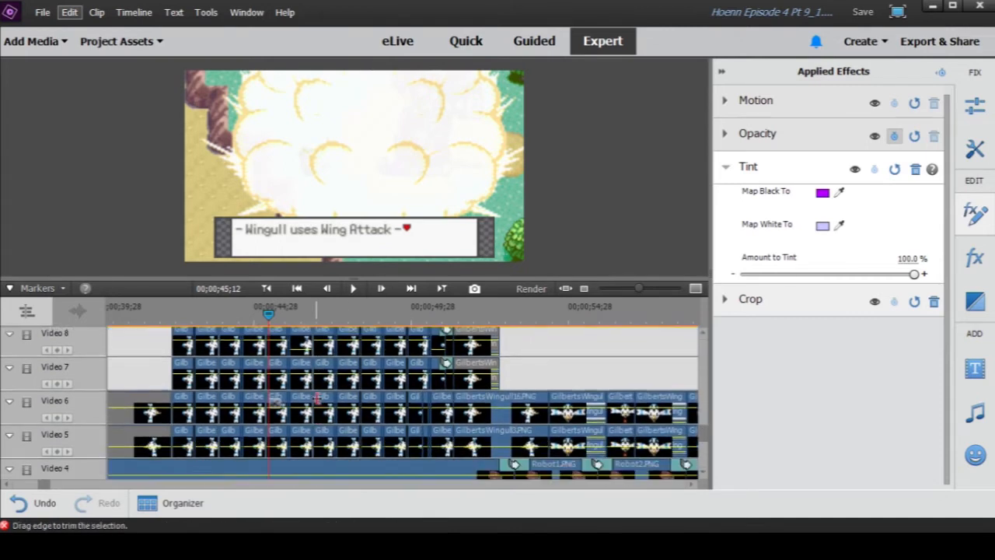
- Scrub forward through the Wingull's flight to 00;00;46;29, 00;00;47;29 and the clip boundary at 00;00;49;25
drag(270, 313, 321, 328)
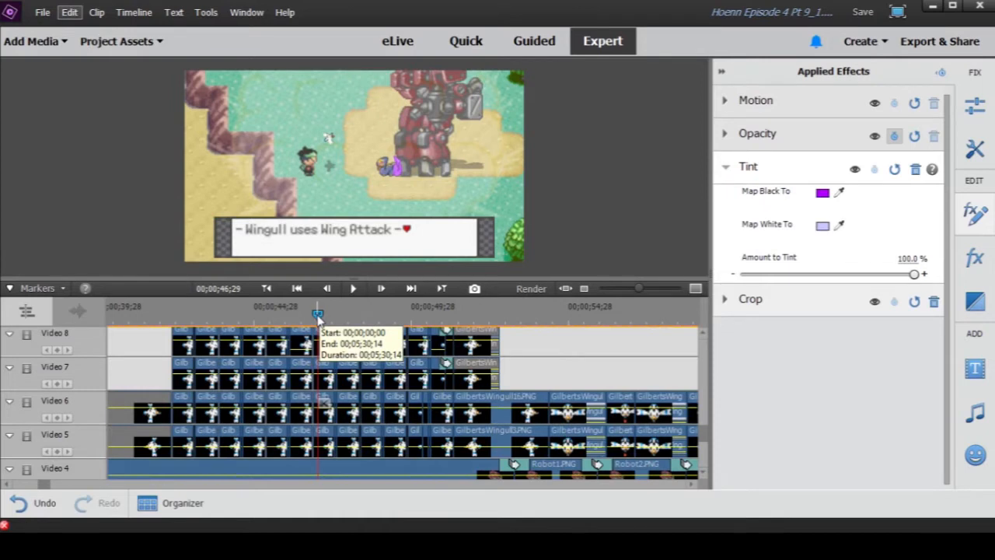
drag(317, 319, 349, 315)
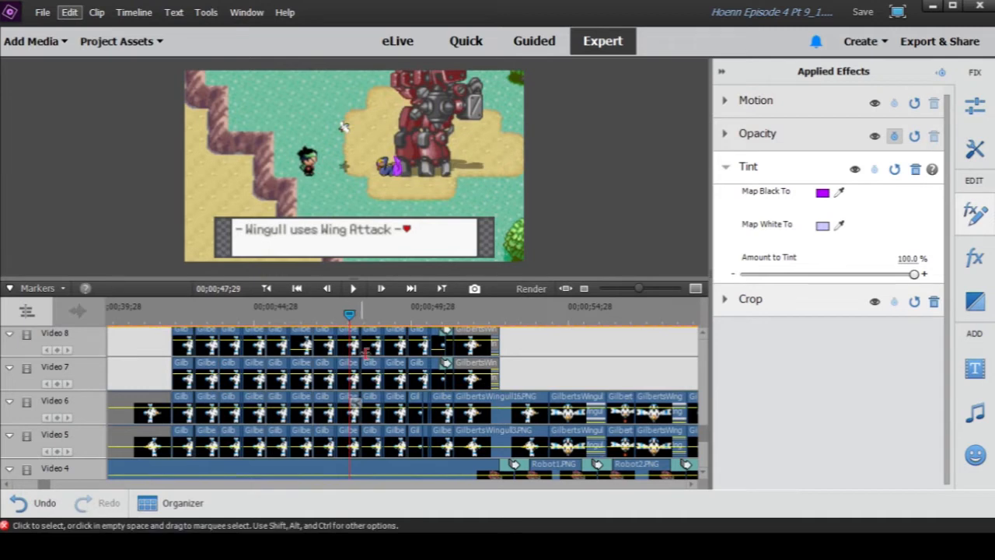
drag(350, 316, 418, 317)
- Zoom the timeline in at 00;00;49;25 and open the Motion settings of the GilbertsWingull16.PNG clip starting there on Video 8
click(420, 339)
key(=)
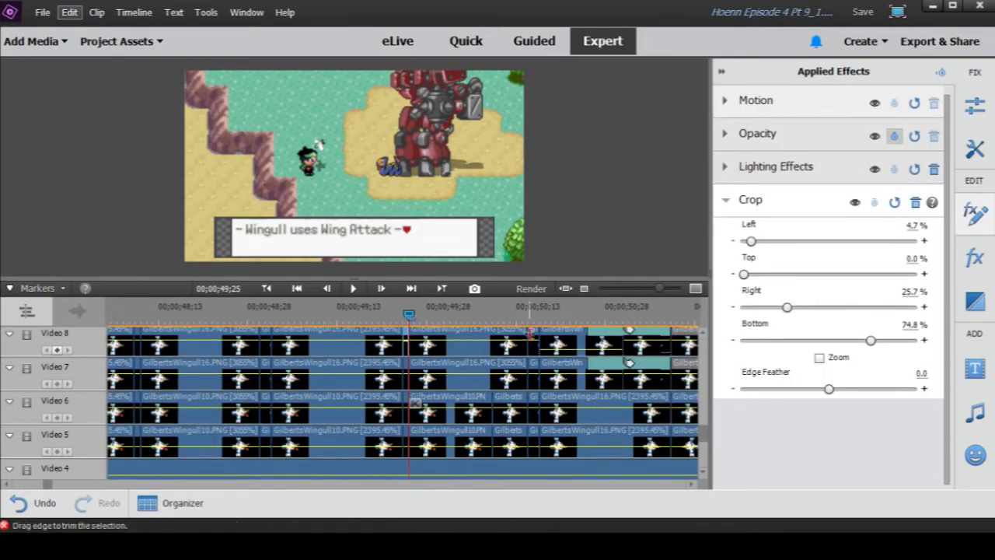
click(421, 339)
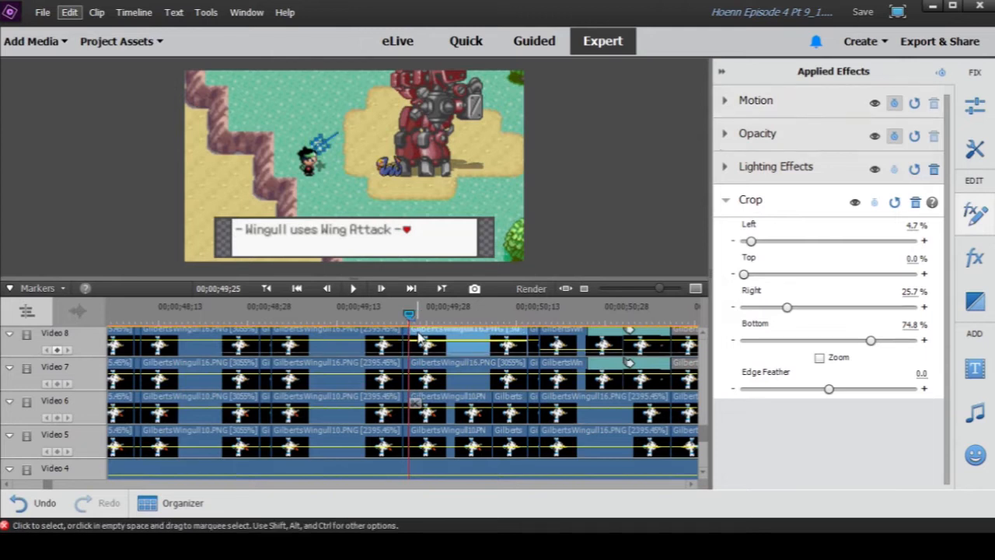
click(725, 102)
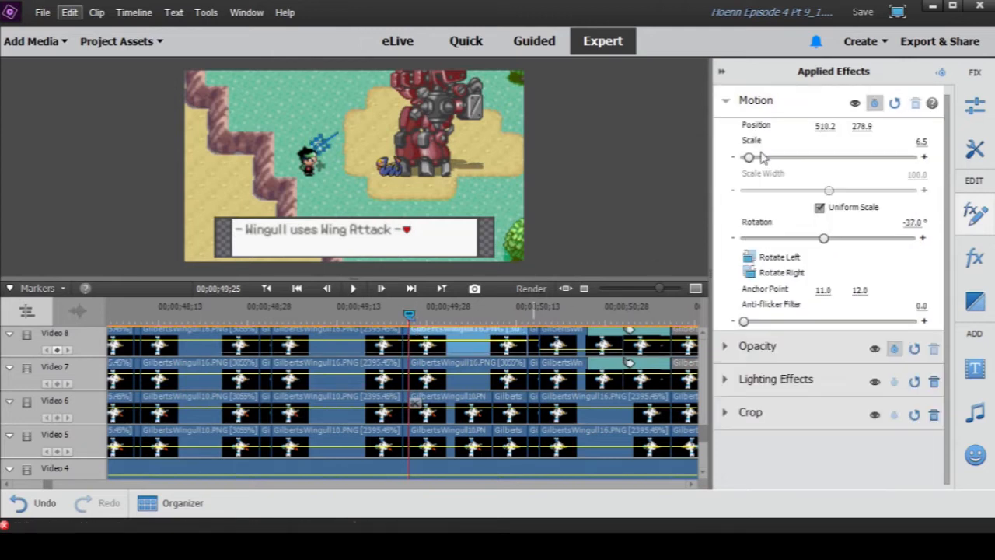
- Compare the Motion settings of the very short clip before 00;00;49;25 on Video 8 with those of the longer clip following it
click(410, 343)
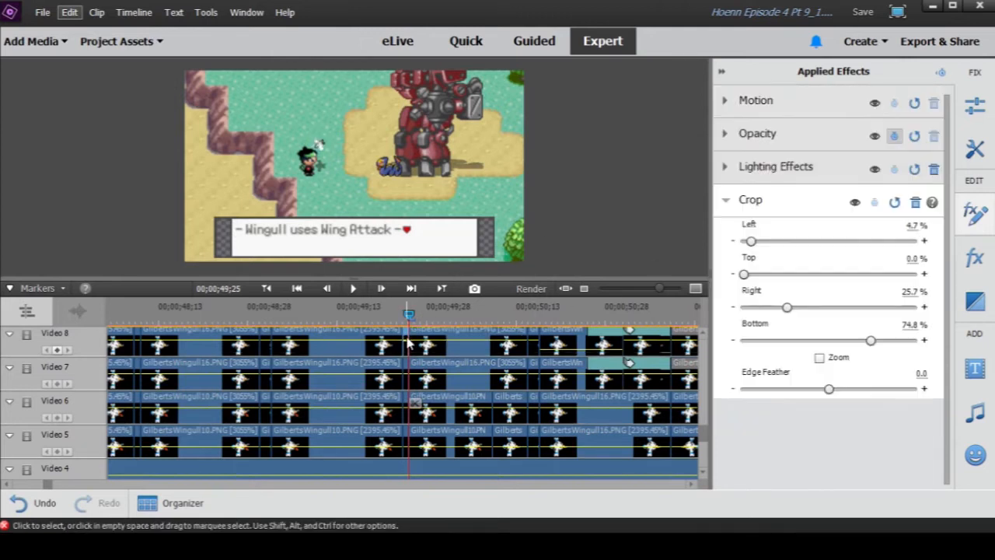
click(724, 102)
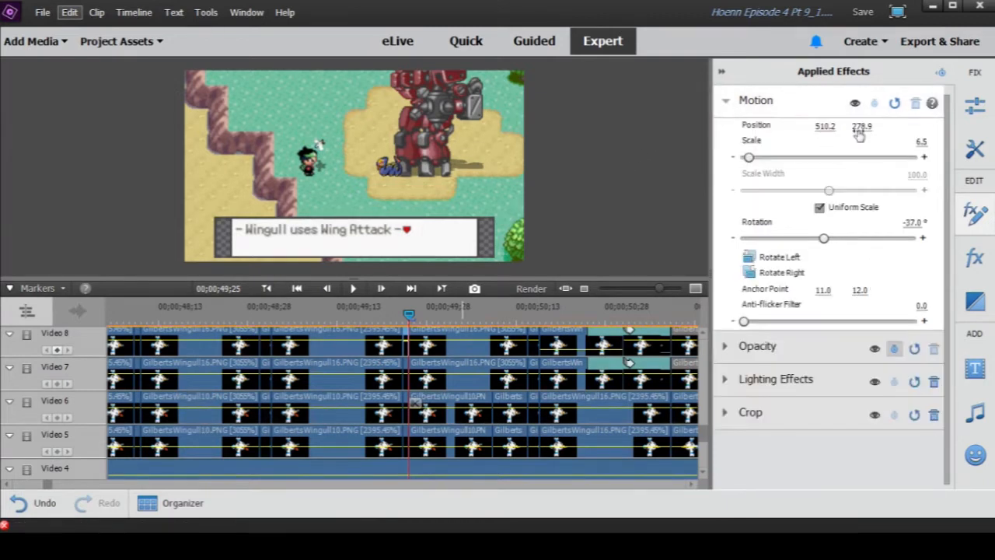
click(470, 335)
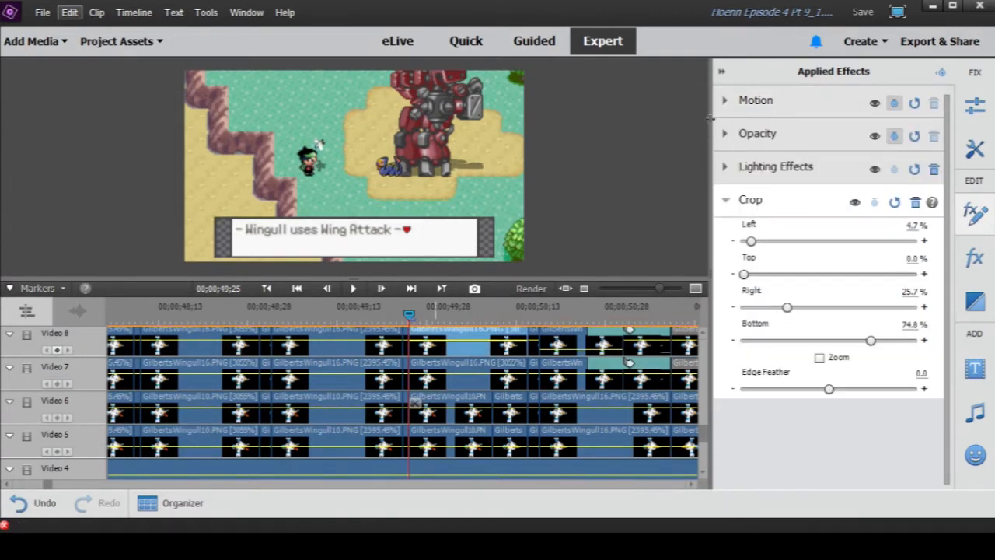
click(730, 104)
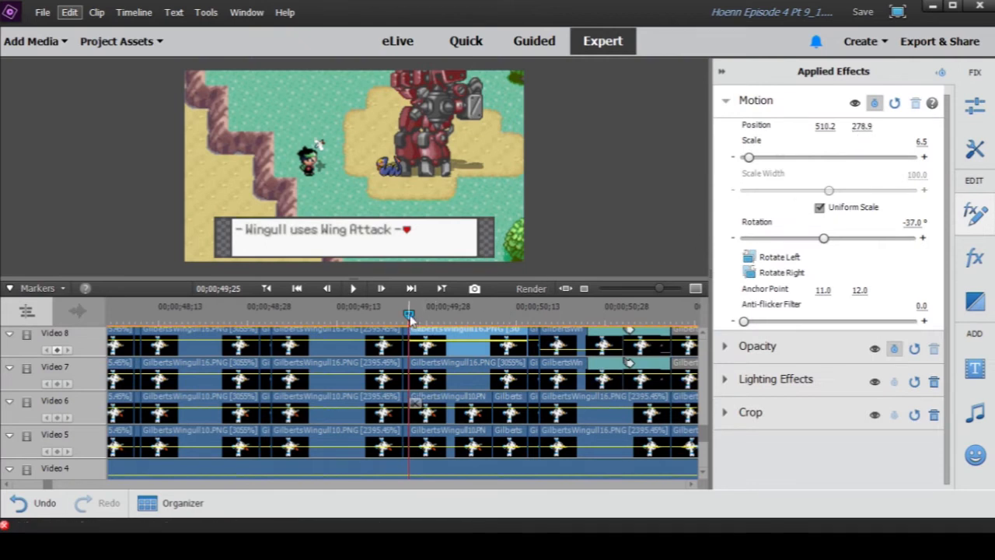
- Scrub to the end of the moving Wingull clip at 00;00;50;15 and open the Motion settings of the short clip following it on Video 8
drag(409, 315, 527, 315)
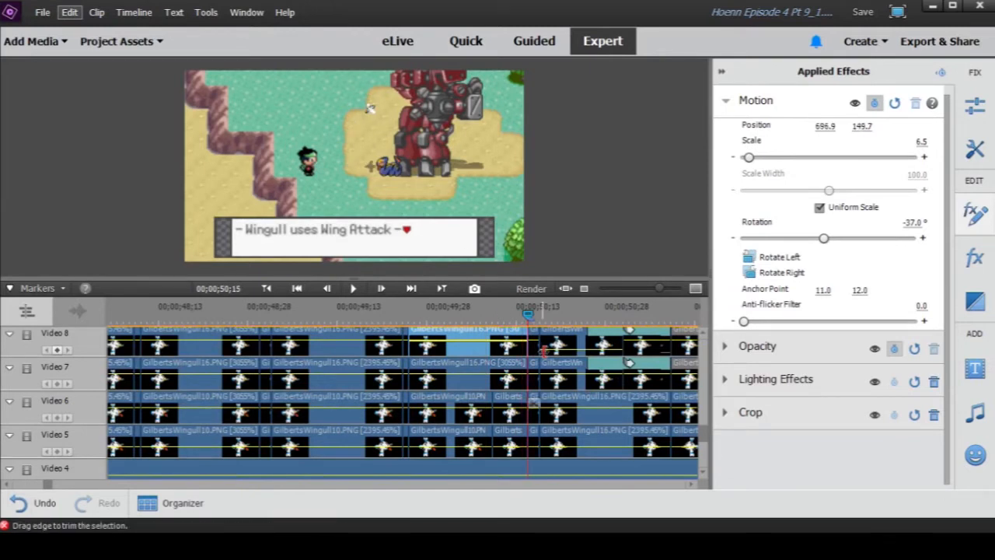
click(537, 344)
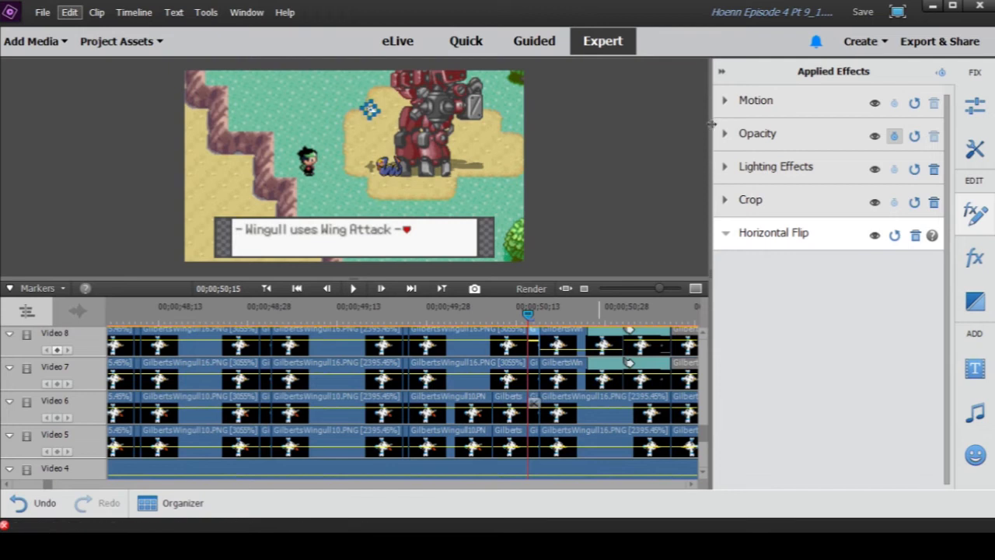
click(741, 106)
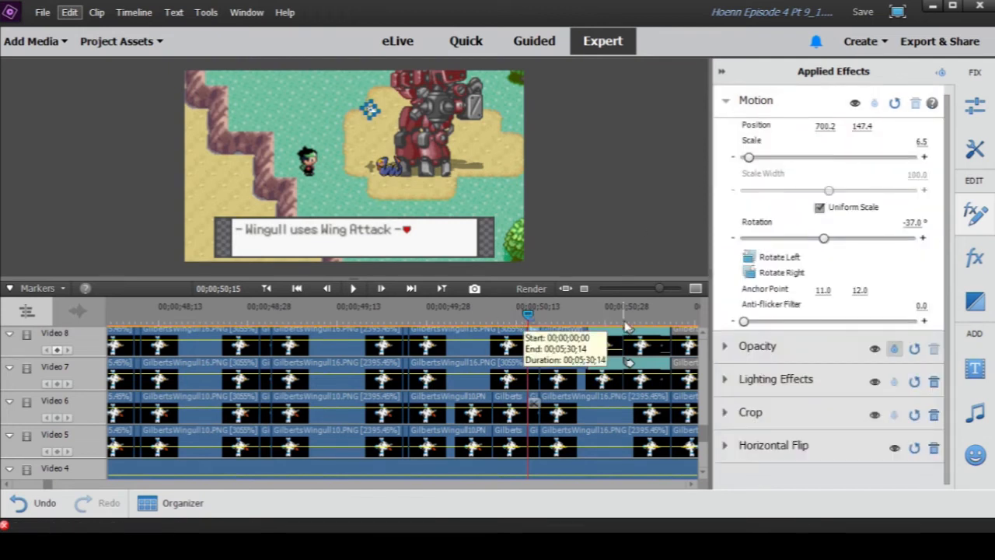
- Zoom in around 00;00;50;15 and open the Motion settings of the GilbertsWingull16.PNG clip ending there on Video 8 for comparison
key(equal)
key(equal)
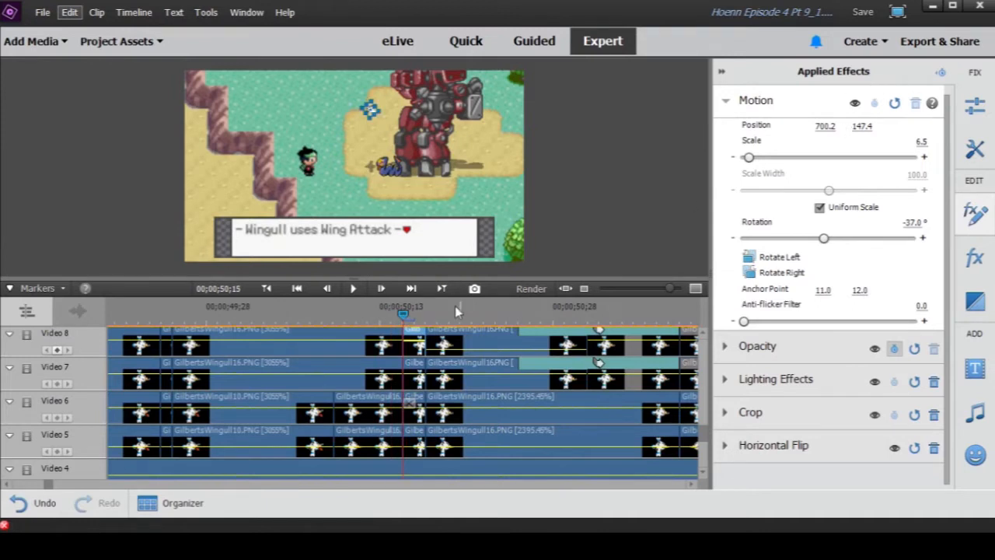
click(388, 340)
click(767, 109)
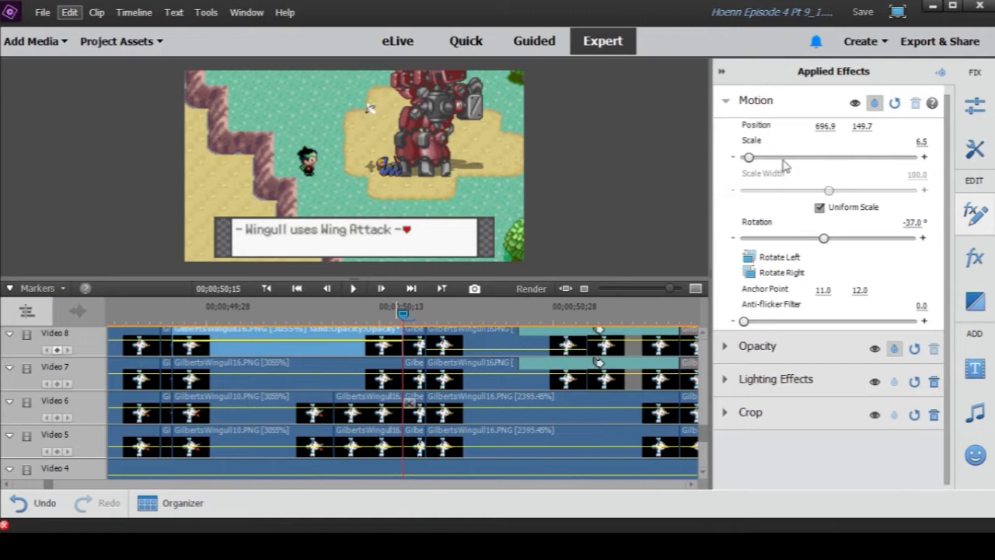
- Open the Motion settings of the short Wingull clip starting at 00;00;50;15 on Video 8 and reselect the longer clip before it
click(432, 350)
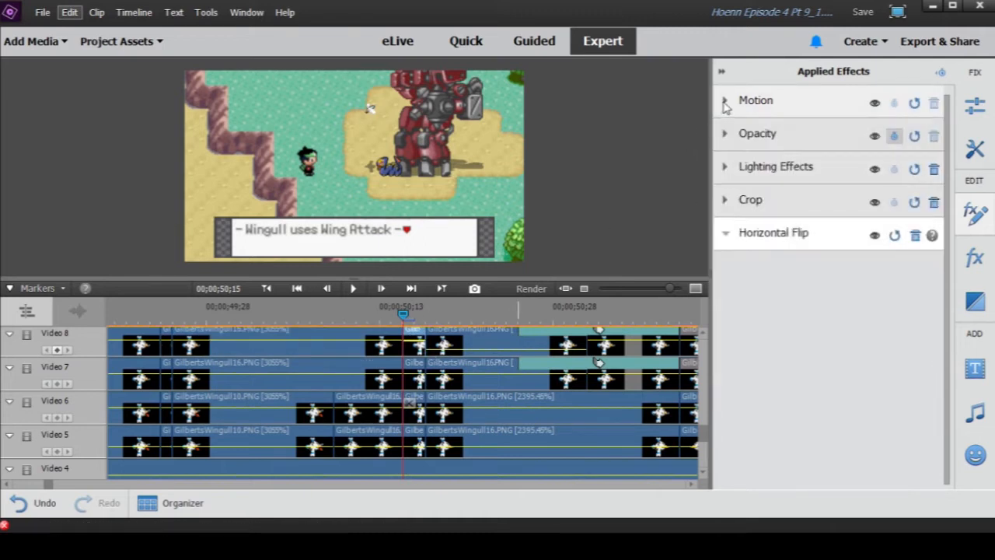
click(724, 102)
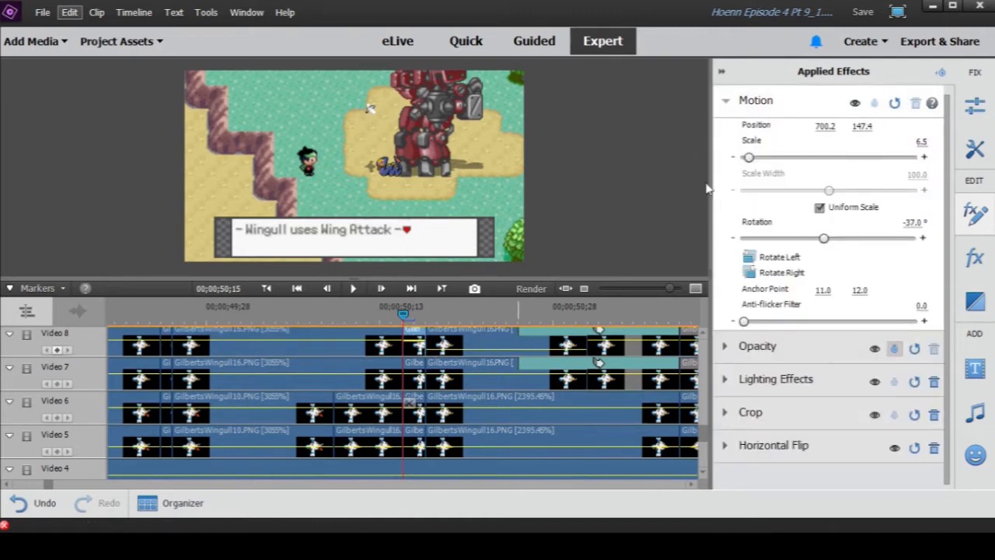
click(390, 336)
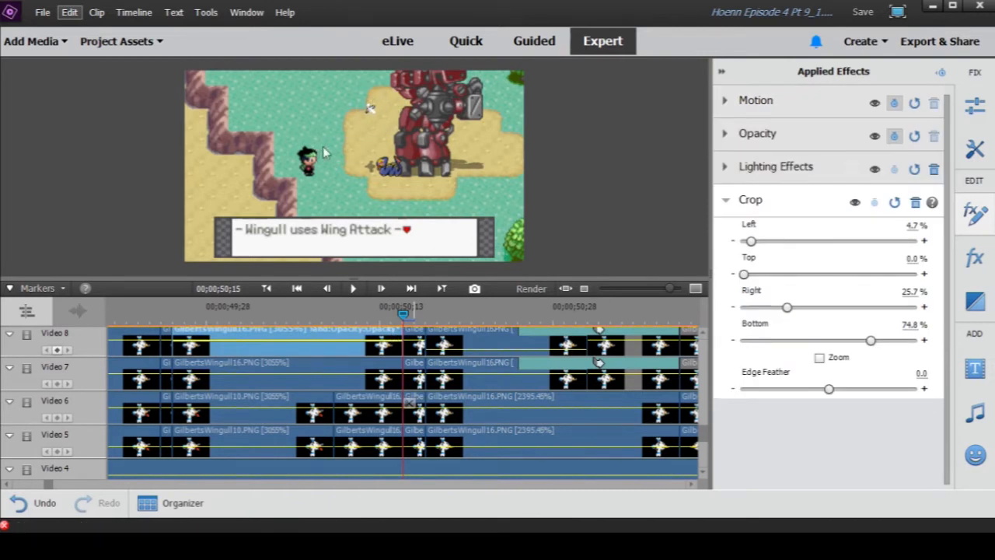
- Zoom the timeline out and scrub the Wingull's movement from 00;00;50;15 to 00;00;51;02
drag(668, 289, 657, 293)
scroll(517, 363, up, 1)
scroll(516, 367, down, 1)
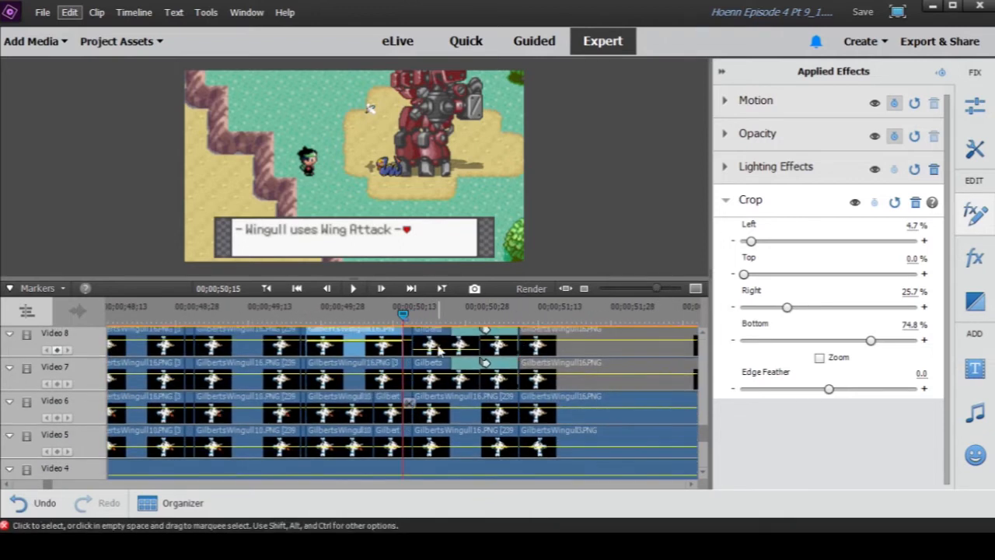
drag(404, 315, 484, 317)
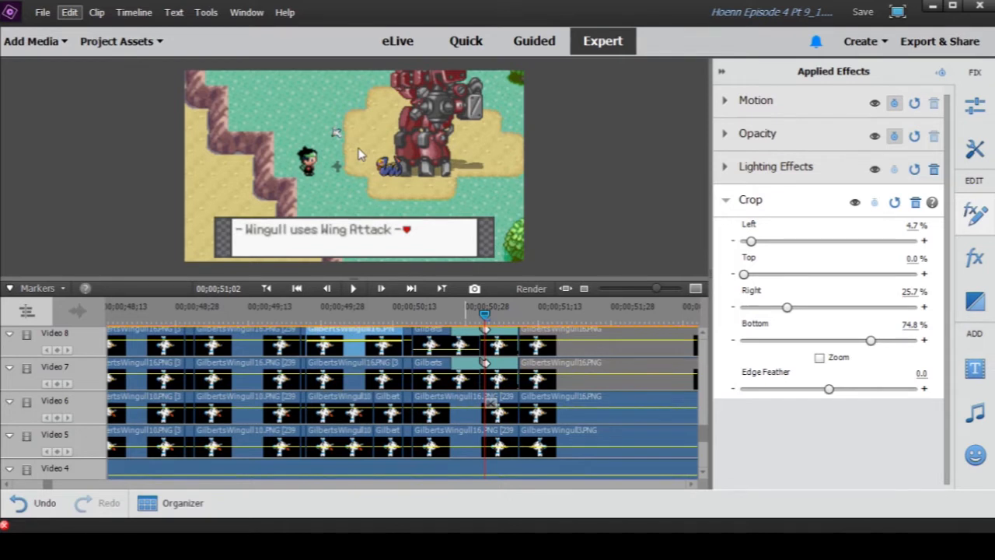
- Zoom the timeline out further and play the Wingull's flight from 00;00;49;16 to 00;00;50;27
drag(655, 288, 636, 289)
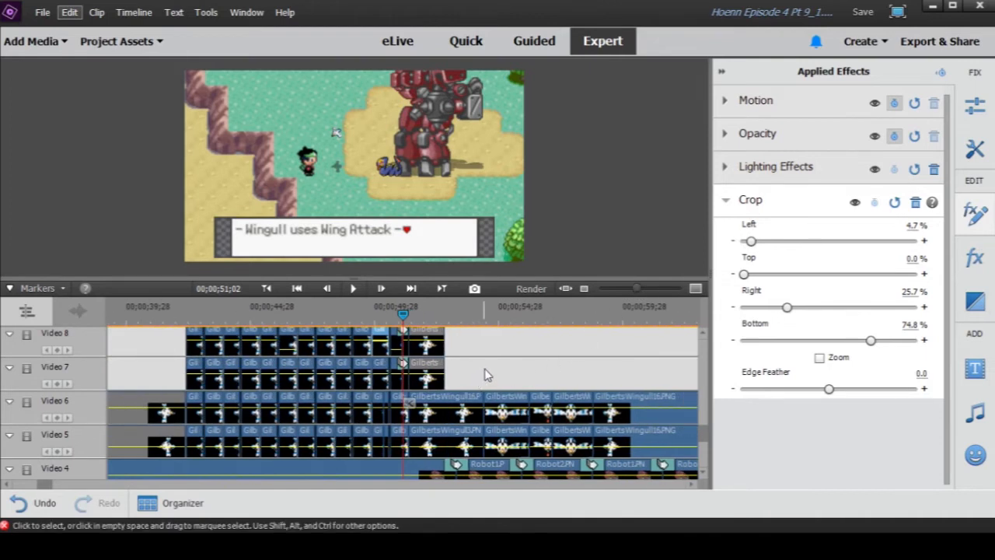
click(406, 315)
drag(406, 318, 365, 315)
click(351, 290)
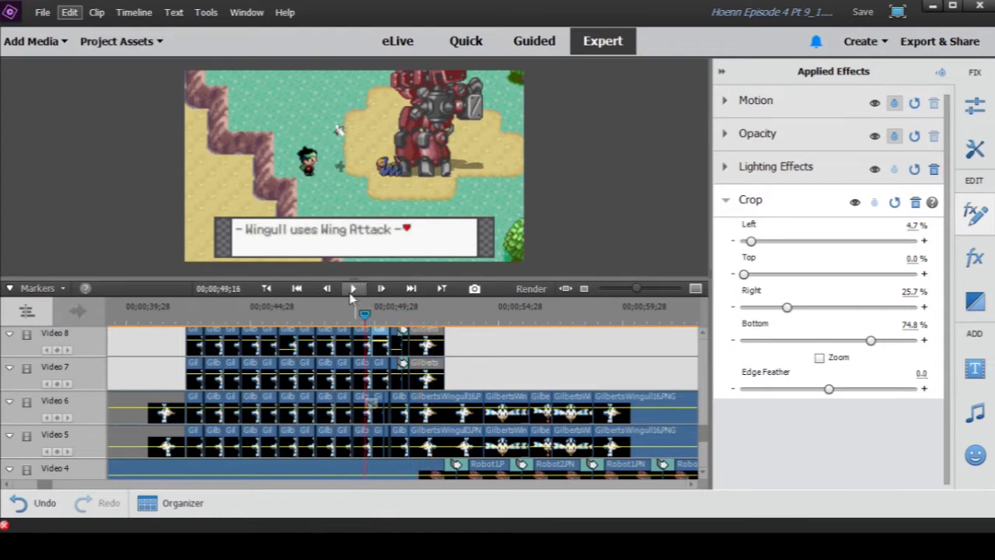
click(351, 290)
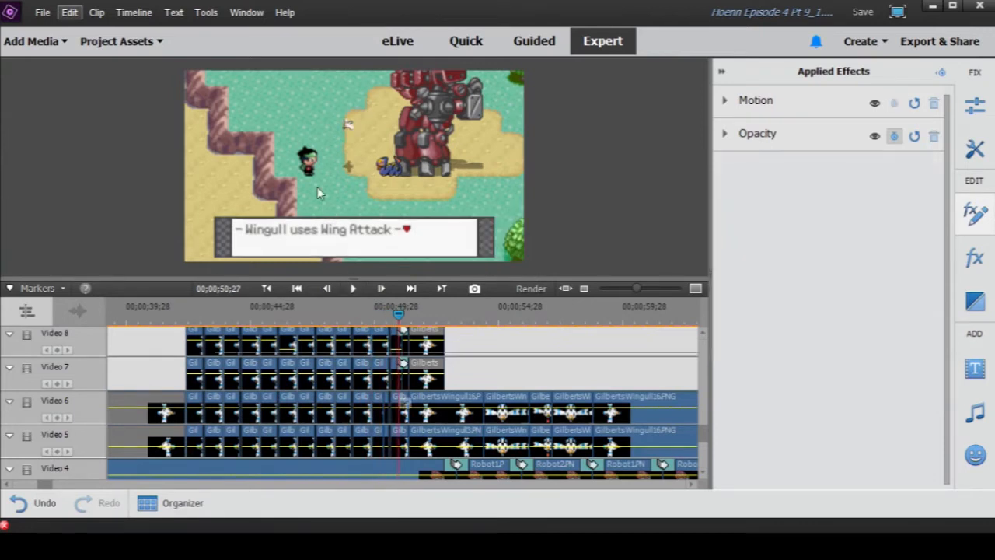
- Inspect the background clips on Video 1 and the tracks above them, and scrub to the following dialogue at 00;00;53;08
drag(702, 438, 702, 462)
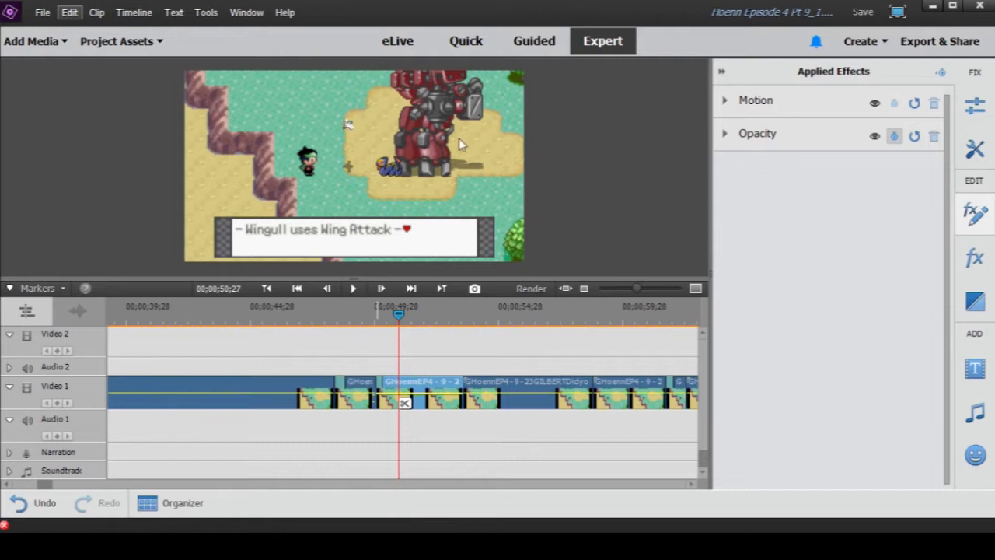
scroll(361, 358, up, 2)
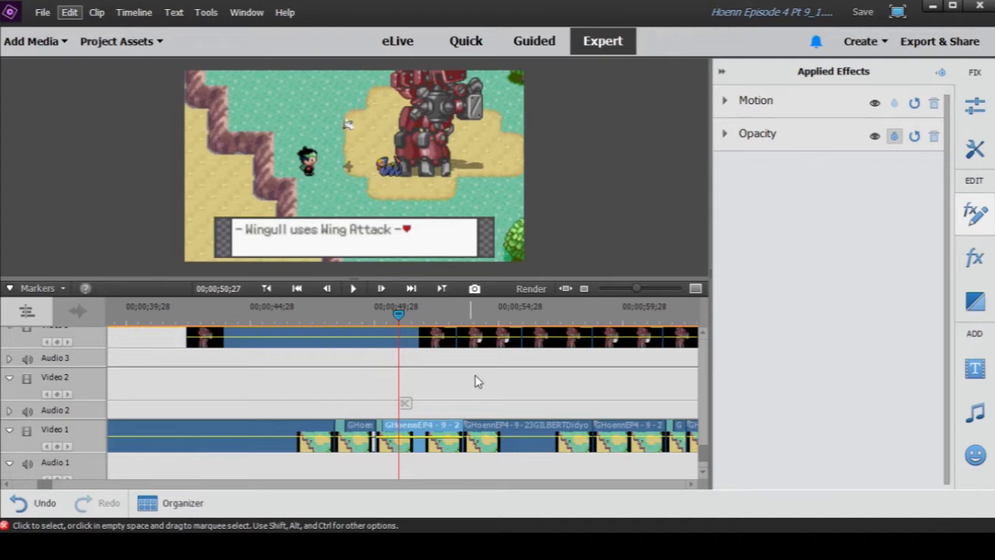
scroll(479, 390, up, 2)
scroll(479, 390, up, 5)
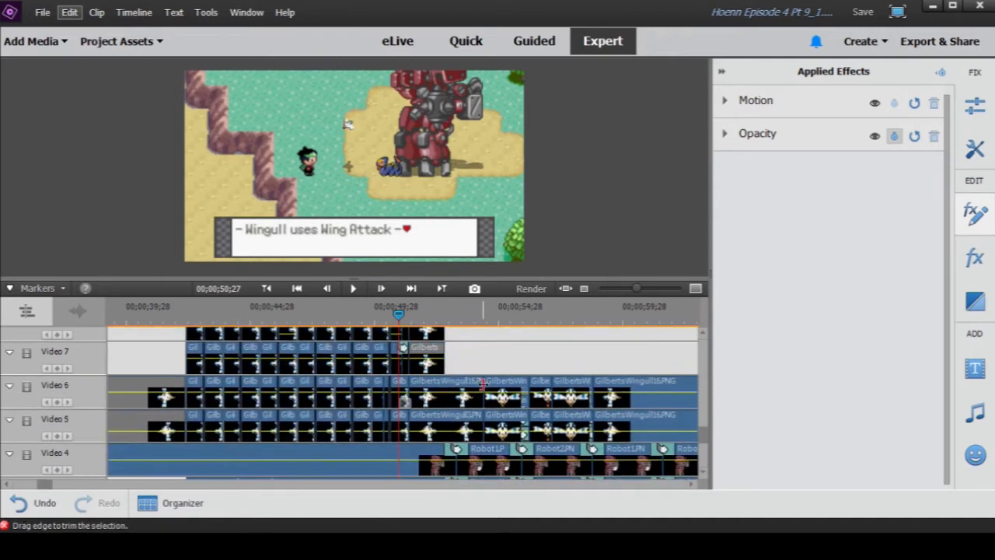
click(452, 315)
mouse_move(454, 321)
mouse_down()
mouse_move(469, 319)
mouse_move(456, 319)
mouse_up()
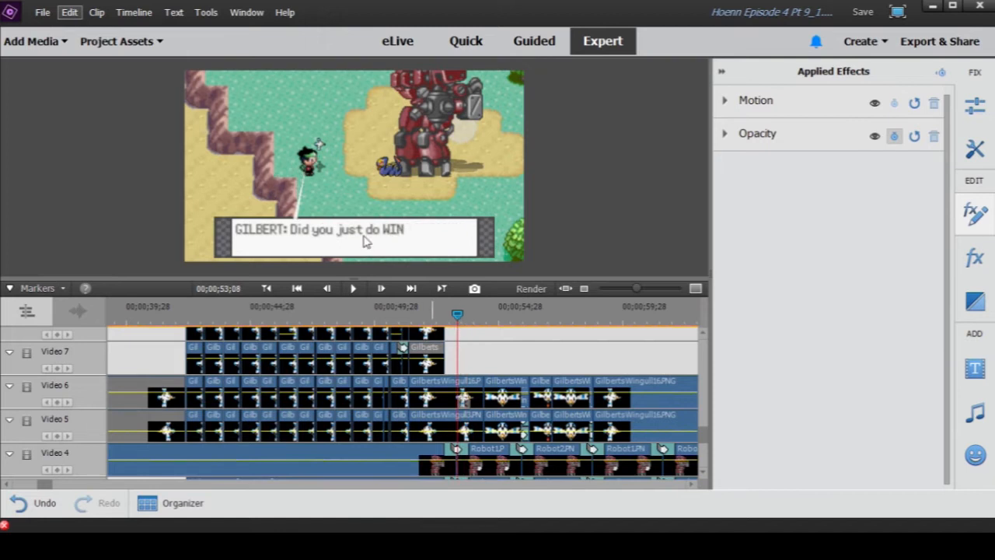
- Preview the script text clip at 00;00;52;19 on Video 28 in its own window, play its footage and close the preview
scroll(498, 404, up, 8)
scroll(496, 405, up, 14)
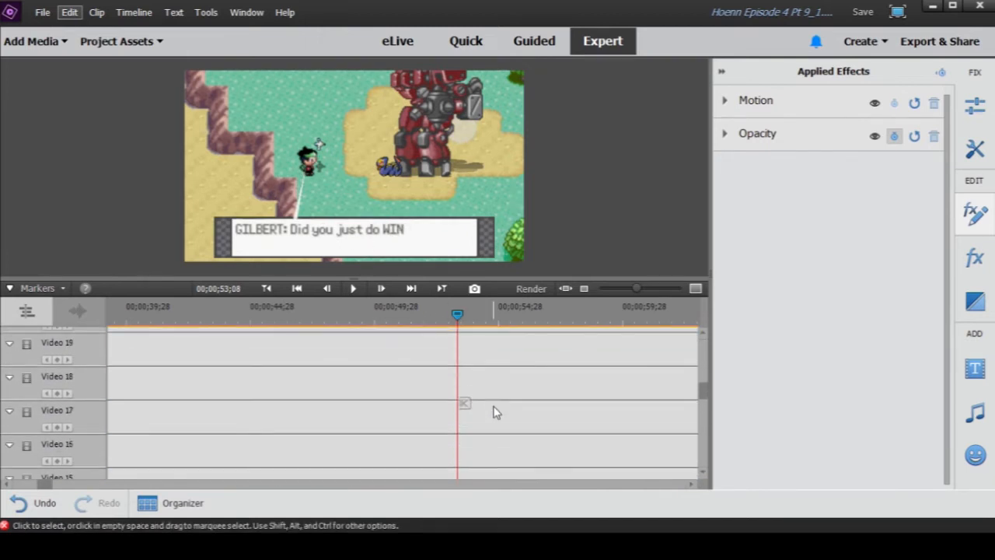
scroll(493, 413, up, 6)
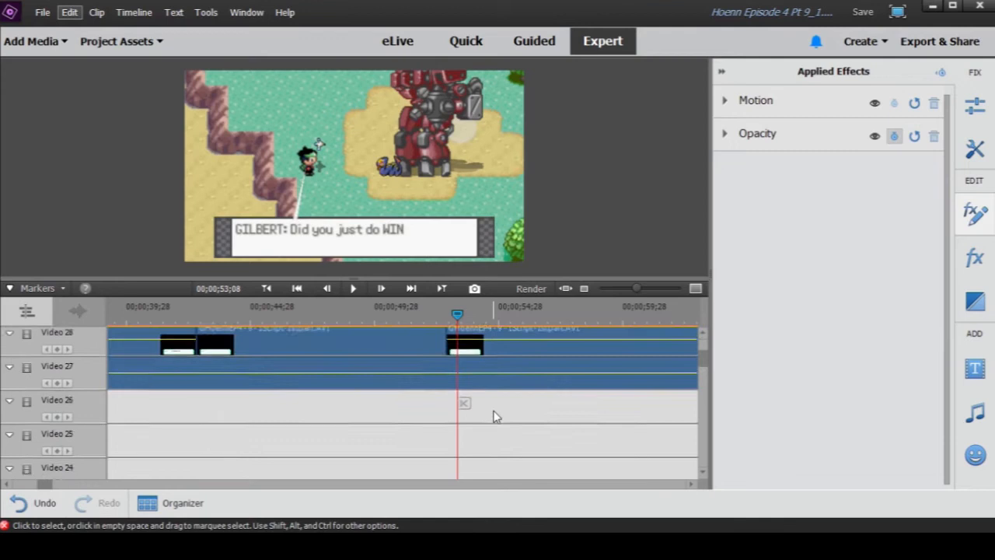
drag(424, 309, 441, 311)
click(430, 365)
double_click(431, 366)
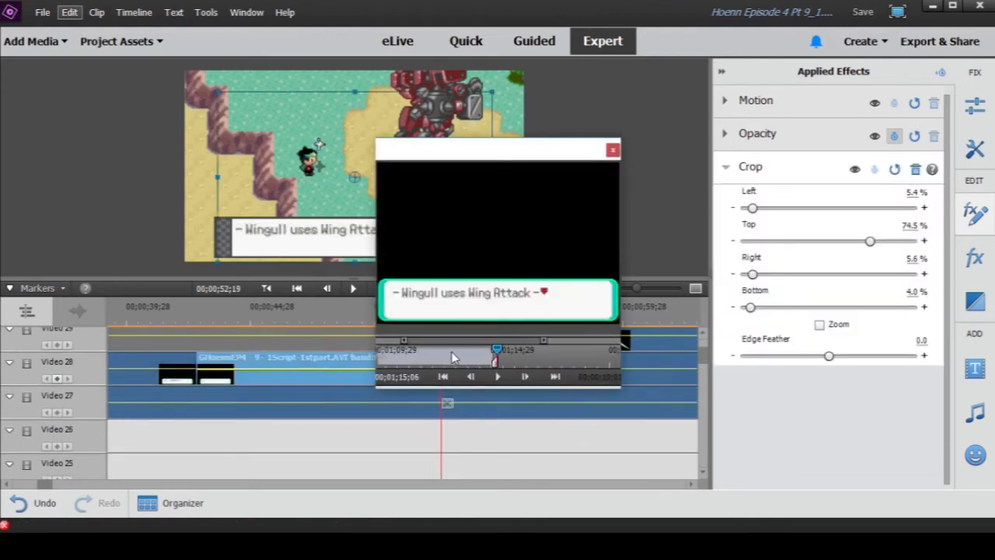
click(500, 379)
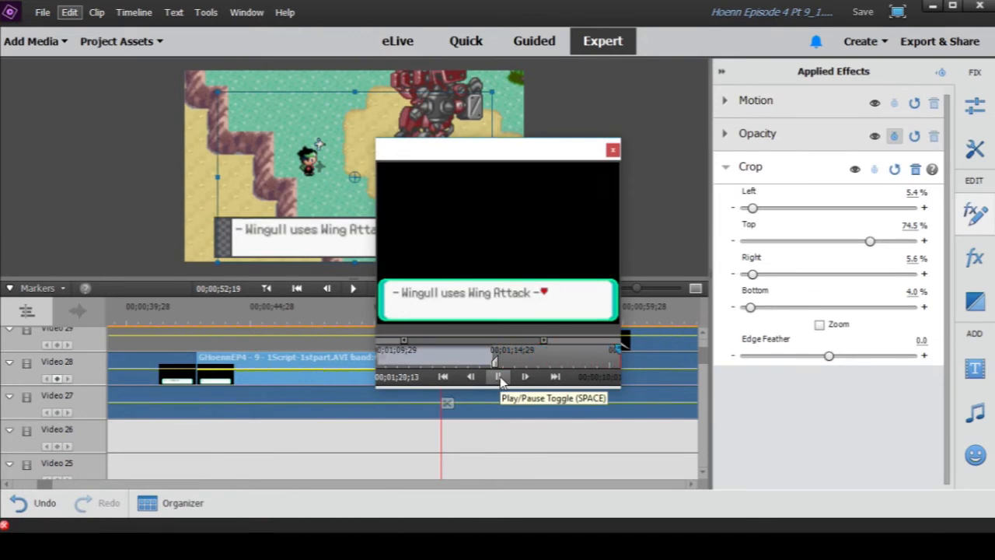
click(500, 376)
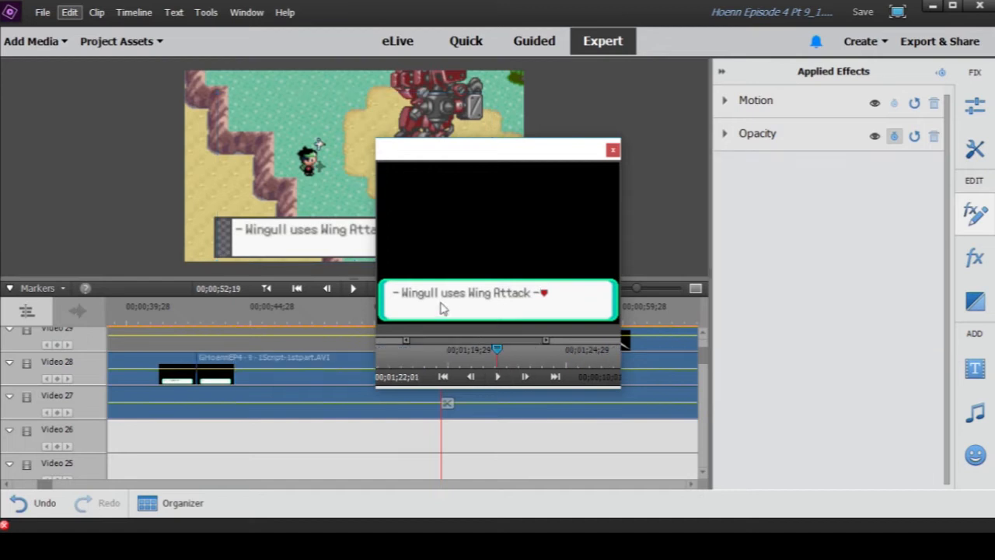
click(614, 150)
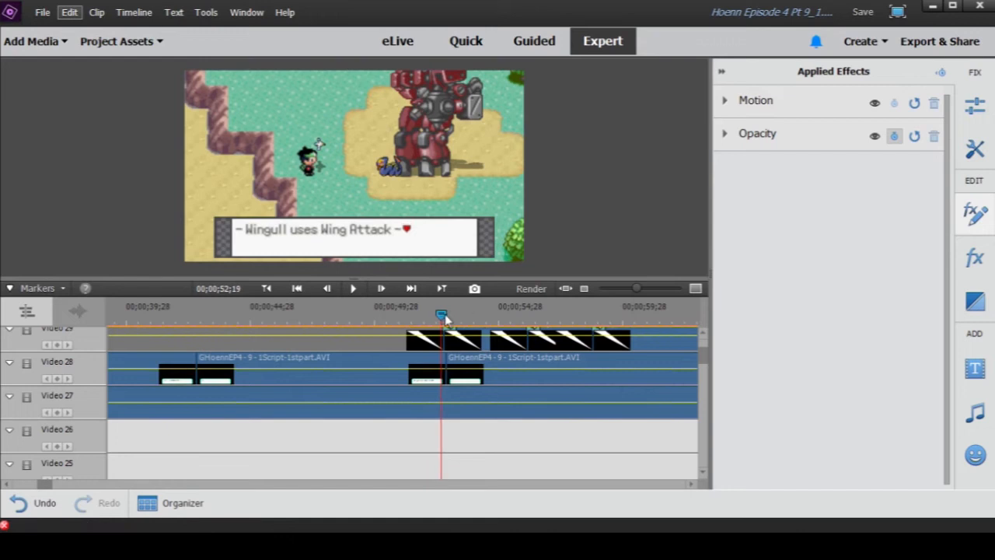
- Play the text changeover from "Wingull uses Wing Attack" to "Did you just do WING ATTACK?" twice, stopping at 00;00;53;28
drag(444, 315, 448, 318)
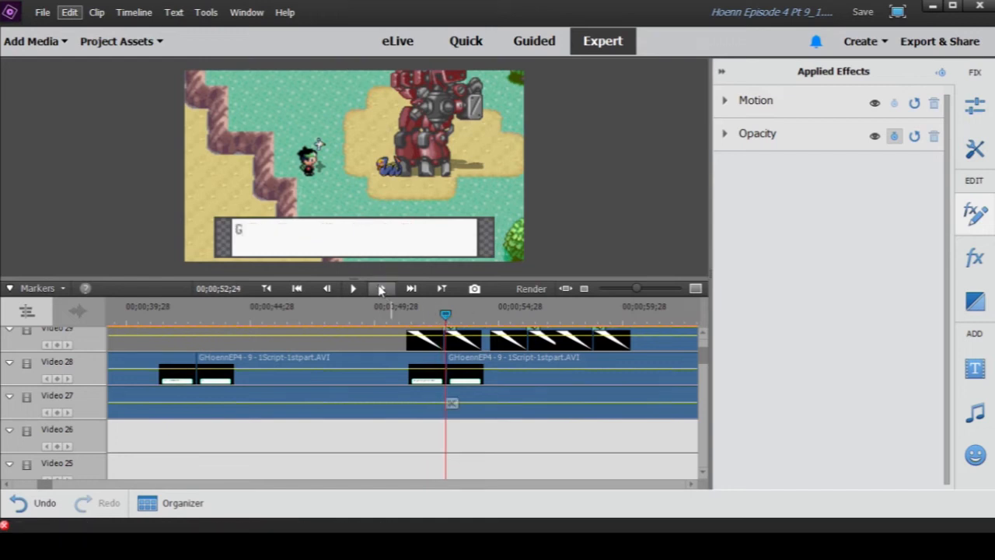
click(355, 288)
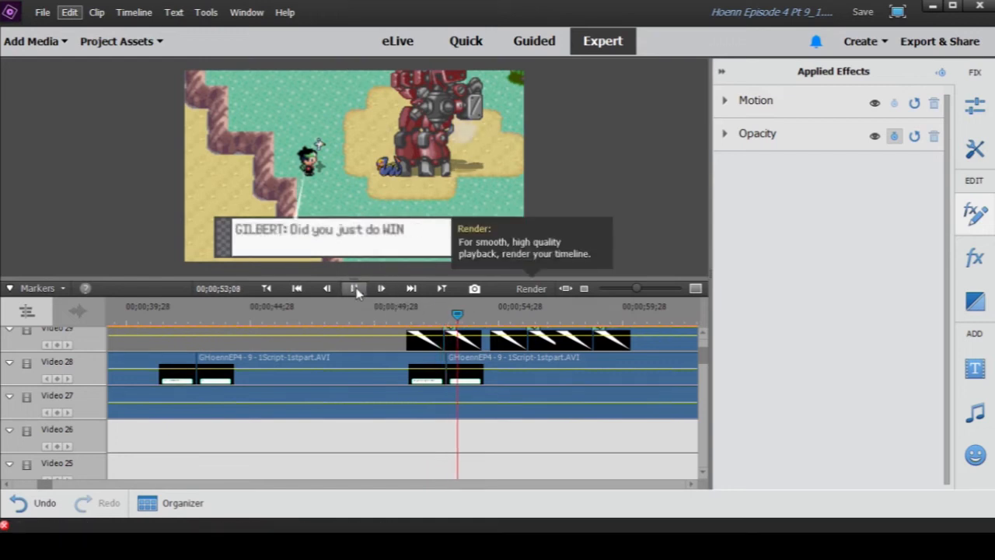
click(465, 340)
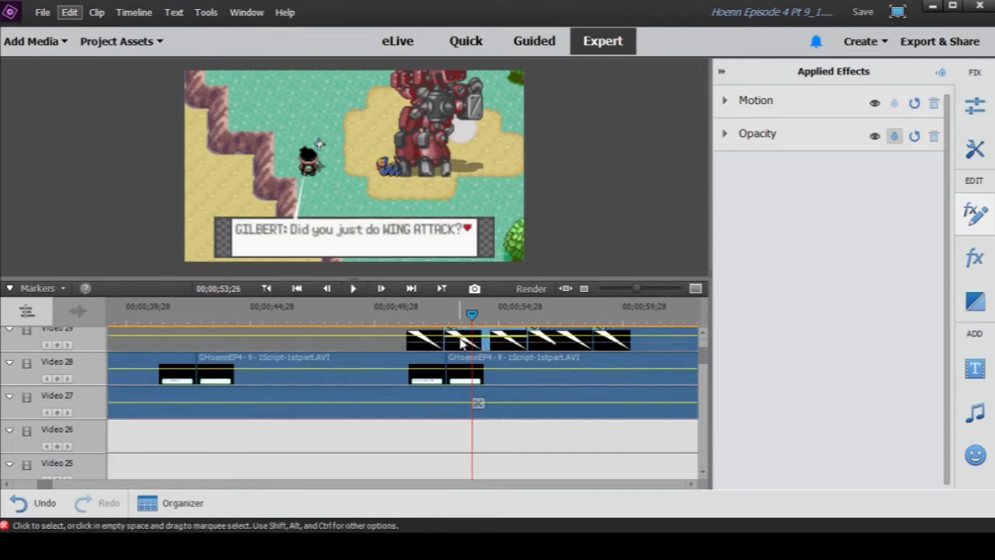
click(442, 317)
click(355, 288)
click(355, 288)
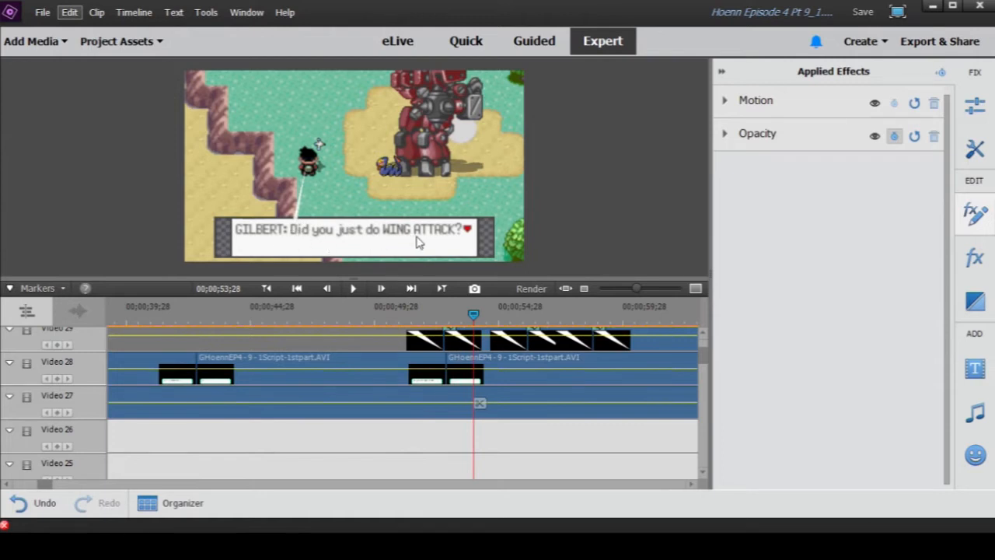
- Zoom the timeline out and scrub through the "Wow Wingull. You are full of surprises." dialogue to 00;01;01;10
drag(642, 297, 627, 296)
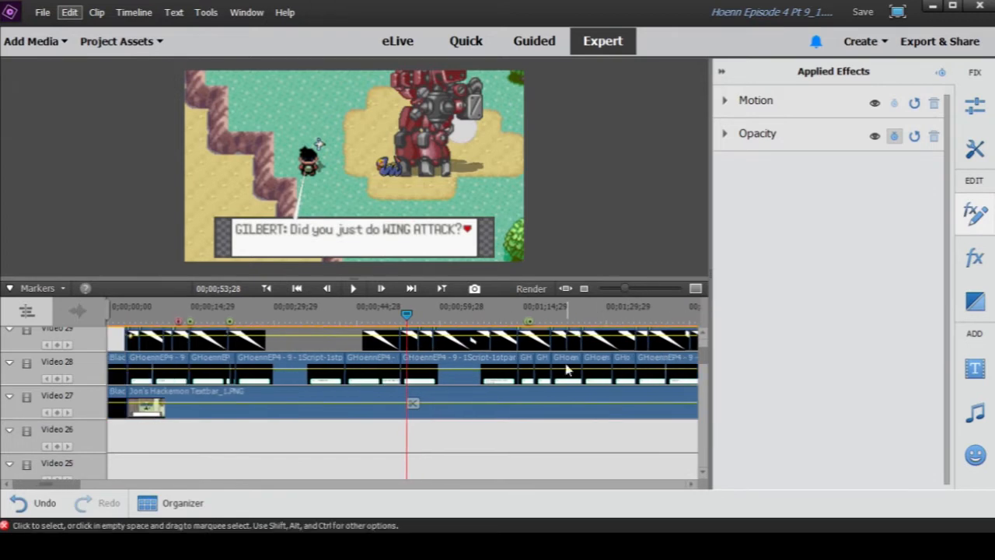
scroll(431, 335, up, 1)
drag(406, 316, 438, 319)
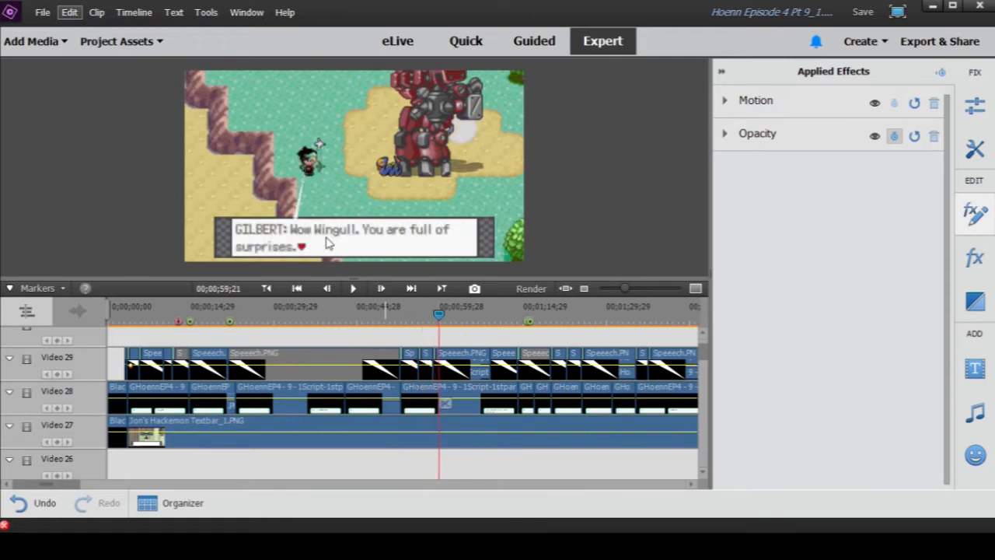
mouse_move(439, 317)
mouse_down()
mouse_move(460, 320)
mouse_move(451, 322)
mouse_up()
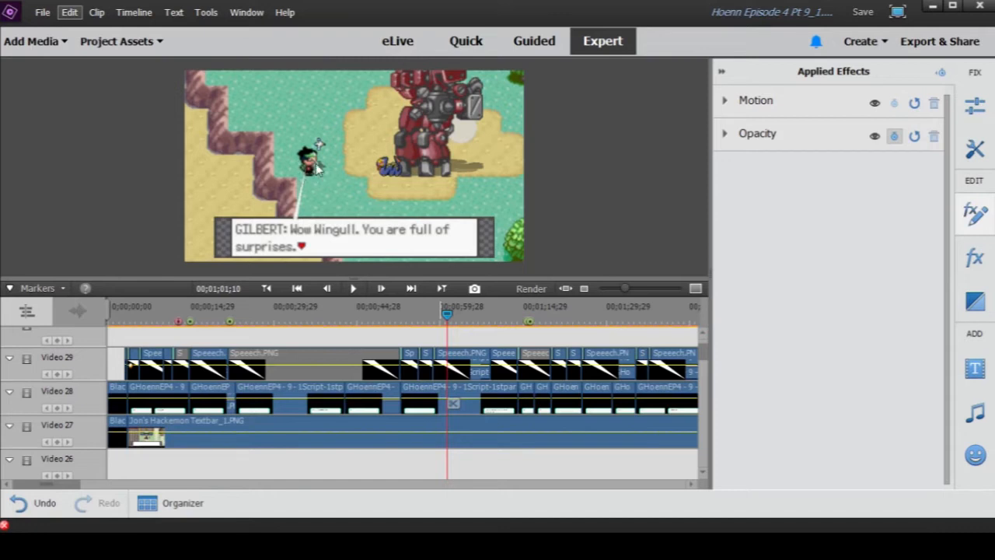
- Scrub in small moves to the completed "Treecko! Taillow! Torchic..." dialogue line at 00;01;04;00
click(447, 321)
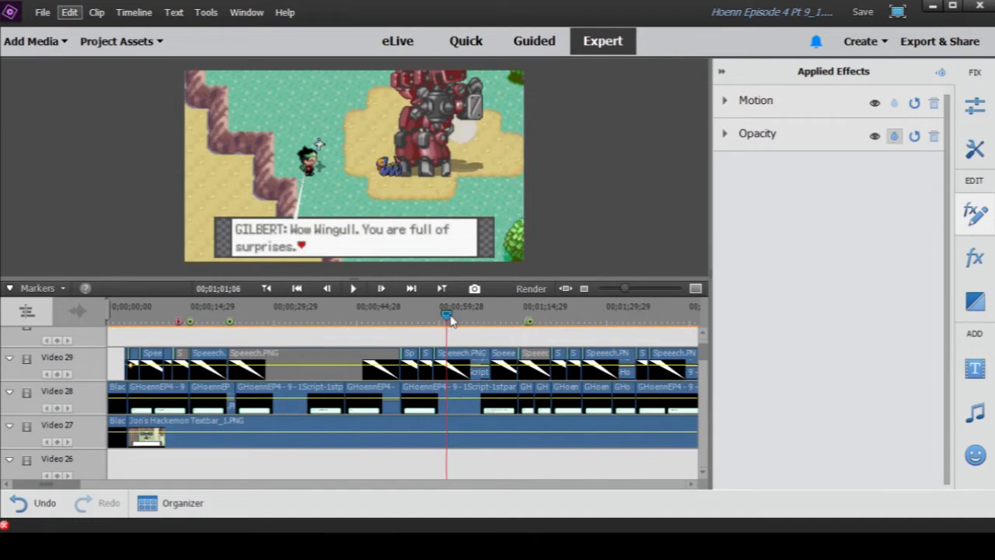
drag(451, 320, 457, 319)
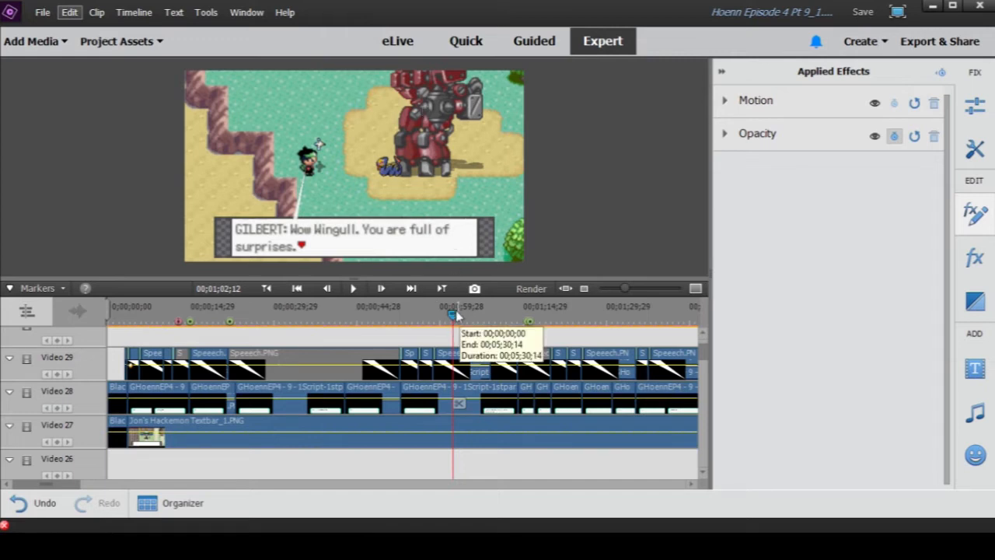
drag(454, 315, 458, 313)
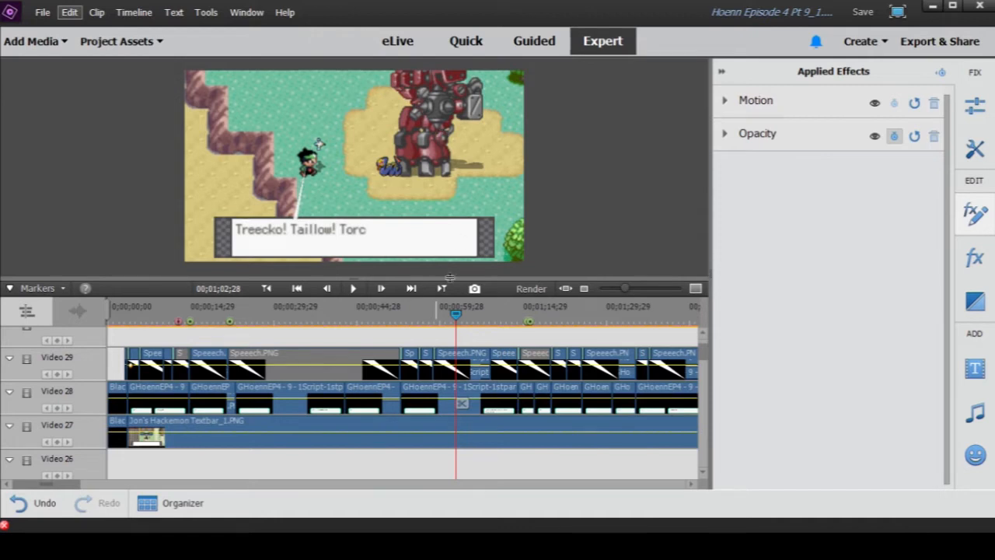
drag(457, 314, 463, 317)
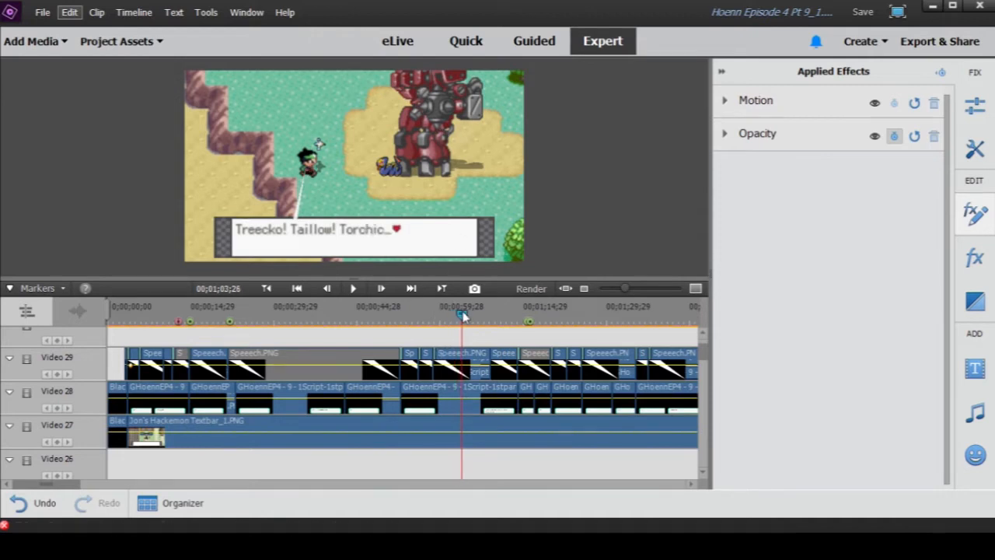
- Bring the Wingull and Robot tracks on Video 3 to 6 into view and play the scene from about 00;01;00;00
scroll(462, 320, down, 5)
scroll(467, 360, down, 10)
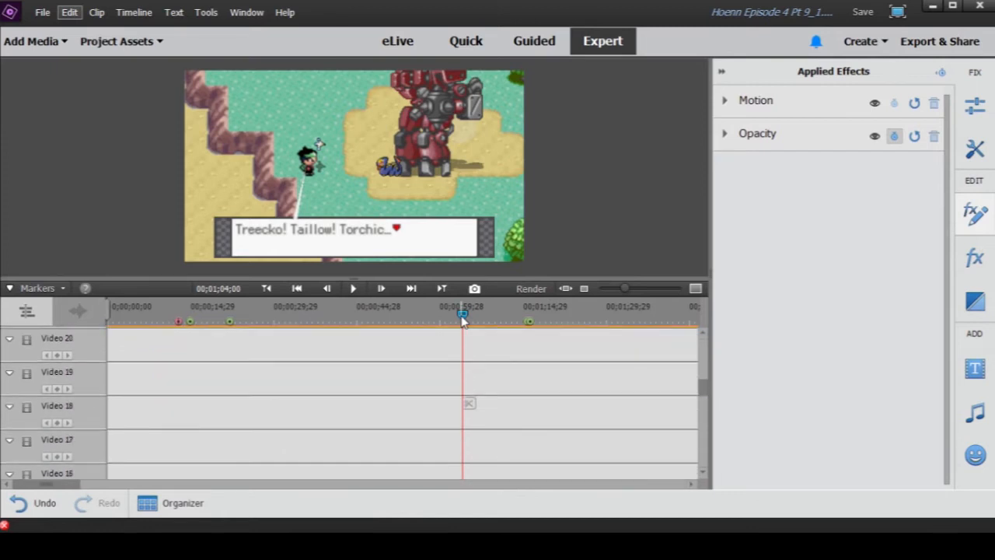
scroll(494, 365, down, 2)
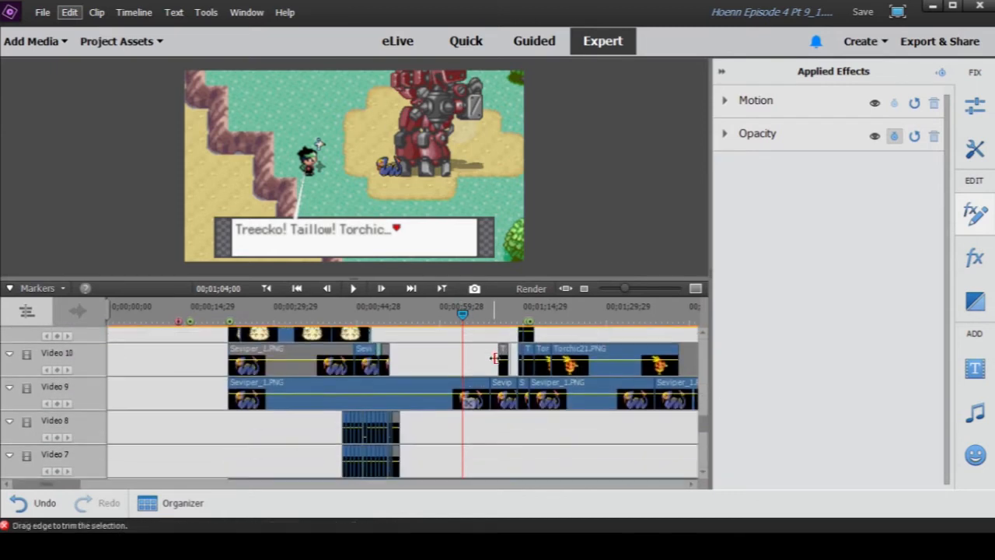
drag(463, 313, 443, 326)
scroll(469, 329, down, 2)
scroll(469, 328, down, 2)
click(354, 289)
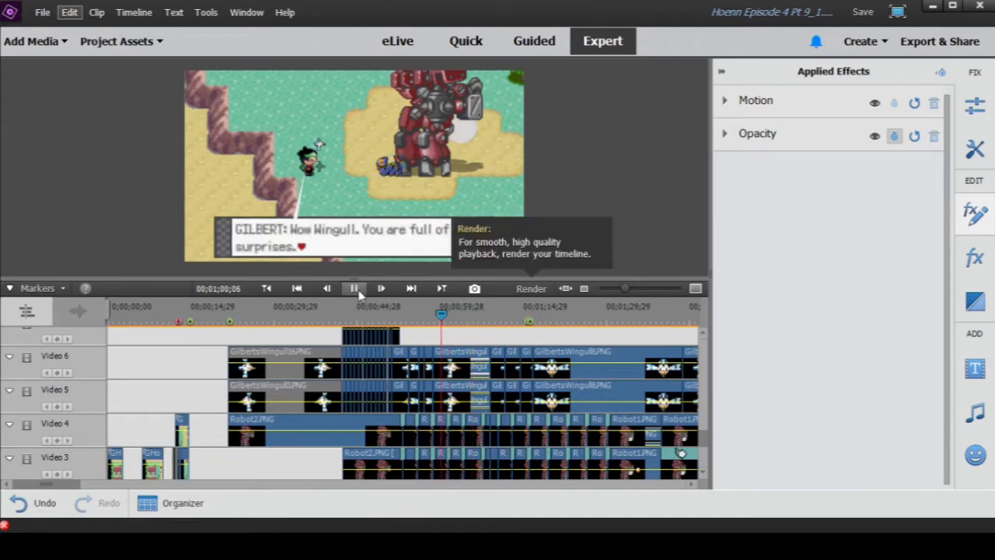
- Scrub to the "Wow. Look at them trying to get out!" dialogue at 00;01;06;26 and play the scene on from there
click(475, 314)
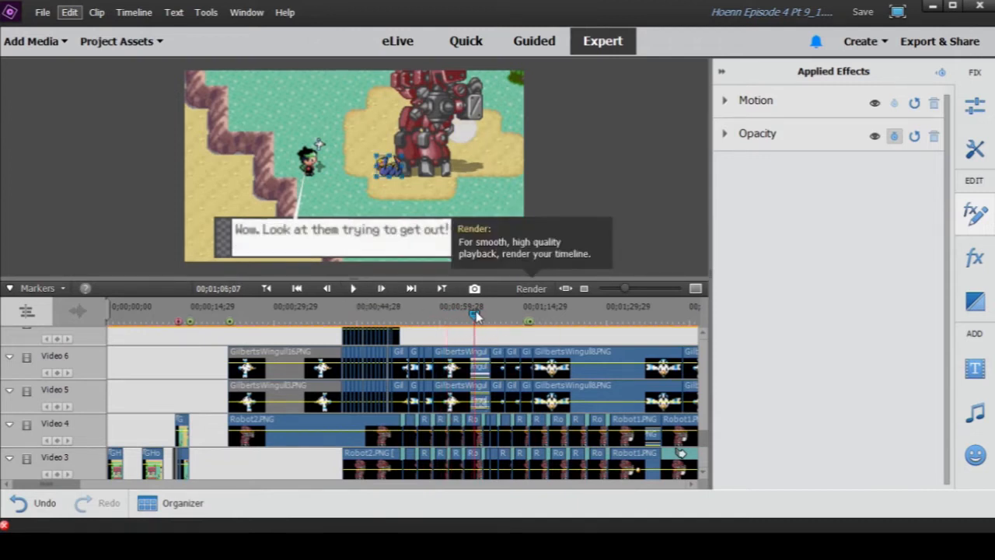
drag(476, 312, 480, 312)
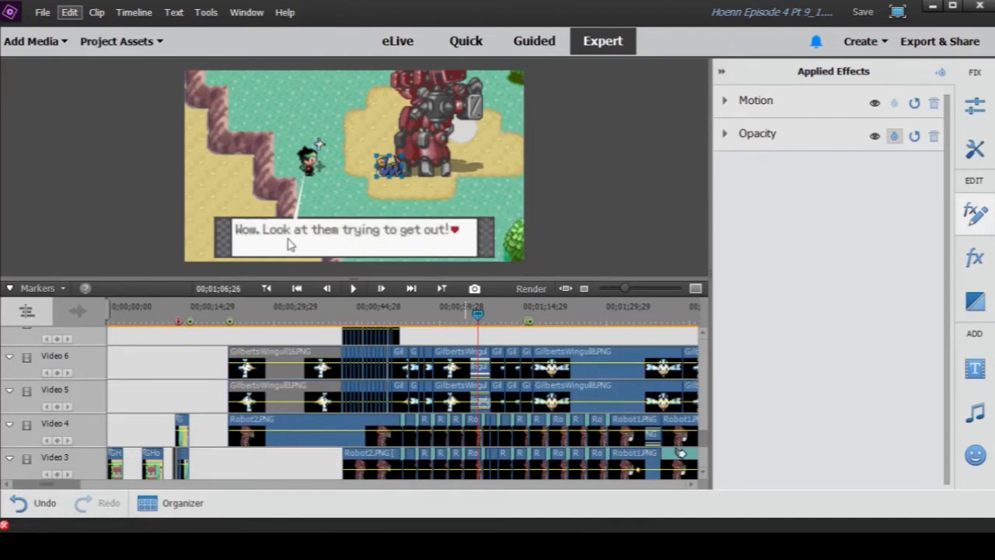
click(354, 288)
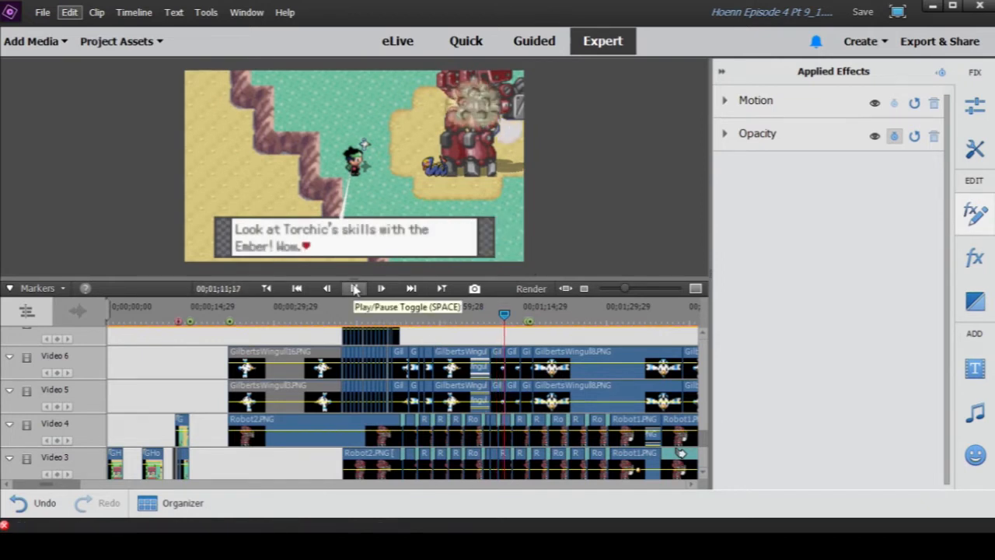
- Bring the explosion and bullet clips on Video 11 to 15 into view and play them from 00;01;09;03 to 00;01;12;27
click(354, 288)
scroll(526, 360, up, 3)
scroll(526, 359, up, 6)
drag(625, 289, 640, 288)
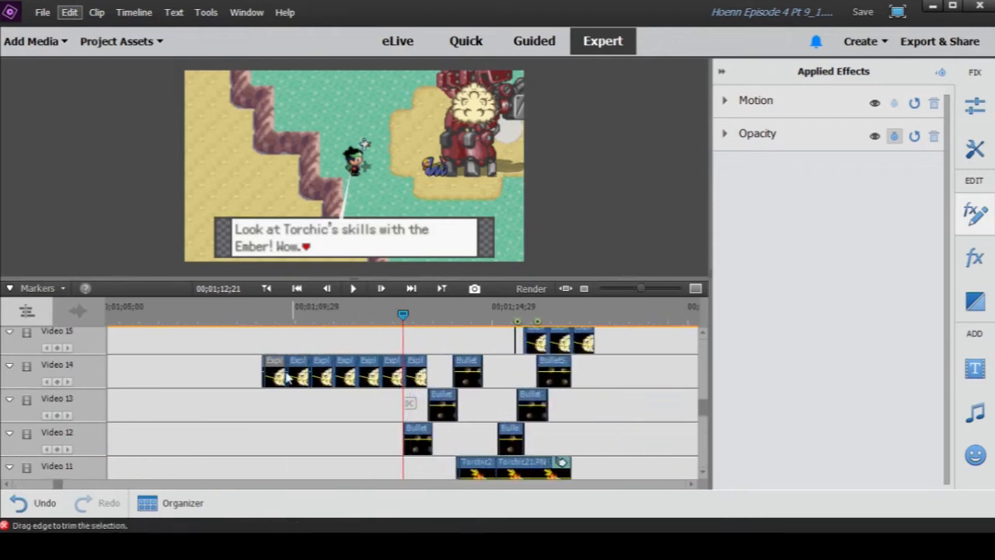
click(261, 317)
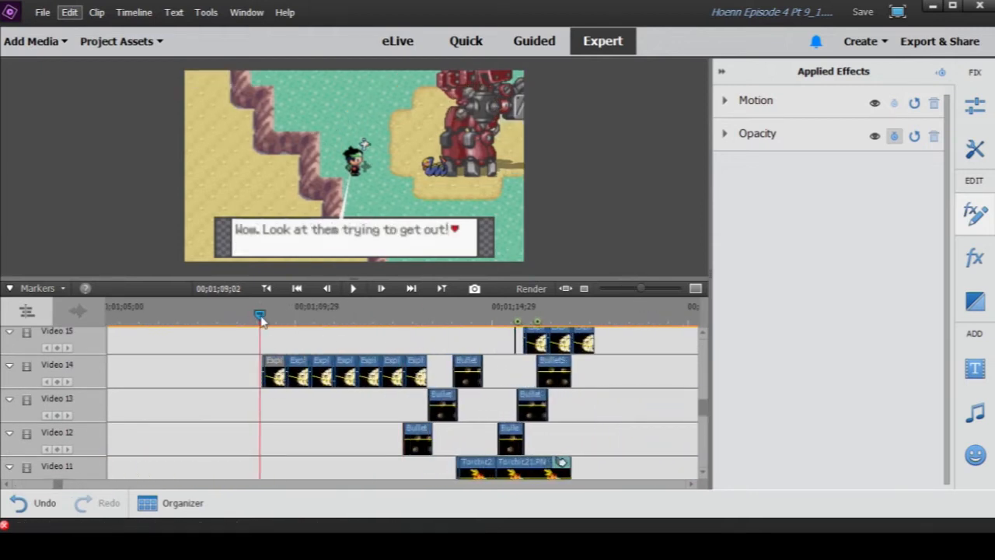
drag(262, 317, 263, 317)
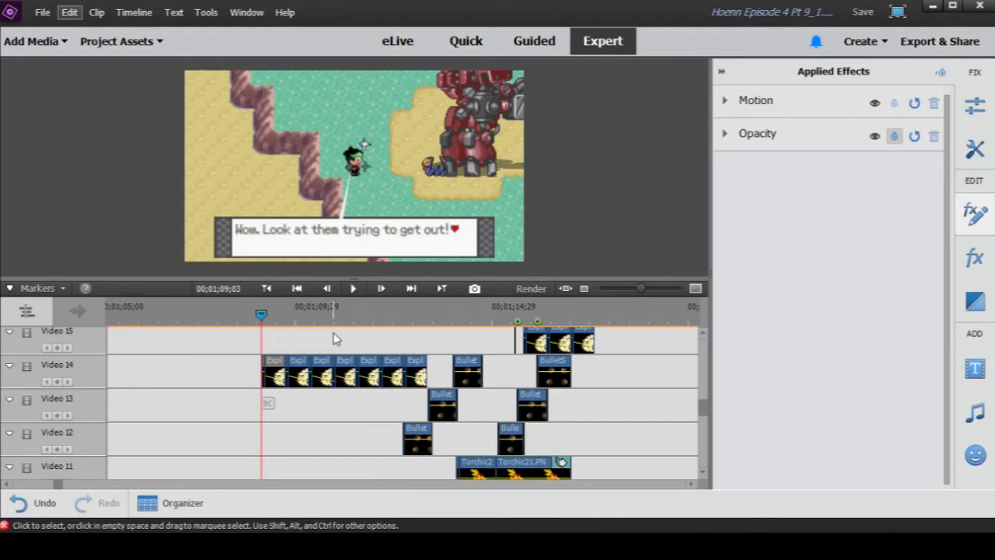
click(353, 288)
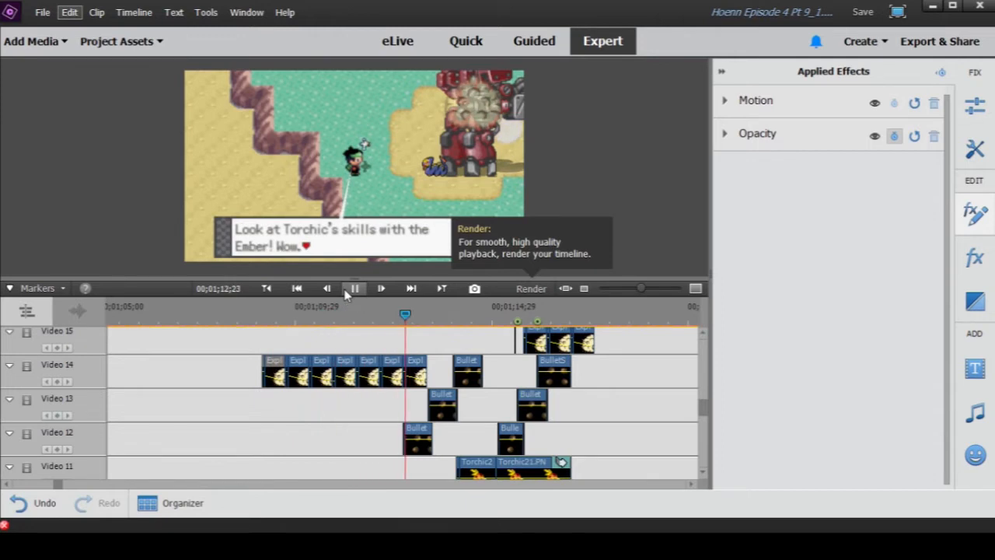
click(351, 289)
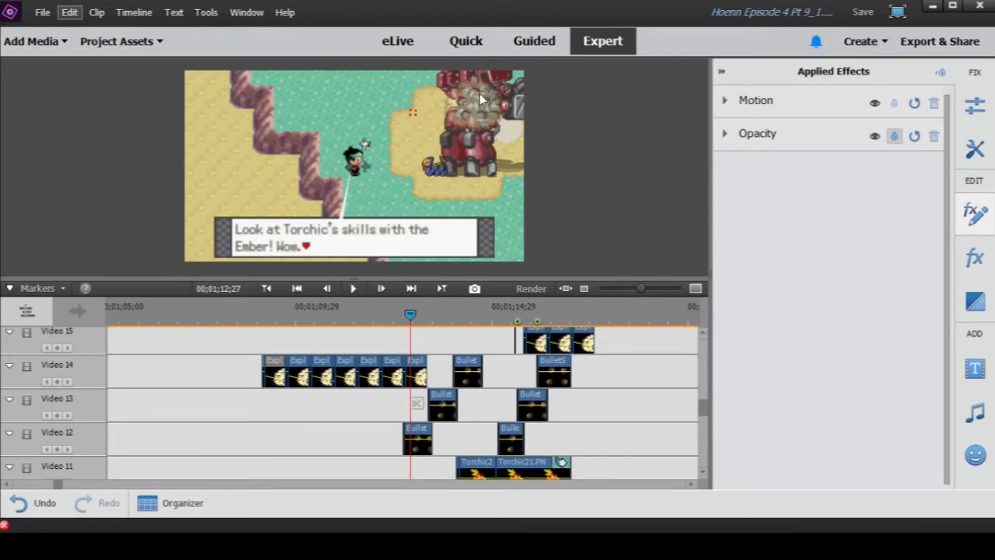
- Return to 00;01;10;04 and replay the Explo3 explosion clips at a closer timeline zoom up to 00;01;13;10
drag(410, 314, 302, 316)
drag(640, 293, 651, 289)
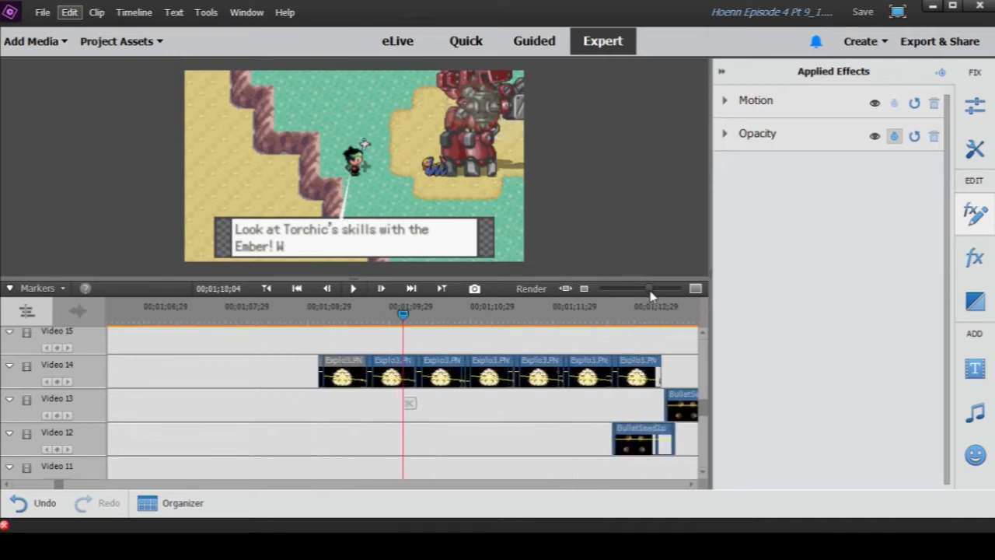
click(354, 289)
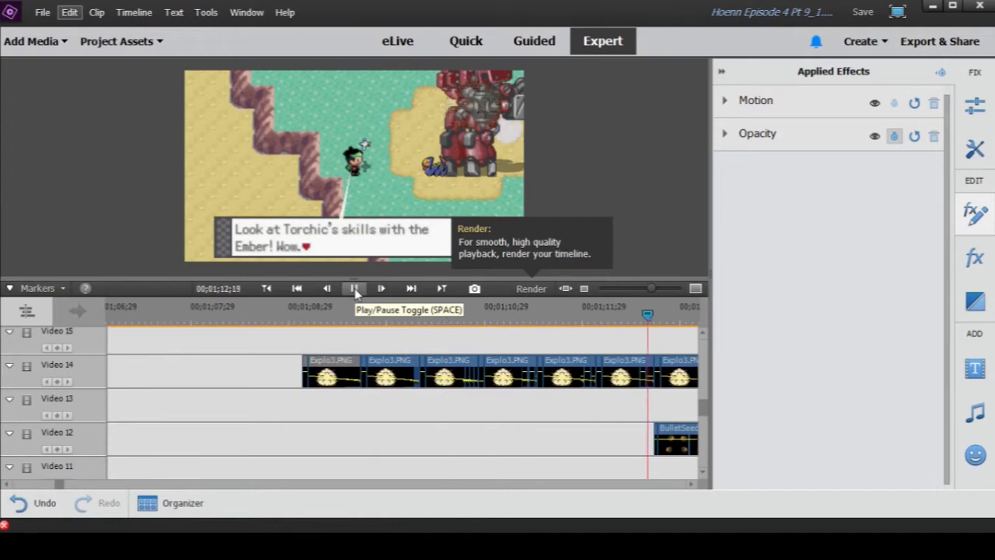
click(354, 289)
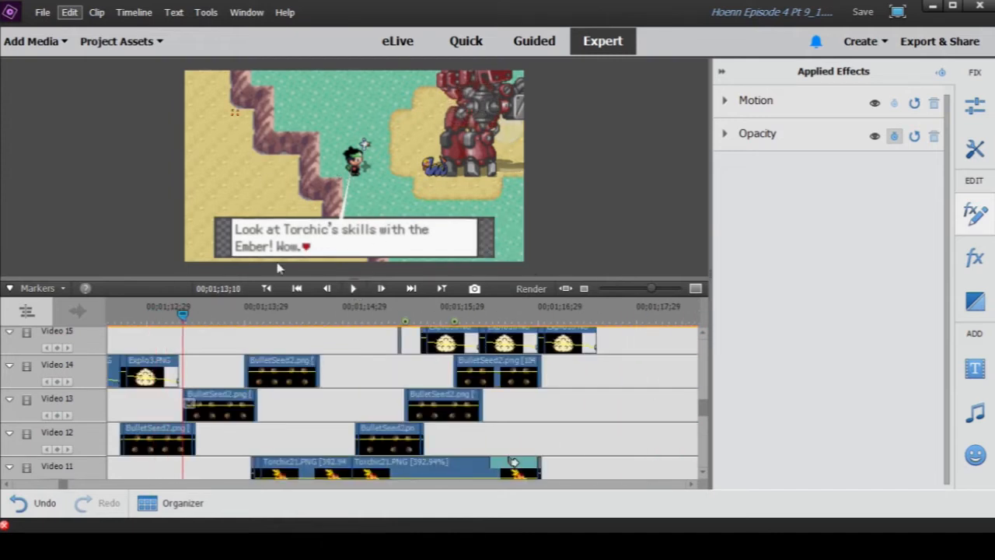
- Examine how the BulletSeed2 clips on Video 12 and 13 line up with the Explo3 clips above and Torchic clips below
click(6, 485)
click(6, 486)
click(7, 485)
click(7, 485)
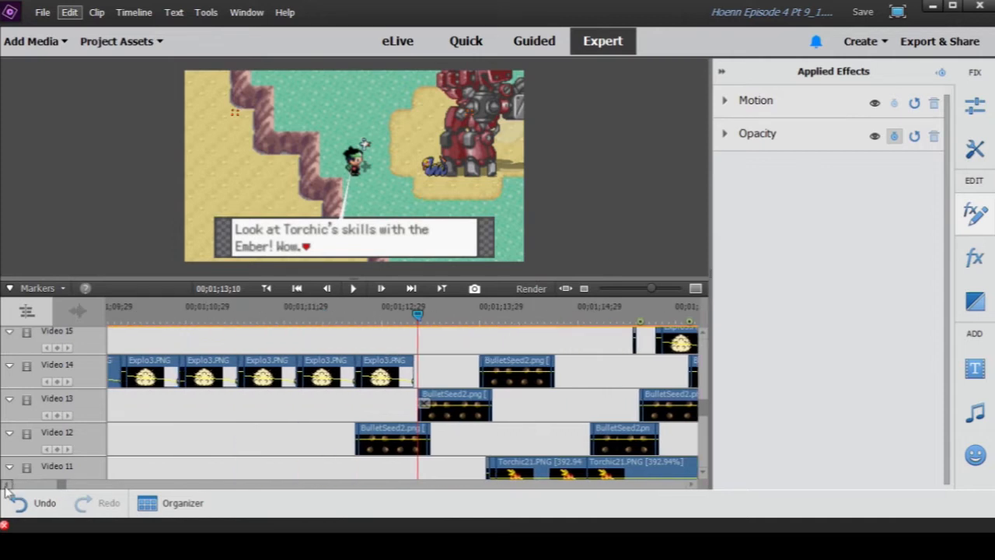
click(6, 486)
scroll(334, 414, down, 3)
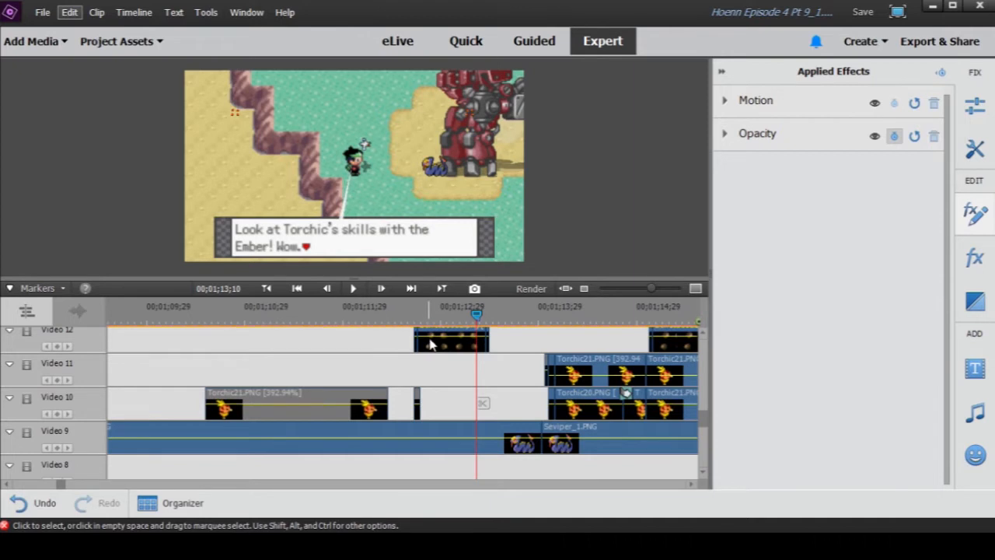
scroll(389, 372, up, 2)
scroll(393, 377, up, 1)
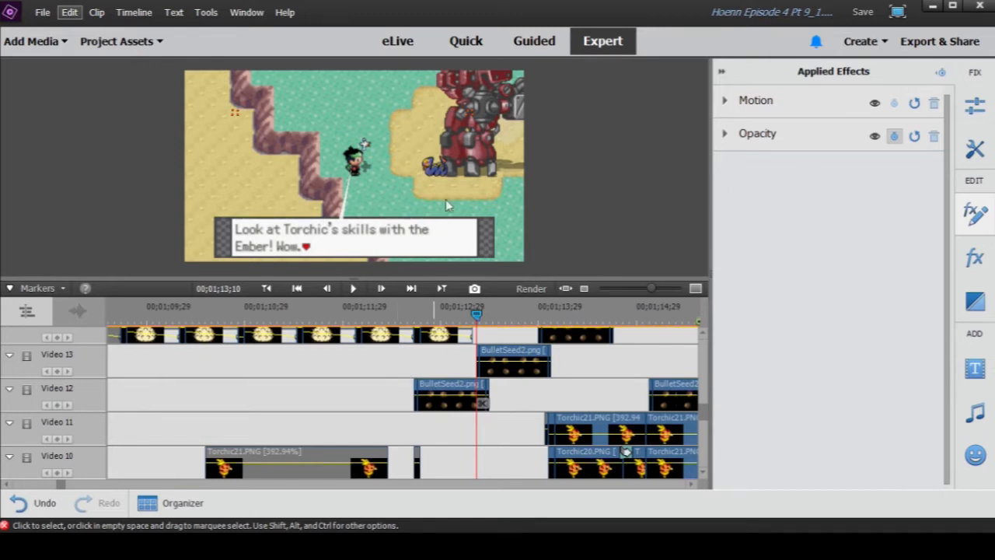
- Return to 00;01;12;21, where the BulletSeed2 clip on Video 12 begins, and check the tracks beneath and above it
click(414, 314)
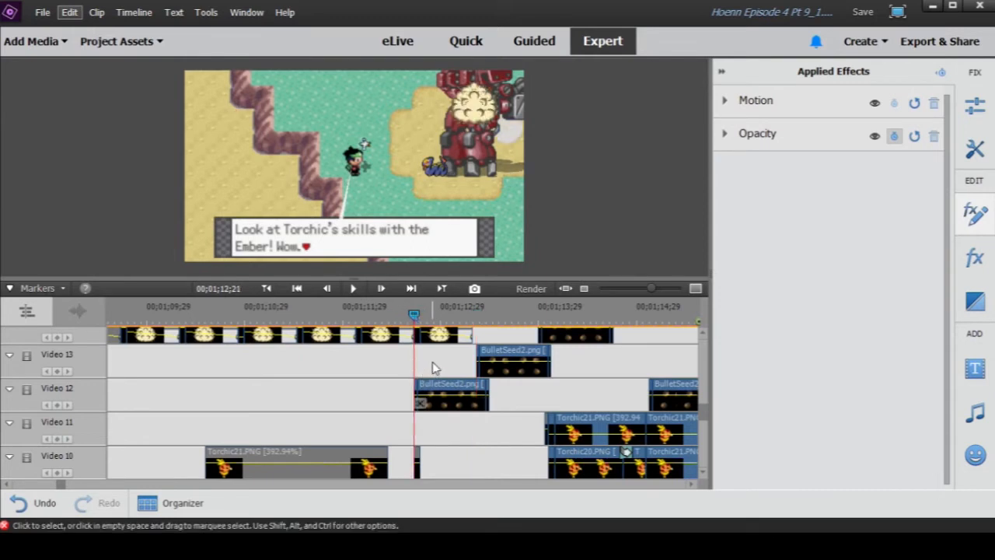
scroll(432, 362, down, 5)
scroll(442, 394, down, 5)
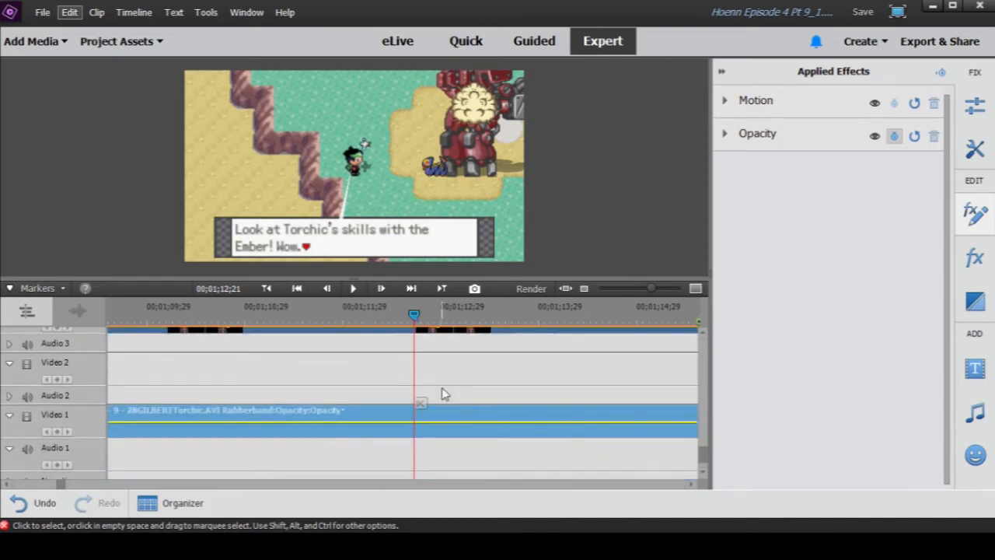
scroll(441, 393, up, 5)
scroll(442, 392, up, 2)
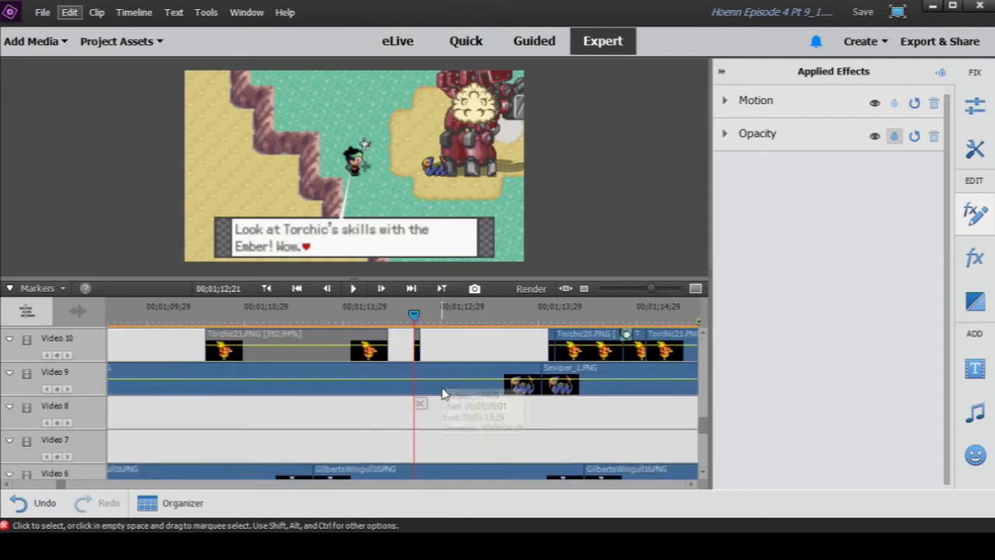
scroll(443, 395, up, 4)
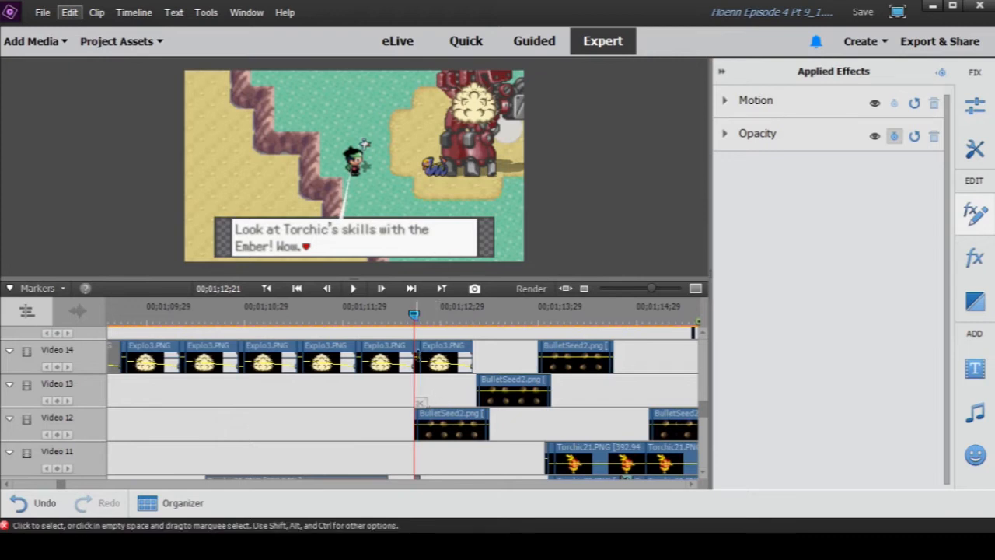
- Inspect the Video 12 BulletSeed2 clip at a closer timeline zoom, comparing the bullets' position at 00;01;12;21, 00;01;13;13 and 00;01;12;22
drag(651, 290, 668, 299)
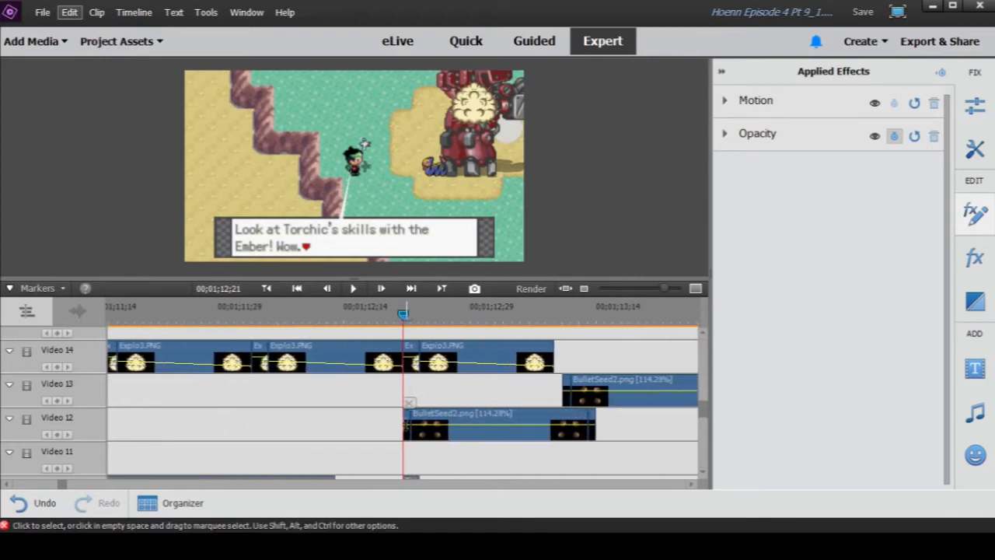
click(406, 428)
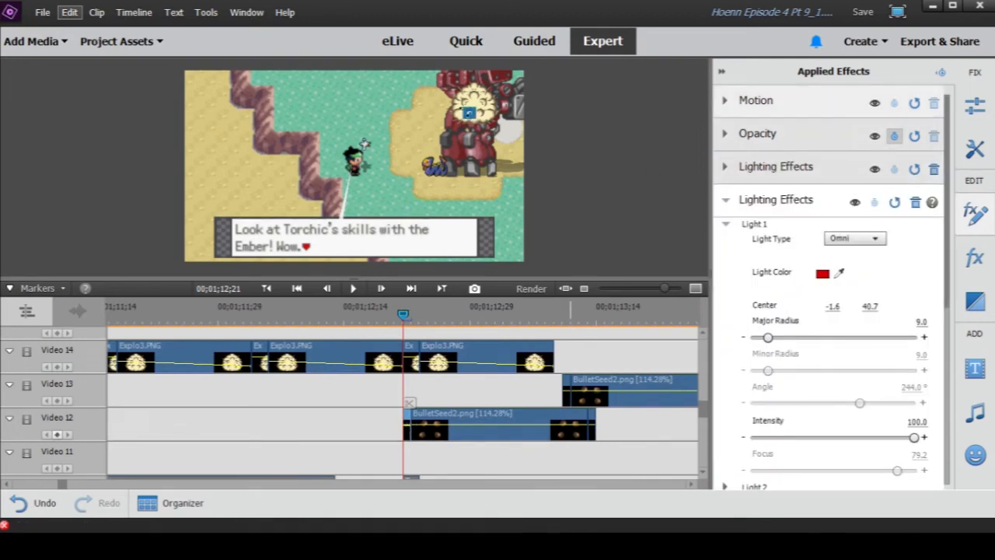
click(588, 317)
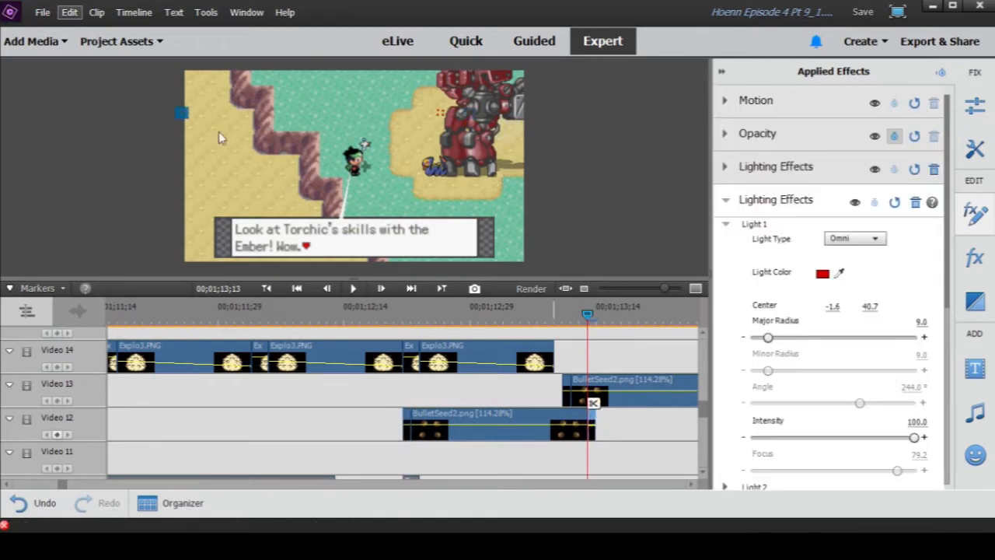
click(412, 313)
click(426, 427)
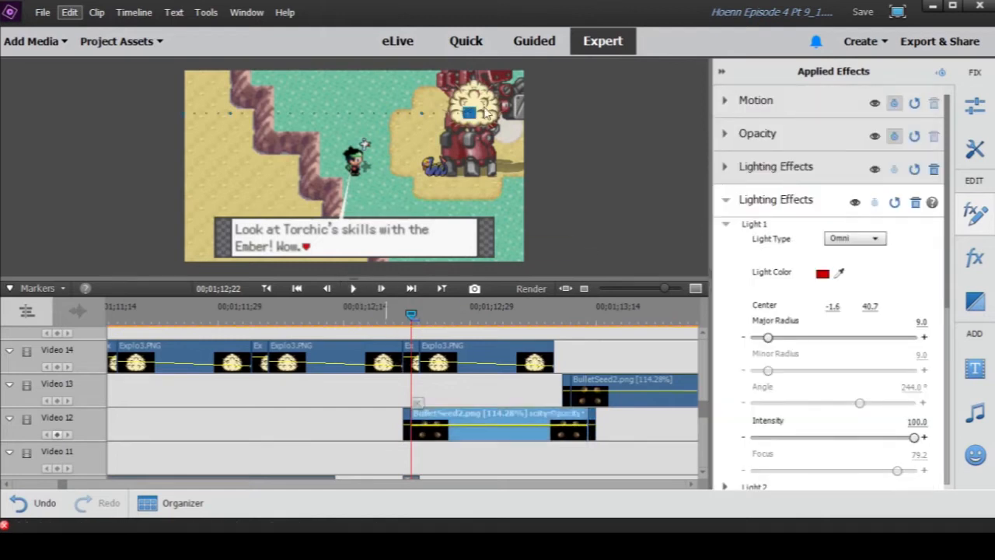
- Play the staggered BulletSeed2 clips up to 00;01;14;19, and replay them from 00;01;12;19 to 00;01;14;17 at a wider zoom
click(353, 288)
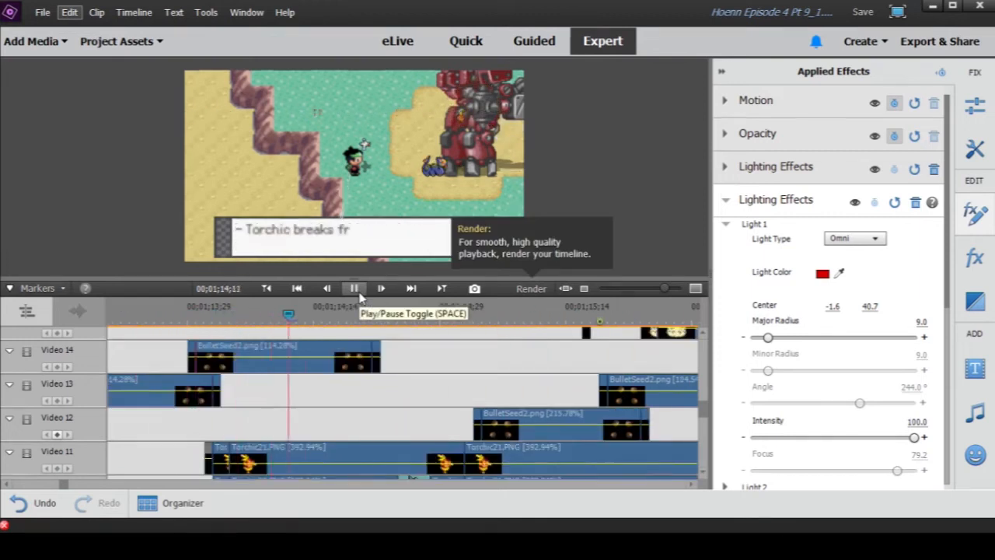
click(354, 289)
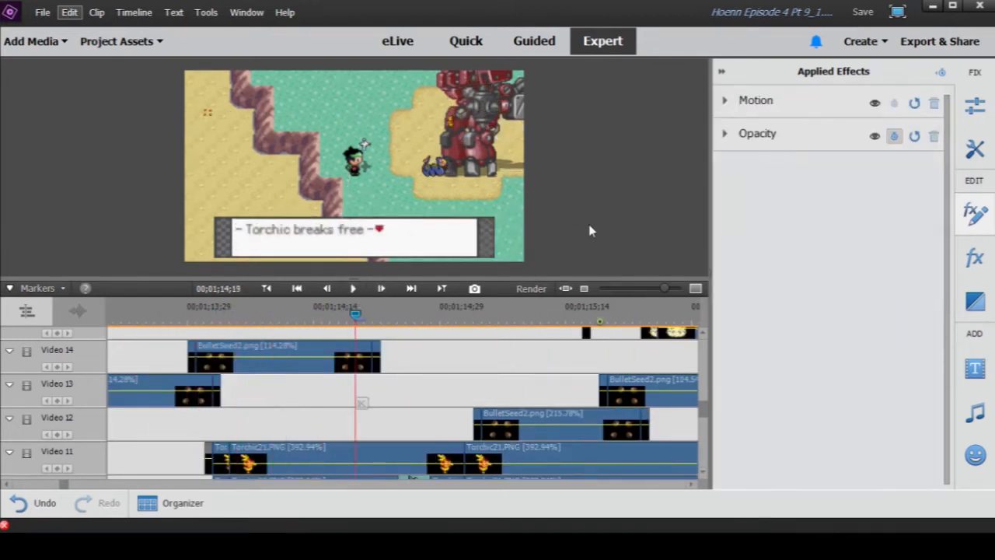
drag(661, 289, 655, 289)
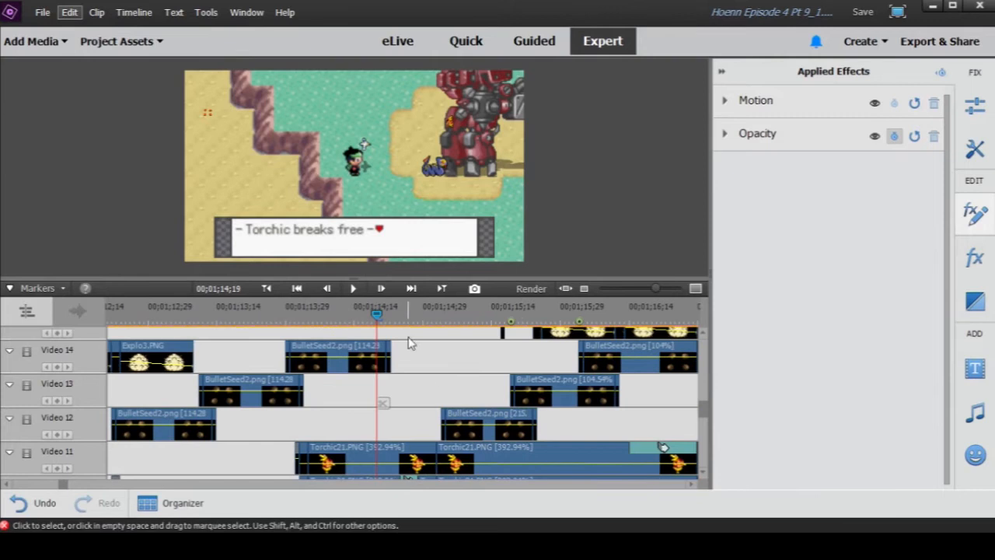
scroll(406, 340, up, 3)
scroll(427, 349, down, 1)
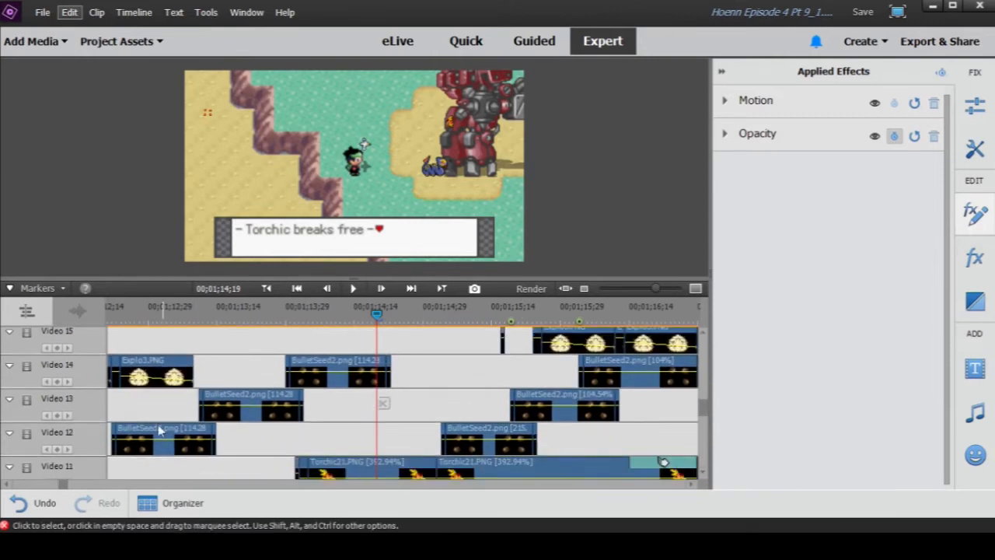
click(8, 485)
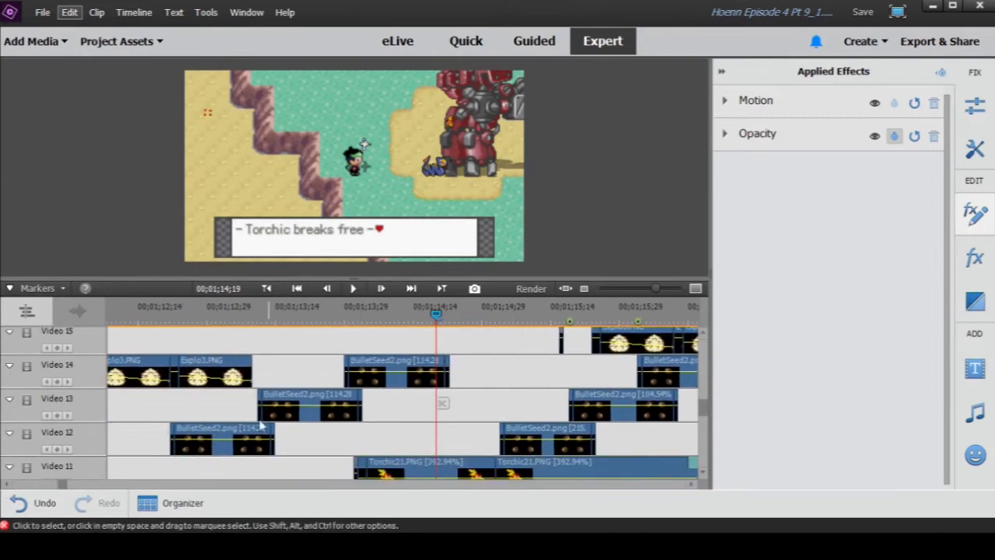
click(162, 313)
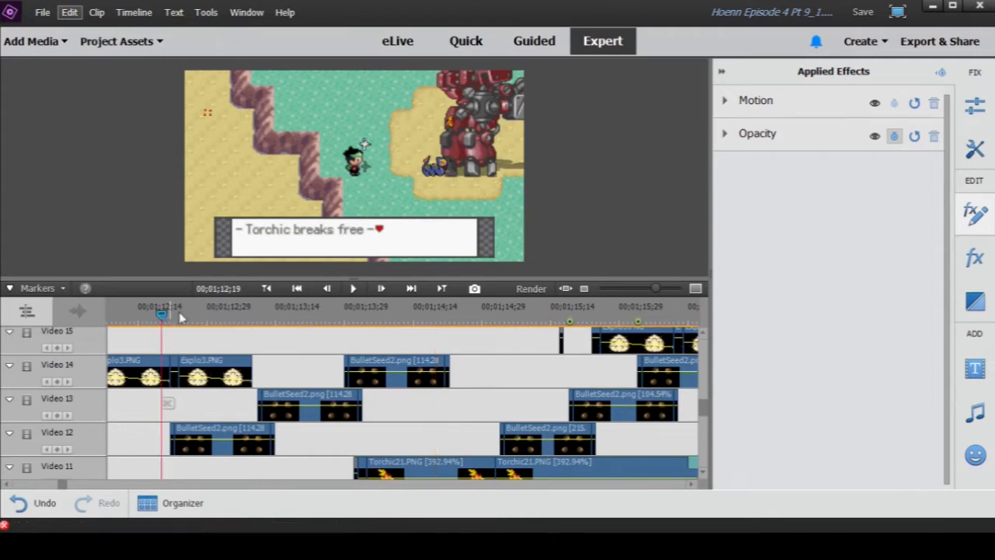
click(354, 288)
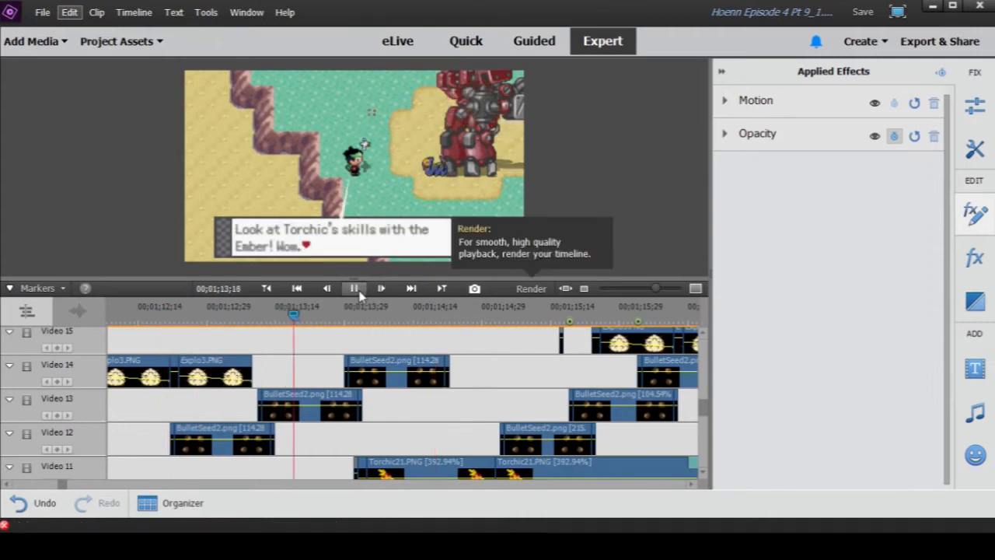
click(355, 289)
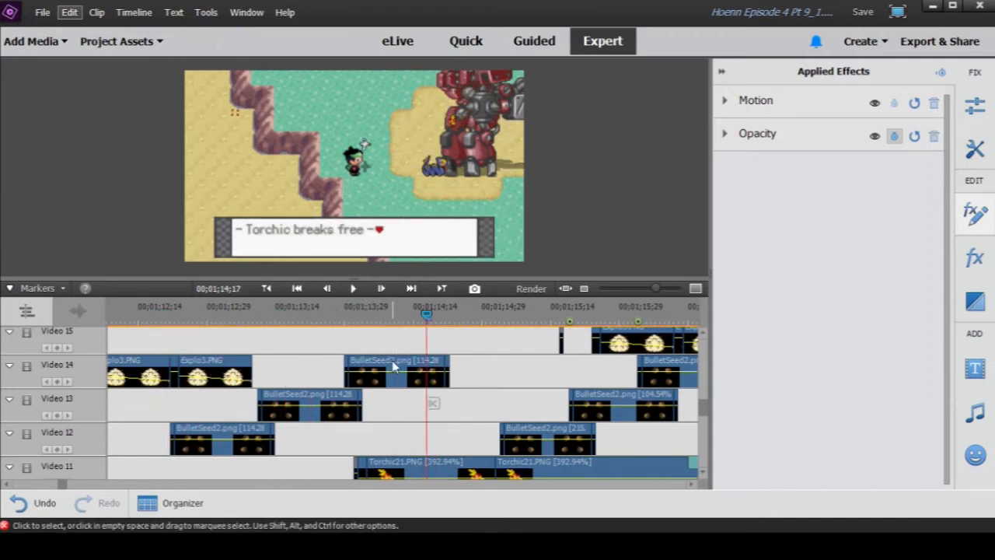
- Bring the Torchic clips on Video 10 and 11 into view and save the project
scroll(439, 380, down, 3)
scroll(440, 380, down, 2)
scroll(440, 379, up, 4)
scroll(439, 379, down, 1)
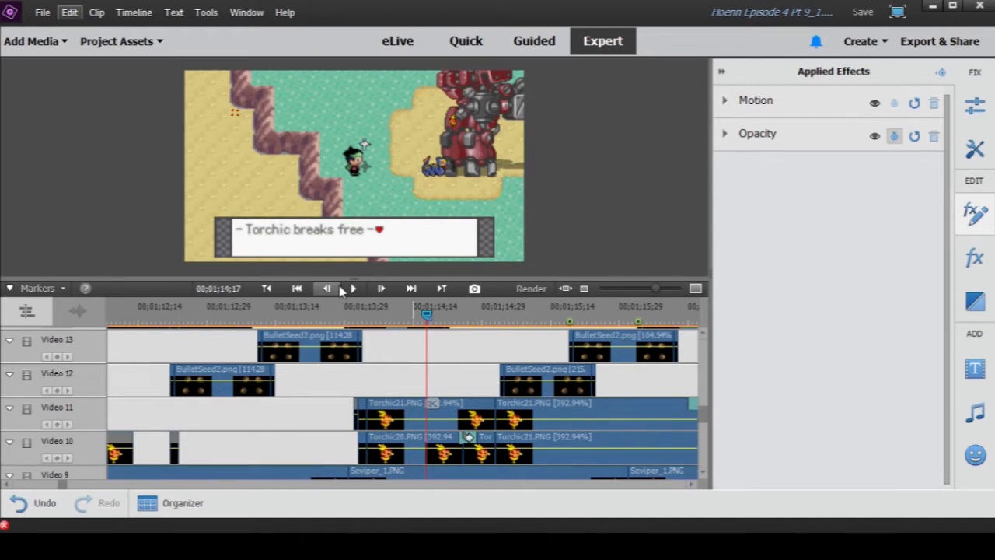
key(ctrl+s)
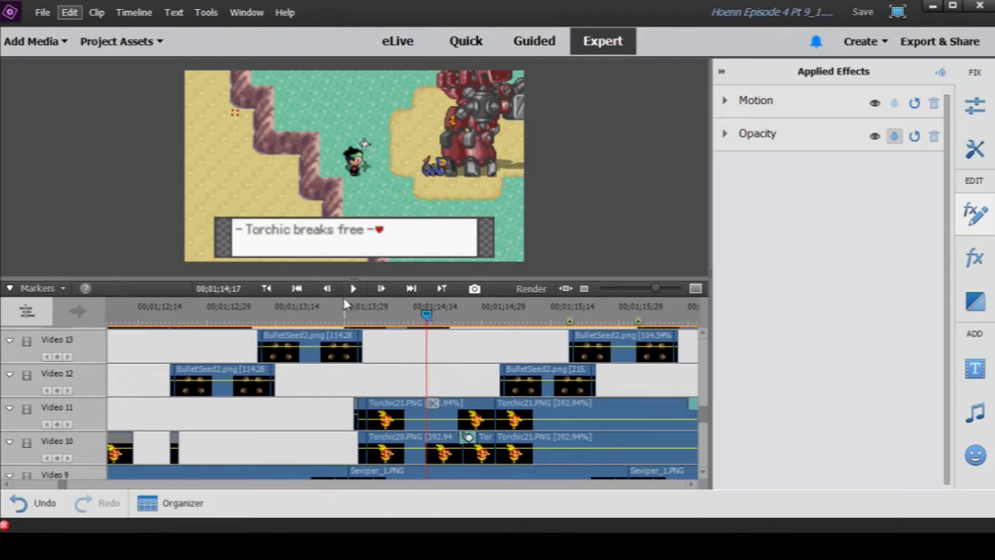
- Play Torchic's escape up to 00;01;15;16 and review the Wingull, Robot and BulletSeed2 clips around it at a wider zoom
click(354, 289)
click(354, 288)
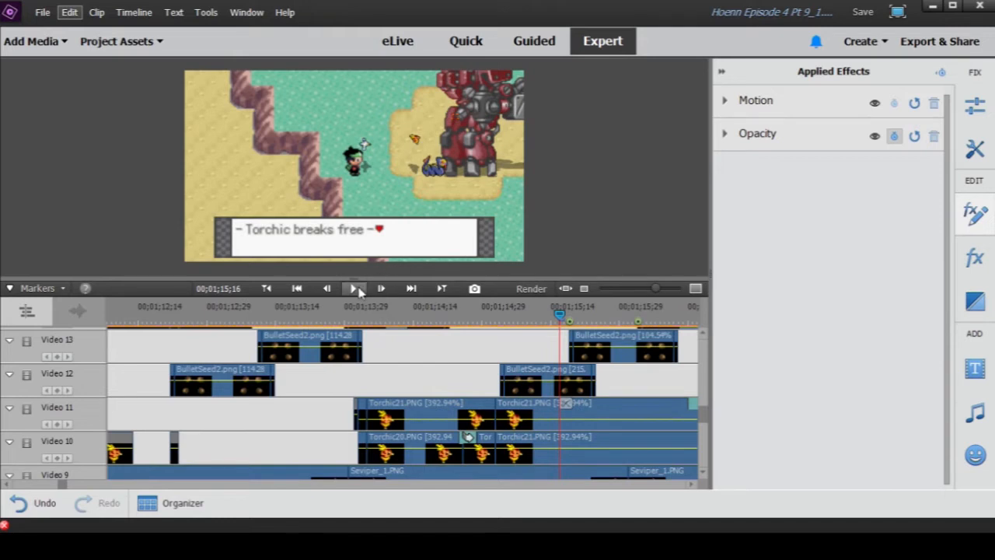
drag(657, 288, 648, 289)
scroll(536, 386, down, 5)
scroll(536, 386, down, 5)
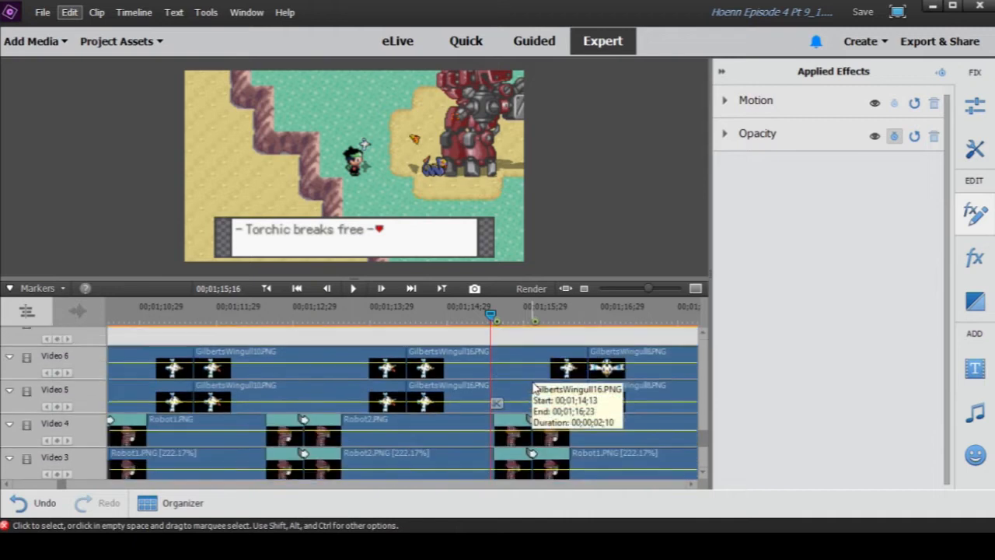
scroll(536, 386, up, 10)
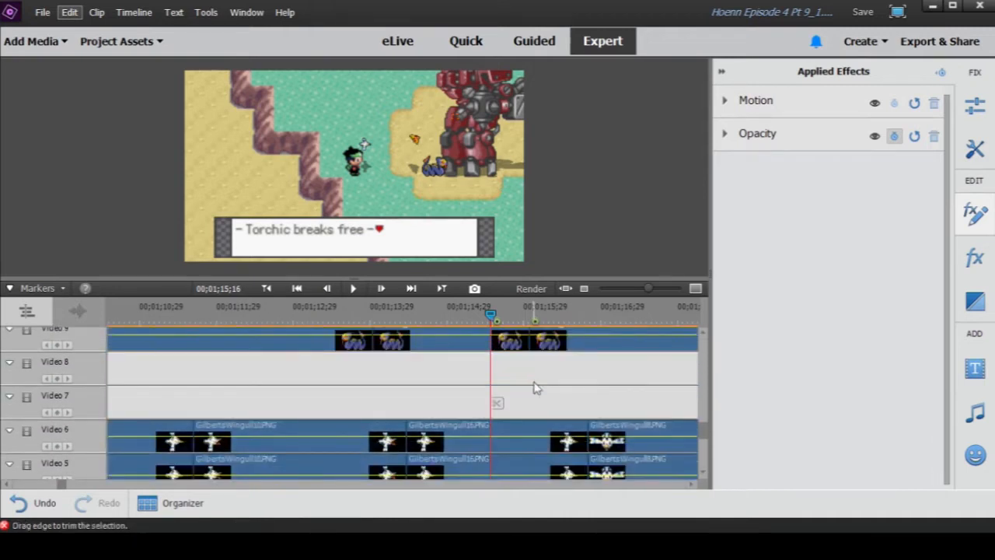
scroll(536, 386, up, 2)
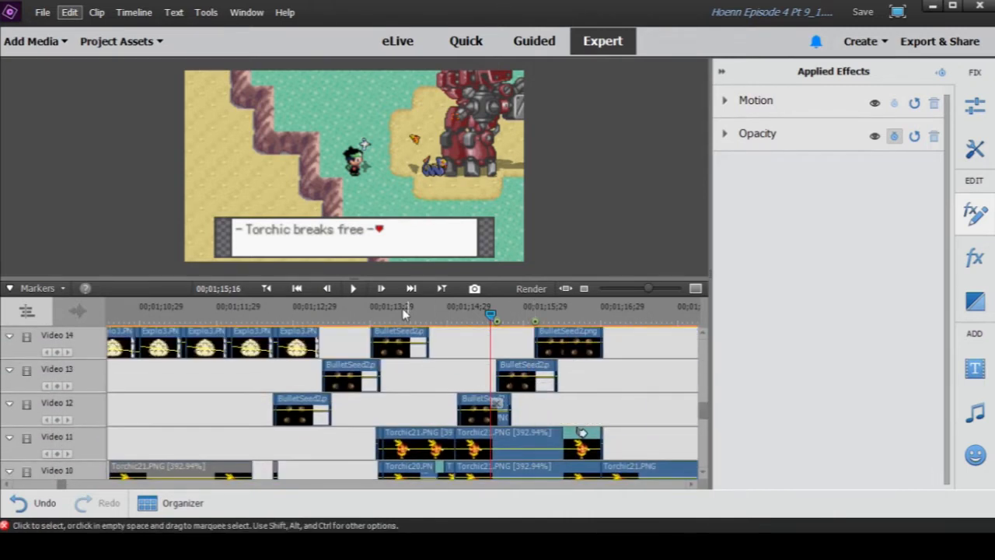
- Play Torchic's landing up to 00;01;17;22 and scrub back to 00;01;17;02 at a wider timeline zoom
click(356, 289)
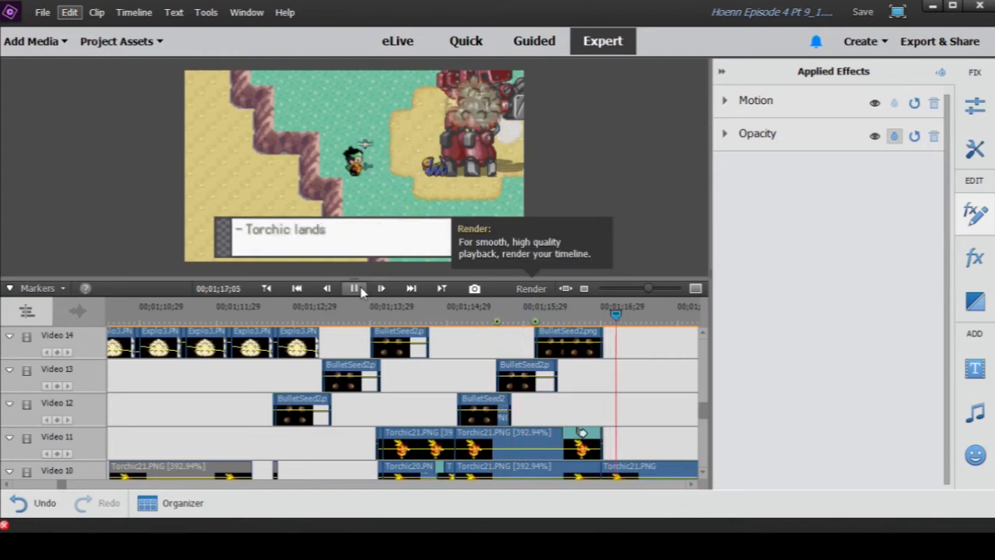
click(363, 292)
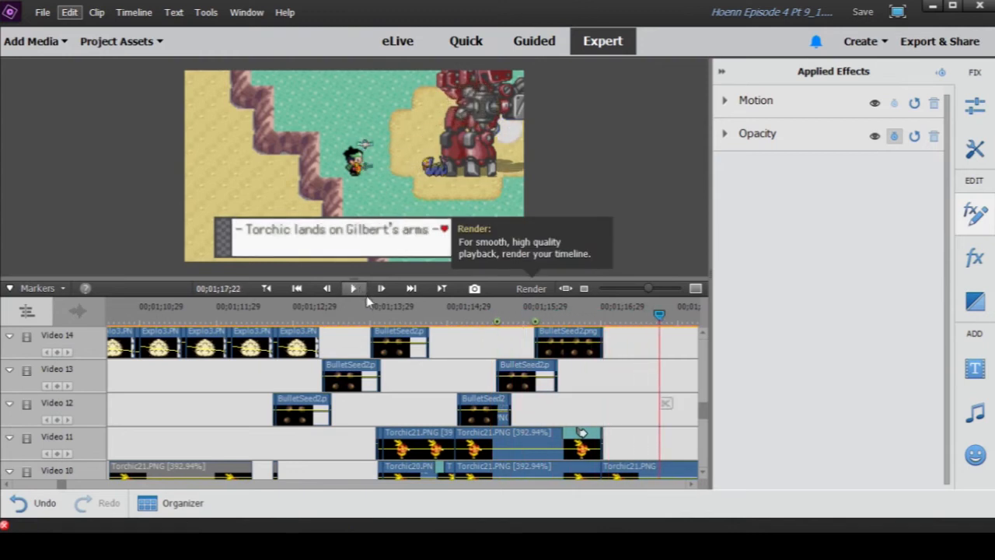
drag(412, 315, 610, 337)
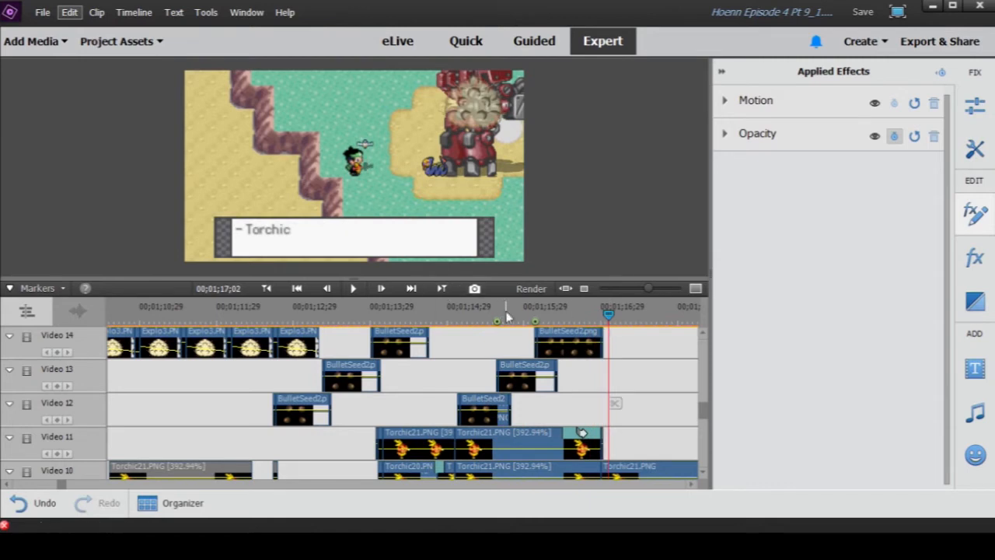
drag(649, 290, 642, 290)
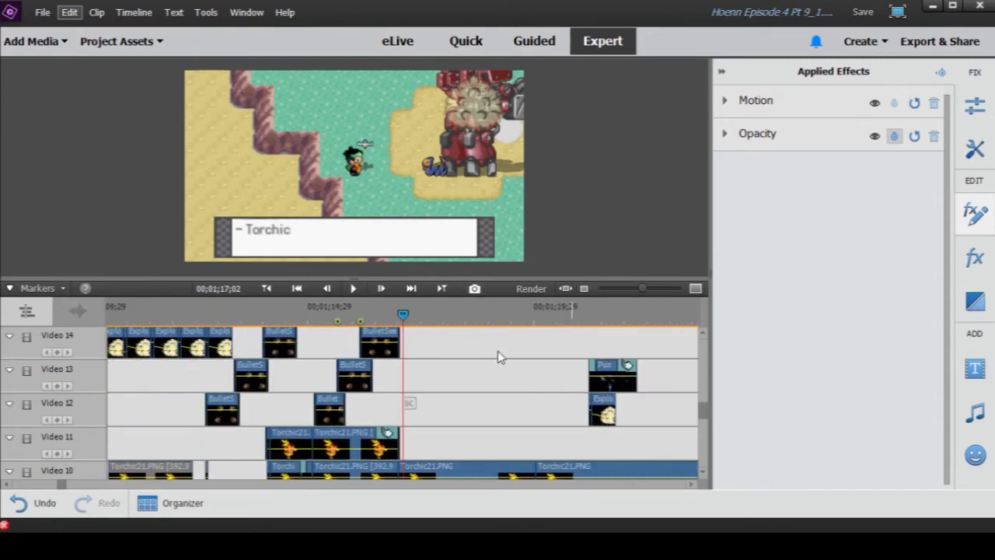
- Play the scene from 00;01;17;02 through the "GILBERT: Torchic!!" dialogue to 00;01;22;10
click(353, 288)
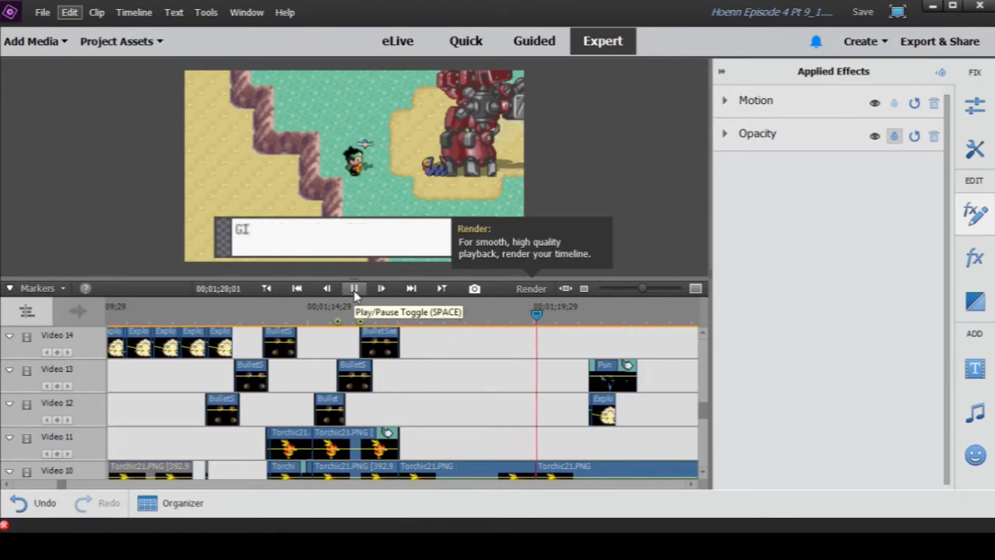
click(354, 289)
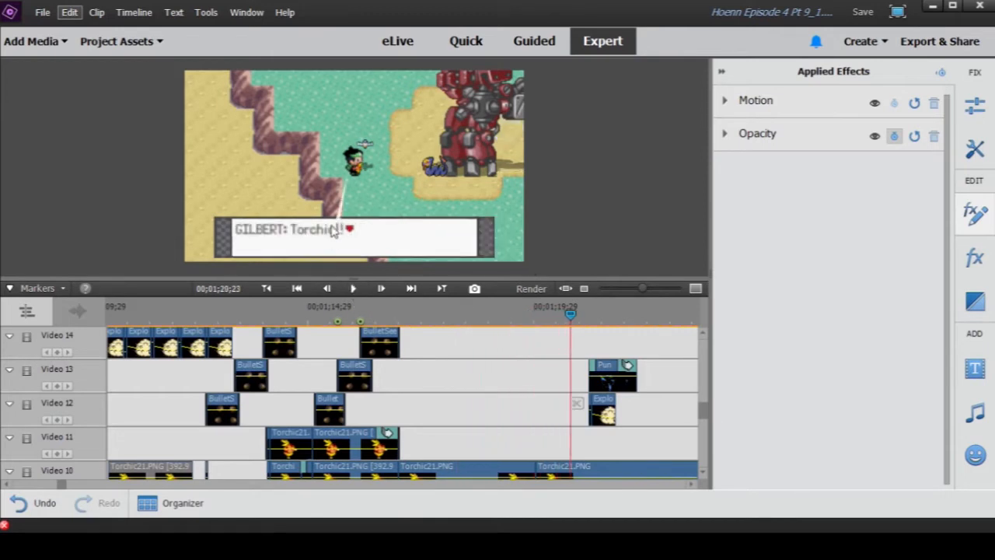
click(353, 289)
click(354, 289)
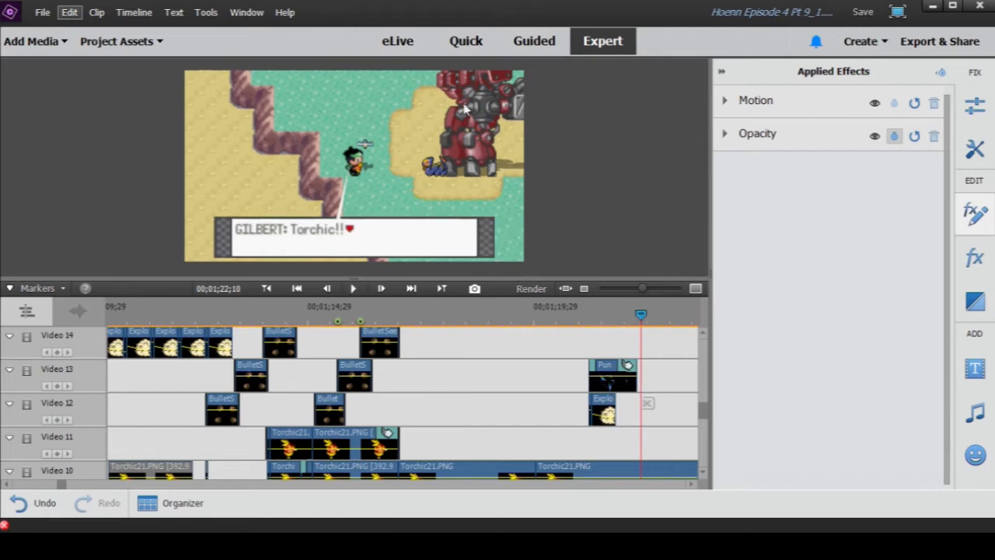
- Widen the timeline view and play the following Torchic and Gilbert dialogue from 00;01;22;10 to 00;01;26;19
click(637, 290)
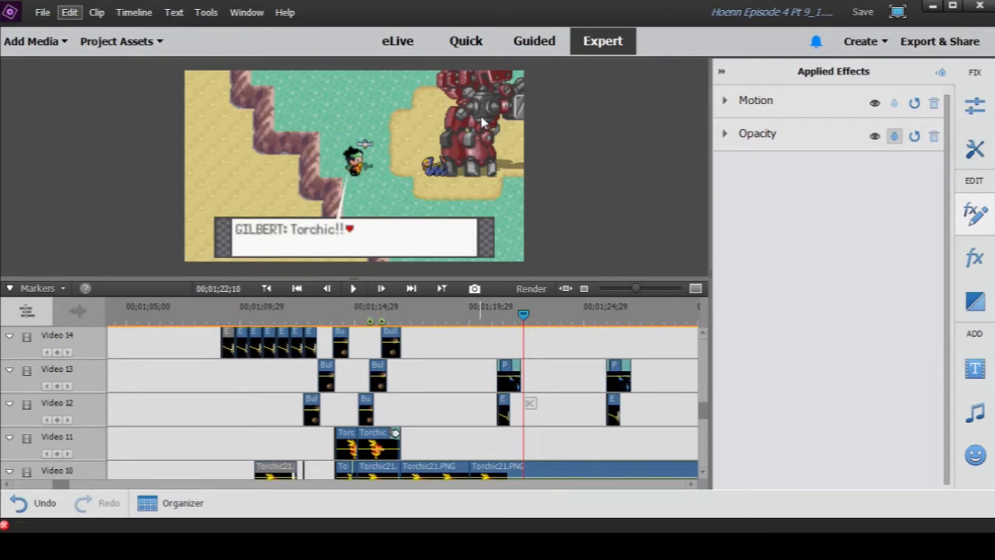
click(354, 290)
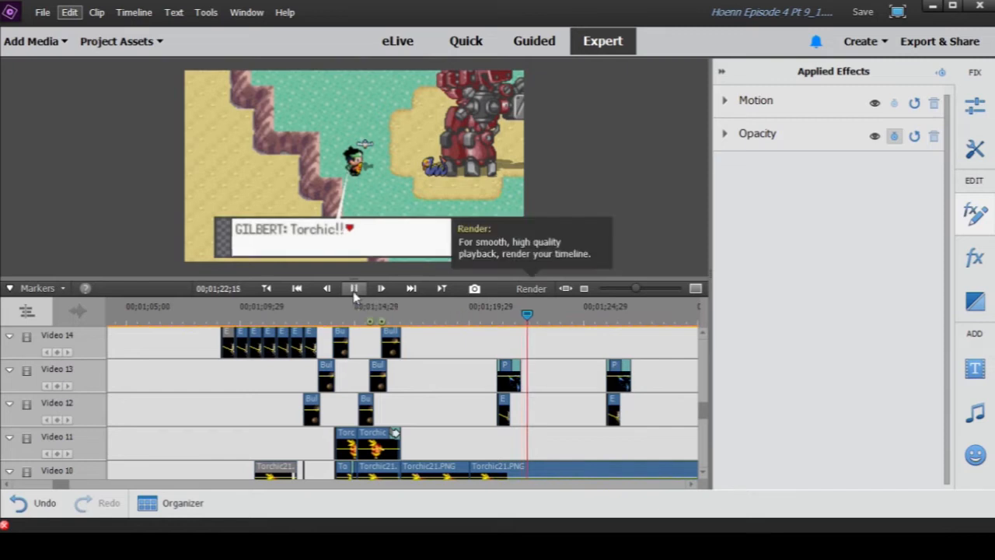
click(354, 290)
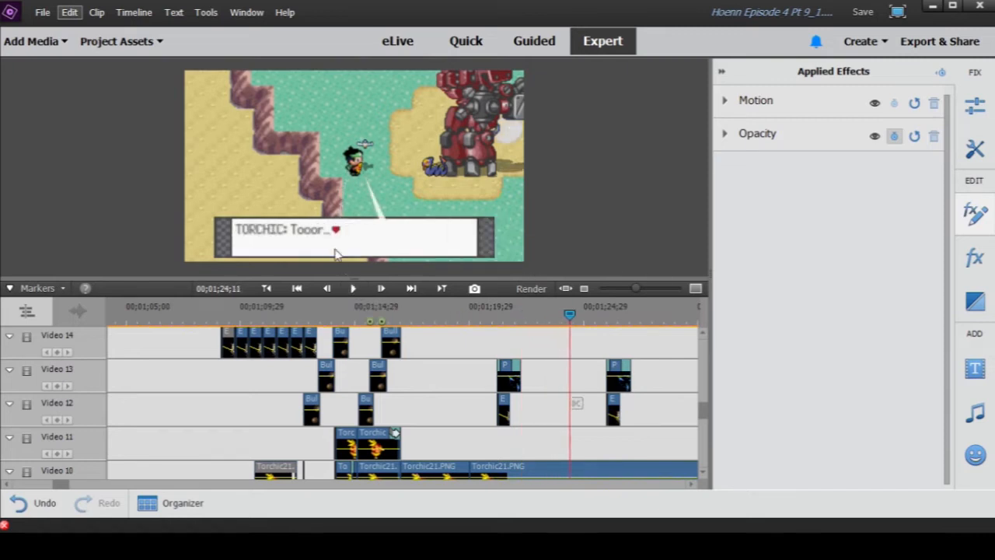
click(353, 289)
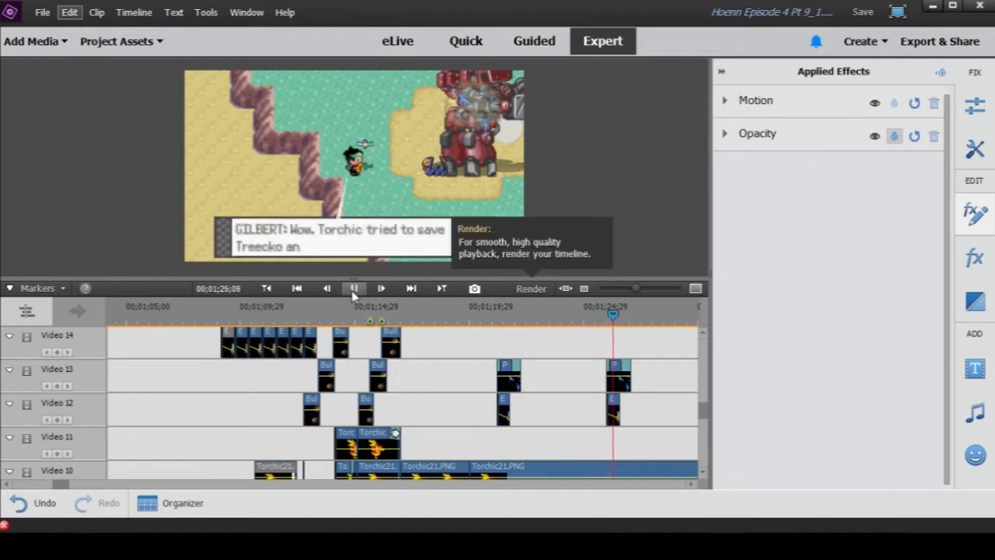
click(354, 290)
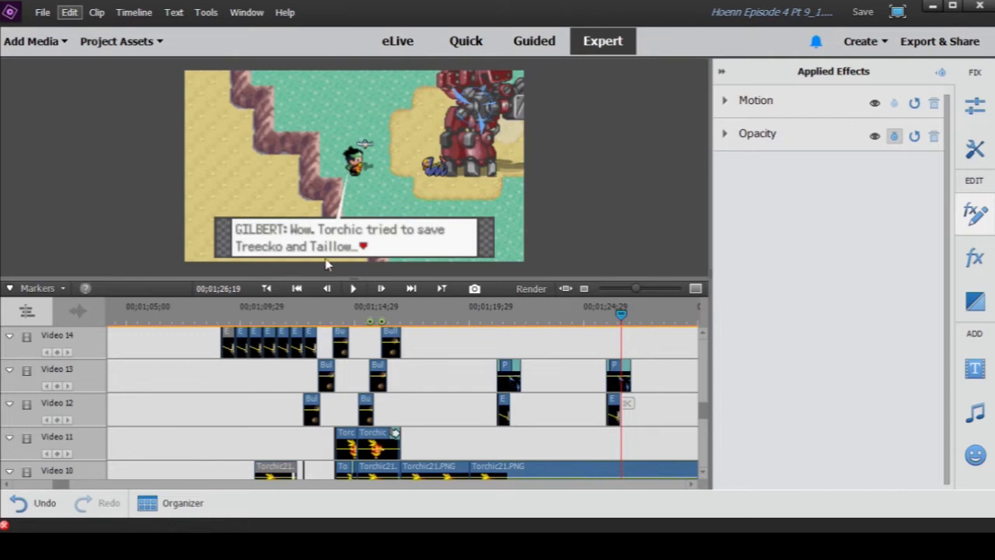
- Review the Torchic, Seviper and Wingull tracks around 00;01;26;19 at a wider timeline zoom
drag(637, 289, 630, 292)
scroll(586, 347, down, 3)
scroll(586, 350, down, 5)
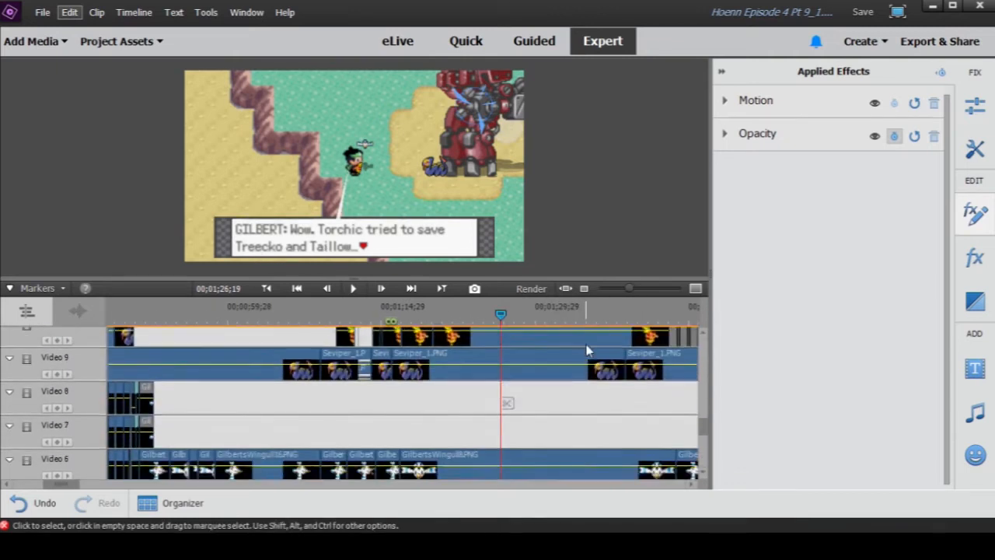
scroll(585, 350, down, 3)
scroll(586, 350, up, 6)
scroll(585, 350, up, 5)
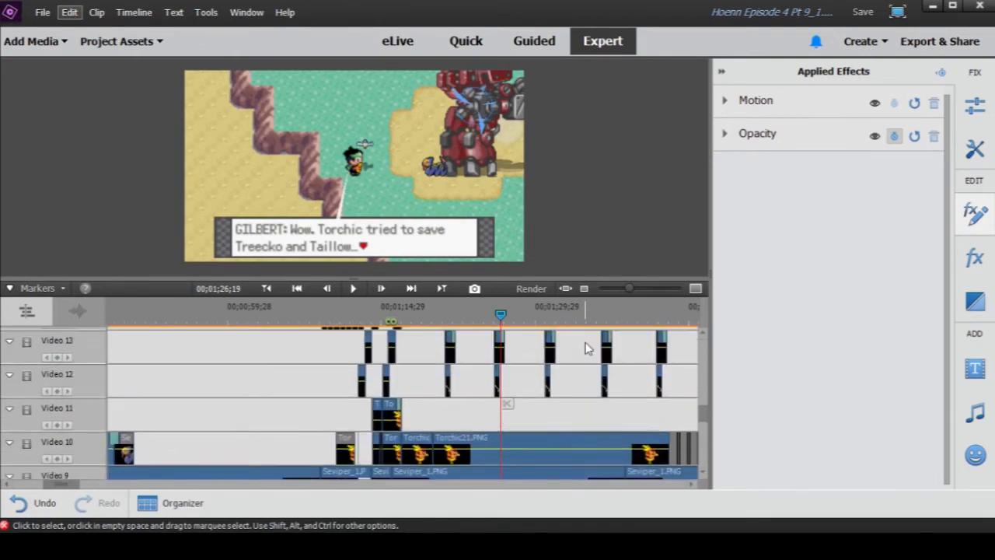
- Inspect the punch and explosion clips near 00;01;21;01 up close and play the dialogue from there to 00;01;34;01
mouse_move(628, 293)
mouse_down()
mouse_move(645, 294)
mouse_move(634, 293)
mouse_up()
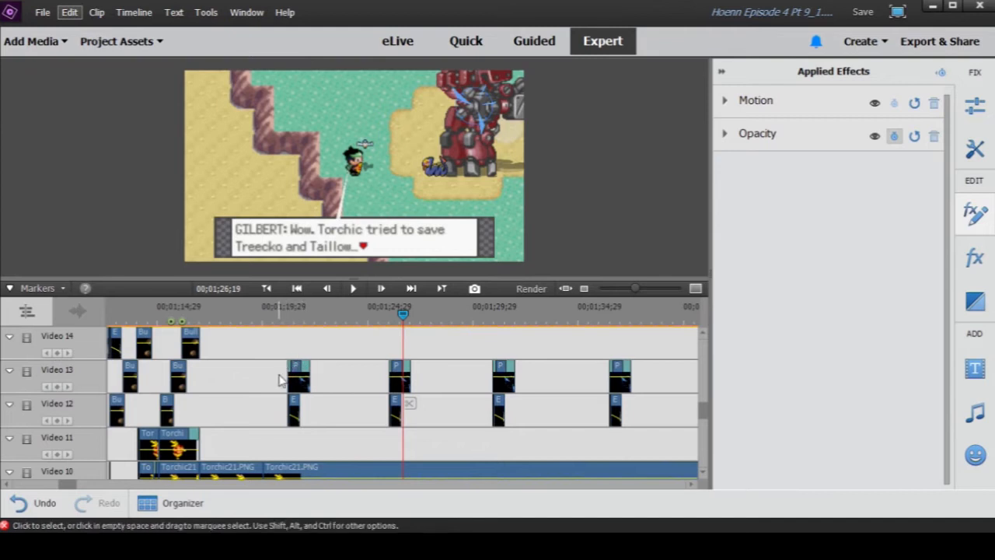
click(285, 313)
drag(637, 291, 657, 288)
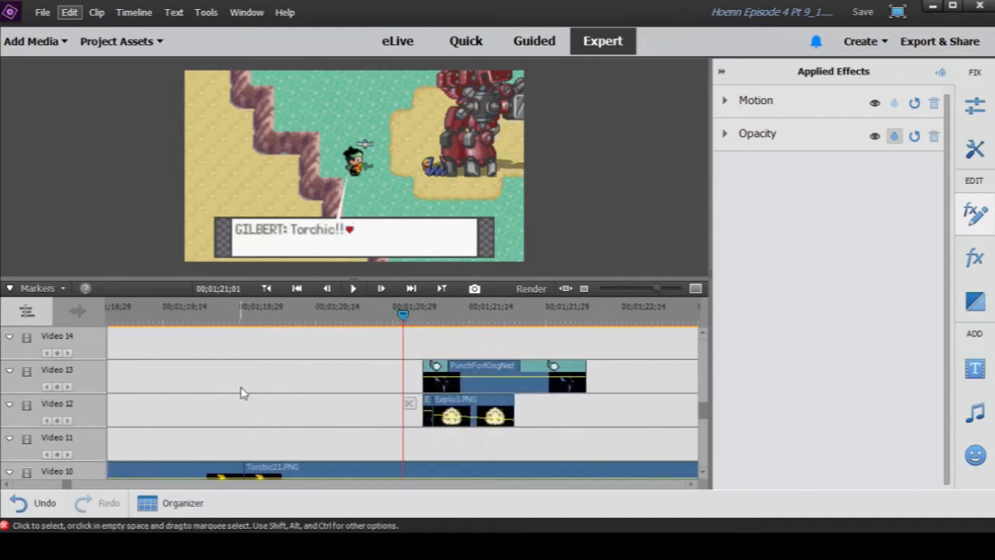
drag(658, 290, 636, 293)
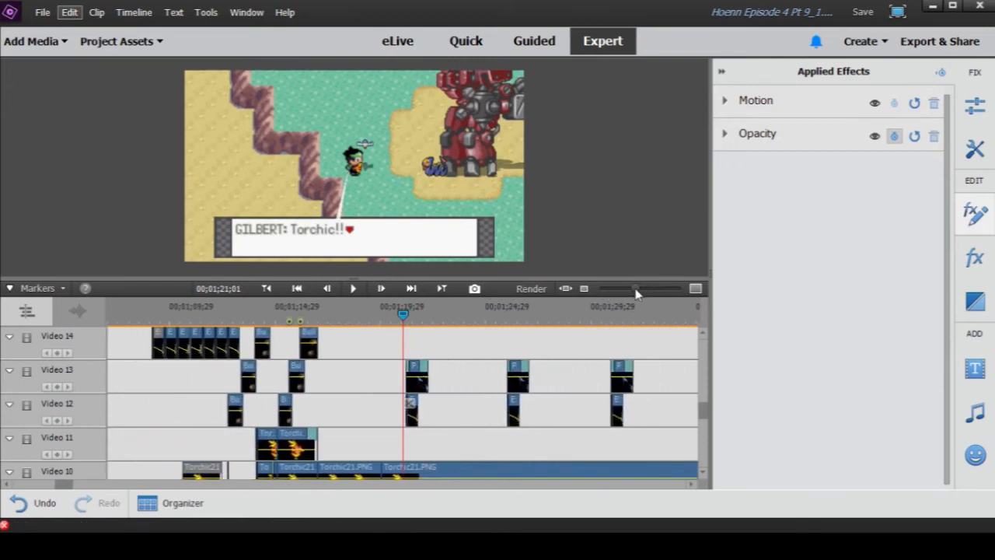
click(353, 289)
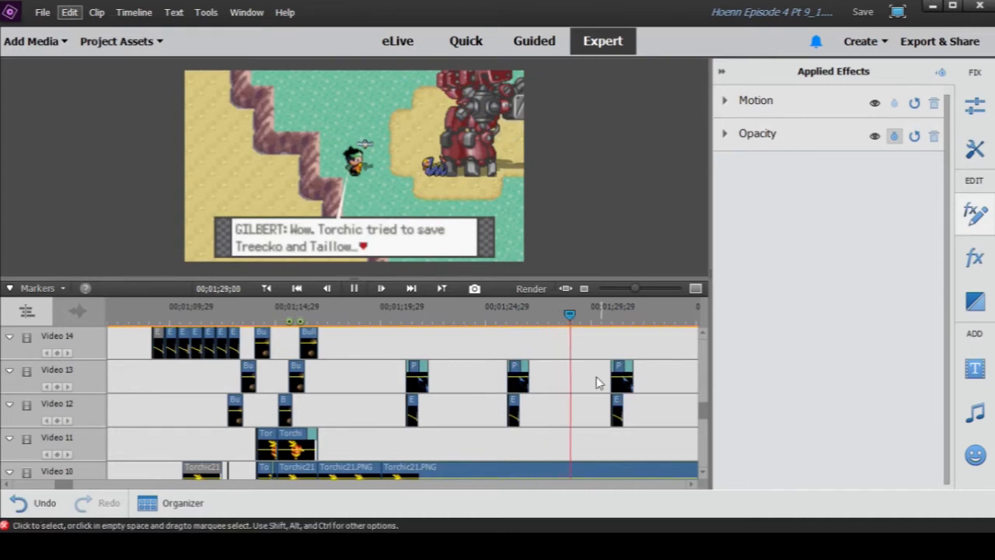
click(355, 288)
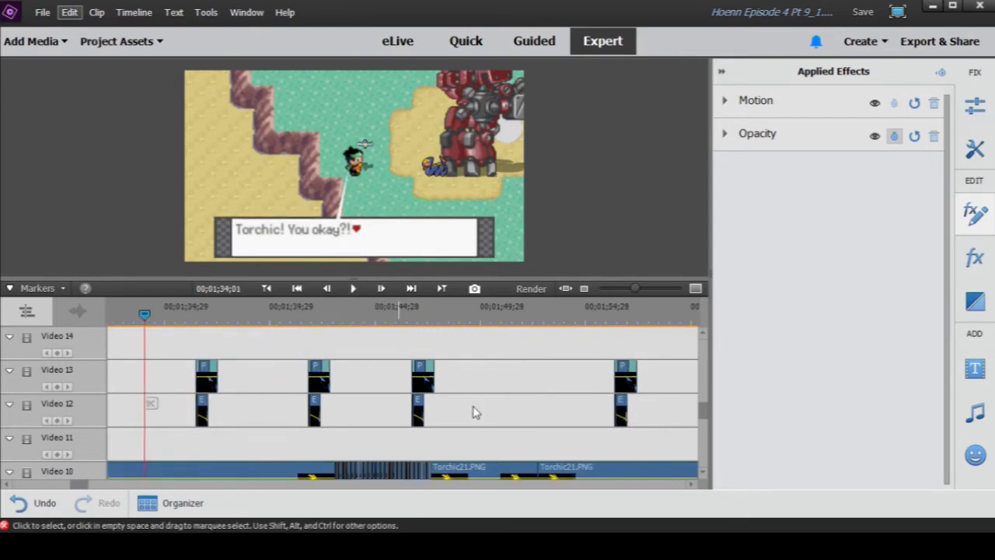
- Collapse the Applied Effects area and review the Torchic, Seviper, Wingull and Robot tracks around 00;01;34;01 at a wider zoom
key(minus)
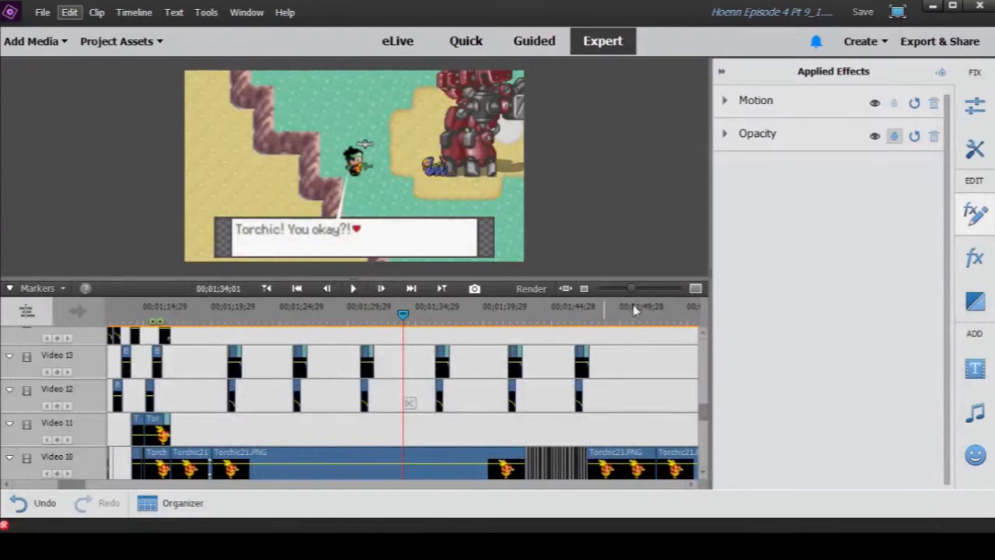
click(721, 73)
scroll(531, 351, down, 2)
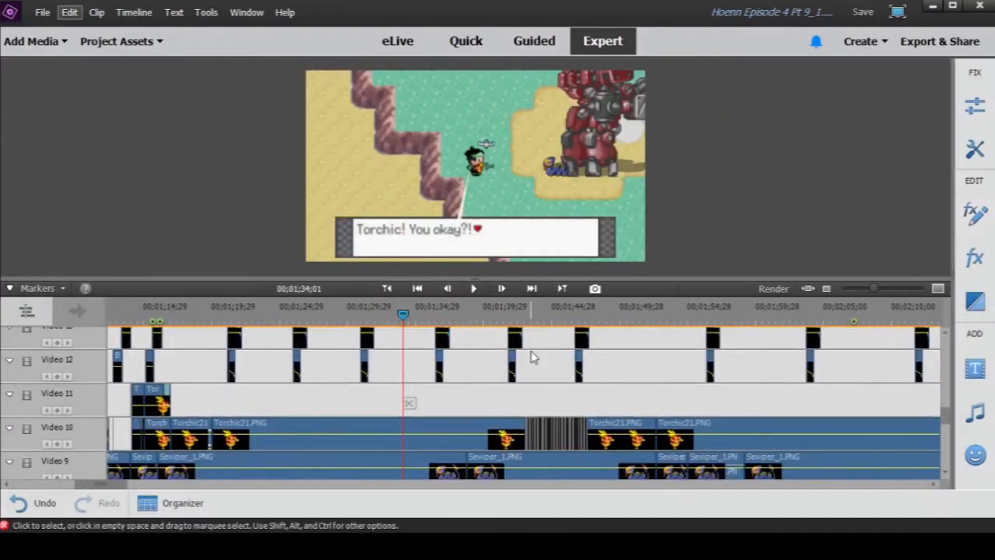
scroll(493, 395, down, 7)
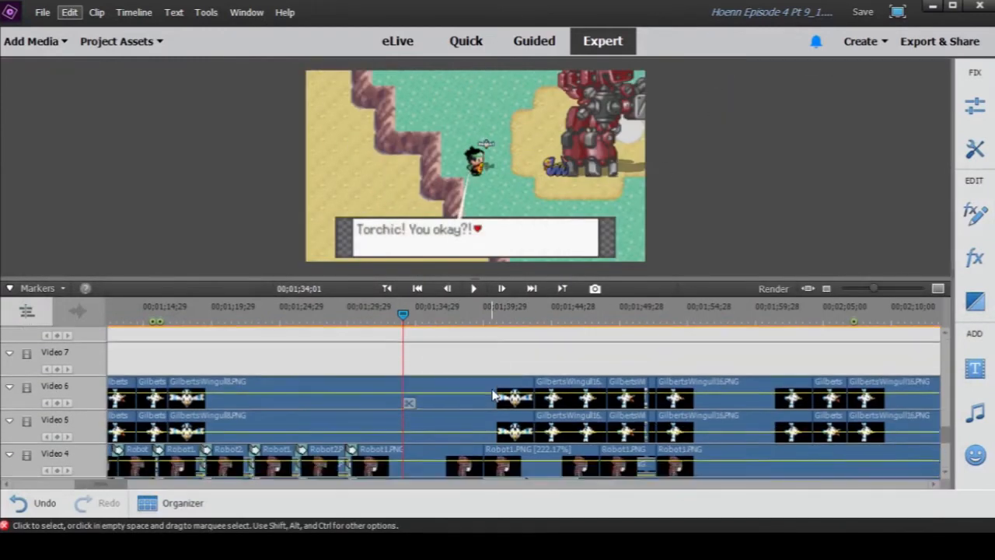
scroll(492, 395, up, 10)
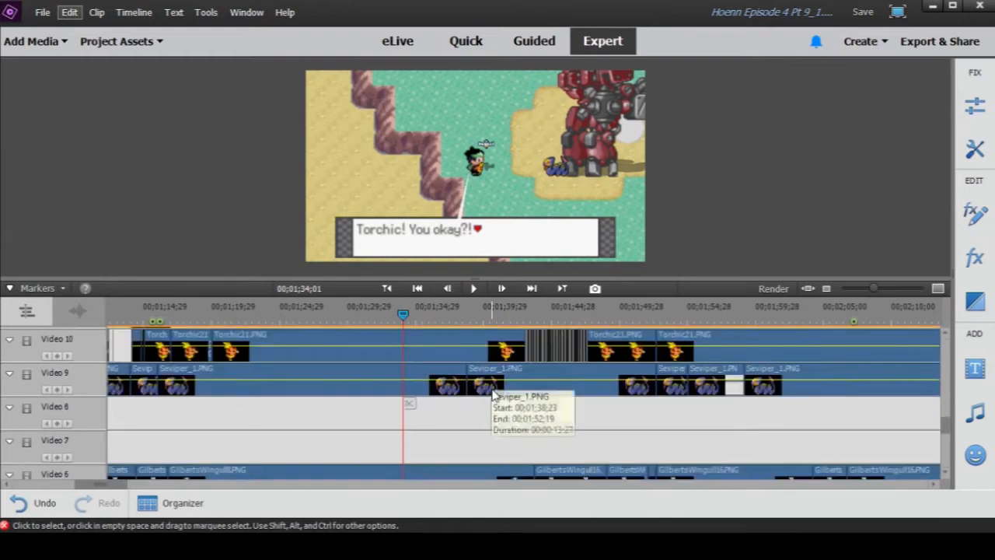
- Play the robot punch and Torchic dialogue from 00;01;35;24 to 00;01;38;11
click(426, 314)
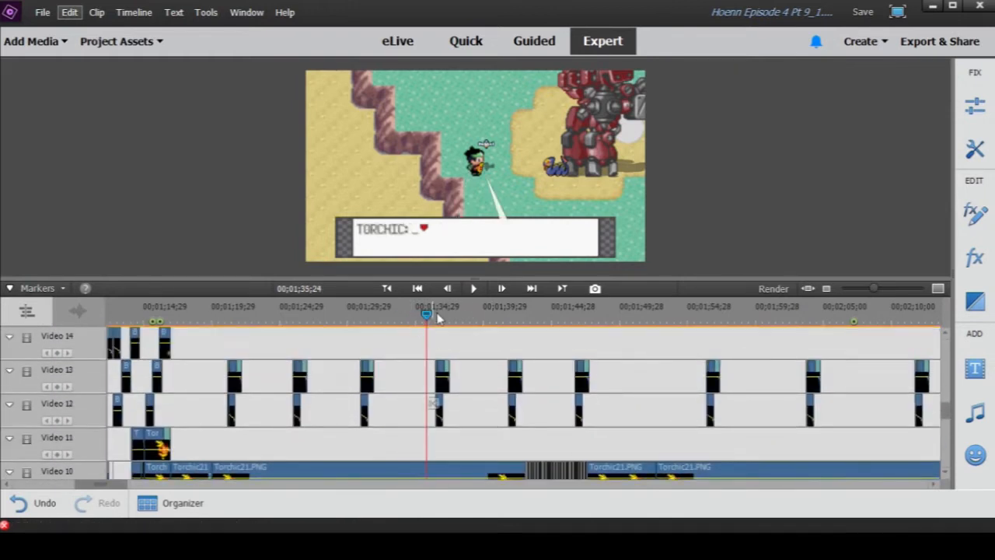
click(474, 289)
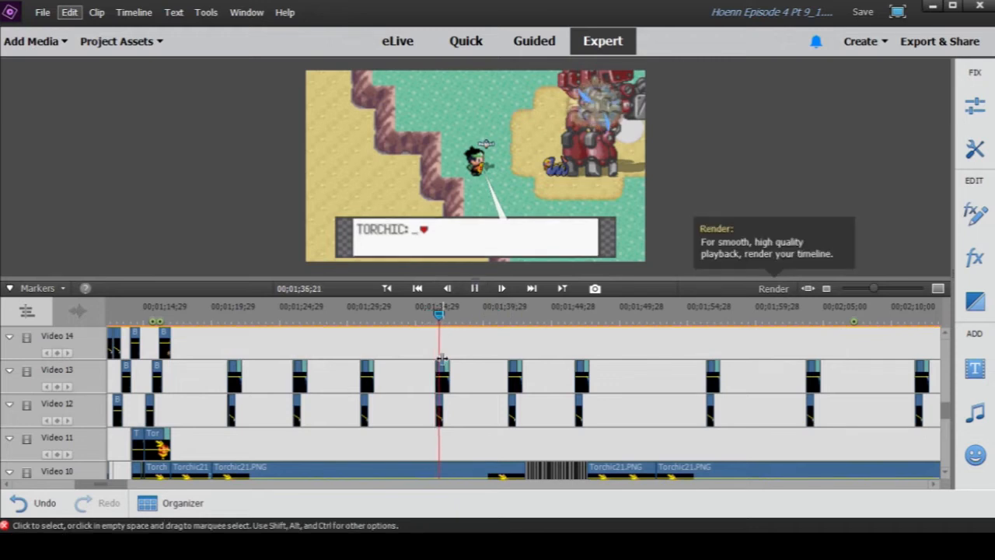
click(474, 288)
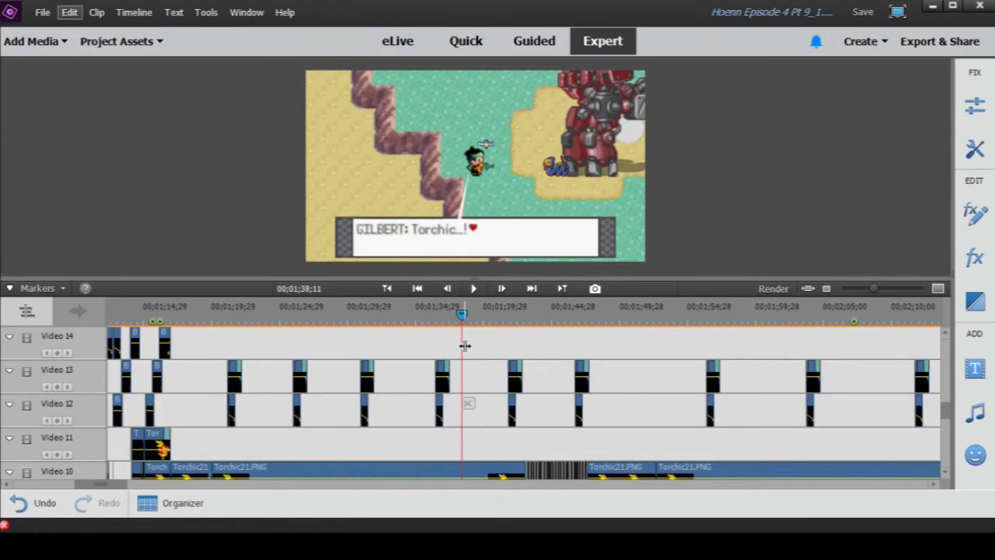
- Survey the whole episode's timeline and play the scene from 00;01;40;00 to the "Treecko!" line at 00;01;44;02
drag(872, 289, 860, 289)
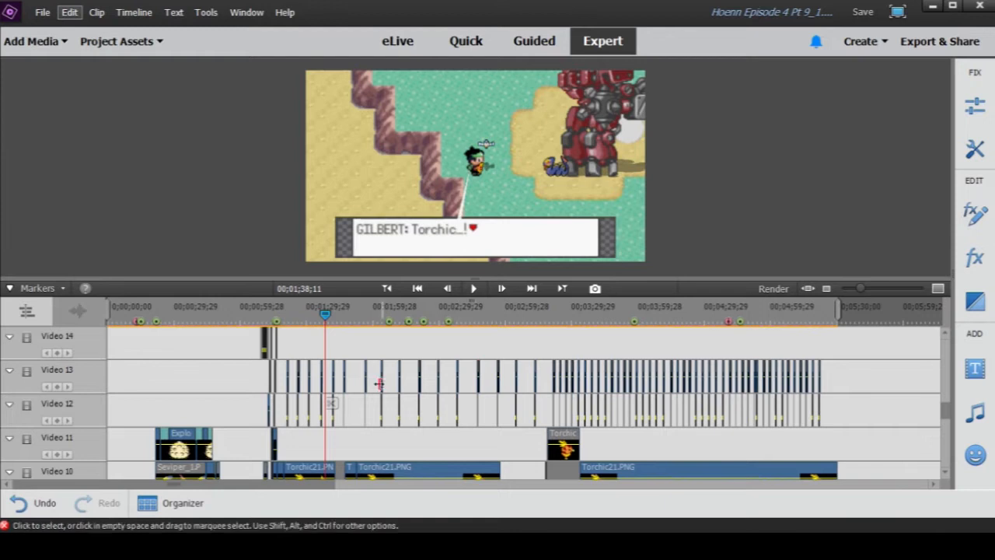
click(326, 317)
mouse_move(326, 317)
mouse_down()
mouse_move(350, 330)
mouse_move(328, 331)
mouse_up()
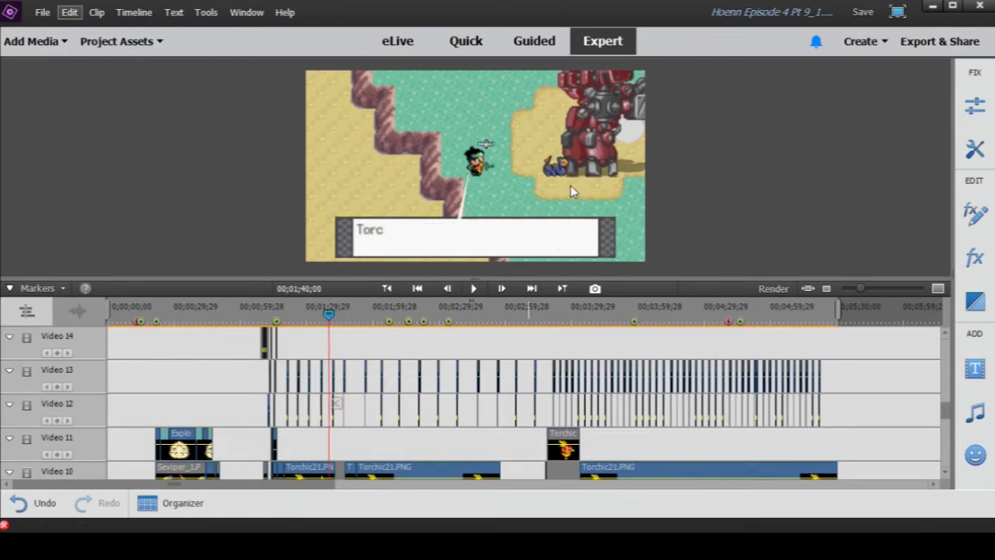
click(476, 289)
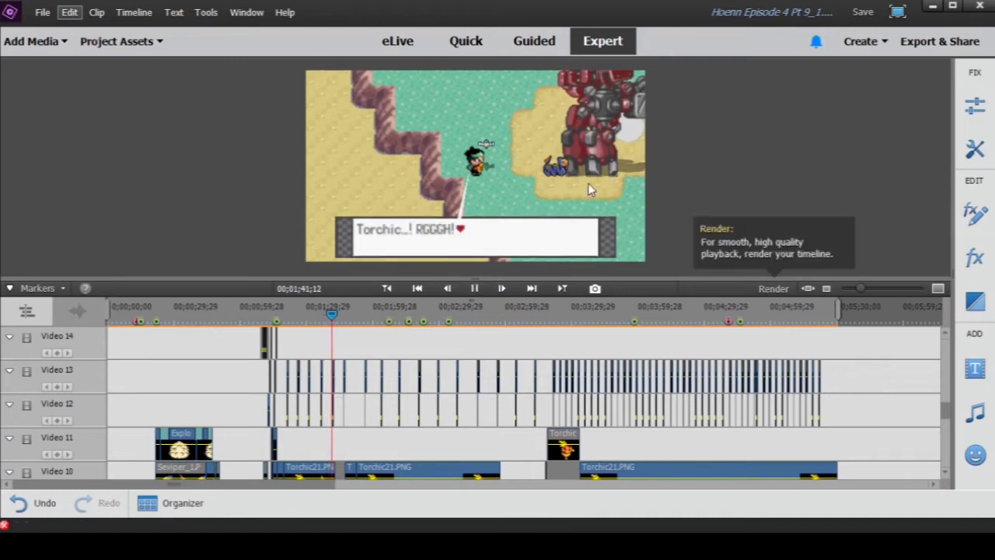
key(space)
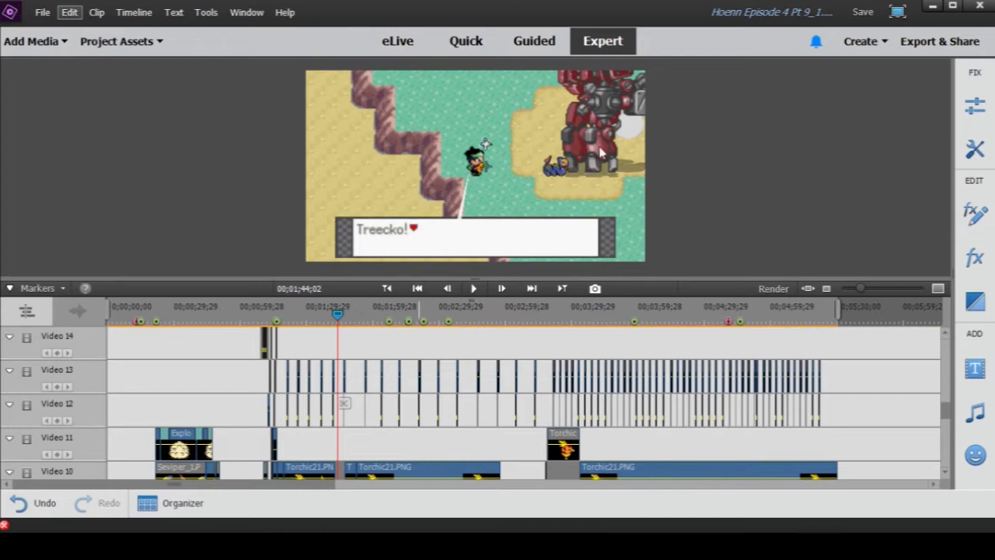
- Move the playhead to 00;01;45;12 and examine the run of short clips on Video 10 up close
drag(869, 290, 872, 290)
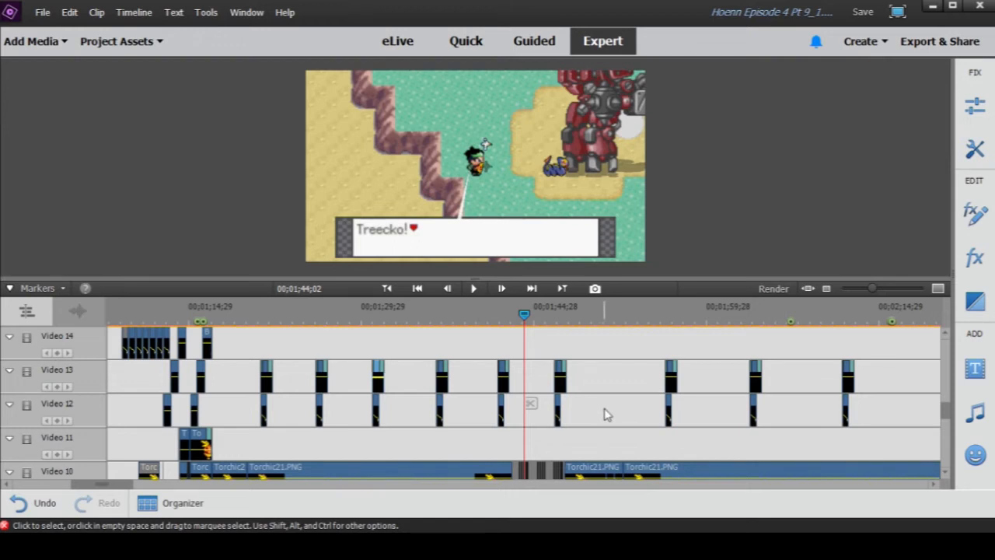
scroll(601, 413, down, 3)
scroll(596, 413, up, 2)
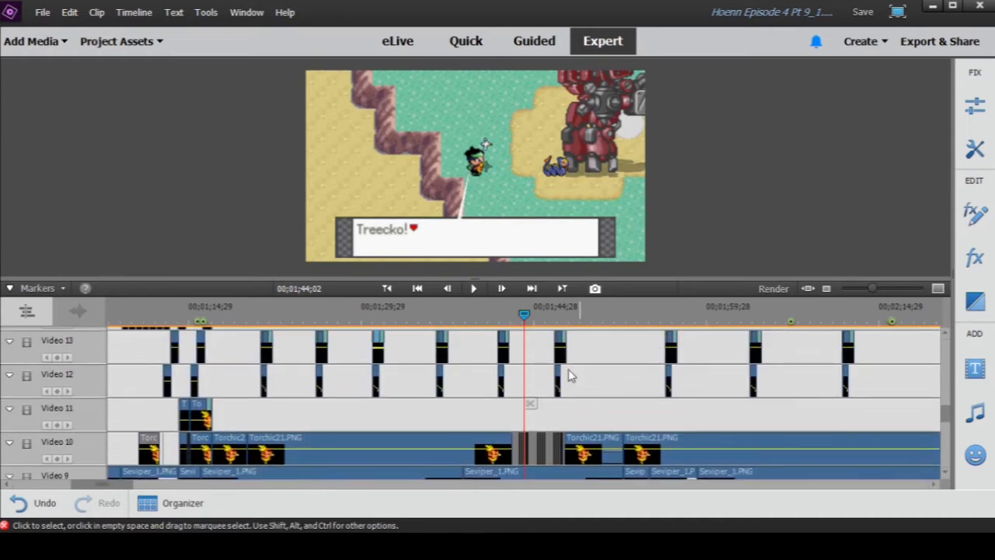
drag(524, 315, 539, 315)
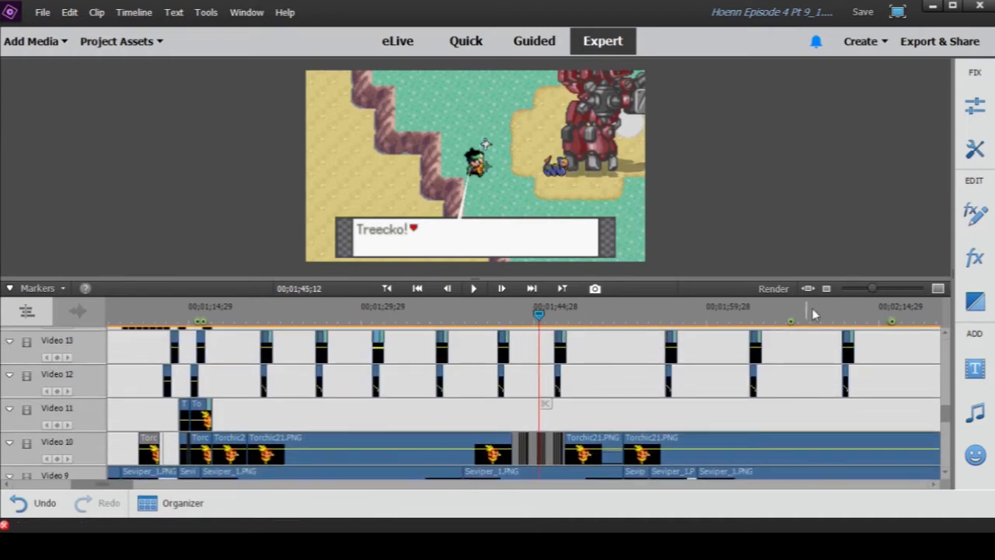
drag(874, 289, 860, 289)
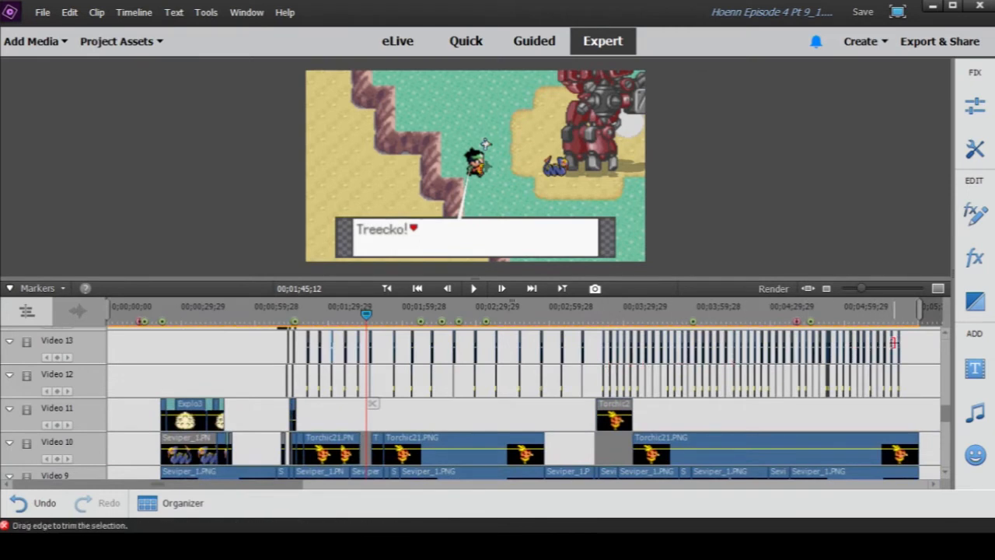
drag(861, 291, 871, 298)
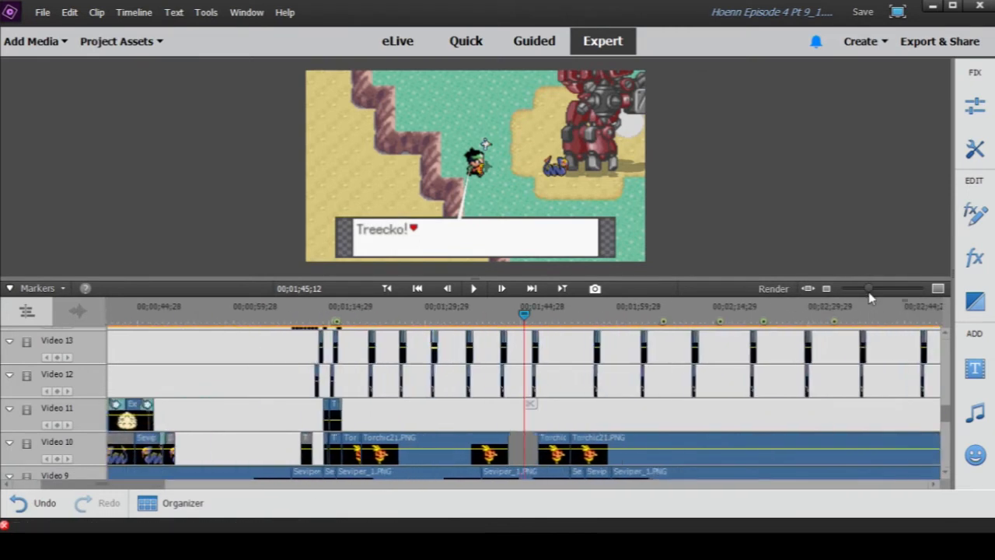
scroll(591, 395, down, 1)
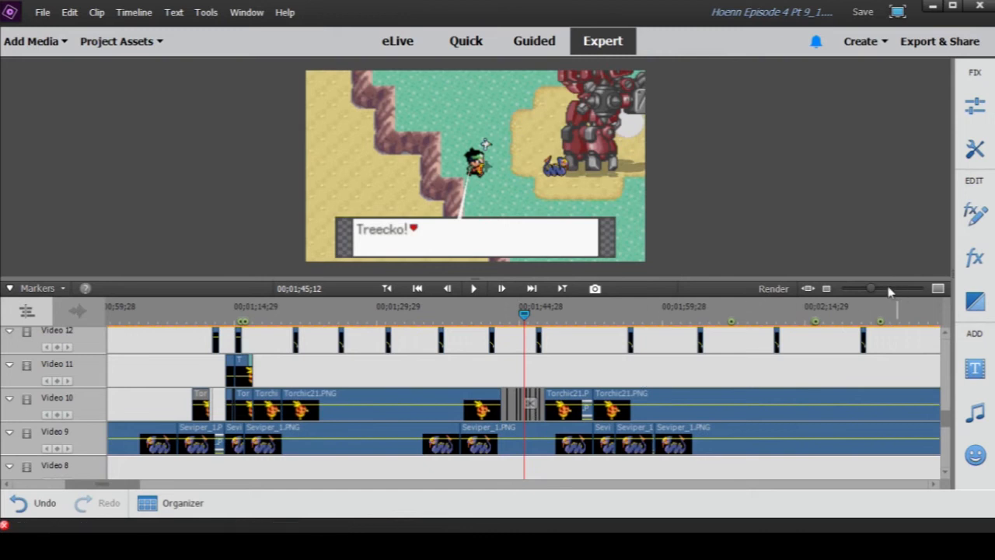
drag(875, 289, 898, 294)
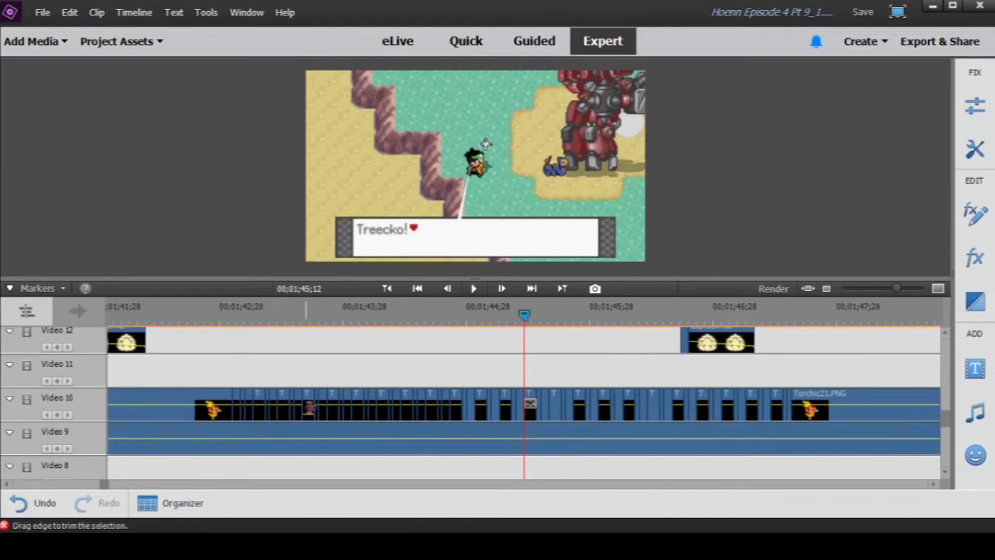
- Scrub through the start of the short Video 10 clips and play the rest up to 00;01;47;26
click(220, 315)
drag(223, 321, 274, 339)
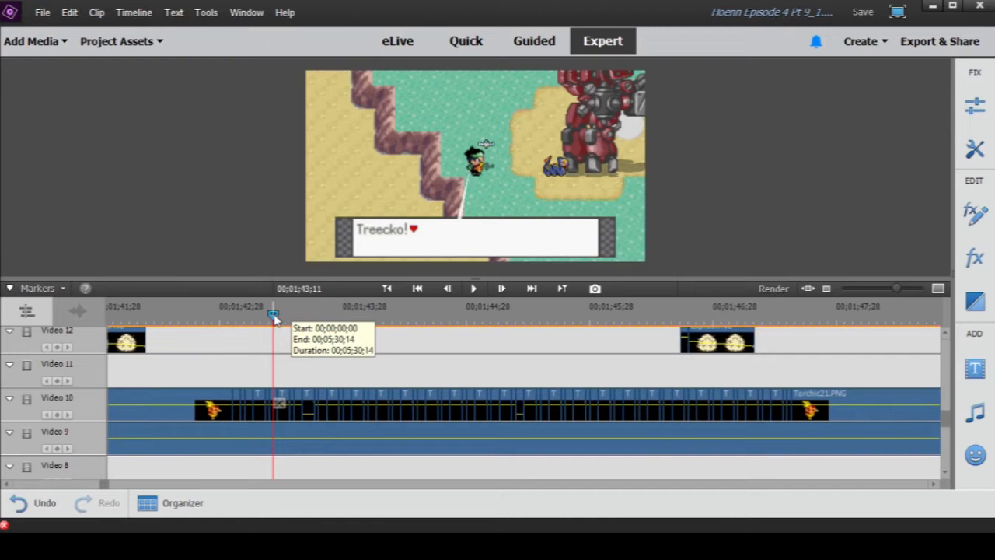
drag(273, 316, 378, 343)
click(471, 292)
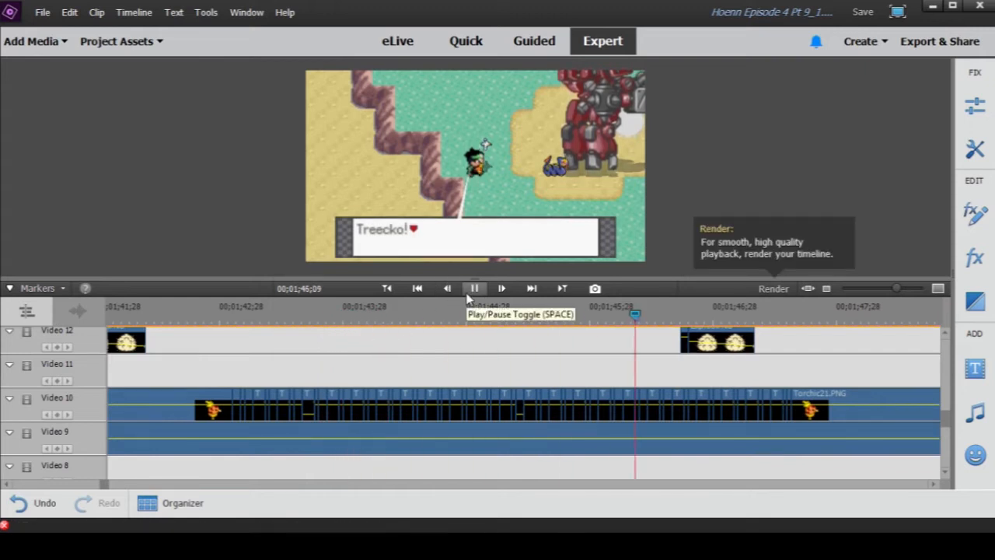
click(469, 296)
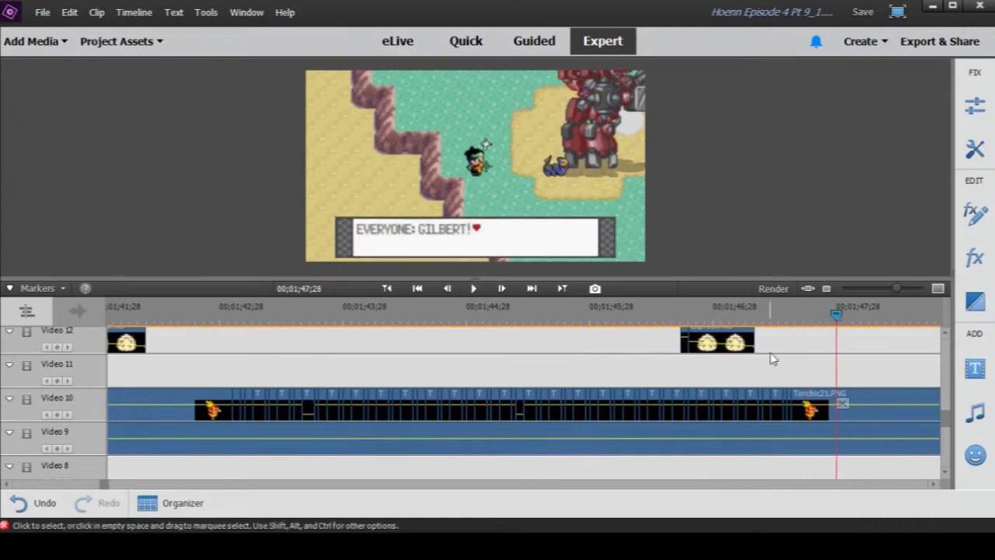
- Scrub back and forth across the short Video 10 clips between 00;01;47;19 and 00;01;42;27, ending at 00;01;46;14
click(783, 318)
drag(783, 317, 801, 320)
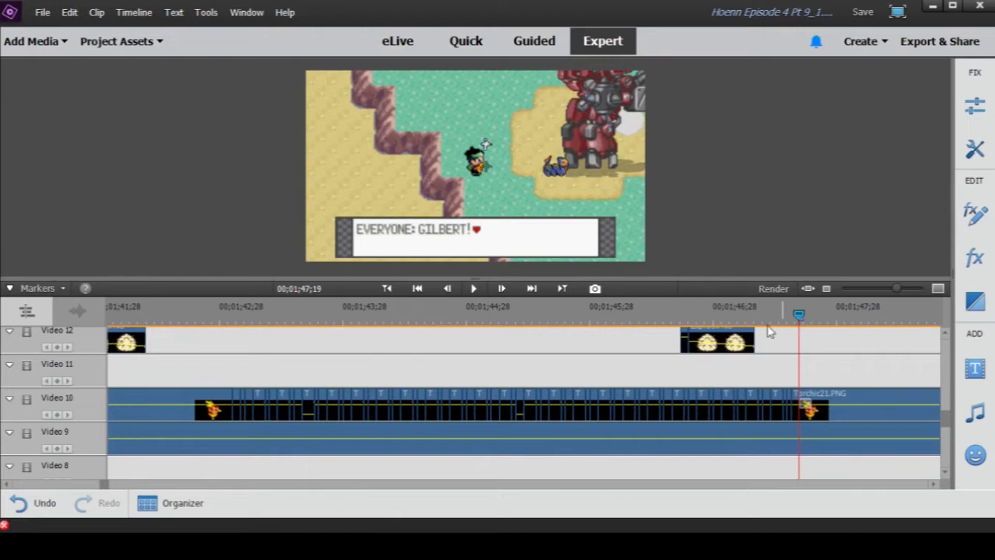
drag(669, 313, 216, 282)
drag(896, 288, 880, 288)
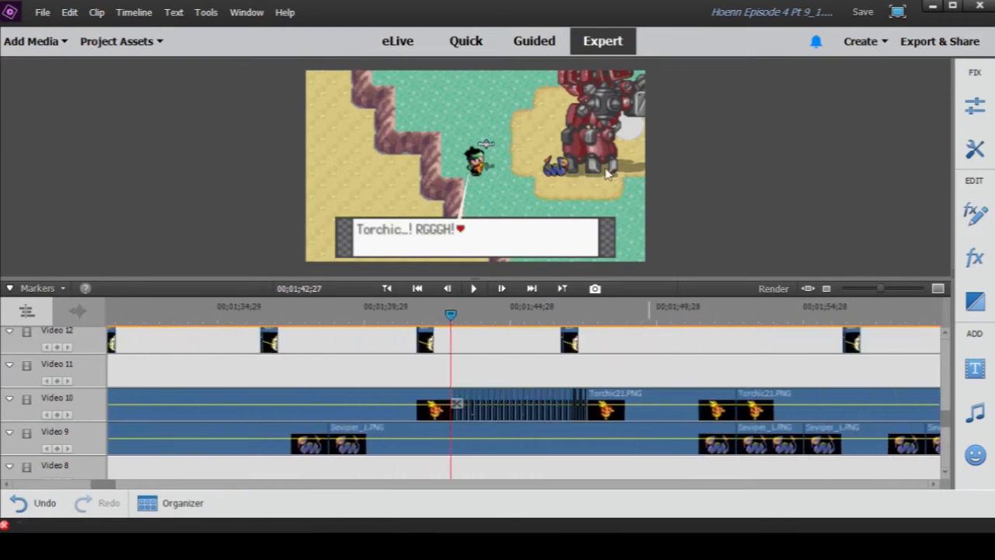
drag(451, 320, 513, 315)
drag(531, 313, 555, 312)
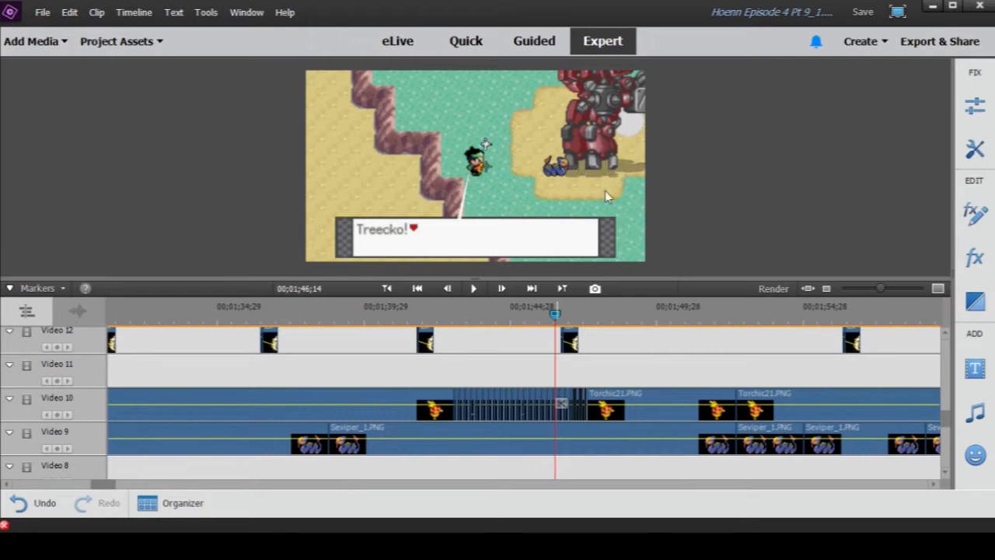
- Play from 00;01;46;14 through the "EVERYONE: GILBERT!" line and Gilbert's reply to 00;01;53;11
click(473, 288)
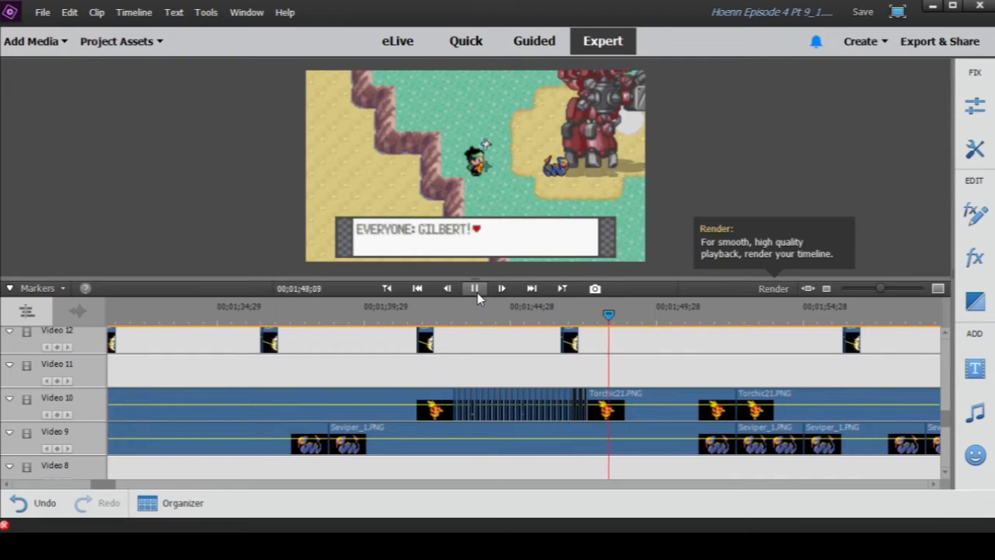
click(476, 291)
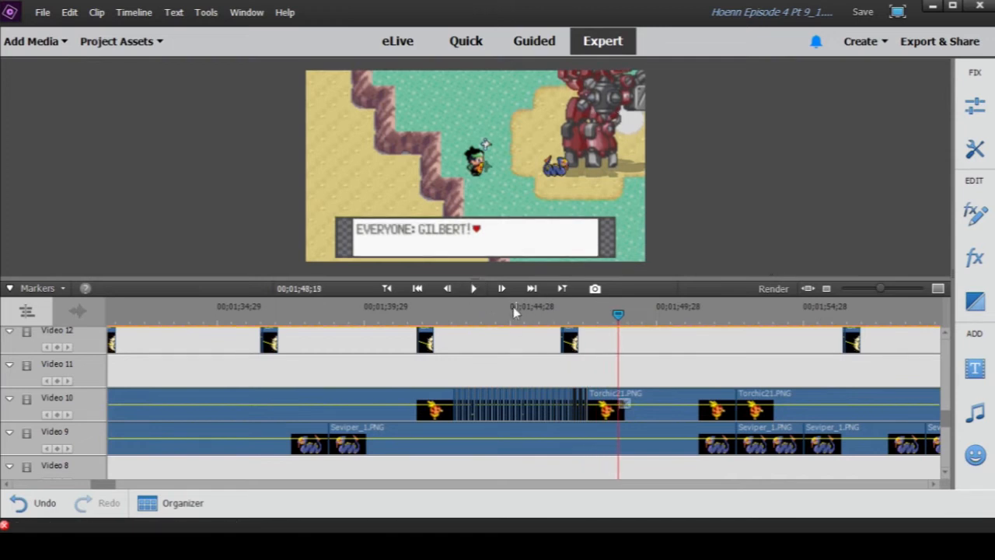
click(474, 290)
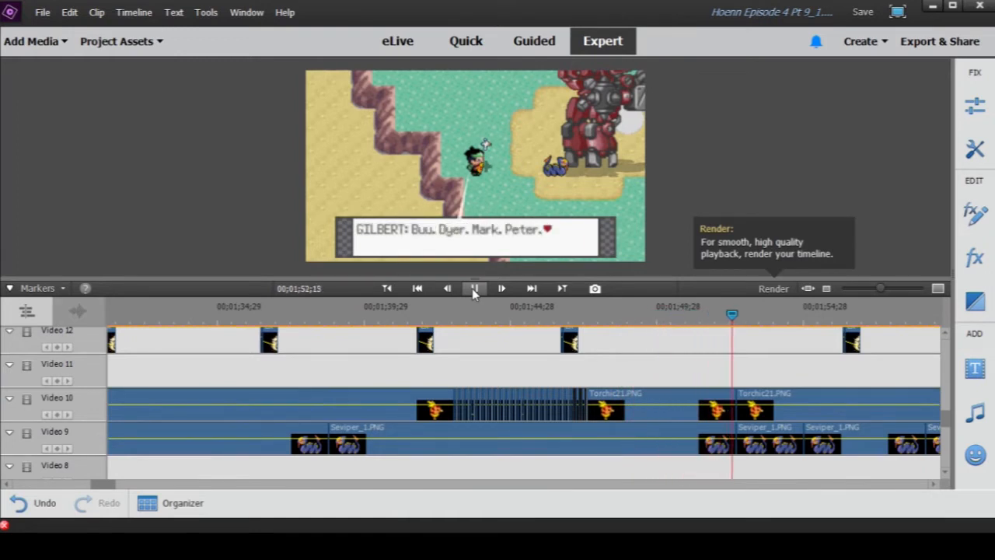
click(472, 288)
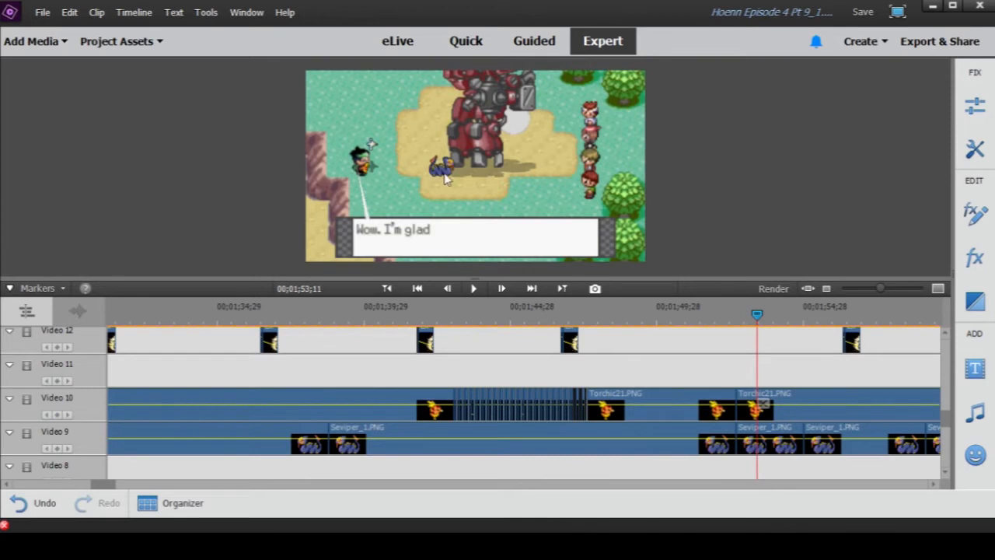
- Move the playhead back to 00;01;38;25 and play Gilbert's "Torchic...!" dialogue through to 00;01;44;01
click(318, 311)
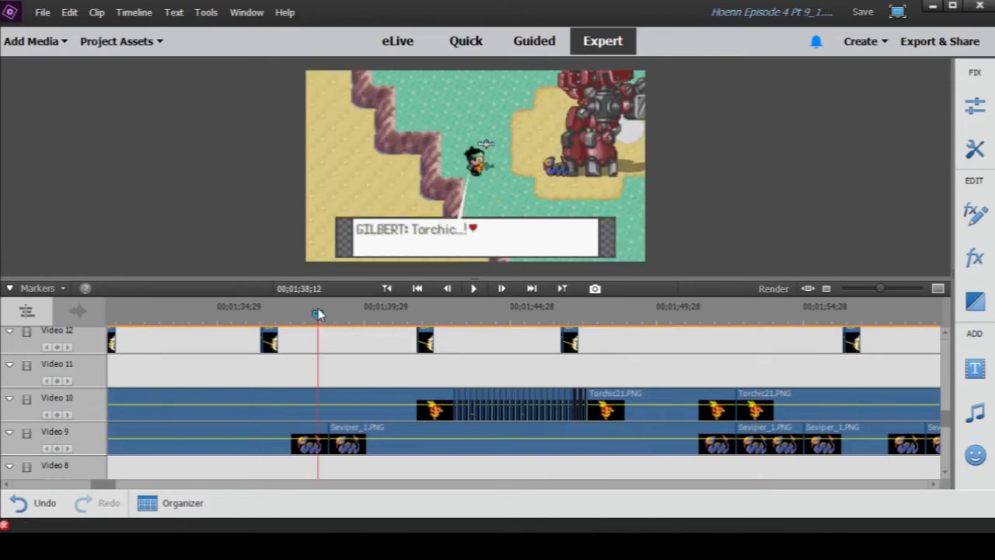
mouse_move(318, 313)
mouse_down()
mouse_move(331, 314)
mouse_move(308, 314)
mouse_move(332, 319)
mouse_up()
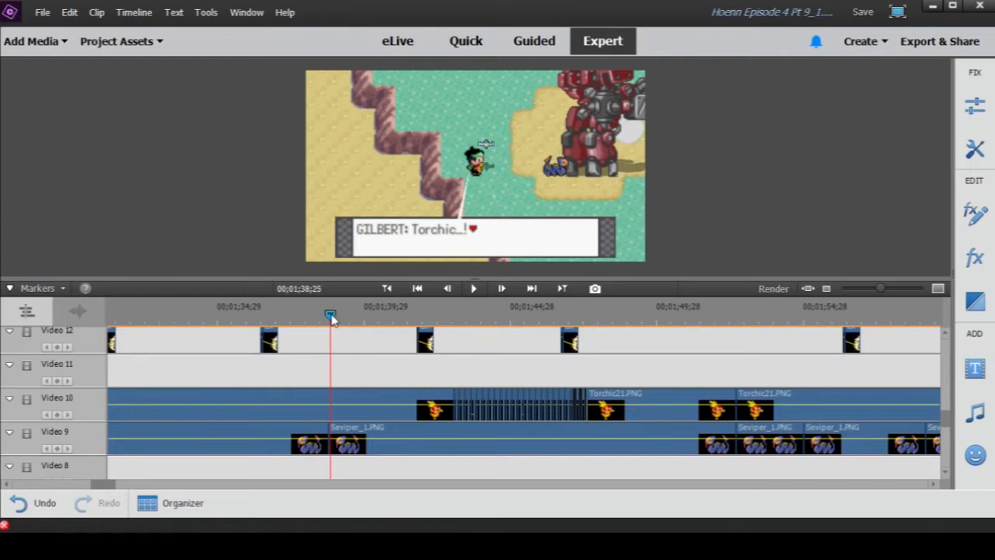
click(475, 289)
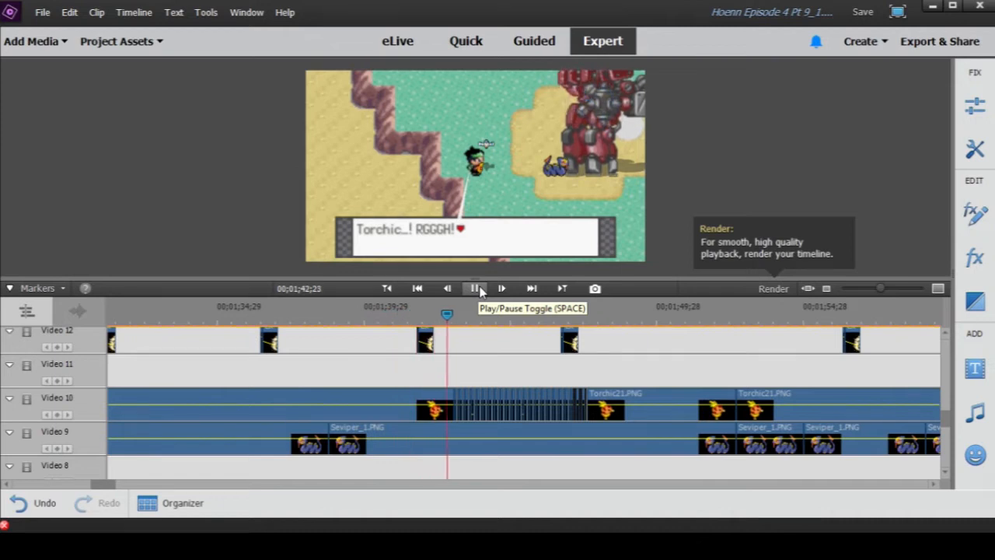
click(476, 289)
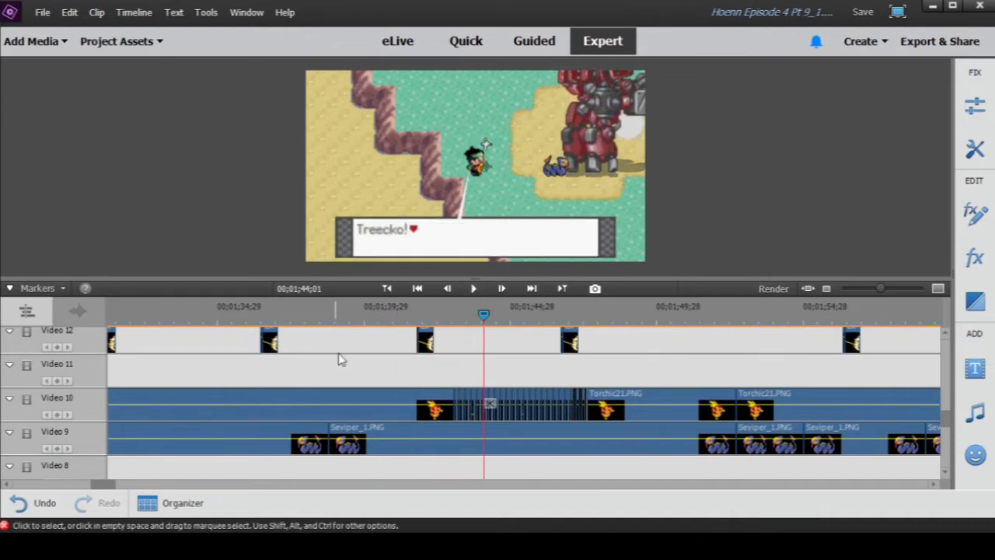
- Scrub back through the section before the first Torchic clip on Video 10, stopping at 00;01;41;18
click(285, 315)
mouse_move(285, 315)
mouse_down()
mouse_move(244, 315)
mouse_move(284, 315)
mouse_up()
mouse_move(199, 315)
mouse_down()
mouse_move(174, 315)
mouse_move(190, 314)
mouse_up()
drag(393, 311, 413, 319)
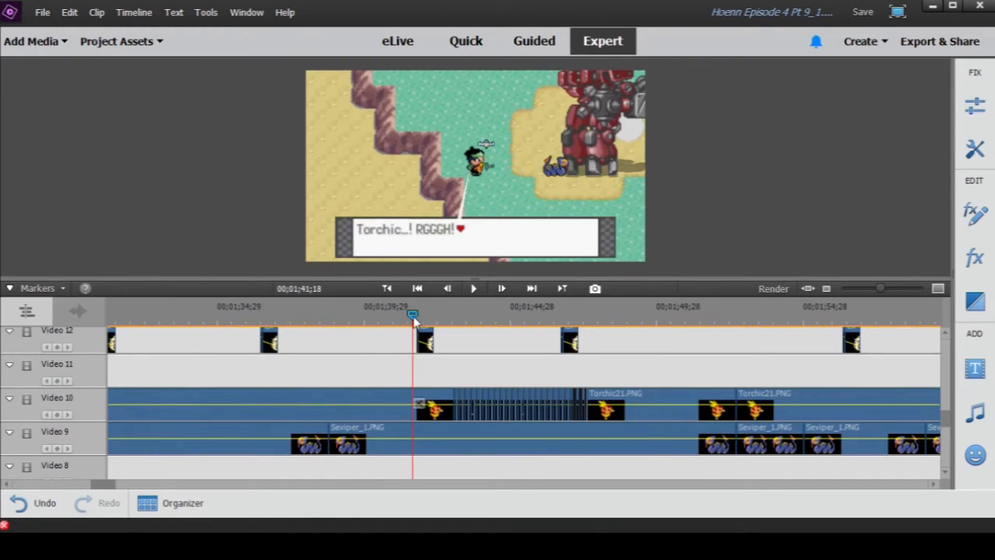
- Scrub from 00;01;41;18 past the "EVERYONE: GILBERT!" line to 00;01;51;13, and review Gilbert's reply again, ending at 00;01;50;25
drag(413, 318, 595, 332)
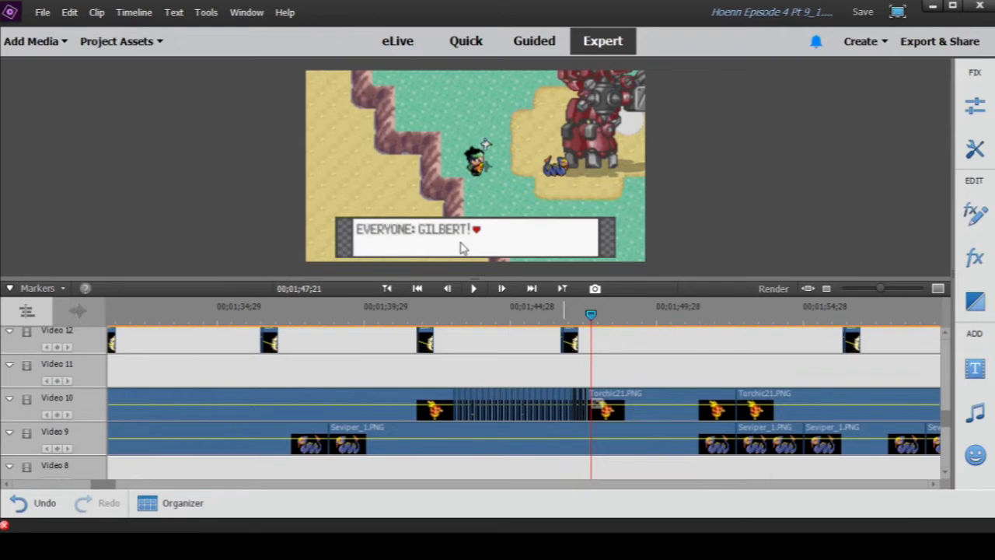
drag(594, 331, 701, 336)
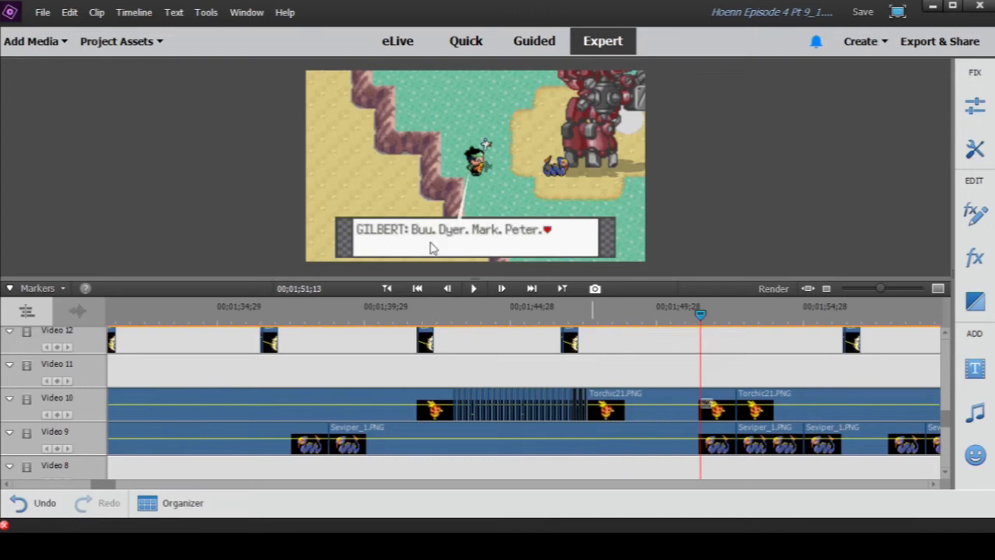
mouse_move(702, 315)
mouse_down()
mouse_move(742, 325)
mouse_move(685, 319)
mouse_up()
click(625, 309)
drag(625, 313, 682, 312)
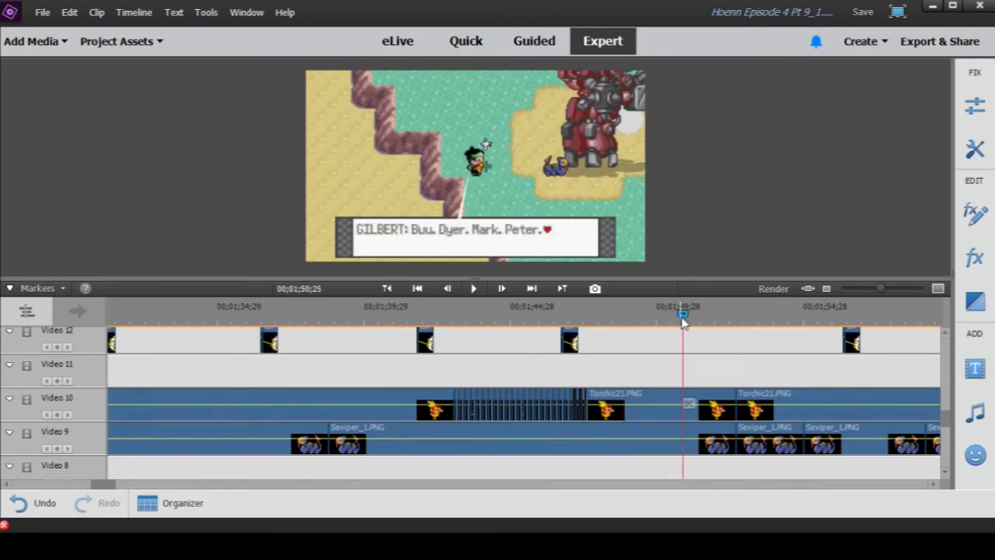
- Examine the stacked tracks between Video 1 and Video 18 around 00;01;50;25, finishing on the Video 1 dialogue clips
scroll(466, 440, down, 6)
scroll(466, 440, down, 5)
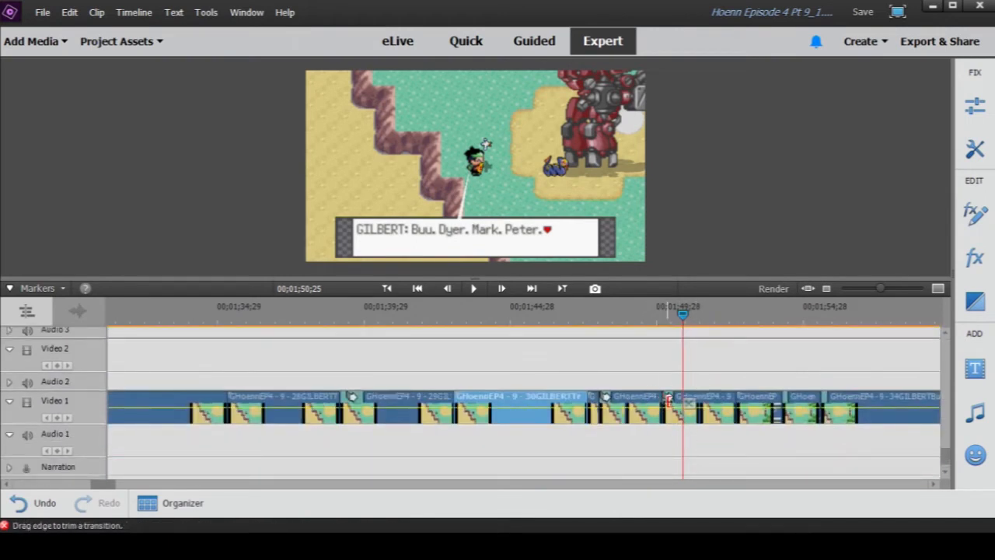
scroll(662, 400, up, 4)
scroll(733, 410, up, 5)
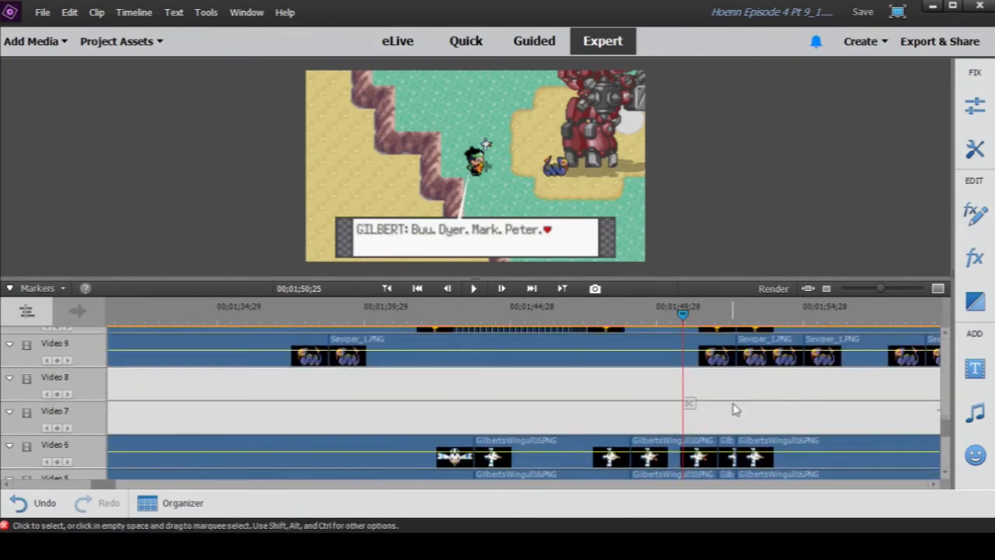
scroll(733, 409, up, 6)
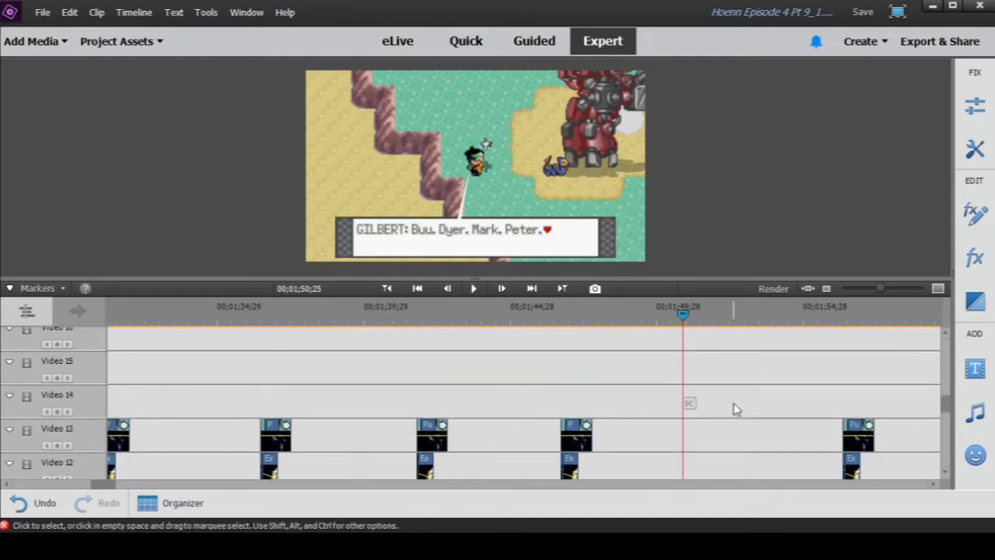
scroll(734, 410, down, 6)
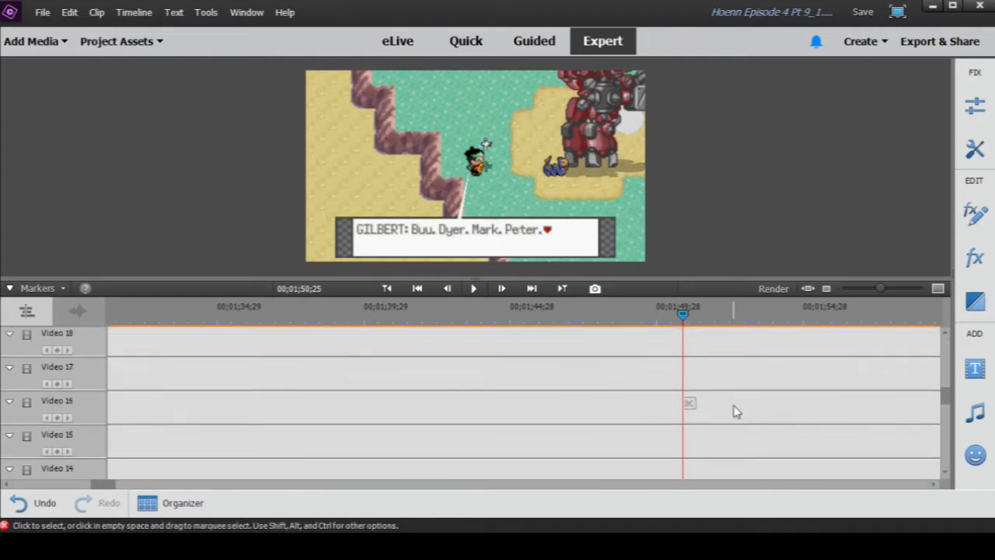
scroll(736, 411, down, 1)
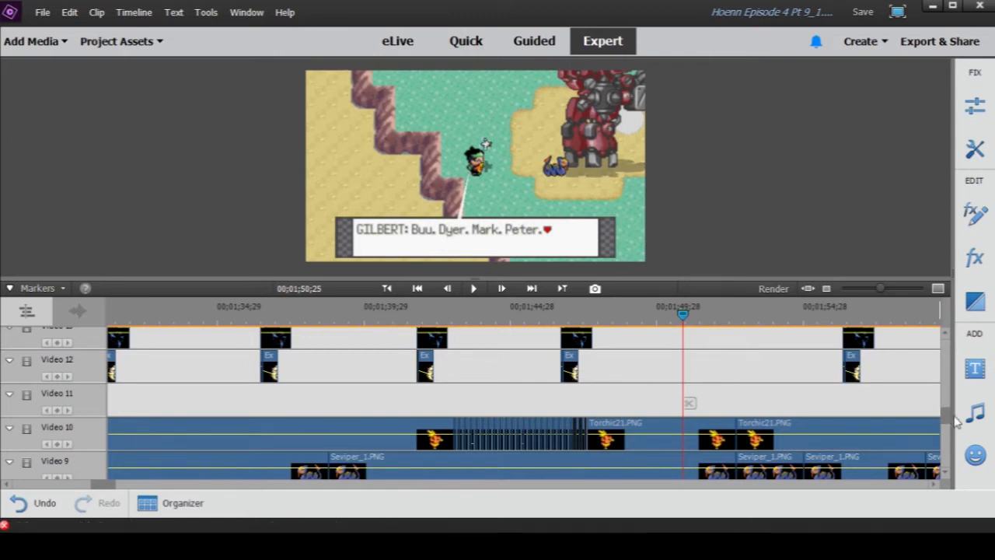
scroll(909, 420, down, 10)
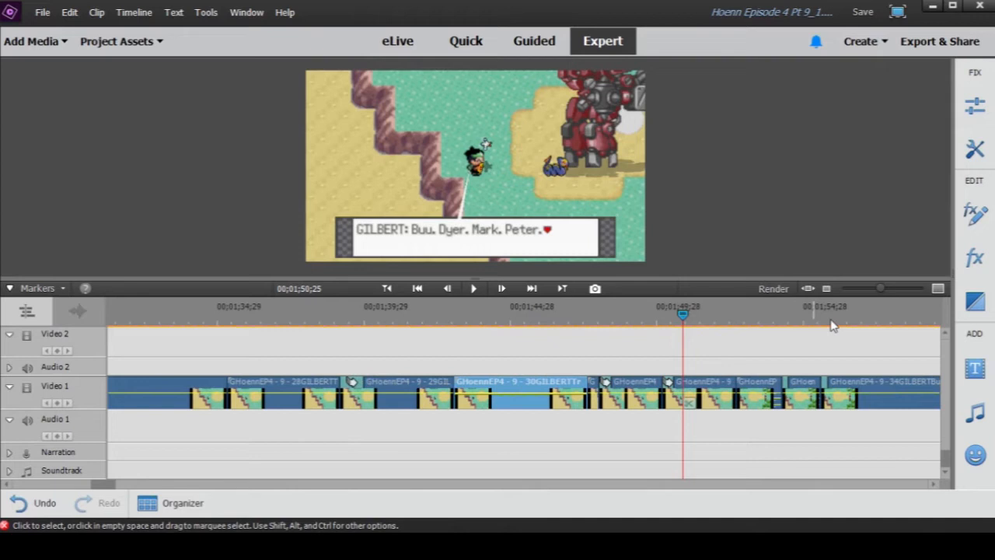
- Show the whole episode's length in the timeline and examine its clip layers from Video 1 up to Video 16
drag(880, 290, 858, 293)
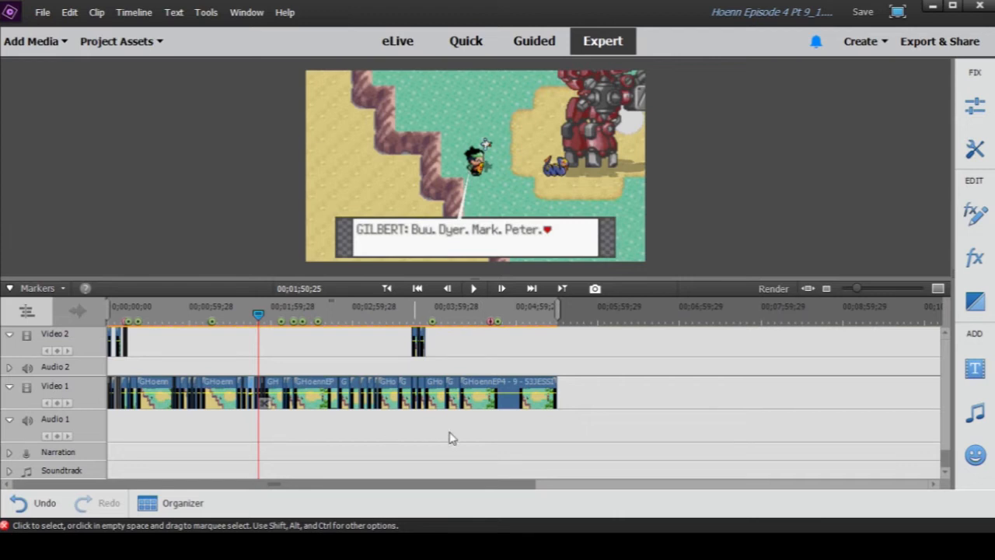
drag(856, 287, 861, 294)
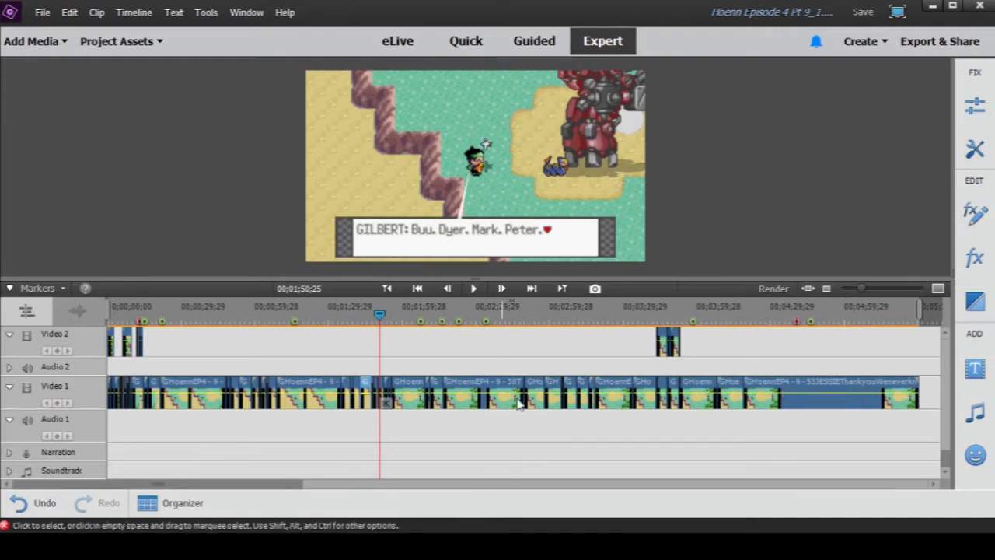
scroll(606, 422, up, 5)
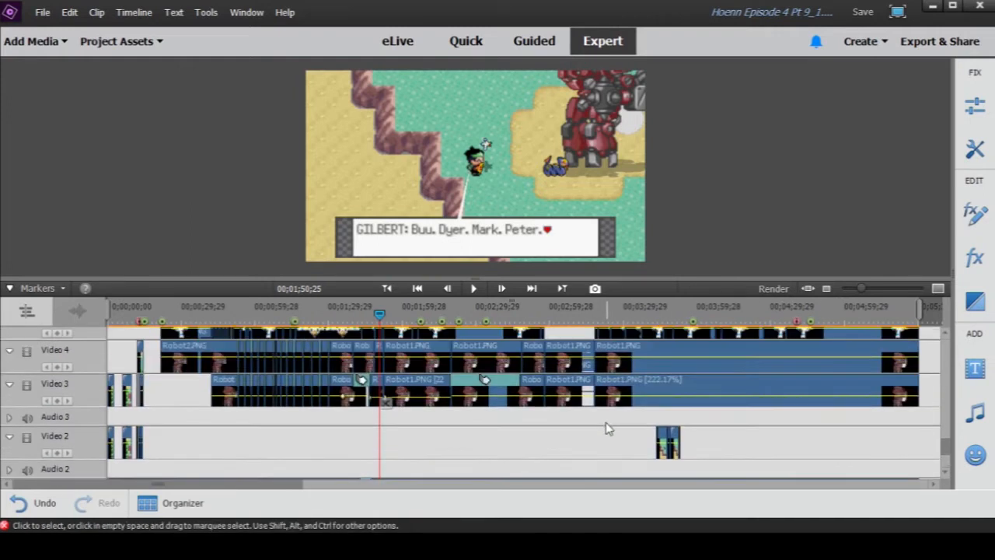
scroll(549, 404, up, 4)
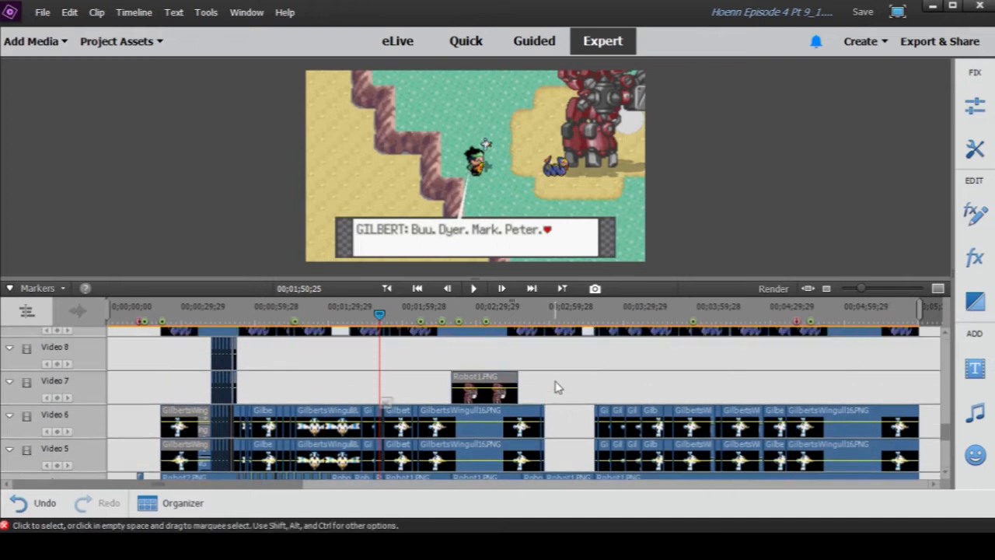
scroll(548, 413, up, 2)
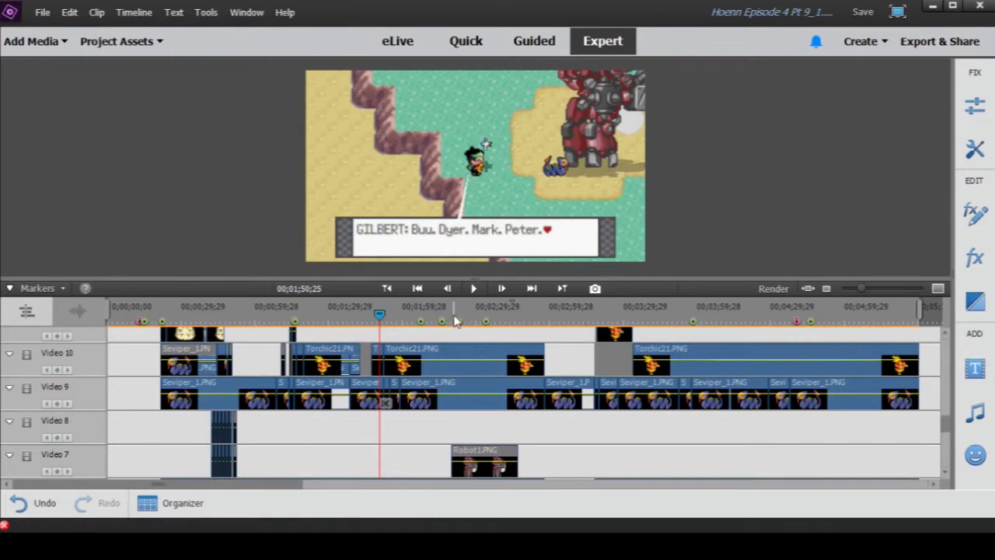
scroll(455, 333, up, 4)
scroll(456, 342, up, 5)
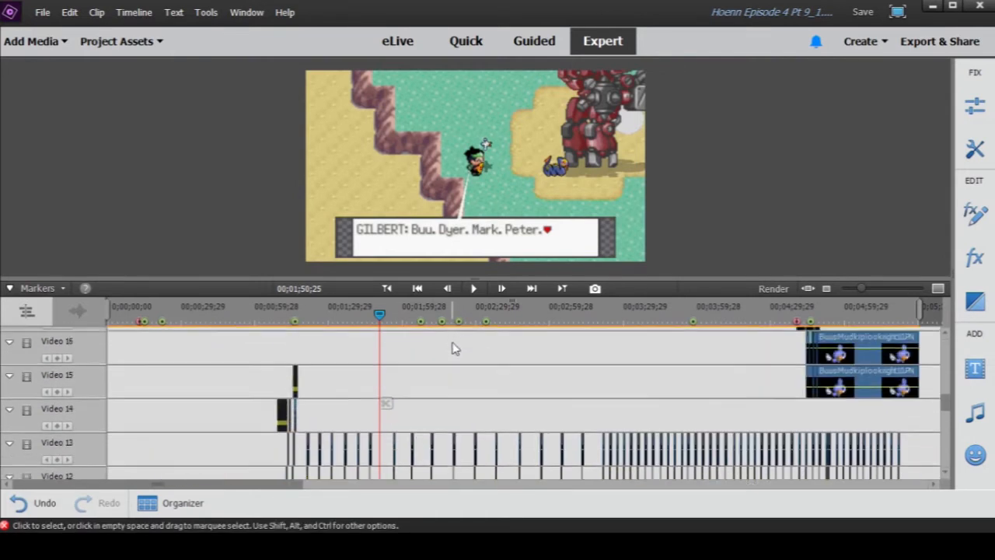
scroll(464, 384, down, 5)
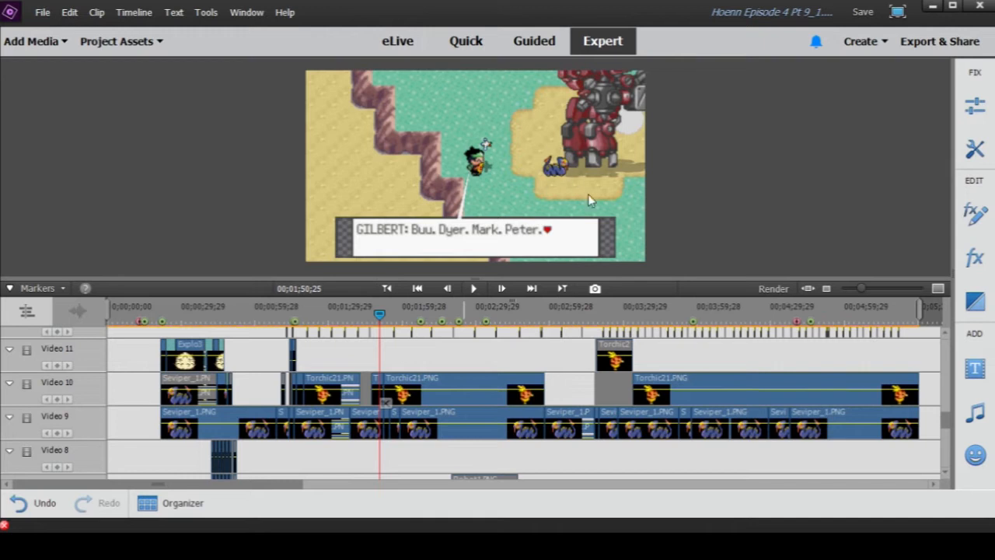
- Move the playhead to 00;01;54;05 and play the dialogue through Peter's "You know them?" line to 00;02;13;25
drag(381, 314, 389, 314)
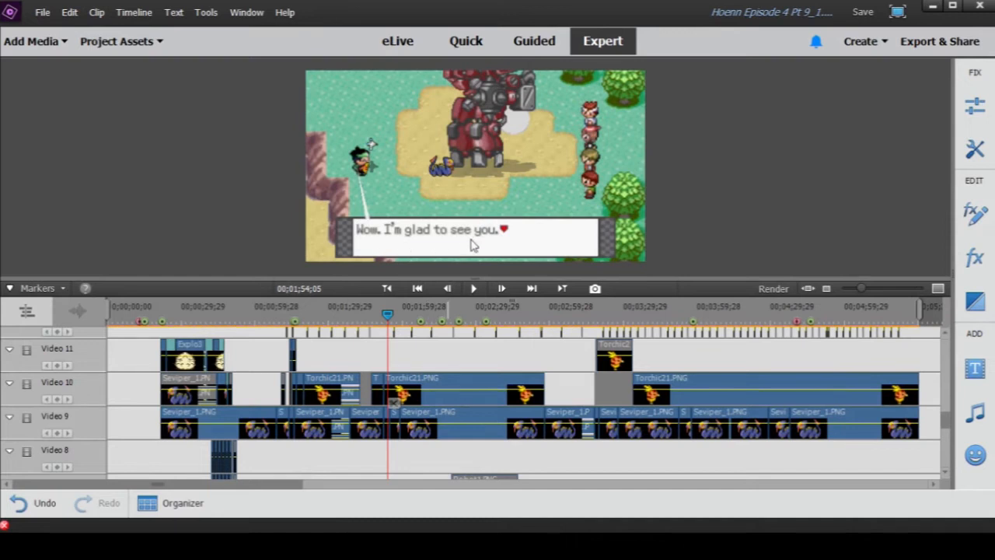
click(477, 289)
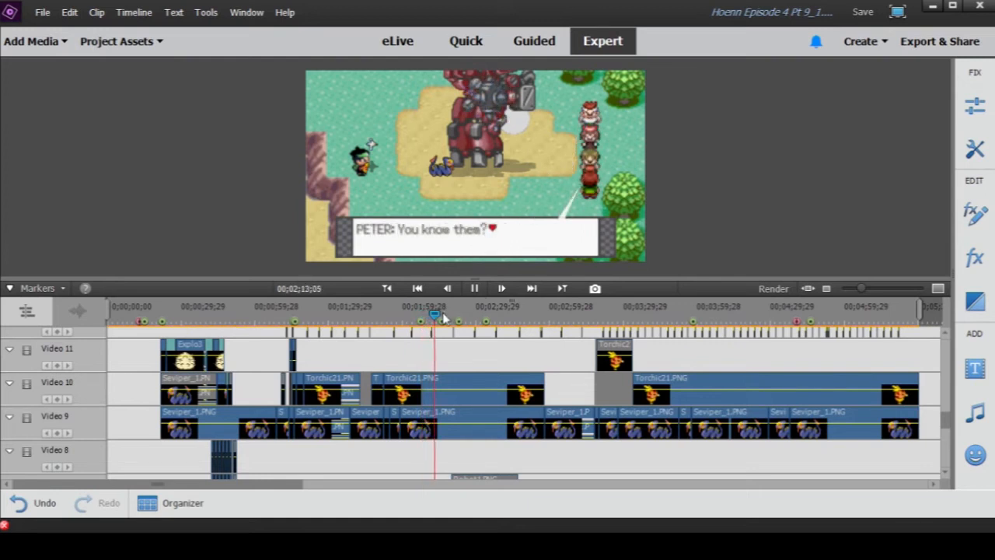
click(474, 288)
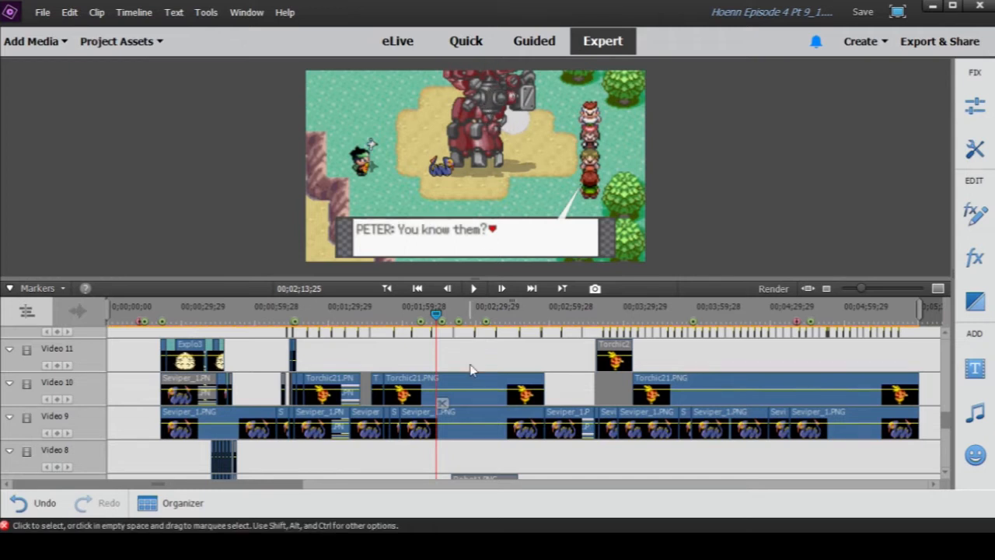
- Play the Jessie and James silhouette entrances from 00;02;13;11 to 00;02;22;12, bringing their clips on Video 24 and Video 25 into view
scroll(471, 369, down, 6)
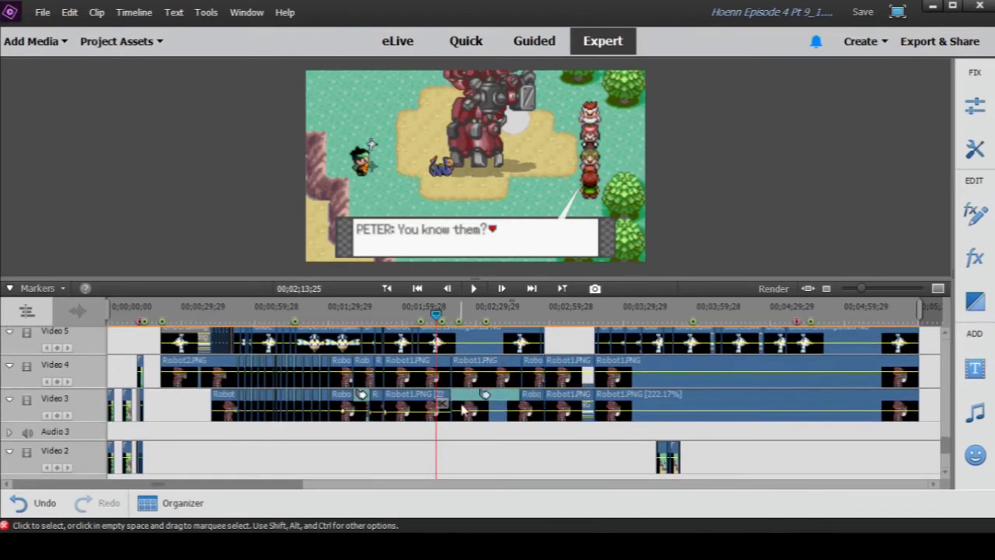
scroll(465, 406, up, 1)
mouse_move(434, 318)
mouse_down()
mouse_move(449, 323)
mouse_move(435, 325)
mouse_up()
scroll(459, 362, up, 10)
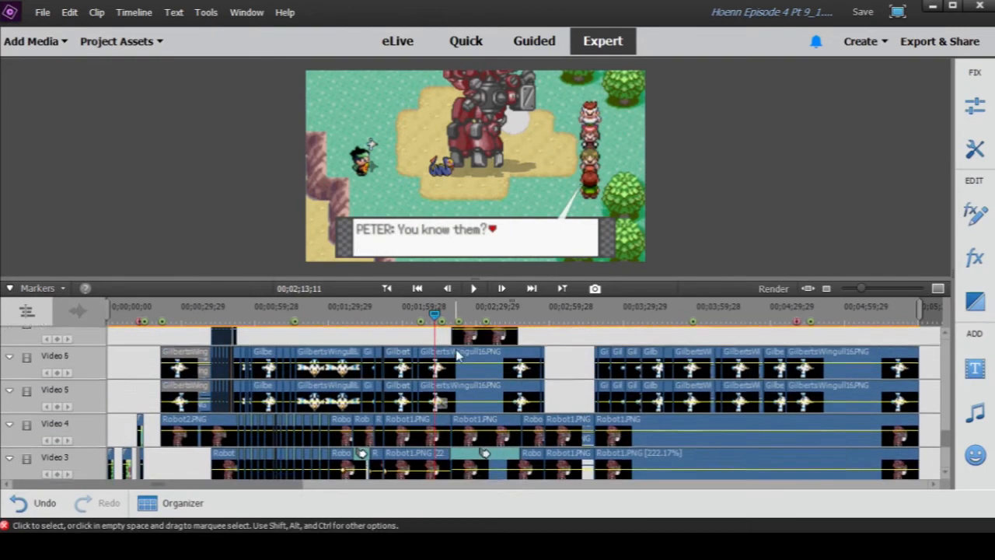
scroll(459, 362, up, 3)
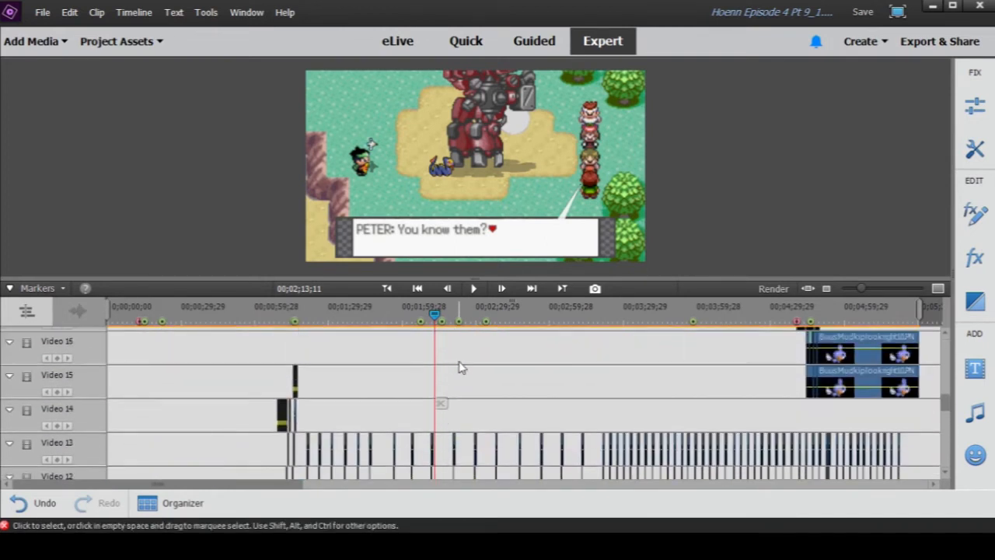
click(474, 288)
scroll(480, 362, up, 1)
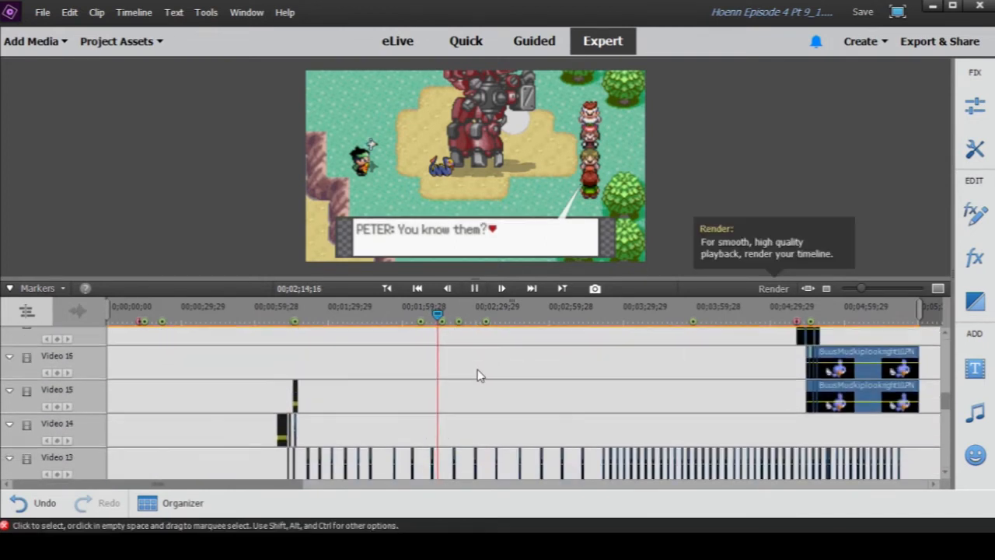
scroll(479, 373, up, 4)
scroll(479, 376, up, 5)
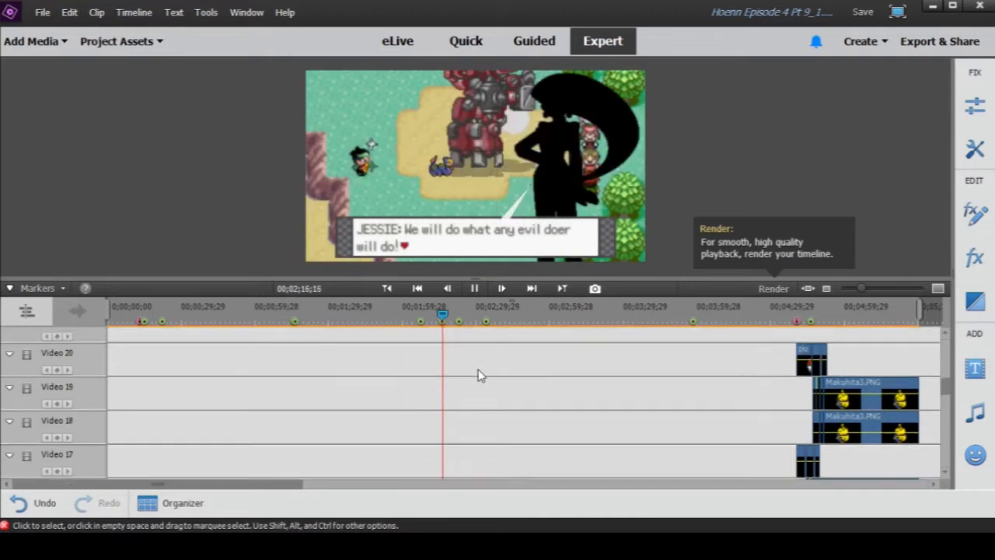
scroll(479, 376, up, 1)
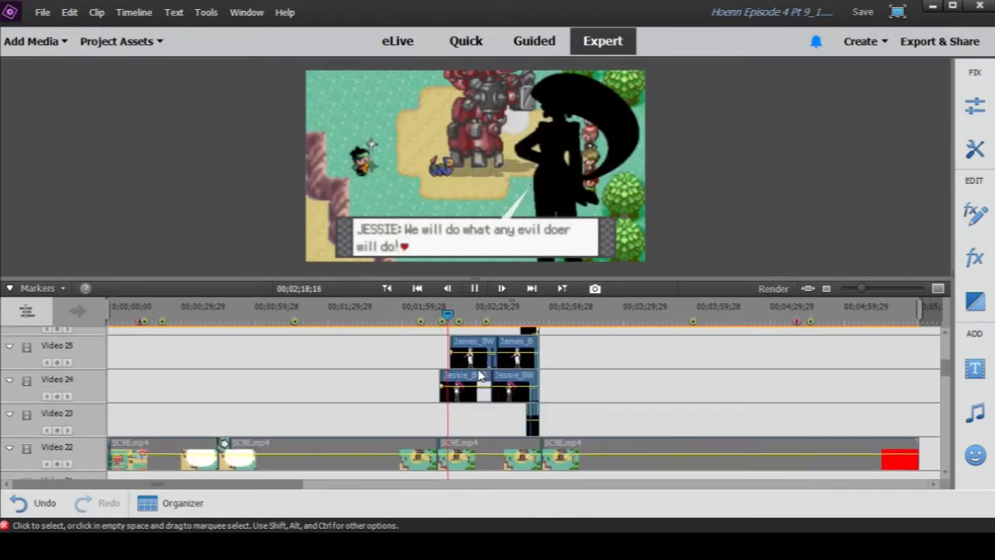
click(474, 288)
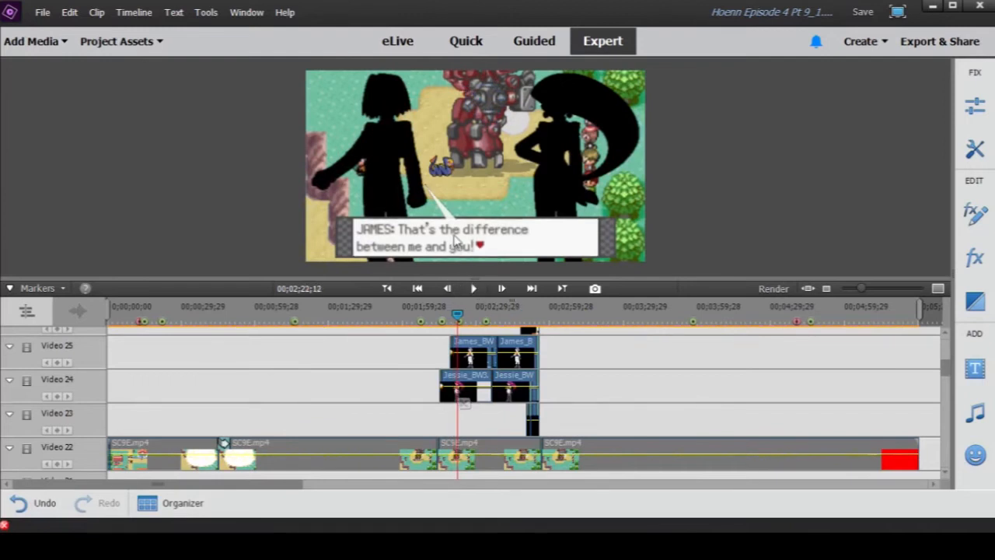
- Replay the Team Rocket introduction from 00;02;16;01 to 00;02;50;09 and enlarge the timeline around the Jessie and James clips
mouse_move(448, 313)
mouse_down()
mouse_move(436, 313)
mouse_move(444, 314)
mouse_up()
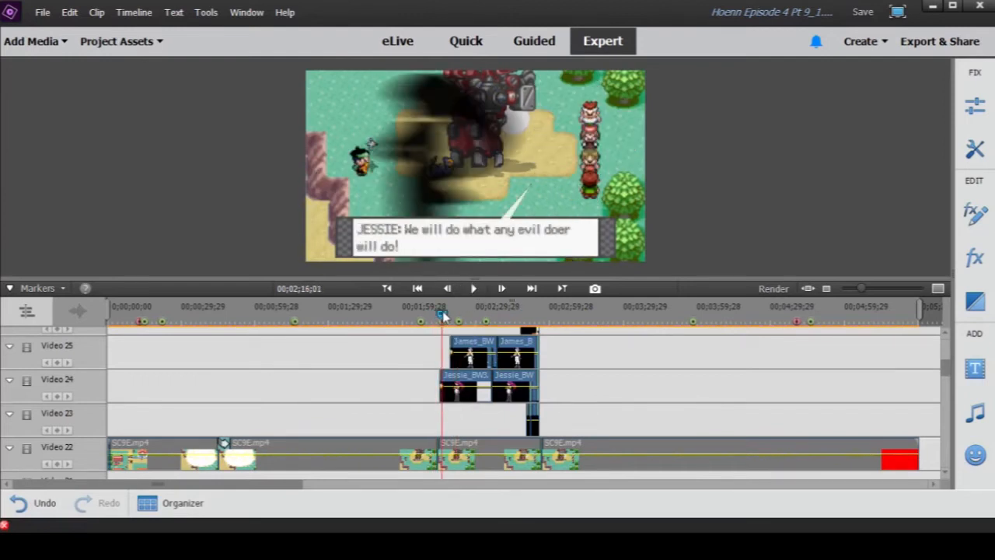
click(474, 289)
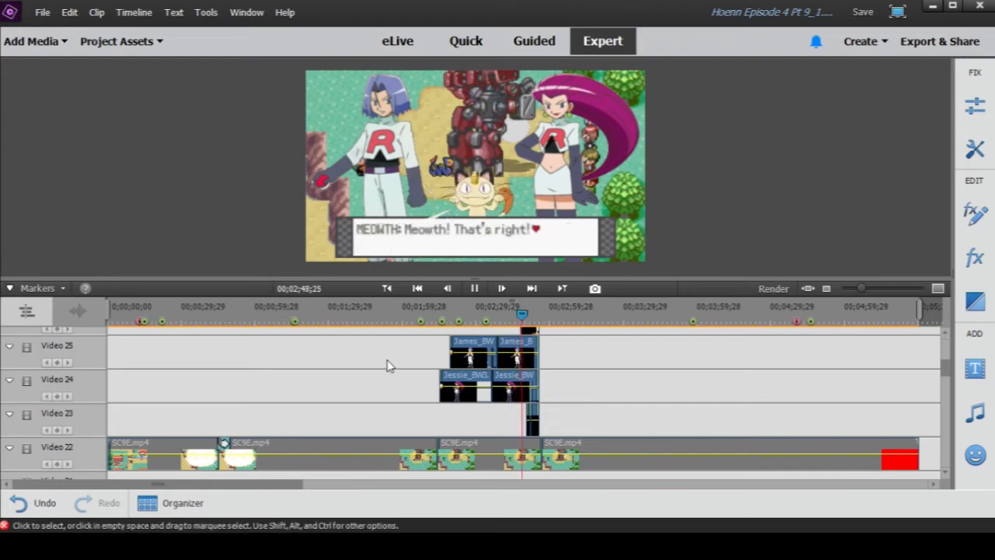
click(473, 289)
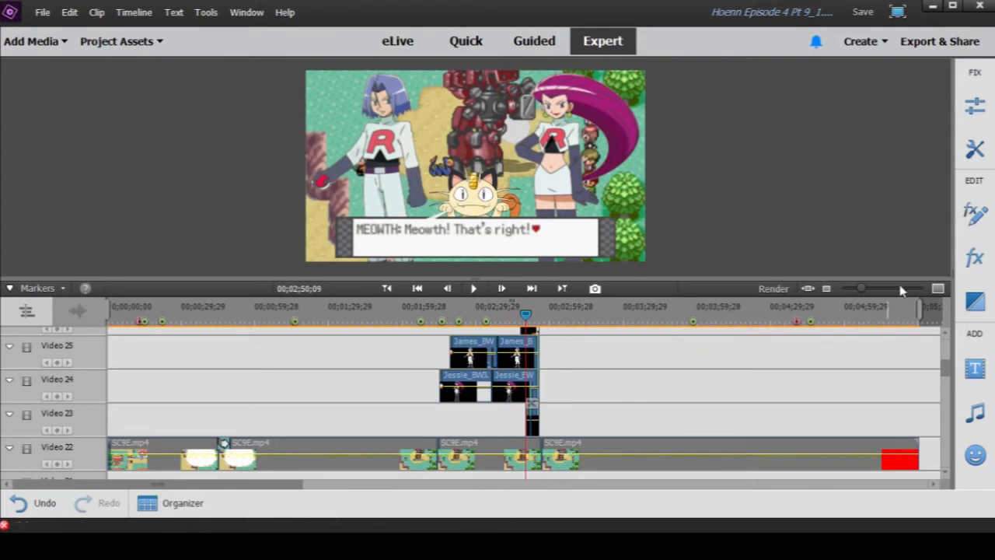
drag(861, 289, 869, 298)
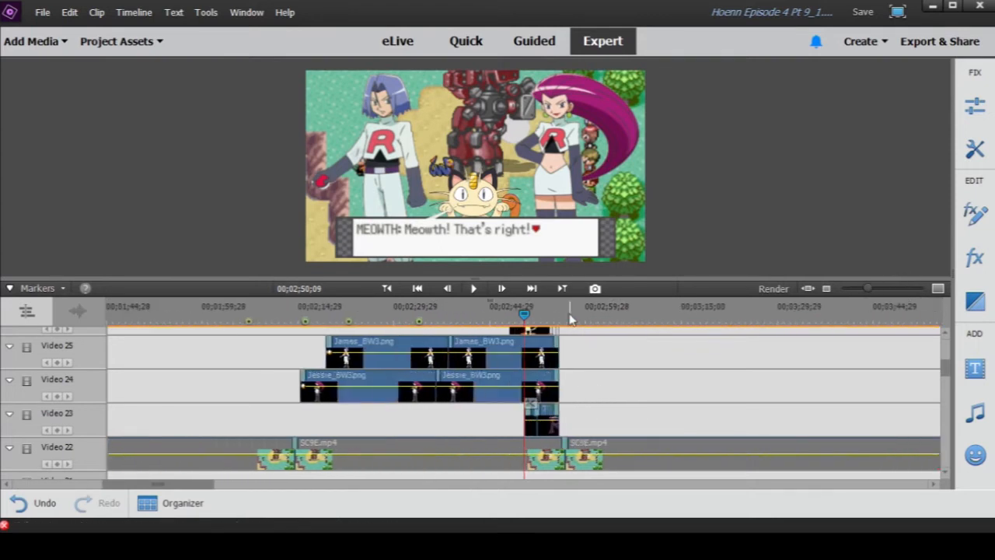
- Replay Jessie's silhouette entrance from 00;02;13;05 to 00;02;18;03, going back over her "We will do what any evil doer will do!" line
click(263, 315)
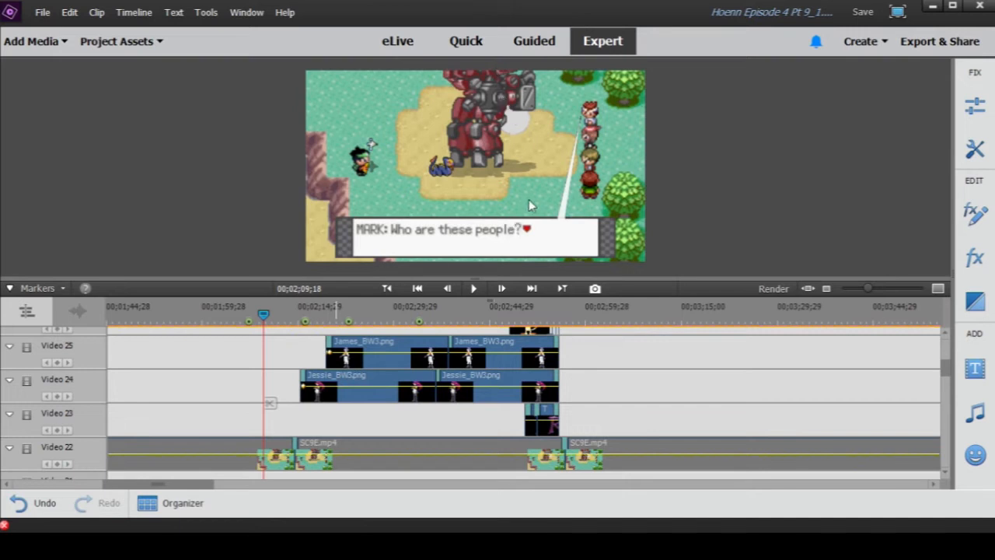
mouse_move(289, 314)
mouse_down()
mouse_move(365, 318)
mouse_move(286, 326)
mouse_up()
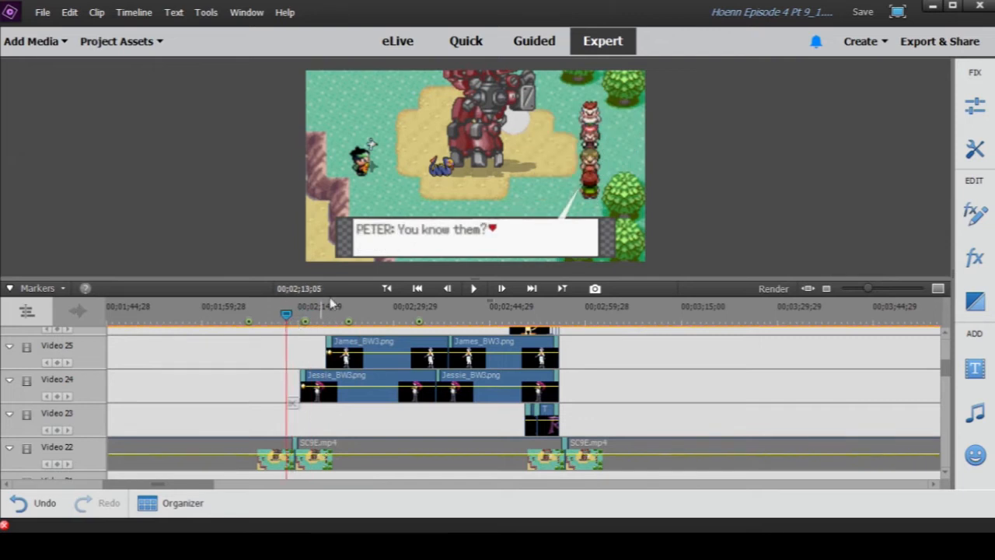
click(476, 290)
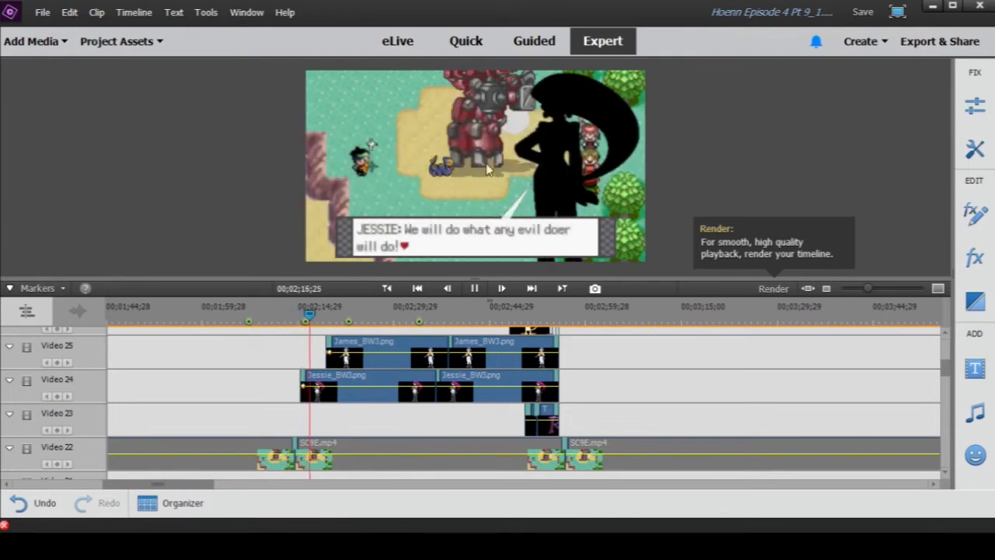
click(474, 289)
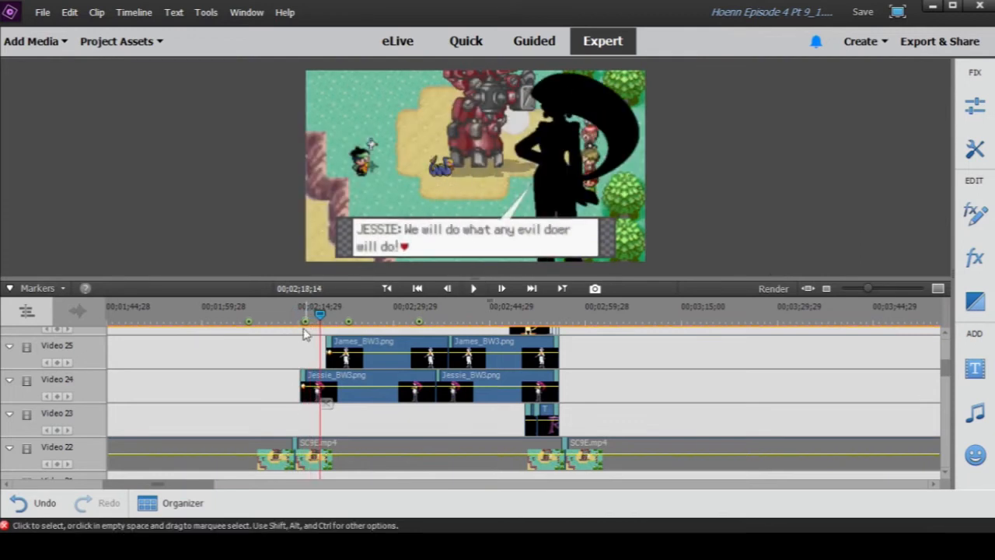
drag(274, 316, 309, 323)
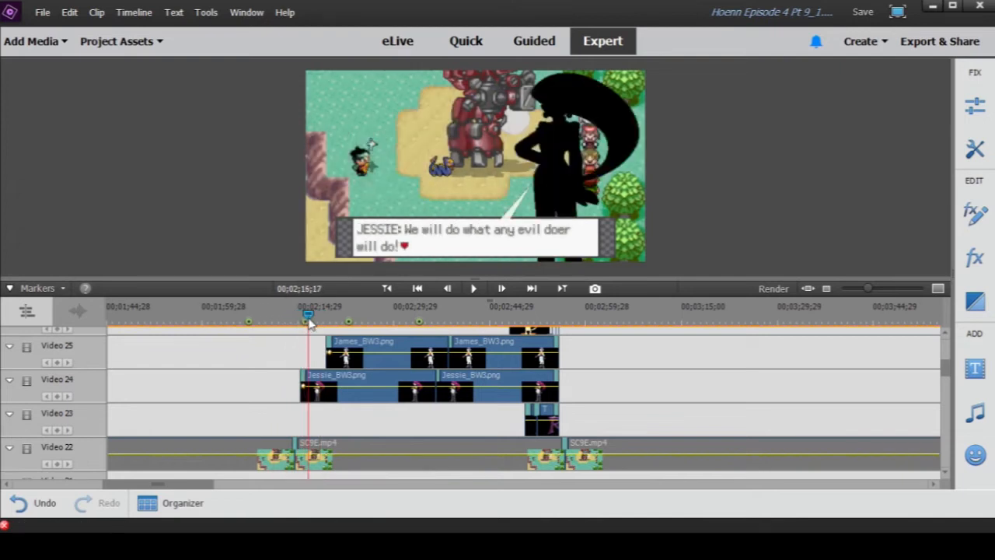
click(476, 292)
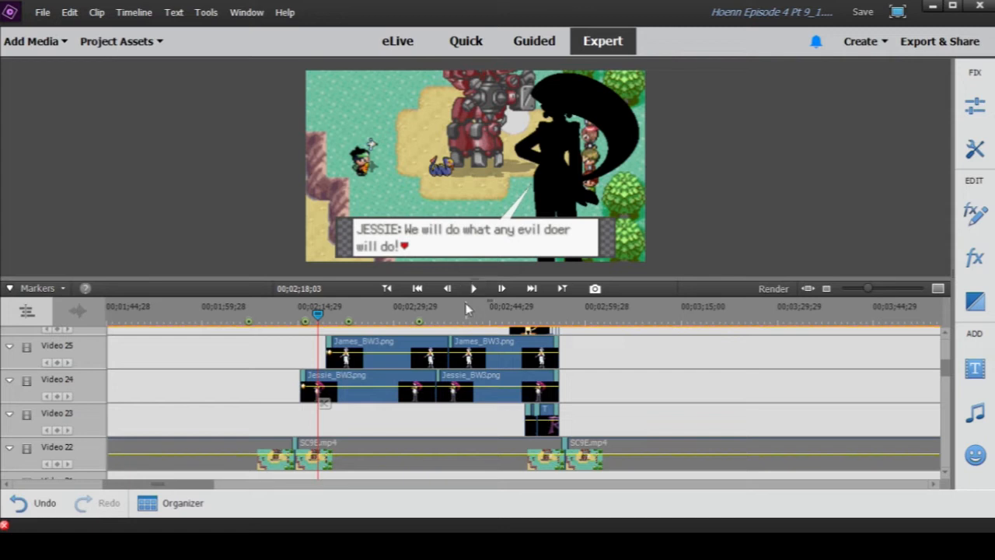
- Check the revealed characters at 00;02;43;03, replay the silhouettes during James's "To unite all people" line and move on to Jessie's reveal at 00;02;38;01
click(469, 317)
mouse_move(471, 321)
mouse_down()
mouse_move(529, 321)
mouse_move(480, 321)
mouse_up()
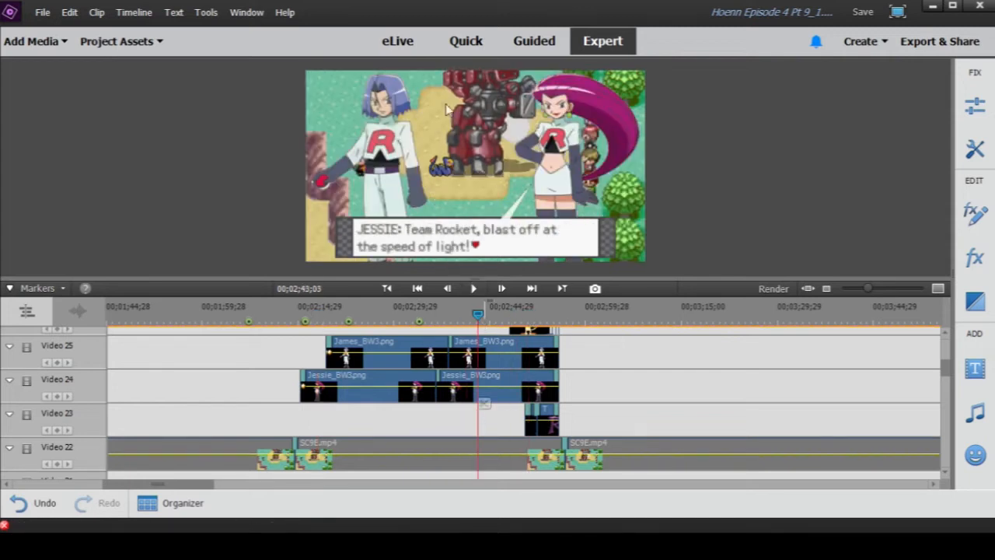
click(474, 289)
drag(400, 314, 371, 315)
click(472, 300)
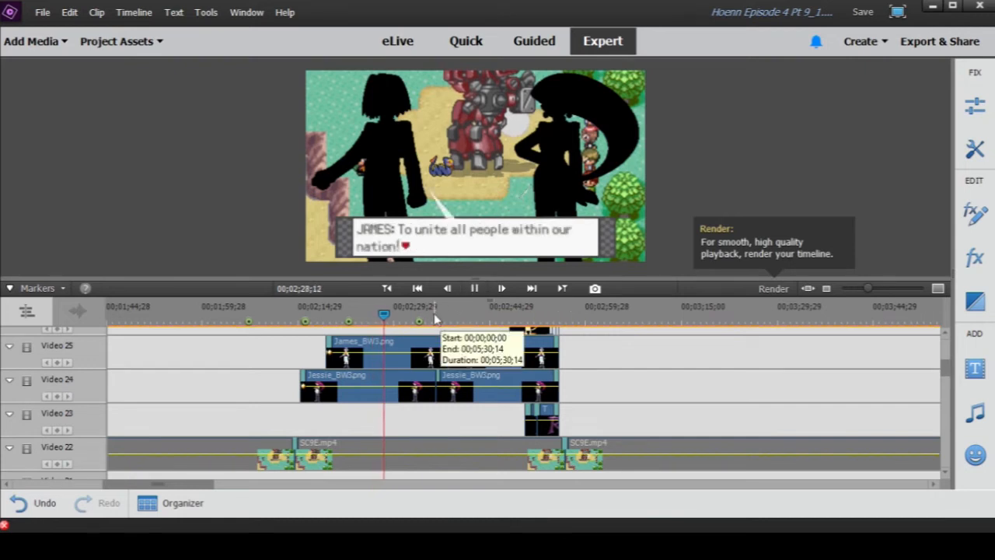
drag(402, 311, 445, 314)
- Select the Robot1.PNG clip on Video 3 near 00;02;46;03 and scrub the playhead to the R logo at 00;02;52;01
scroll(458, 361, down, 10)
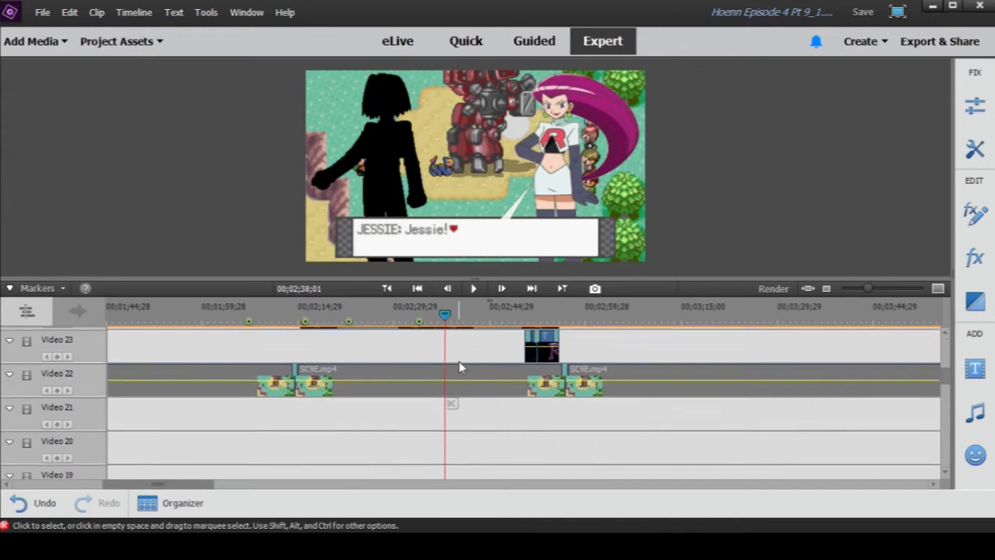
scroll(459, 367, down, 8)
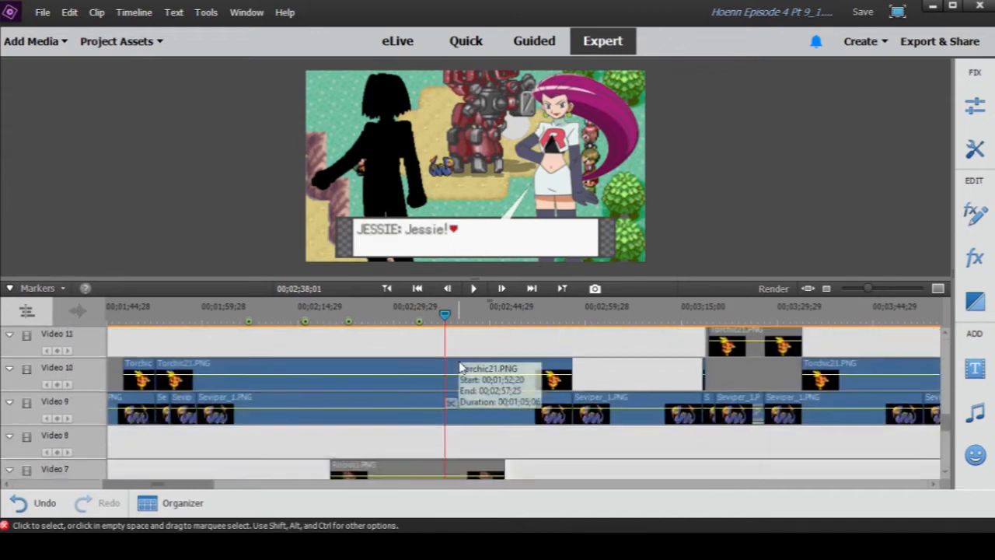
scroll(459, 367, down, 3)
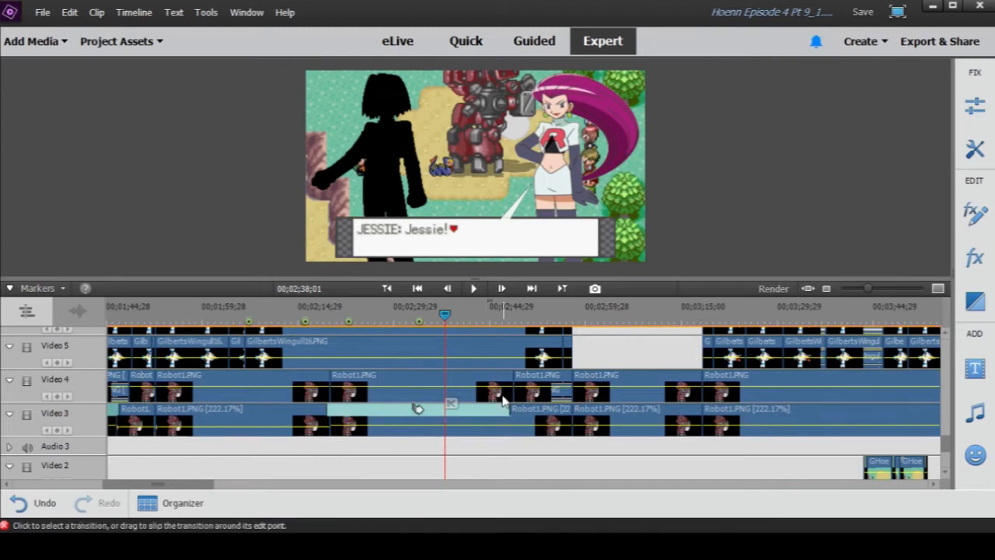
click(497, 313)
click(521, 420)
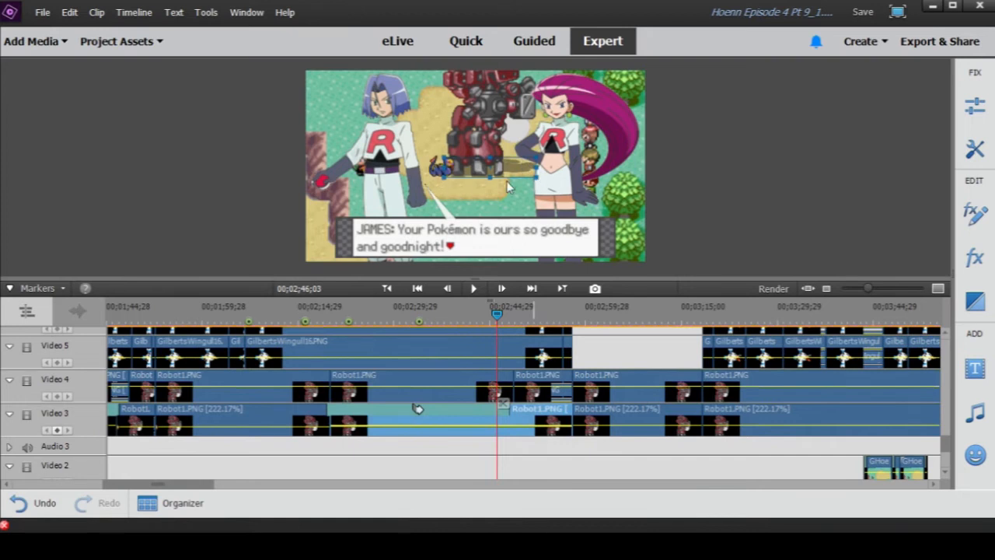
drag(498, 315, 534, 351)
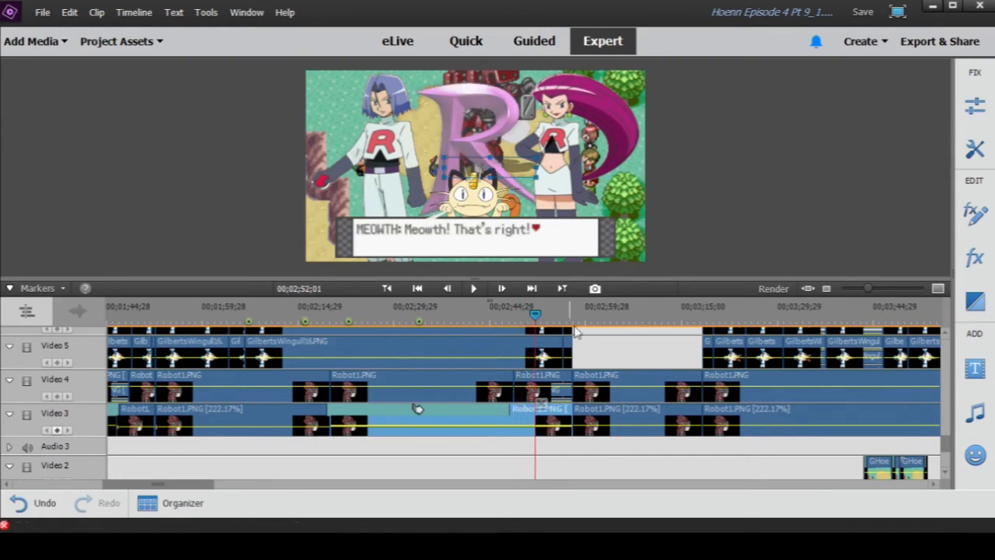
- Compare the Team Rocket layers with the lower tracks, then preview the Torchic21.PNG clip on Video 10 at 00;02;52;28 and close the preview
scroll(611, 354, up, 5)
scroll(612, 360, up, 10)
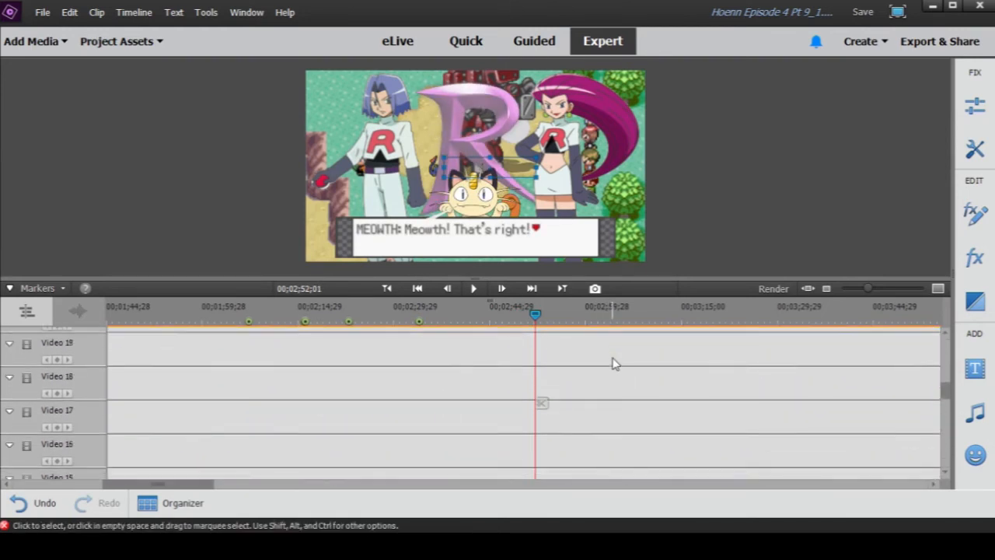
scroll(591, 369, up, 2)
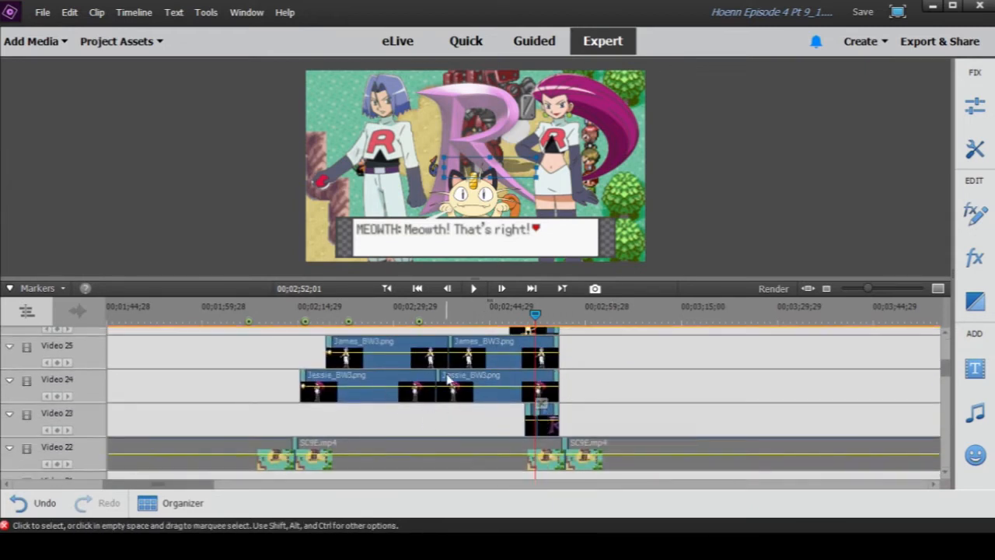
scroll(451, 382, down, 1)
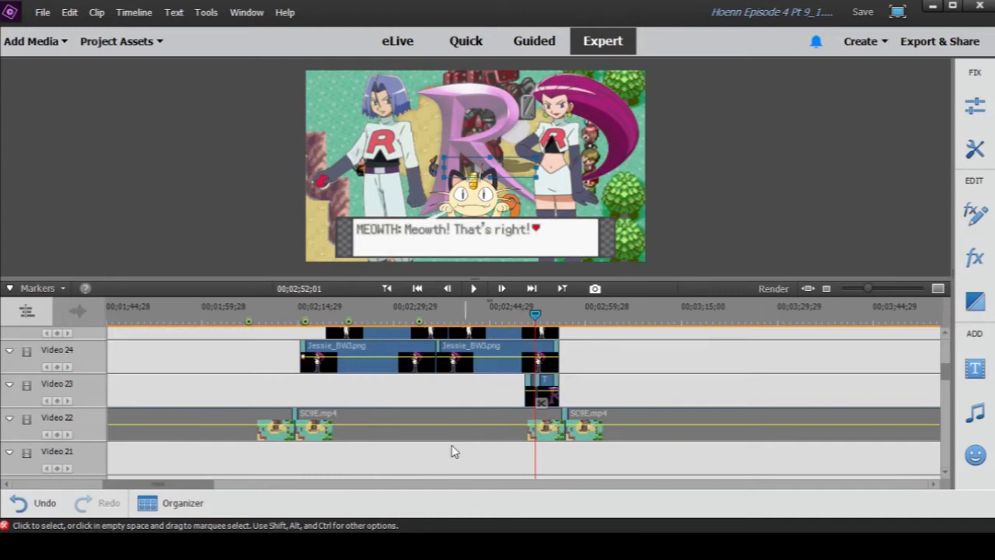
scroll(542, 402, down, 10)
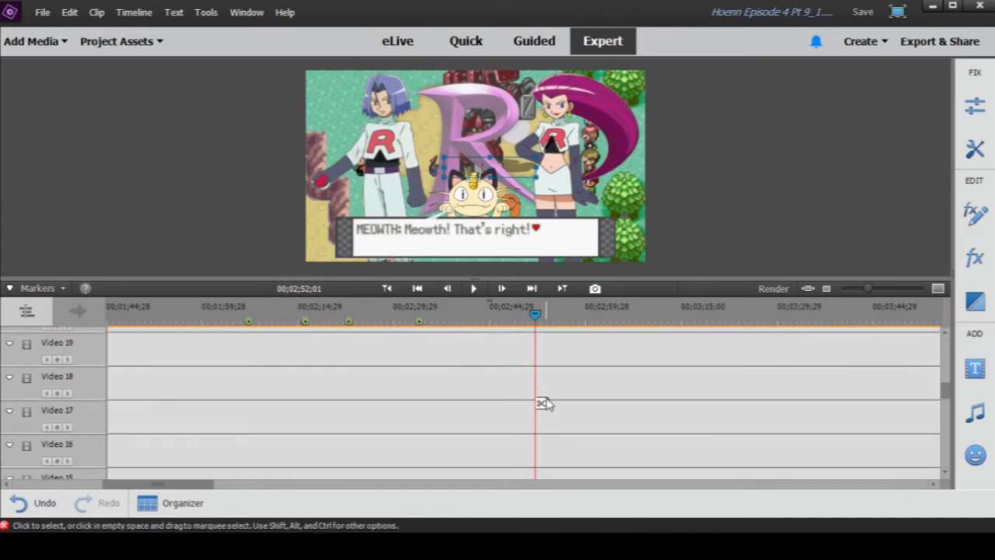
scroll(548, 402, down, 5)
click(539, 317)
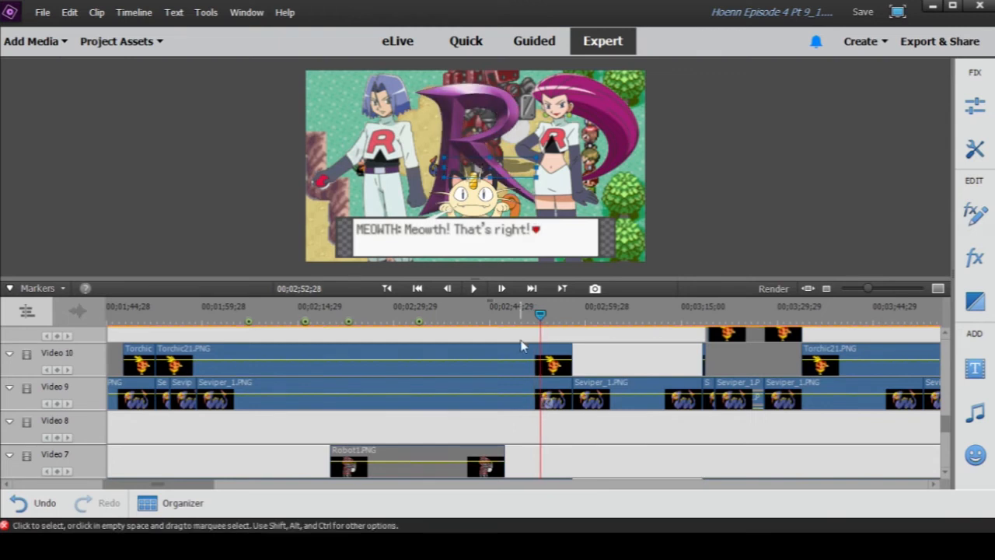
double_click(516, 352)
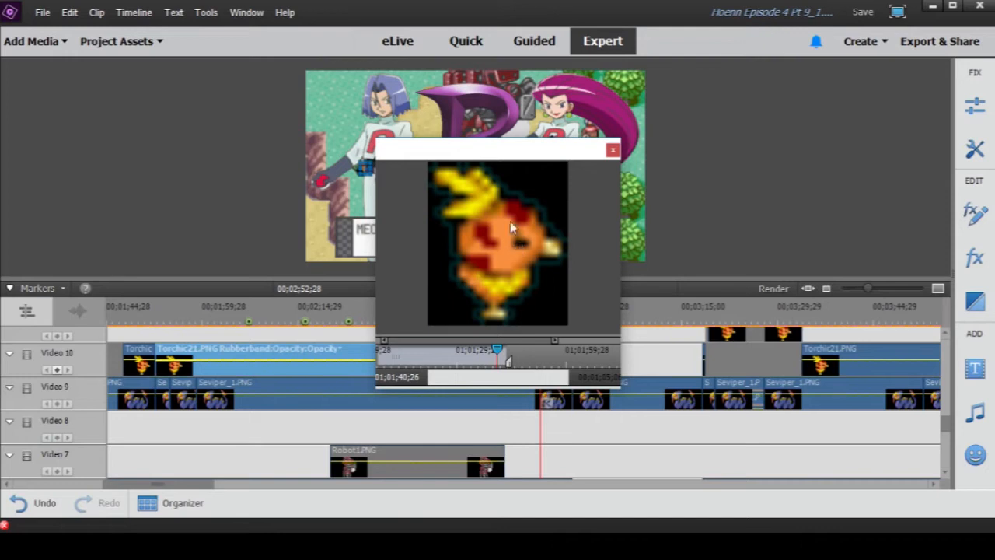
click(613, 150)
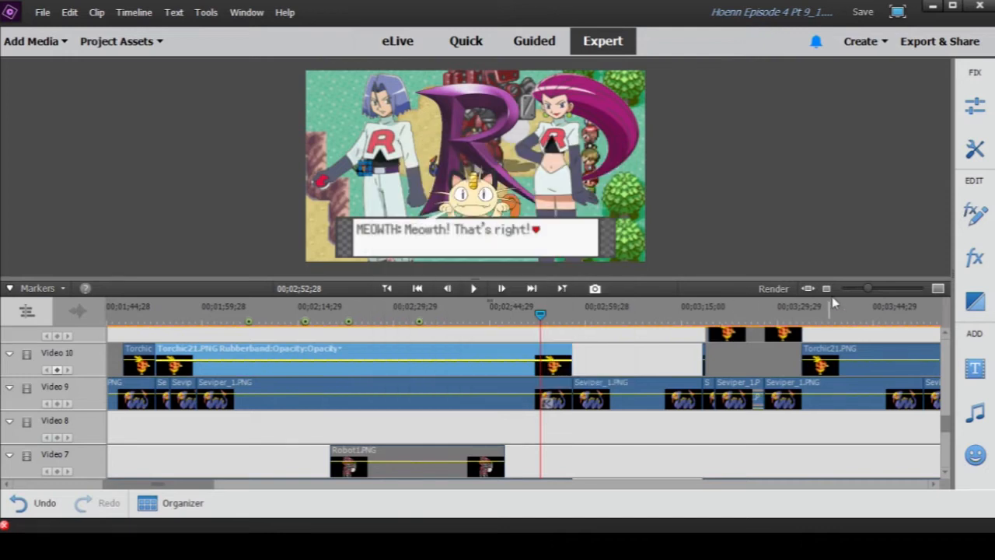
- Move the playhead to 00;00;46;11 in the Wing Attack scene and inspect the Crop effect settings of the short Video 10 clip there
drag(869, 289, 863, 290)
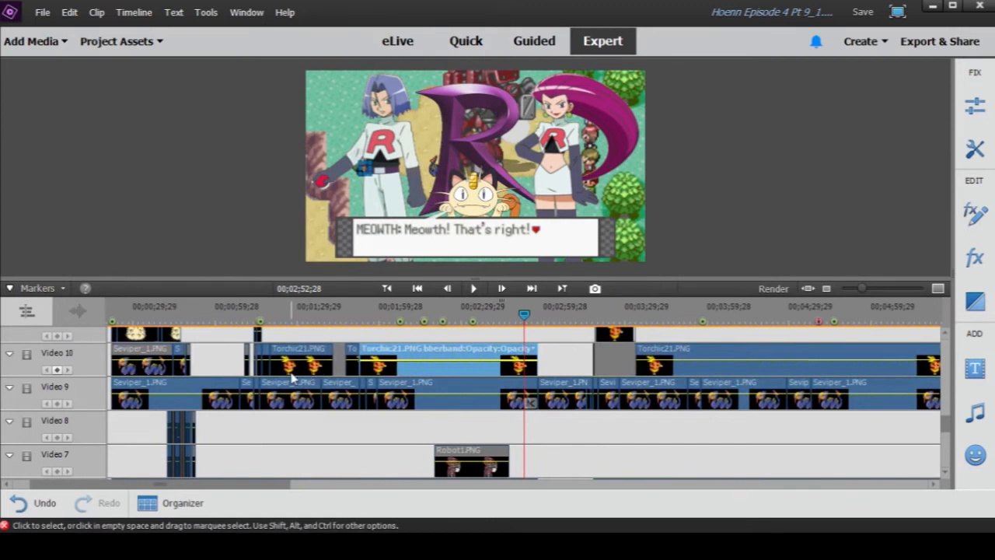
click(178, 313)
click(178, 358)
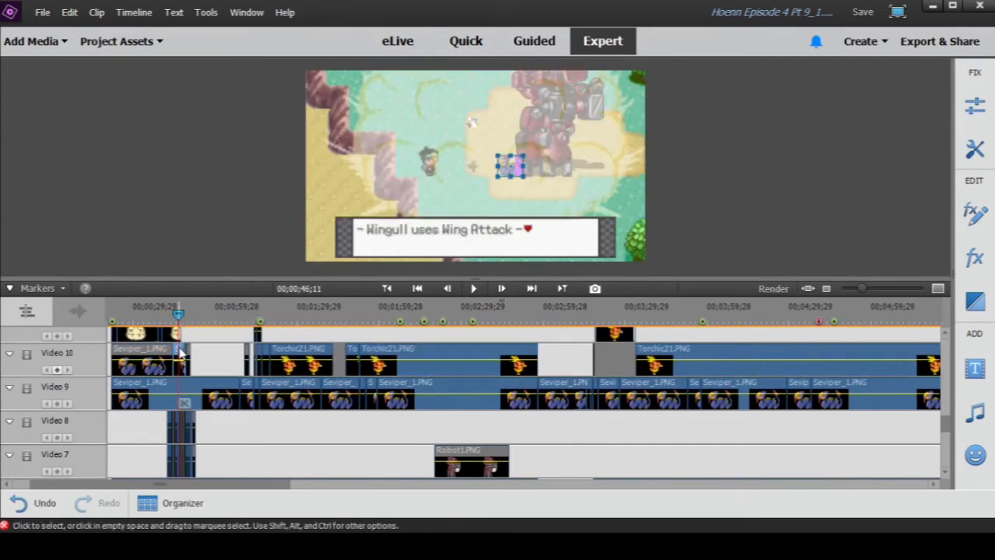
click(976, 212)
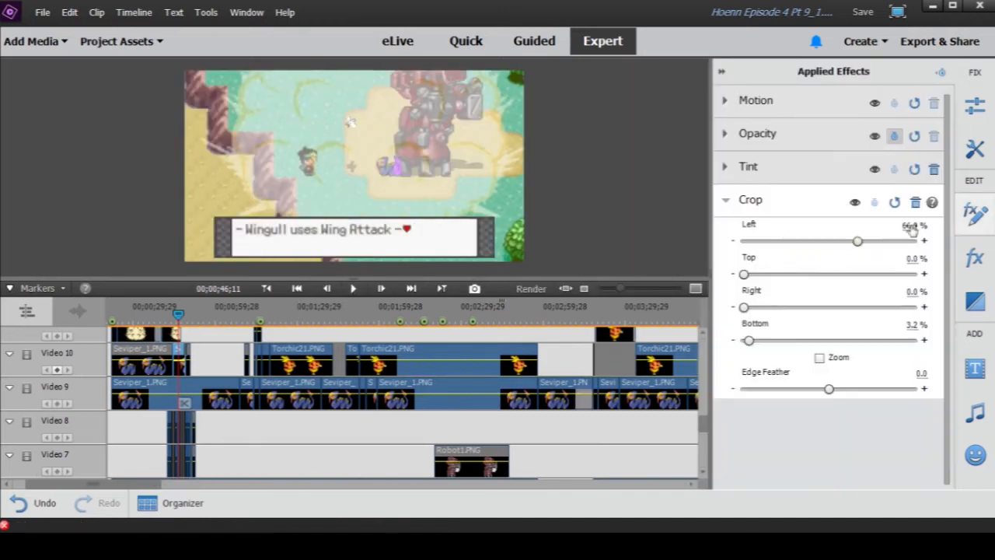
click(789, 202)
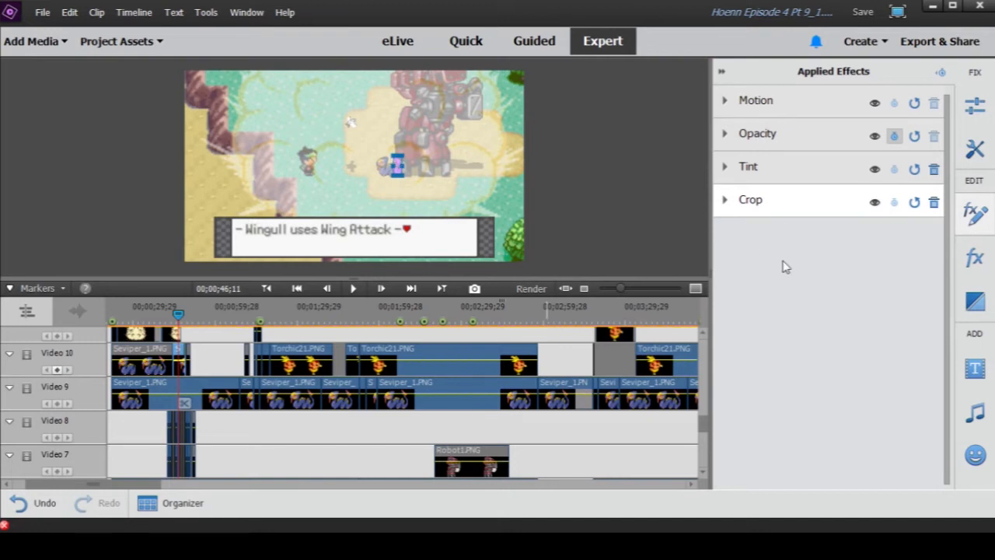
click(721, 71)
- Move the playhead to 00;03;55;00 and examine the layers of the Torchic scene from Video 30 down to Video 1
drag(606, 312, 693, 318)
drag(862, 289, 861, 288)
scroll(463, 333, up, 3)
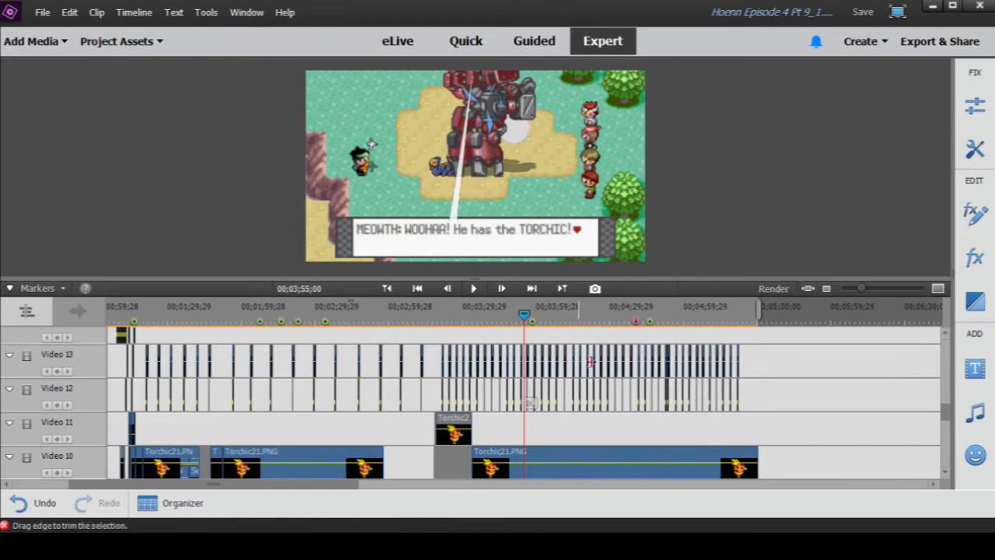
scroll(660, 393, up, 4)
scroll(622, 412, up, 4)
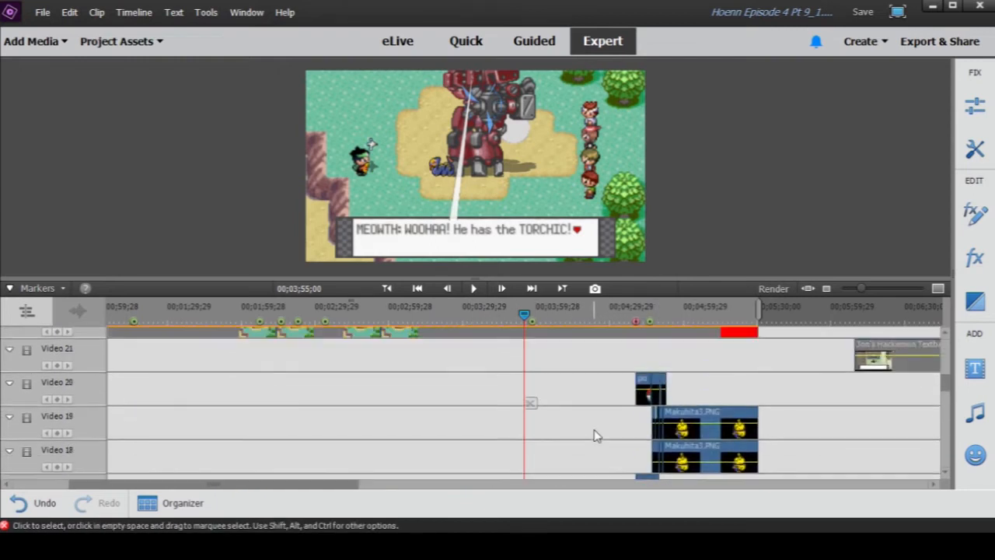
scroll(588, 434, up, 9)
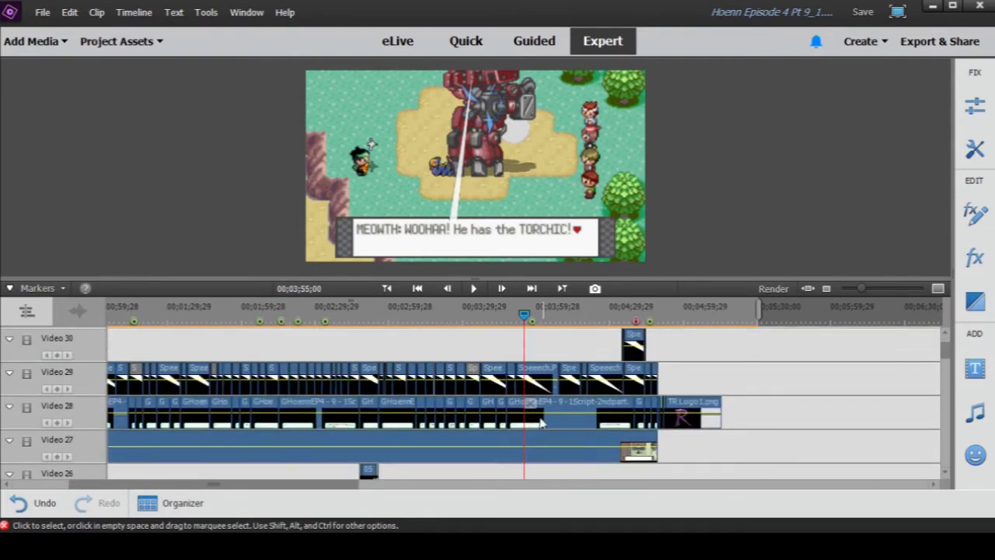
scroll(408, 412, down, 1)
scroll(529, 392, down, 3)
scroll(528, 395, up, 4)
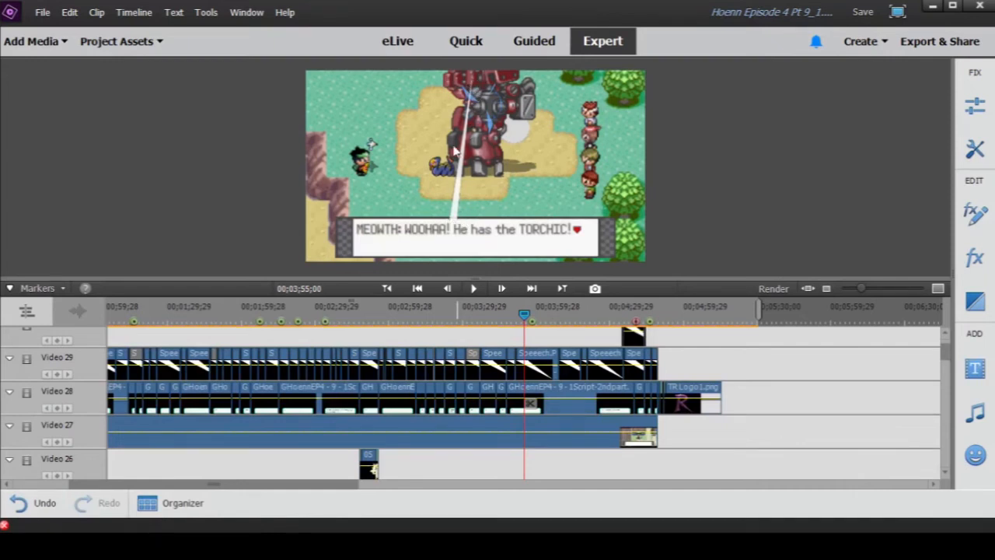
scroll(477, 360, down, 8)
scroll(478, 360, down, 11)
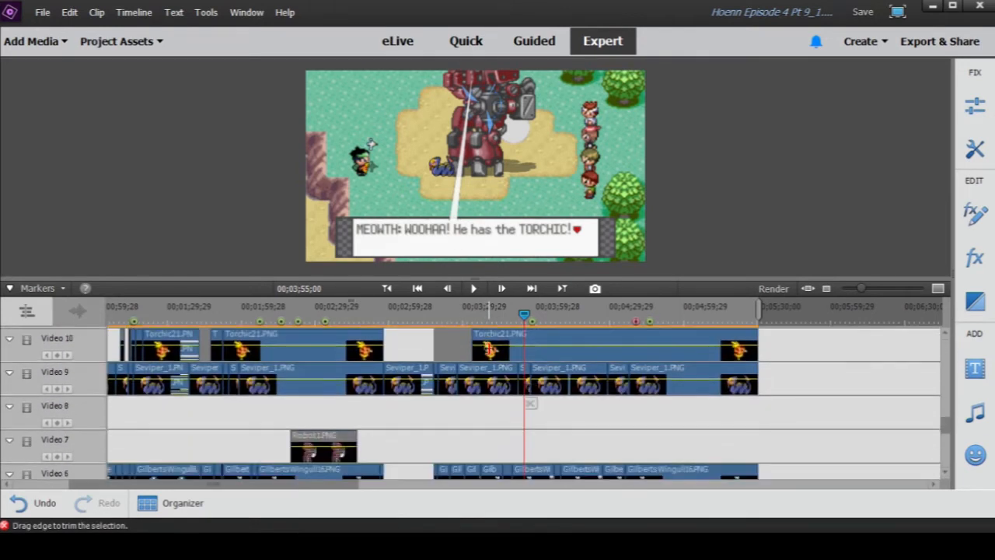
scroll(534, 418, down, 8)
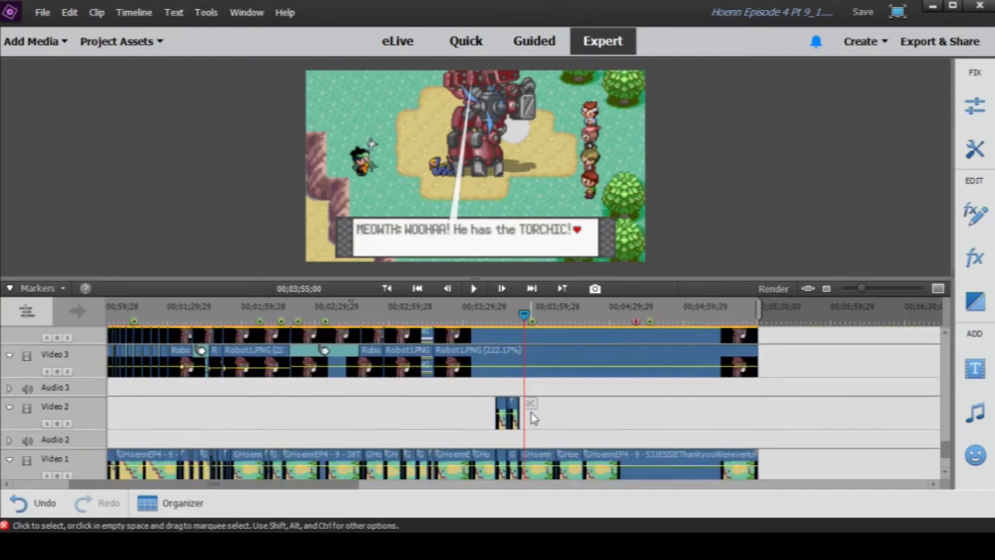
scroll(533, 418, down, 3)
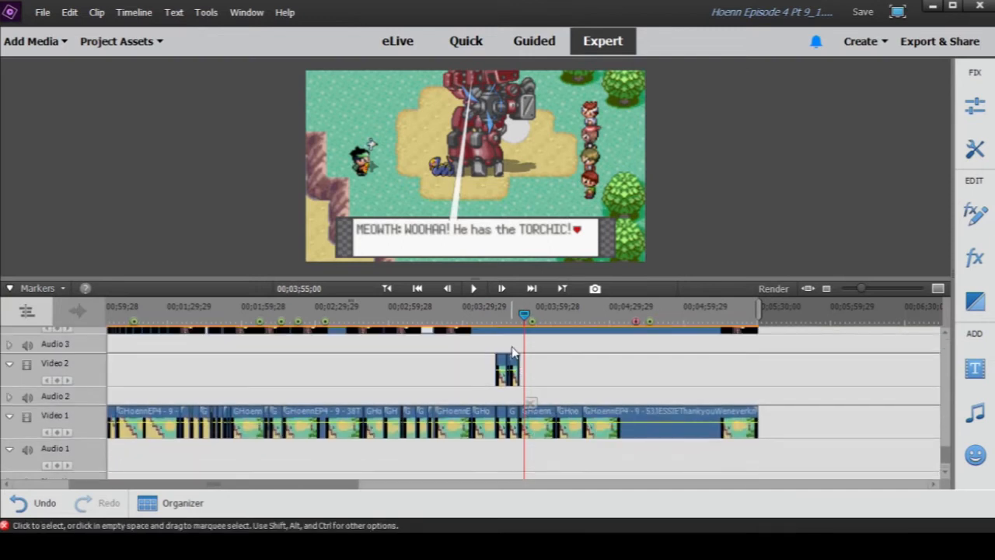
- Play the scene from 00;03;43;02 to 00;03;45;07 and show the Crop effect's frame for the 48CROPfriends clip on Video 2
click(496, 317)
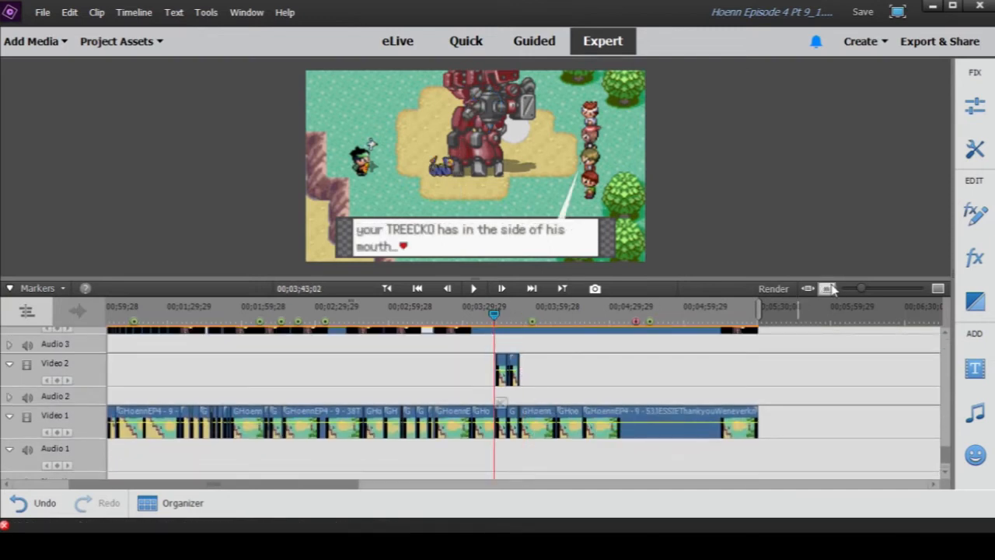
drag(862, 288, 880, 290)
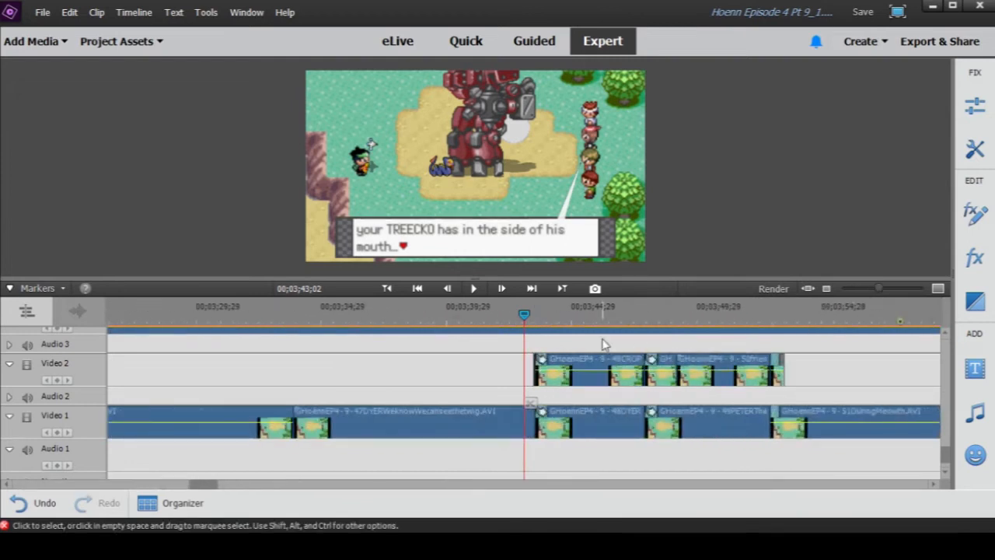
key(space)
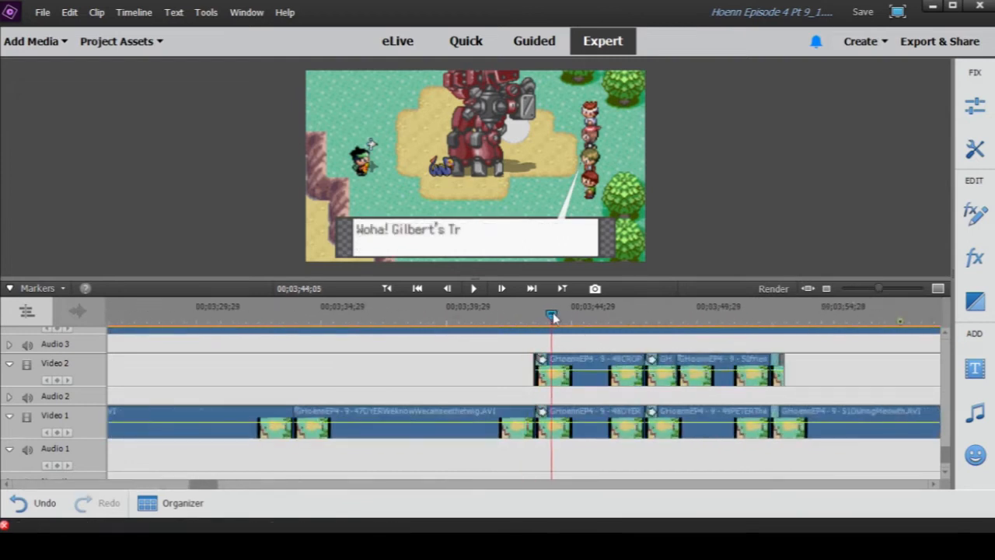
click(599, 380)
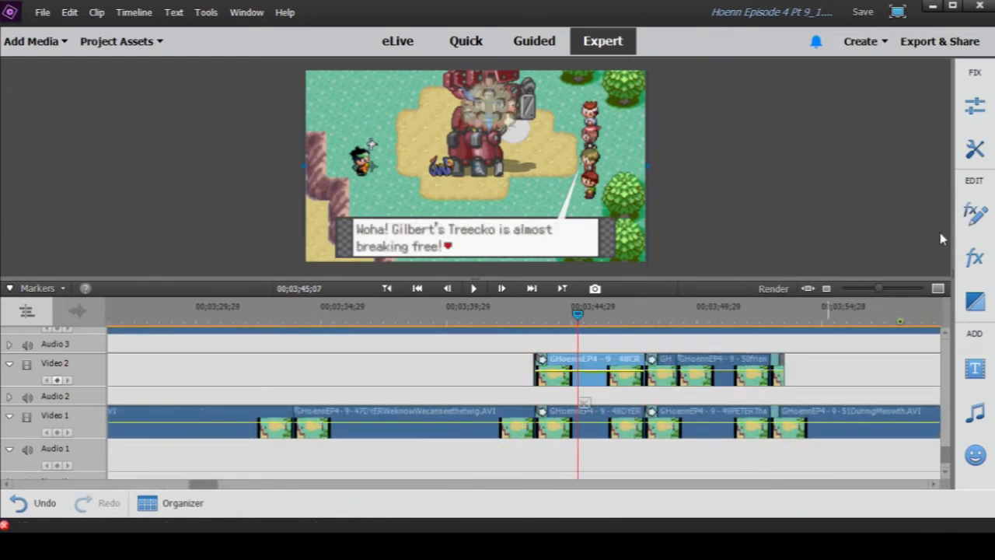
click(974, 215)
click(801, 175)
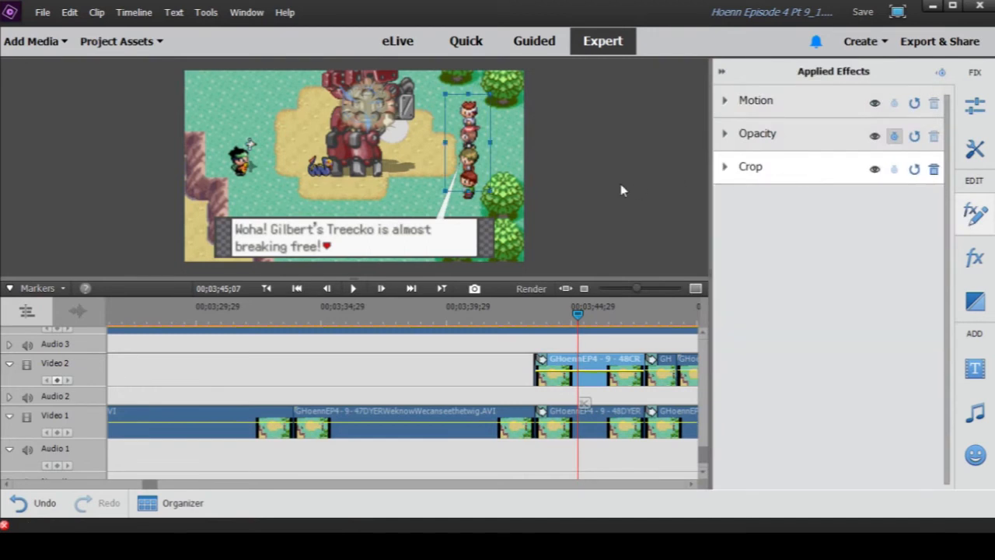
- Disable the 48CROPfriends clip on Video 2 to compare the scene without it, and enable it again
drag(637, 289, 633, 291)
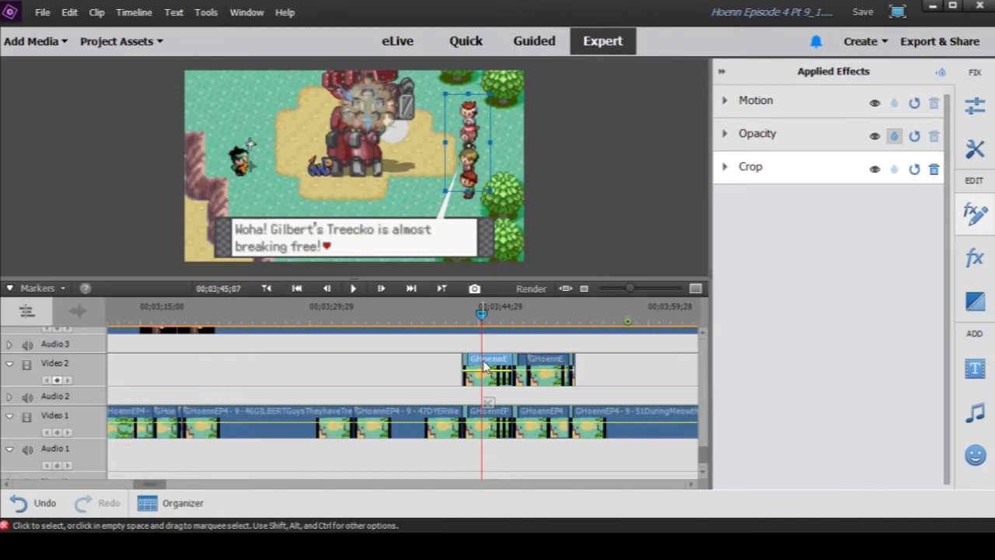
right_click(483, 364)
click(542, 154)
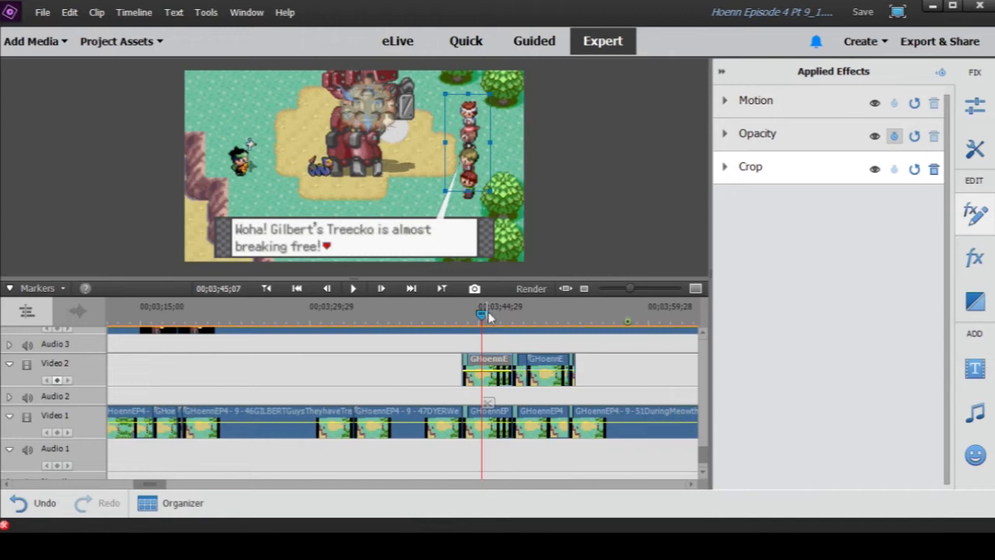
drag(630, 291, 635, 291)
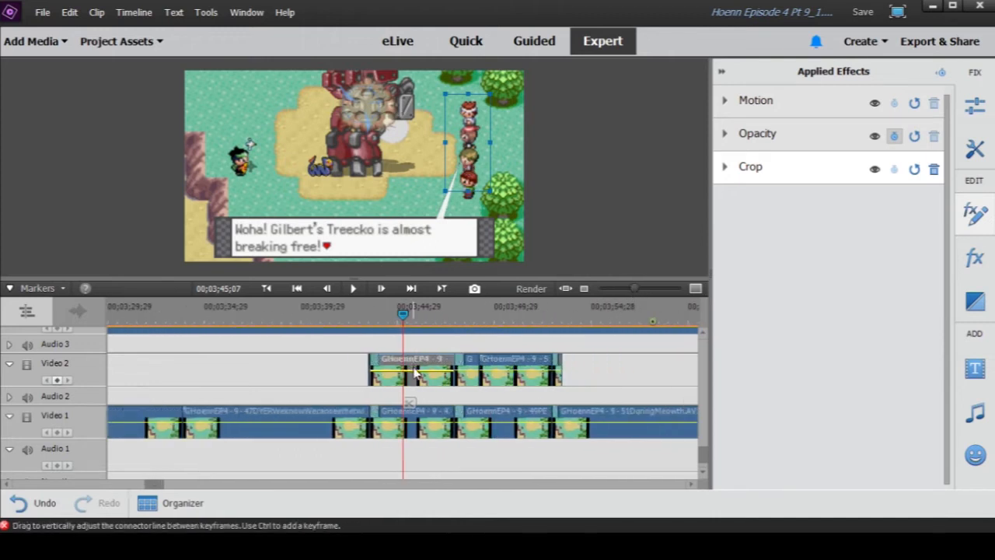
right_click(414, 364)
click(449, 154)
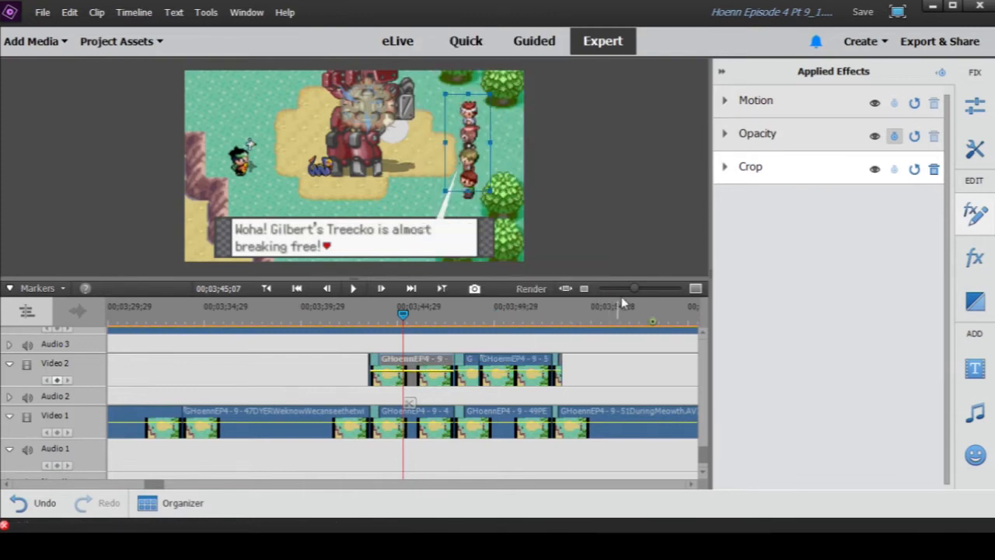
drag(636, 290, 644, 289)
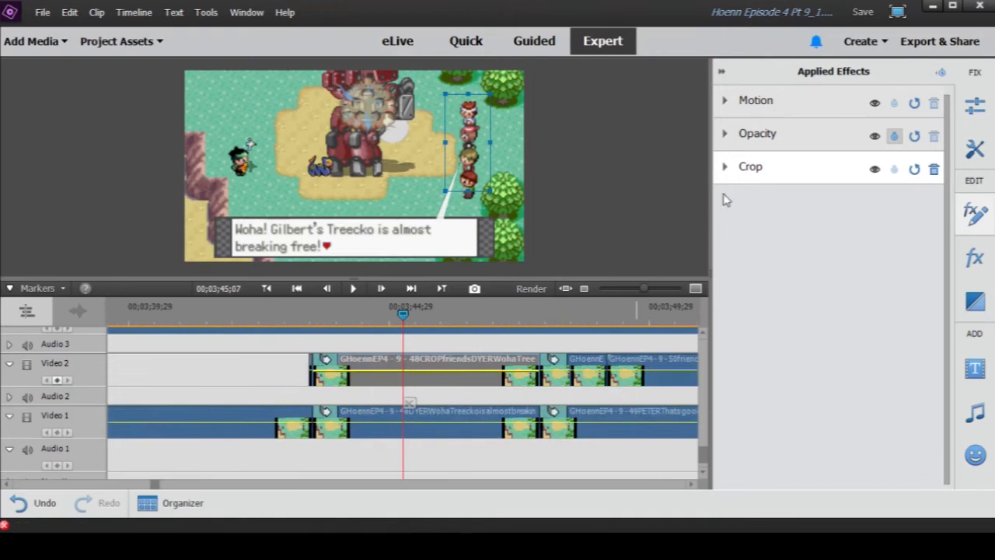
right_click(443, 377)
click(482, 173)
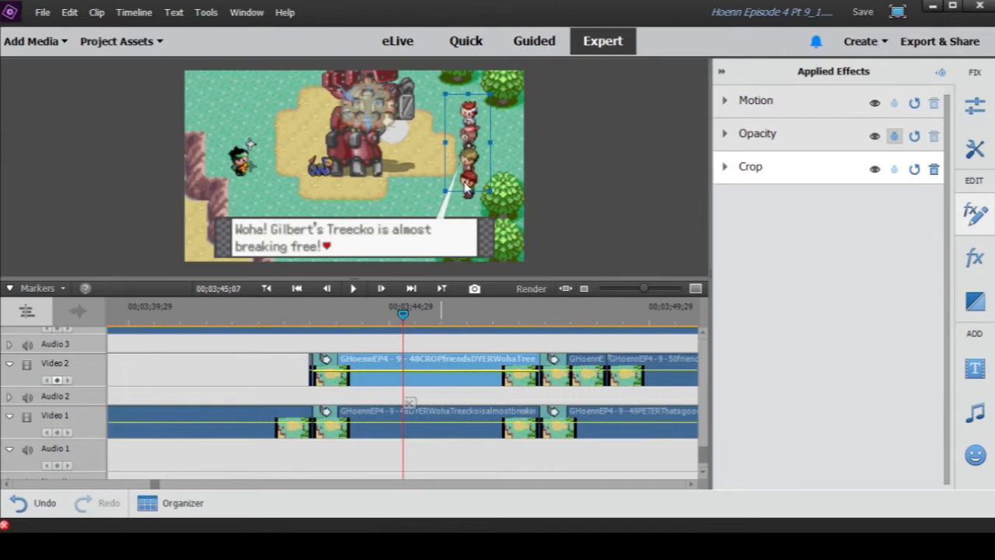
- Select the short cropped clip following 48CROPfriends on Video 2 and scrub the playhead across its opening transition, ending at 00;03;48;17
drag(644, 288, 632, 291)
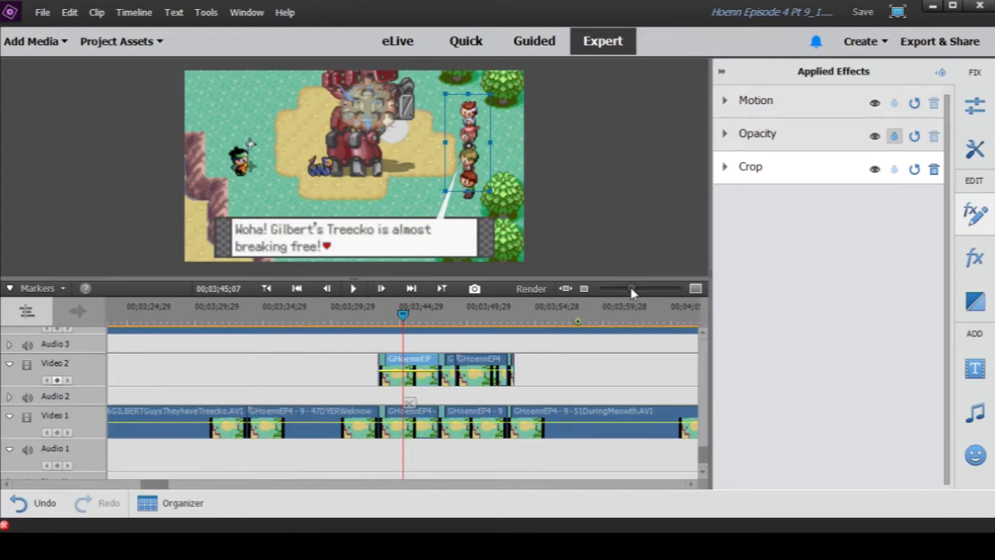
drag(632, 290, 619, 291)
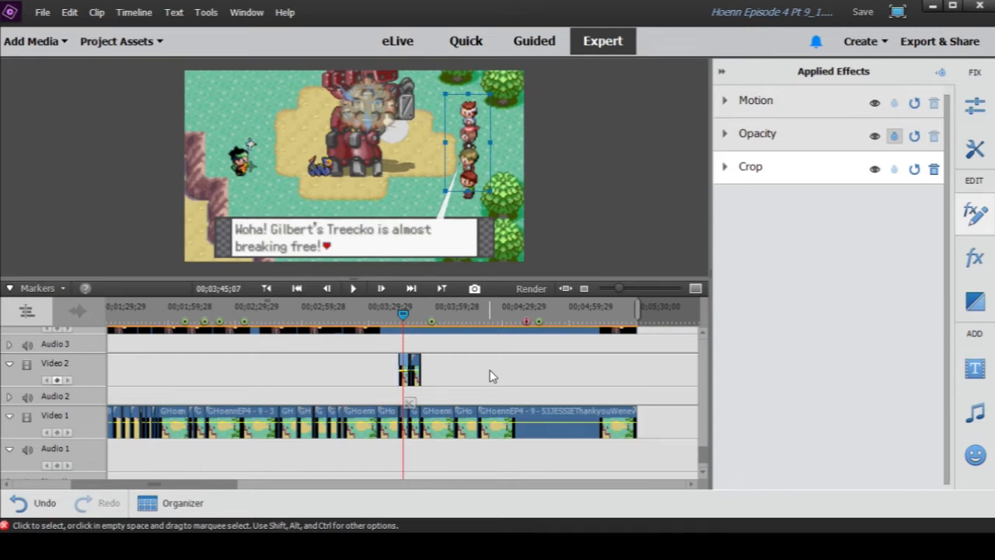
mouse_move(619, 288)
mouse_down()
mouse_move(633, 291)
mouse_move(618, 294)
mouse_up()
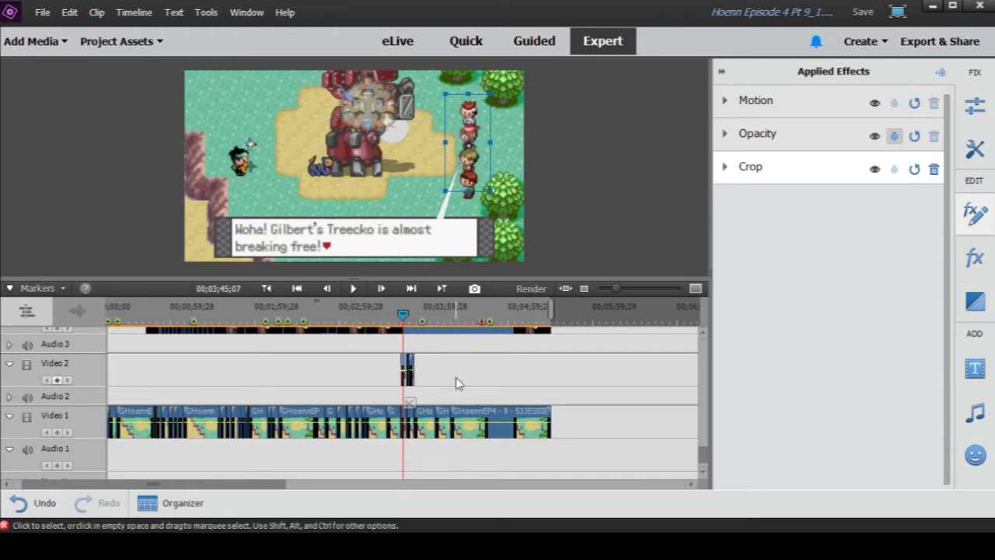
drag(617, 290, 636, 292)
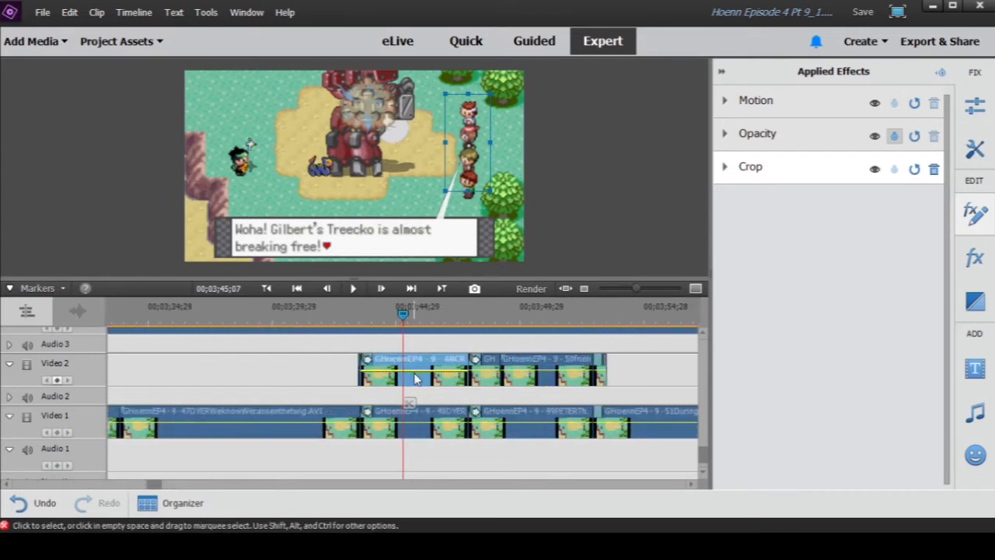
drag(404, 314, 488, 398)
click(488, 370)
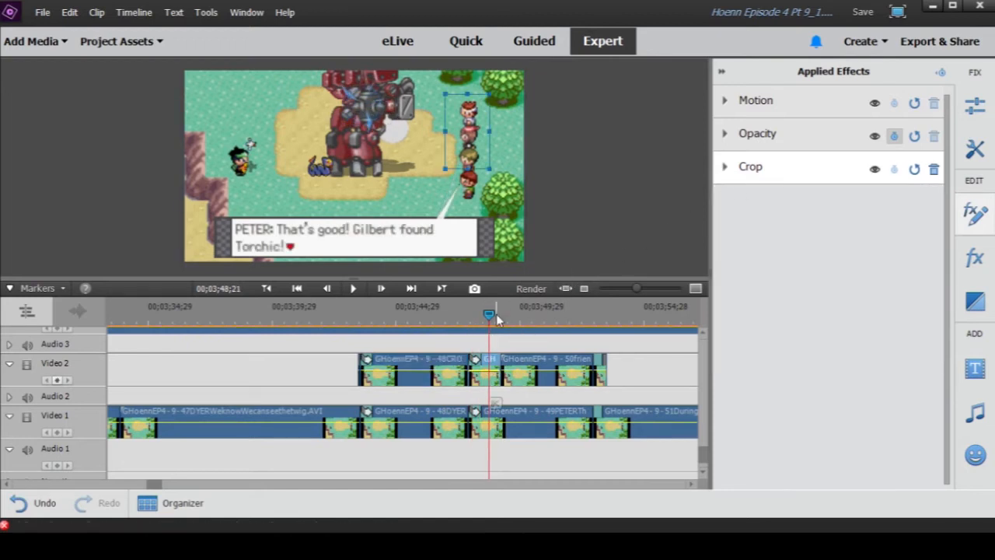
drag(489, 315, 466, 315)
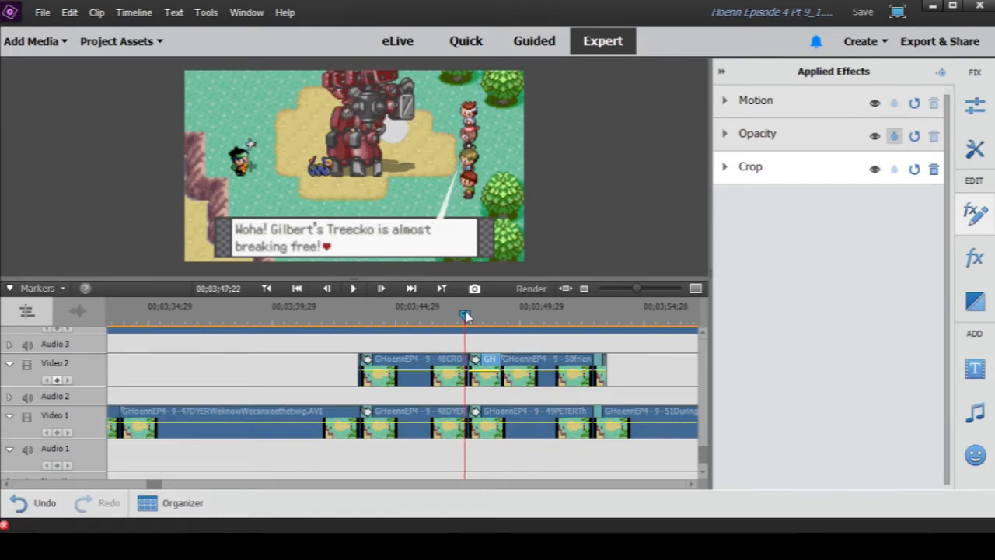
drag(465, 315, 489, 341)
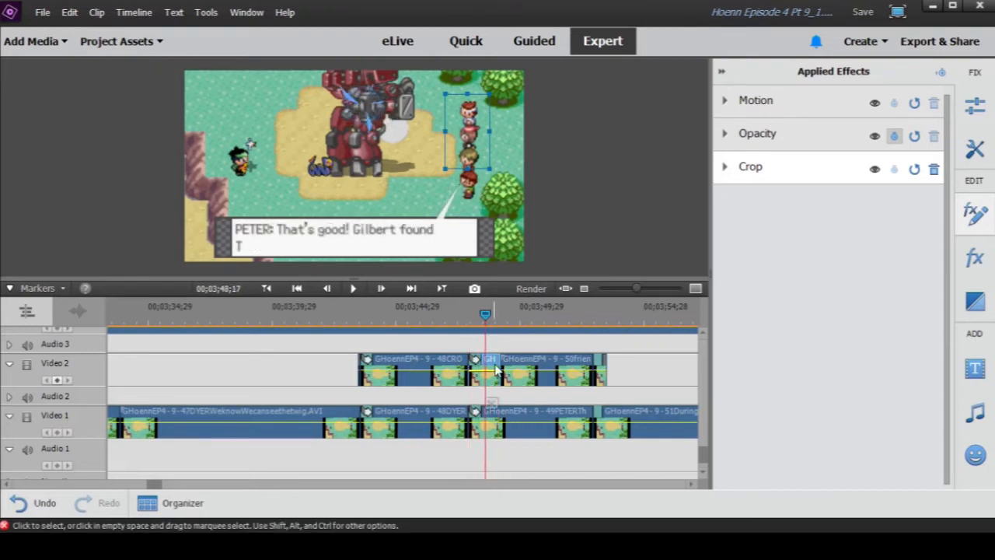
- Compare the frames at 00;03;49;09, 00;03;47;19 and 00;03;49;13 before and after the short cropped clip on Video 2
mouse_move(637, 289)
mouse_down()
mouse_move(662, 296)
mouse_move(648, 297)
mouse_up()
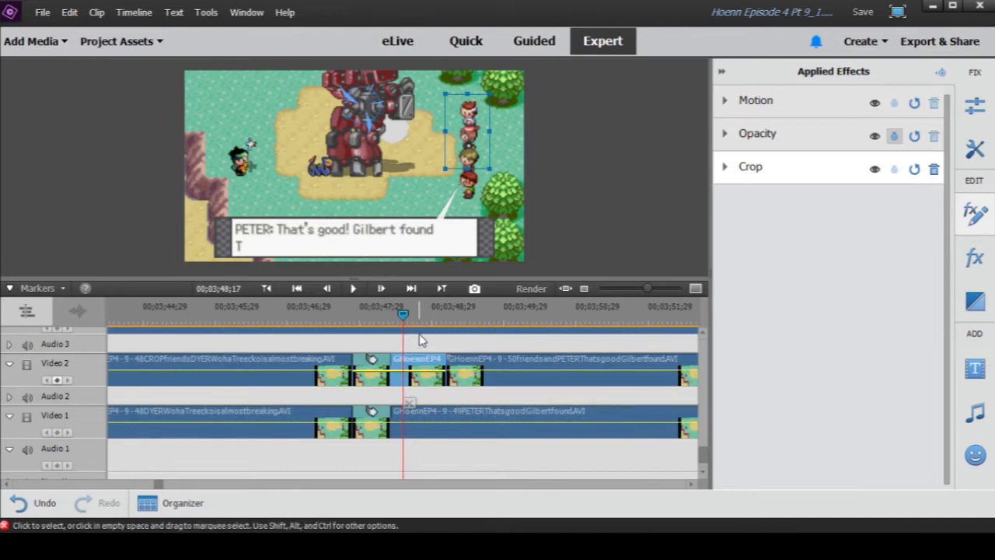
click(456, 319)
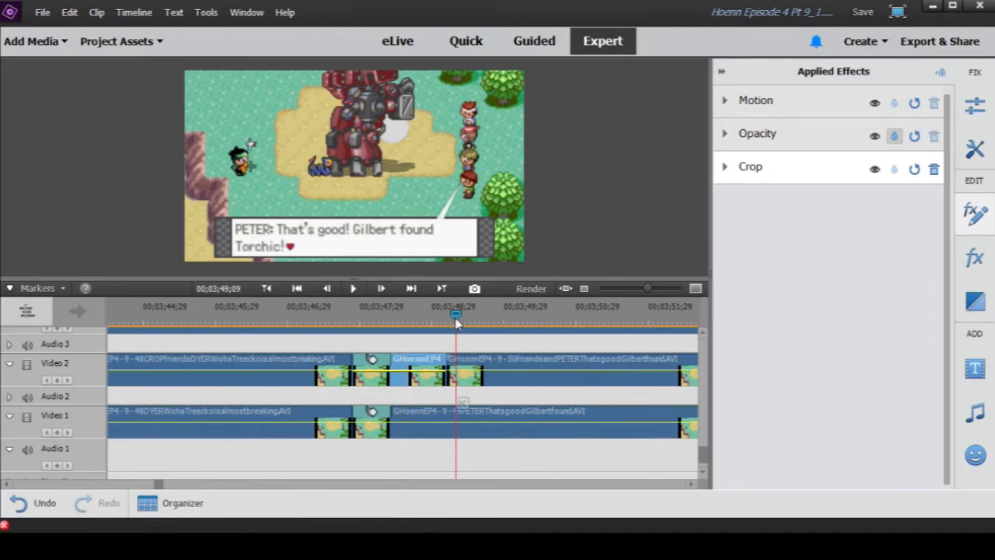
mouse_move(455, 318)
mouse_down()
mouse_move(434, 317)
mouse_move(456, 317)
mouse_up()
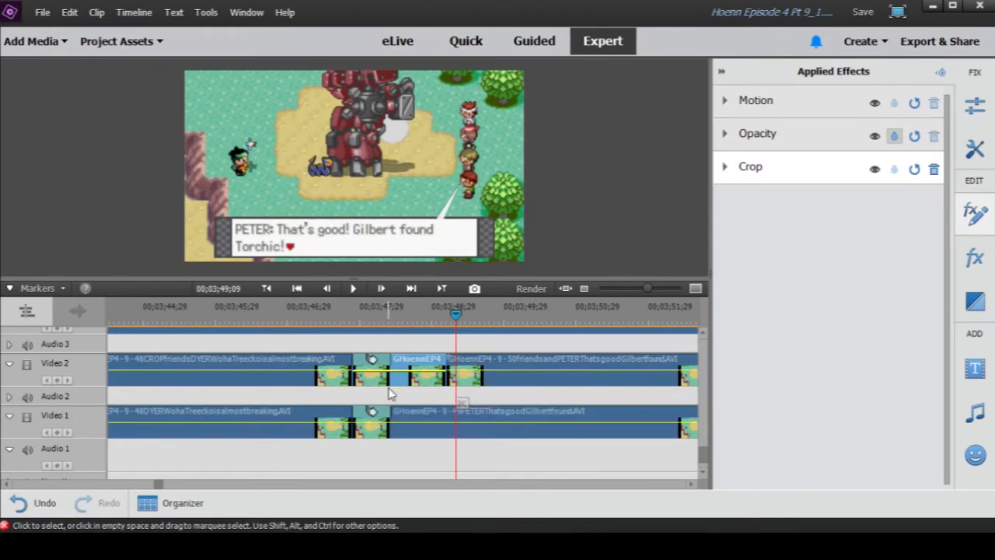
drag(648, 288, 641, 289)
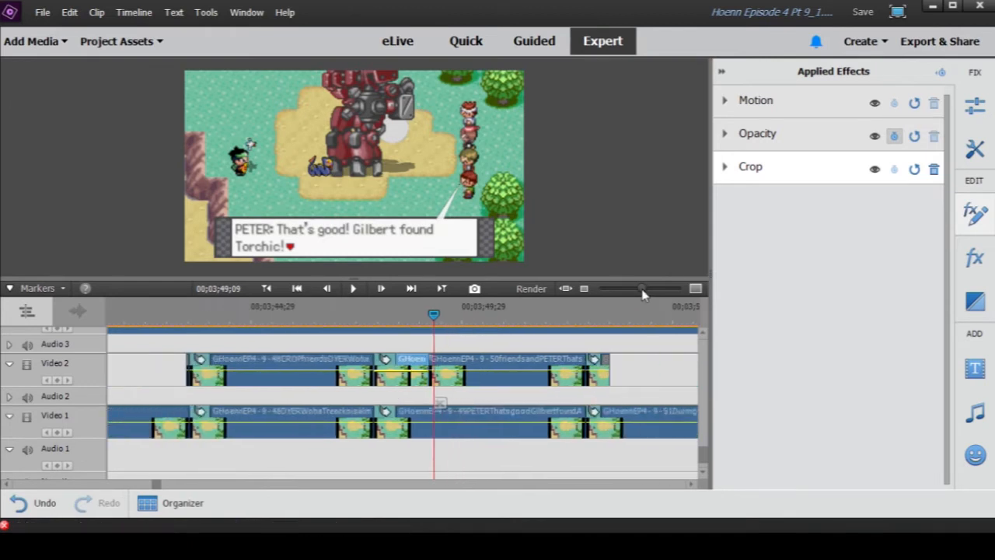
click(364, 317)
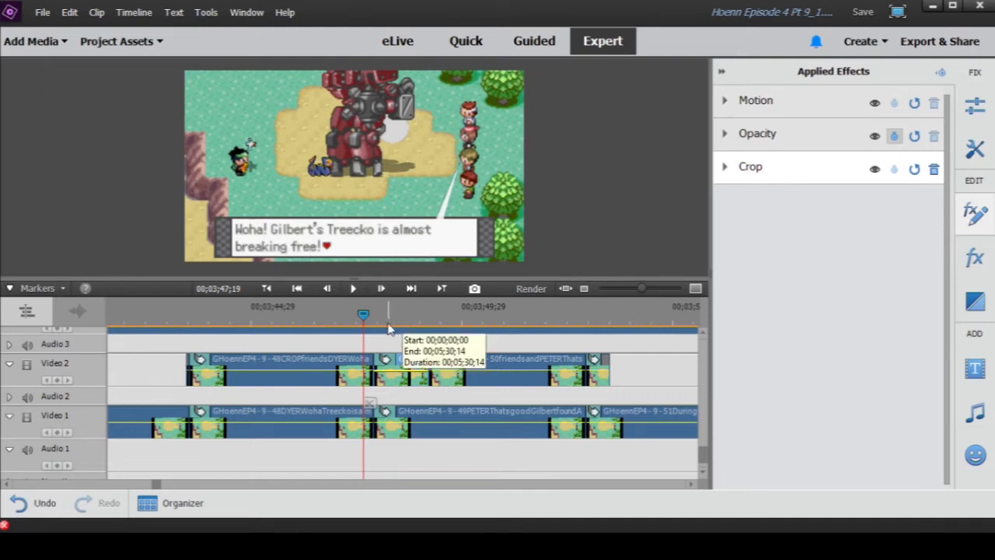
click(439, 314)
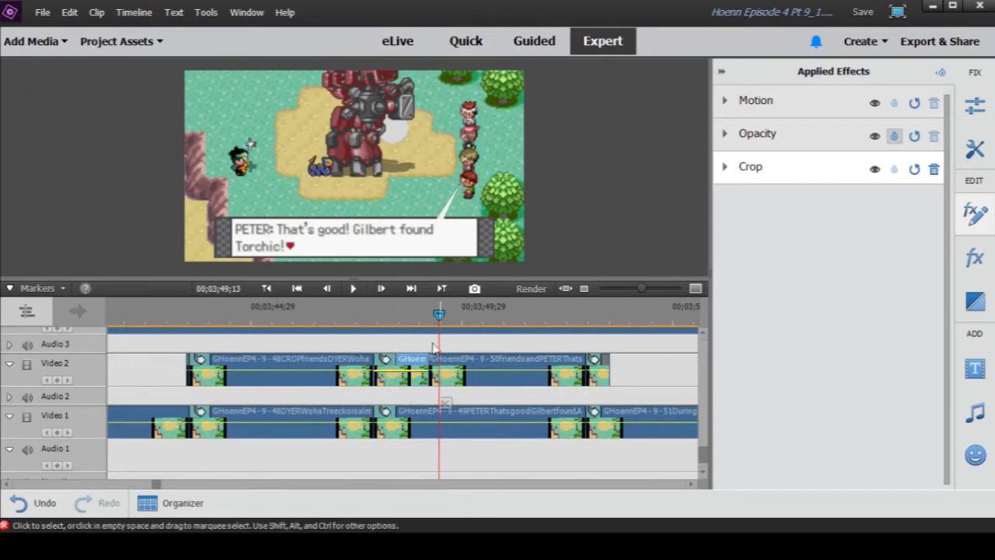
- Move the playhead to 00;03;47;26 and inspect the start of the Cross Dissolve transitions on Video 1 and Video 2
click(387, 314)
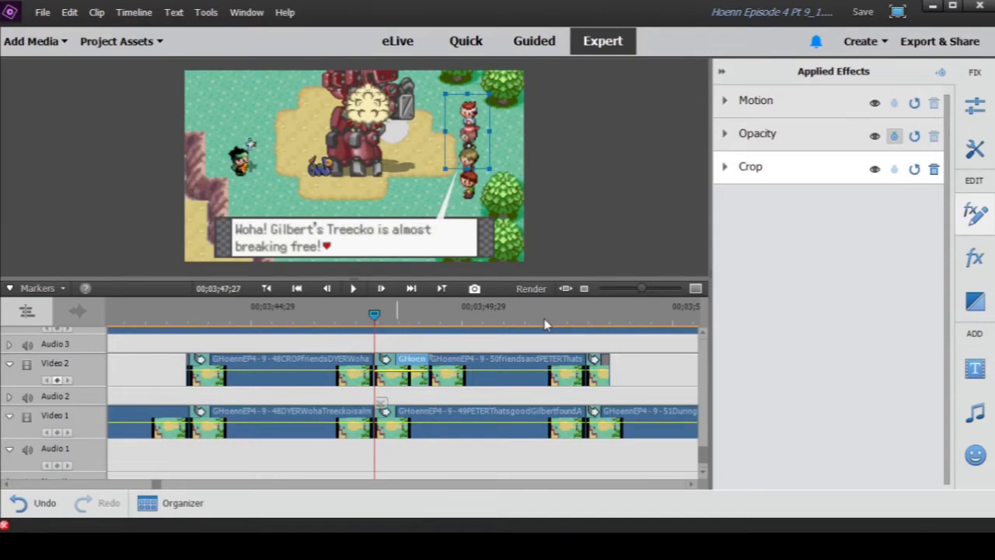
click(650, 292)
drag(650, 291, 681, 292)
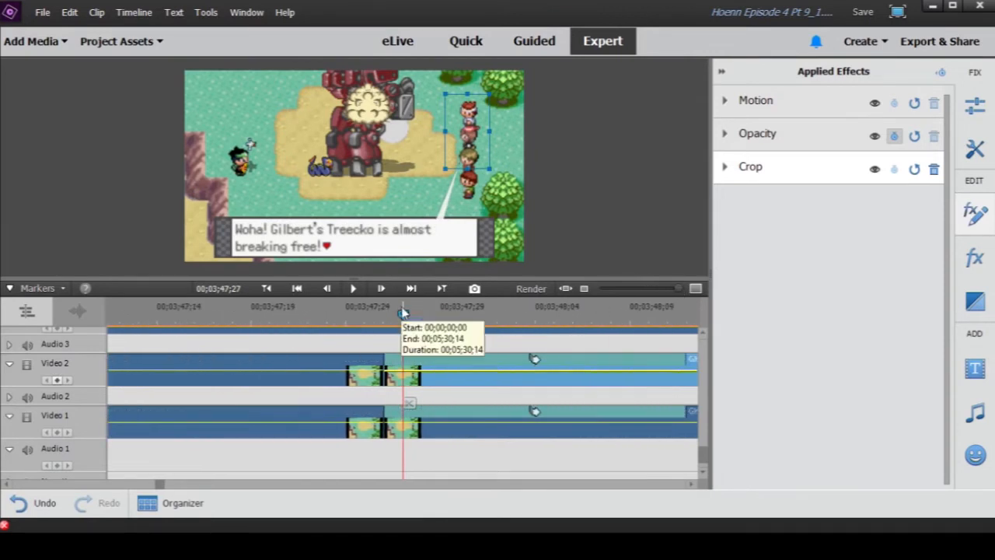
drag(403, 315, 389, 315)
drag(680, 290, 654, 289)
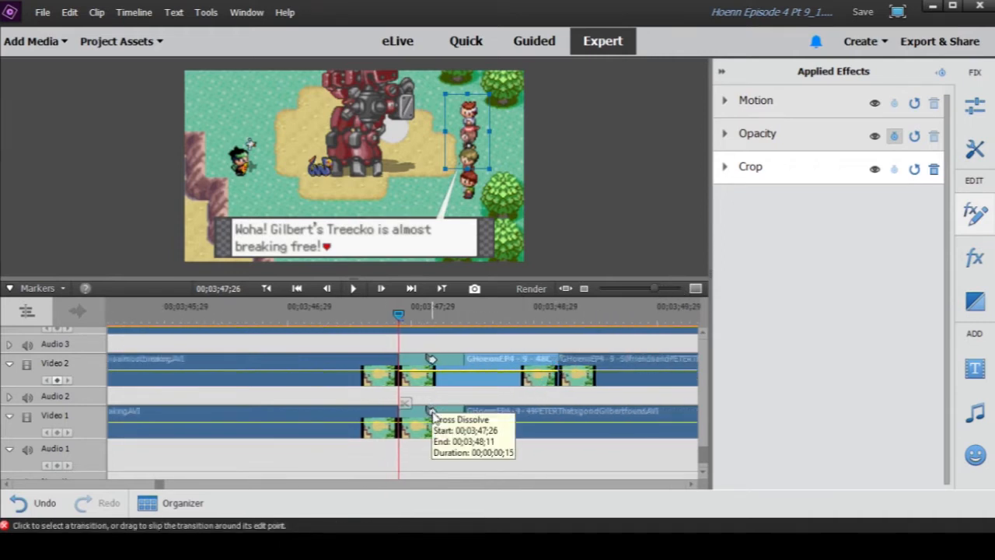
- Reveal the 50friends clip in the project assets and replace the short clip before it on Video 2 with that asset
right_click(615, 382)
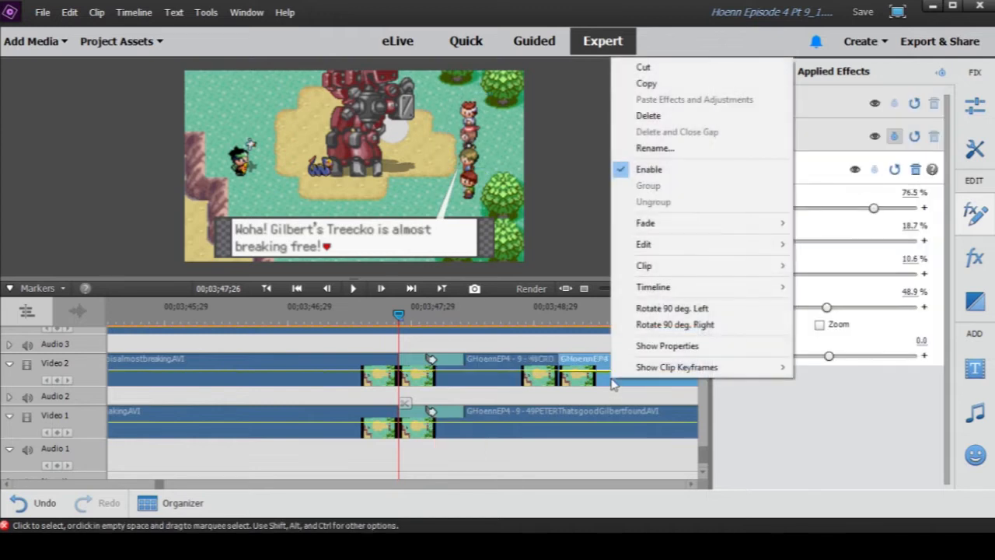
mouse_move(654, 267)
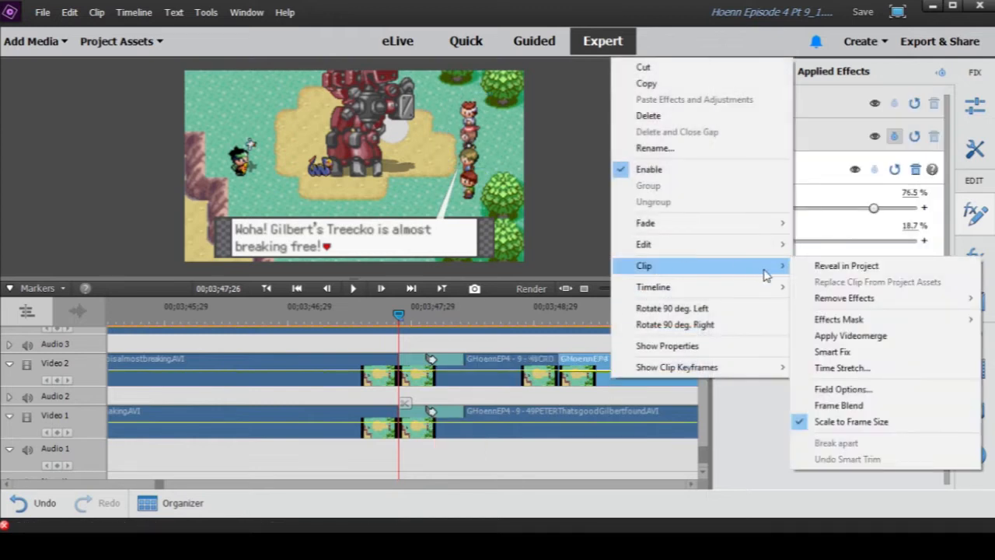
click(808, 268)
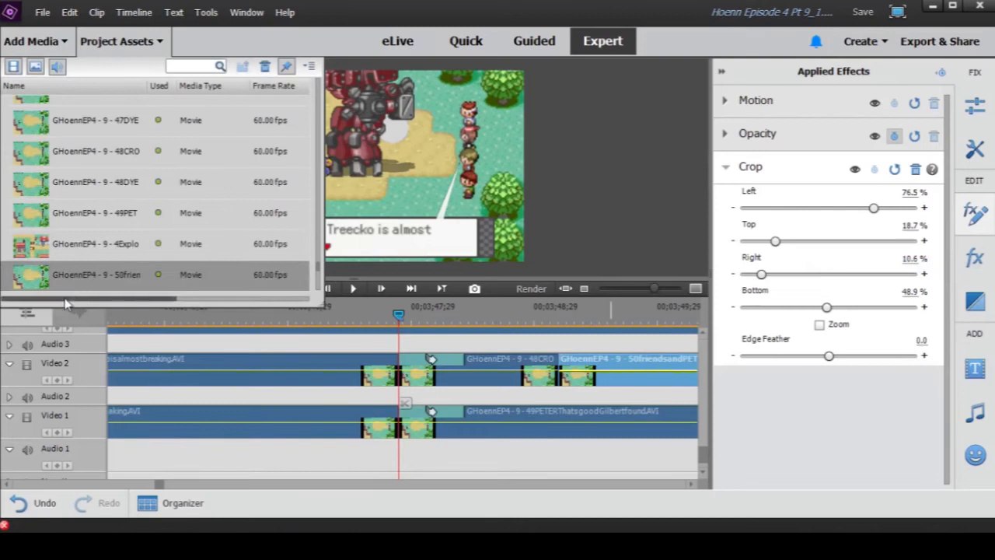
right_click(523, 390)
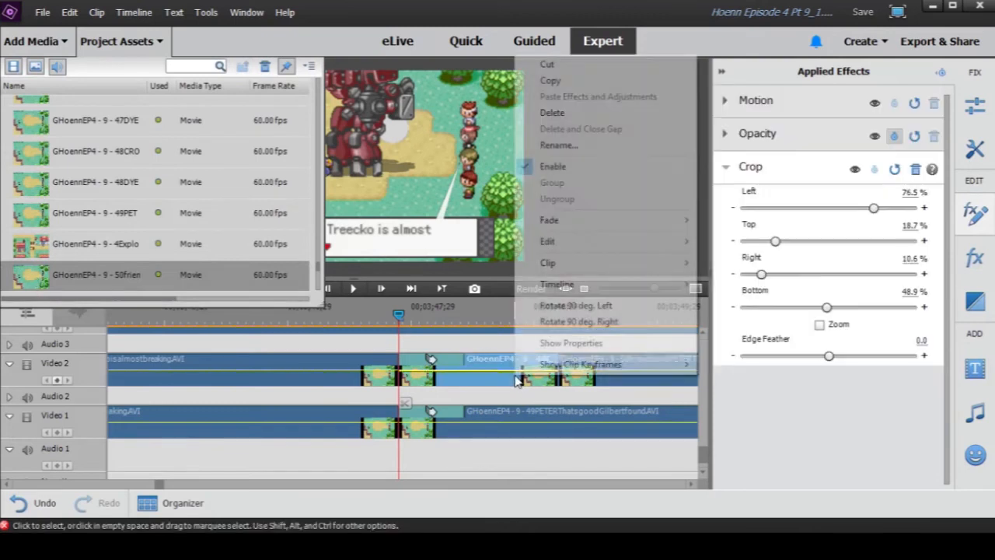
mouse_move(563, 268)
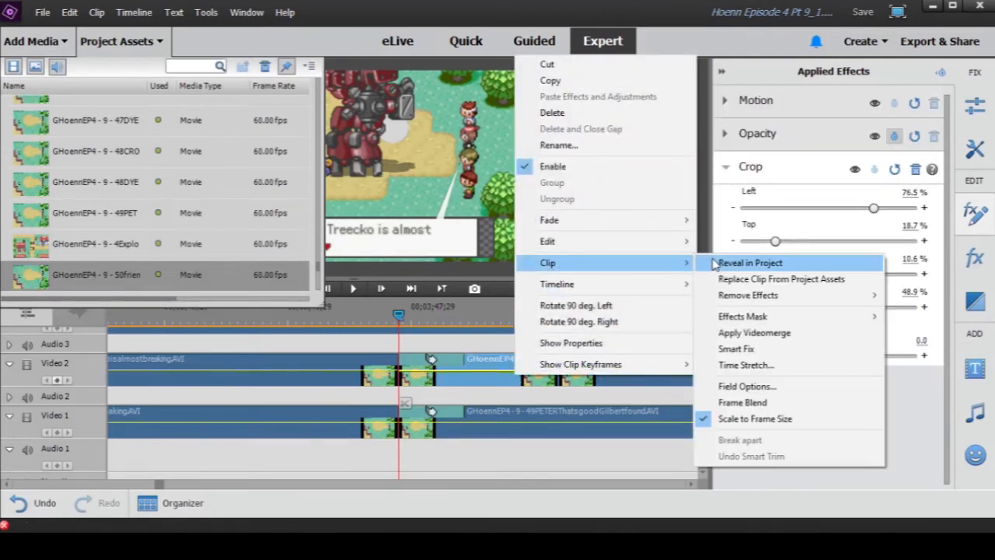
click(780, 279)
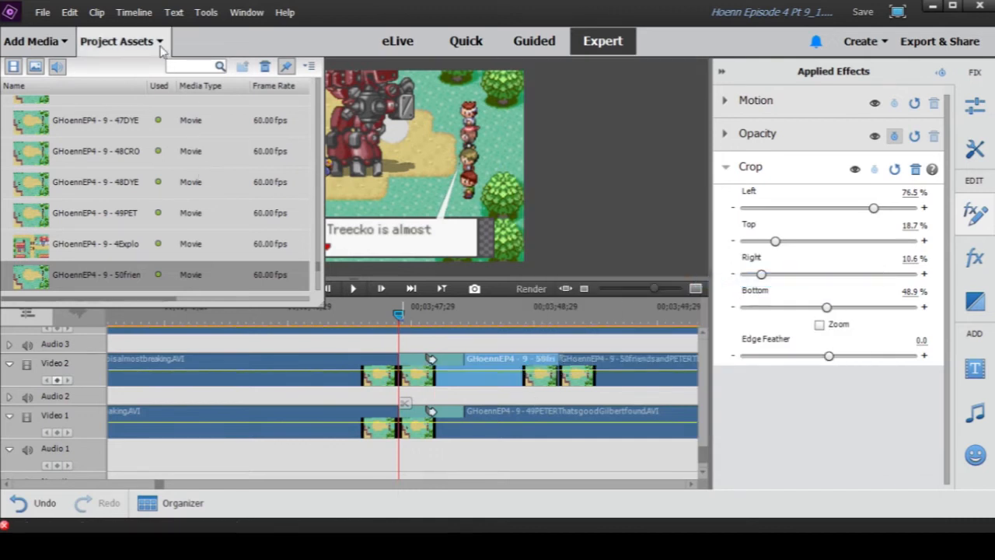
- Close the project assets and applied effects, and scrub the playhead to 00;03;49;05 at the end of the replaced Video 2 clip
click(117, 41)
click(722, 72)
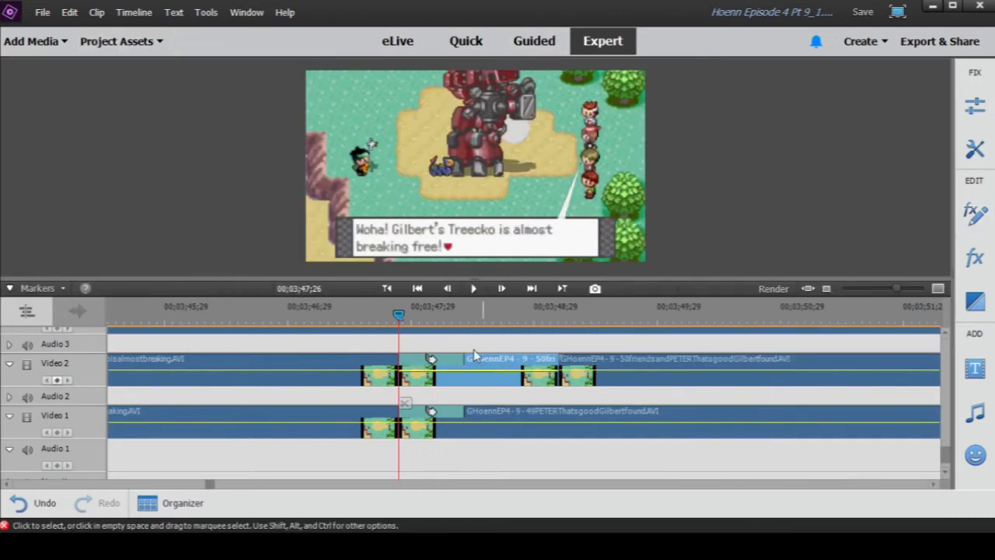
drag(399, 315, 561, 326)
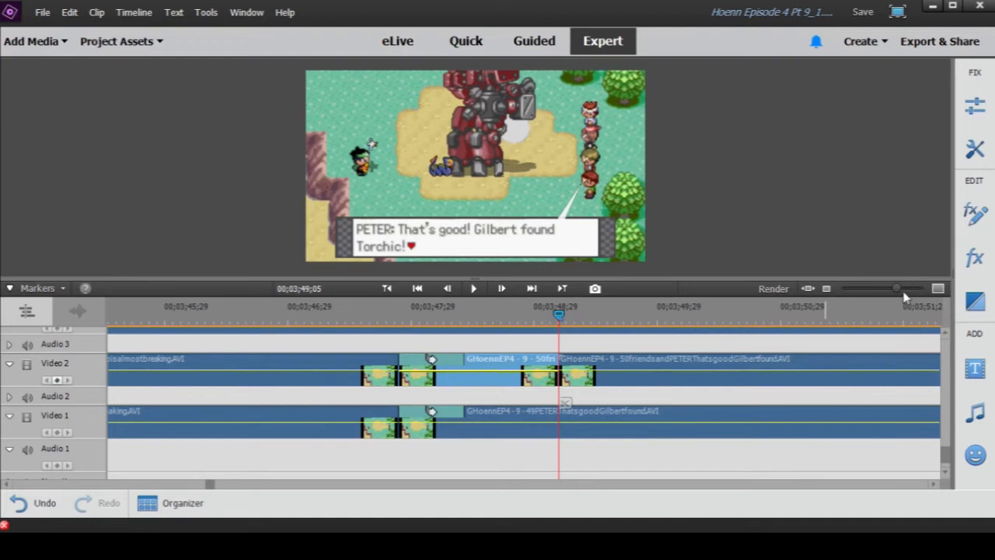
- Save the project and scrub the playhead through the Meowth dialogue on Video 1, stopping at 00;03;52;10 and 00;03;57;03
drag(896, 295, 876, 295)
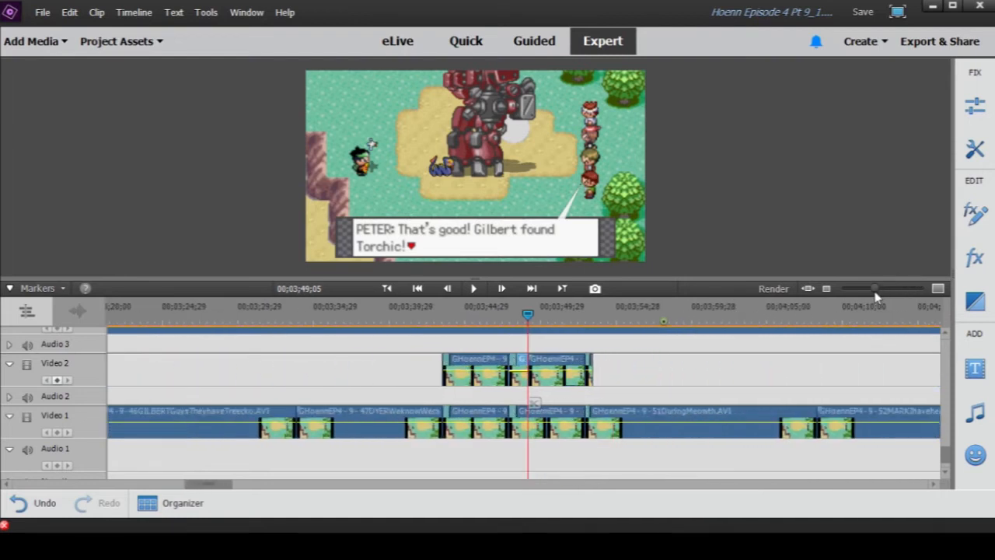
key(ctrl+s)
drag(528, 315, 578, 323)
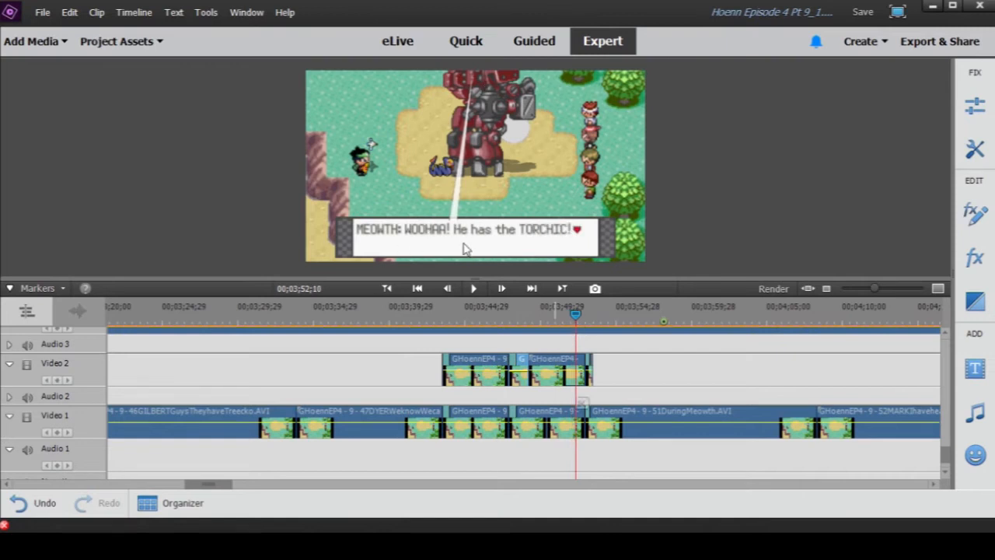
click(575, 318)
drag(576, 317, 649, 318)
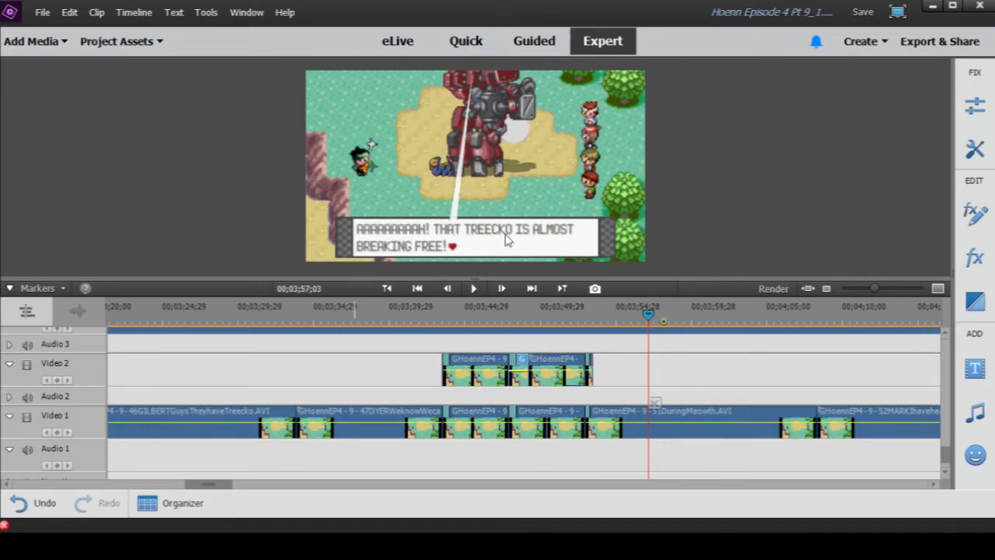
- Review the 51DuringMeowth and 52MARK clips on Video 1 at 00;04;02;13, 00;04;12;07 and 00;04;15;16
drag(875, 290, 873, 290)
drag(527, 319, 580, 316)
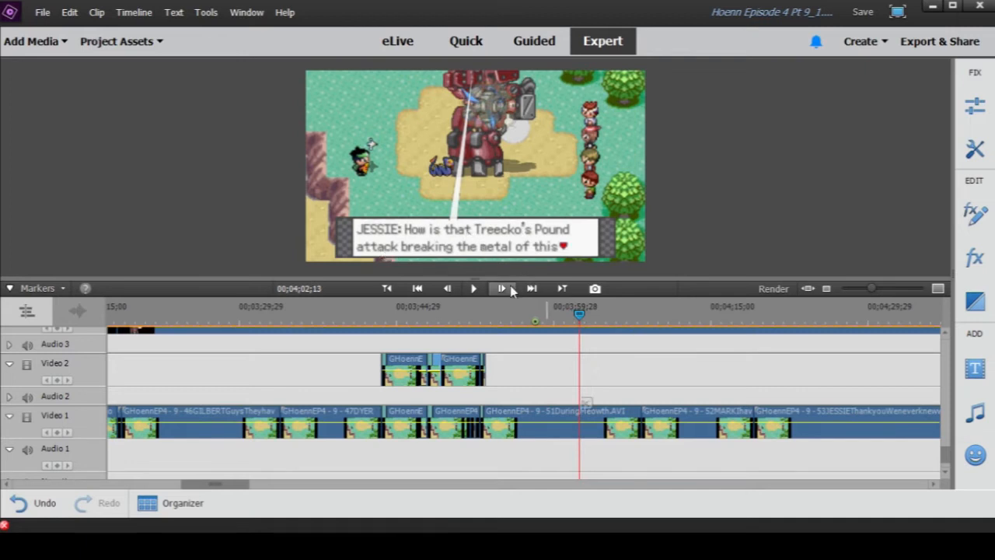
drag(580, 316, 681, 318)
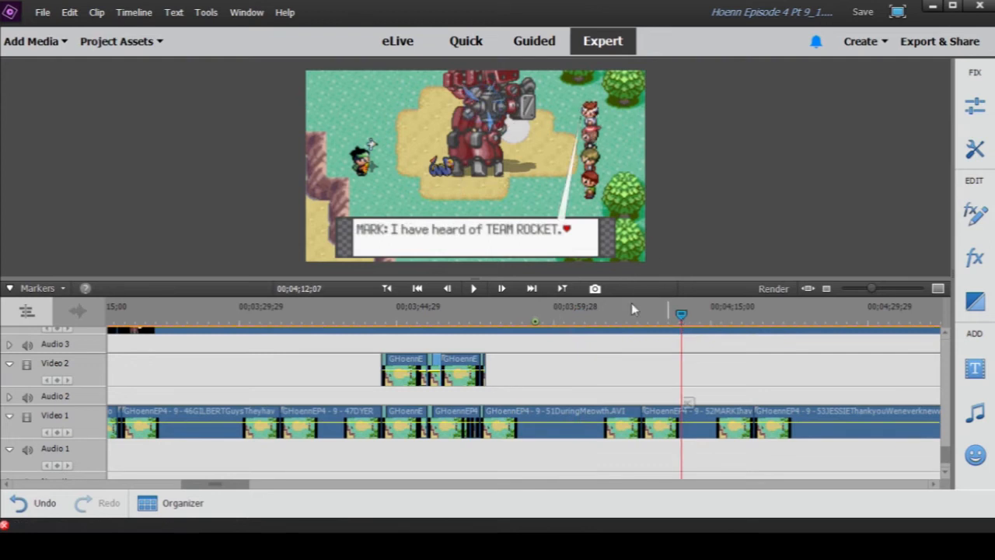
drag(684, 317, 719, 317)
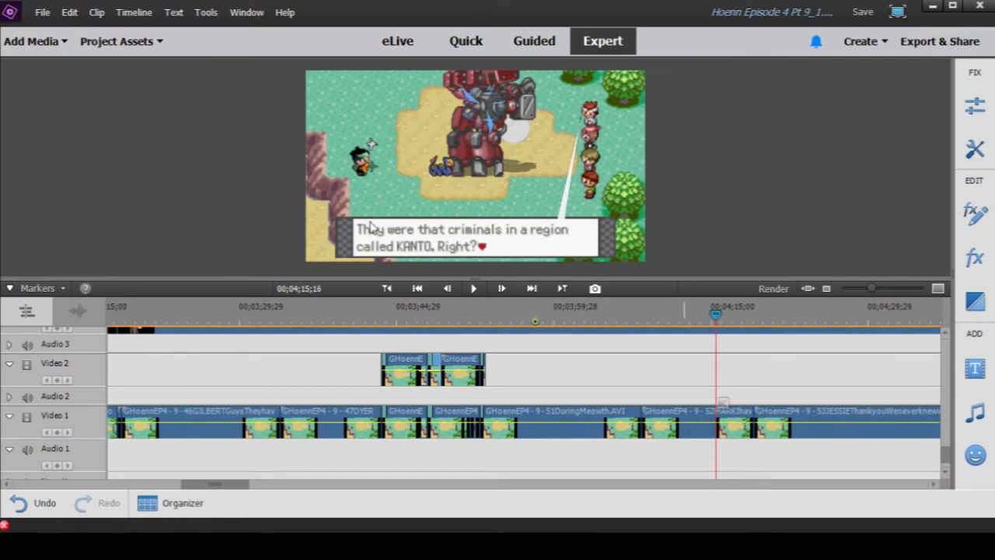
- Inspect the frames at 00;04;17;16 and 00;04;18;13 near the end of the 52MARK clip on Video 1
drag(872, 292, 869, 290)
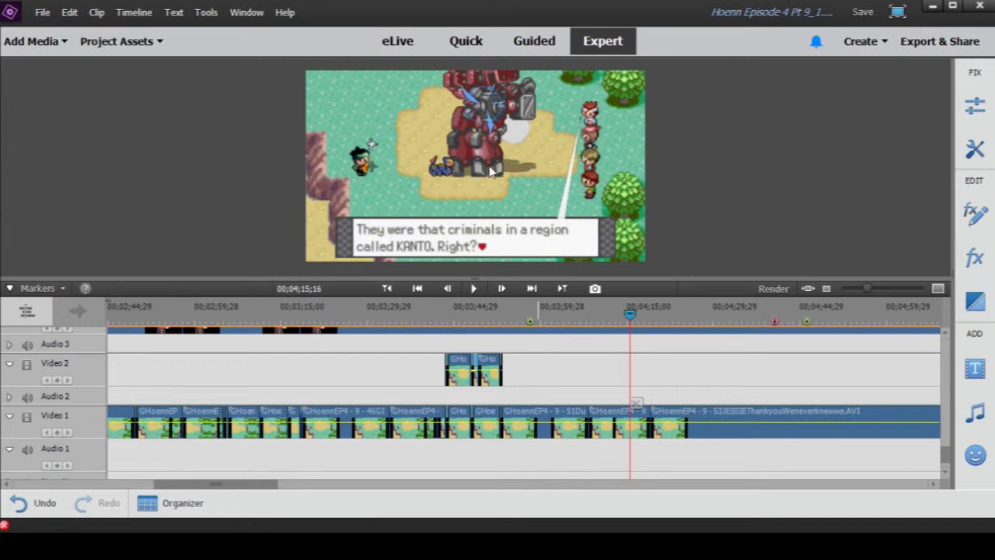
drag(639, 318, 642, 317)
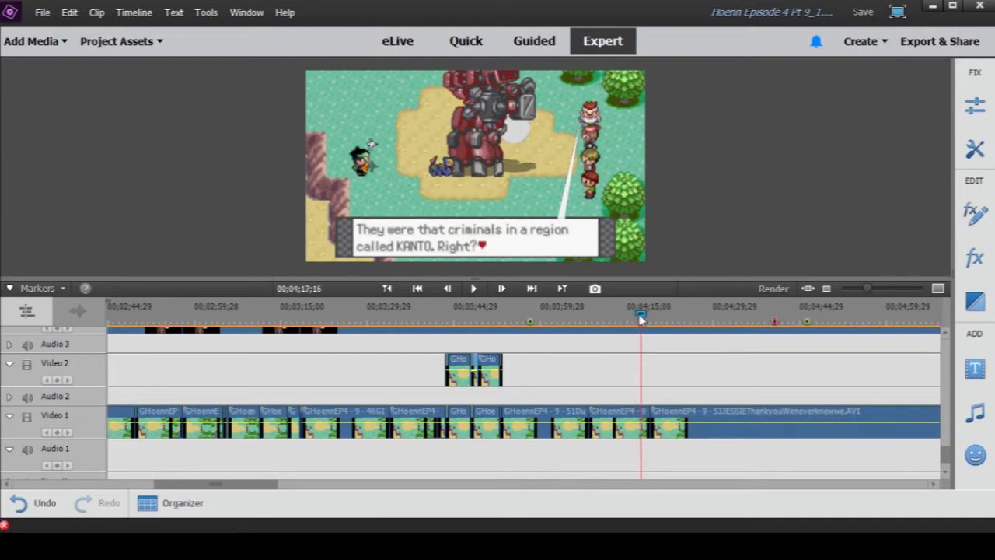
drag(641, 317, 646, 318)
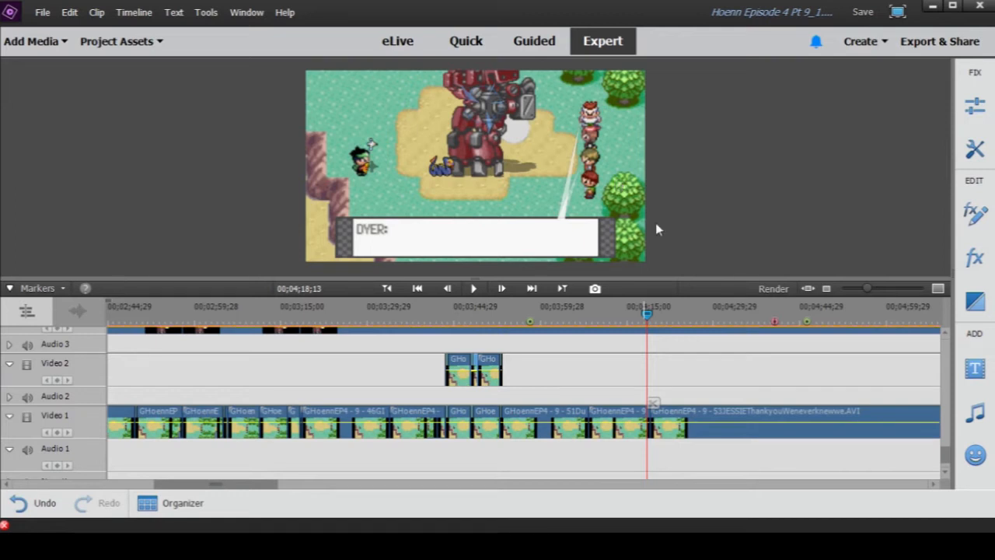
- Look over the tracks above Video 1 and advance the playhead slightly to 00;04;18;27
drag(867, 289, 861, 288)
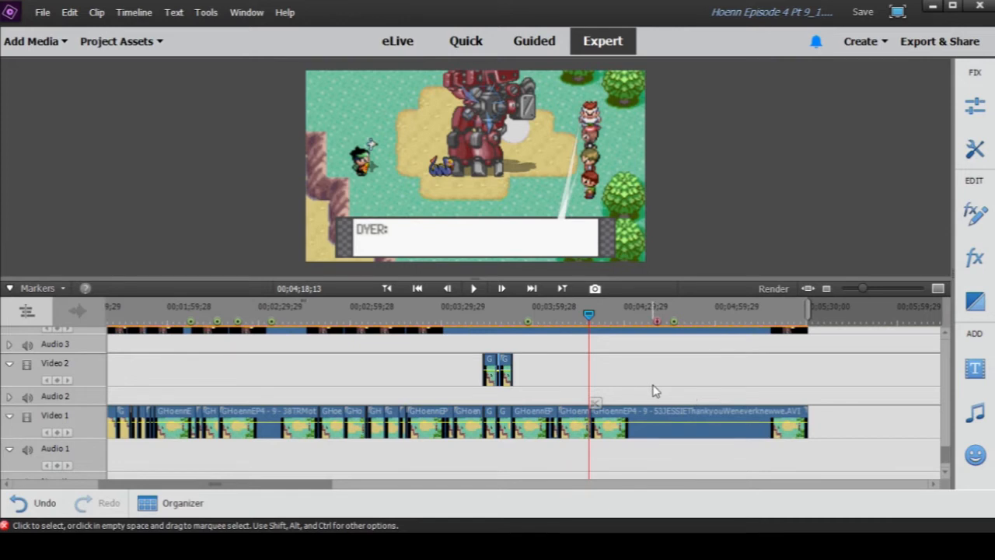
scroll(643, 395, up, 8)
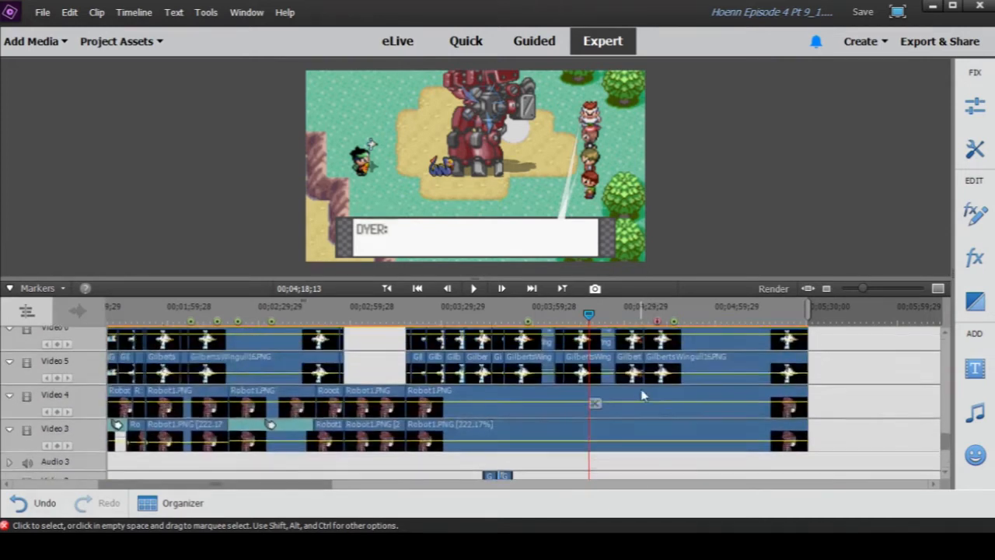
scroll(642, 396, up, 3)
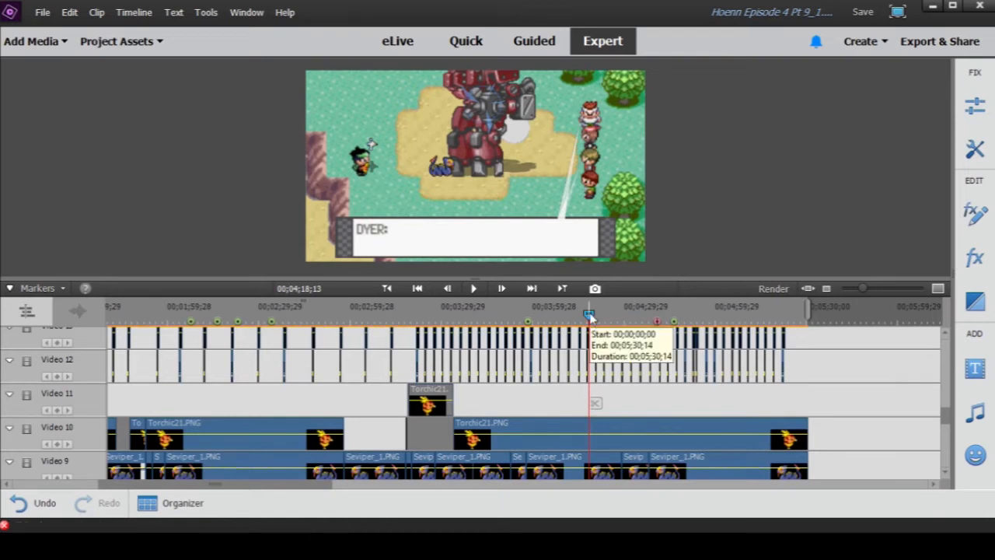
drag(590, 315, 593, 316)
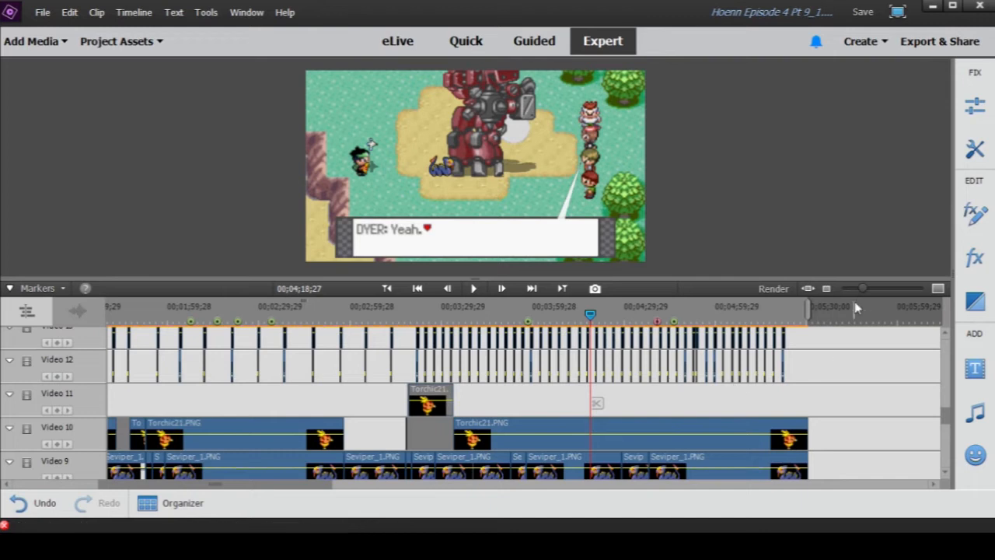
- Examine the repeated short clips on Video 12 and 13, scrubbing to 00;04;32;16, 00;04;42;13 and 00;04;39;13
drag(863, 289, 866, 289)
scroll(591, 400, down, 2)
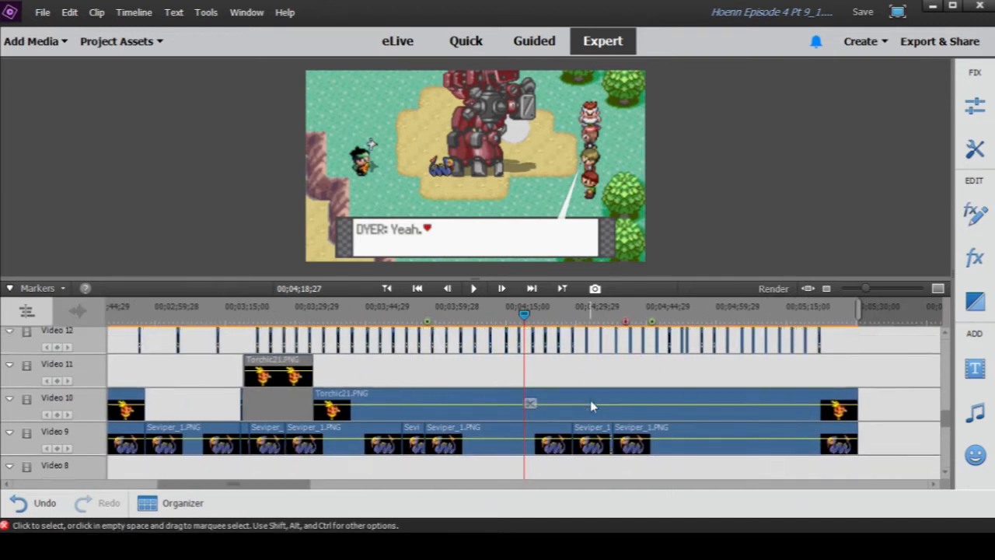
scroll(591, 400, up, 3)
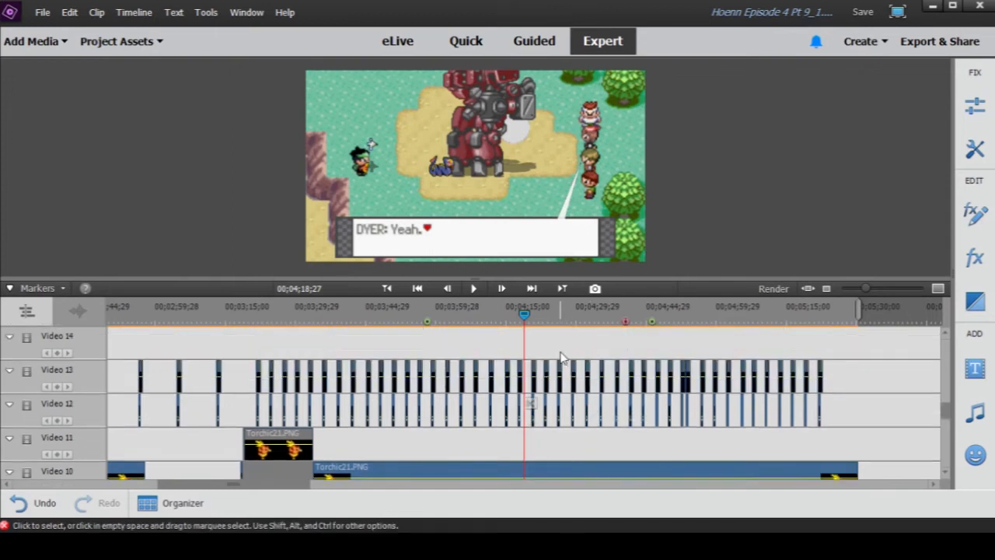
drag(525, 315, 546, 322)
drag(548, 323, 587, 338)
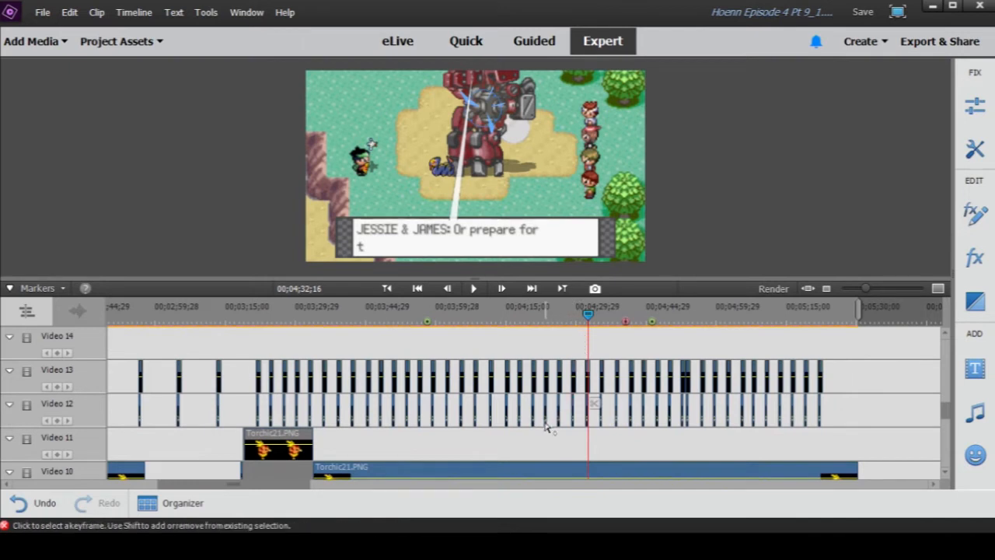
drag(583, 334, 636, 336)
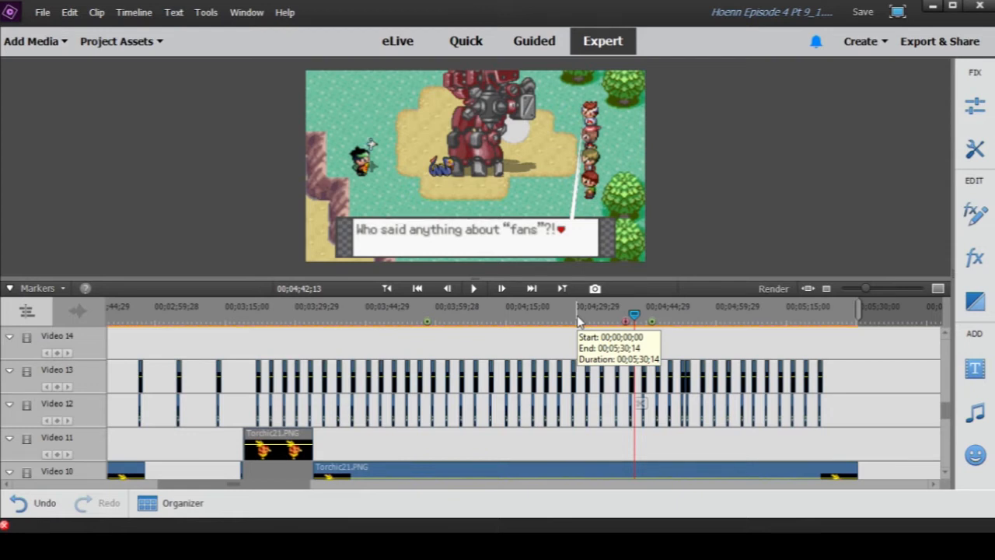
click(263, 323)
drag(264, 325, 620, 359)
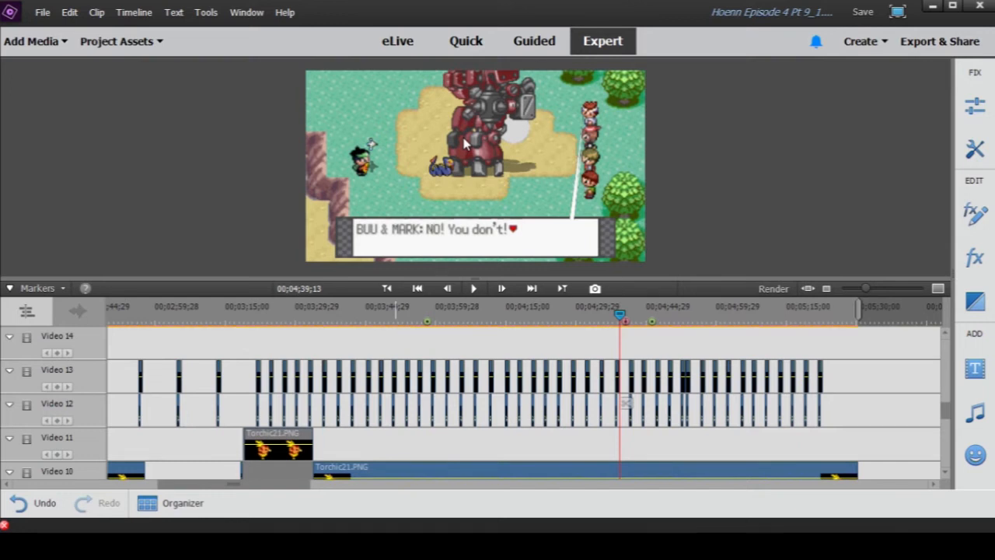
- Look through Video 6 to Video 16 and place the playhead at 00;04;44;14, where the Mudkip clips start
scroll(719, 348, down, 2)
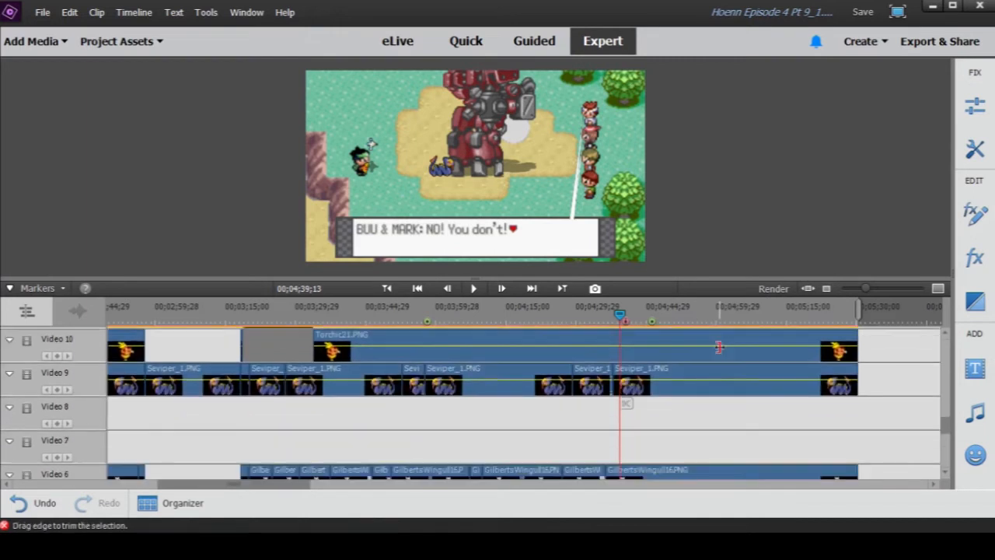
scroll(717, 349, down, 2)
scroll(709, 366, up, 2)
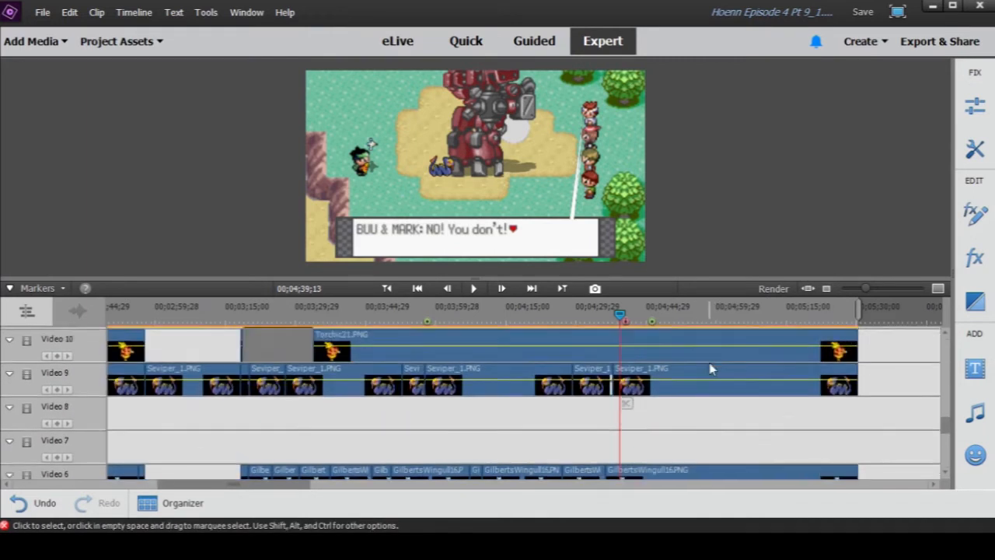
scroll(710, 369, up, 3)
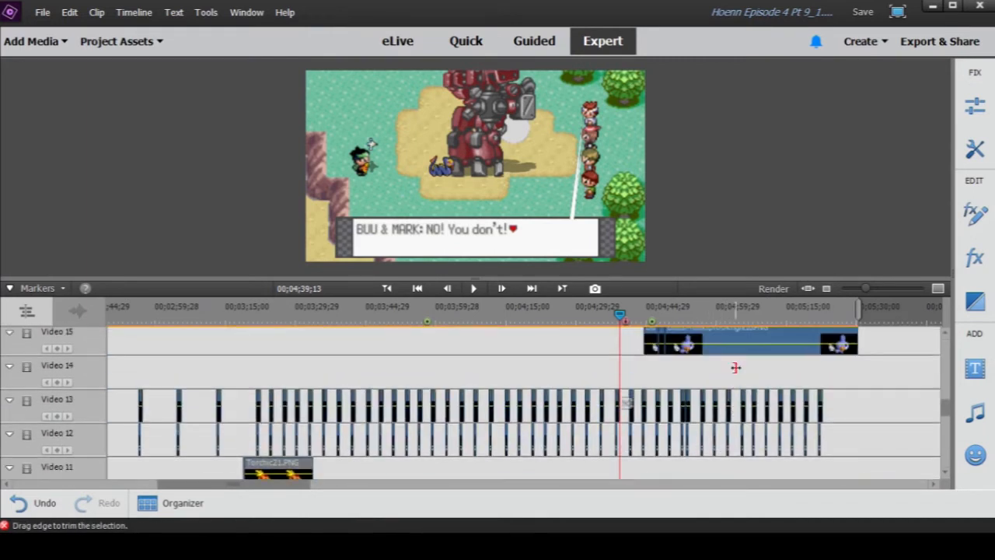
scroll(736, 367, up, 1)
click(643, 314)
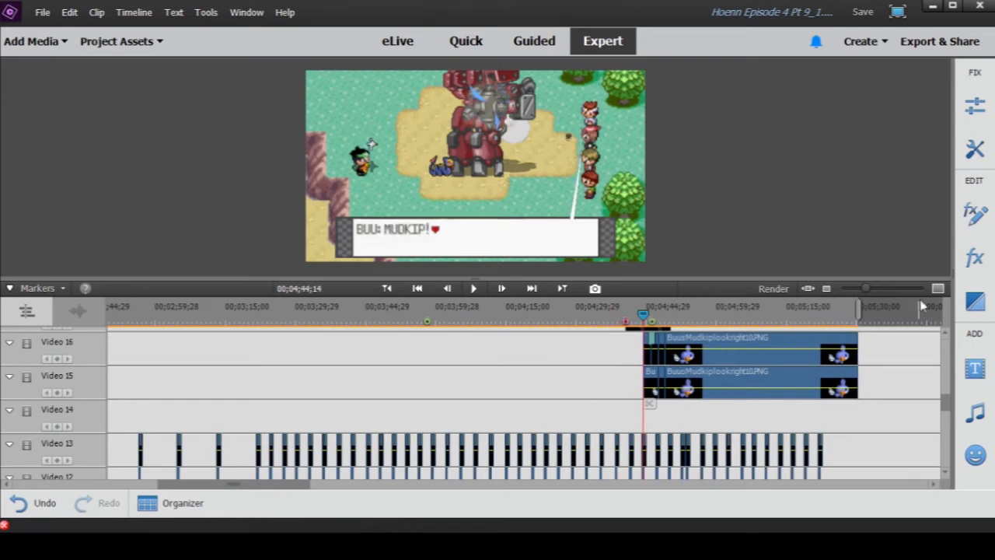
- Play the sequence from 00;04;27;09 through the Mudkip and Makuhita entrances, pausing at 00;04;49;18
drag(869, 287, 874, 288)
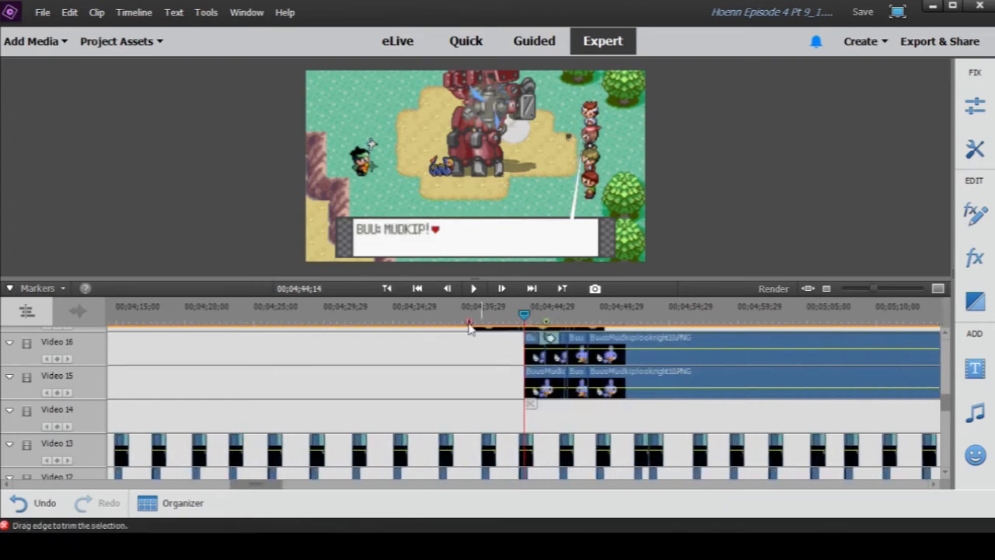
click(426, 316)
drag(427, 321, 288, 327)
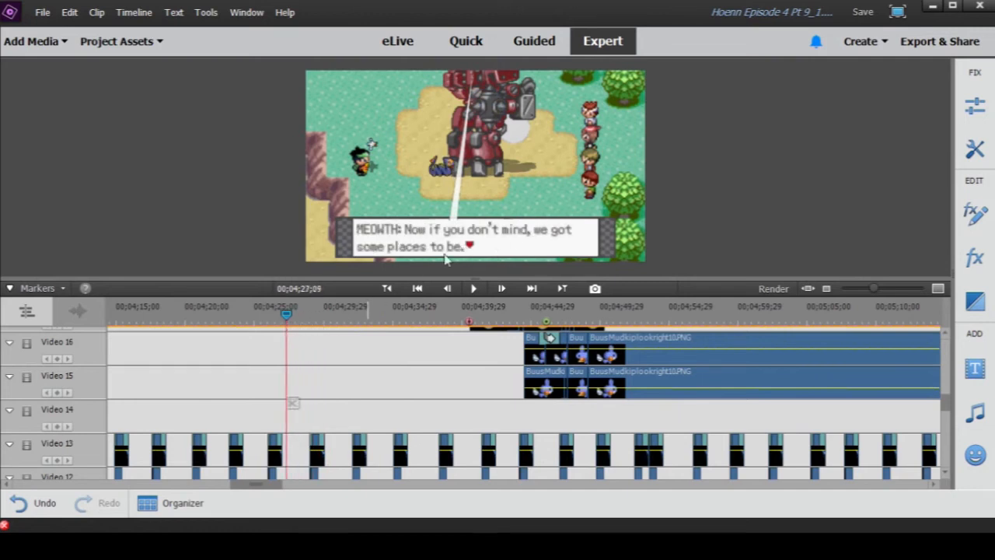
click(475, 288)
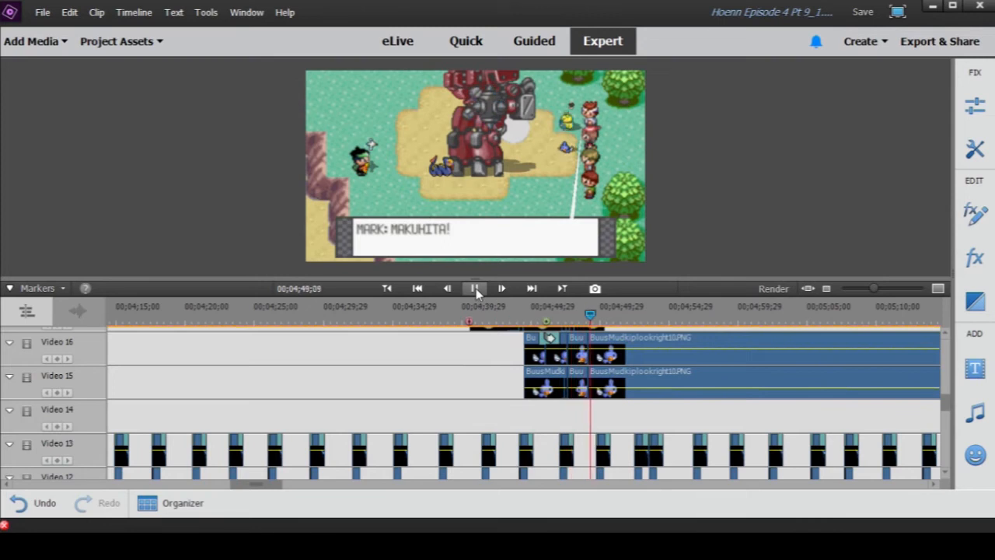
click(475, 290)
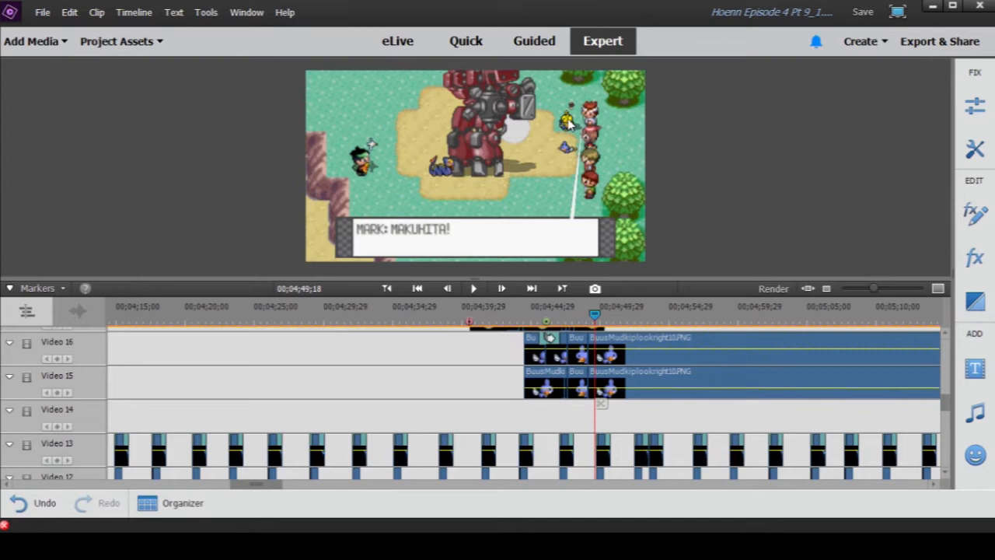
- Review the pokeball and Makuhita clips on Video 17 to 20, scrubbing from the first pokeball clips to 00;04;43;22
scroll(611, 366, up, 4)
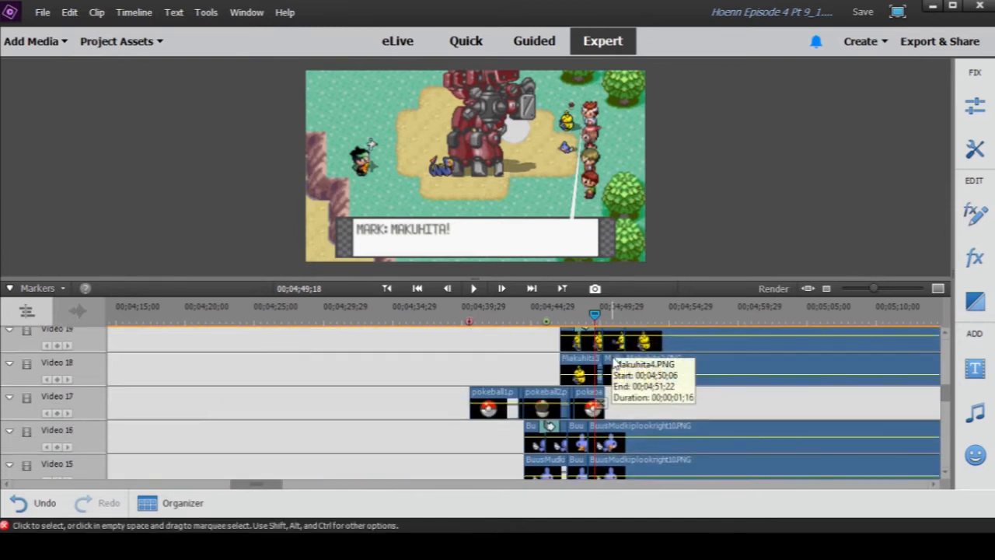
scroll(612, 367, up, 2)
scroll(612, 374, down, 1)
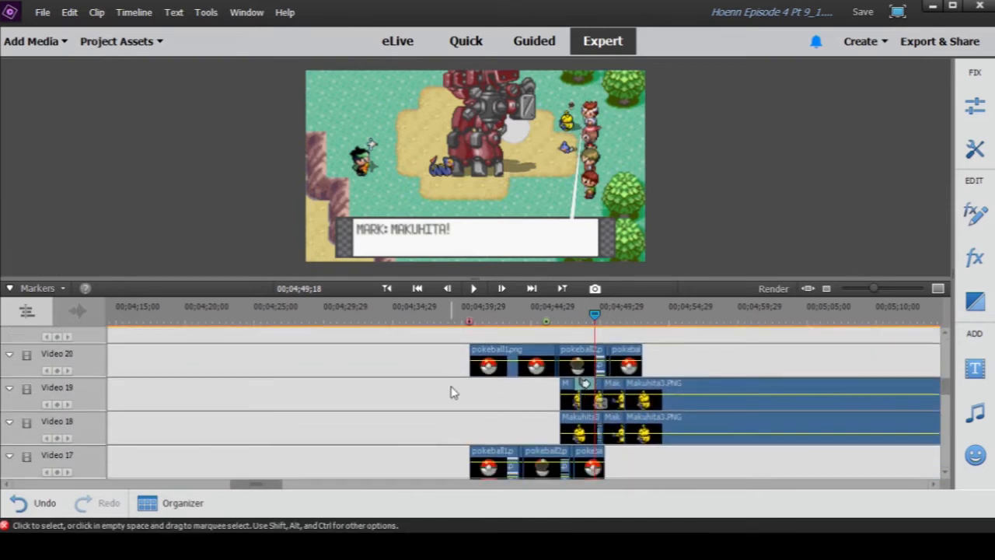
click(472, 316)
drag(473, 319, 516, 325)
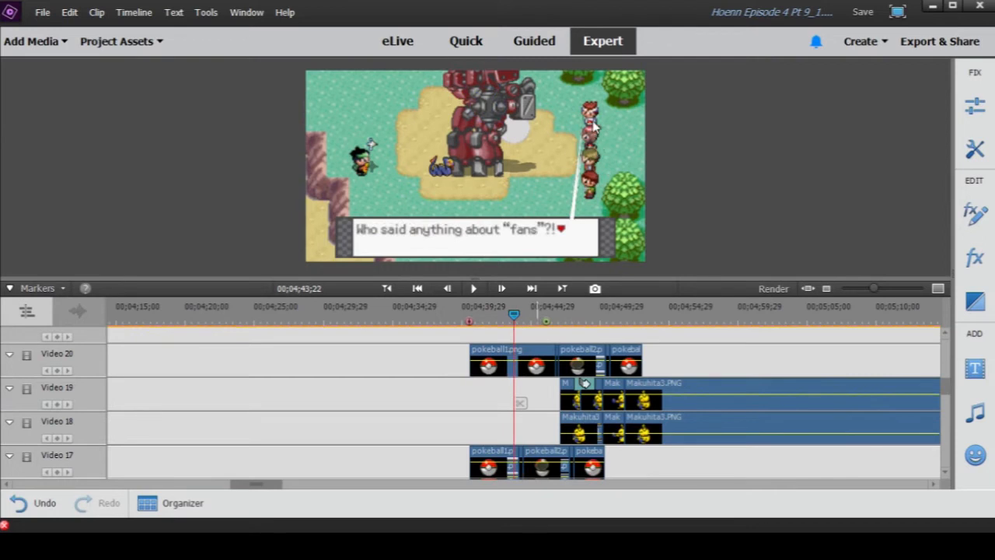
- Inspect the first pokeball1.png clips on Video 20 and 17, scrubbing to 00;04;44;04 and 00;04;44;11
drag(875, 294, 884, 289)
drag(377, 326, 493, 329)
click(478, 358)
click(477, 460)
drag(493, 325, 544, 336)
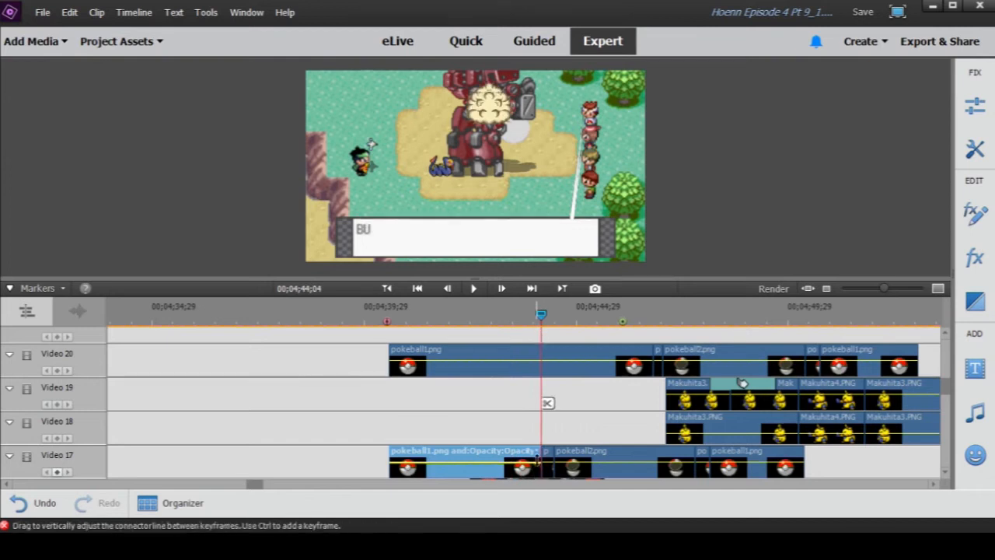
drag(542, 323, 552, 326)
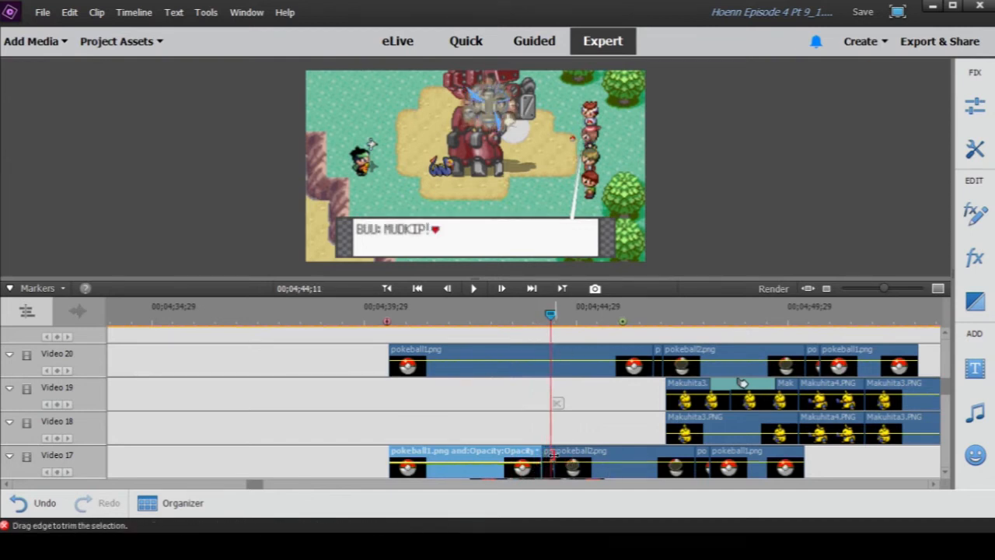
- Inspect the two short pokeball clips around pokeball2.png on Video 17 and scrub to 00;04;46;28
click(548, 461)
click(704, 456)
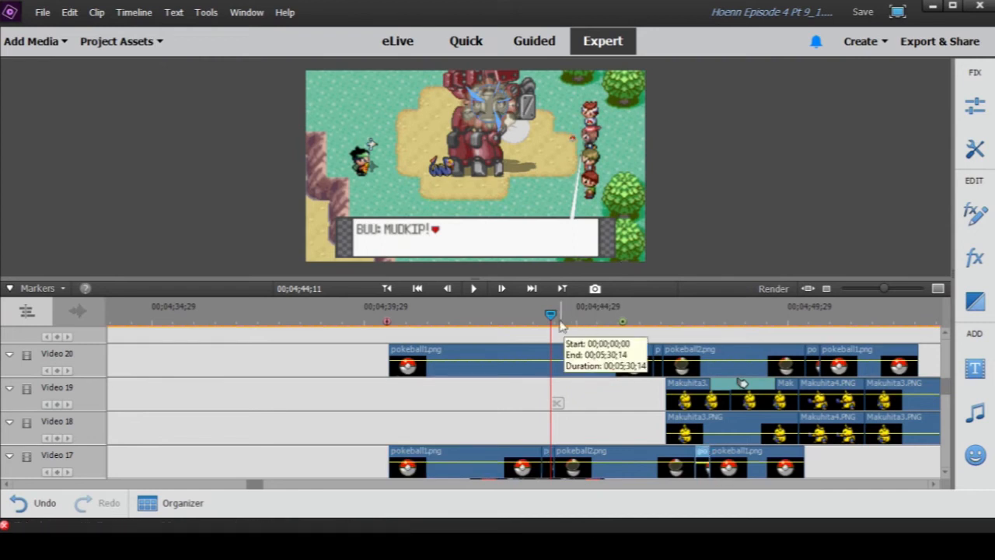
drag(552, 314, 660, 315)
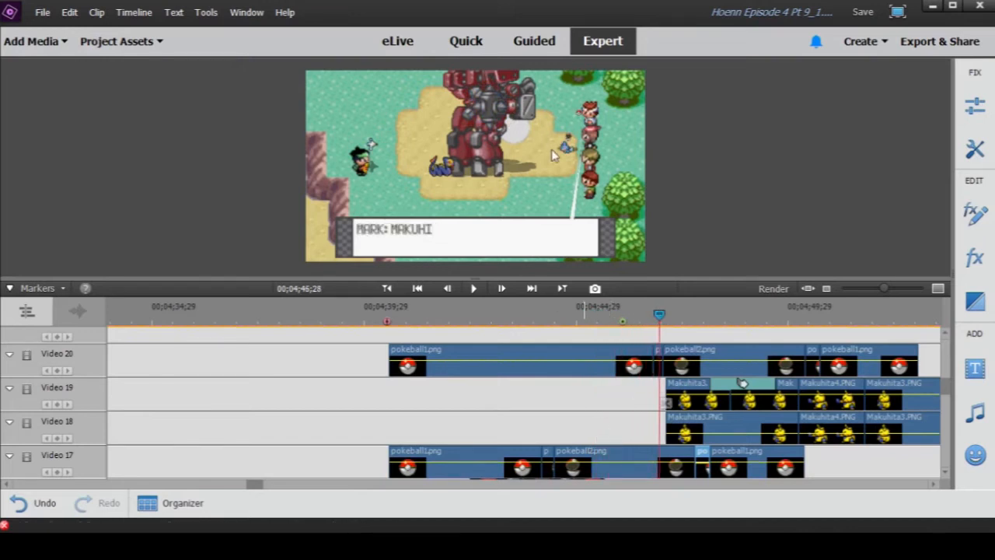
scroll(634, 397, up, 2)
scroll(634, 397, down, 4)
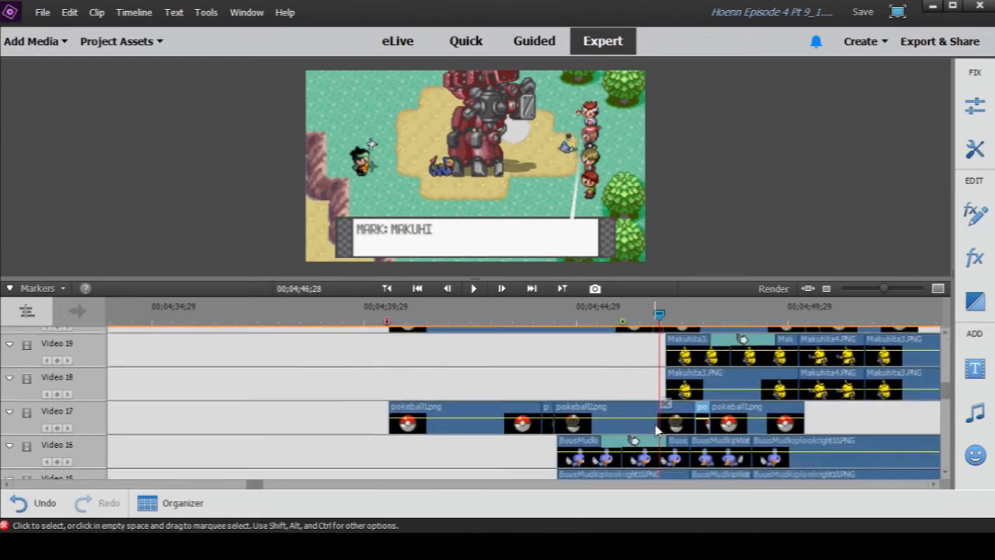
- Inspect the applied effects of the first Mudkip clip on Video 16 at 00;04;45;01 and review the surrounding tracks
click(584, 417)
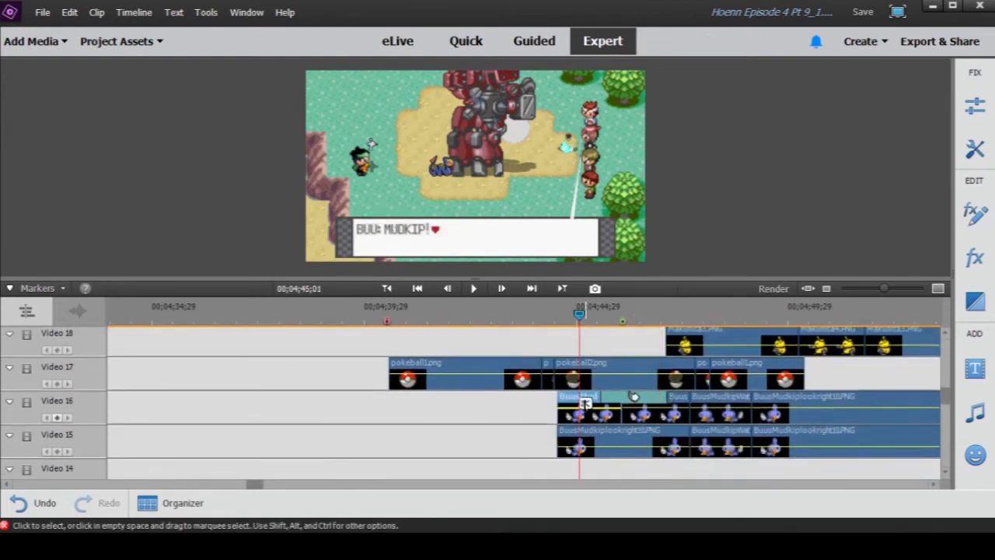
click(976, 218)
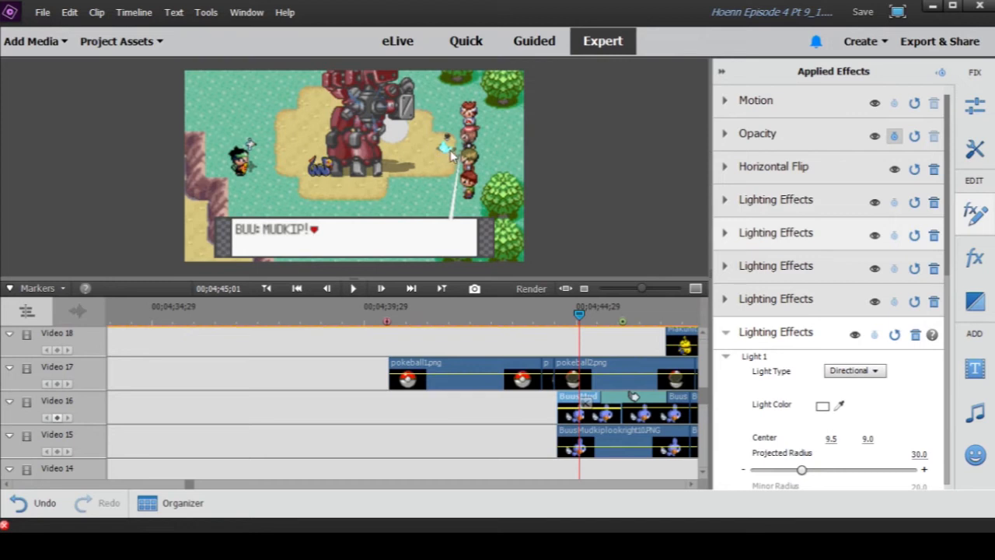
click(722, 74)
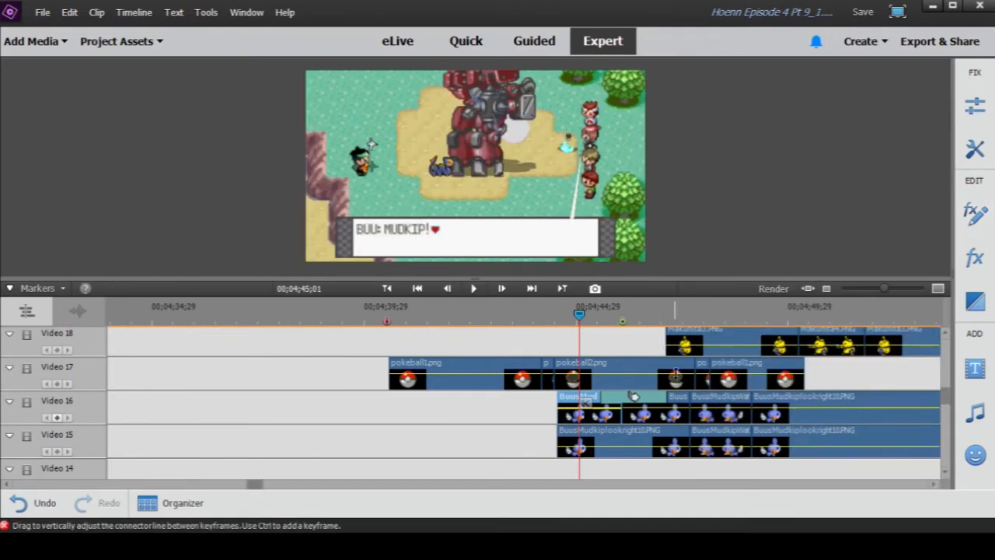
scroll(736, 375, up, 3)
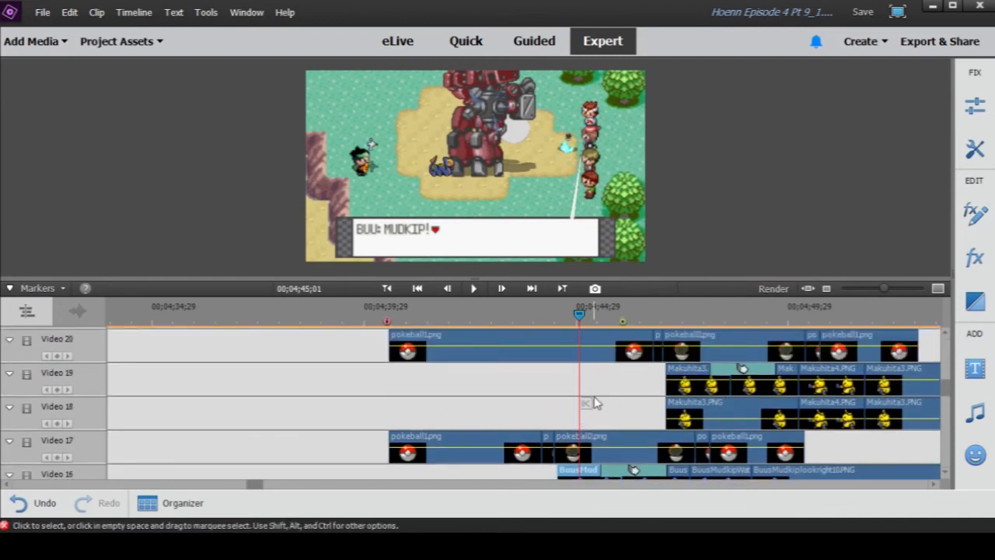
scroll(594, 402, down, 2)
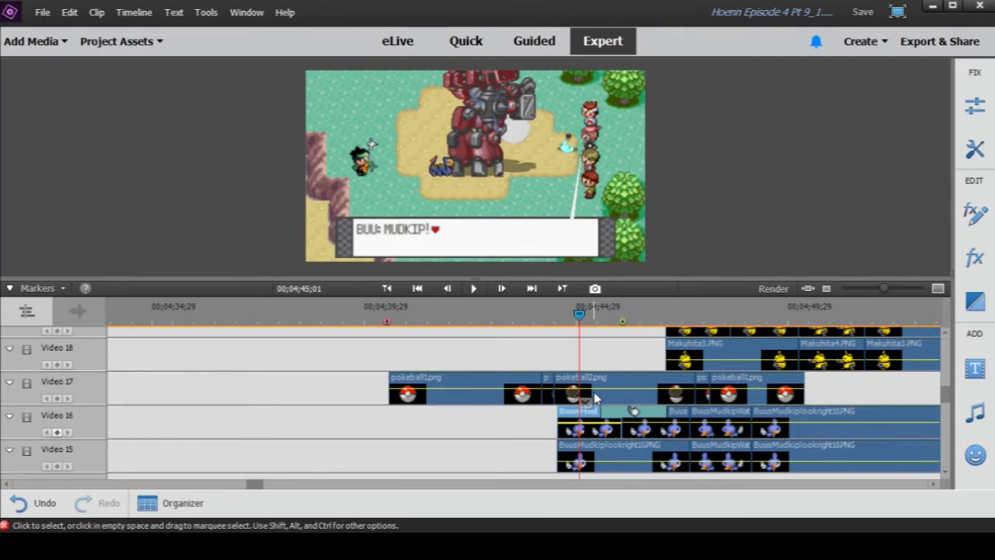
scroll(595, 398, down, 1)
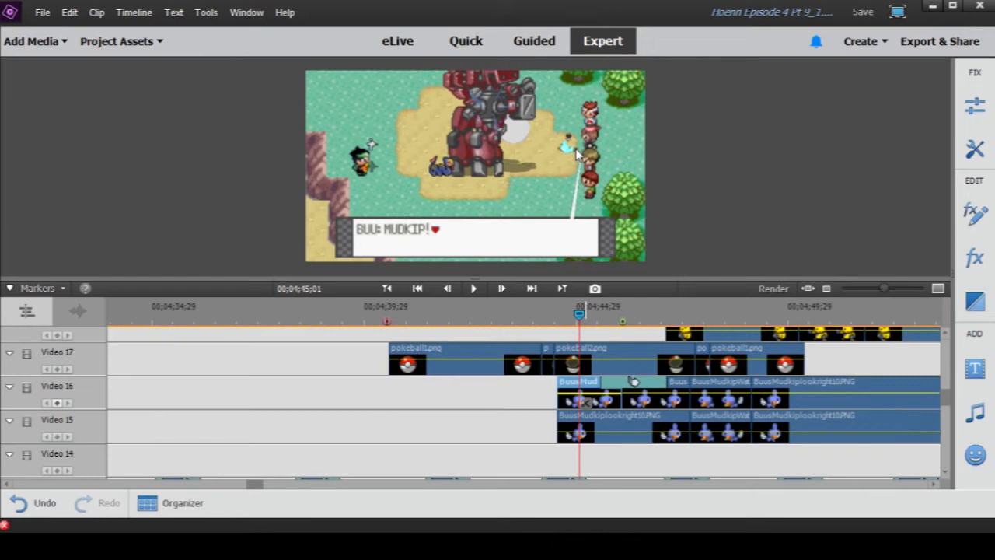
- Scrub through the Mudkip and Makuhita appearances, checking the frames at 00;04;47;23, 00;04;47;04 and 00;04;51;16
click(694, 309)
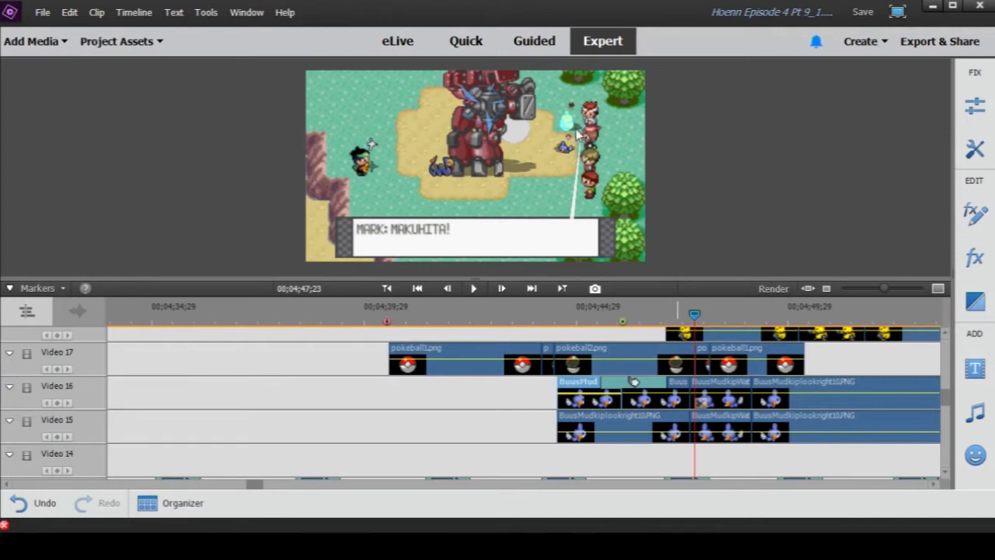
drag(560, 315, 668, 310)
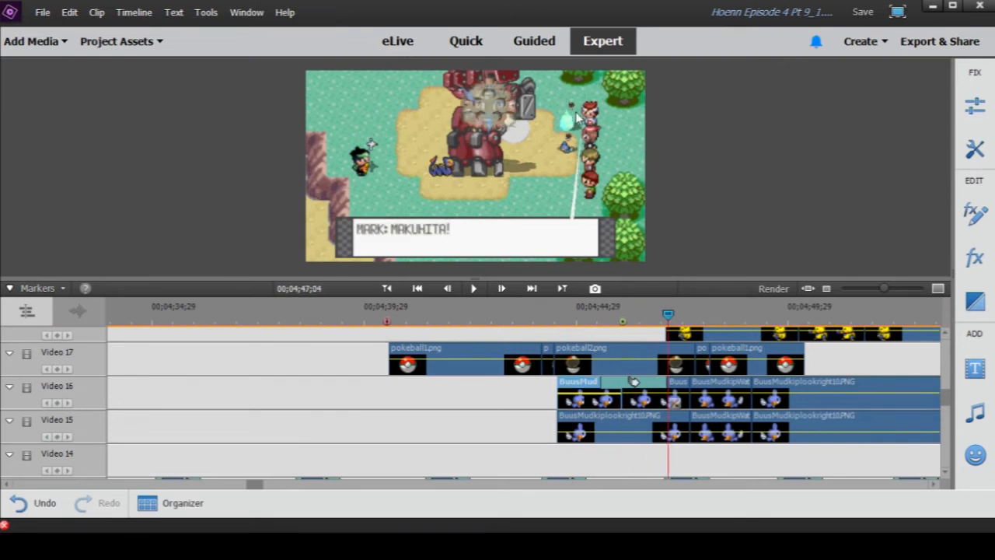
scroll(809, 380, up, 4)
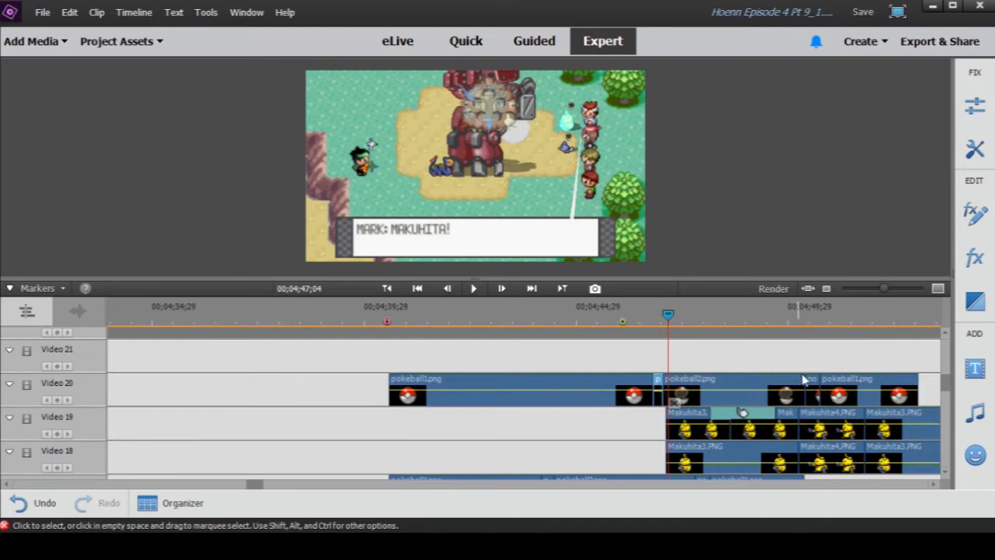
drag(669, 316, 856, 332)
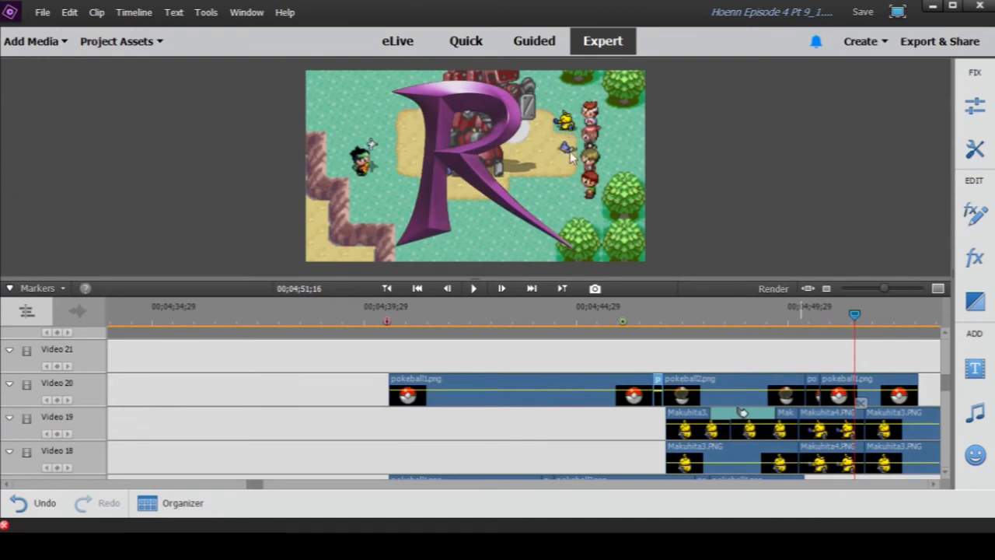
- Scrub through Makuhita's release, checking the frames at 00;04;47;17, 00;04;47;24, 00;04;50;13 and 00;04;50;11
drag(776, 315, 688, 315)
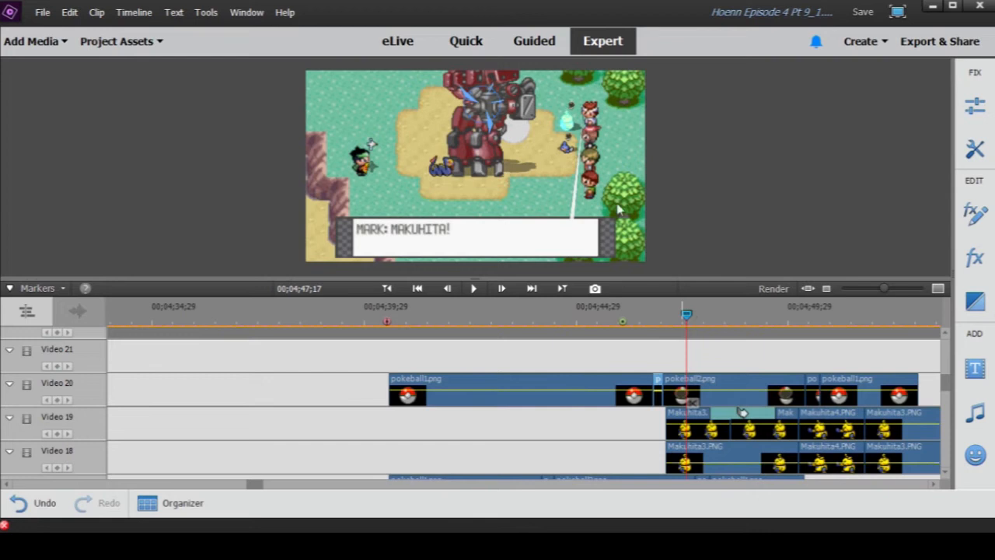
drag(687, 318, 697, 320)
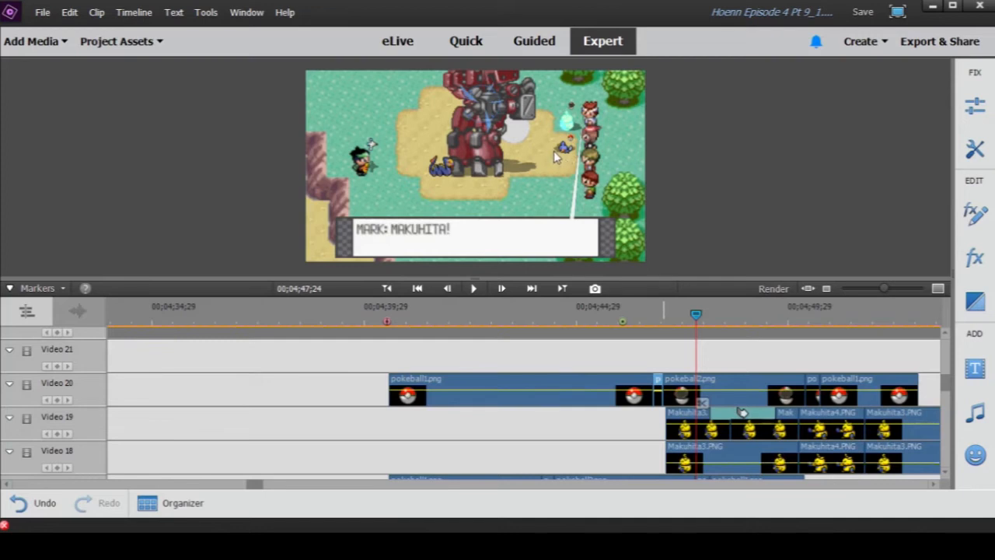
drag(696, 316, 809, 316)
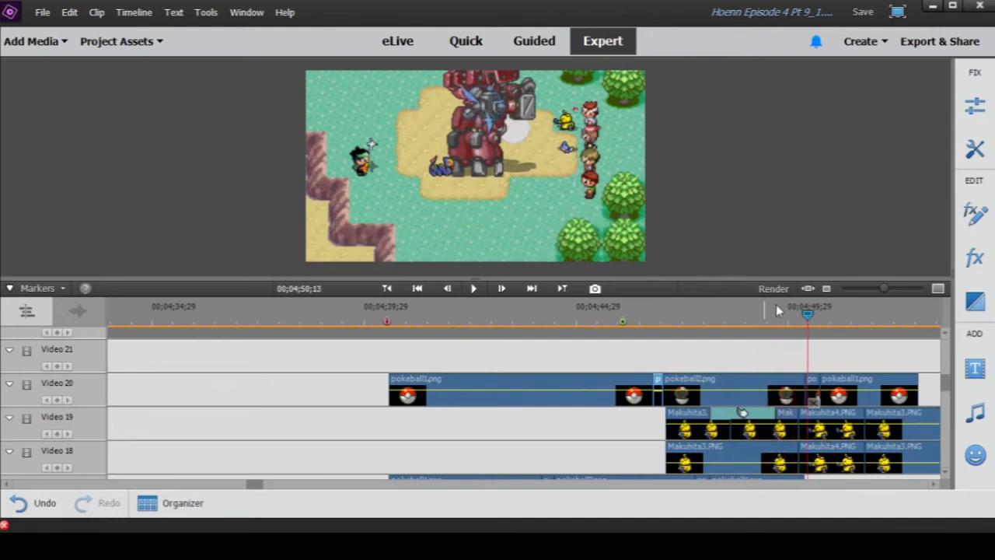
mouse_move(807, 314)
mouse_down()
mouse_move(793, 317)
mouse_move(807, 317)
mouse_up()
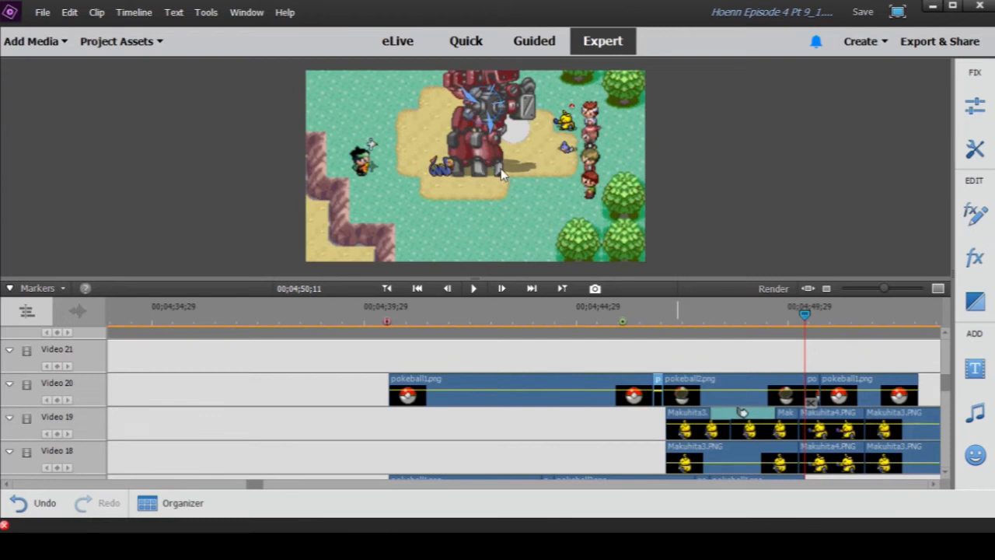
- Inspect the last Seviper_1.PNG clip on Video 9 alongside the Torchic and Wingull clips on the neighbouring tracks
scroll(848, 405, down, 5)
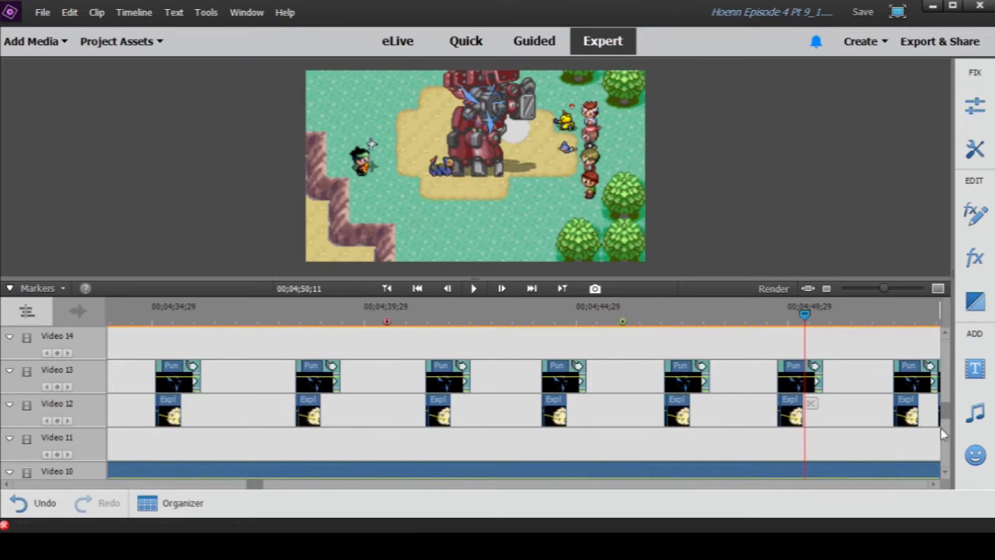
scroll(939, 424, down, 4)
drag(886, 289, 858, 296)
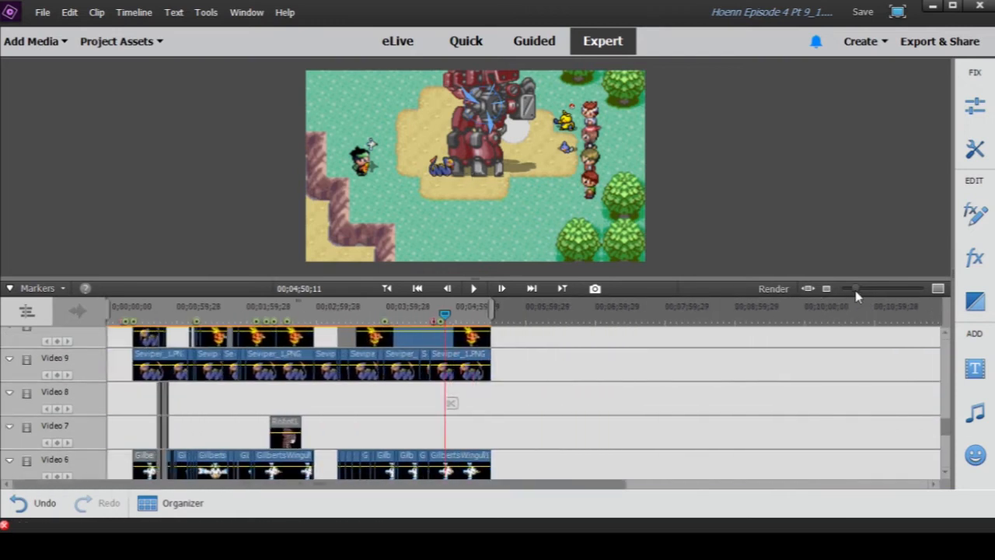
drag(856, 290, 867, 290)
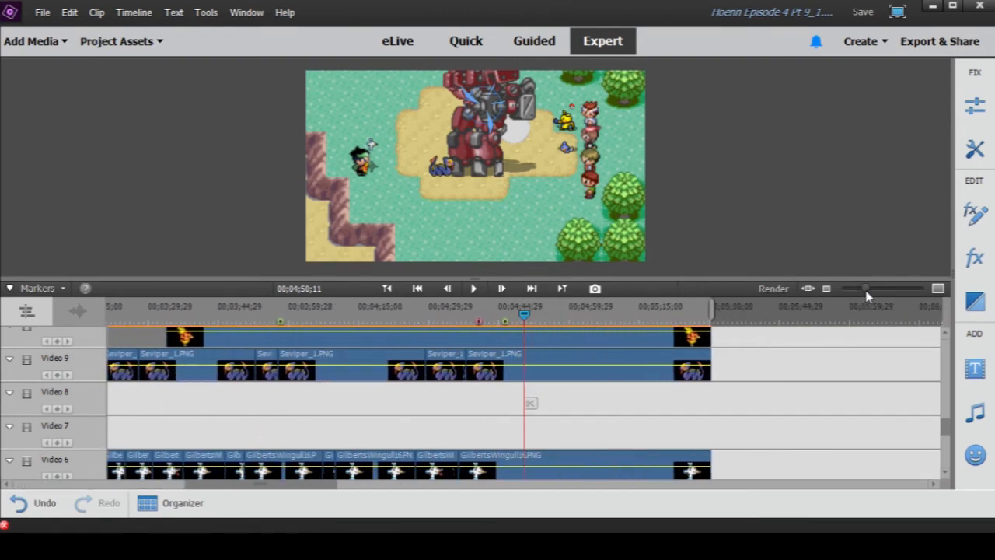
scroll(536, 401, up, 2)
click(485, 410)
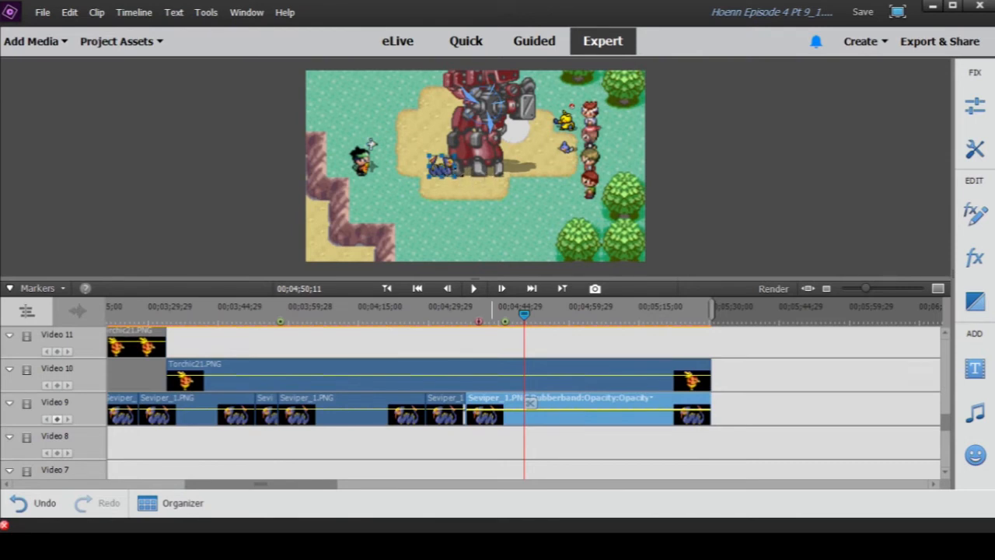
click(544, 446)
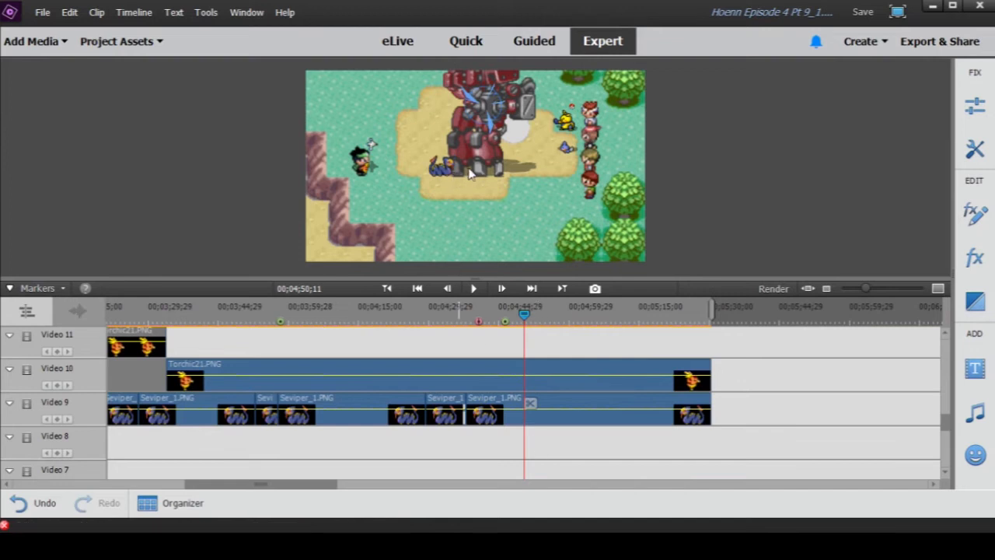
- Review the tracks from Video 9 up to Video 30 and scrub to 00;04;49;13, just before the TR Logo1.png clips
mouse_move(866, 289)
mouse_down()
mouse_move(840, 290)
mouse_move(859, 295)
mouse_up()
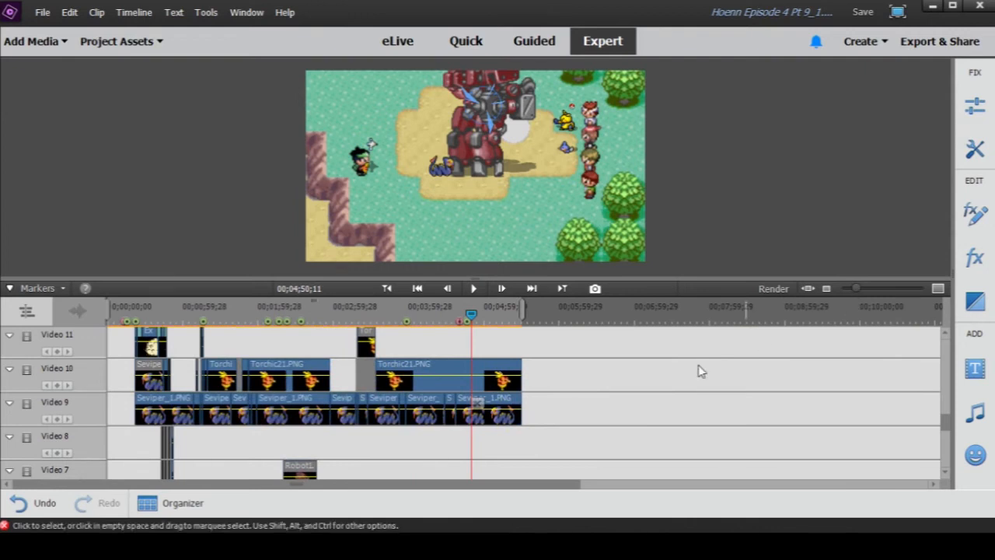
scroll(497, 447, up, 8)
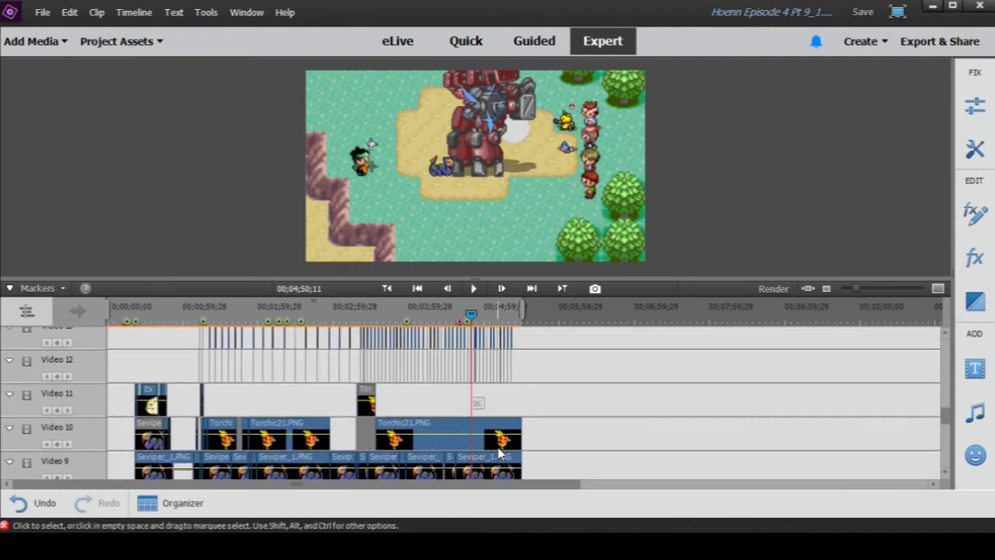
scroll(499, 451, up, 1)
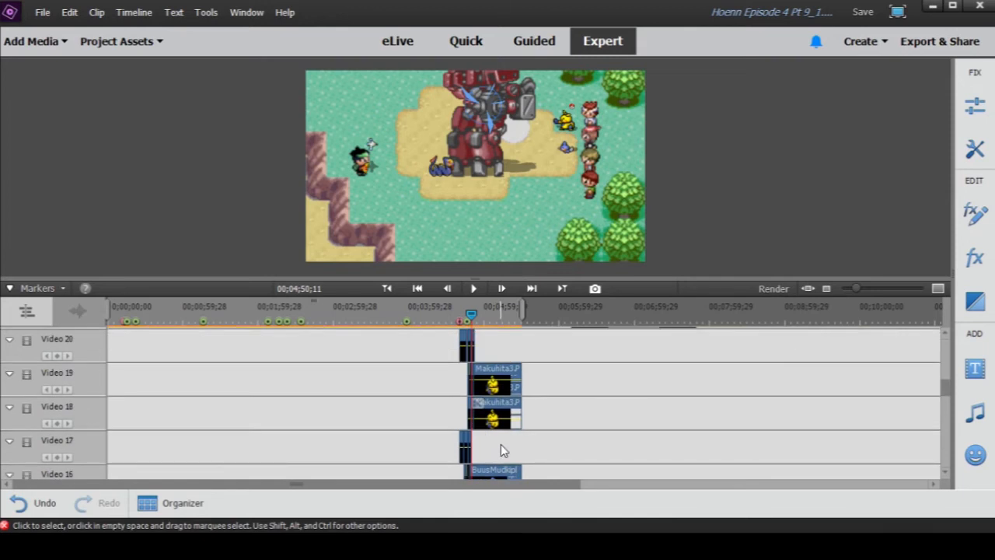
scroll(501, 444, up, 9)
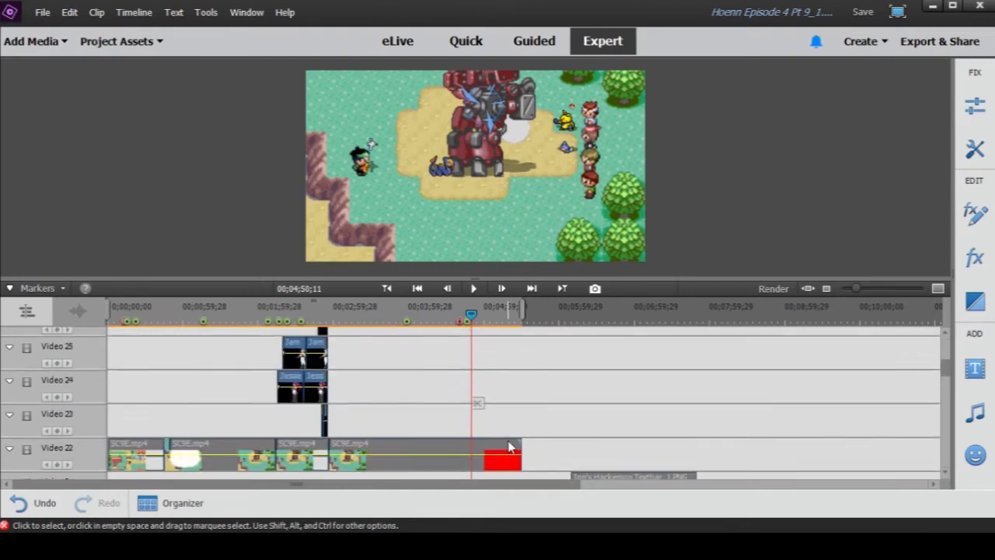
scroll(509, 445, up, 1)
drag(853, 289, 872, 294)
mouse_move(524, 314)
mouse_down()
mouse_move(504, 313)
mouse_move(517, 320)
mouse_up()
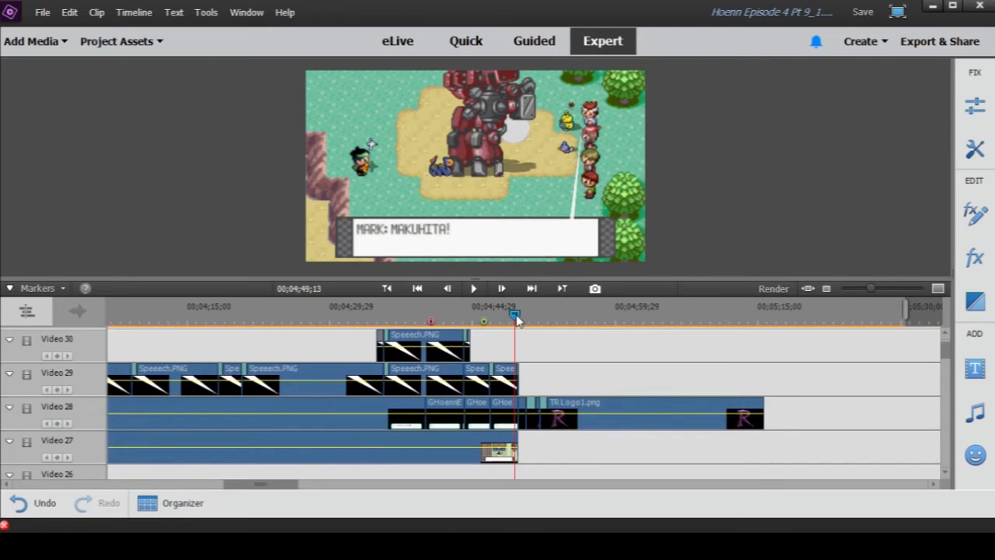
- Play the Team Rocket logo transition from 00;04;49;13, replay its start, and let it run to 00;05;03;24
click(474, 289)
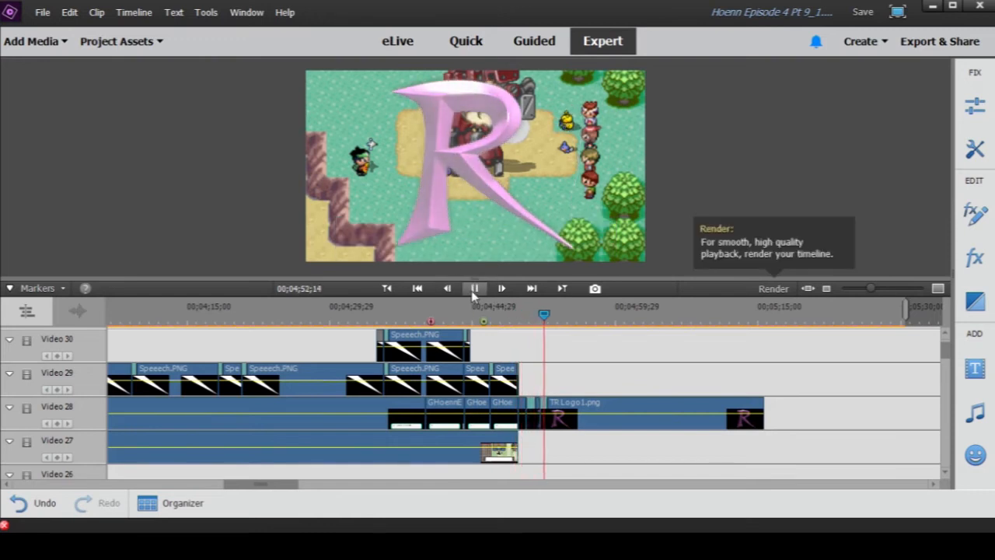
click(474, 289)
drag(529, 318, 514, 315)
click(477, 288)
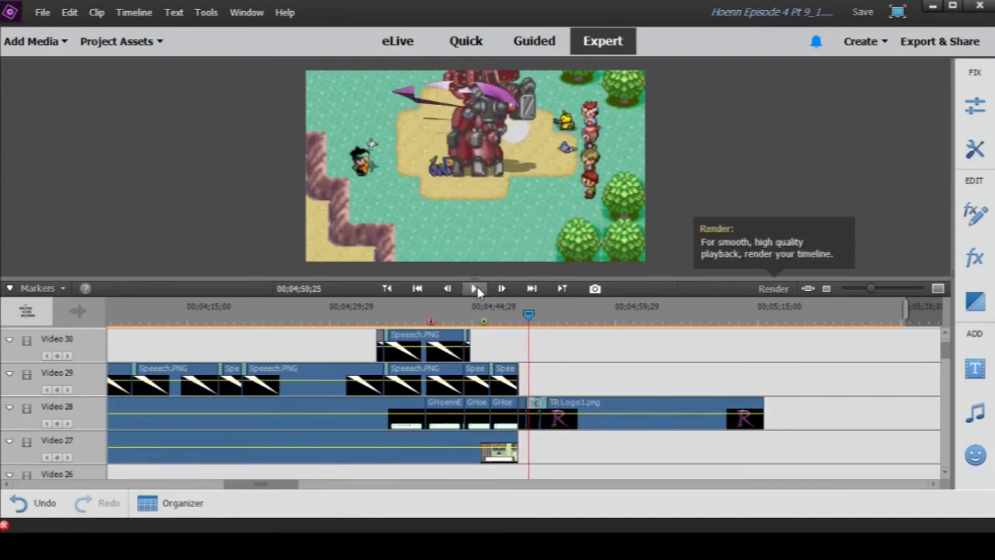
click(477, 289)
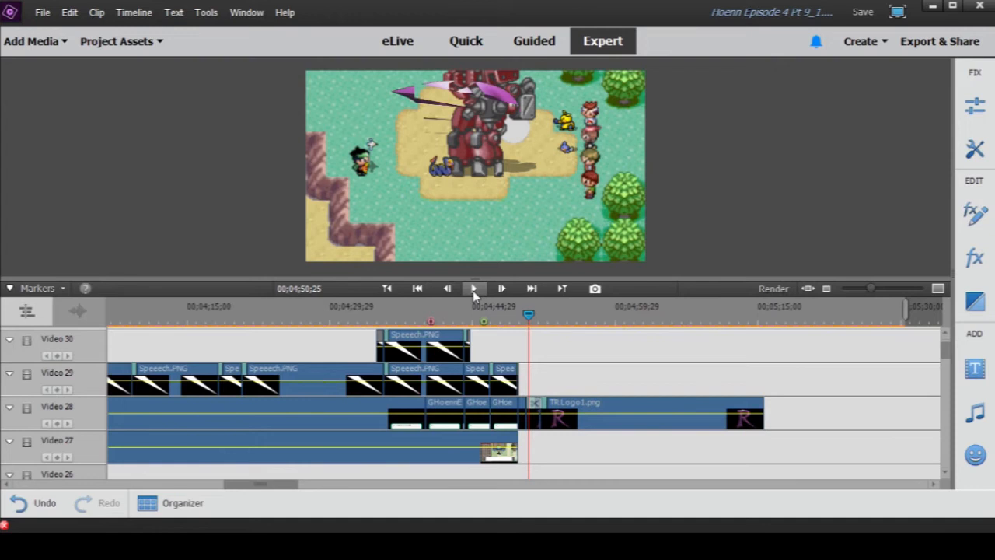
click(474, 289)
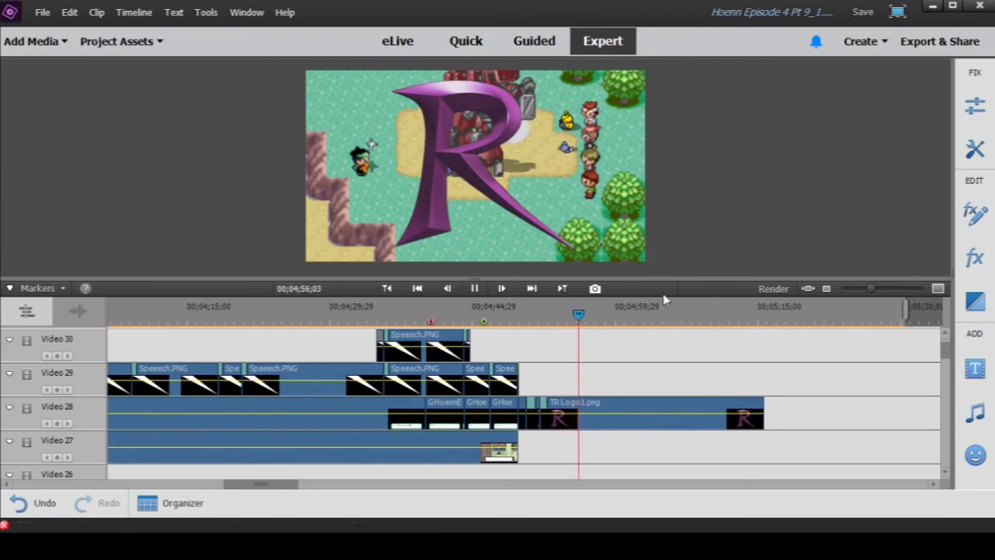
click(474, 289)
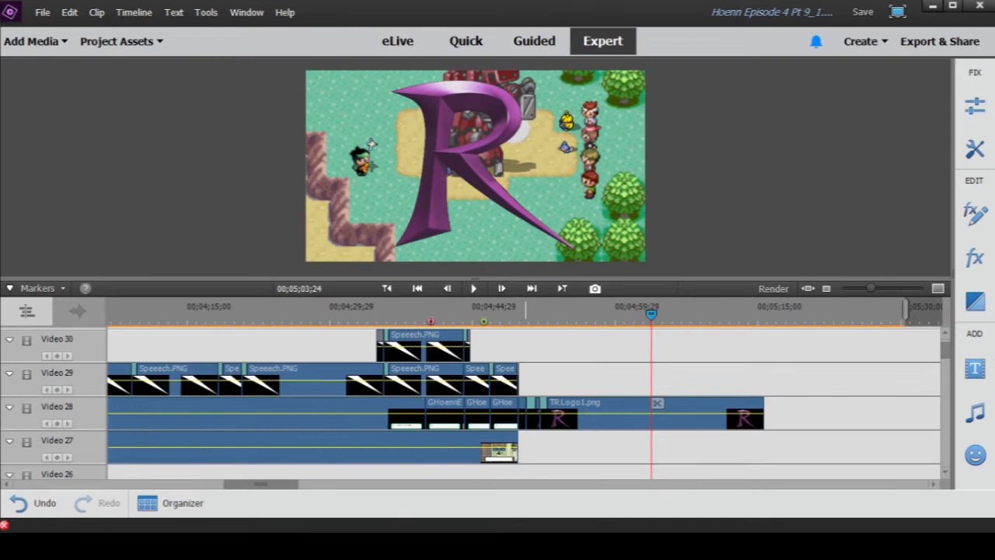
- Inspect the long TR Logo1.png clip on Video 28 and scrub through the logo's appearance to 00;04;54;00
click(611, 428)
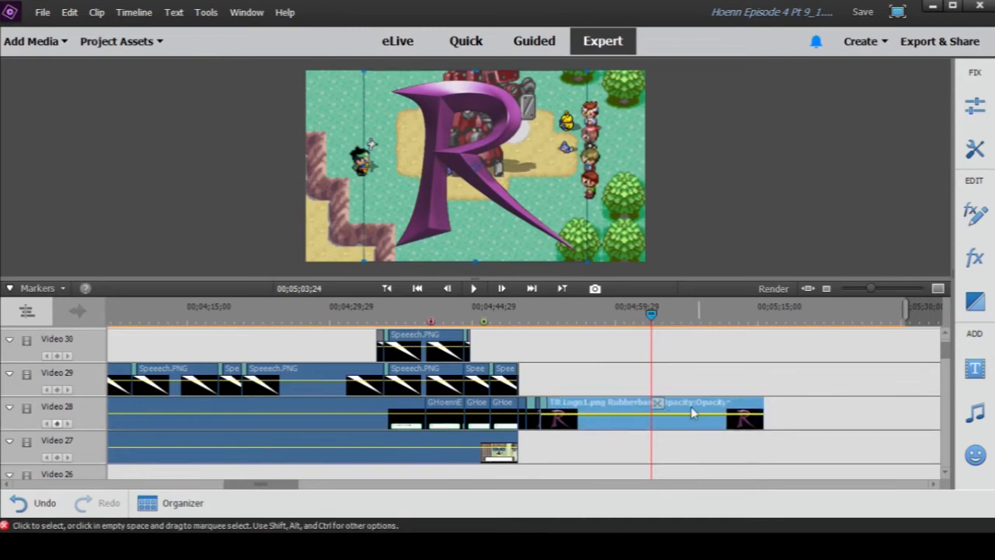
click(518, 314)
drag(519, 315, 562, 341)
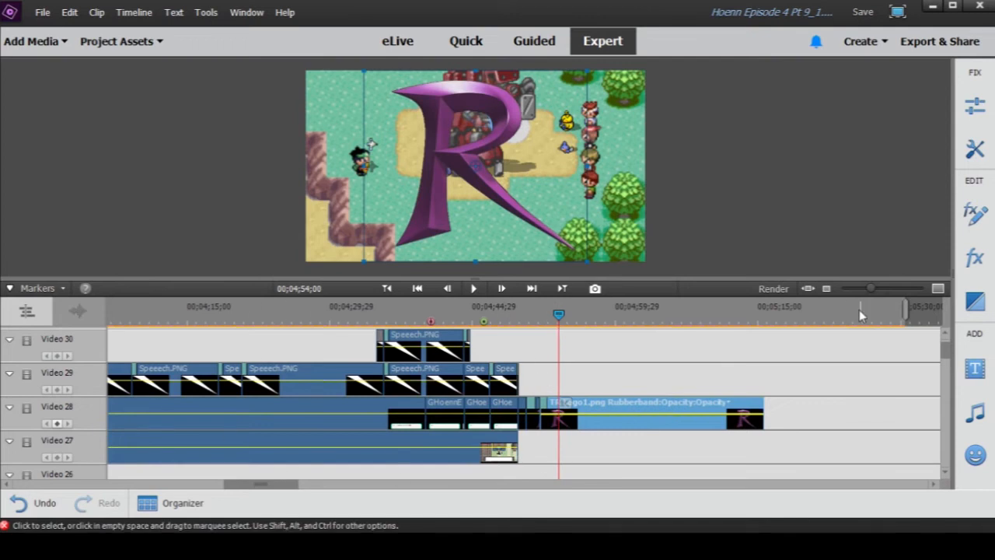
- Review the whole episode's layers from Video 28 down to Video 1 and scrub to Gilbert's dialogue at 00;01;00;21
drag(868, 289, 856, 291)
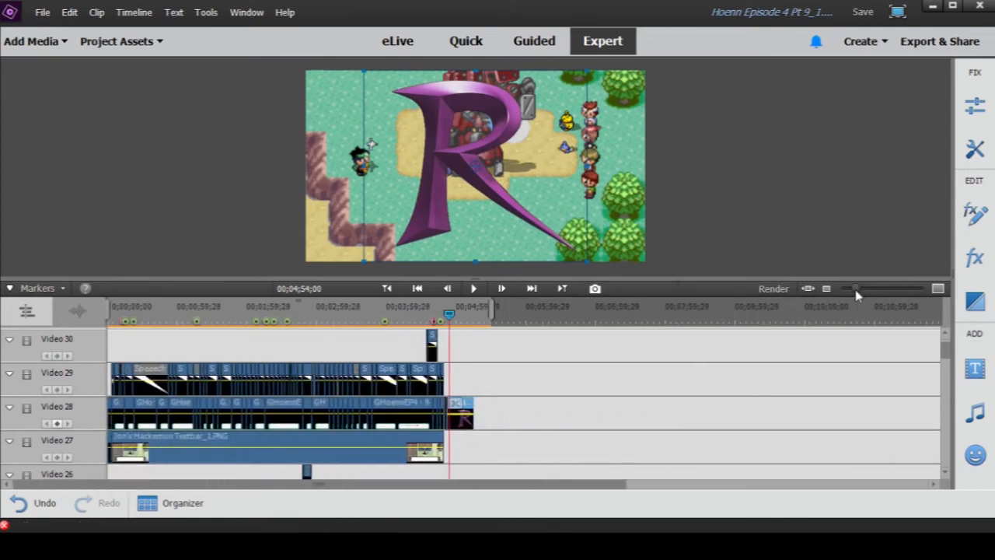
scroll(342, 397, down, 4)
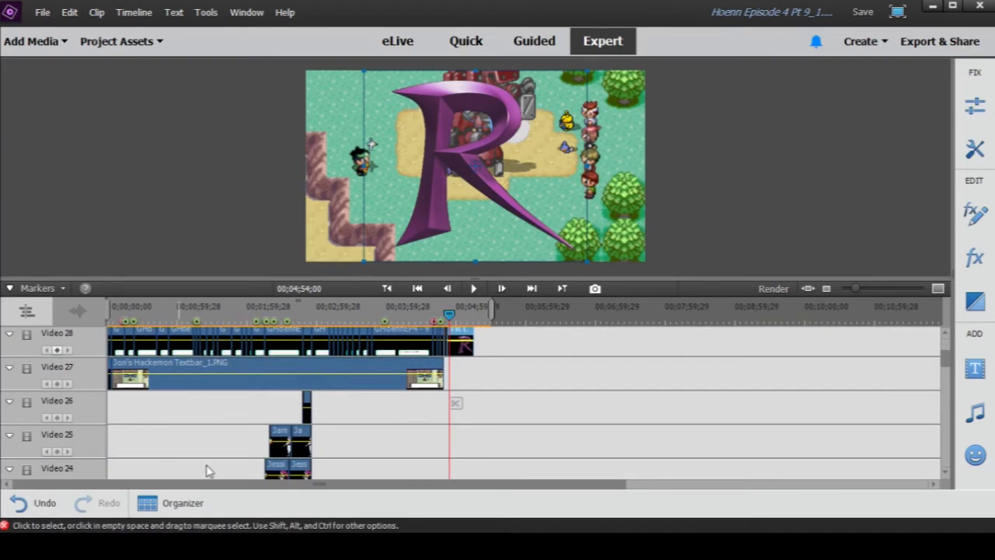
scroll(349, 424, down, 9)
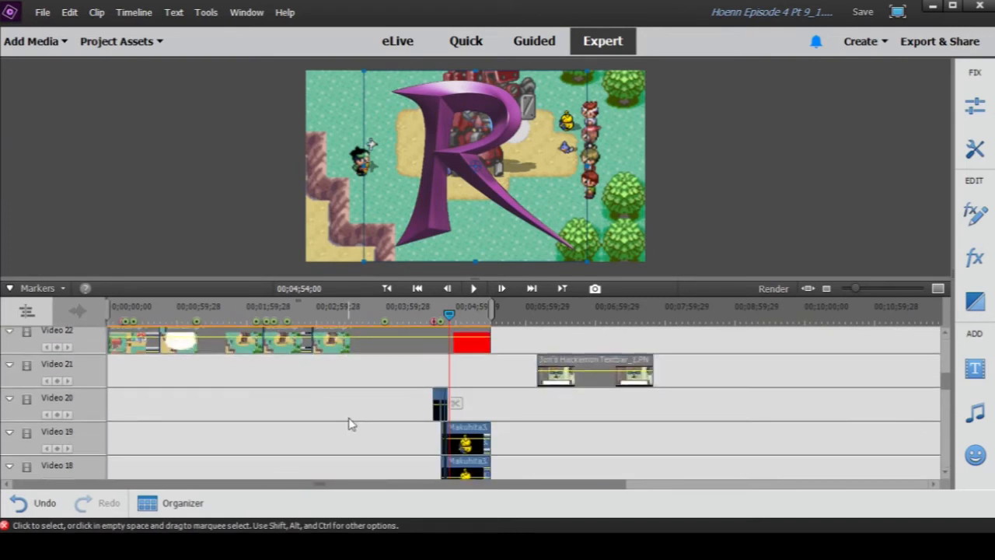
scroll(349, 423, down, 7)
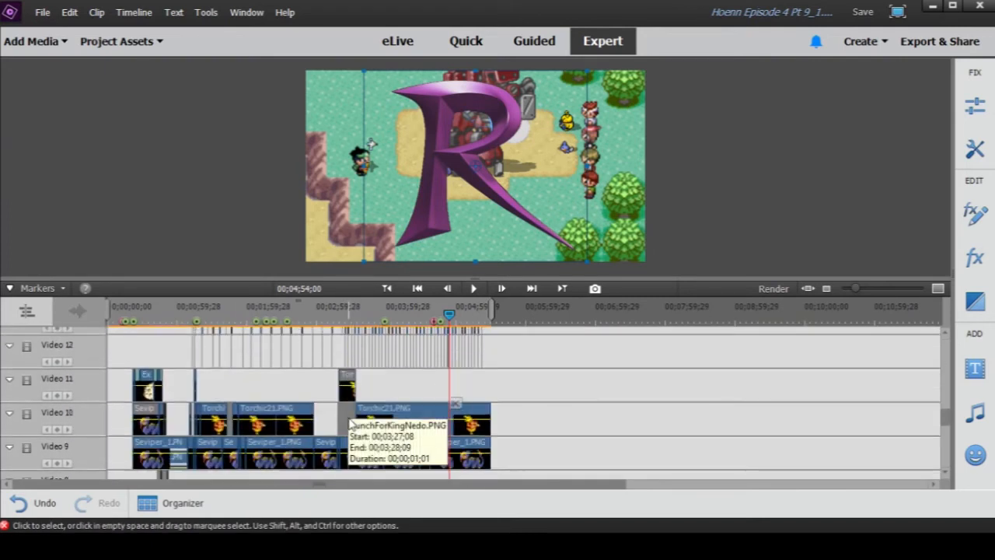
scroll(348, 424, down, 6)
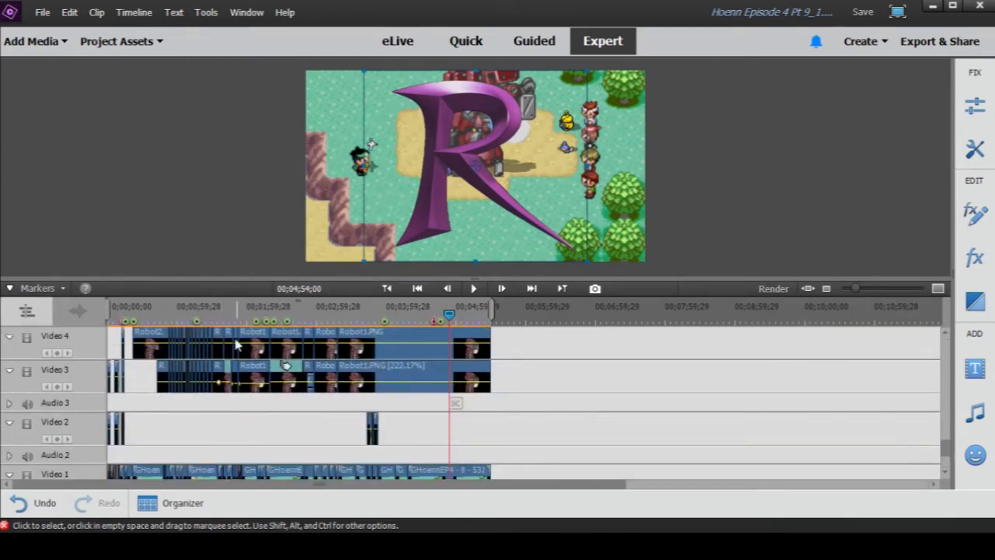
drag(167, 309, 179, 310)
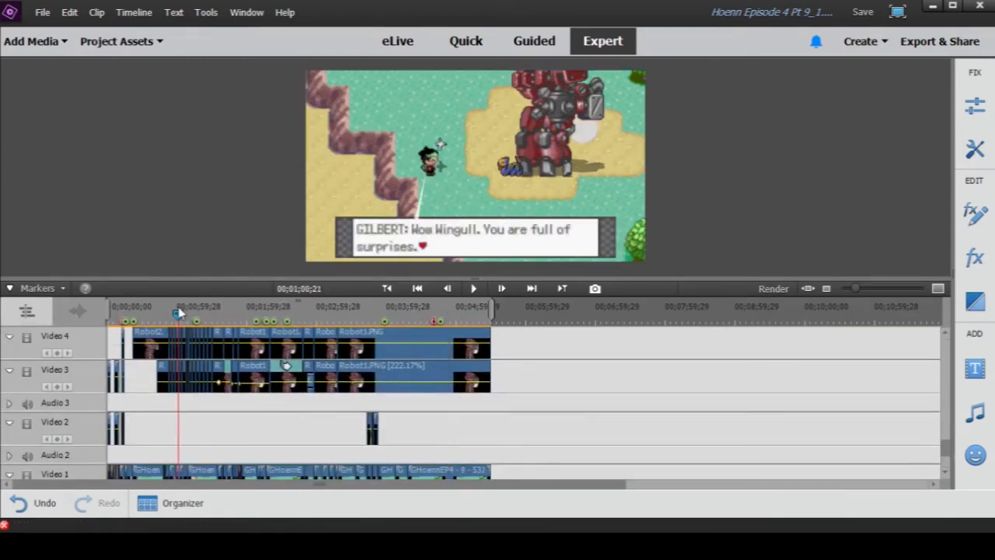
- Play the robot battle from Wingull's Wing Attack at 00;00;50;14 to 00;01;02;24, examining the short Robot clips on Video 3 and 4
drag(856, 289, 871, 298)
click(456, 314)
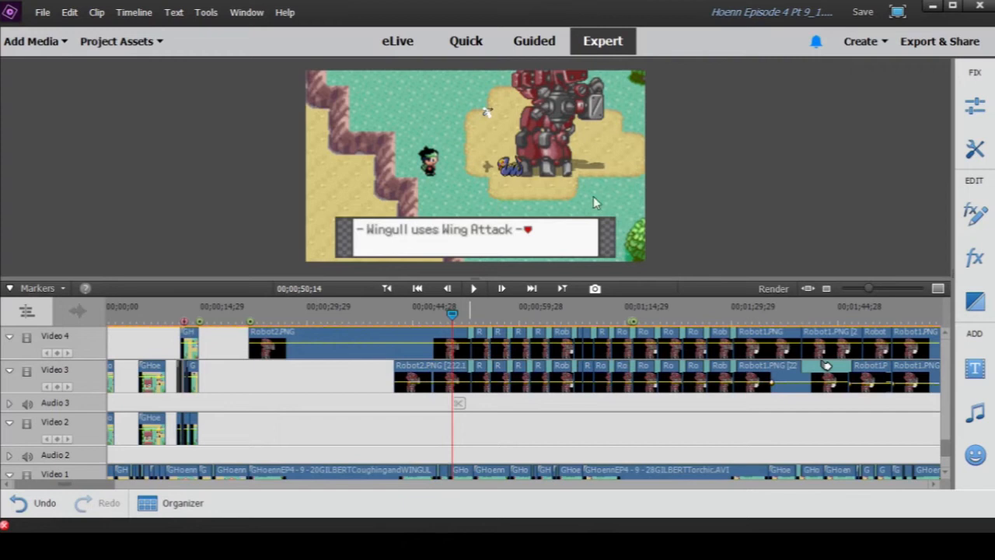
click(475, 289)
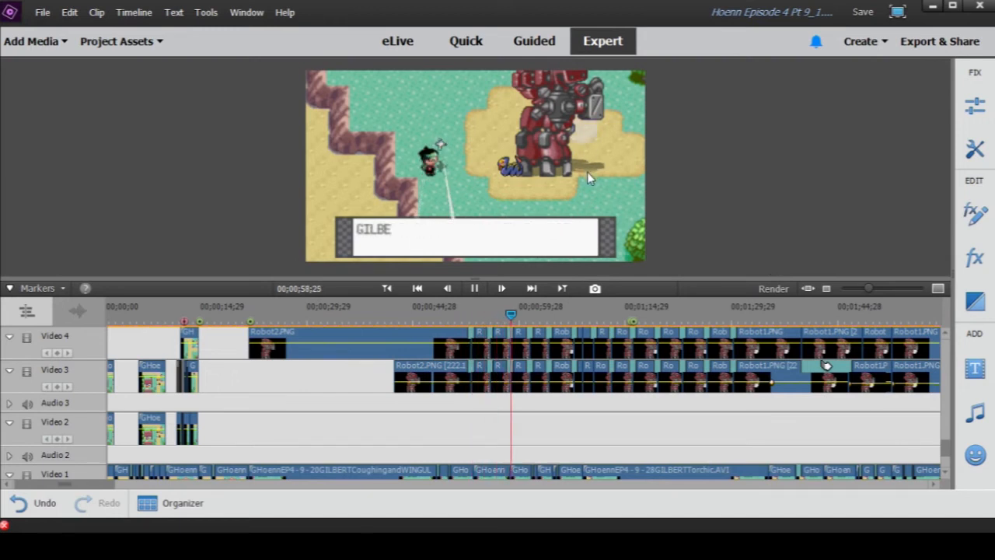
click(475, 288)
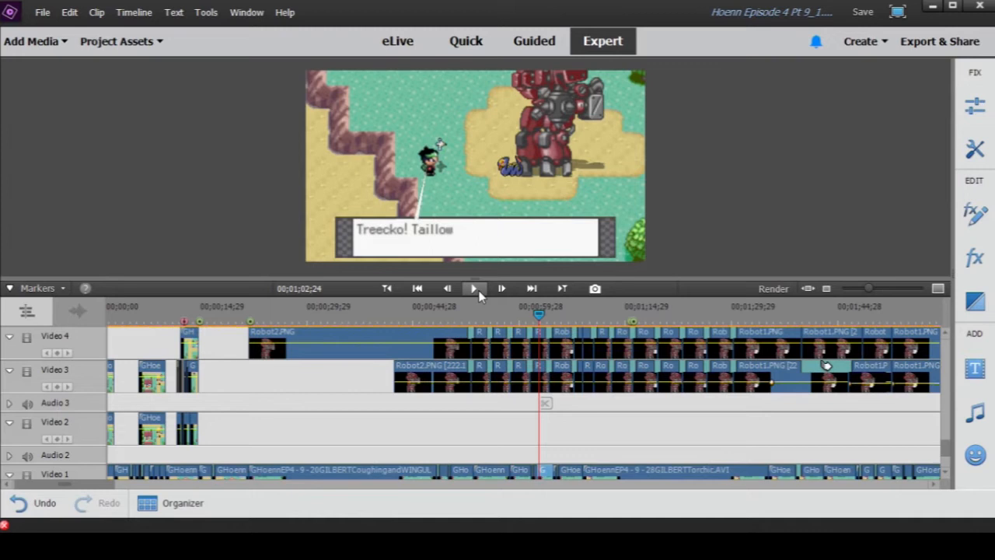
- Review the early part of the timeline from Video 1 up to Video 9, examining the Robot, Wingull and Seviper clips
drag(88, 485, 81, 488)
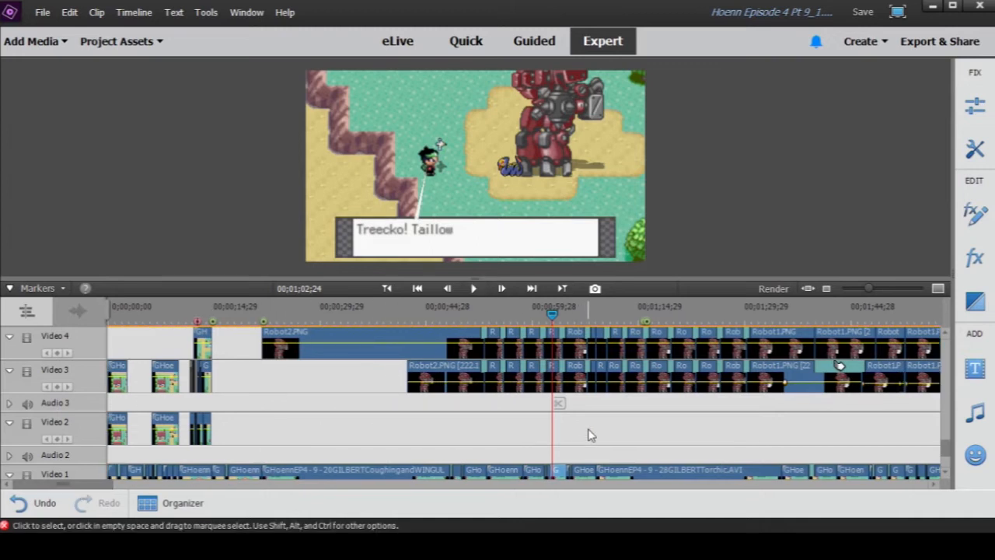
scroll(589, 435, down, 2)
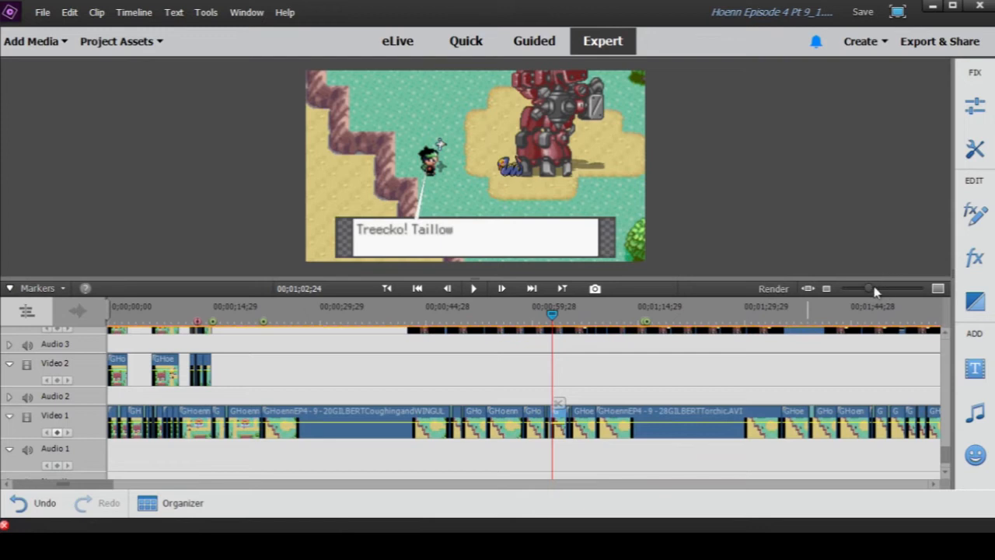
drag(871, 293, 861, 294)
scroll(482, 389, up, 3)
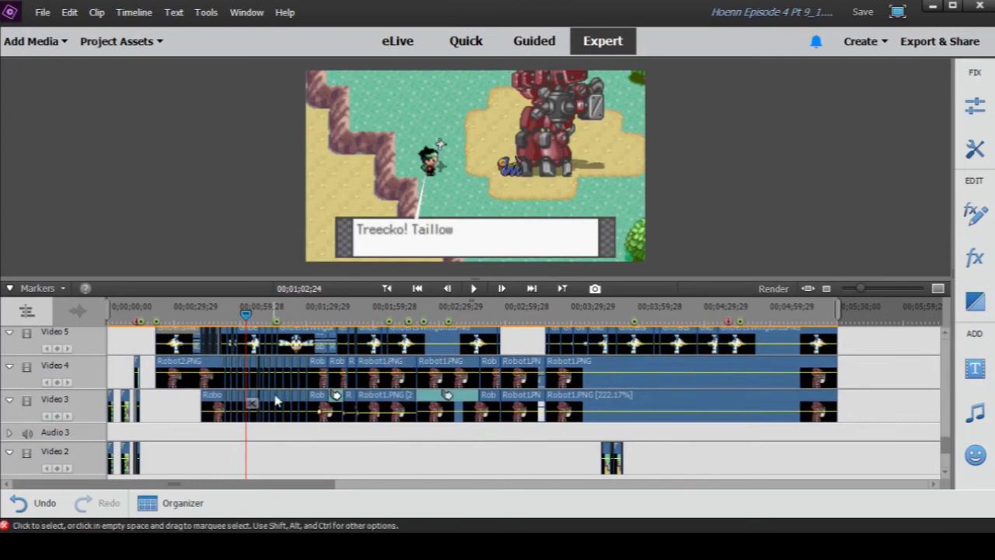
scroll(276, 400, up, 1)
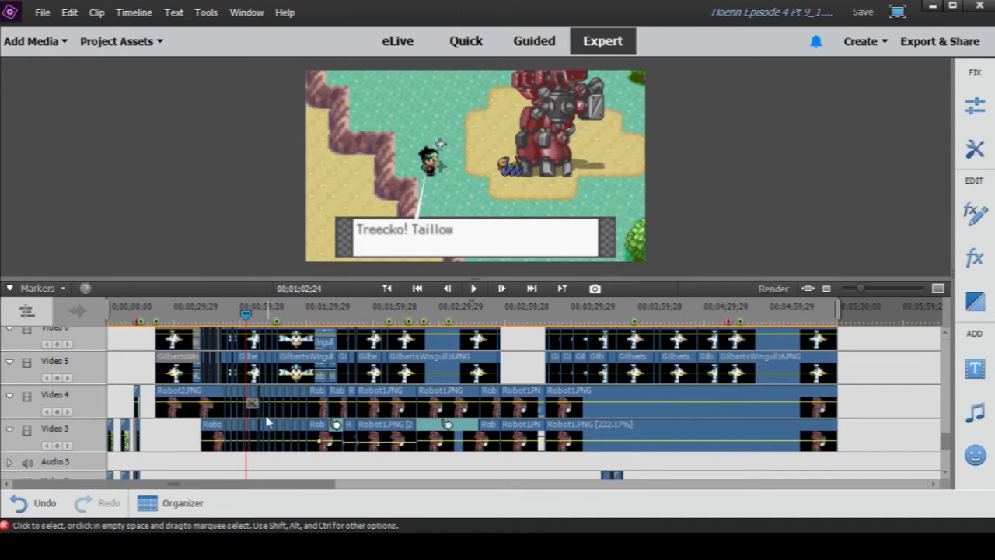
scroll(249, 455, up, 2)
scroll(281, 456, up, 1)
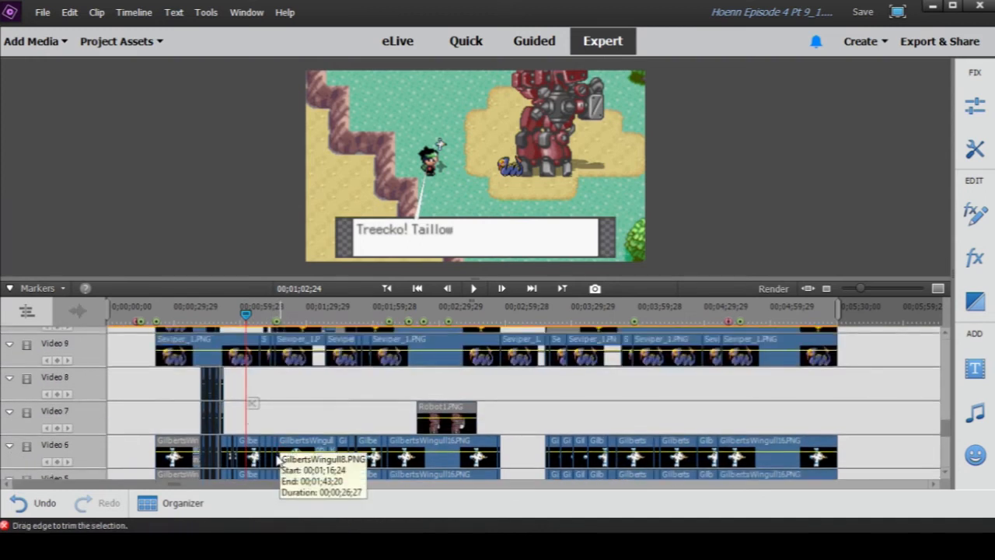
- Review the layers around 00;00;45;24 from Video 9 up to Video 26, examining the Torchic, Makuhita, SC9E.mp4, James and Jessie clips
click(207, 306)
mouse_move(861, 288)
mouse_down()
mouse_move(895, 290)
mouse_move(861, 292)
mouse_up()
scroll(797, 372, up, 2)
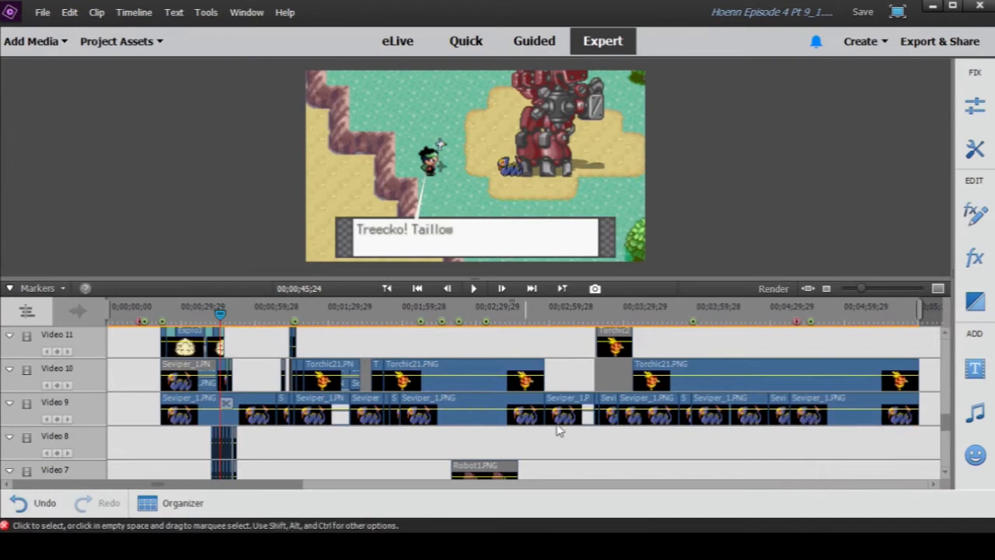
scroll(530, 366, up, 1)
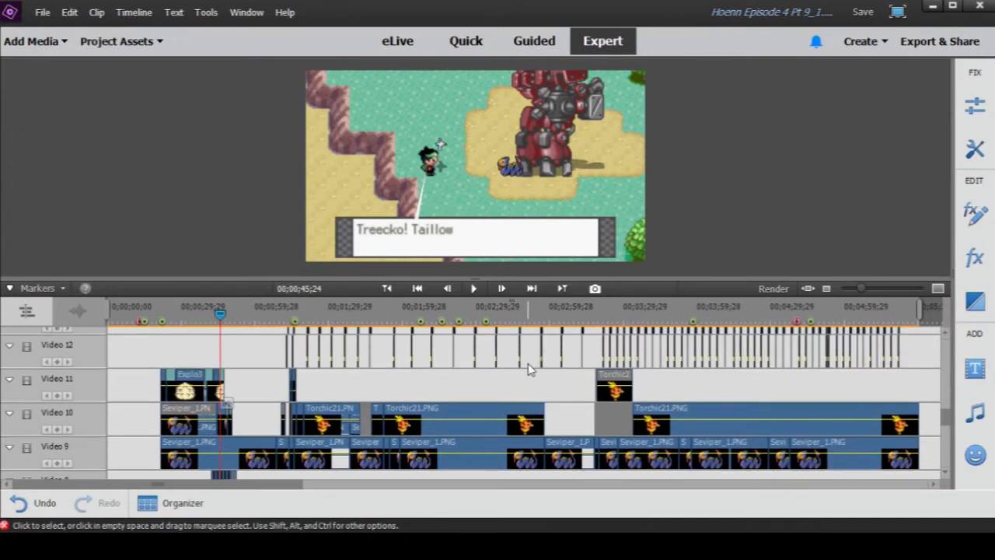
scroll(531, 373, up, 4)
scroll(532, 385, up, 4)
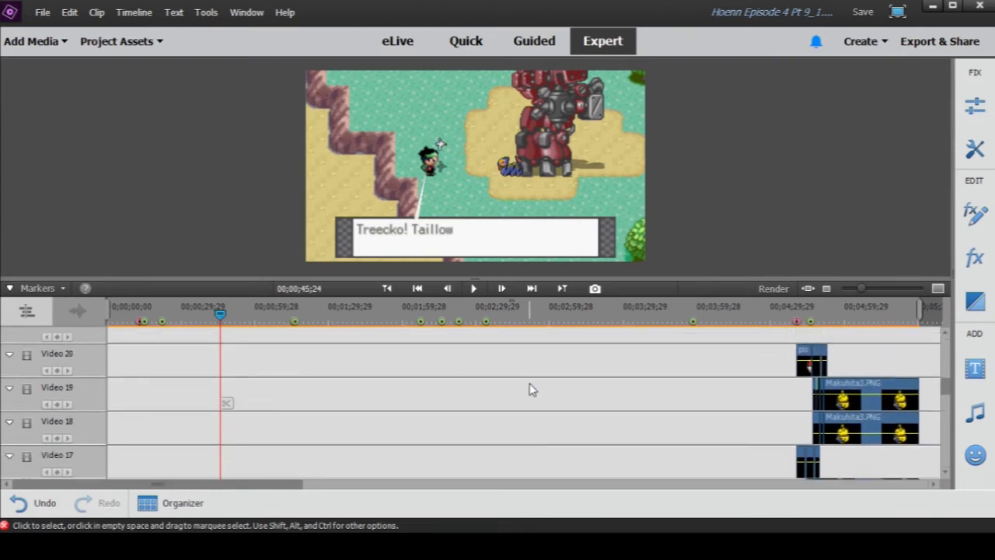
scroll(529, 389, up, 4)
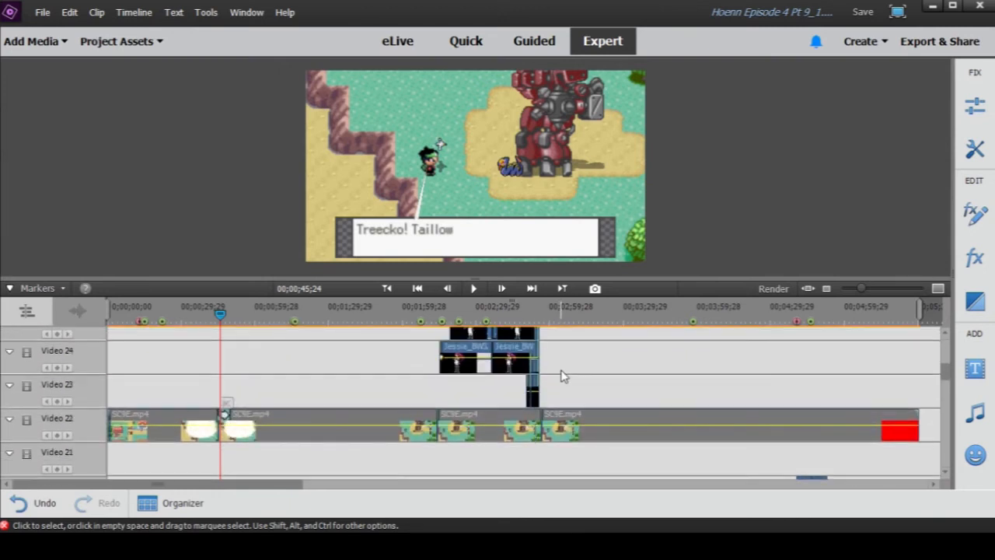
scroll(563, 377, up, 2)
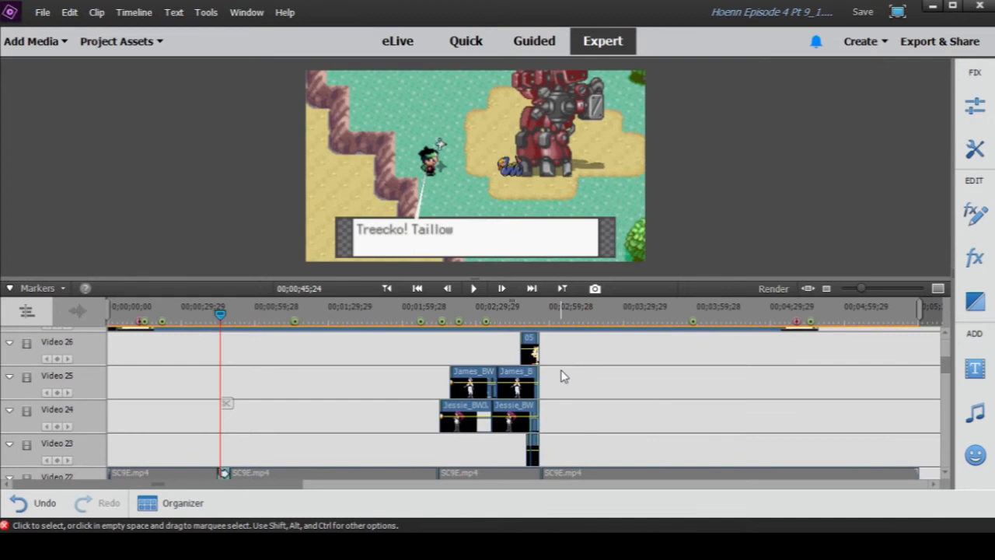
- In the full-episode project, scrub to the town scene at 00;28;18;24 and examine the scene clips along Video 2
drag(411, 331, 396, 332)
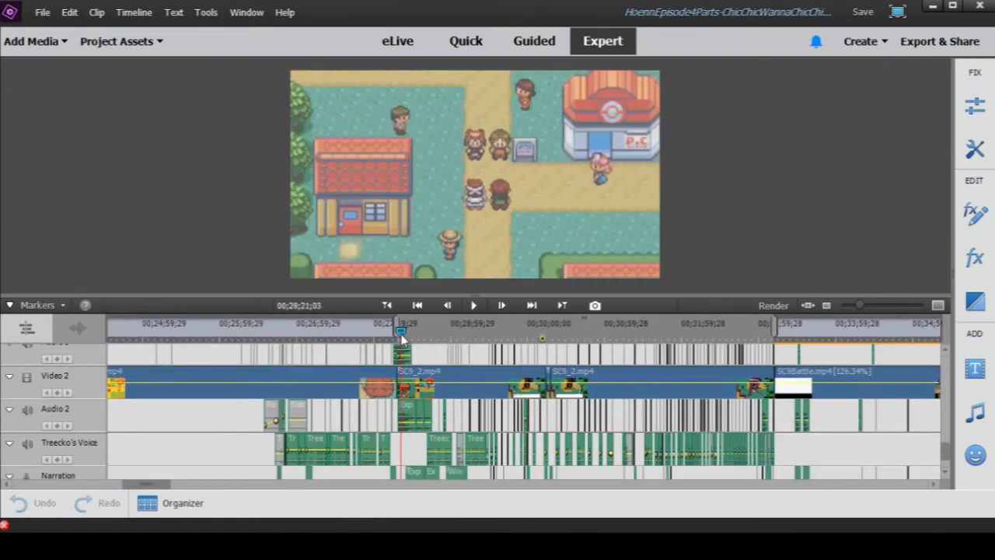
drag(860, 306, 877, 315)
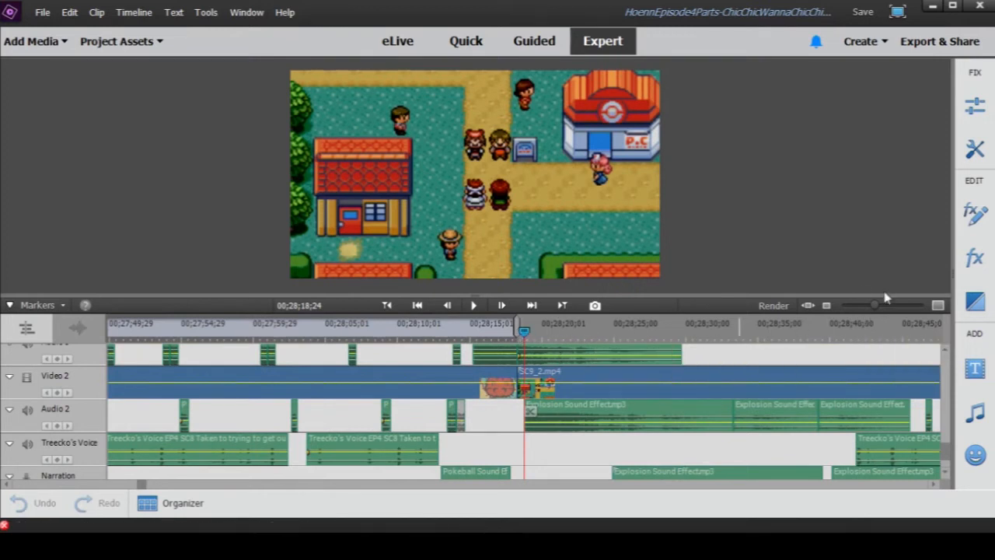
drag(874, 307, 848, 310)
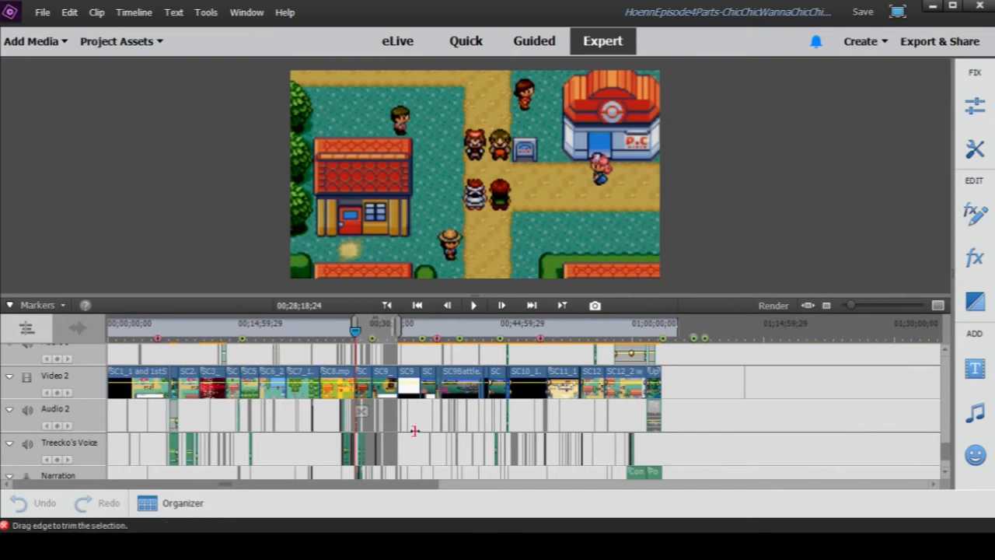
click(213, 381)
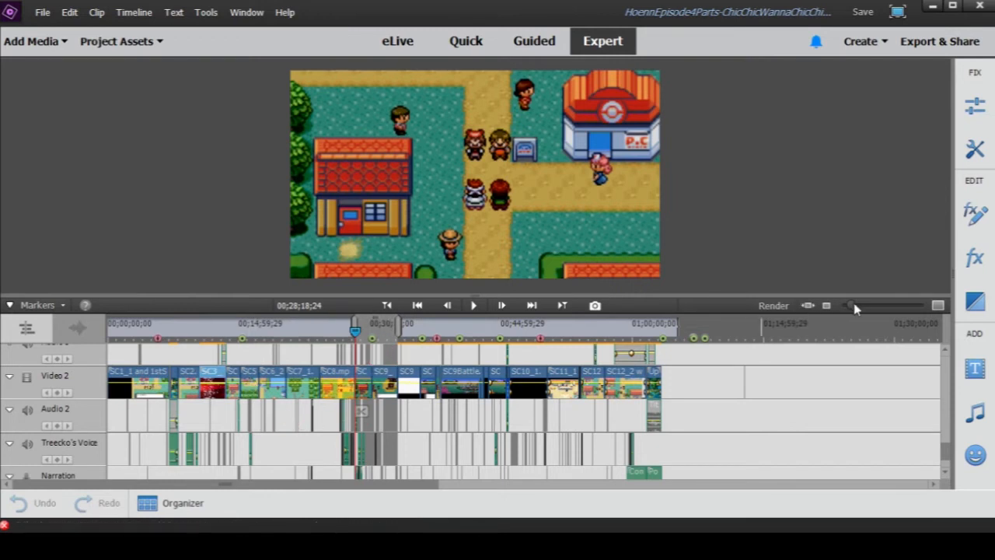
drag(856, 308, 873, 311)
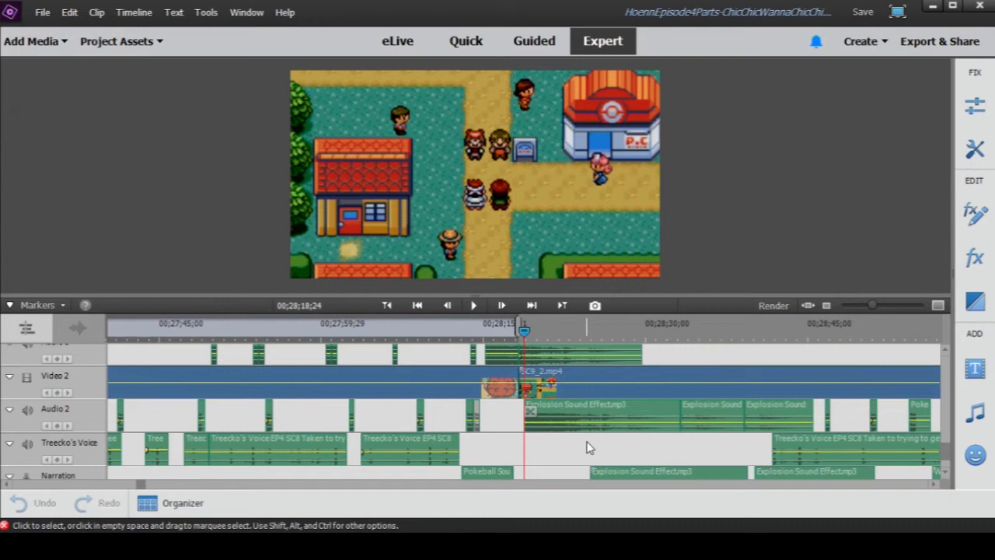
- Disable the Audio 9 background music clips that run through the town scene and the following battle, including the Radio Tower track
drag(500, 402, 742, 434)
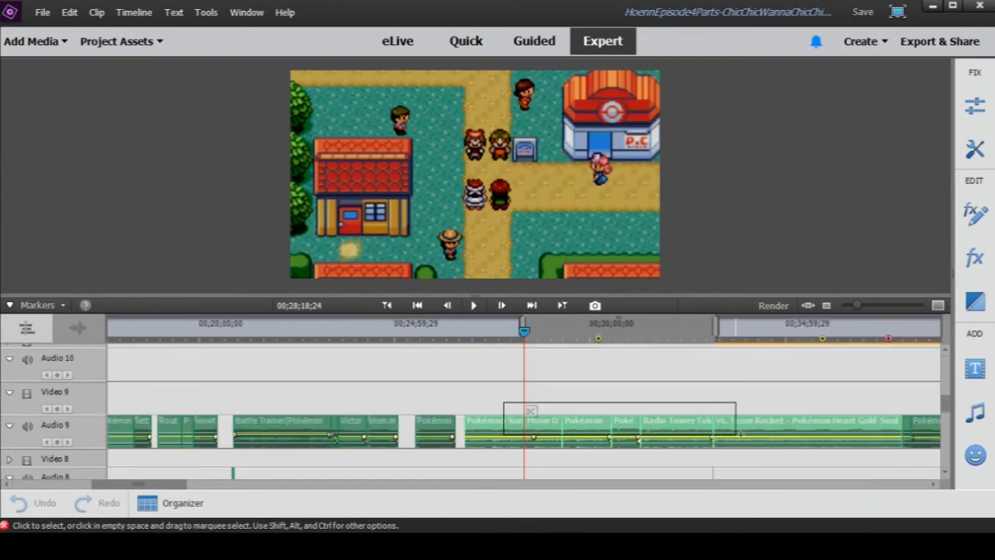
right_click(743, 433)
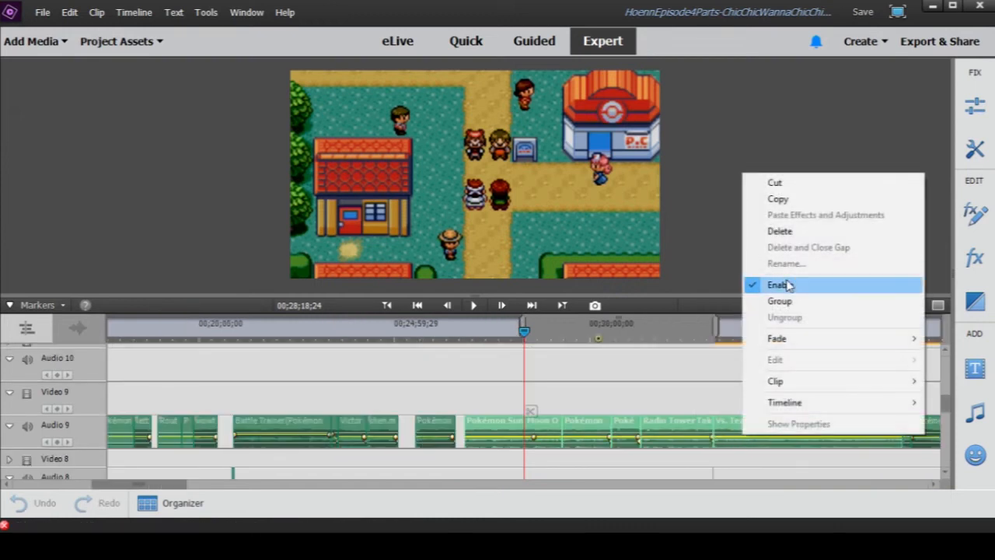
click(786, 284)
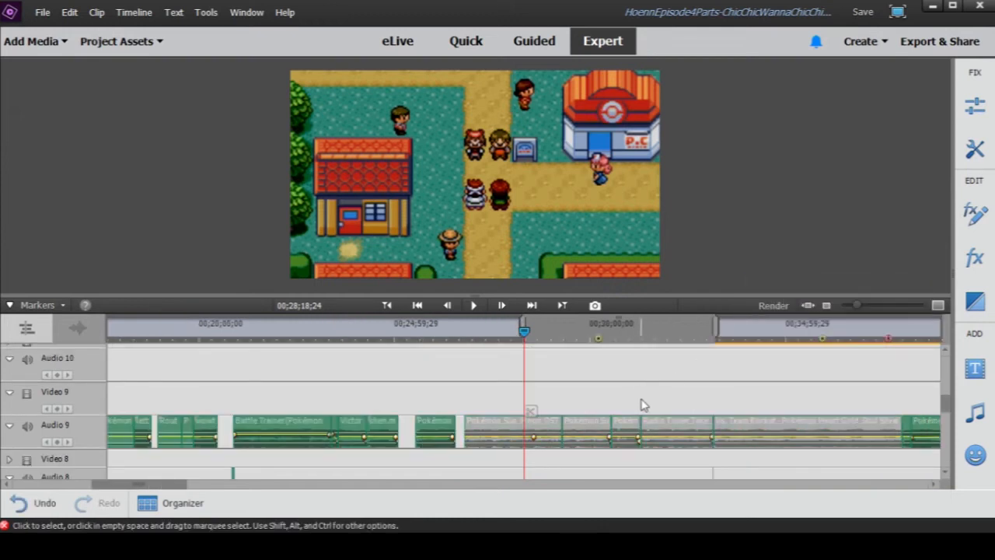
- Bring the Explosion Sound Effect clips on Audio 2 and Audio 3 into view and play the town scene from 00;28;18;24
scroll(642, 404, down, 6)
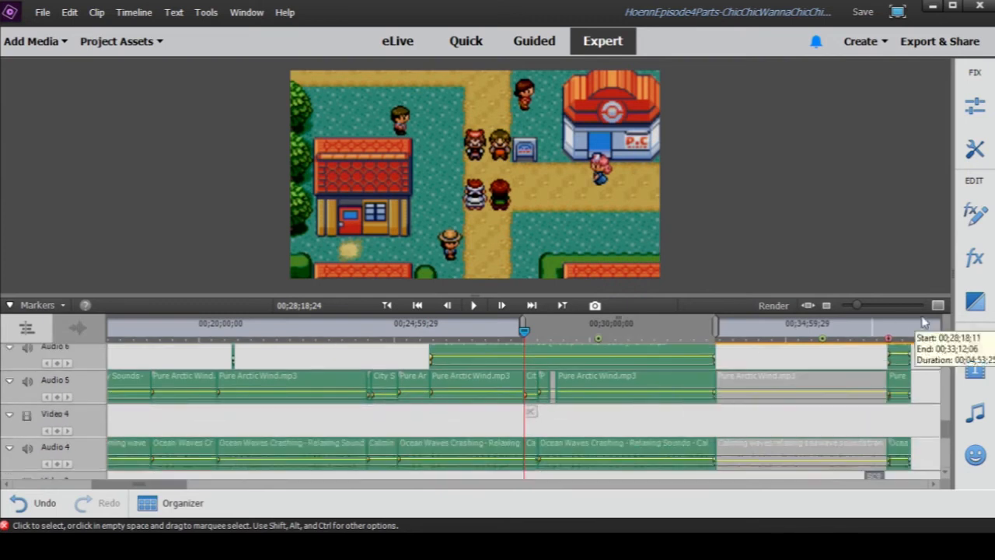
mouse_move(855, 309)
mouse_down()
mouse_move(881, 310)
mouse_move(866, 309)
mouse_up()
scroll(609, 397, down, 3)
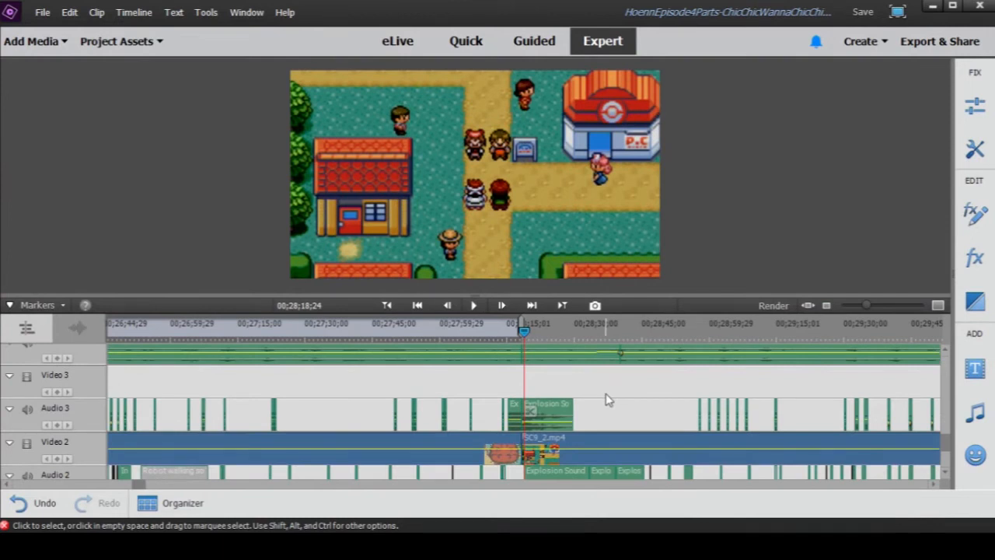
mouse_move(877, 311)
mouse_down()
mouse_move(862, 311)
mouse_move(871, 313)
mouse_up()
scroll(698, 370, down, 2)
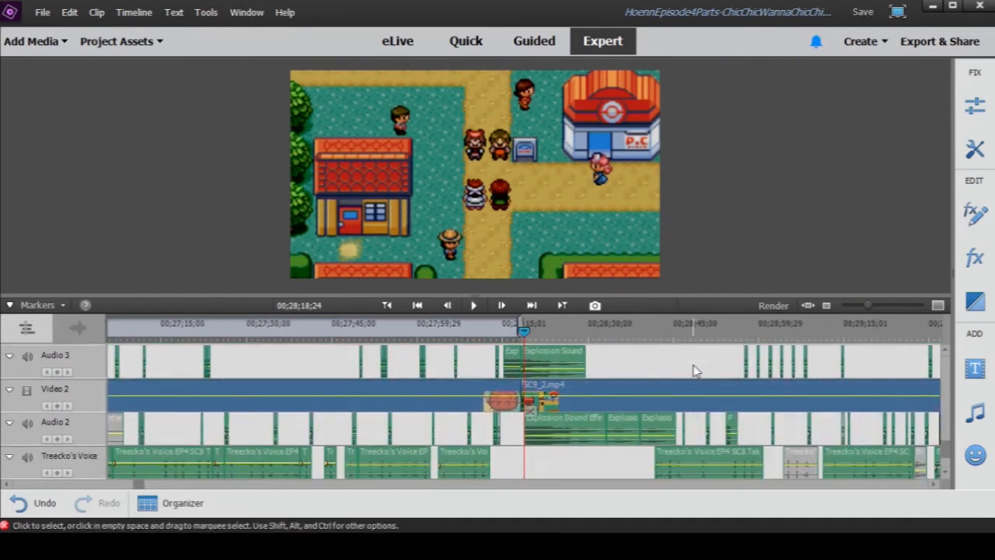
click(475, 307)
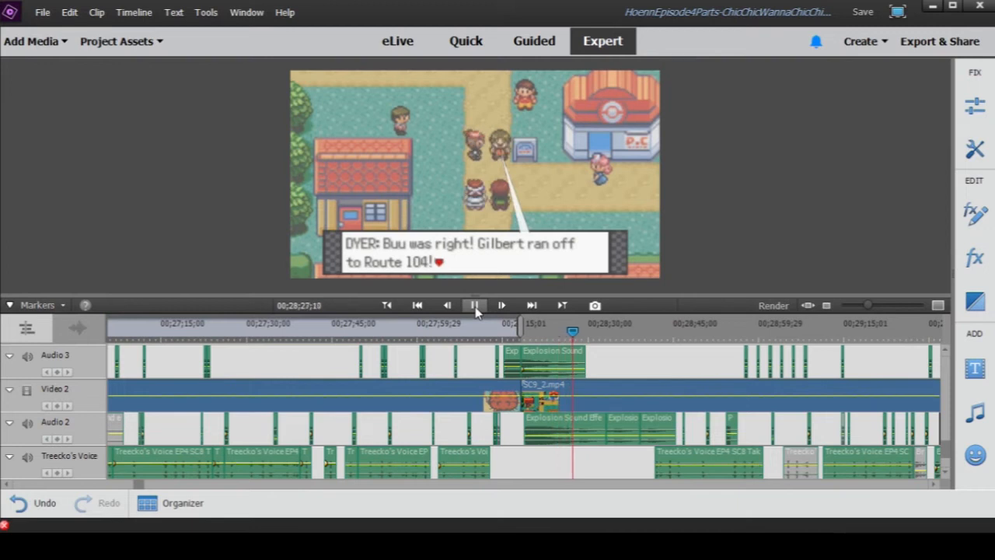
click(476, 311)
- Replay the town scene from 00;28;19;13 to 00;28;33;00 to hear the explosion effects without music
click(529, 334)
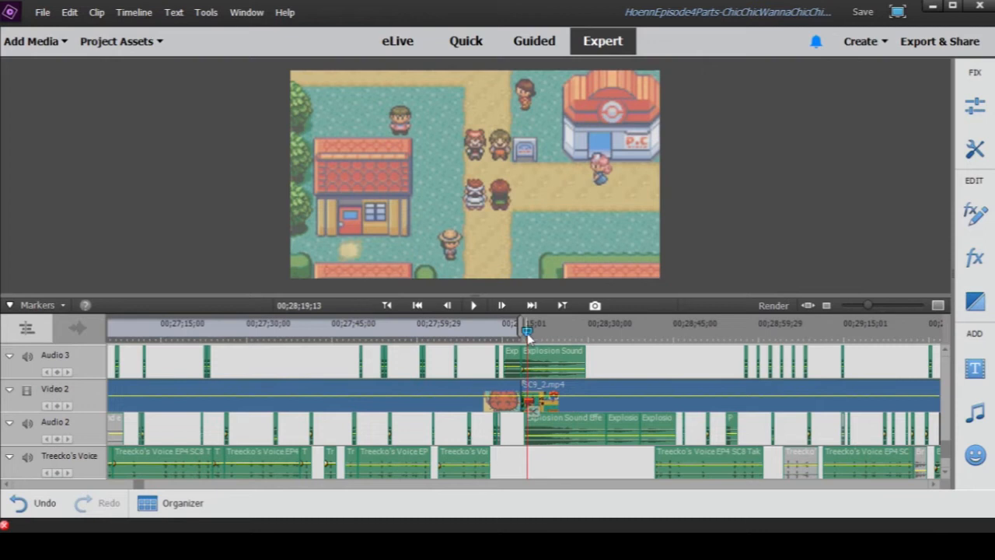
click(474, 308)
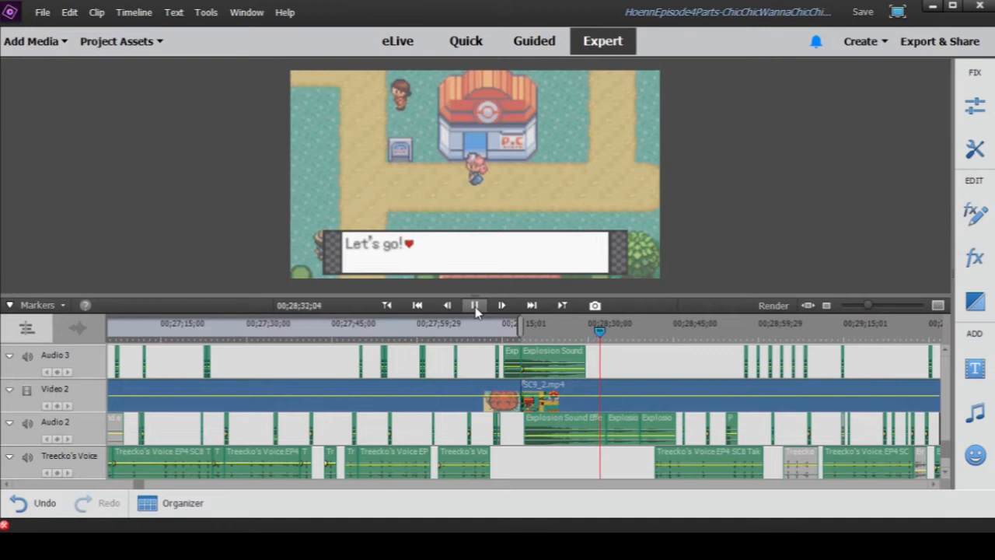
click(476, 308)
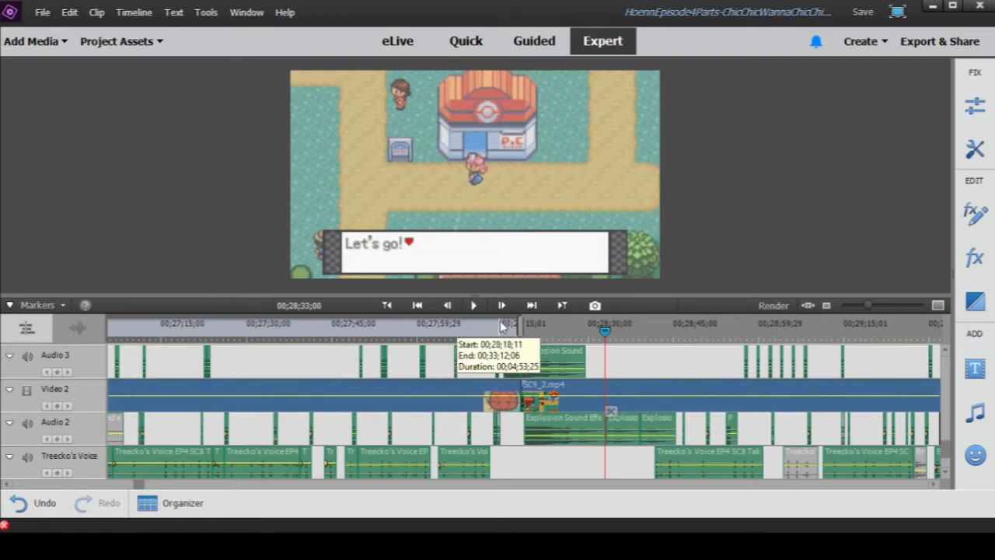
- Scrub through Peter's line at 00;28;23;09, then play from 00;28;29;26 to 00;28;41;11 while checking the ambience on Audio 4 and 5
scroll(502, 327, up, 1)
click(534, 327)
drag(533, 327, 550, 330)
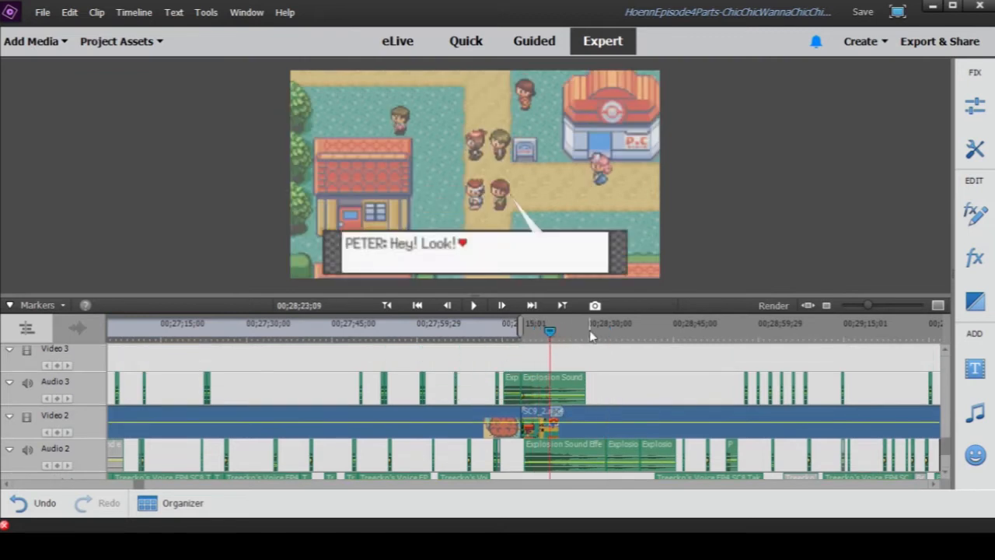
click(587, 331)
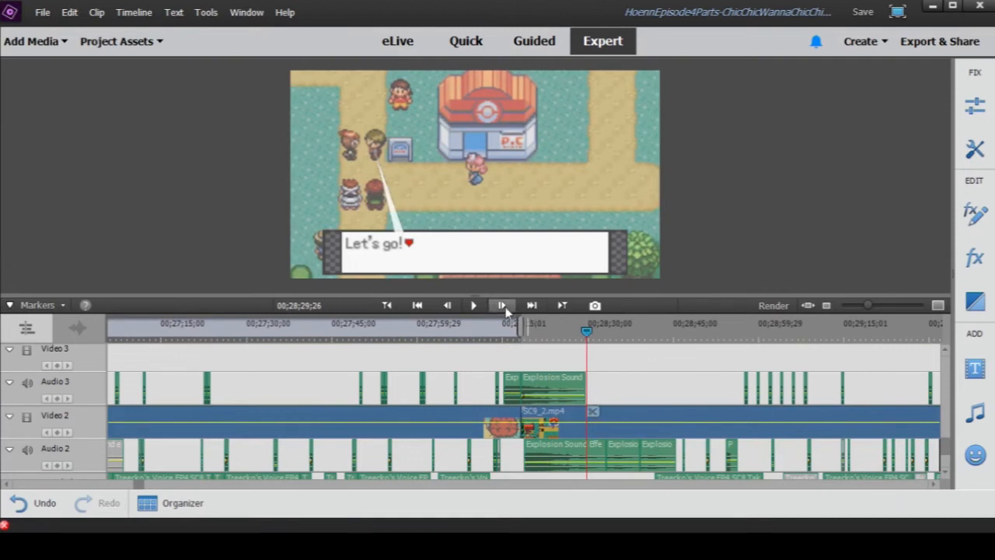
click(476, 308)
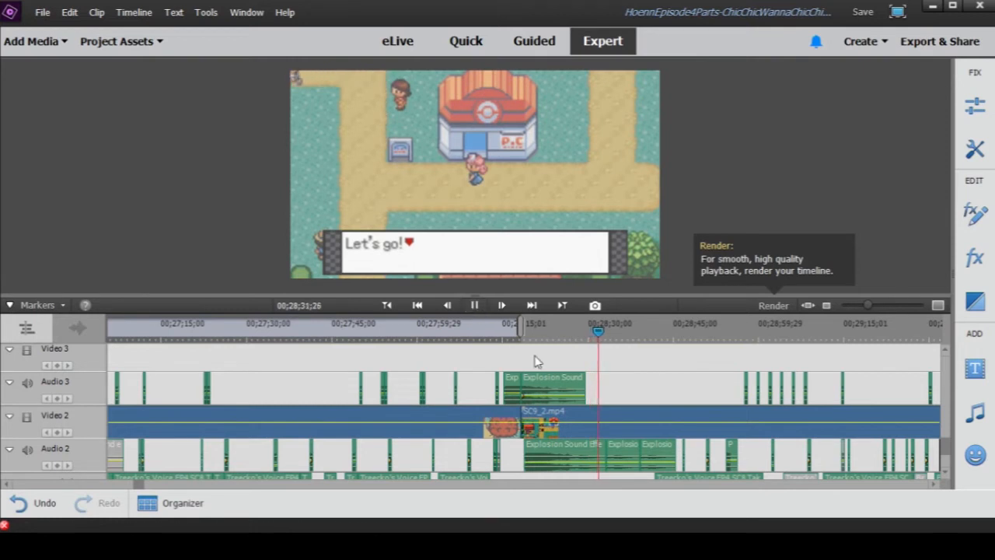
scroll(620, 385, up, 2)
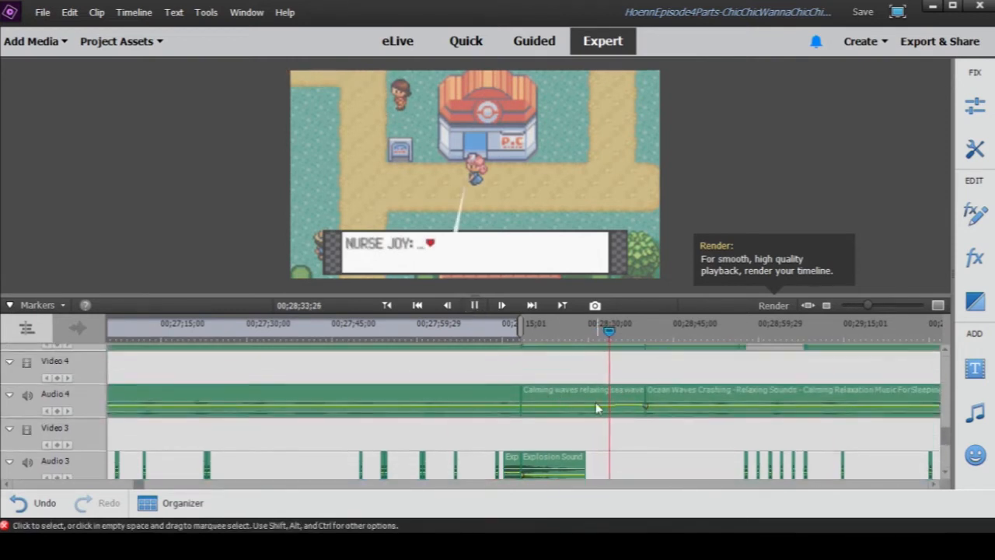
scroll(591, 403, up, 1)
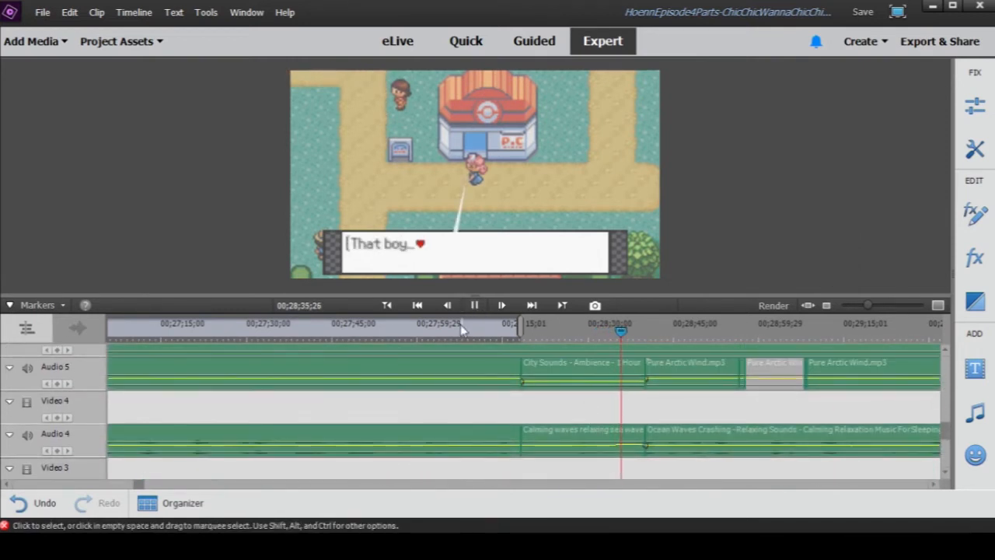
scroll(545, 388, down, 4)
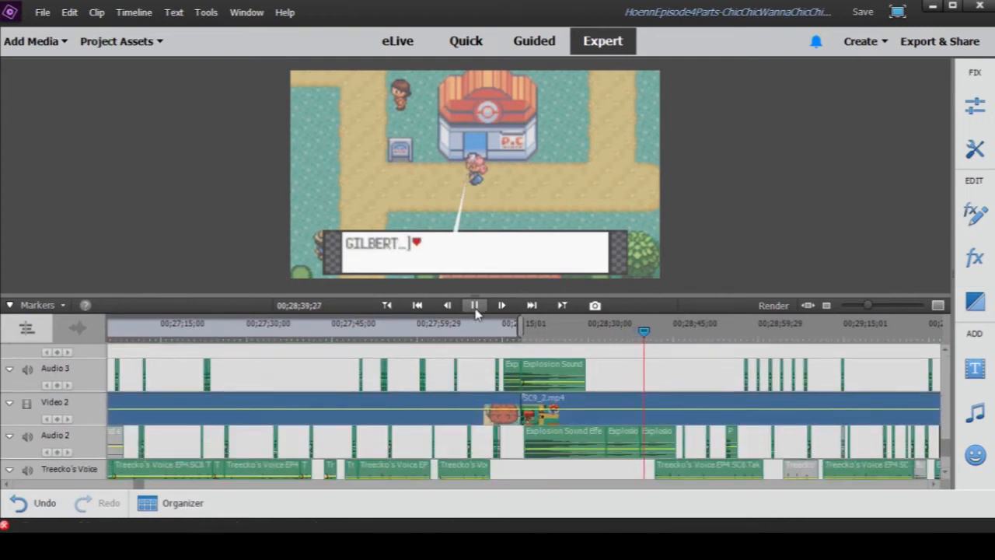
click(478, 305)
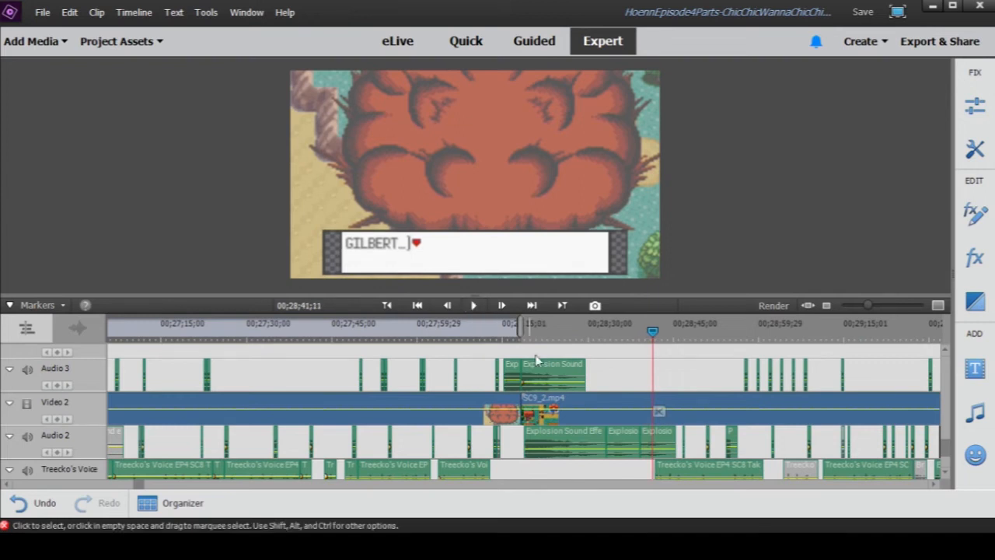
- Examine the audio layers above the scene up to Audio 9, including the City Sounds and Pure Arctic Wind clips on Audio 5
scroll(671, 390, up, 3)
scroll(670, 389, up, 5)
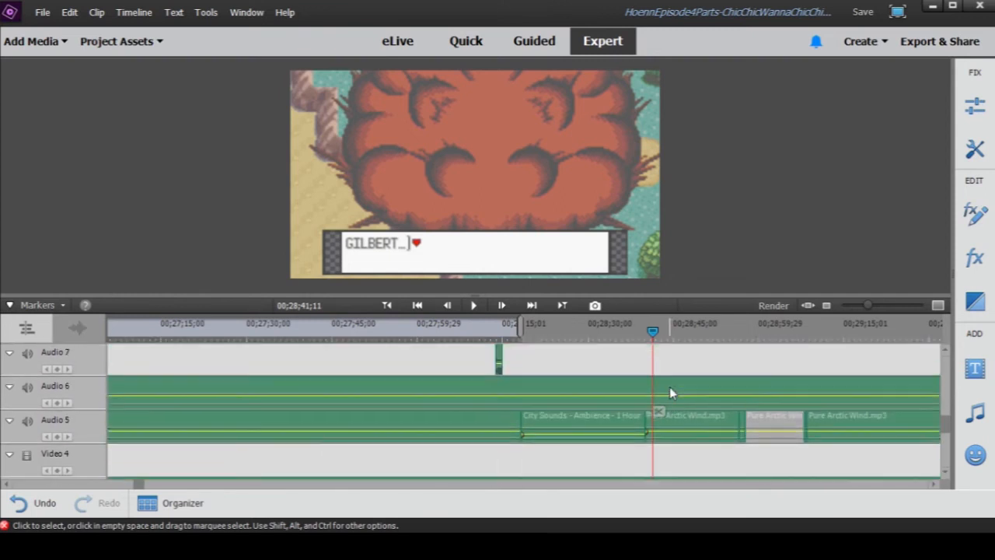
scroll(668, 389, down, 2)
scroll(672, 399, up, 3)
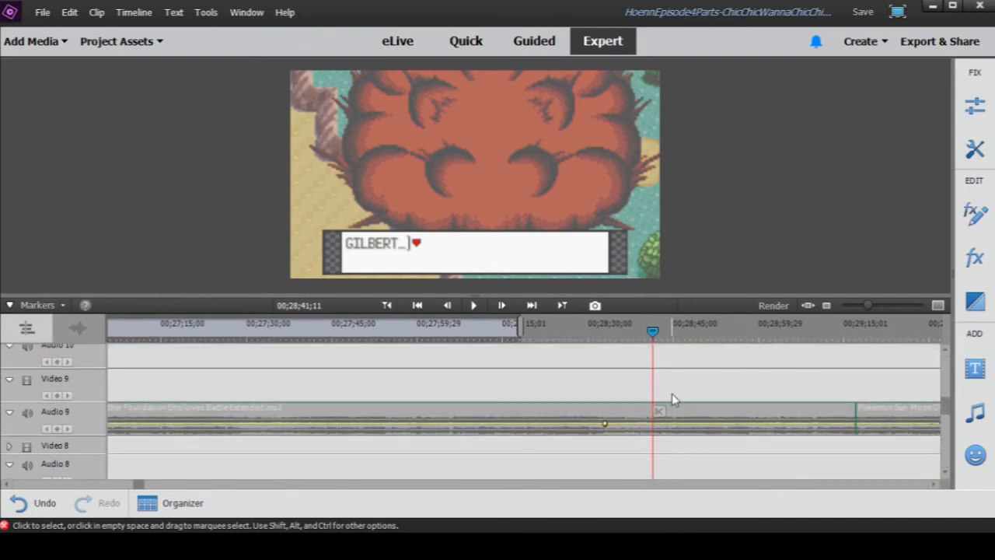
scroll(671, 401, down, 4)
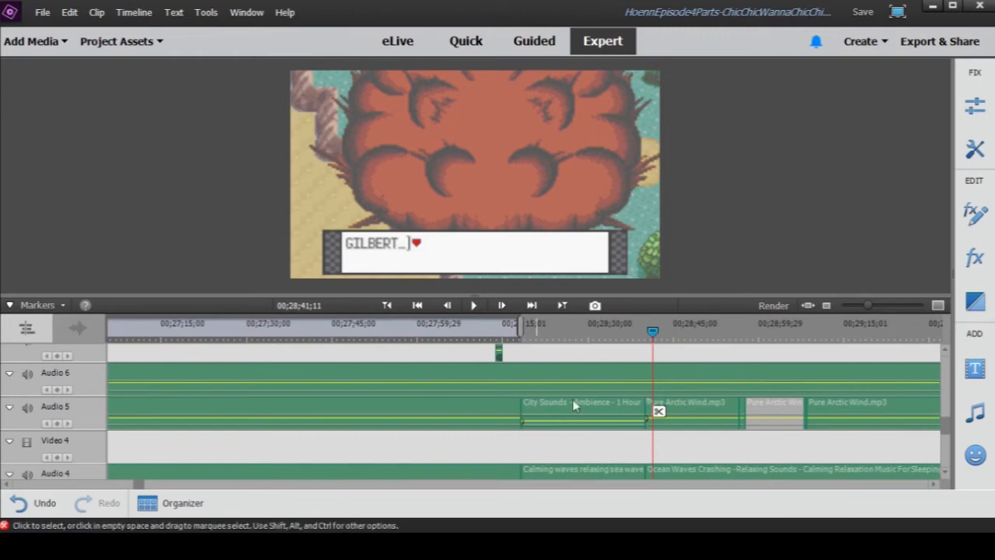
- Compare the layered Explosion Sound Effect clips on Audio 2, Audio 3 and Narration, and scrub to Nurse Joy's line at 00;28;35;12
drag(869, 306, 864, 308)
scroll(668, 459, down, 5)
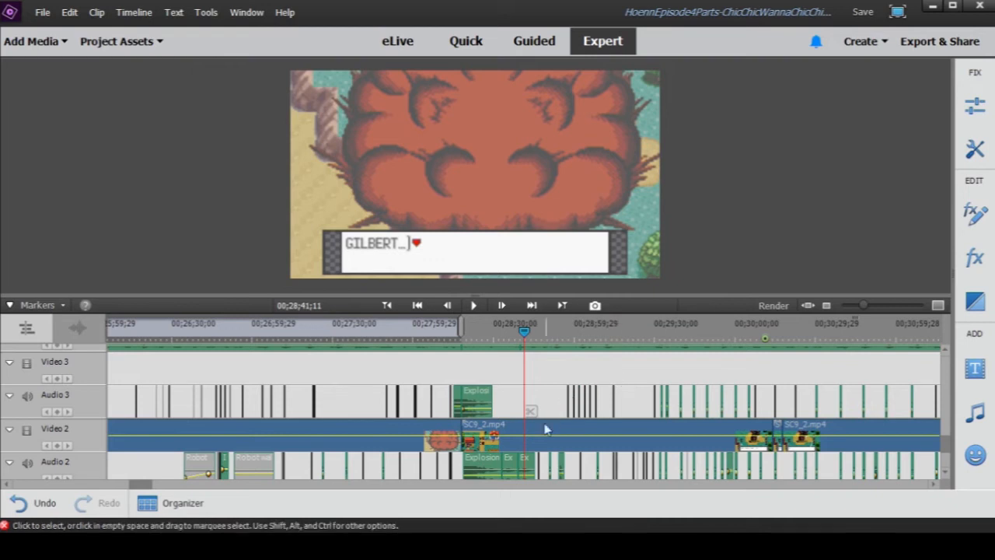
scroll(537, 412, down, 2)
scroll(535, 412, down, 1)
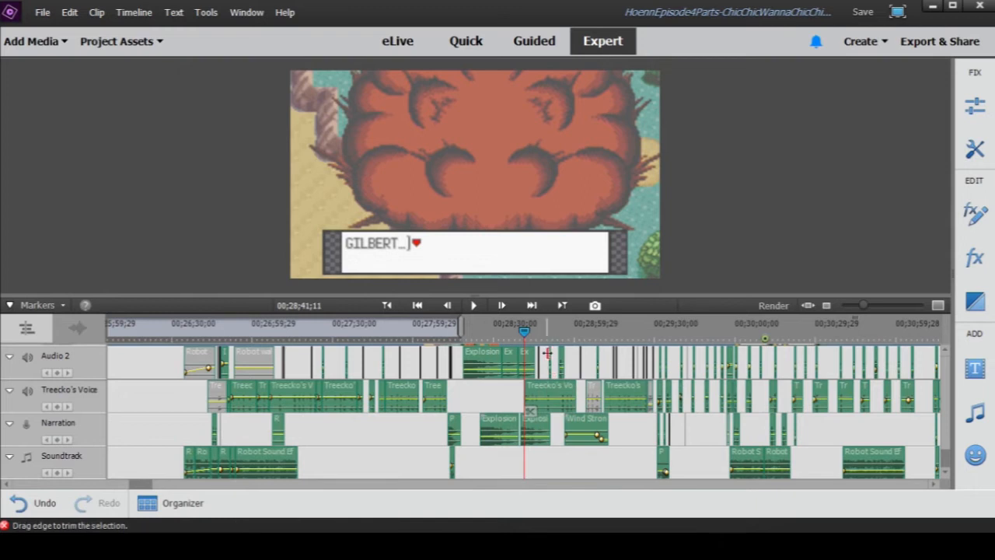
drag(864, 306, 874, 309)
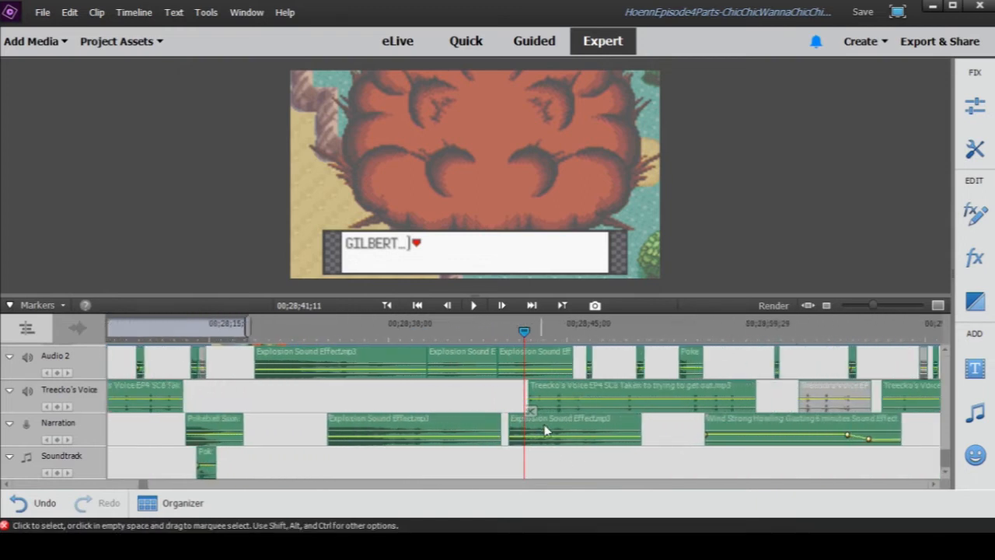
scroll(440, 382, up, 1)
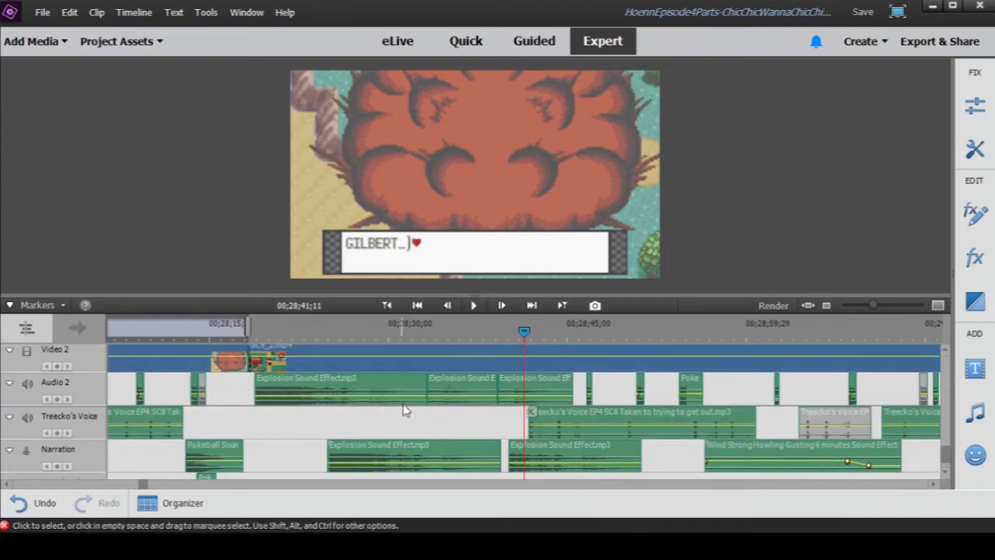
scroll(461, 468, up, 1)
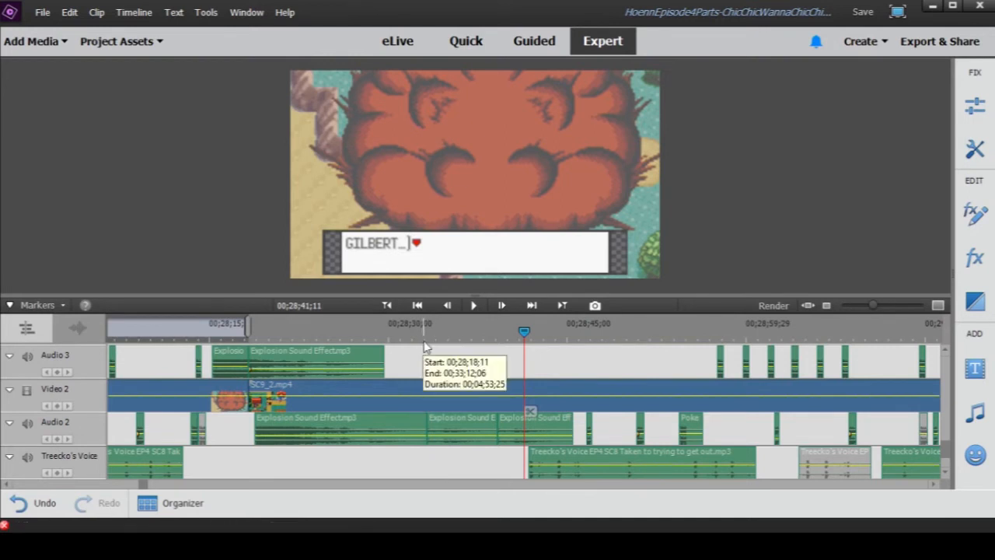
drag(428, 350, 455, 351)
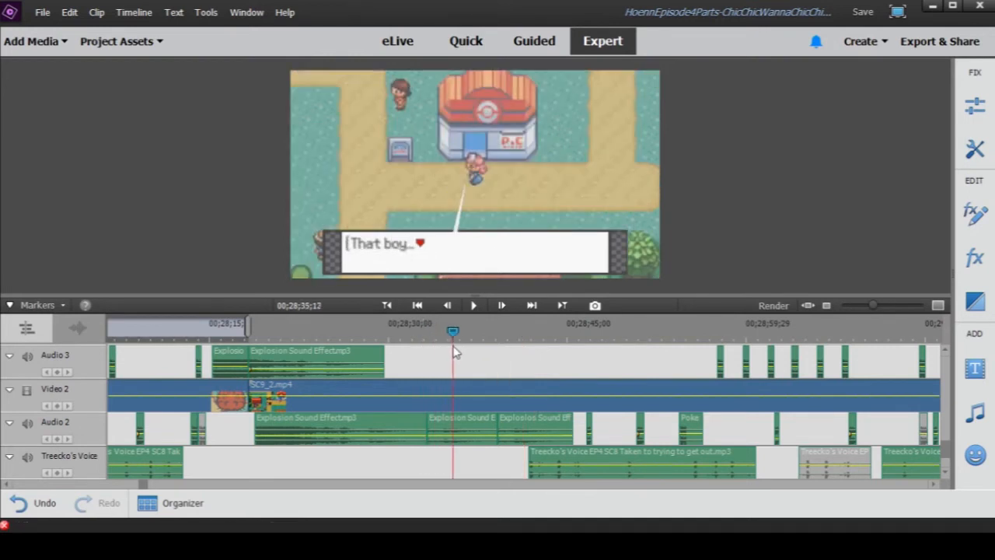
- Scrub the town scene from 00;28;19;05 to 00;28;21;23, then play it through to 00;28;30;21
scroll(497, 381, up, 3)
scroll(498, 408, up, 4)
scroll(498, 408, down, 6)
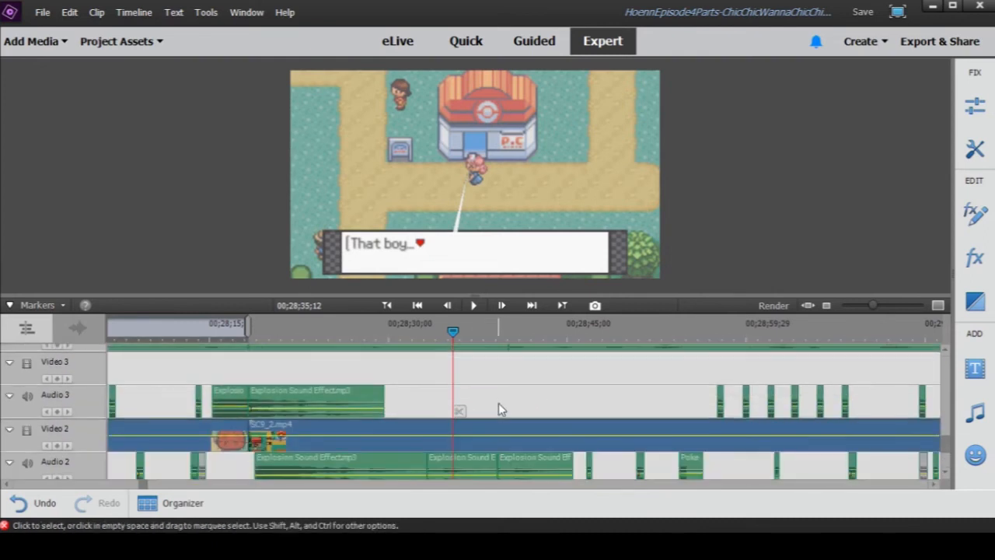
scroll(482, 412, down, 1)
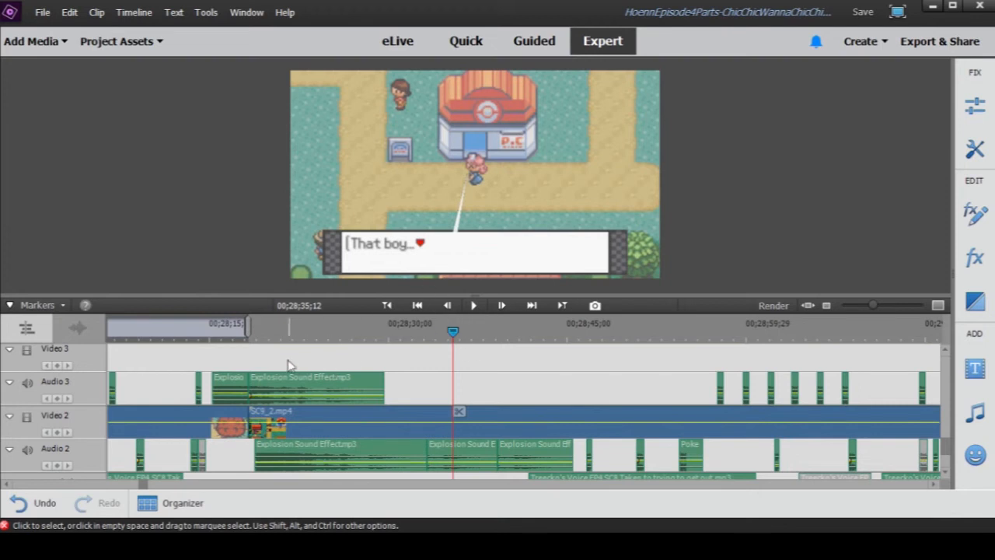
click(259, 338)
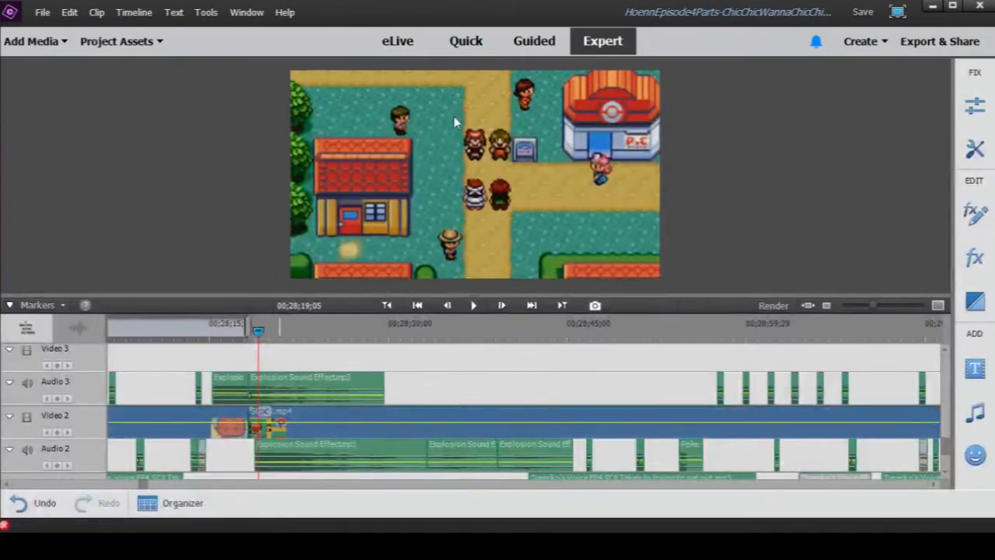
click(259, 332)
drag(259, 332, 292, 353)
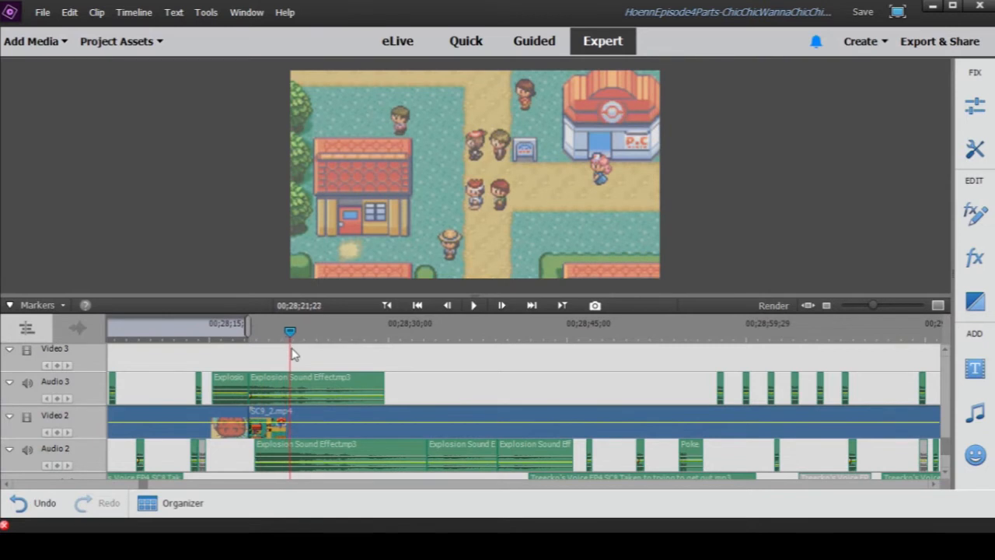
click(472, 306)
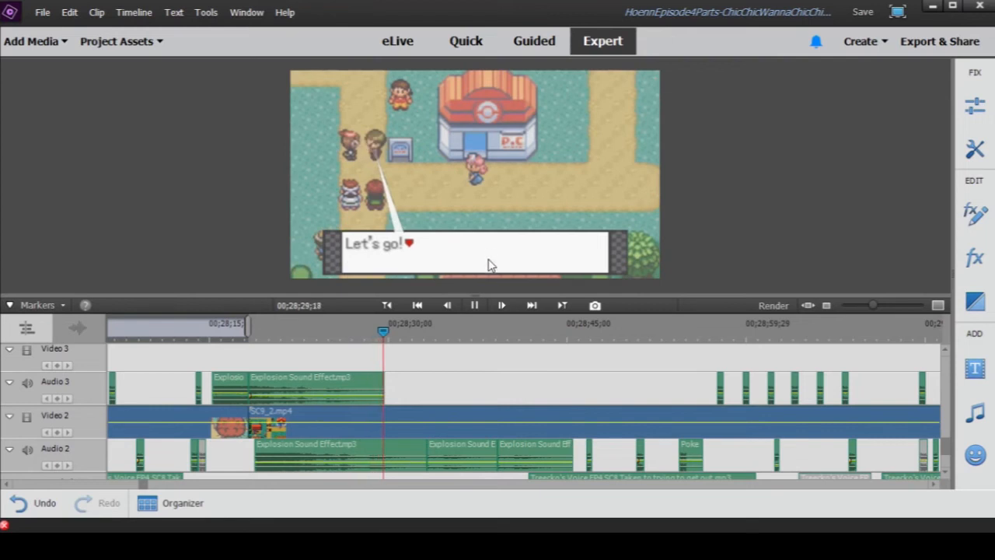
click(475, 306)
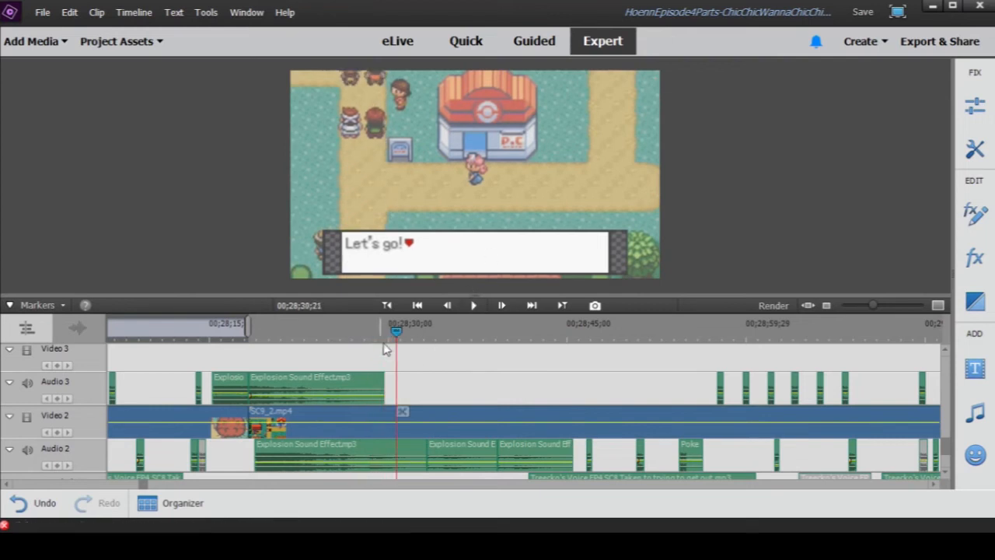
- Review the group walking away after "Let's go!" by replaying from 00;28;30;12 and scrubbing to 00;28;31;28
drag(397, 334, 394, 336)
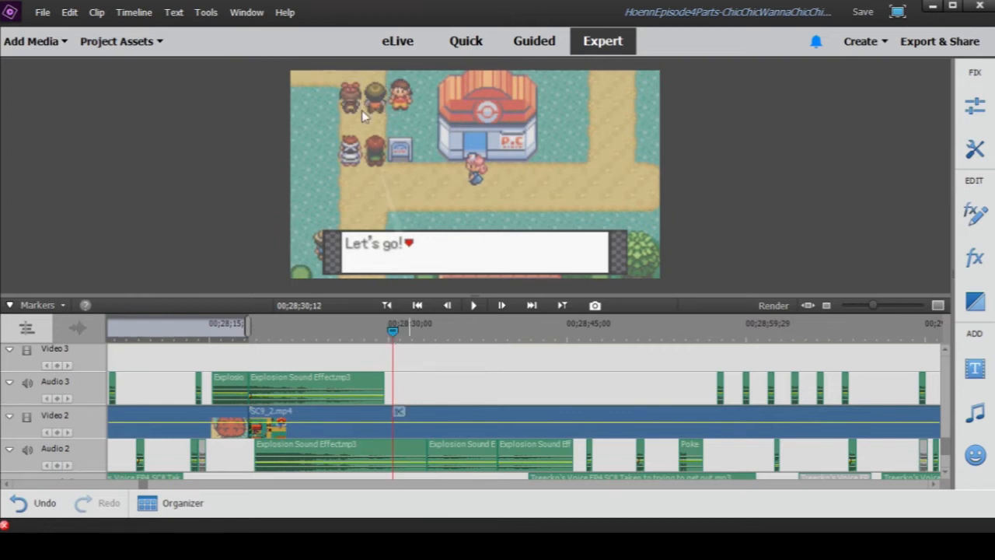
click(472, 306)
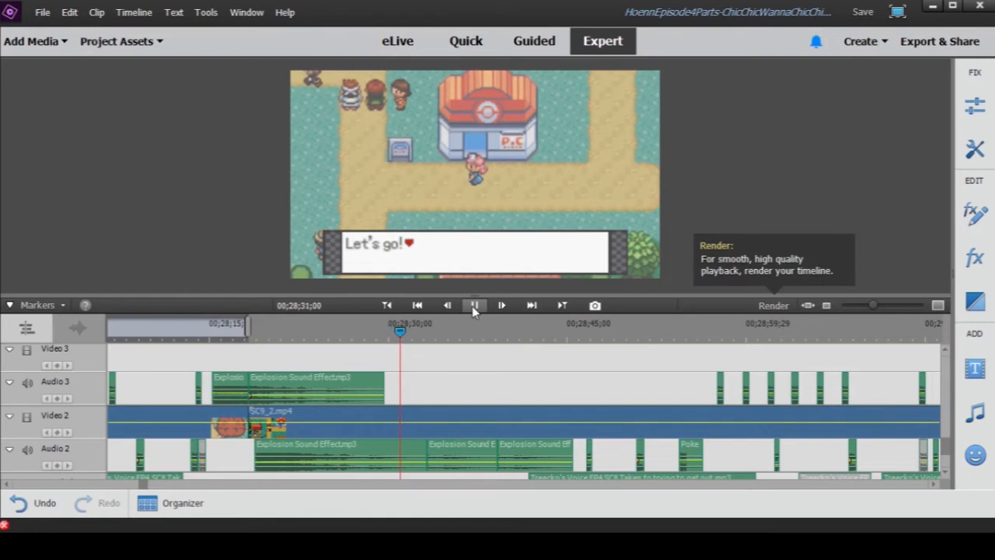
click(472, 306)
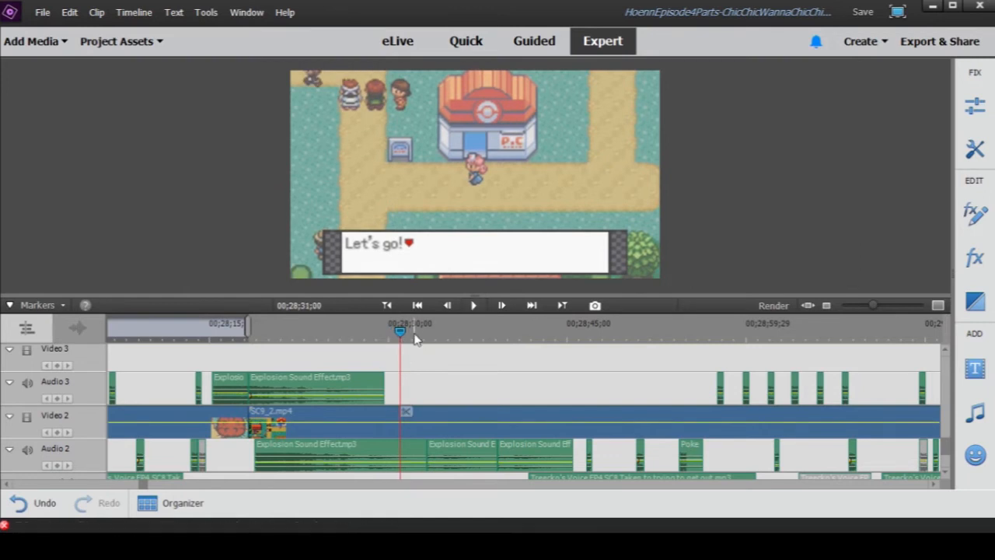
drag(402, 334, 411, 342)
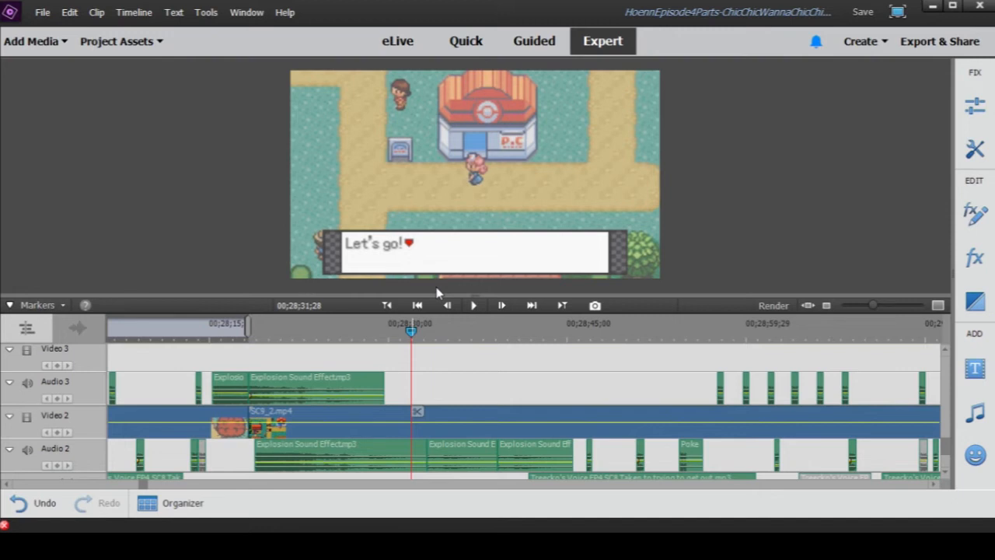
- Compare the Explosion Sound Effect clips on Audio 2 and Narration with the picture, scrubbing to the explosion shot at 00;28;40;04
scroll(439, 377, down, 3)
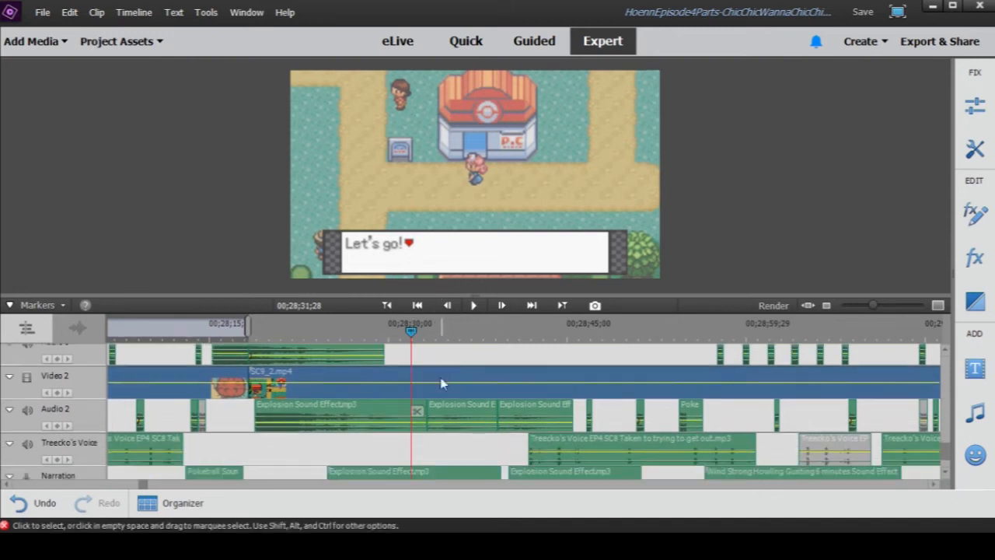
scroll(424, 428, down, 2)
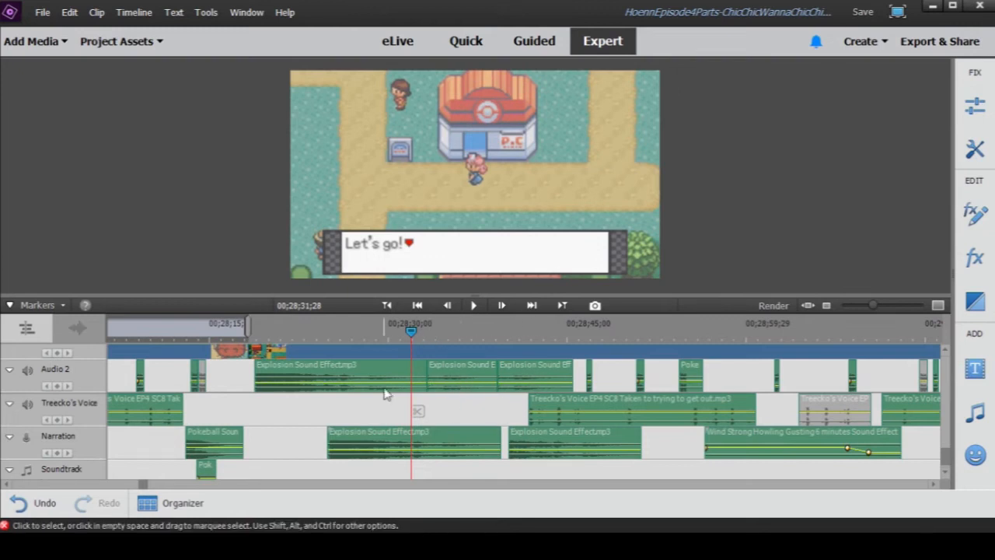
scroll(385, 391, up, 1)
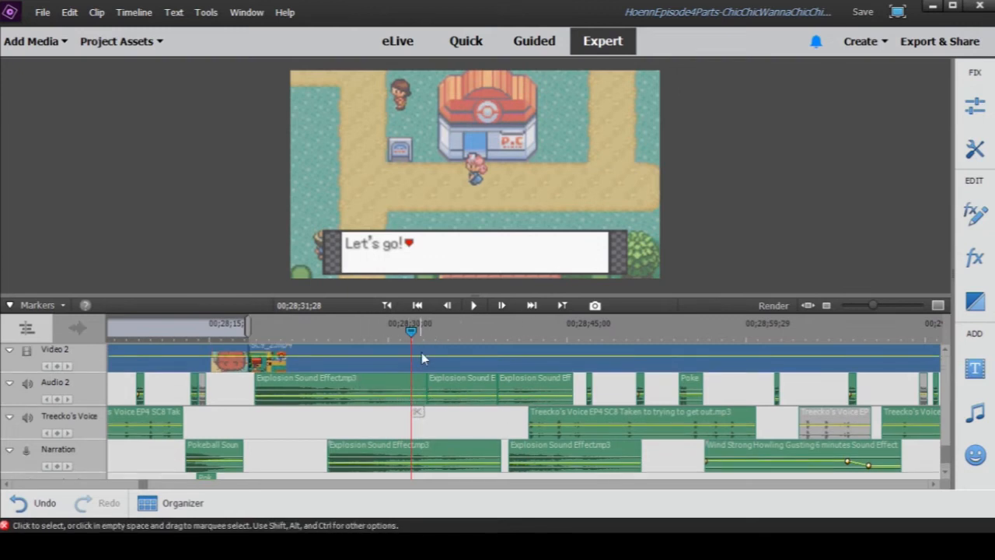
drag(409, 336, 508, 364)
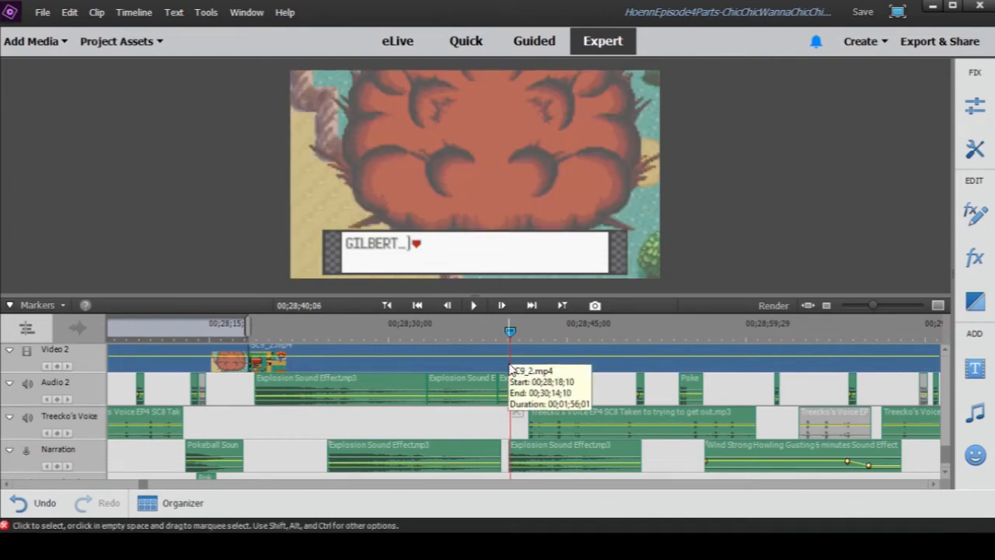
drag(415, 345, 440, 350)
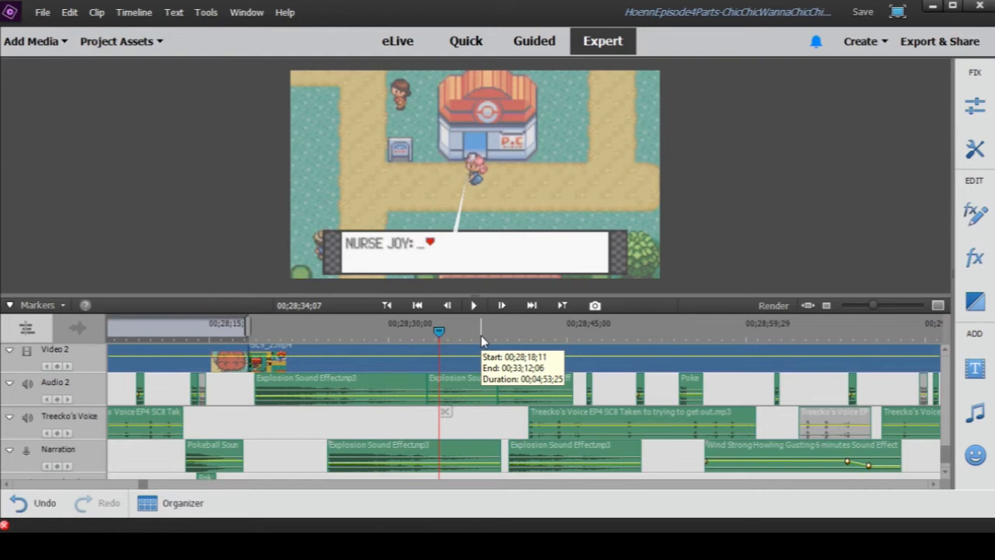
click(506, 323)
click(508, 329)
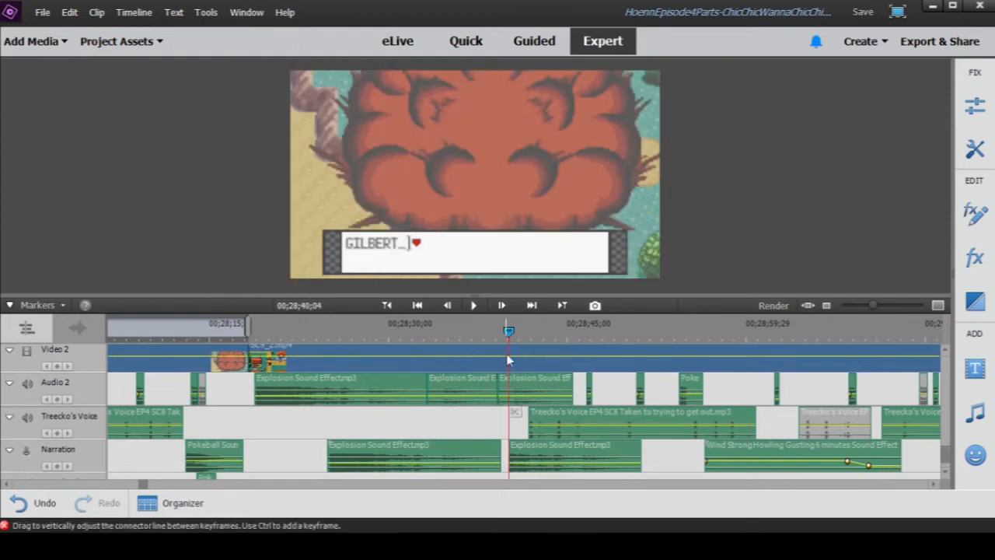
- Scrub to Gilbert's coughing at 00;28;41;22, then play from Nurse Joy's line at 00;28;35;03 to 00;28;46;21
drag(509, 332, 530, 335)
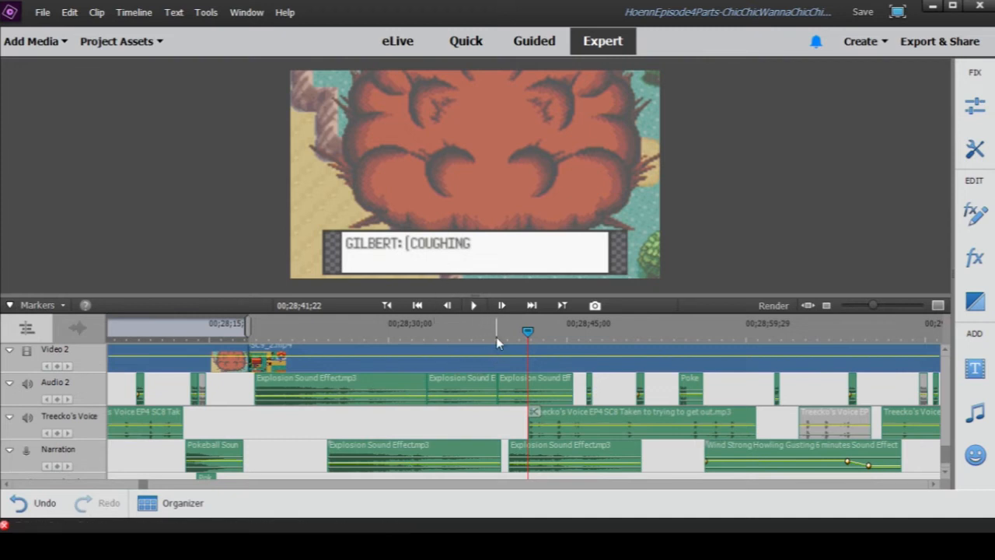
click(454, 338)
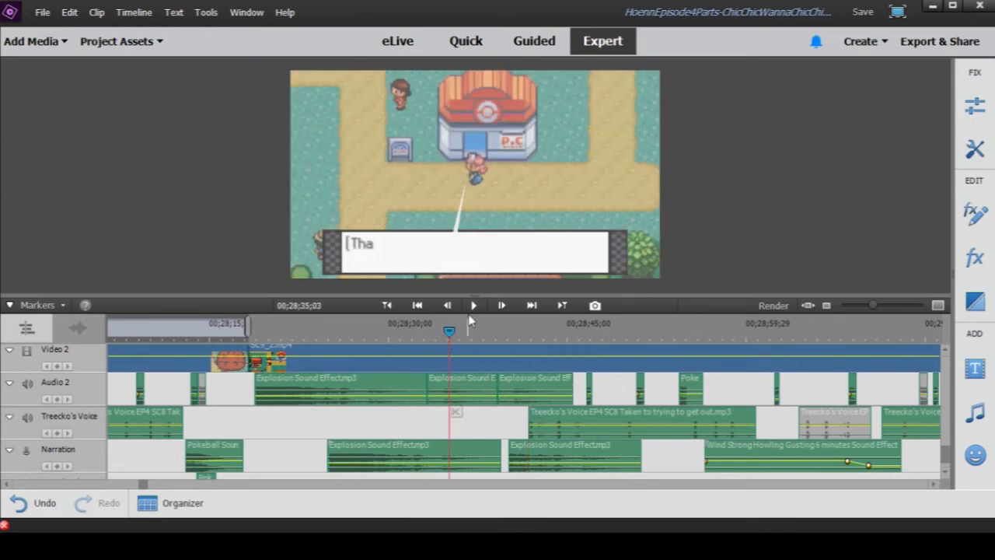
click(473, 306)
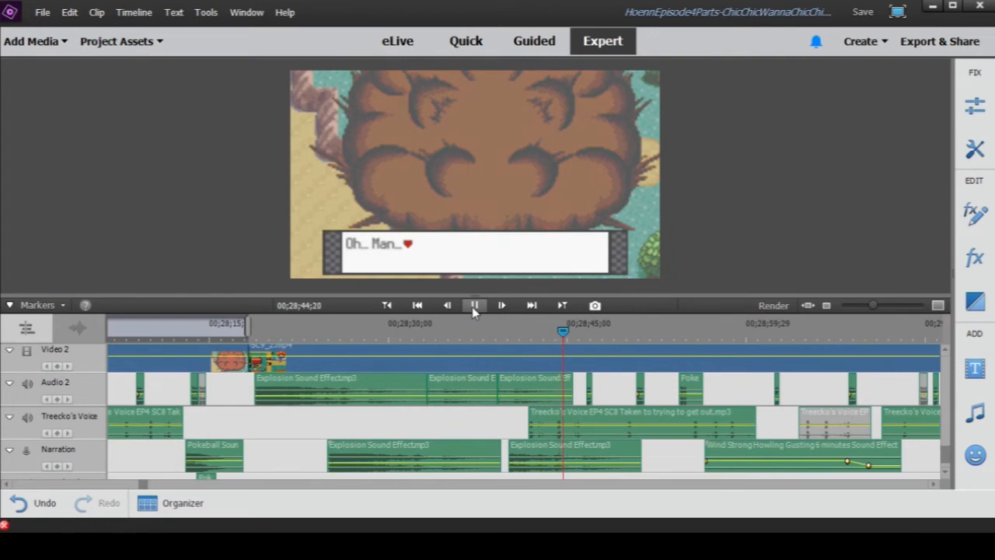
click(472, 306)
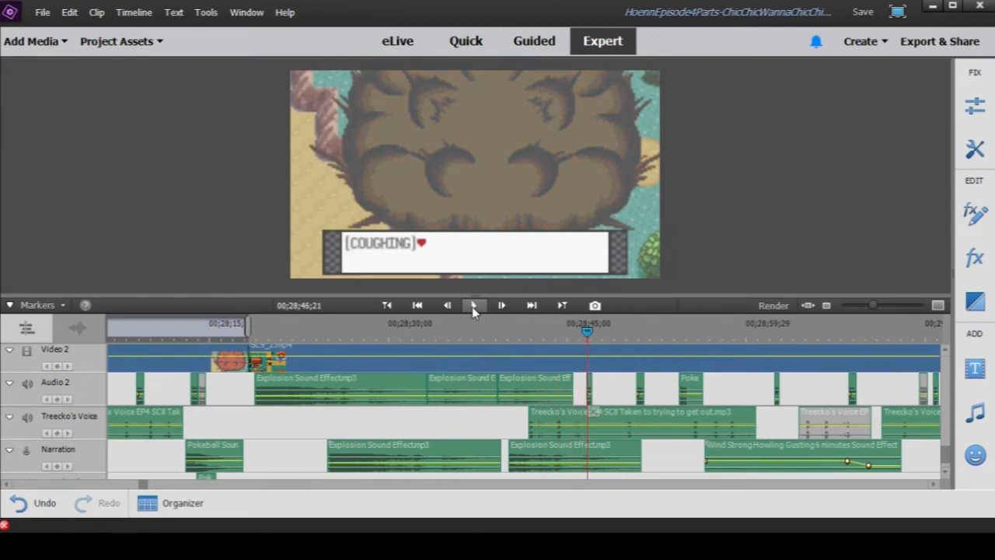
- Replay Gilbert's coughing and "Oh... Man..." lines from 00;28;41;13 to 00;28;45;28, pausing at 00;28;42;12
click(500, 334)
drag(501, 335, 526, 346)
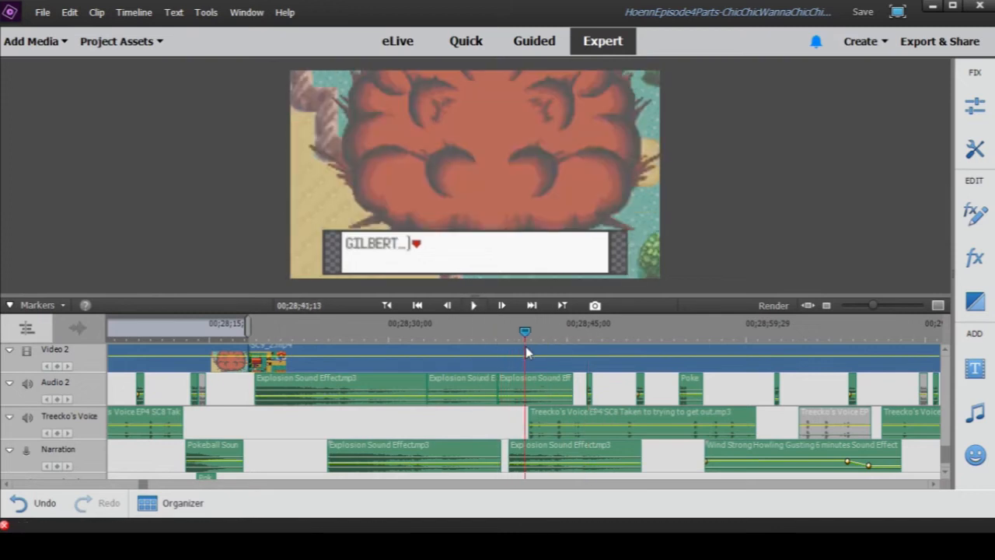
click(473, 306)
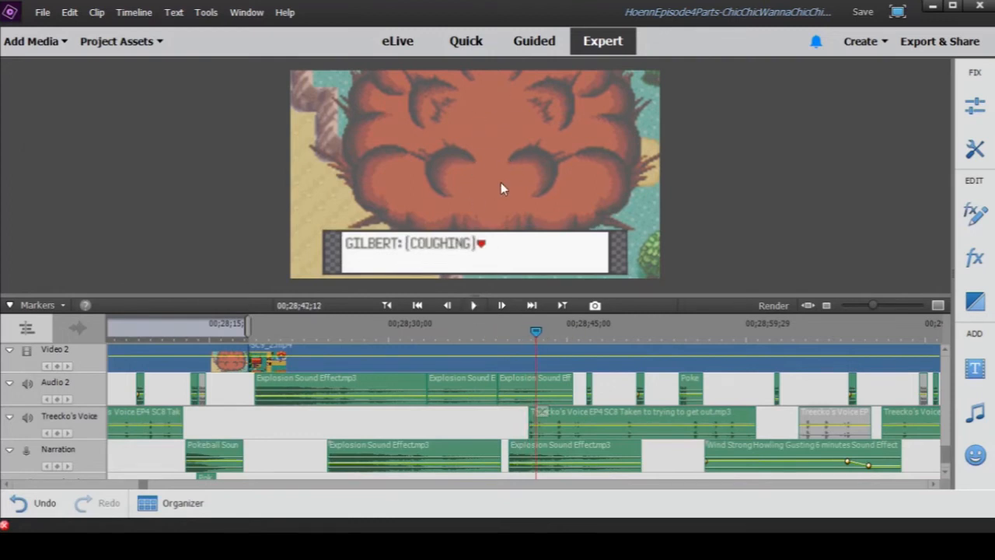
click(471, 306)
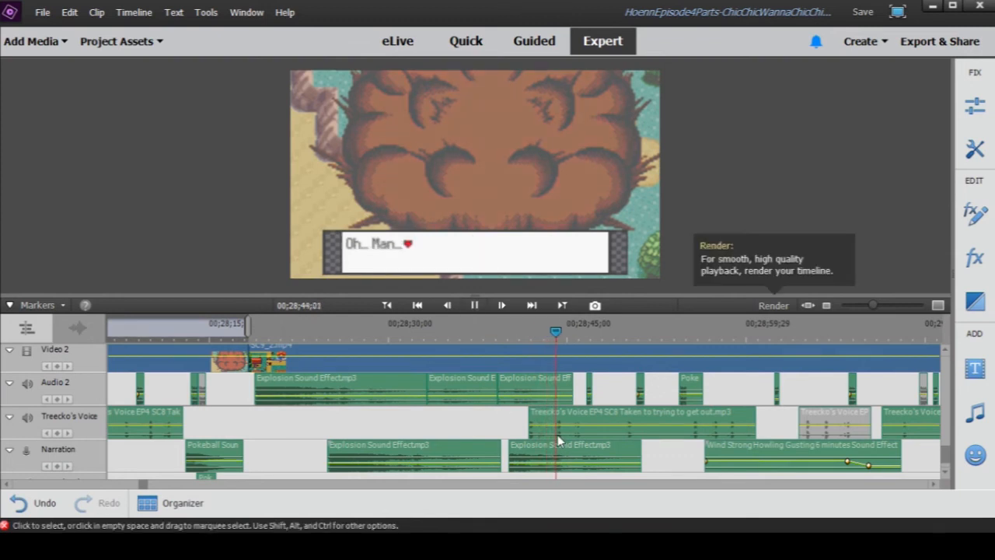
click(475, 306)
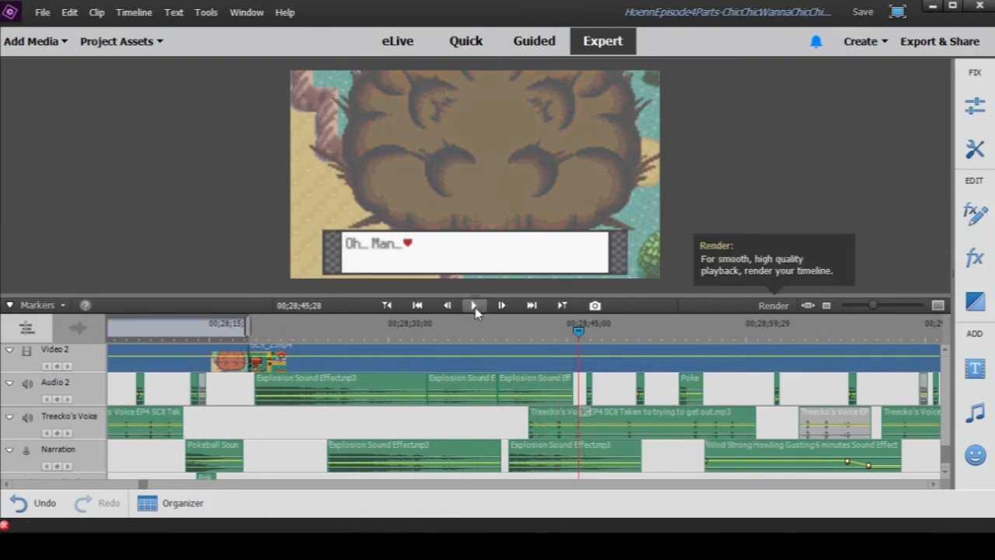
- Show a wider span of the timeline and play the smoke scene from 00;28;45;28 to 00;28;53;05
drag(873, 306, 868, 312)
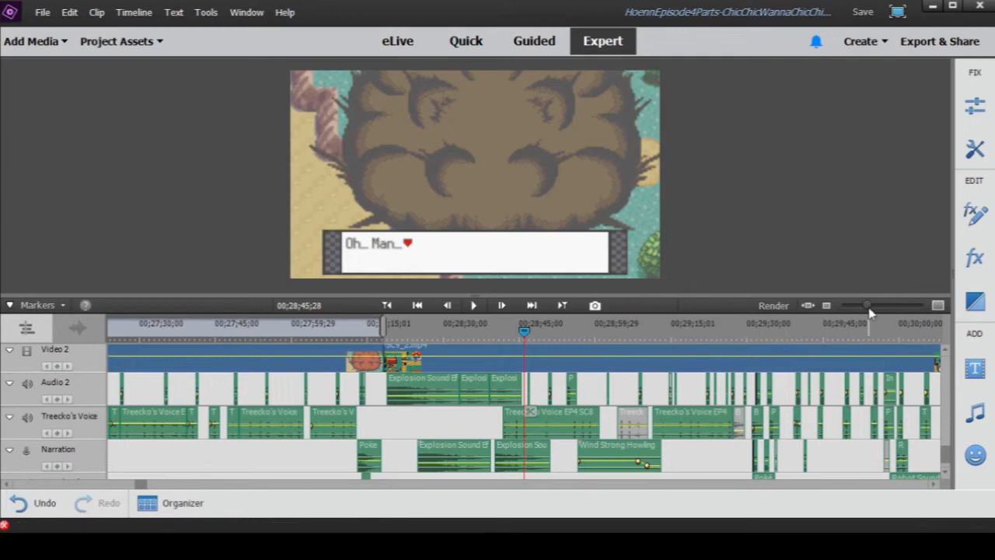
drag(869, 308, 866, 308)
click(474, 304)
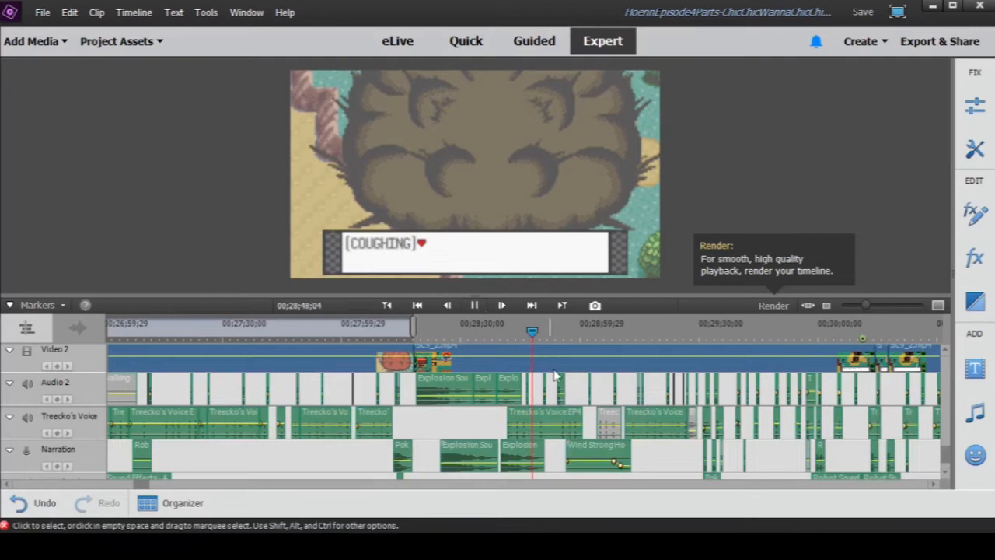
drag(866, 306, 871, 307)
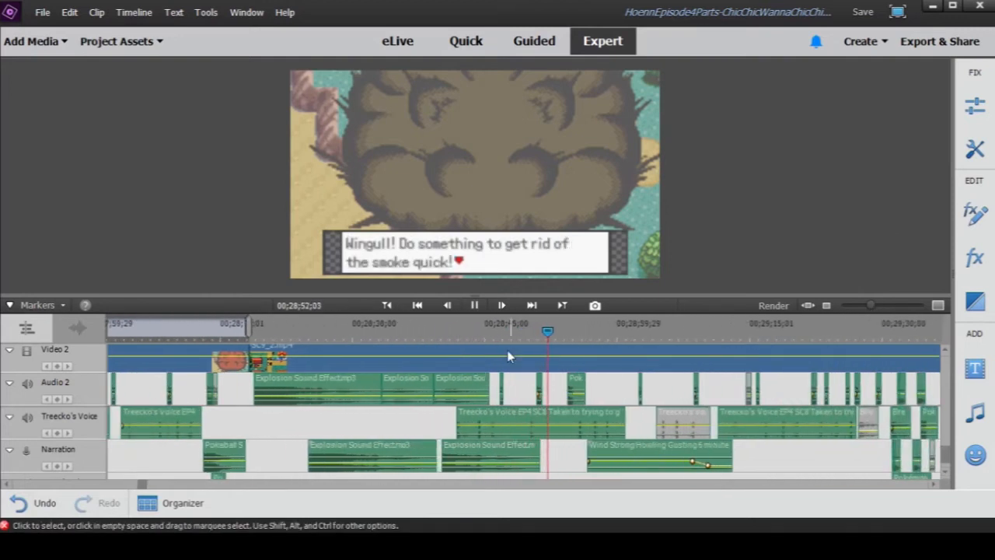
click(476, 306)
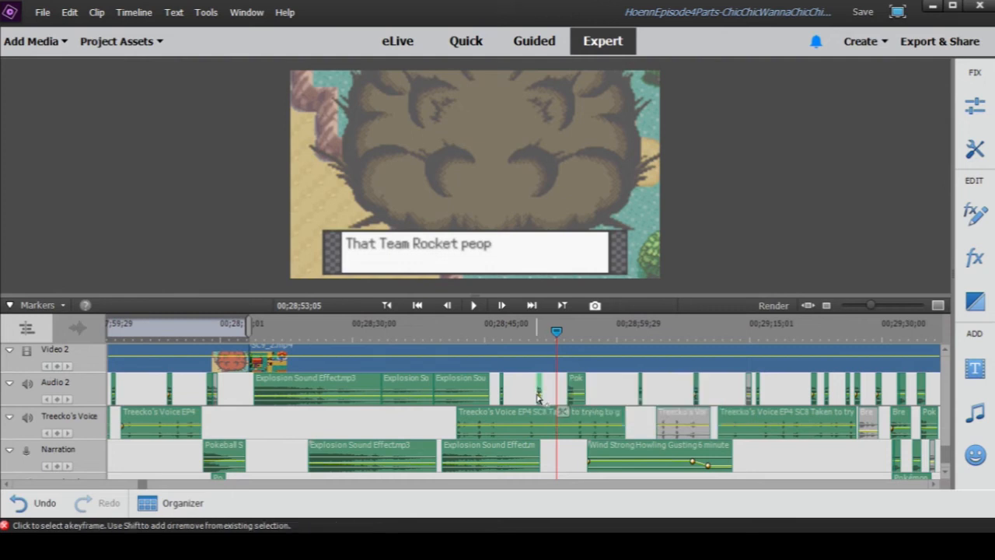
- Play Wingull's smoke-clearing moment to 00;28;59;23, select the Wind Strong Howling clip on Narration, and return to 00;28;54;03
click(549, 396)
key(Delete)
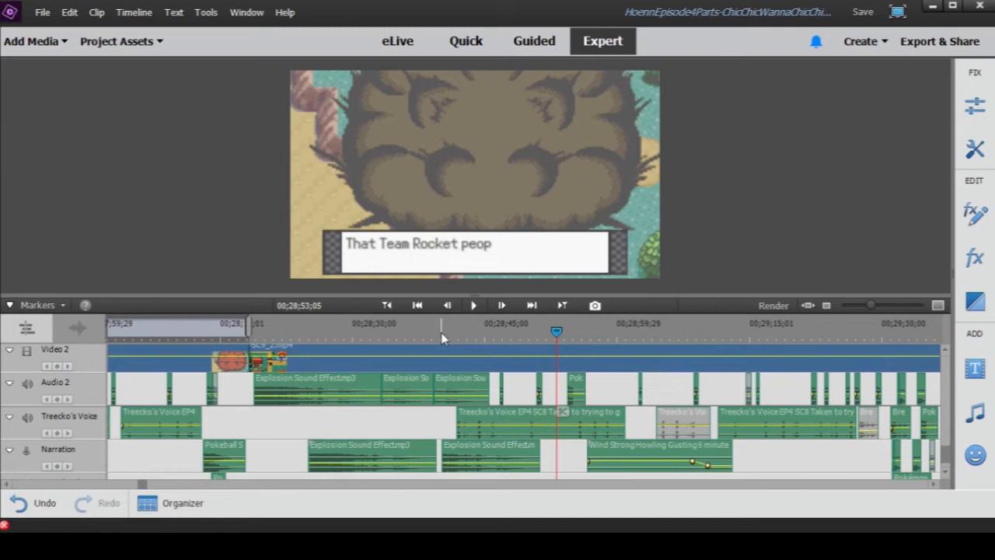
drag(443, 334, 556, 334)
click(476, 305)
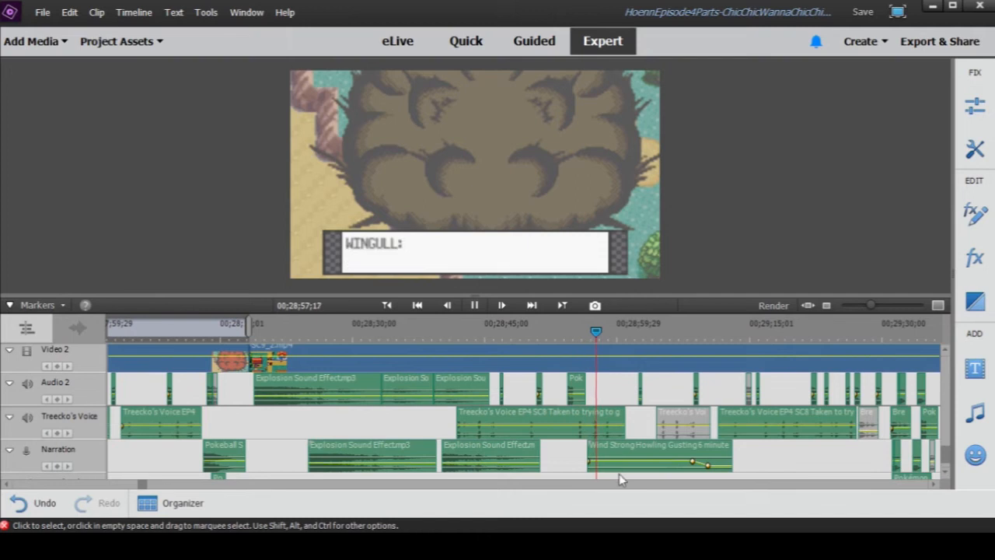
click(474, 305)
click(596, 456)
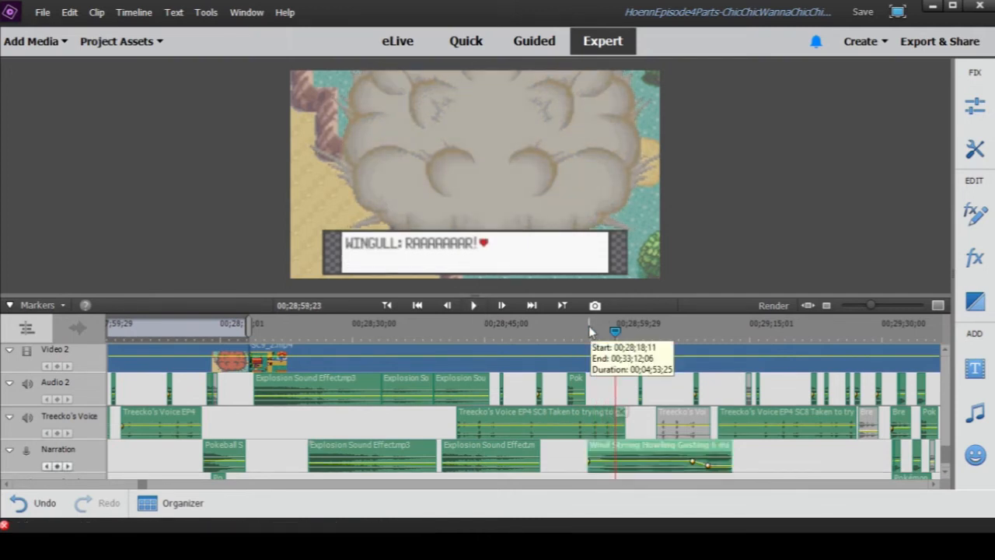
click(565, 333)
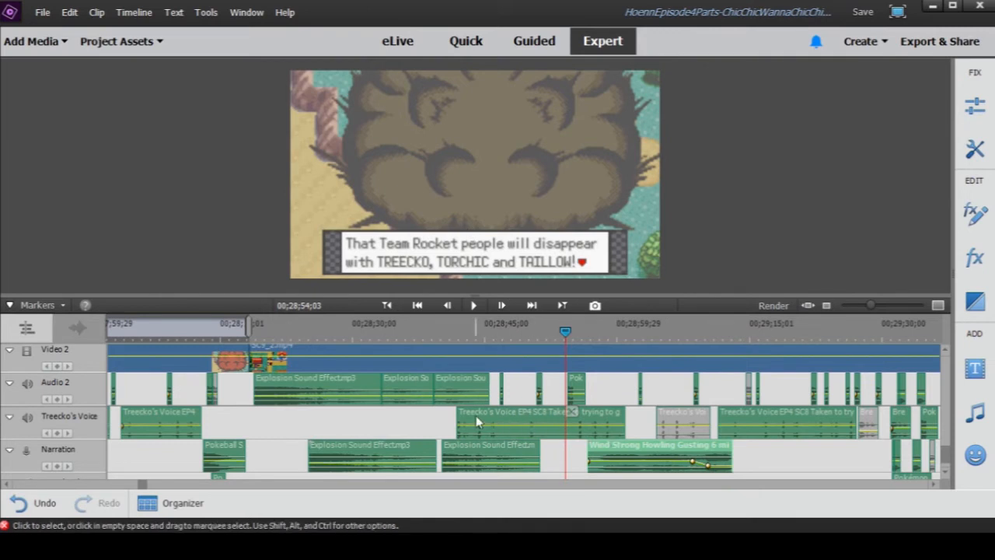
- Open the Pure Arctic Wind clip beneath the smoke scene on Audio 5 in its preview window and play it
scroll(656, 417, up, 5)
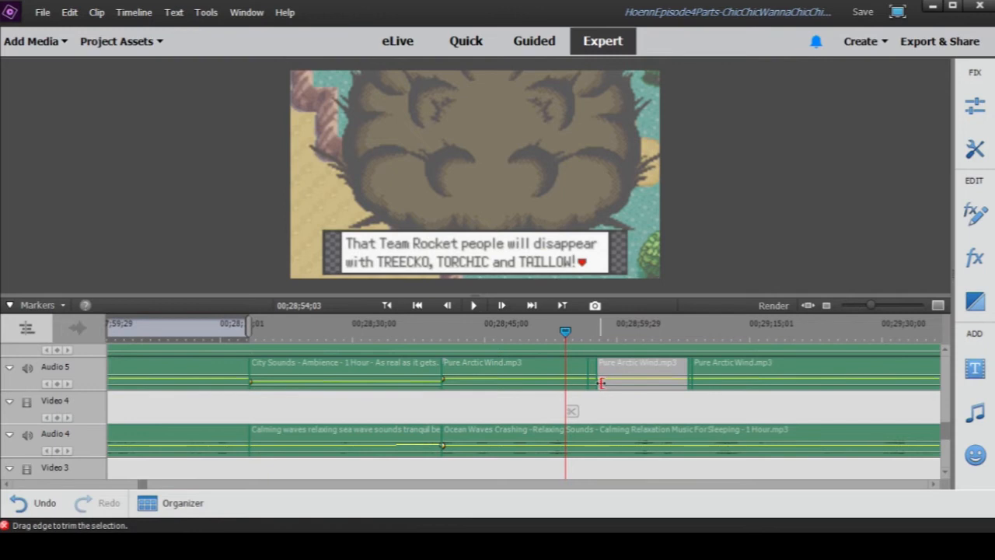
scroll(539, 390, up, 1)
double_click(539, 398)
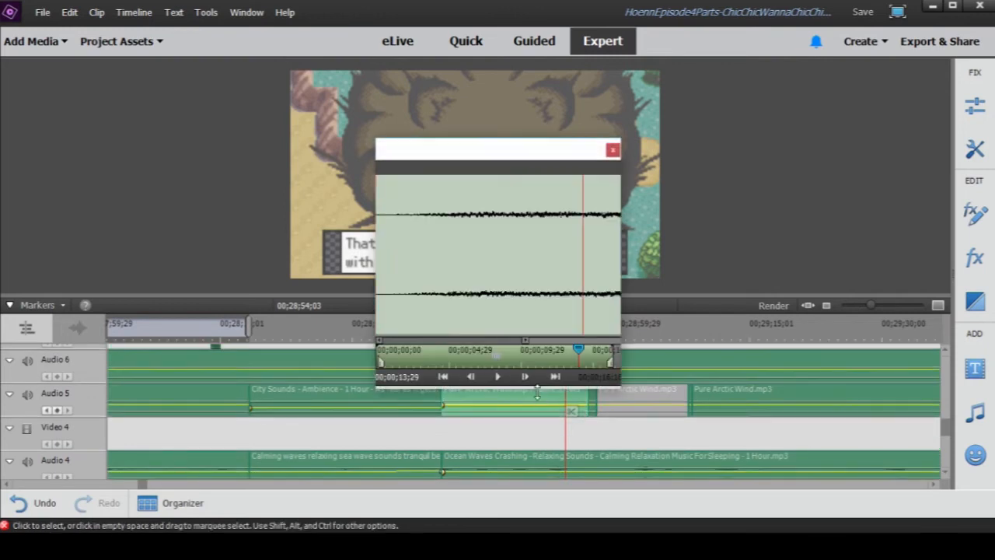
click(500, 378)
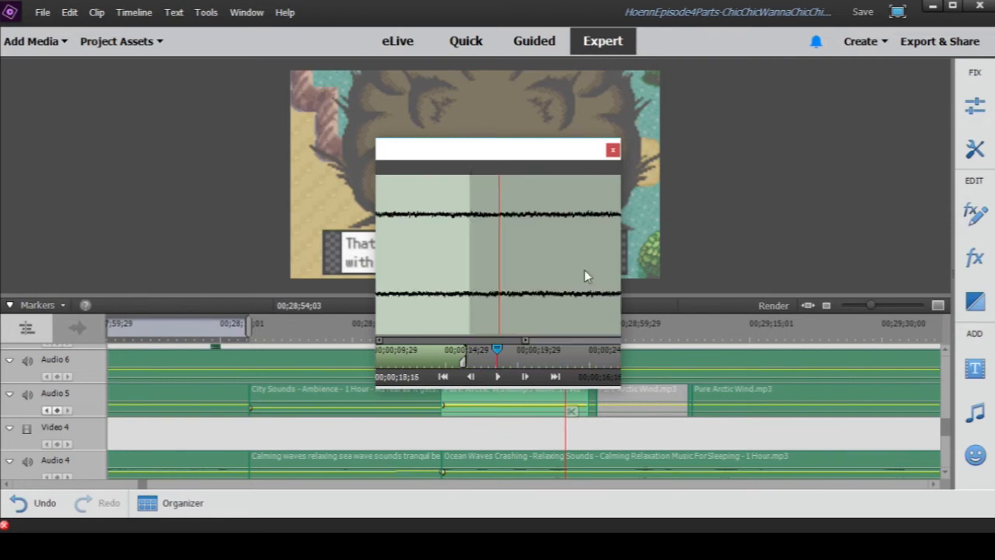
- Close the wind preview, then open the long ambience clip on Audio 6 in its preview window and play part of it
click(613, 150)
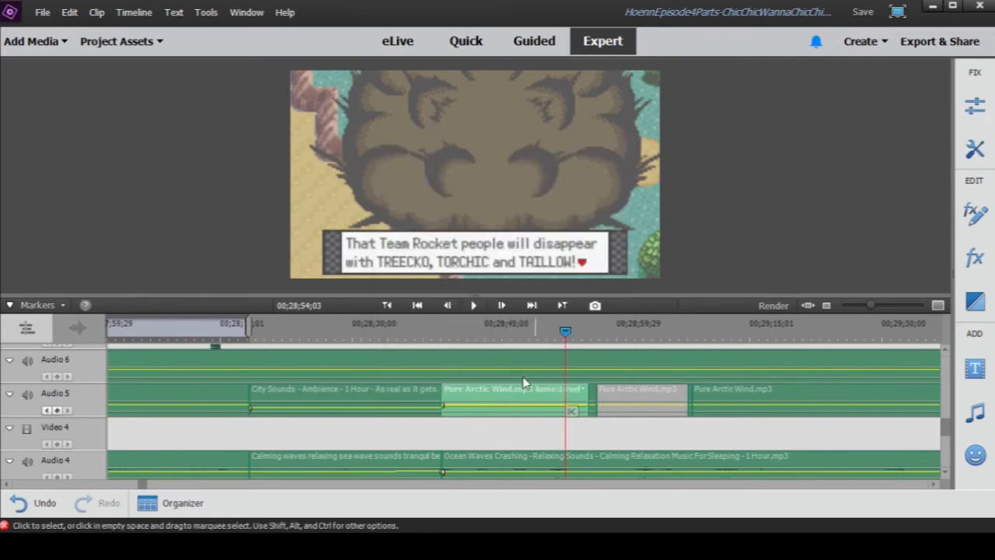
double_click(437, 366)
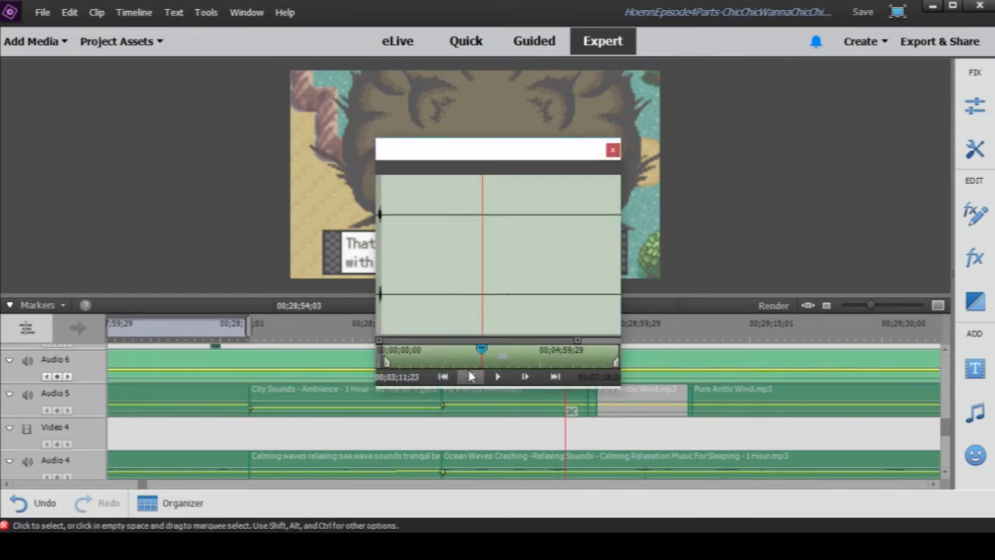
click(497, 376)
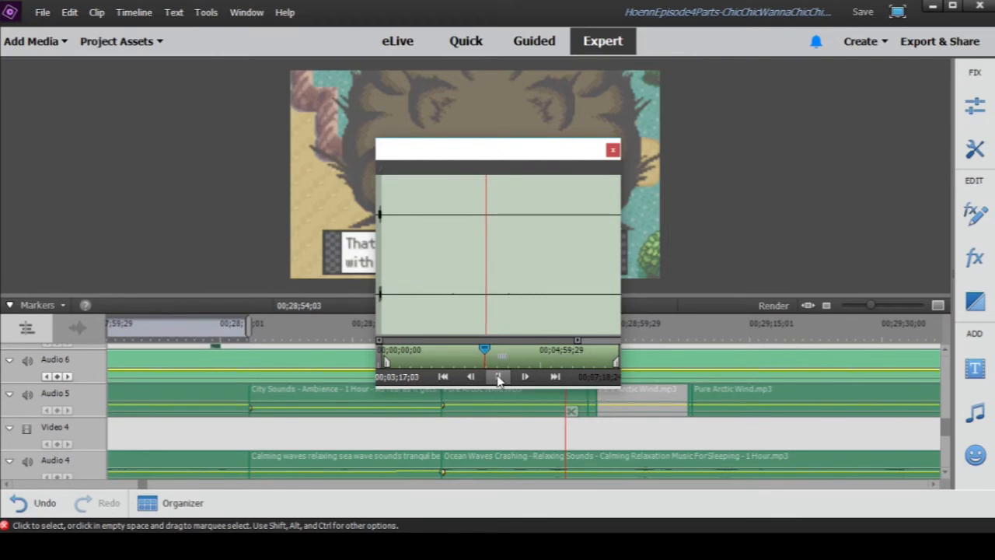
click(612, 151)
- Play the smoke scene from 00;28;54;03 to 00;28;55;10 and return to 00;28;52;08
click(473, 305)
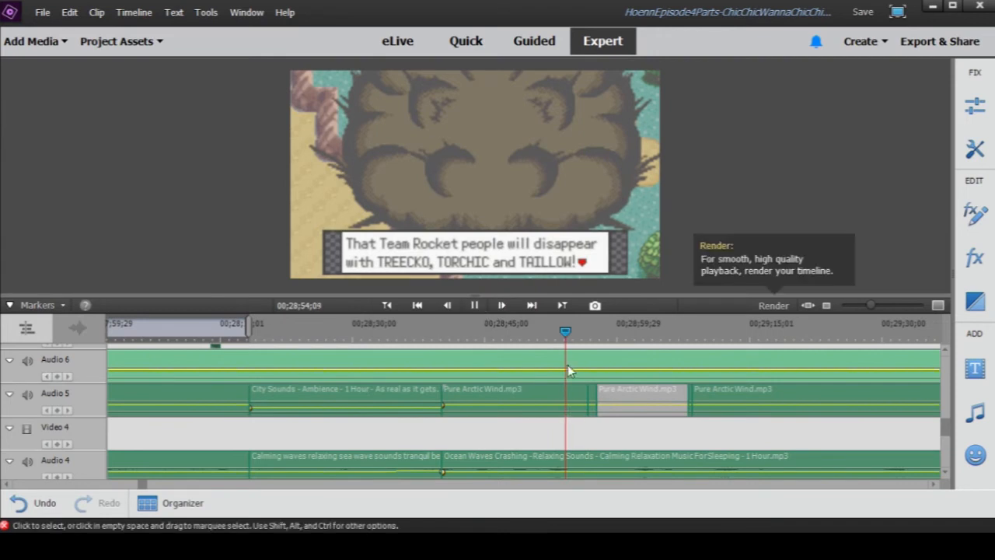
click(473, 305)
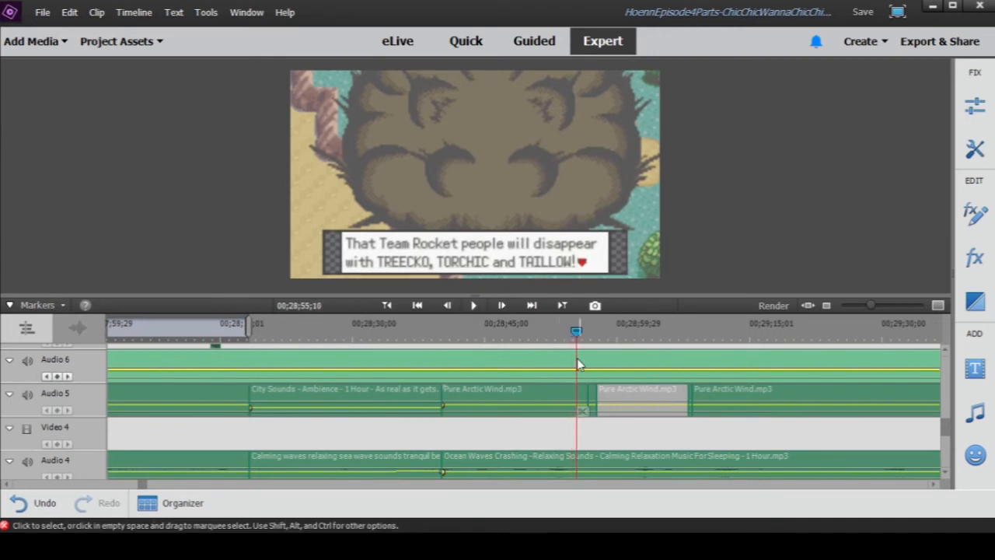
click(550, 332)
- Check the applied effects of the Audio 6 ambience clip and briefly reopen its preview window
click(975, 214)
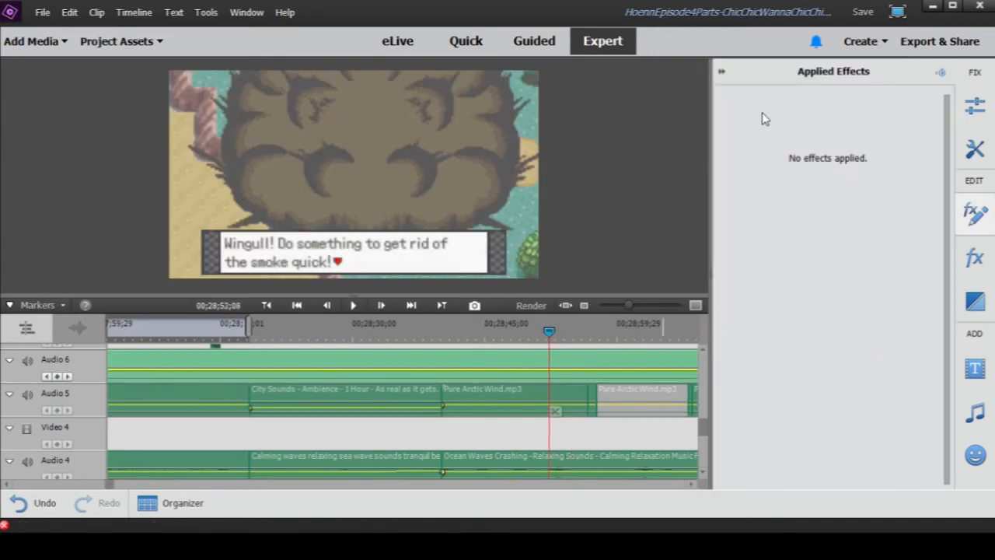
click(723, 71)
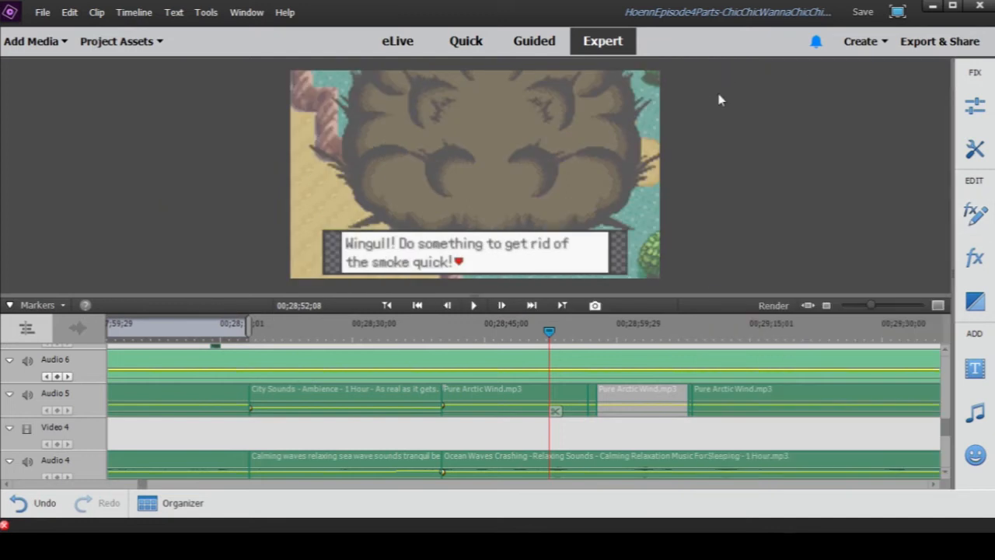
double_click(546, 367)
click(613, 148)
- Reveal the Audio 6 clip's source in the project assets and play the "1 HOUR of RELAX..." audio near its beginning
right_click(569, 356)
mouse_move(622, 282)
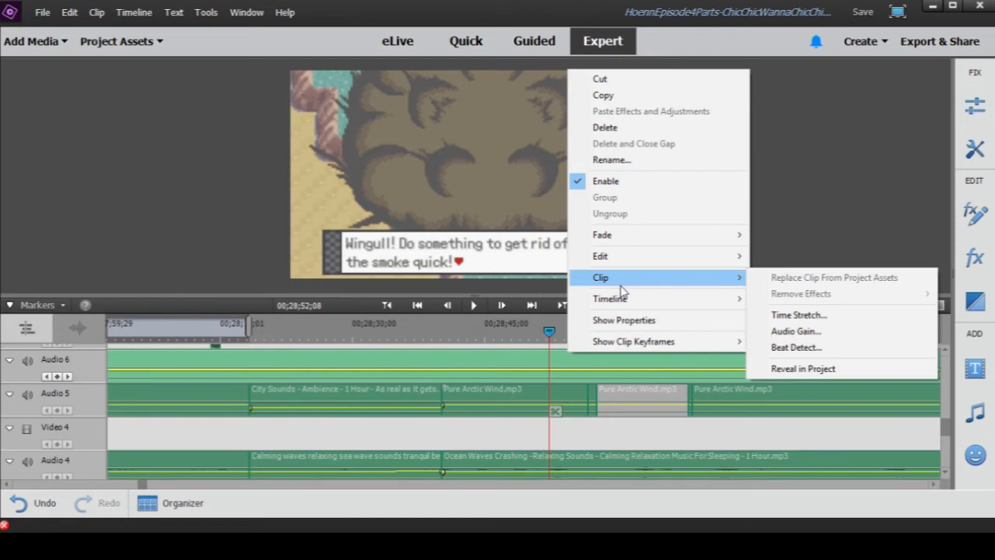
click(799, 370)
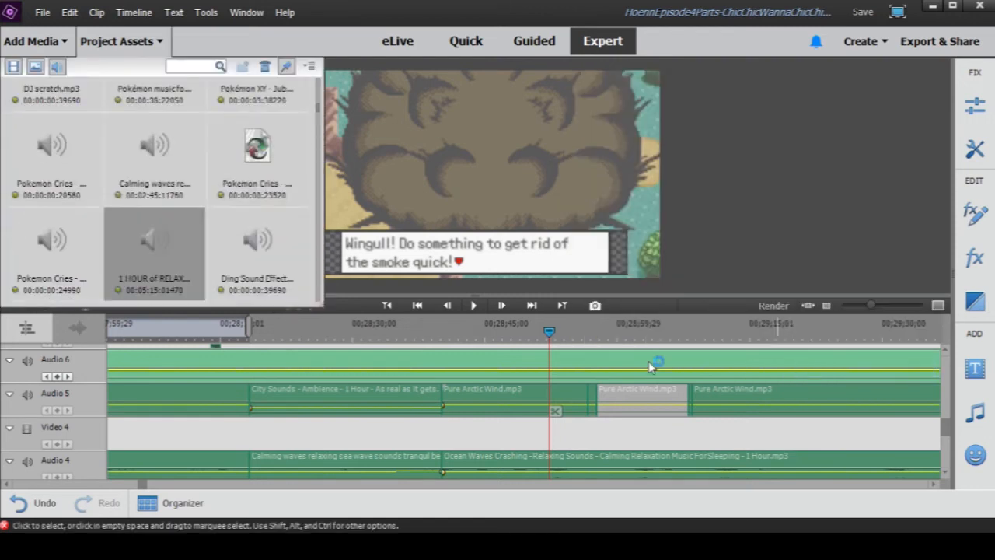
double_click(154, 247)
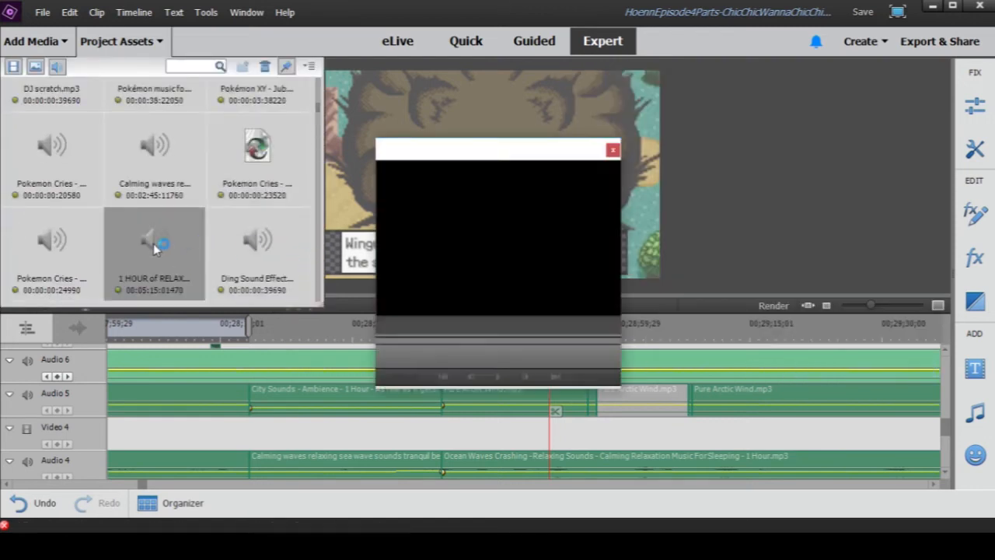
drag(389, 356, 376, 354)
click(498, 377)
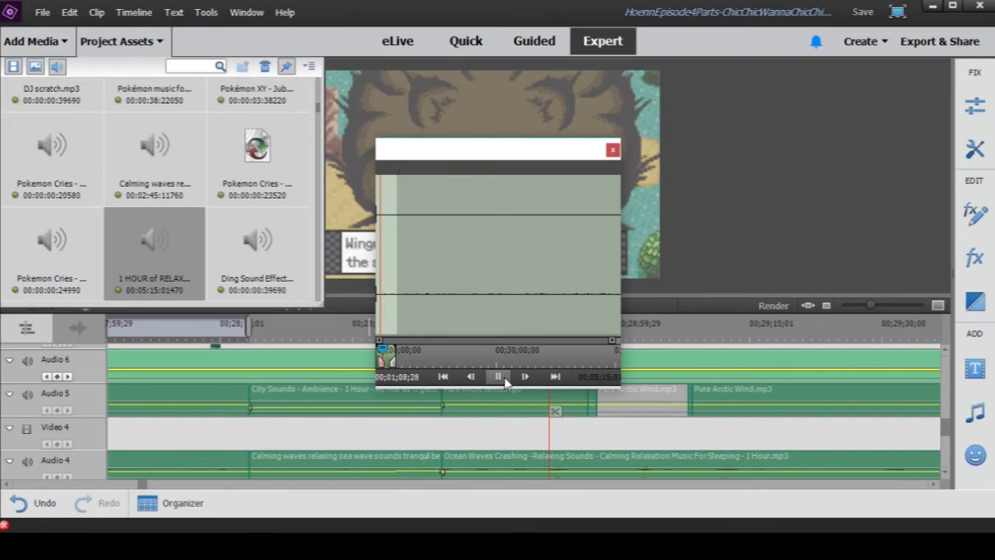
click(500, 377)
click(612, 151)
click(169, 47)
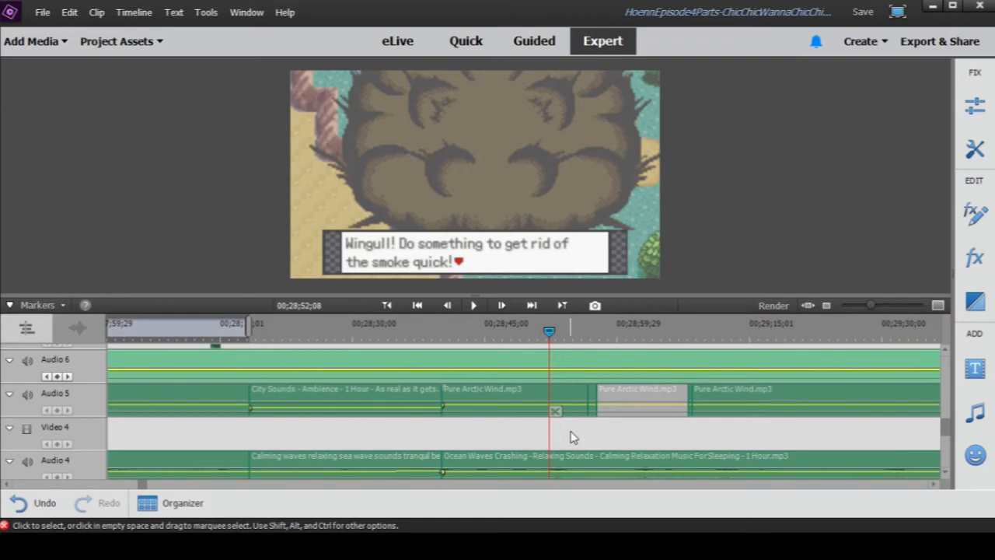
- Show the ocean ambience, sound-effect, voice and narration tracks and play the smoke scene from 00;28;52;08 to 00;28;54;28
scroll(572, 438, down, 1)
scroll(571, 438, down, 6)
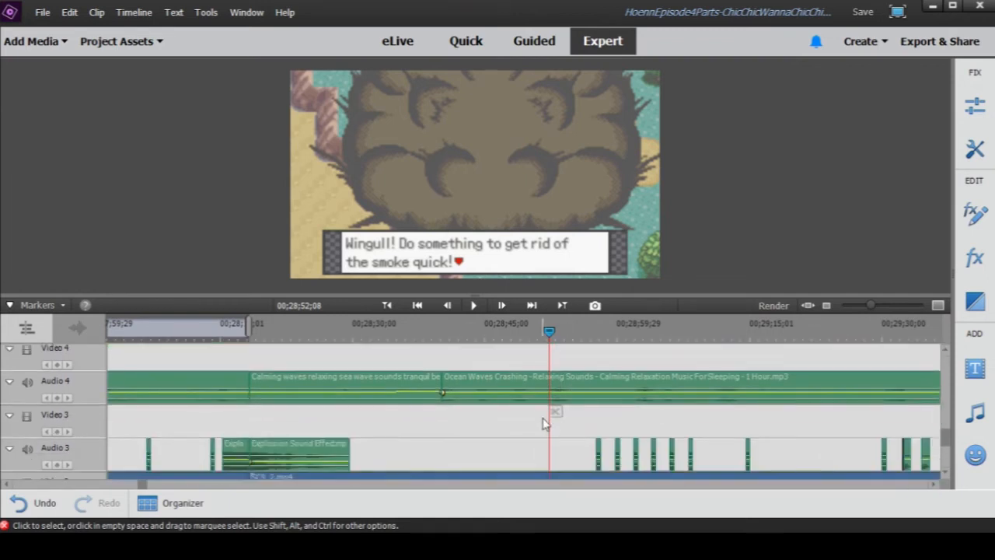
scroll(470, 447, down, 1)
scroll(445, 438, up, 1)
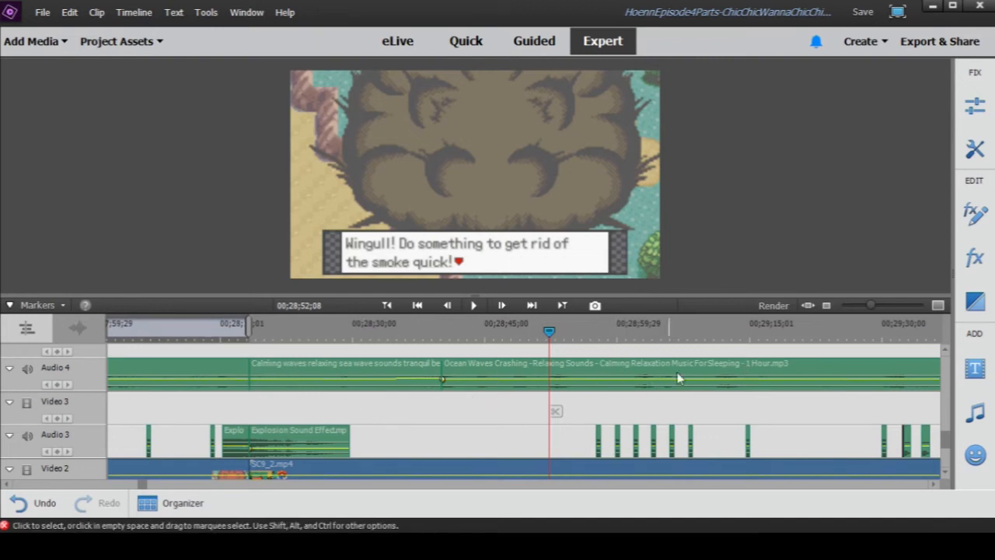
scroll(479, 433, down, 3)
scroll(482, 398, down, 2)
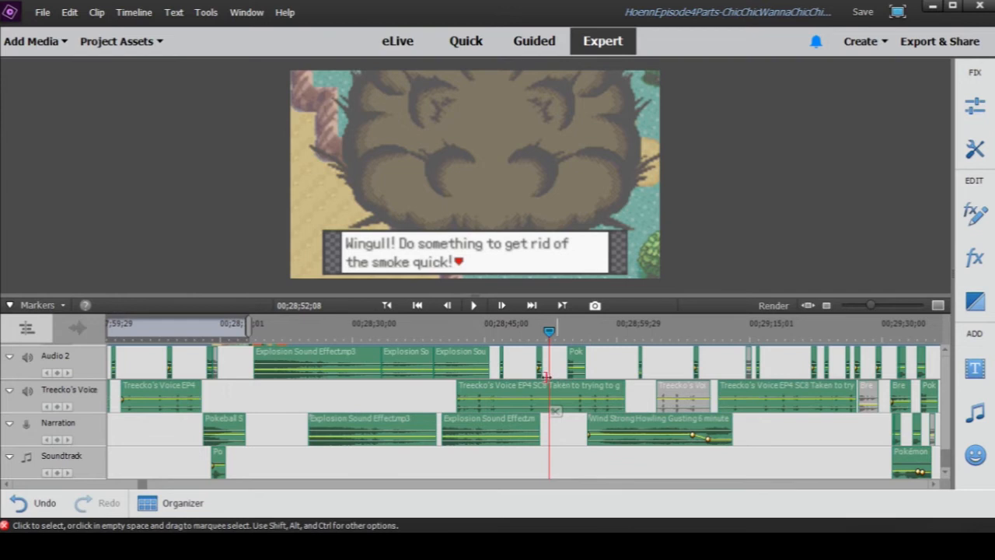
click(474, 307)
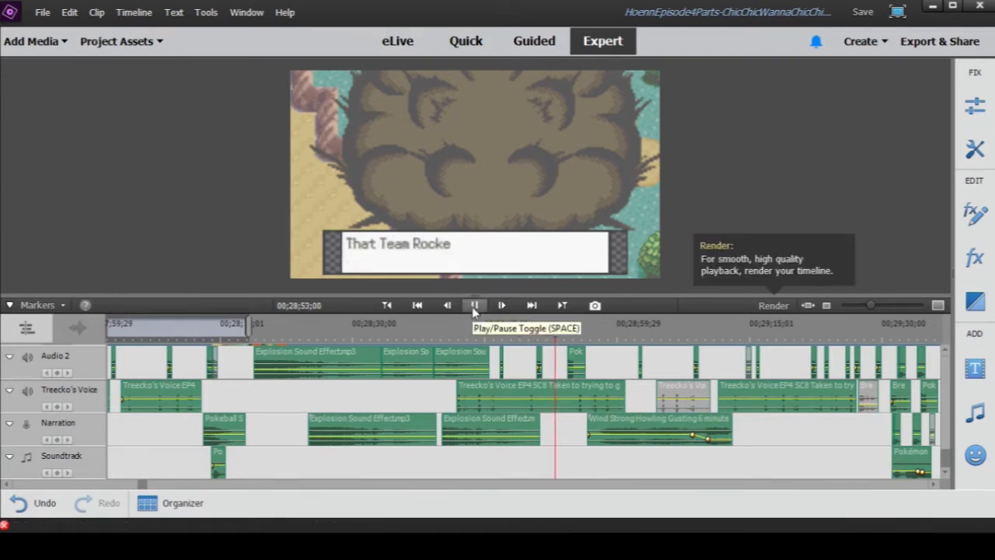
click(473, 306)
- Open the Ocean Waves Crashing clip on Audio 4 in its preview window and play it to 00;00;32;02
scroll(537, 388, up, 5)
scroll(537, 389, up, 3)
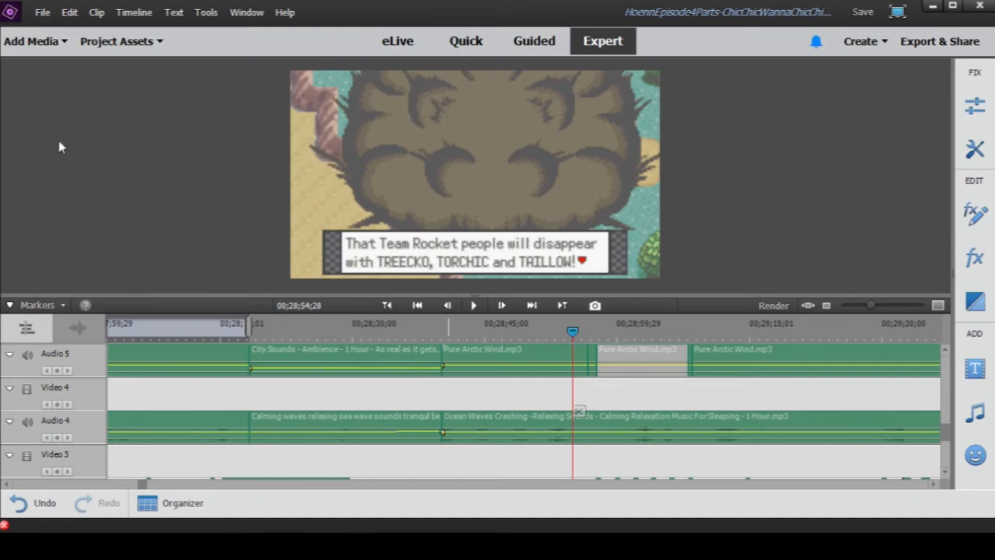
double_click(459, 421)
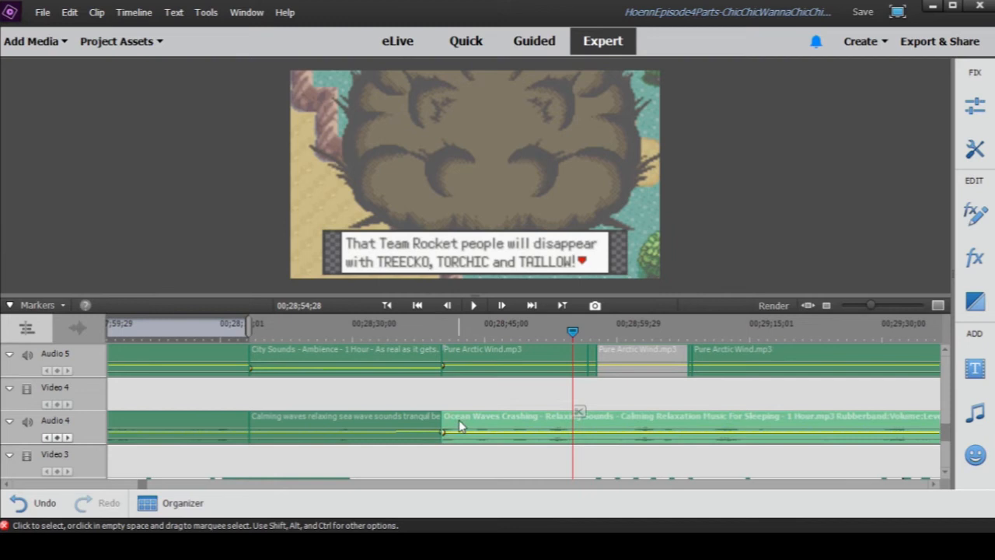
click(492, 381)
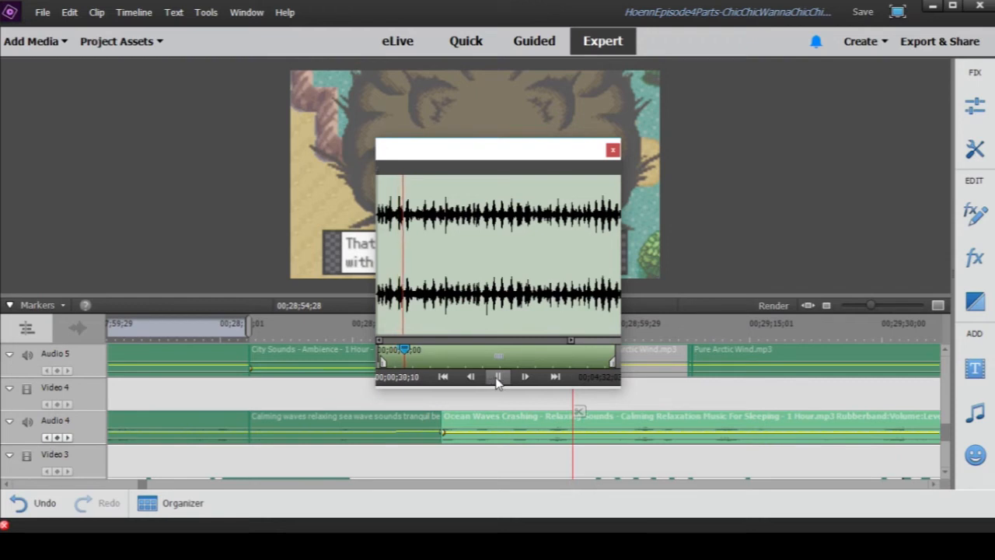
click(498, 379)
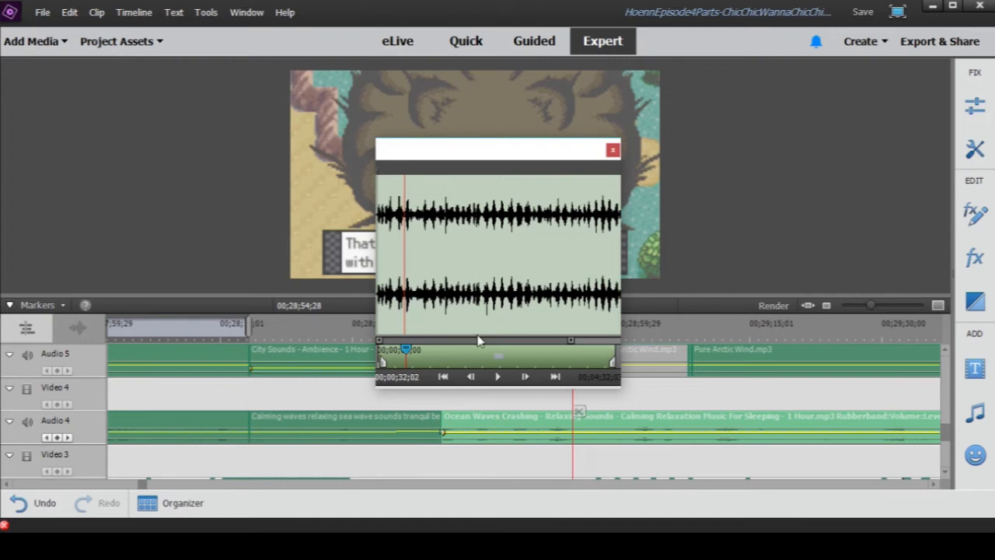
click(613, 150)
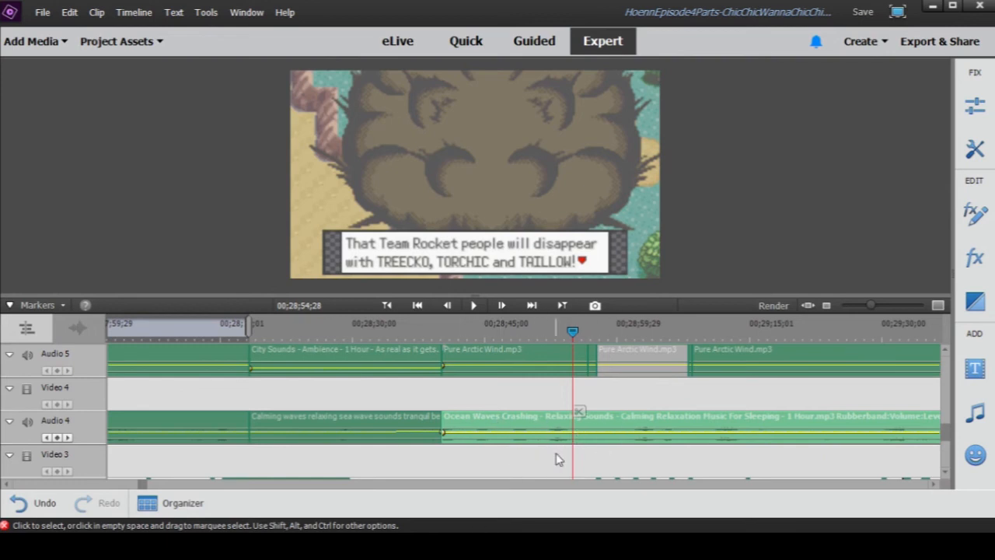
- Review the tracks beneath the smoke scene, return to the town scene at 00;28;24;24 and select the City Sounds clip on Audio 5
scroll(555, 460, down, 1)
scroll(545, 391, down, 3)
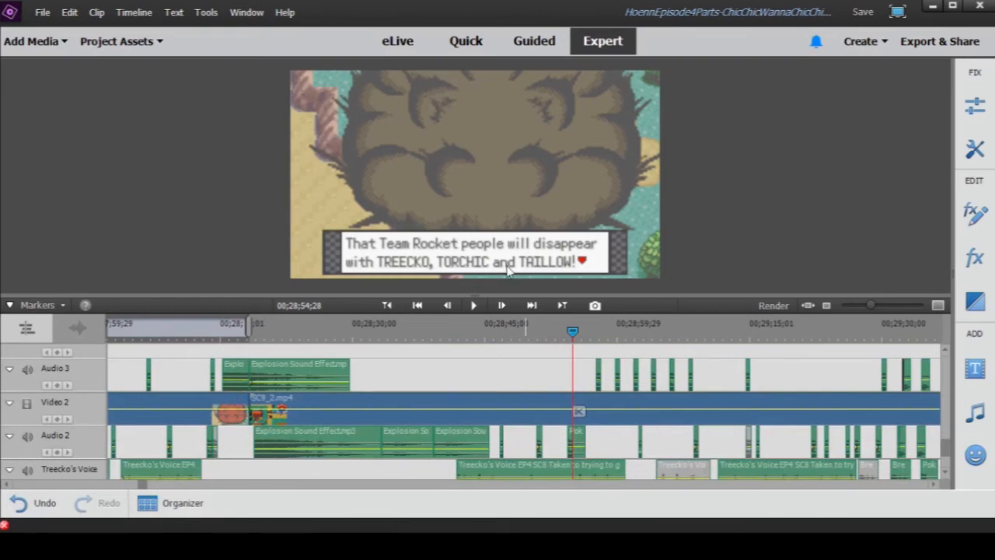
scroll(553, 424, down, 3)
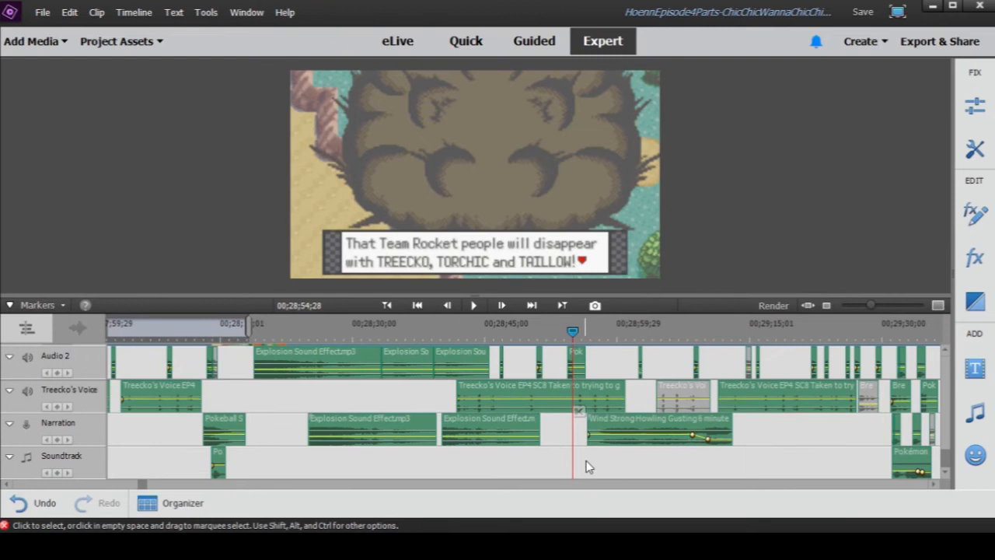
scroll(546, 422, up, 2)
scroll(544, 423, up, 6)
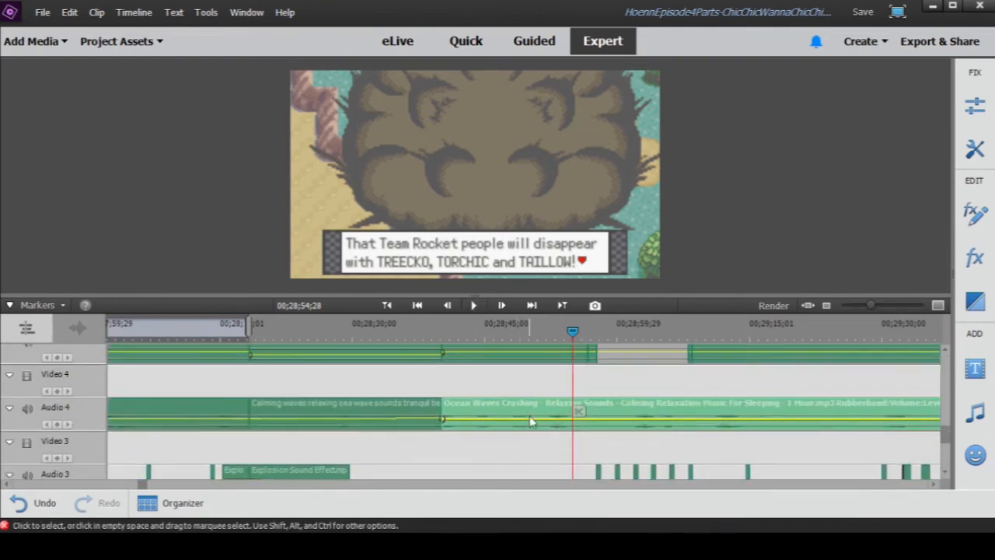
scroll(528, 424, up, 2)
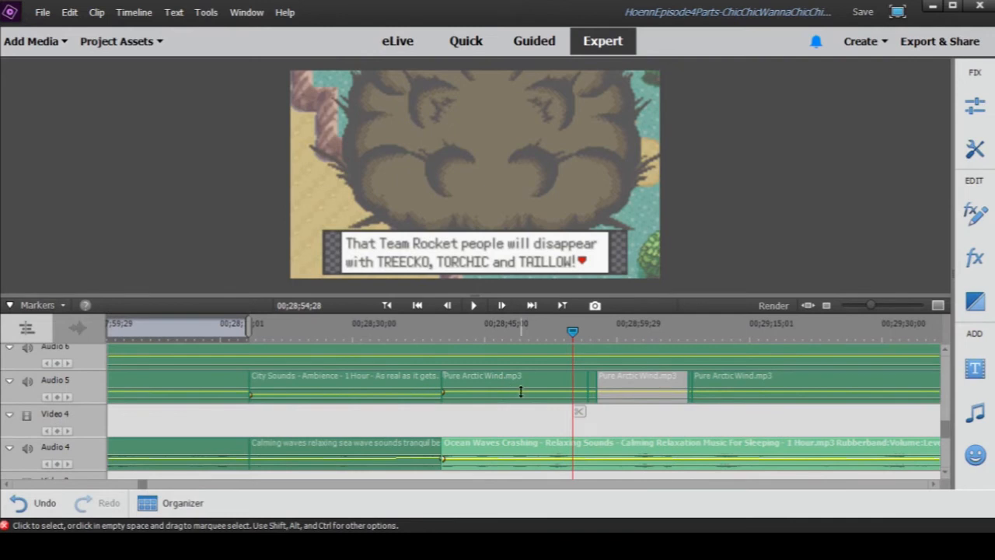
click(308, 335)
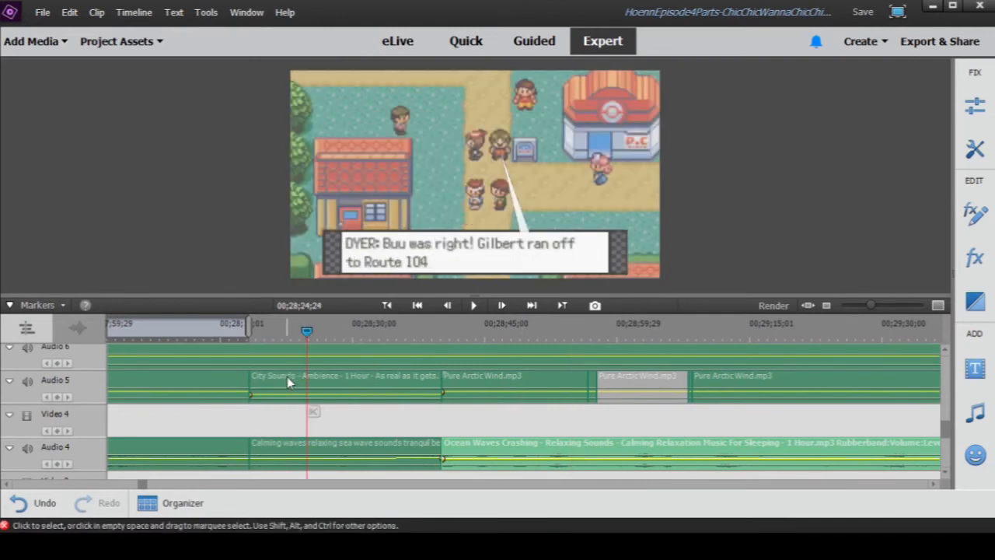
click(287, 378)
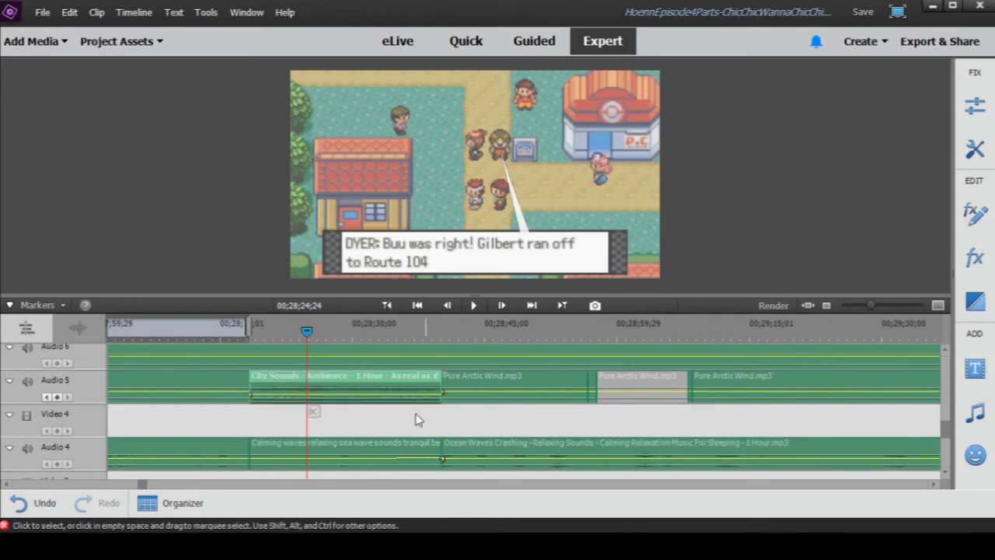
- Move to the start of the town scene at 00;28;19;02 and briefly preview the City Sounds clip's audio
click(257, 332)
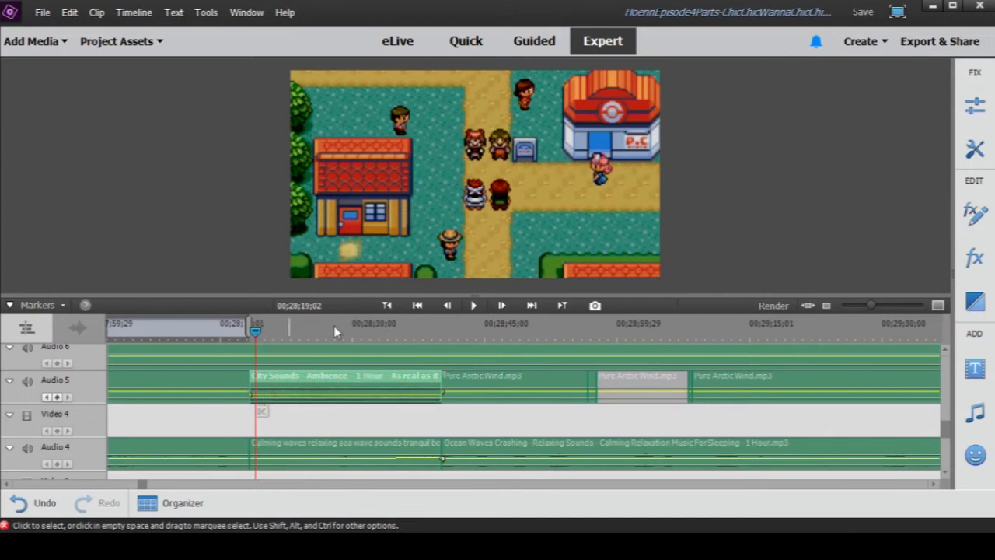
double_click(271, 382)
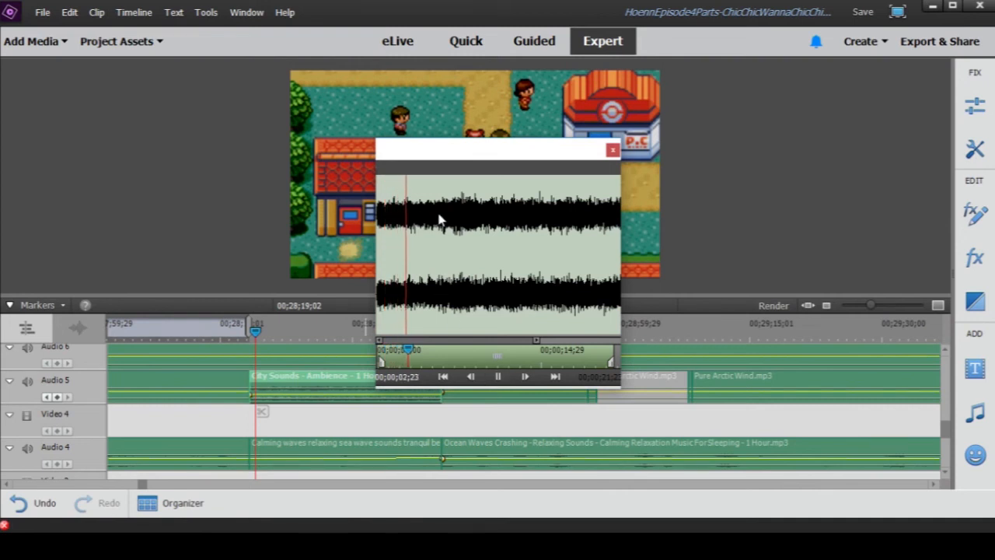
click(612, 149)
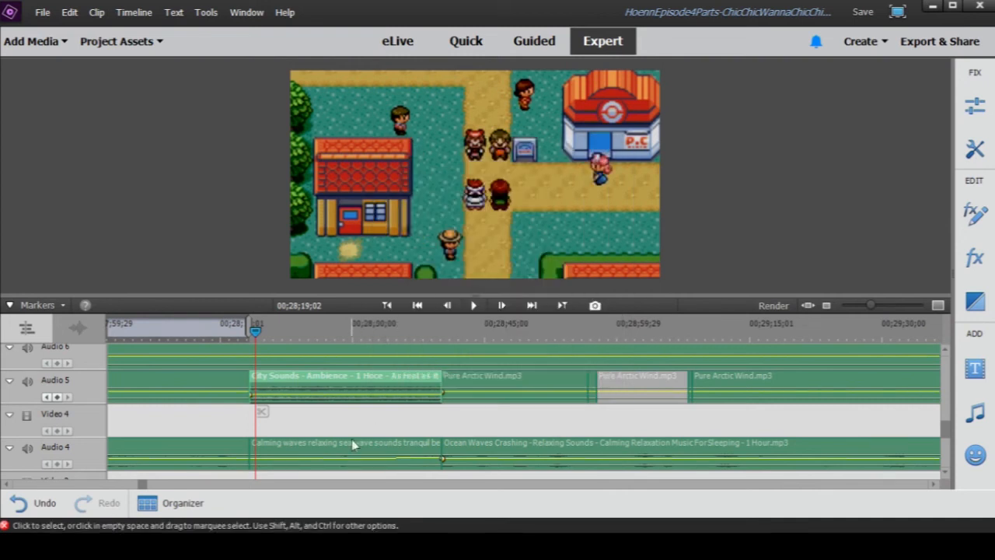
- Play the town scene from 00;28;19;02 to 00;28;20;14, skip ahead past the Audio 3 explosion, and play to 00;28;38;14
scroll(352, 445, down, 5)
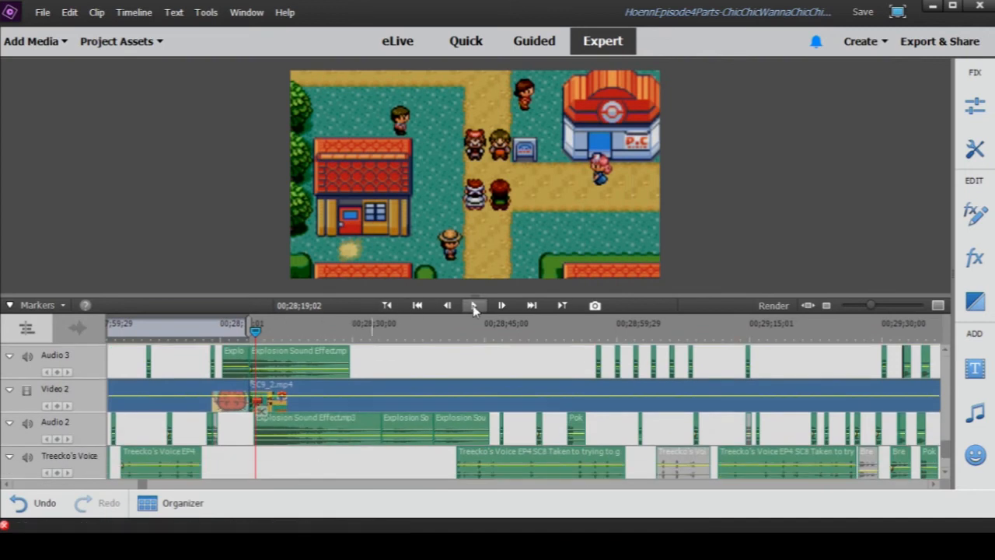
click(474, 306)
click(358, 330)
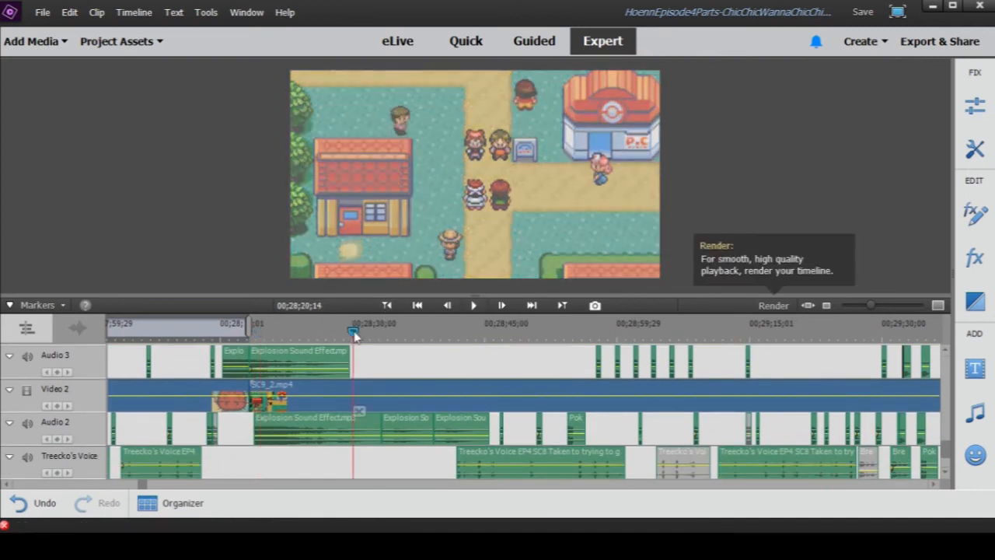
click(472, 305)
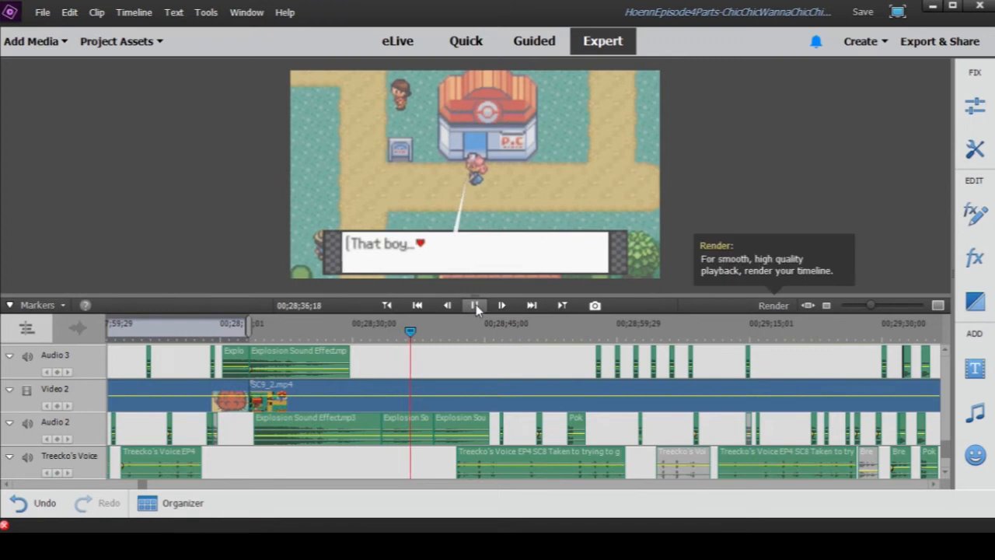
click(476, 308)
- Reopen the City Sounds ambience clip on Audio 5 in its preview window and play it from near its midpoint
scroll(483, 353, up, 3)
scroll(434, 396, up, 2)
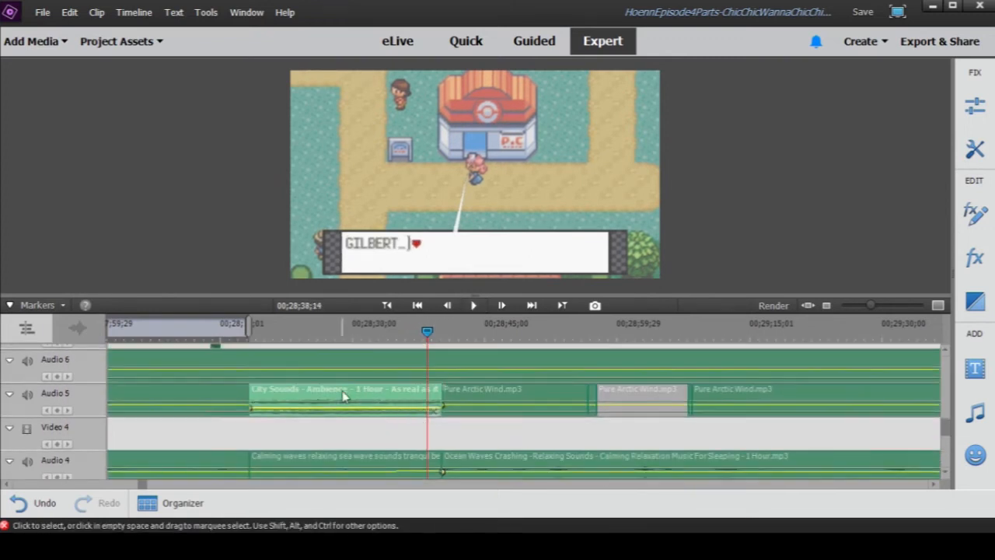
double_click(345, 396)
click(495, 376)
click(496, 357)
click(496, 378)
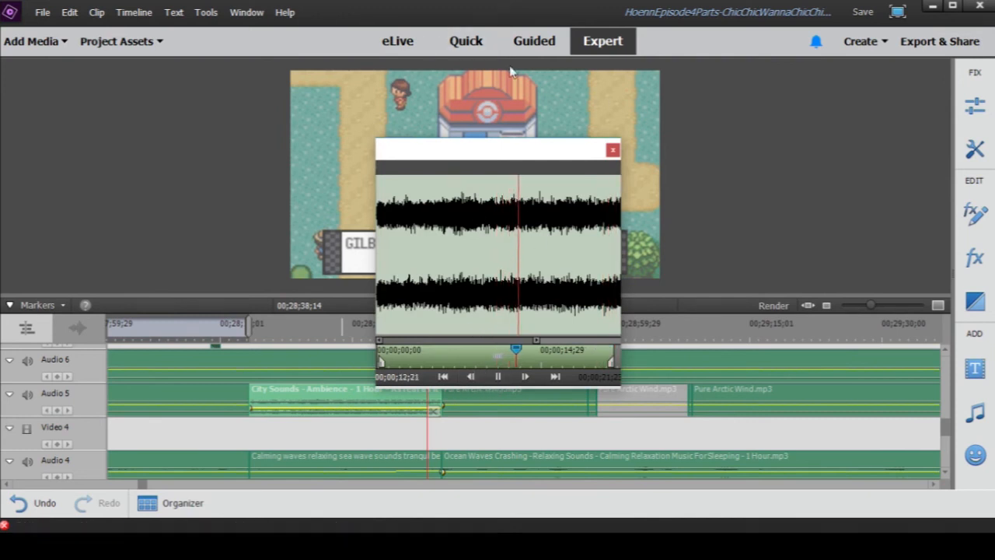
- Replay the City Sounds ambience clip on Audio 5 in its preview window and close the preview
click(498, 377)
click(613, 149)
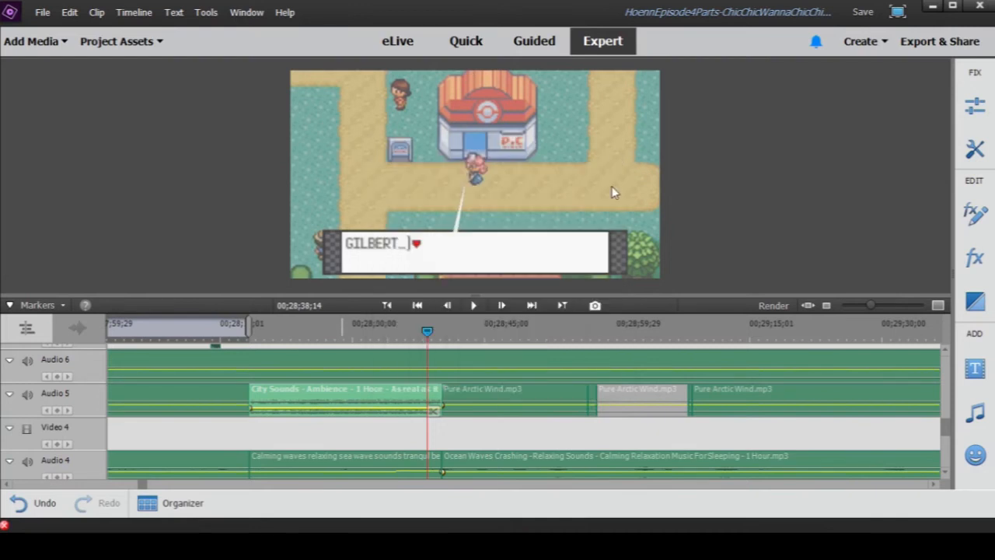
double_click(338, 393)
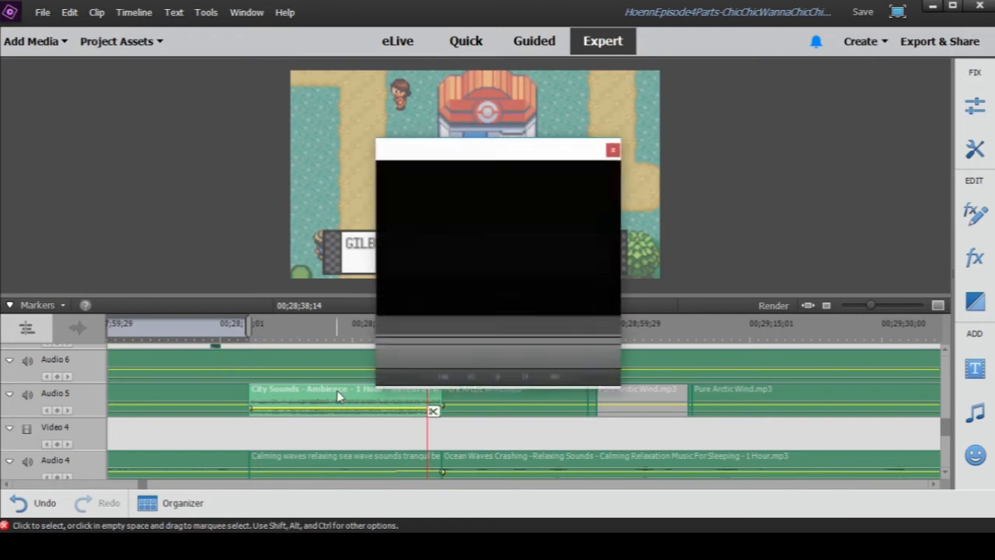
click(498, 377)
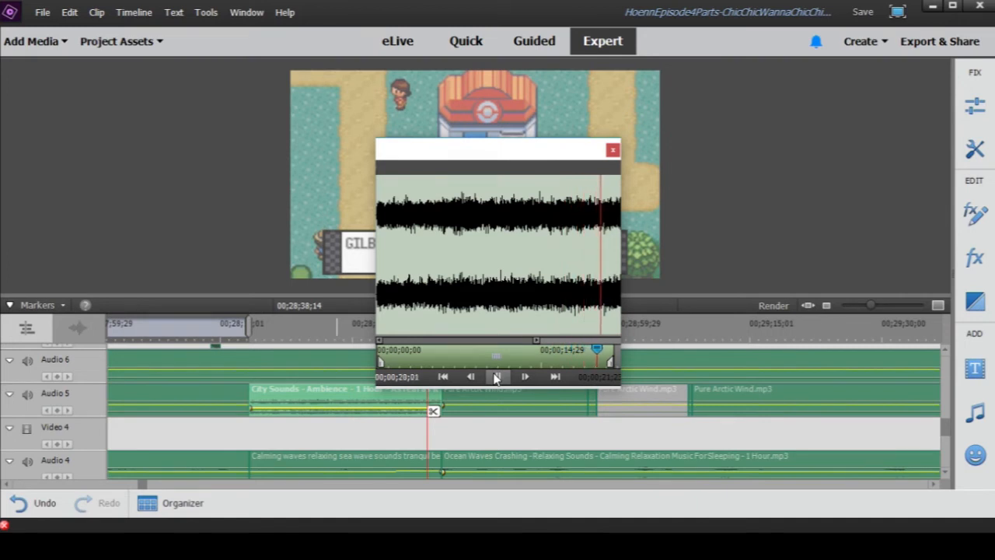
click(496, 377)
click(615, 150)
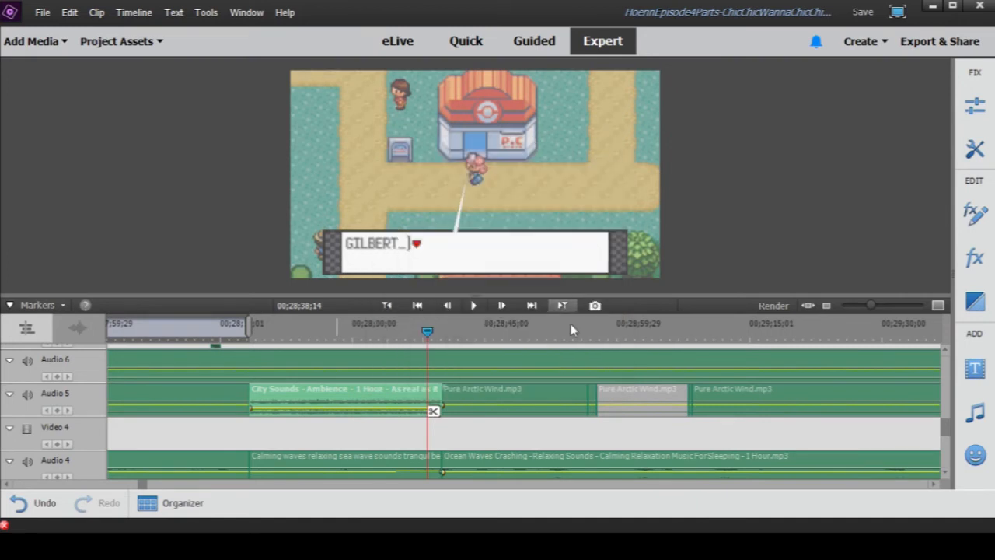
- Move ahead to the Wingull scene by the robot and play it through Wing Attack, pausing at 00;29;08;13 and 00;29;11;09
scroll(556, 431, down, 5)
scroll(556, 432, down, 3)
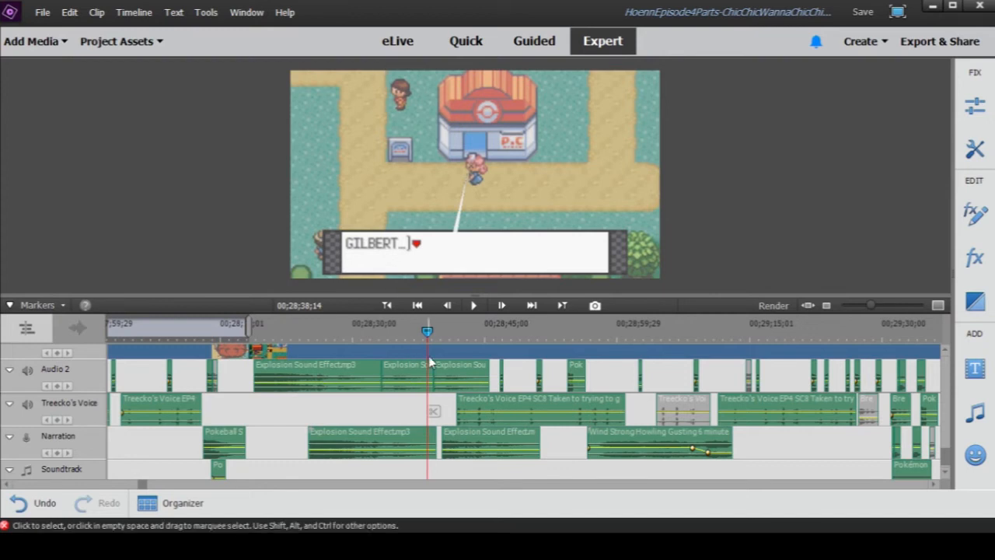
drag(587, 339, 645, 338)
drag(664, 341, 627, 342)
click(475, 306)
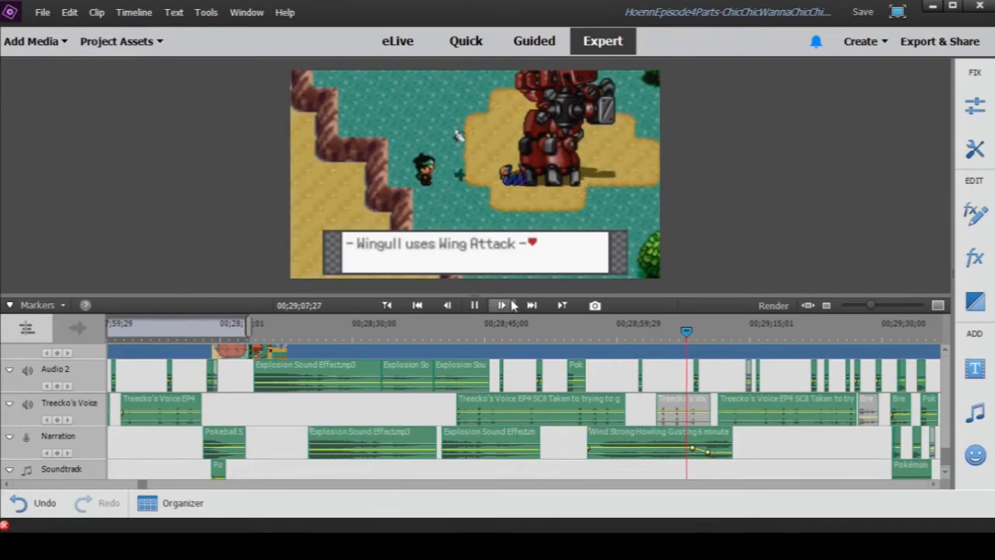
click(474, 305)
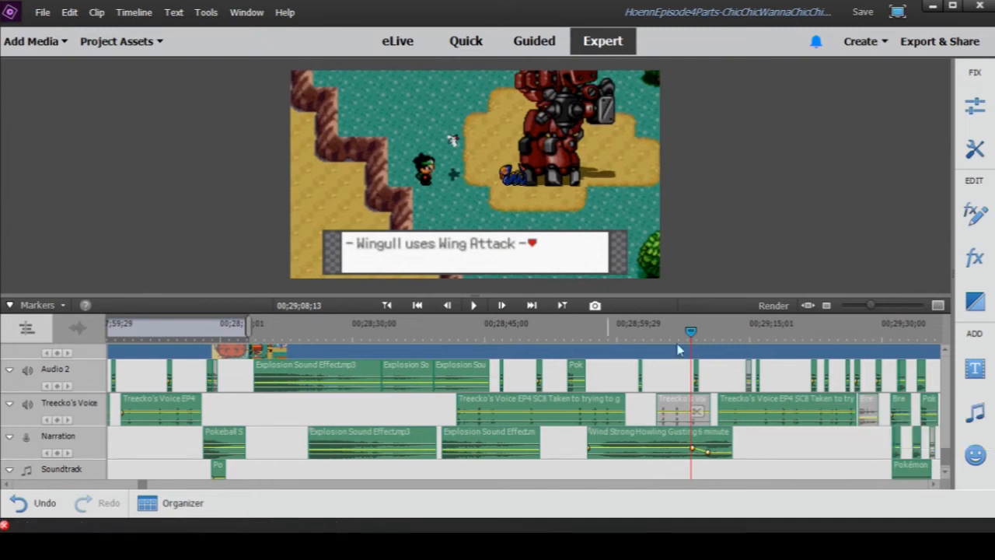
click(473, 306)
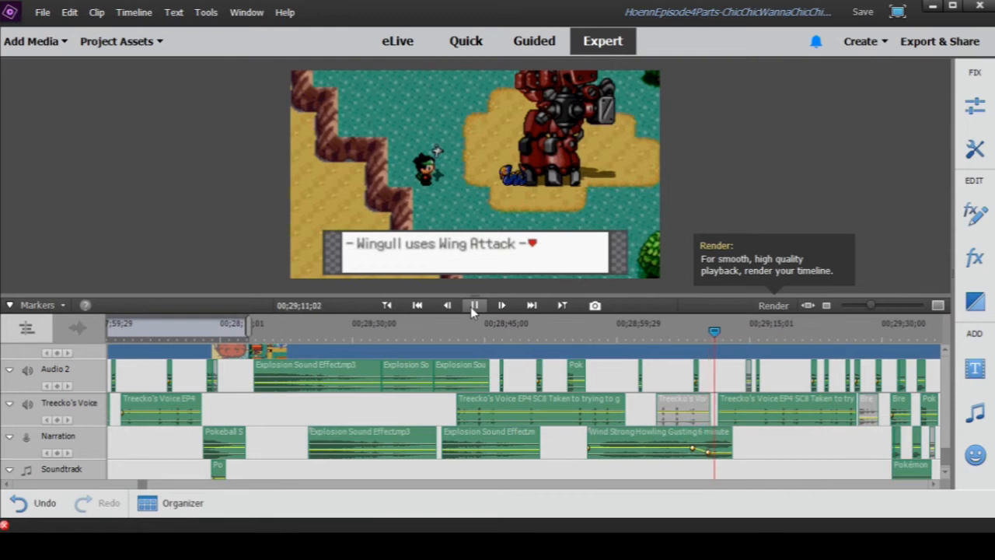
click(472, 306)
- Briefly open the short Audio 2 clip under Wing Attack in its preview window, and play the scene on to 00;29;13;20
double_click(698, 372)
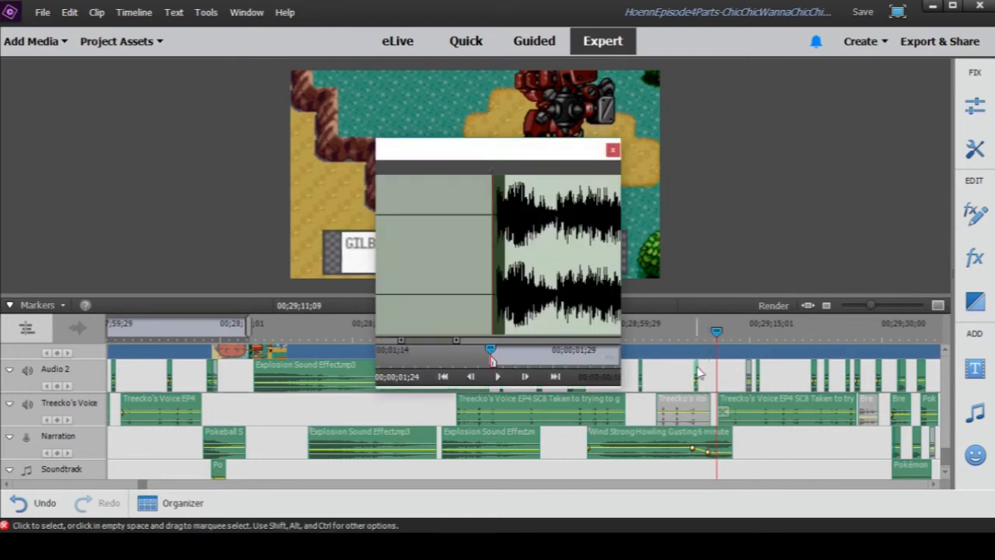
click(612, 152)
mouse_move(870, 306)
mouse_down()
mouse_move(899, 309)
mouse_move(878, 314)
mouse_up()
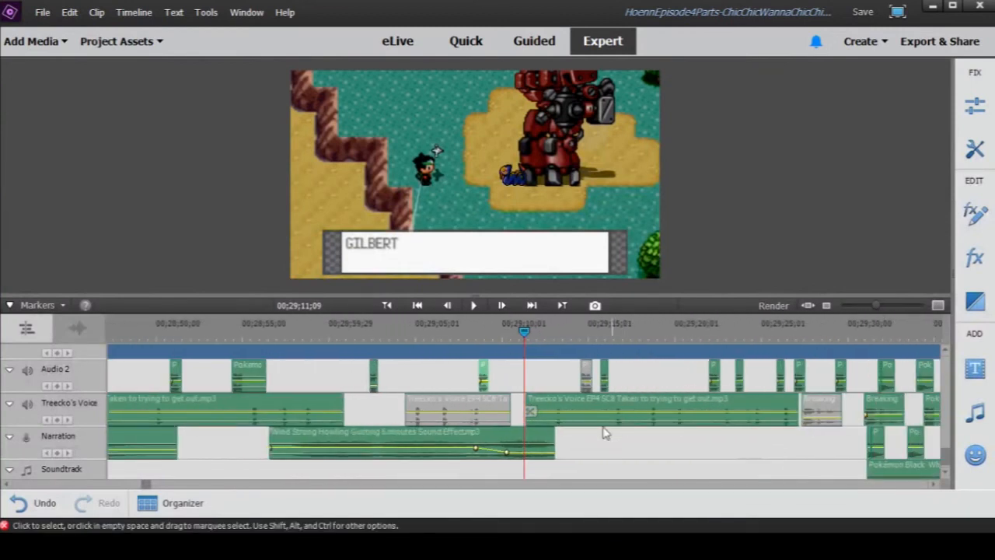
click(473, 306)
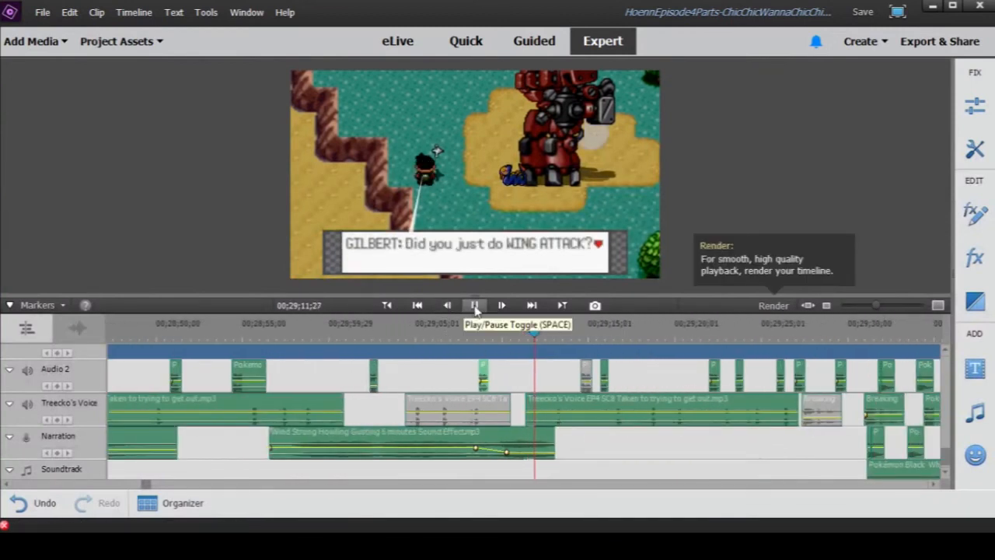
click(474, 306)
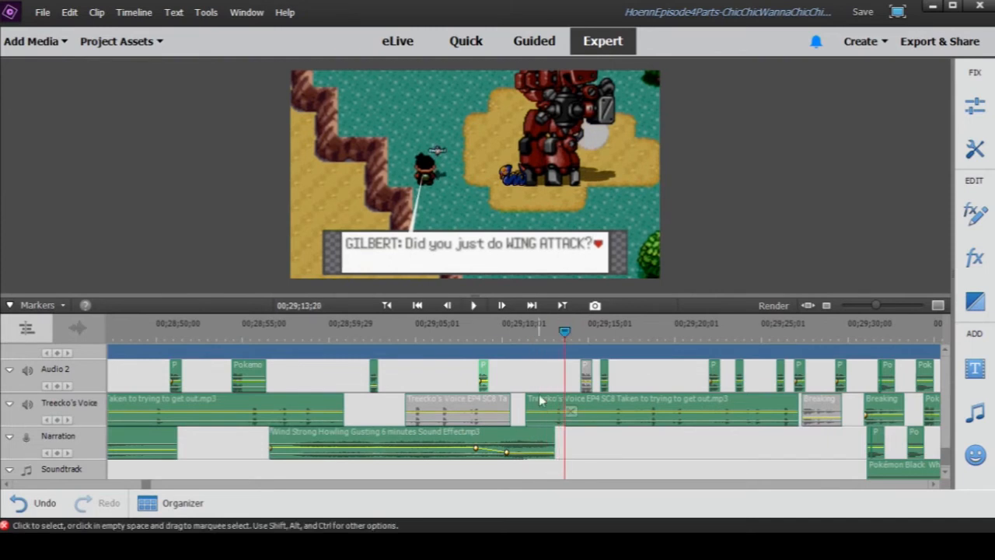
- Preview the audio of the Treecko's Voice EP4 SC8 clip beneath the playhead and close its preview window
click(544, 410)
double_click(544, 410)
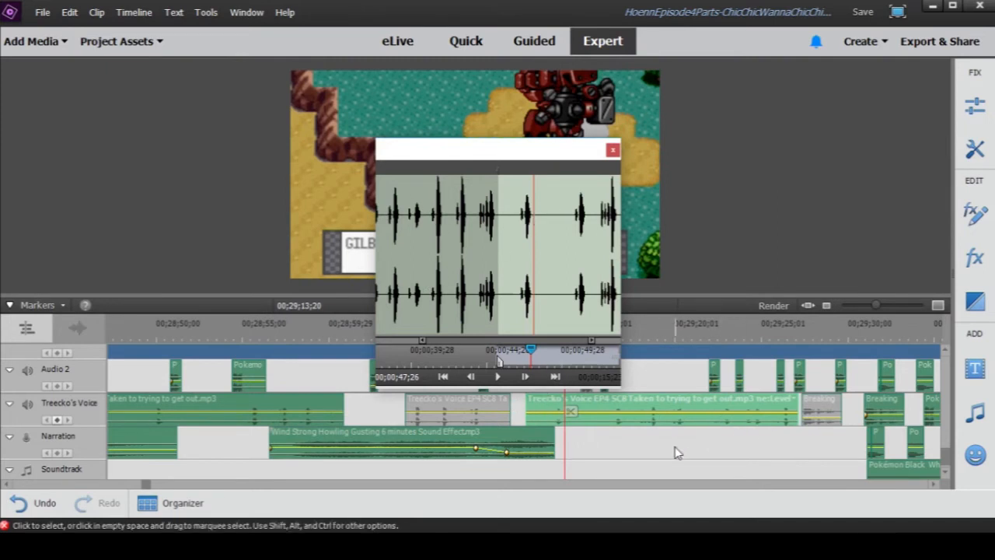
click(498, 377)
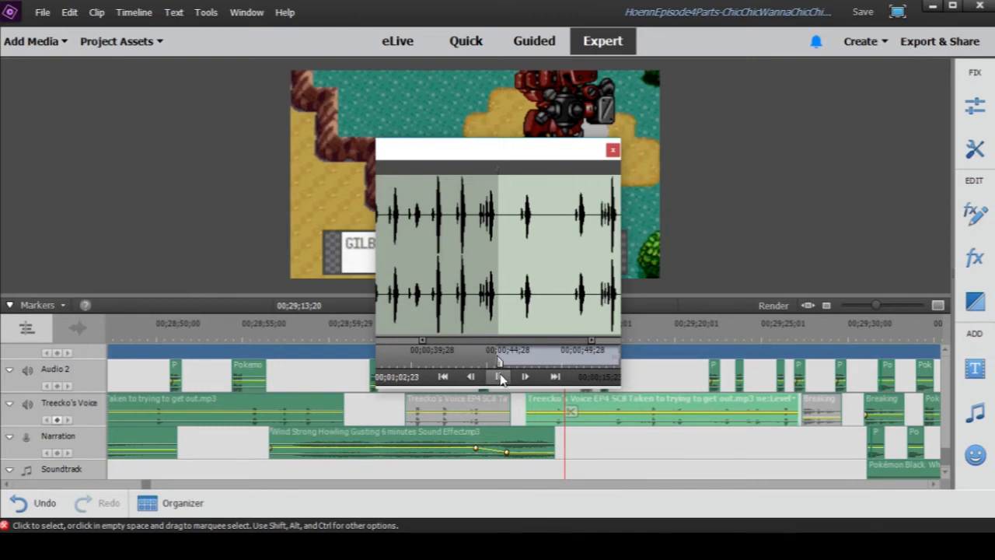
click(499, 378)
click(613, 150)
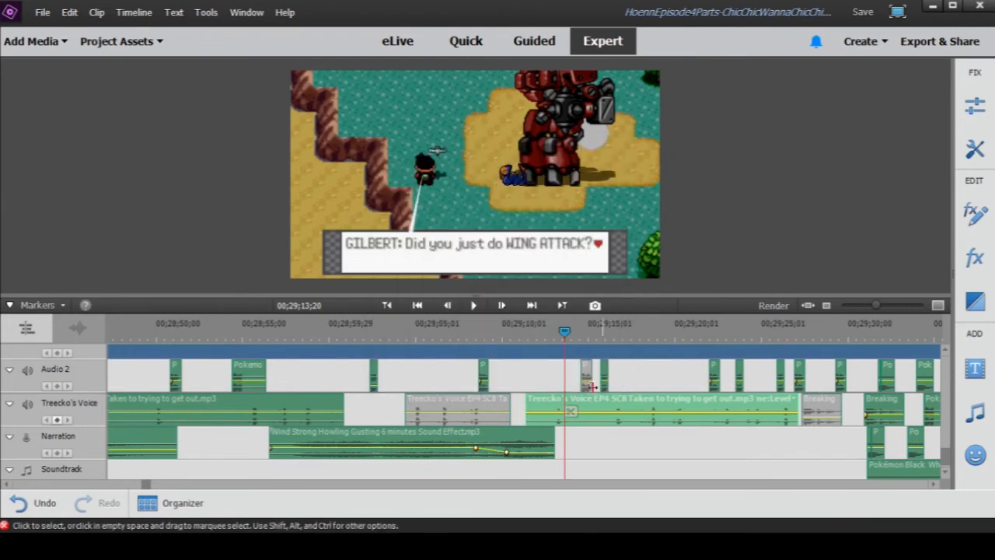
- Play the robot scene from 00;29;14;07 to 00;29;31;24, pausing at 00;29;21;16 on the Treecko, Taillow and Torchic line
drag(873, 305, 868, 311)
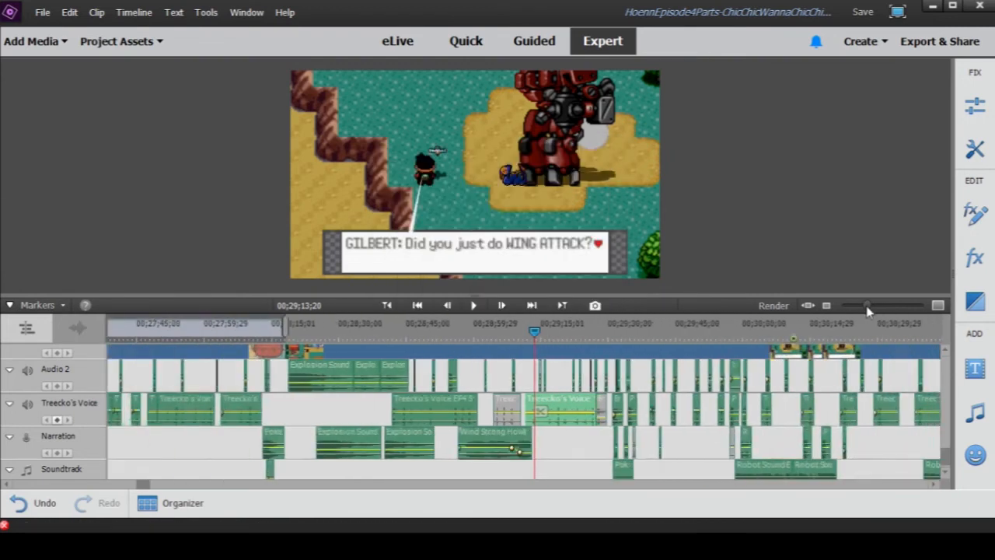
drag(534, 332, 538, 339)
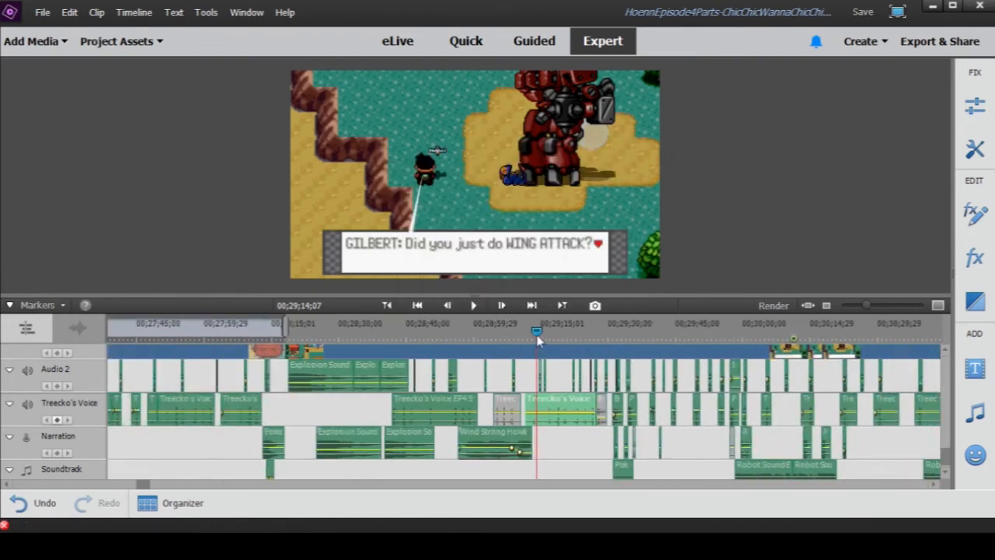
click(474, 306)
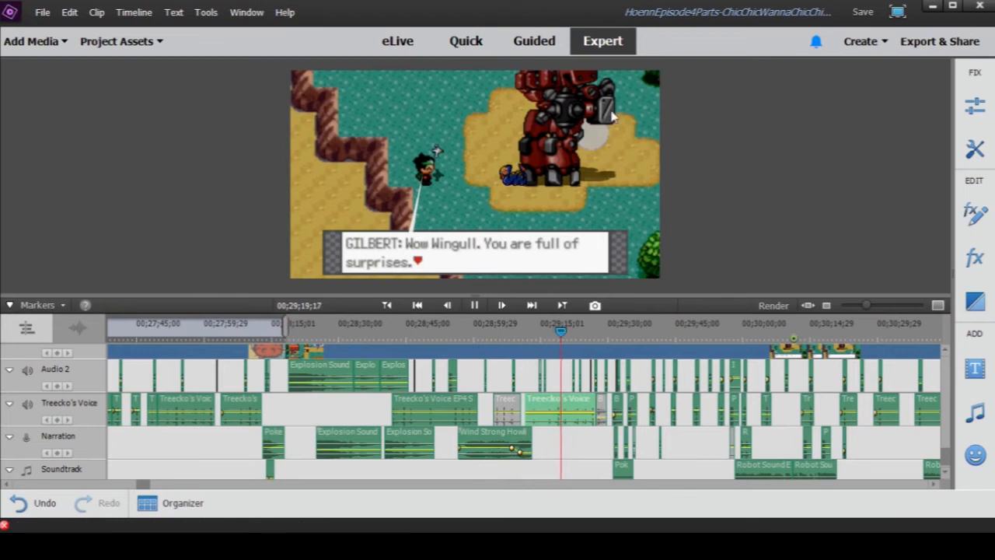
click(474, 306)
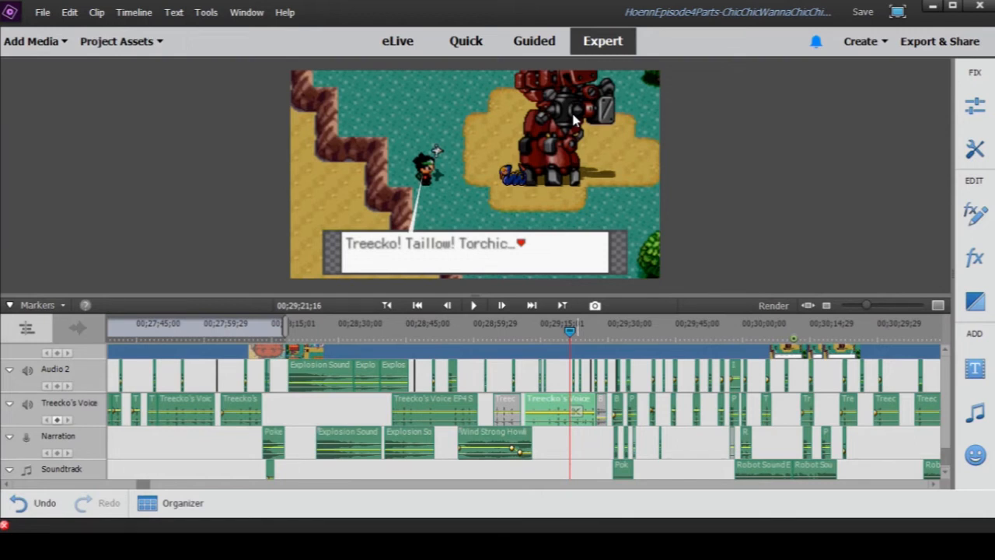
click(473, 307)
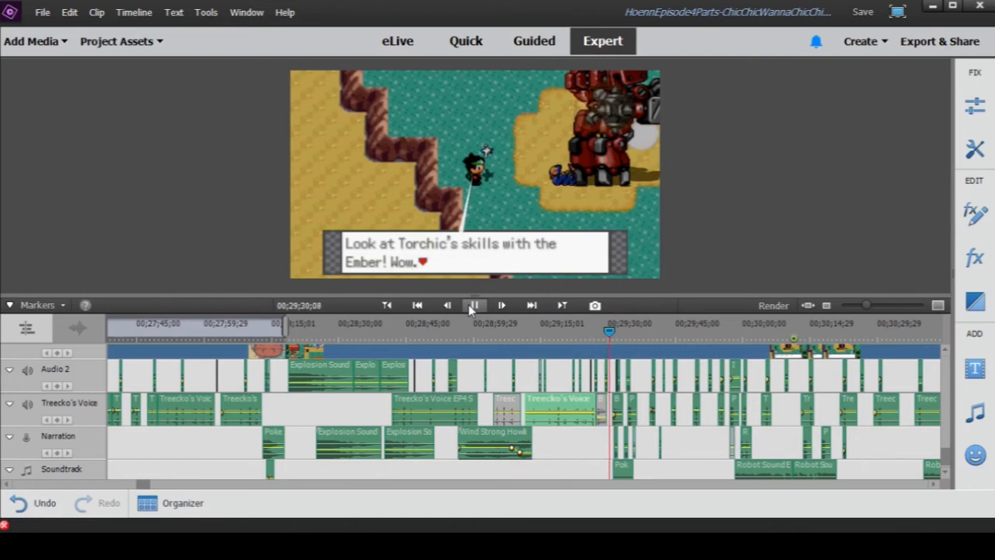
click(472, 306)
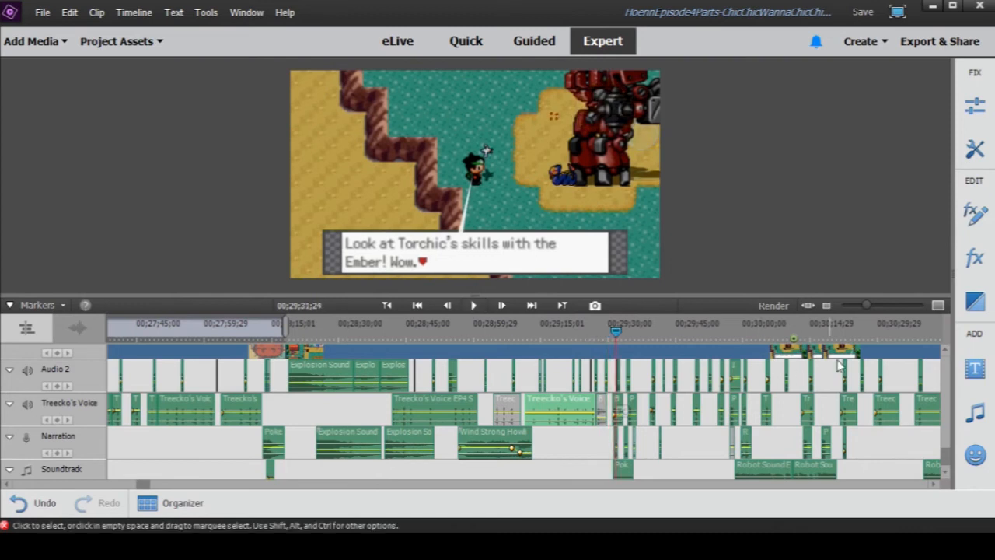
- Return to 00;29;30;19 before the Breaking Glass sound and replay Torchic's escape to 00;29;33;02, pausing at 00;29;31;16
drag(869, 313, 882, 311)
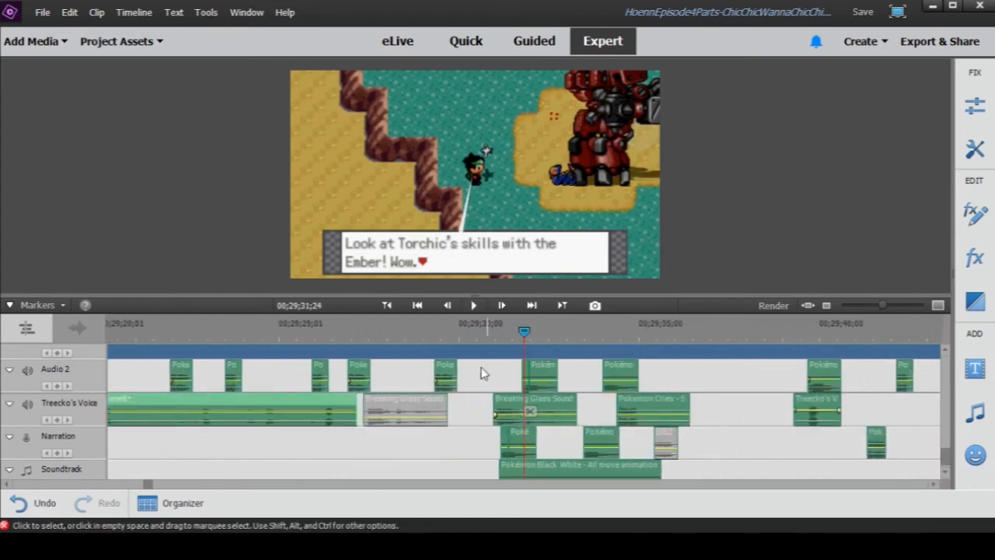
drag(456, 330, 429, 337)
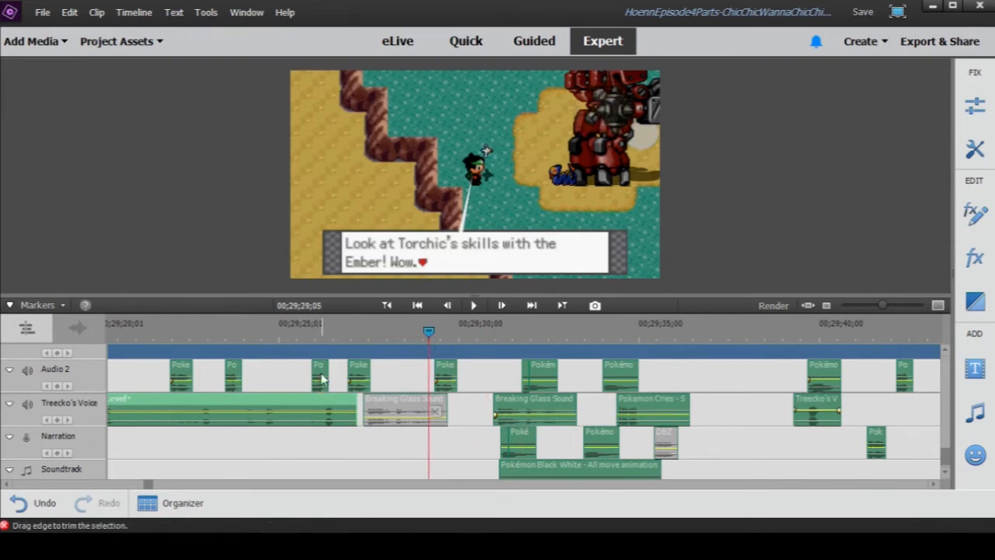
click(482, 334)
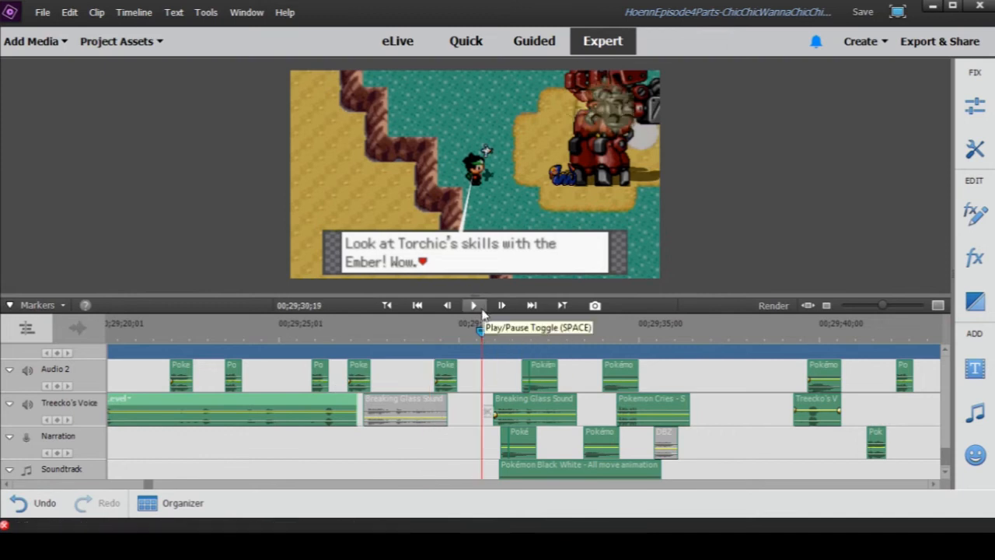
click(473, 306)
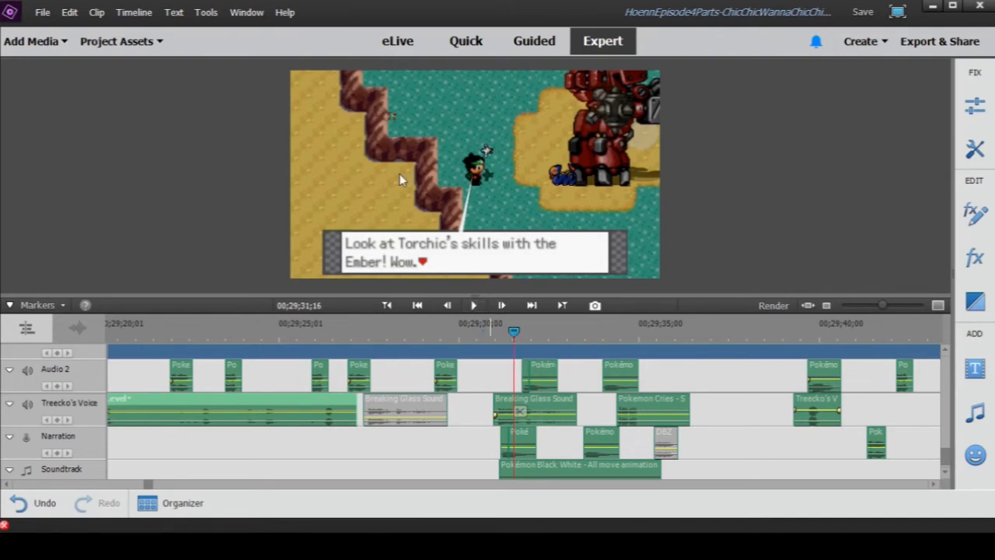
scroll(522, 405, down, 1)
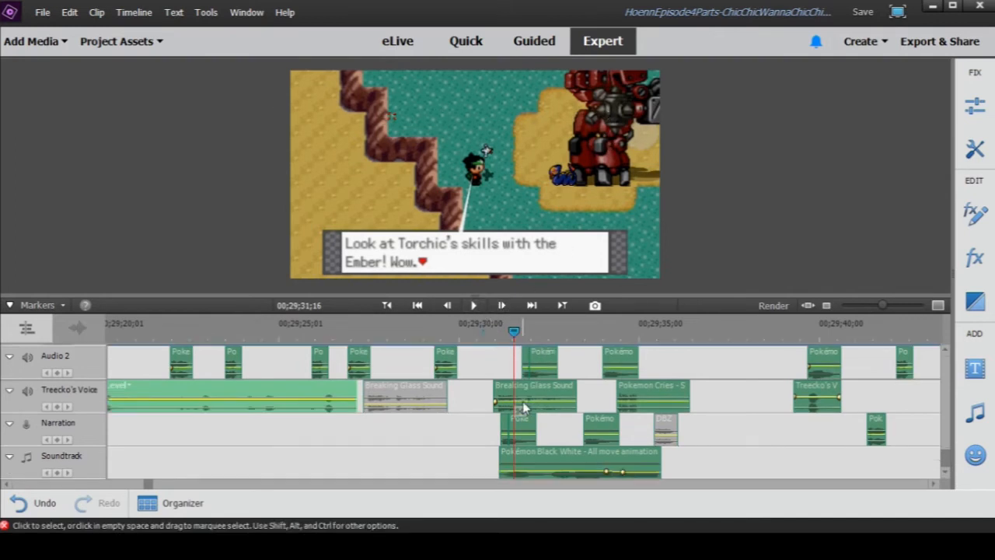
click(473, 305)
click(476, 306)
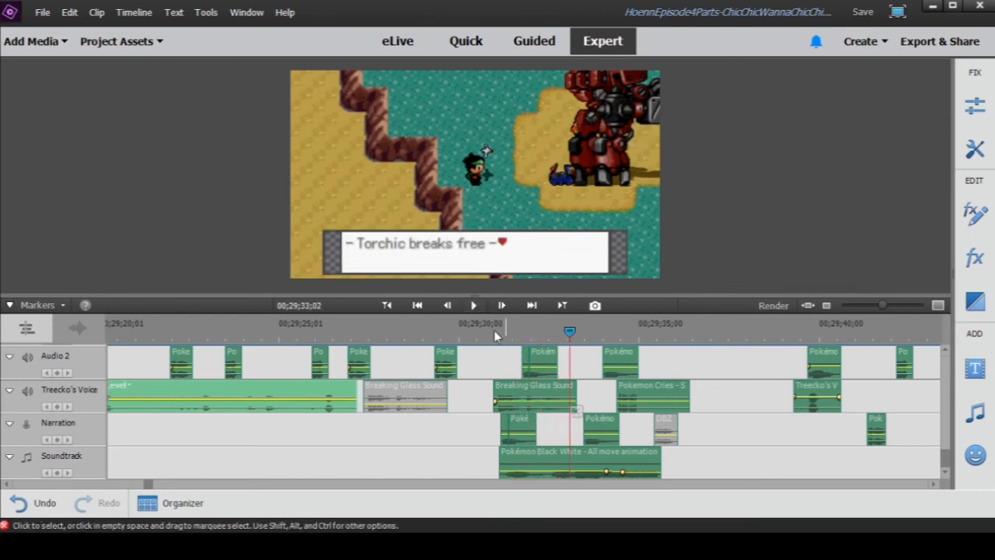
- Move to the start of the Soundtrack effect clip at 00;29;31;03 and play the layered escape sounds to 00;29;33;10
click(495, 329)
drag(877, 306, 900, 307)
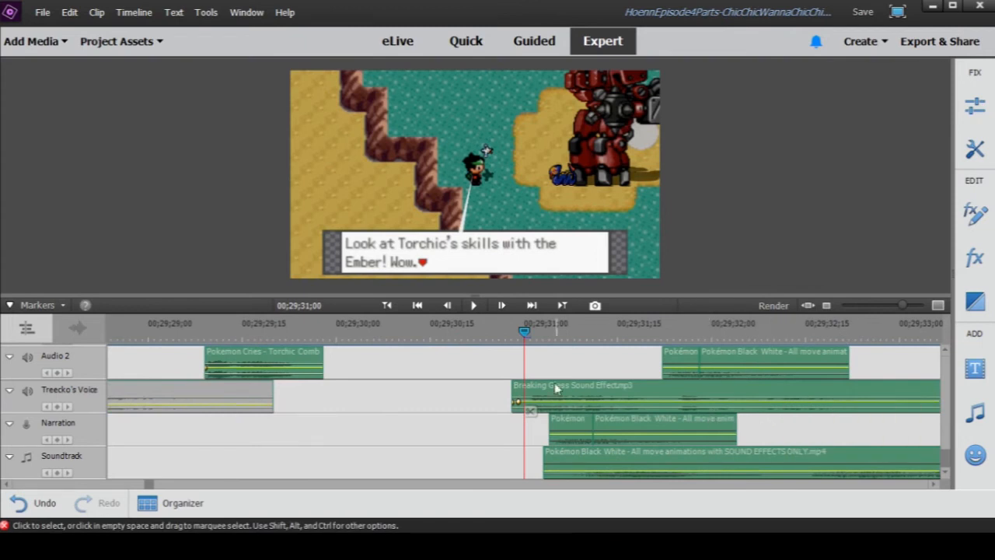
click(534, 337)
click(539, 339)
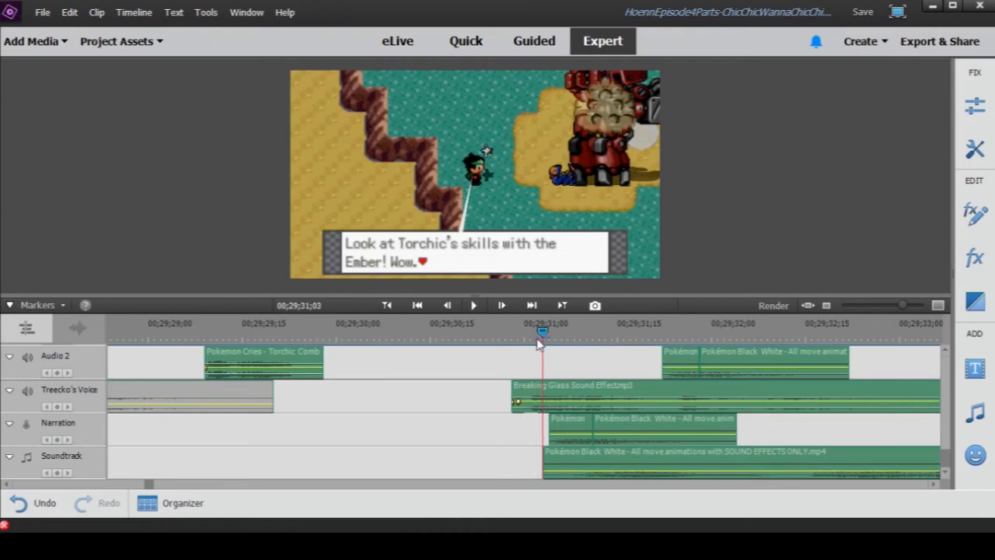
key(minus)
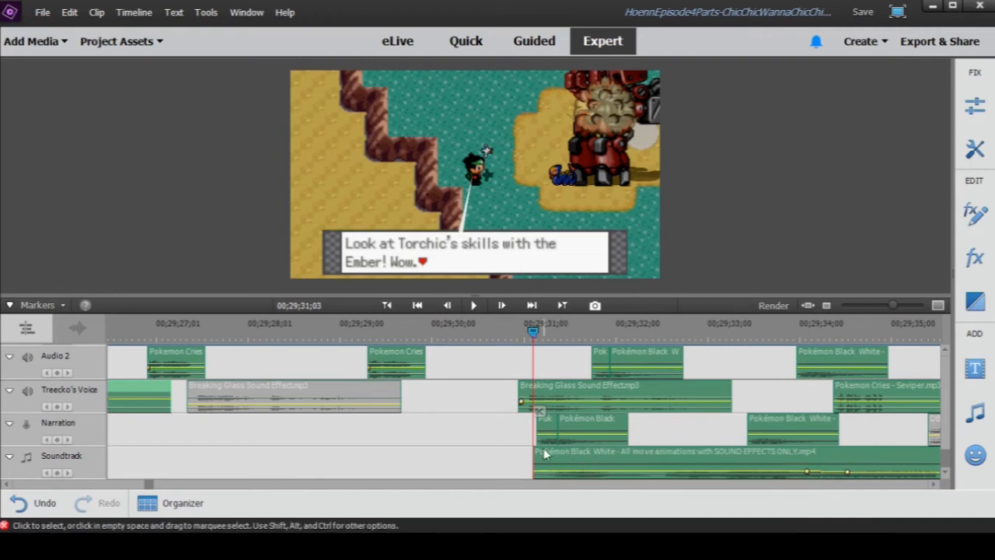
drag(902, 306, 889, 305)
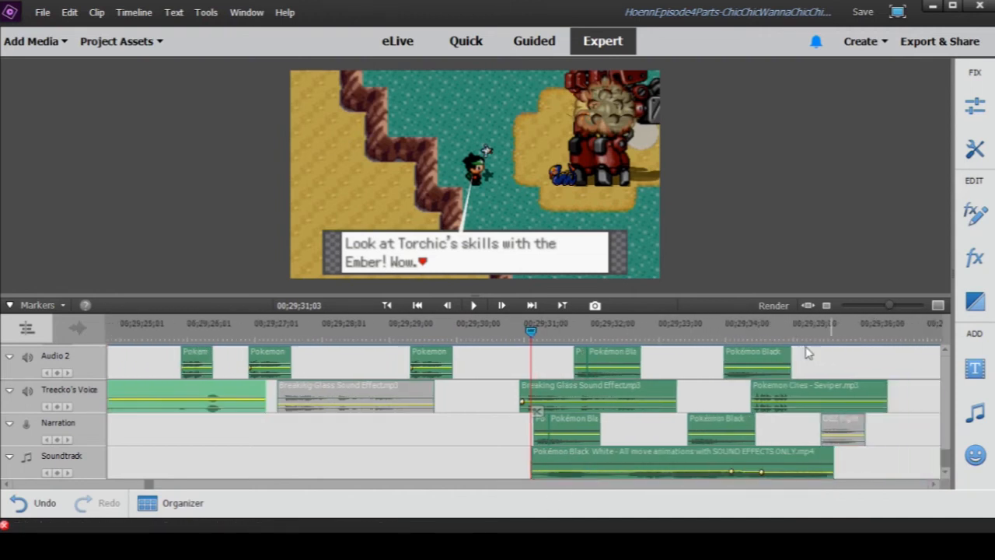
click(475, 306)
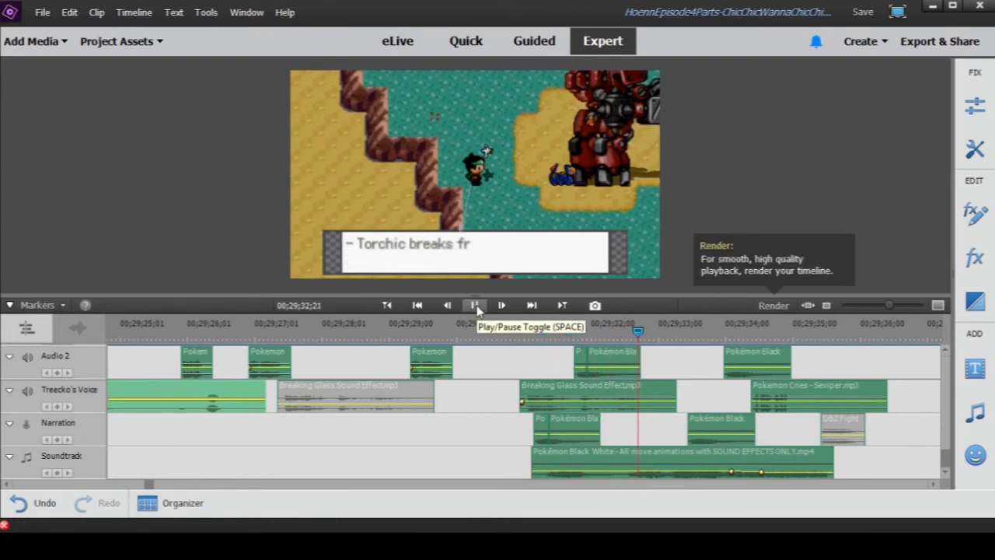
click(474, 306)
- Preview the Pokémon Black White move animations sound effects clip on the Soundtrack track and close its preview window
click(550, 464)
double_click(550, 459)
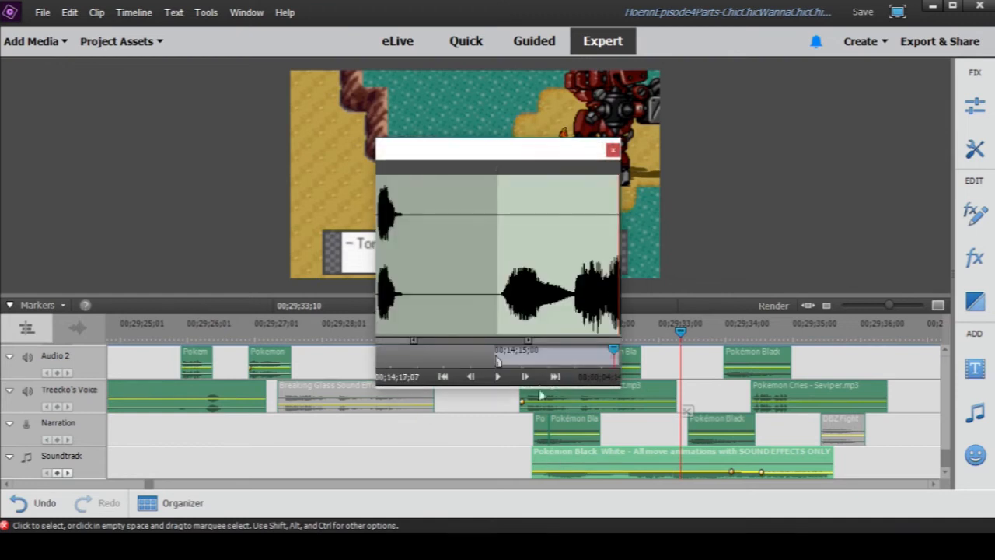
click(497, 377)
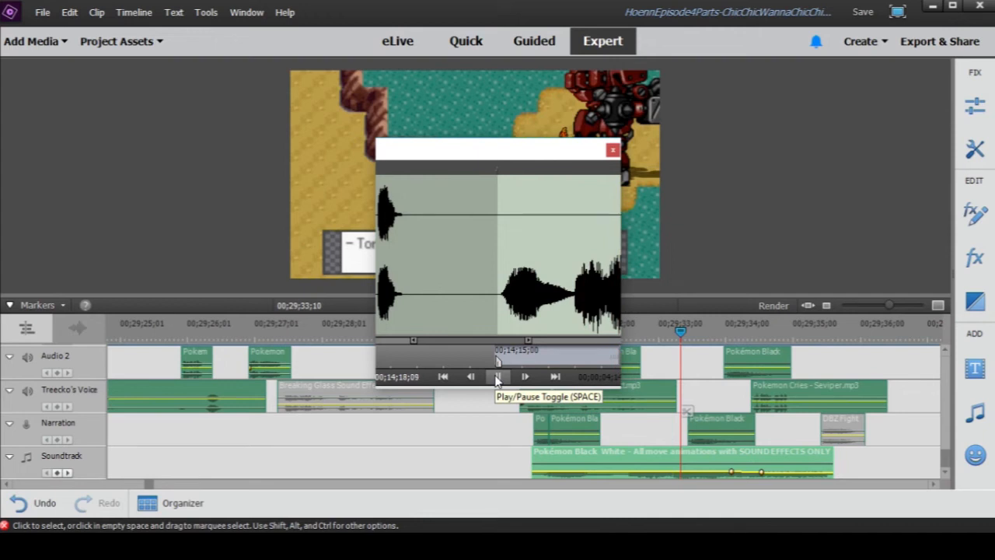
click(614, 150)
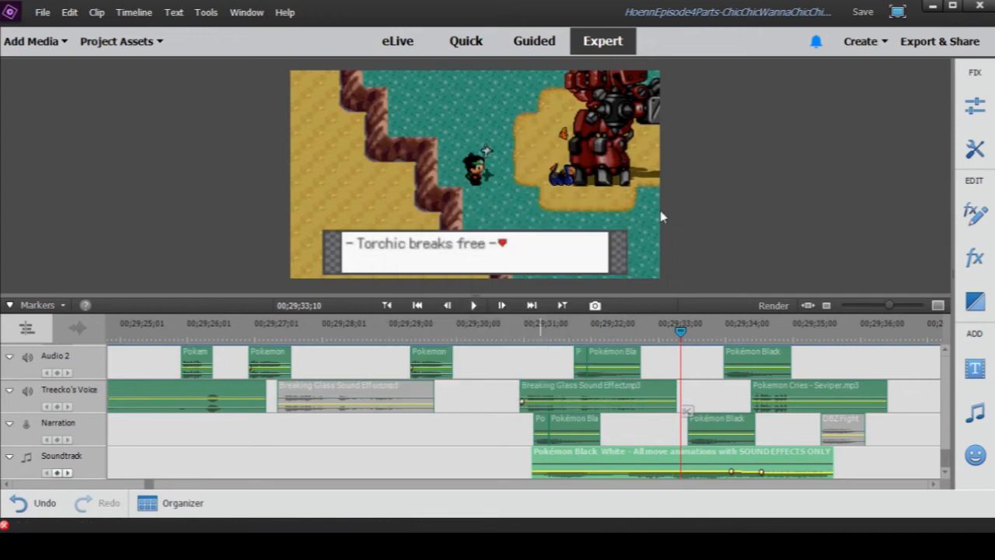
- Preview the Breaking Glass Sound Effect clip before the playhead on the Treecko's Voice track and close its preview window
drag(890, 306, 888, 306)
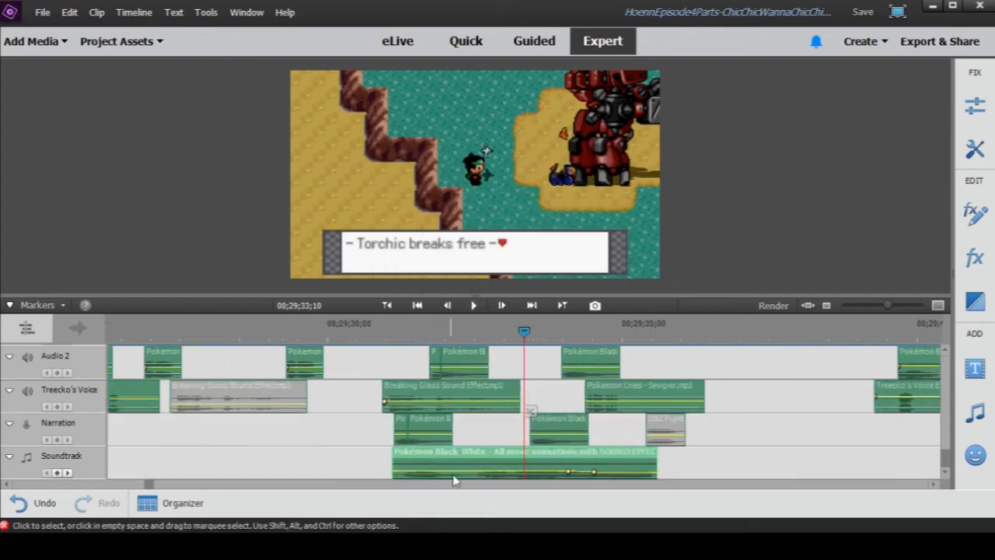
double_click(398, 392)
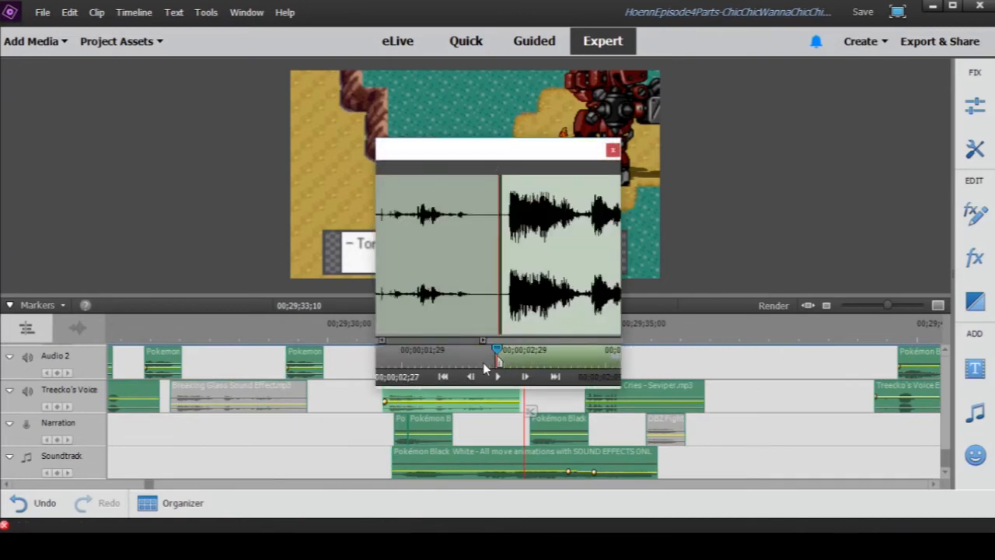
click(498, 377)
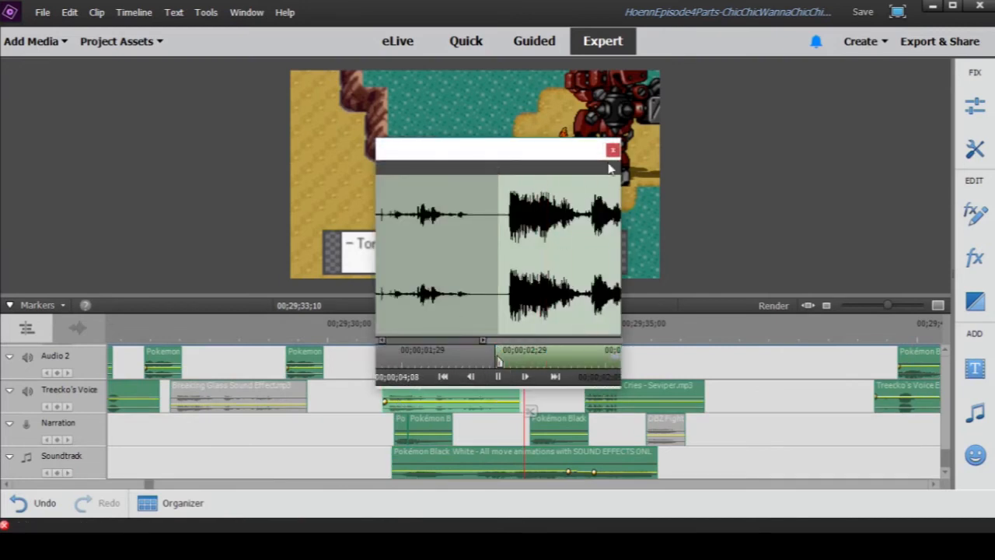
click(613, 151)
scroll(474, 404, up, 2)
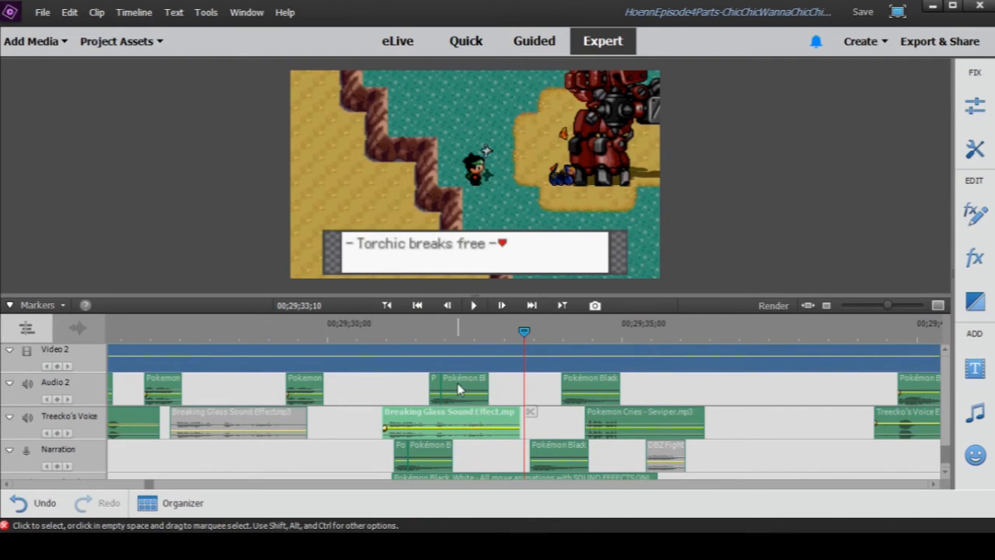
- Preview the Pokémon Black White effect clips just after 00;29;33;10 on the Narration and Audio 2 tracks, closing each preview window
scroll(443, 412, down, 1)
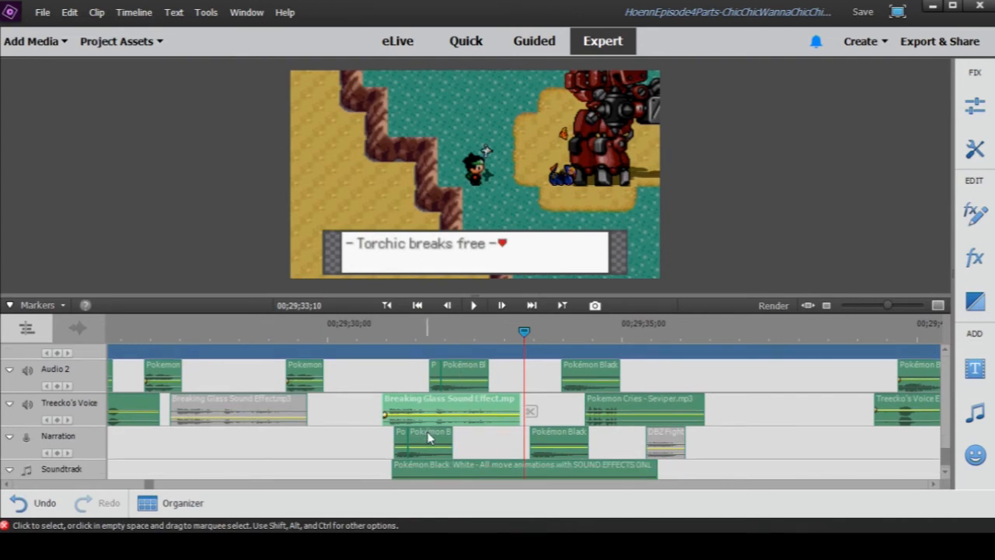
scroll(426, 438, down, 1)
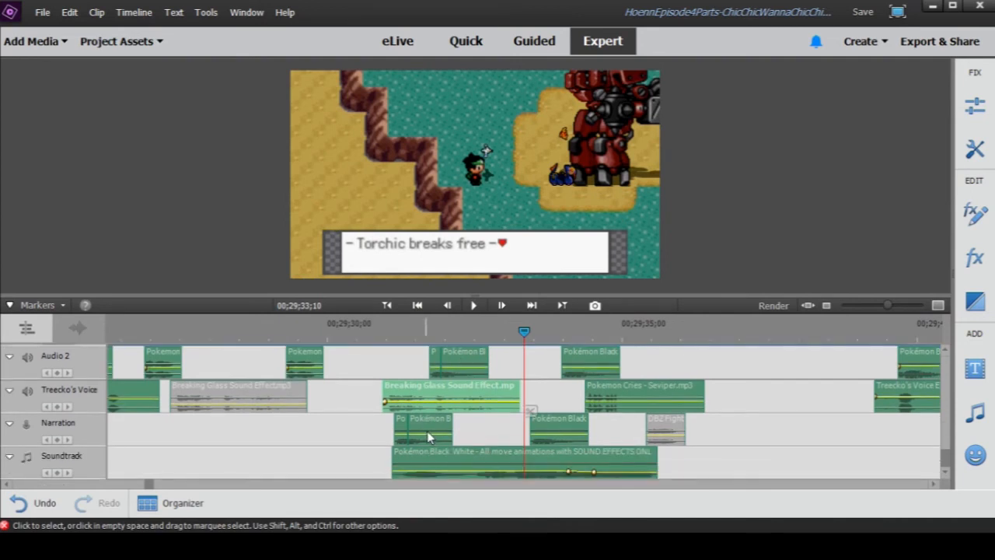
double_click(545, 434)
click(498, 377)
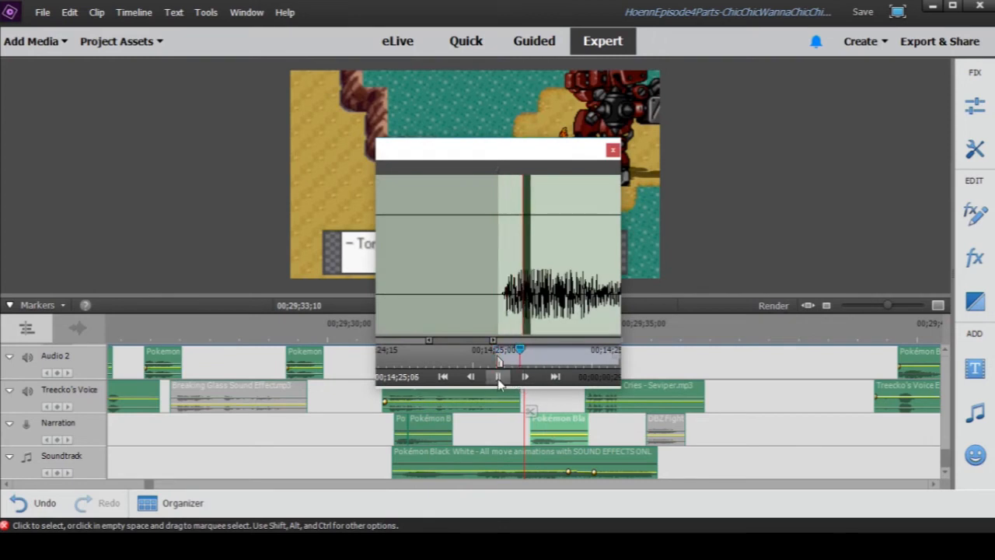
click(611, 150)
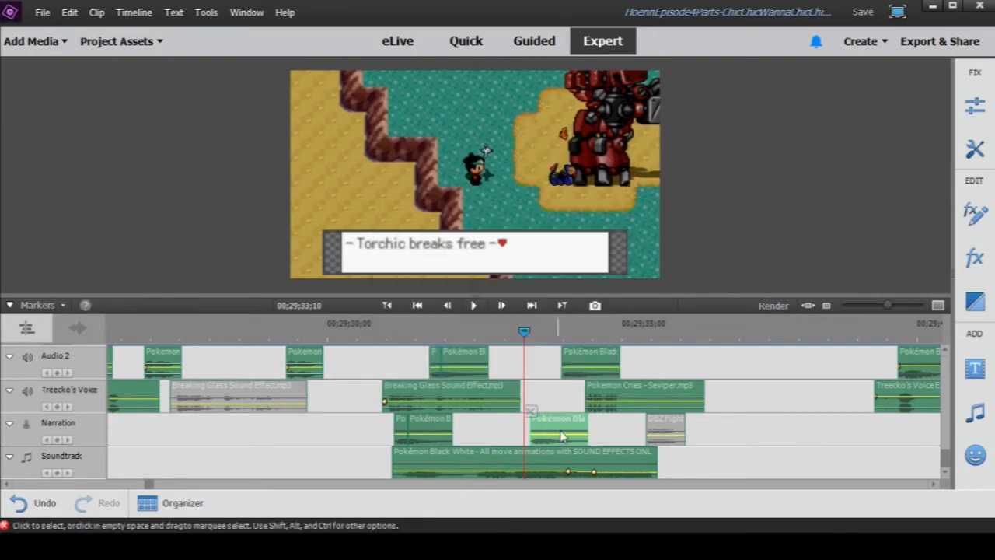
double_click(581, 356)
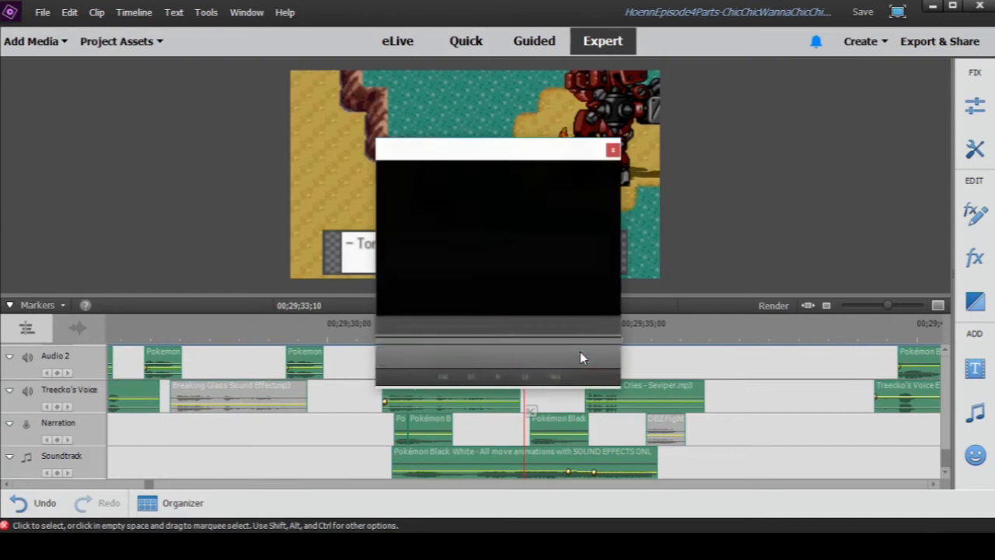
click(497, 377)
click(612, 150)
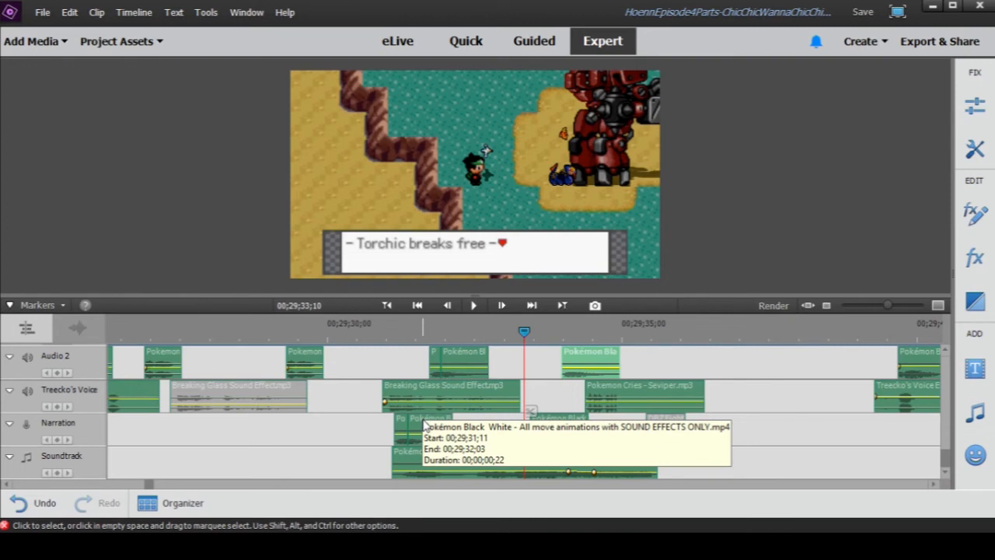
- Play Torchic's jump from the robot with its layered effects, pausing at 00;29;35;19
click(890, 307)
drag(890, 308, 876, 307)
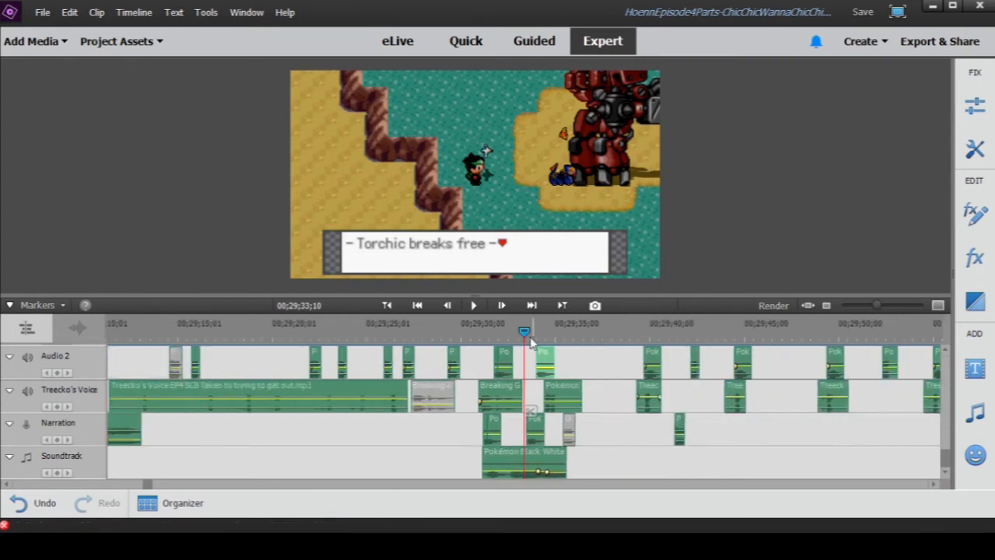
drag(525, 333, 538, 335)
drag(537, 333, 528, 335)
click(480, 305)
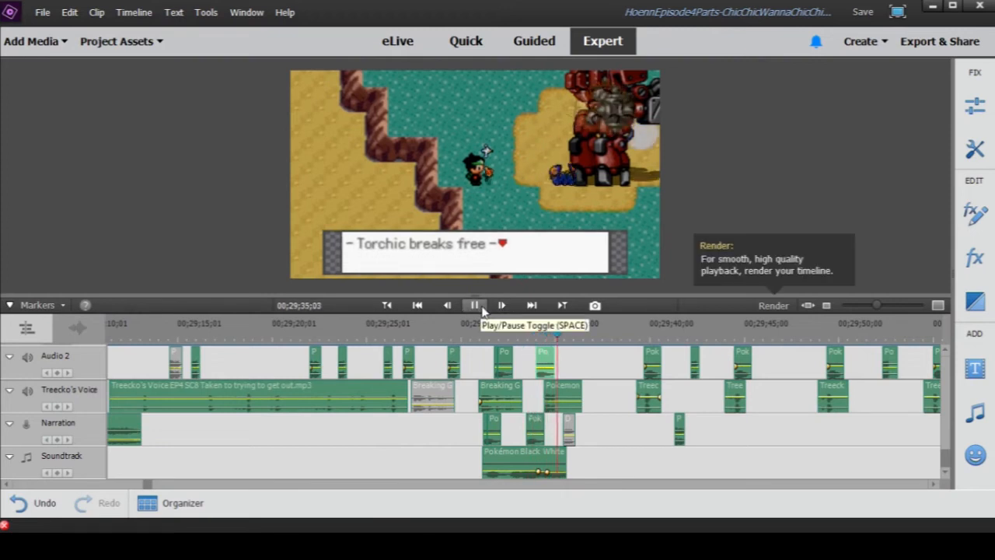
click(481, 305)
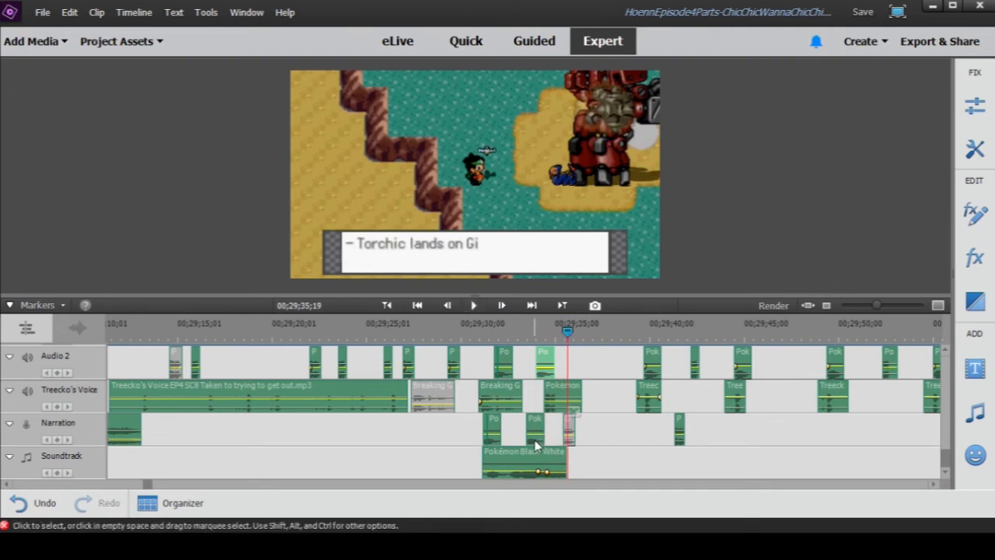
- Return to 00;29;33;01 and replay Torchic's jump into Gilbert's arms, pausing at 00;29;36;06
click(519, 333)
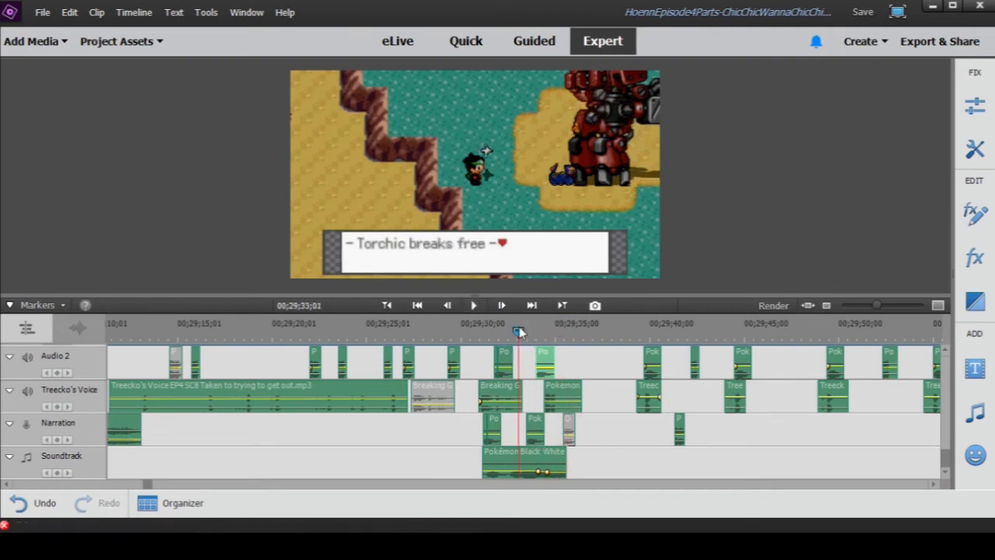
click(475, 307)
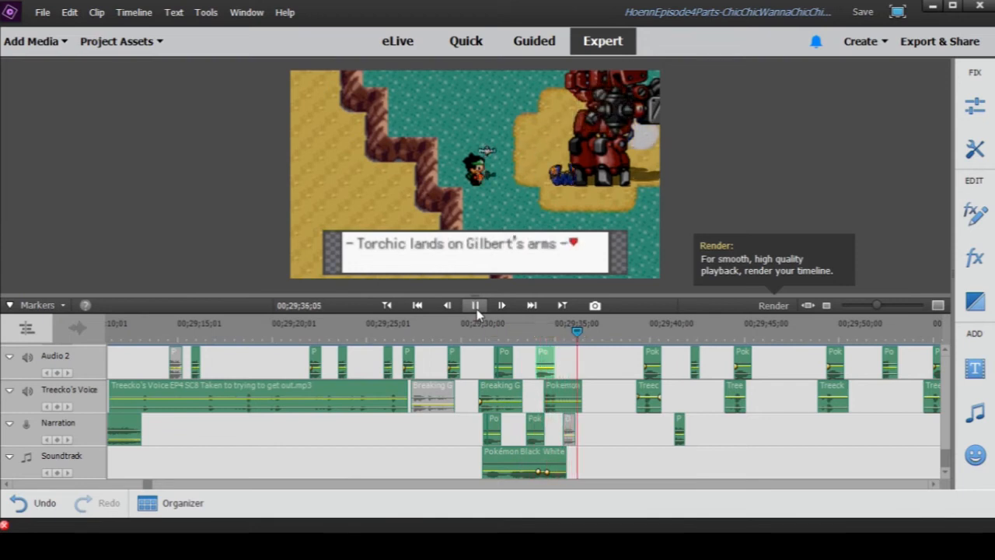
click(476, 308)
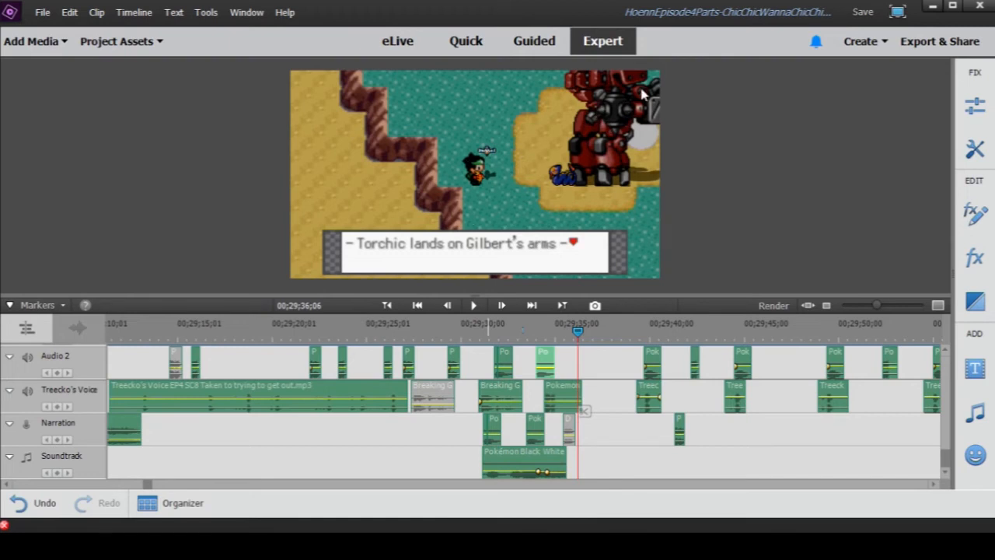
- Play the scene from 00;29;36;21 into Gilbert's Torchic line, pausing at 00;29;40;15
drag(580, 331, 589, 333)
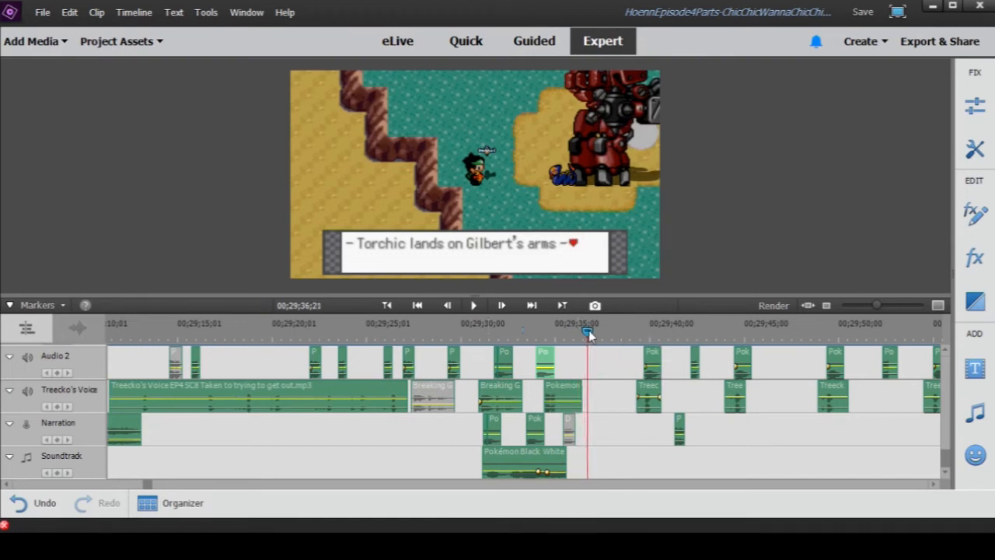
click(475, 305)
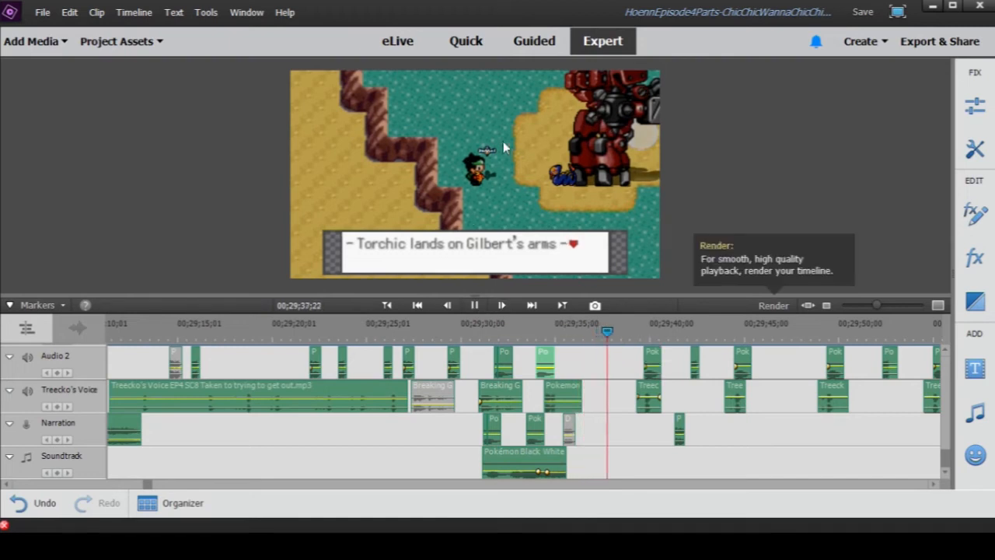
click(476, 310)
- Move to 00;29;39;07 at the start of the Treecko's Voice clip and play to Torchic's reply at 00;29;42;15
drag(876, 312, 889, 309)
scroll(598, 405, up, 1)
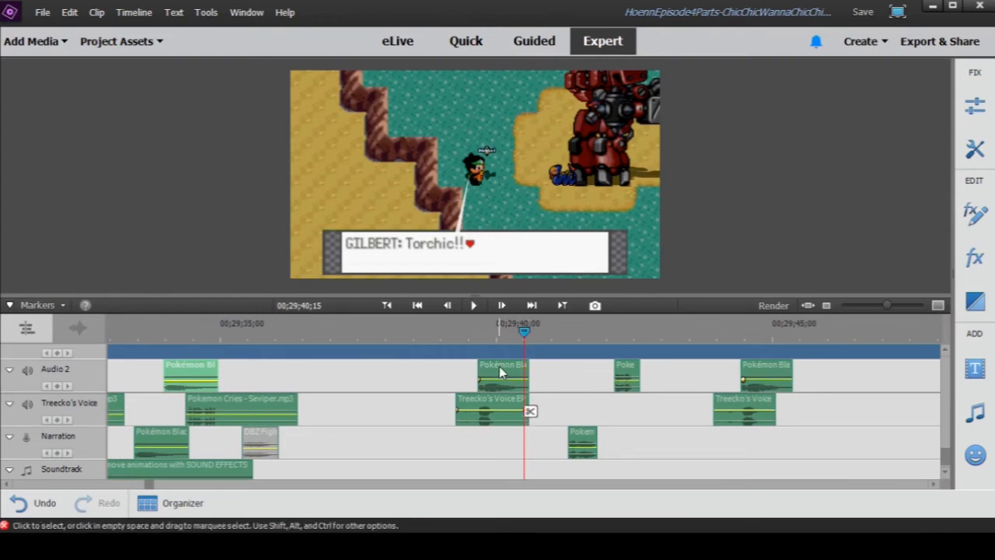
click(453, 330)
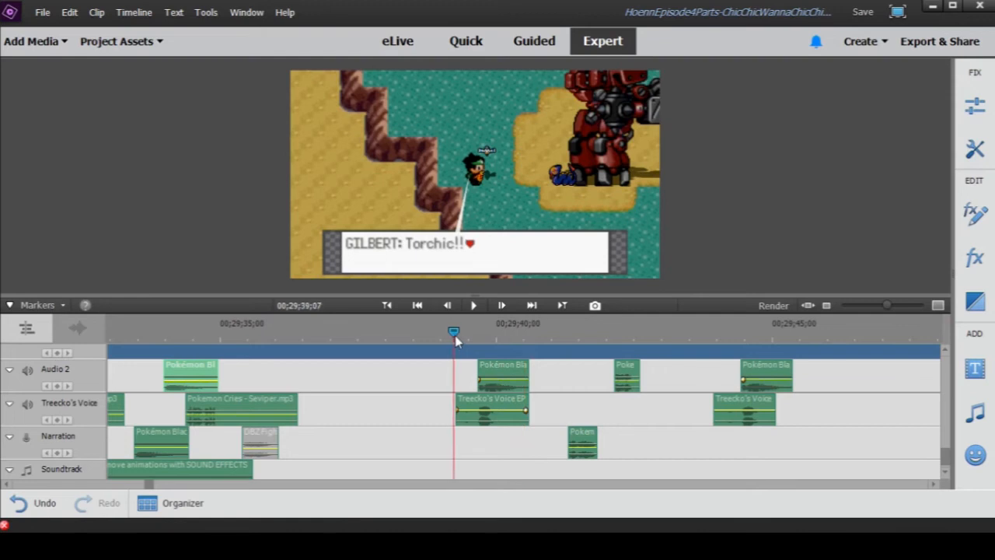
drag(887, 306, 879, 311)
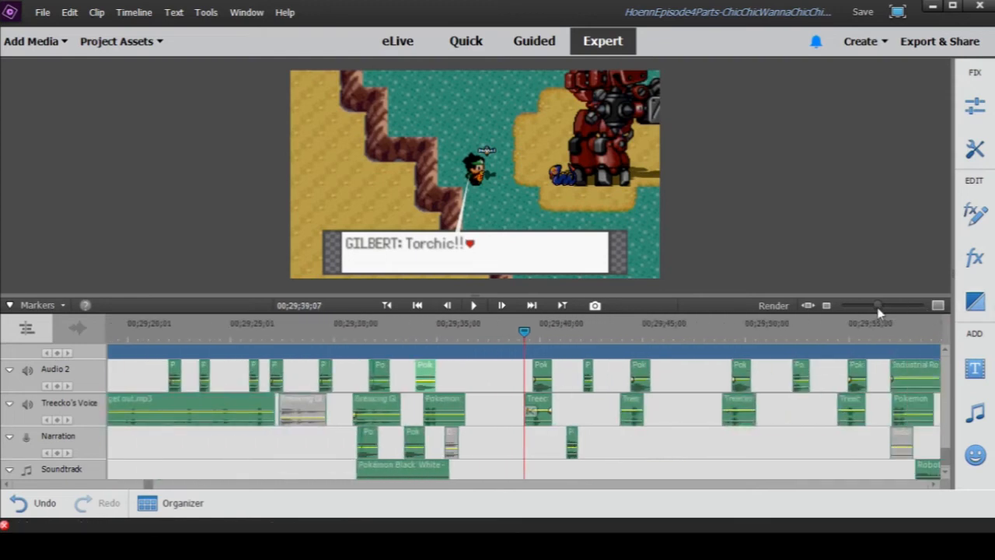
drag(880, 312, 872, 313)
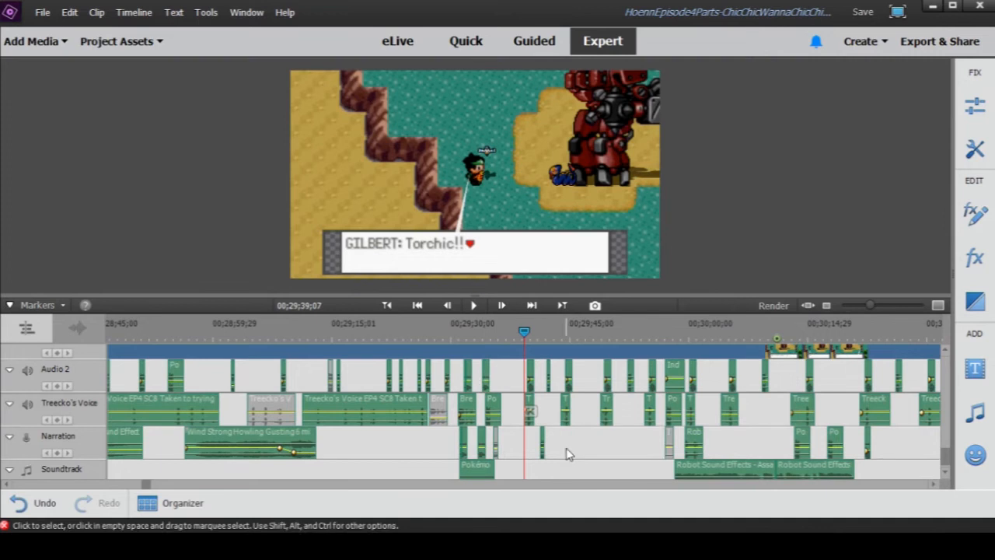
click(475, 307)
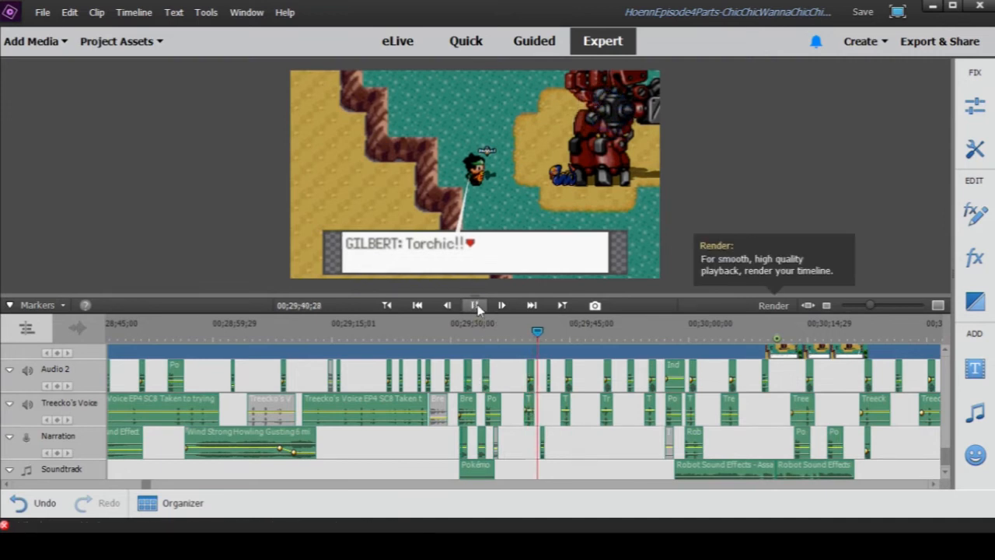
click(475, 307)
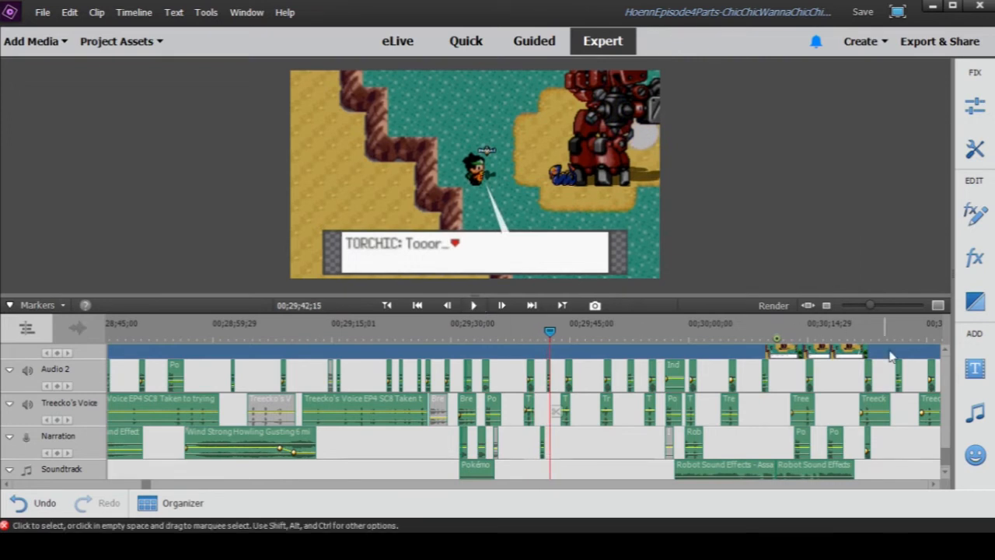
- Save the project and replay Gilbert's Torchic line from 00;29;39;19 to 00;29;40;24
drag(872, 305, 882, 306)
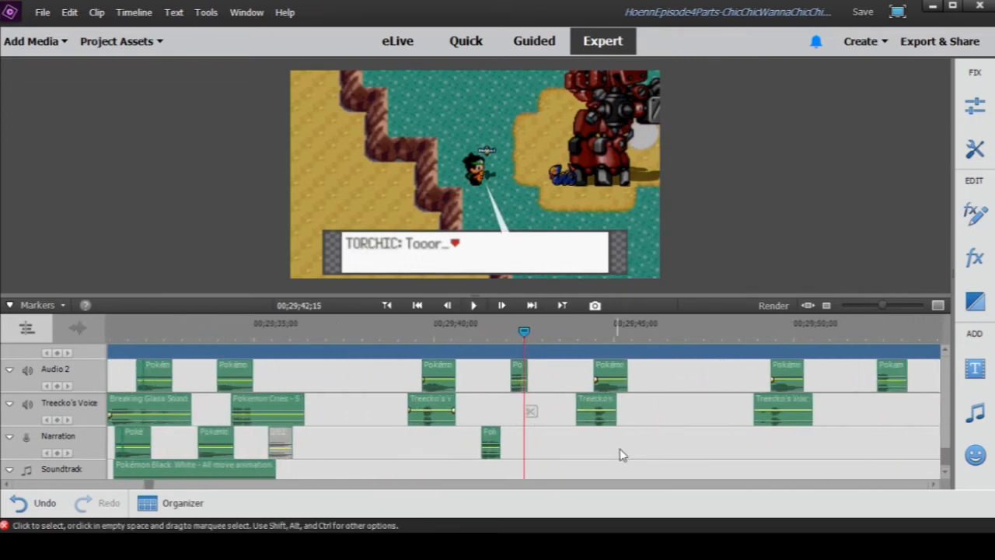
key(ctrl+s)
drag(396, 334, 421, 338)
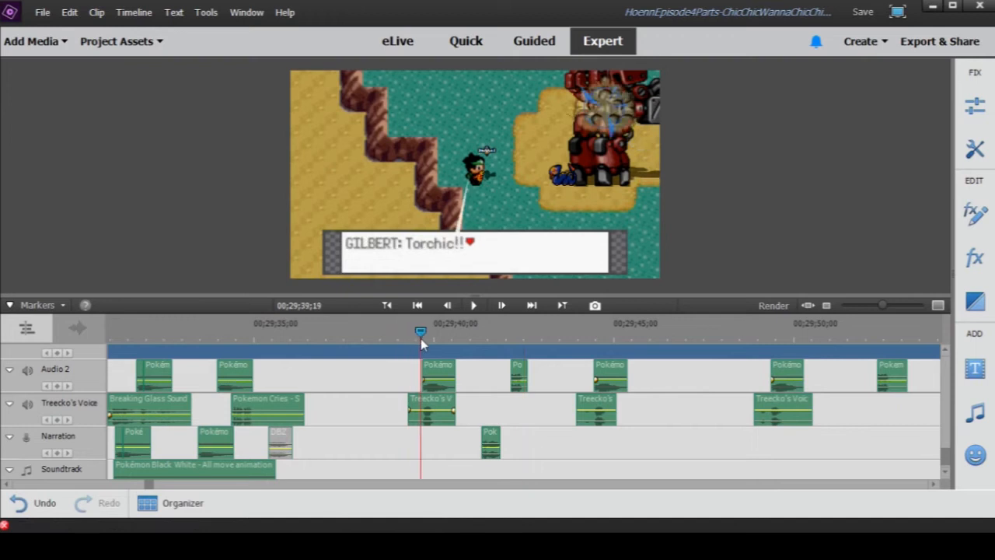
click(474, 306)
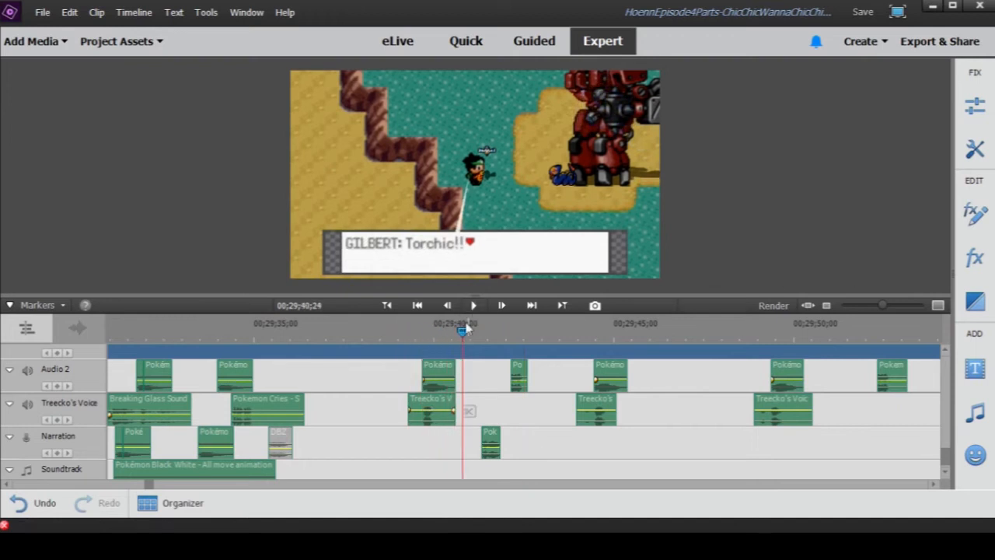
- Check the effect clips on Audio 3 and Audio 2, and replay the explosion and voice line from 00;29;39;16 to 00;29;42;04
scroll(435, 423, up, 2)
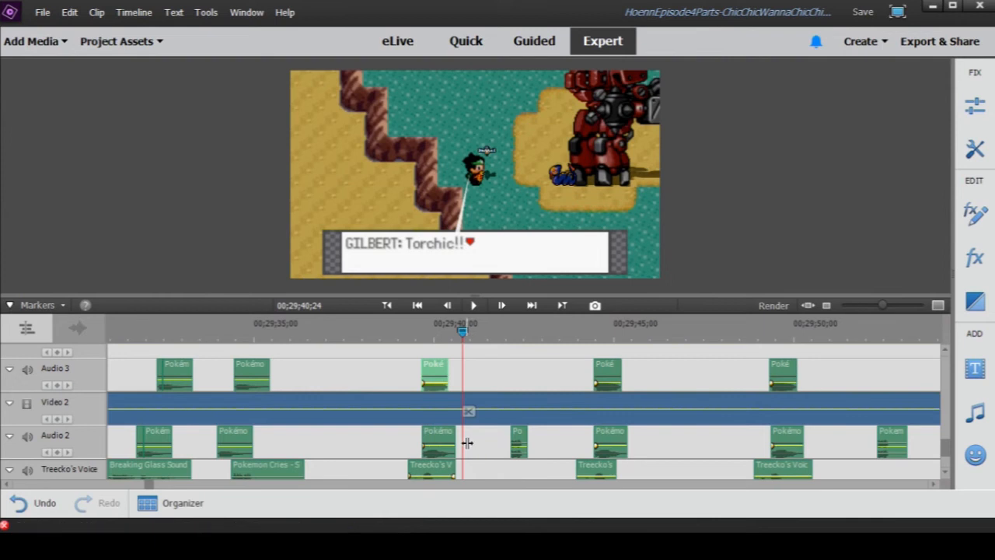
scroll(467, 443, down, 1)
drag(432, 326, 416, 333)
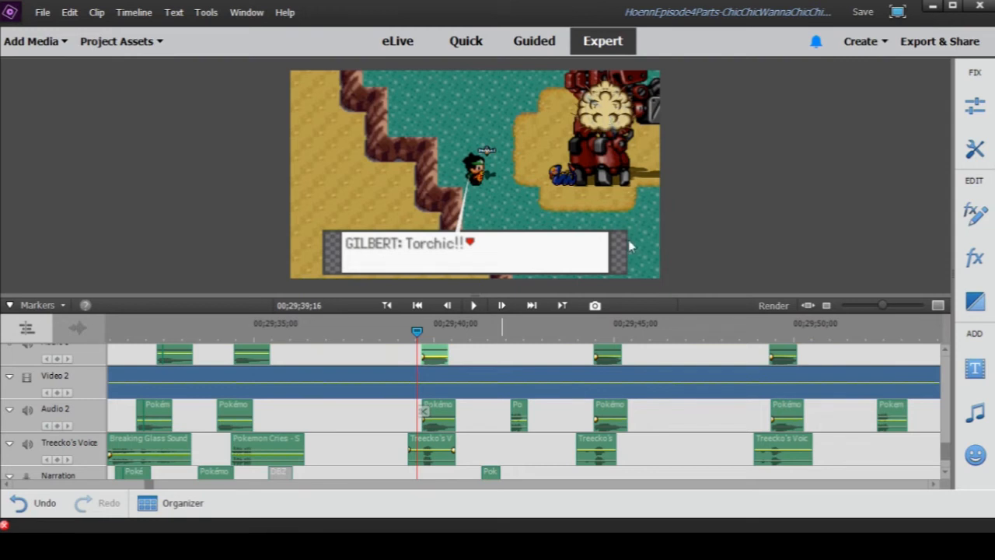
click(474, 306)
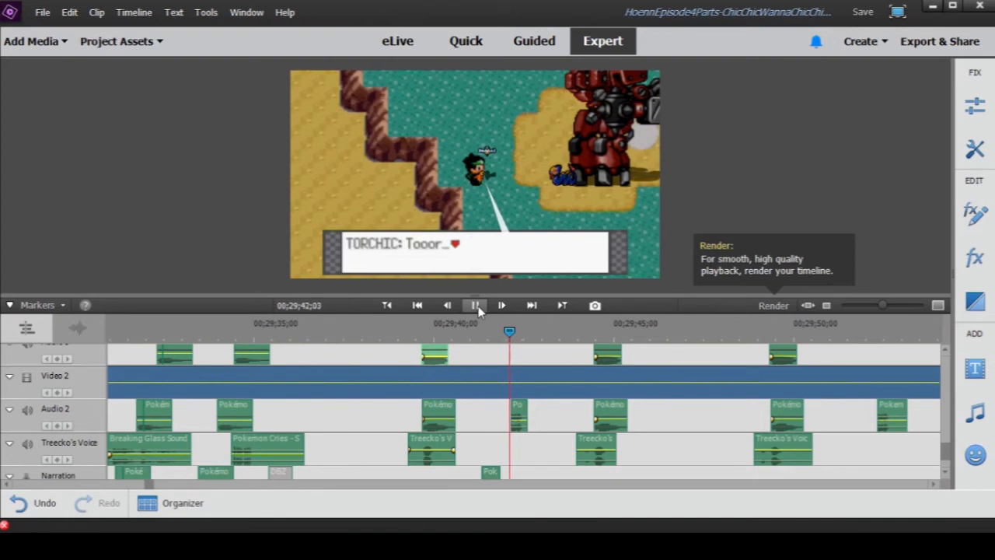
click(476, 307)
- Move to the short Narration clip at 00;29;41;10 and play Torchic's reply to 00;29;42;26
click(482, 327)
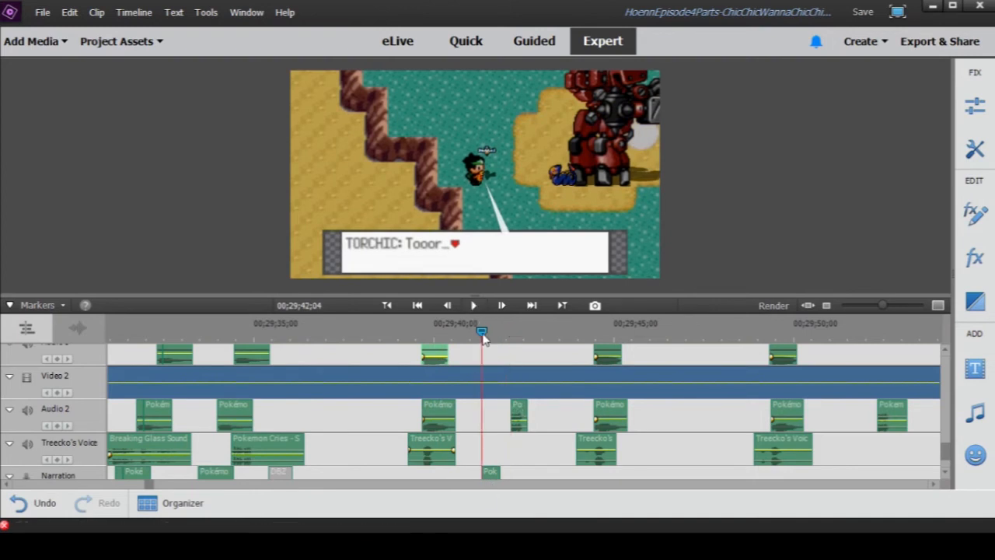
scroll(497, 466, down, 2)
mouse_move(884, 305)
mouse_down()
mouse_move(908, 313)
mouse_move(885, 311)
mouse_up()
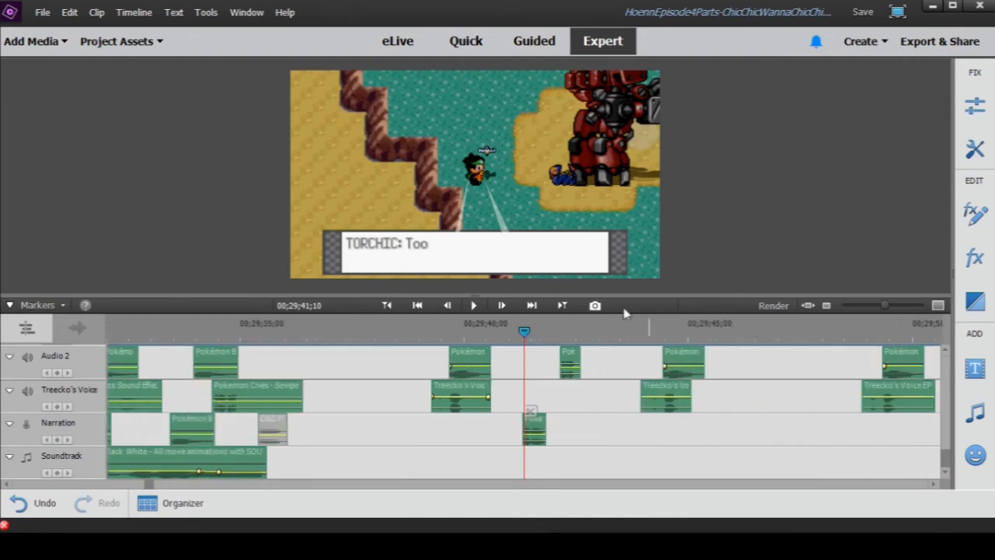
click(475, 306)
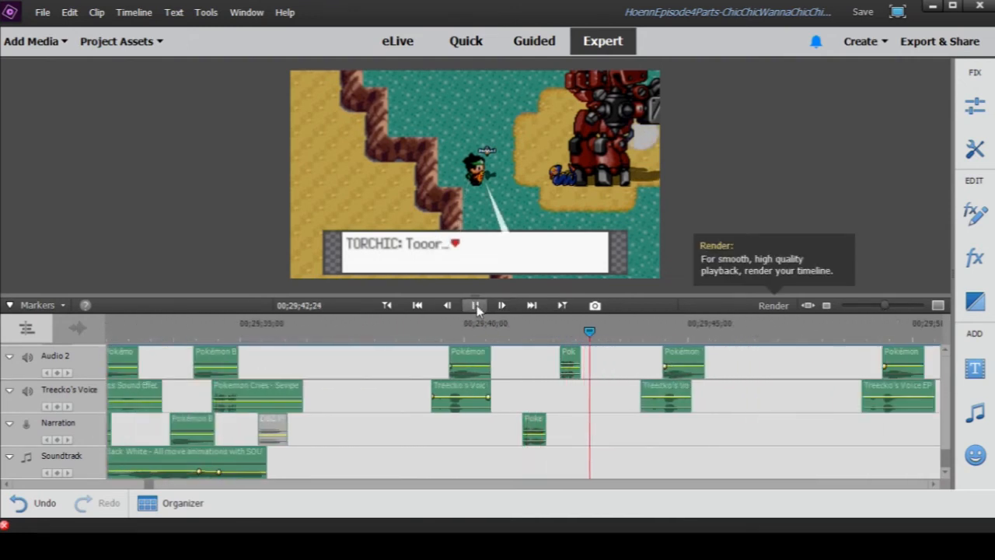
click(476, 305)
- Open the short Audio 2 clip under Torchic's reply to view its waveform, and close the preview window
double_click(570, 355)
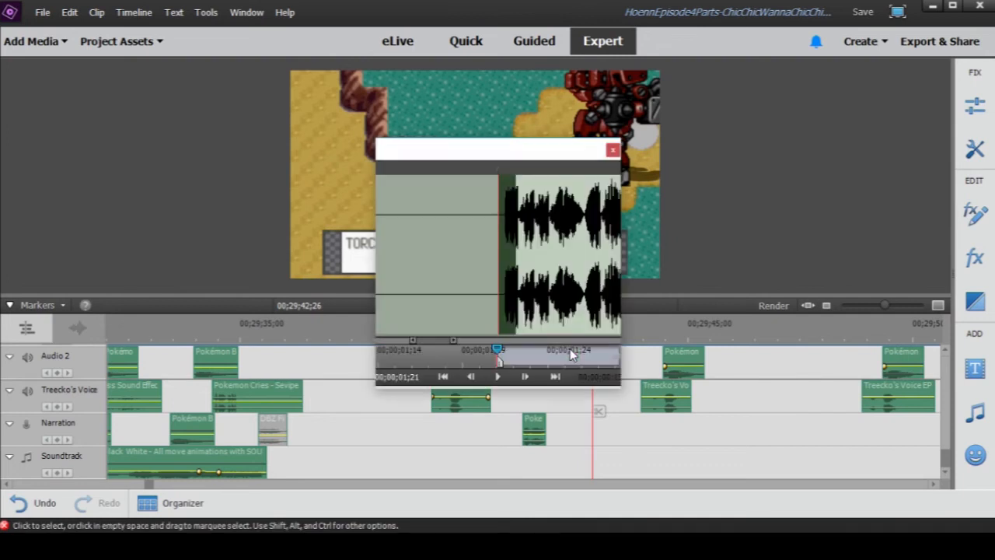
click(613, 150)
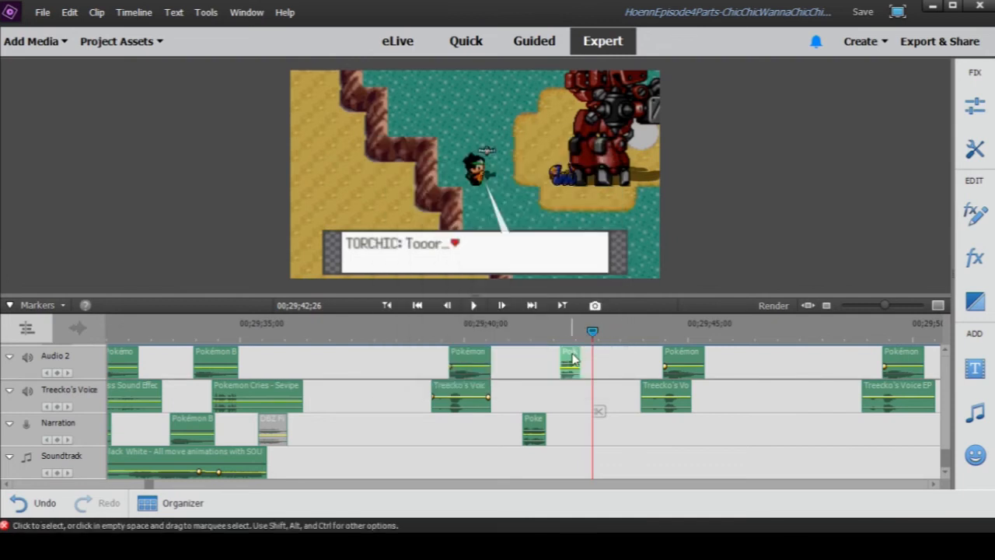
scroll(595, 353, up, 1)
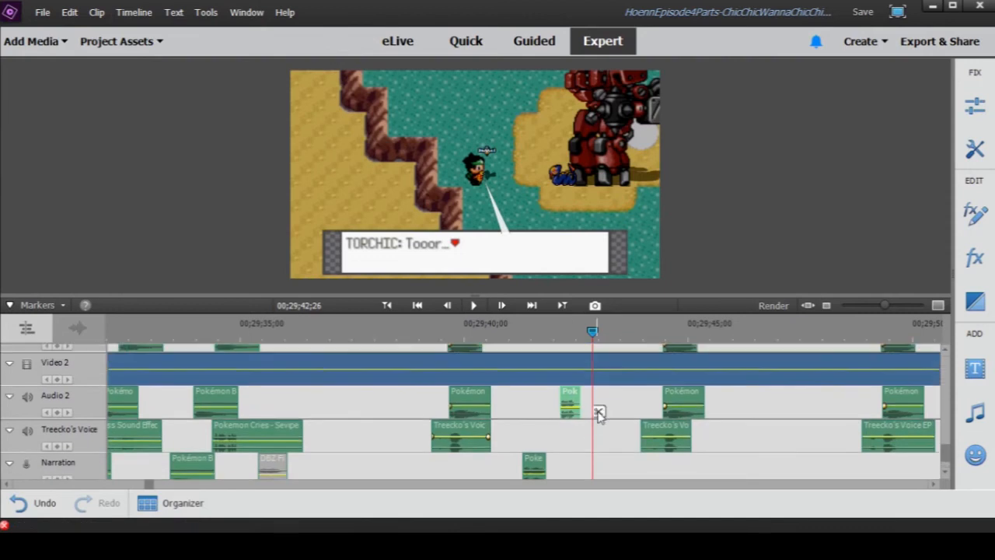
- Move the playhead to 00;29;43;15, just before the next Treecko's Voice clip
click(634, 469)
drag(596, 333, 623, 335)
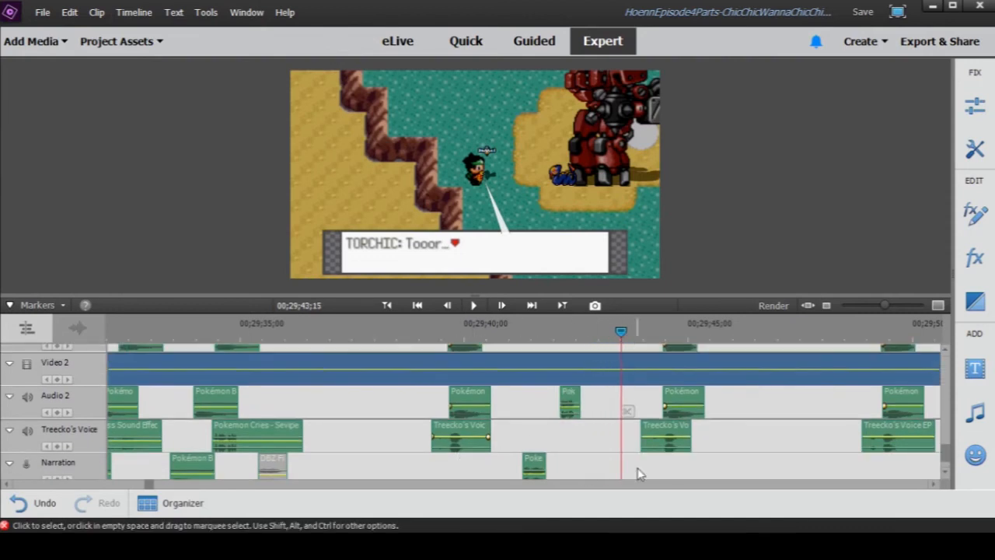
drag(886, 306, 873, 307)
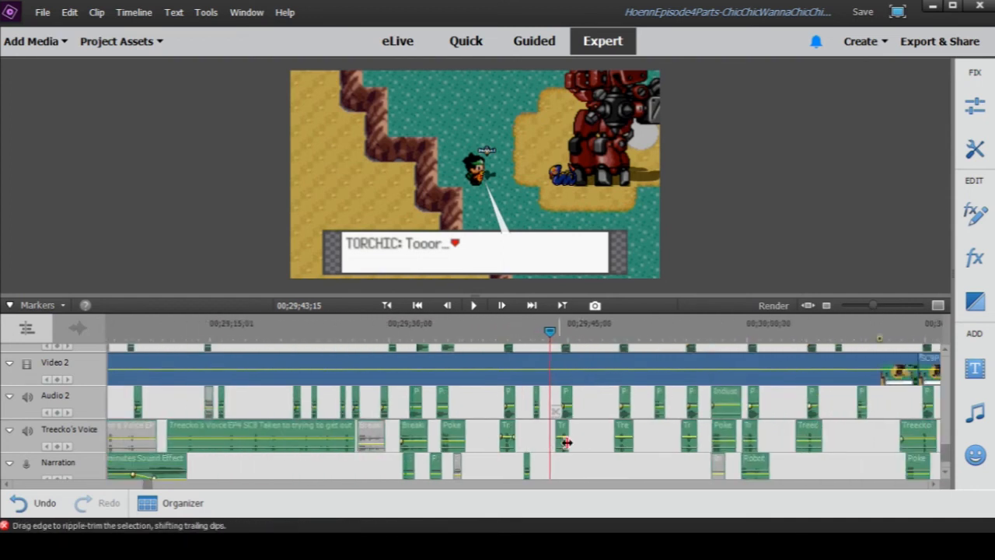
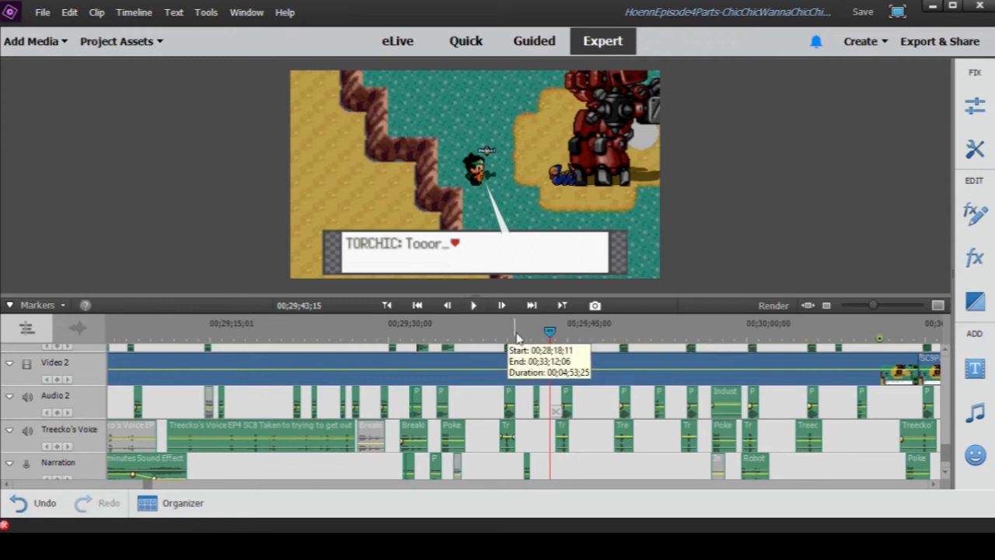
- Play the dialogue scene from 00;29;43;15 through to 00;30;08;01, pausing at 00;29;44;03 on the way
click(476, 305)
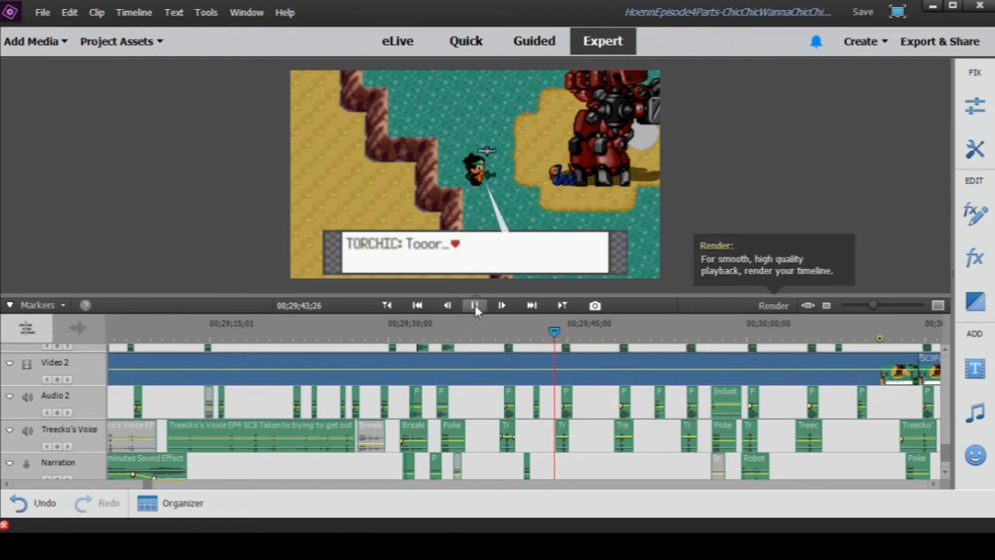
click(475, 306)
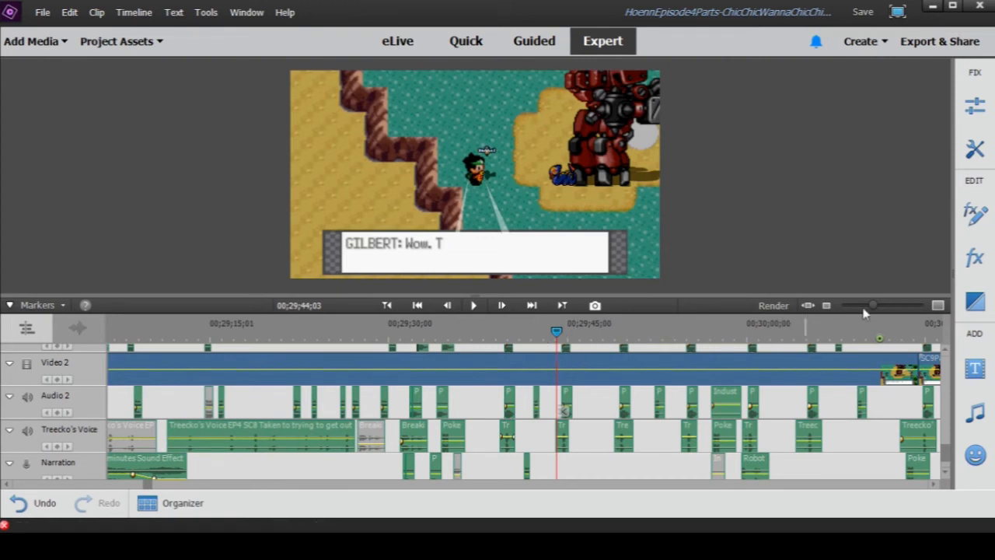
drag(874, 311, 869, 311)
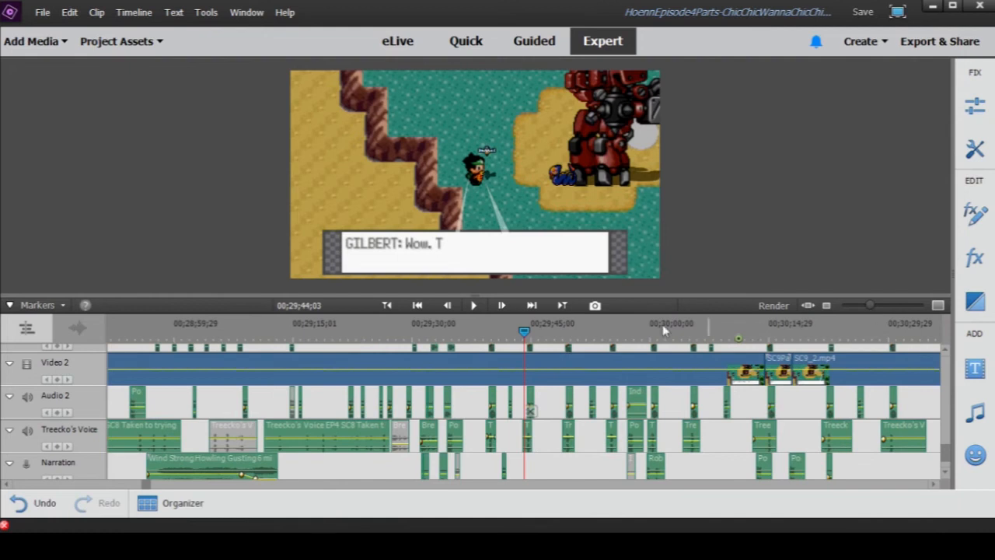
click(473, 306)
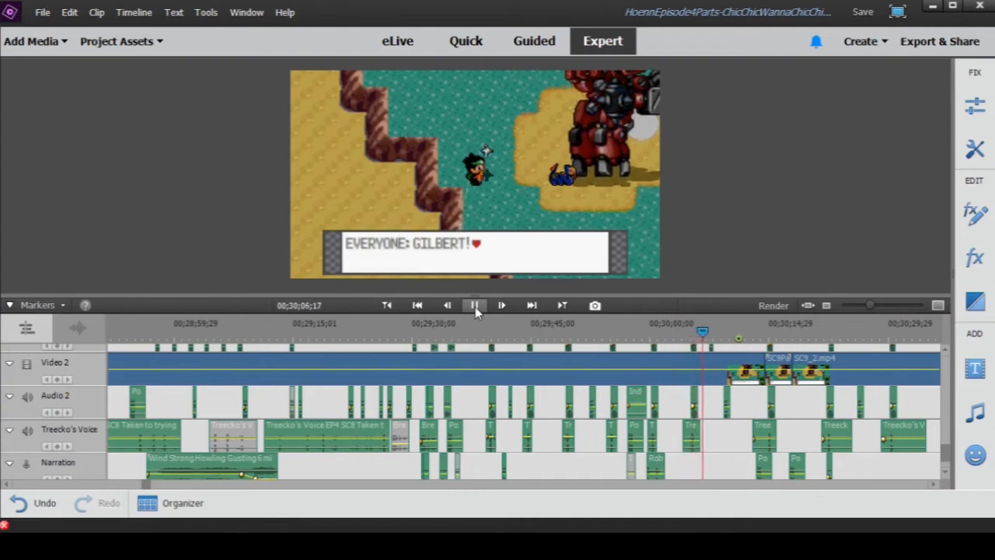
click(475, 306)
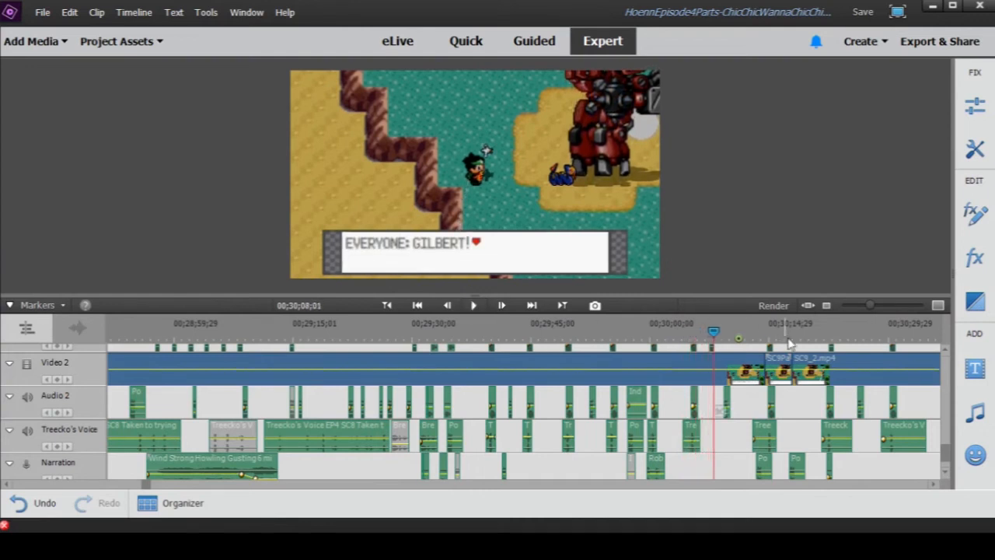
- Go to 00;29;59;28, preview the Industrial Robot Mechanism Sound Effects clip on Audio 2, and close its preview window
scroll(745, 418, down, 1)
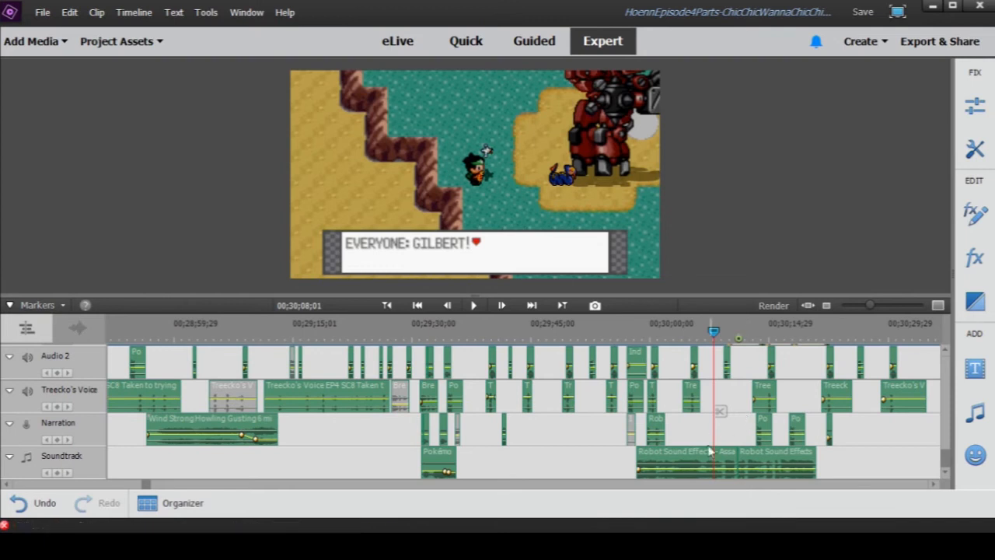
click(645, 326)
drag(870, 305, 890, 308)
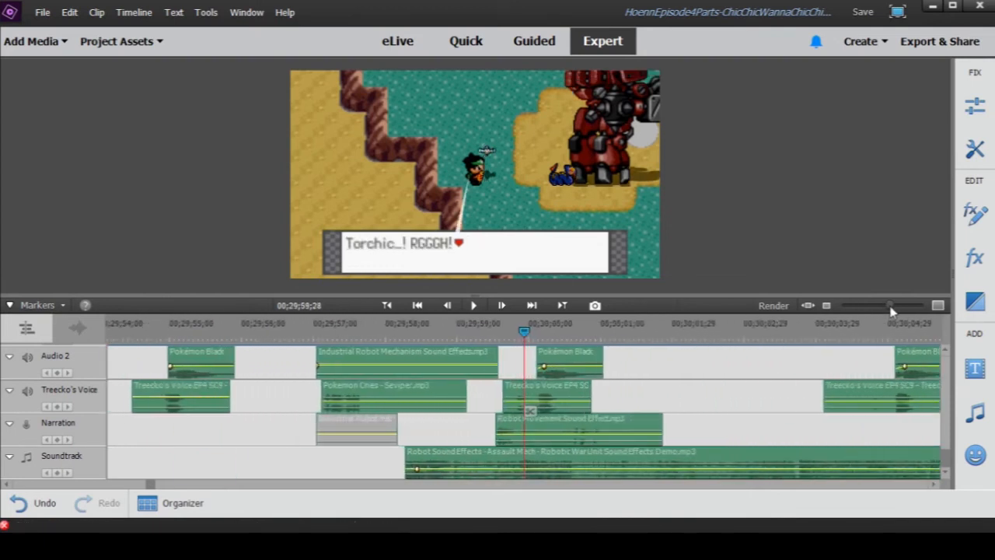
double_click(337, 355)
click(498, 377)
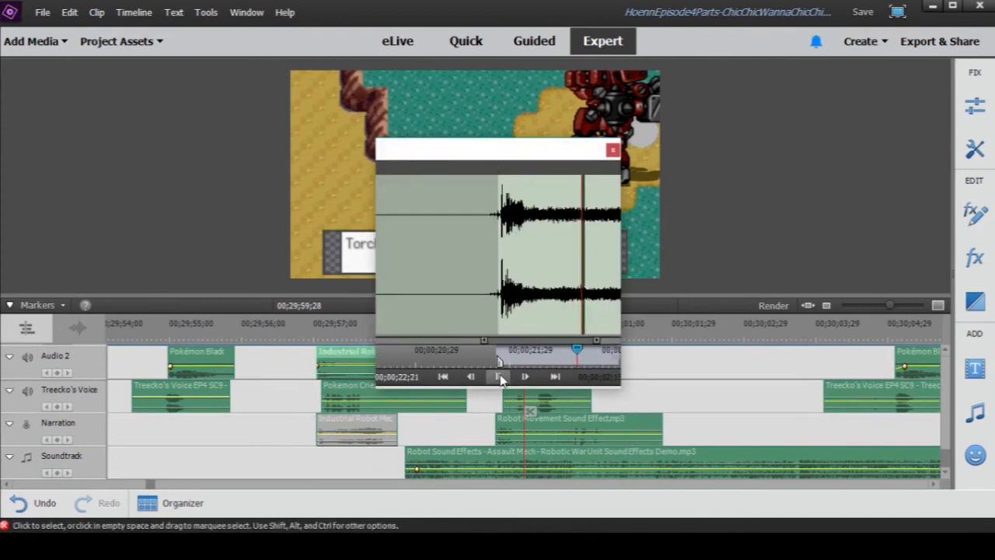
click(612, 151)
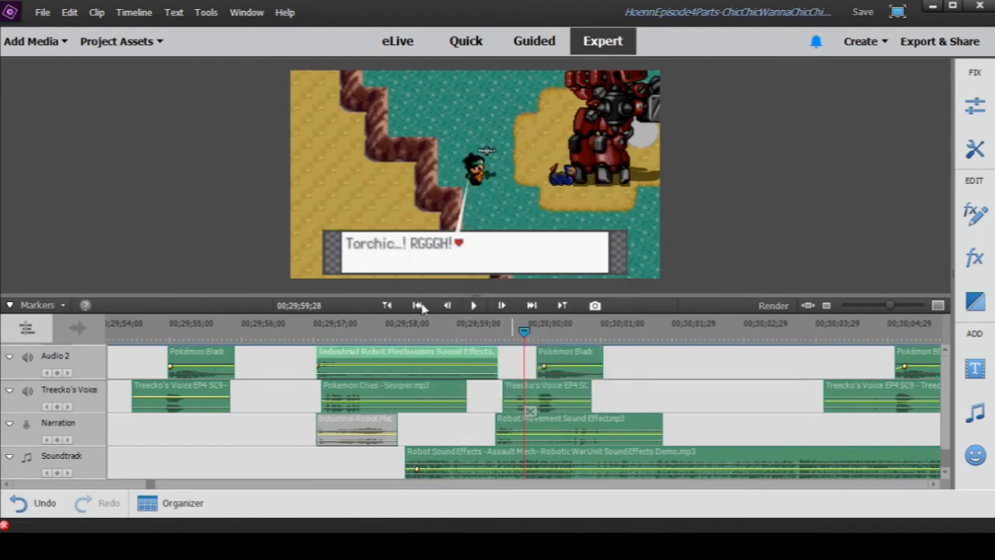
- Move the playhead to the Industrial Robot Mechanism clip's start at 00;29;57;01 and listen to that clip again in its own preview
click(318, 331)
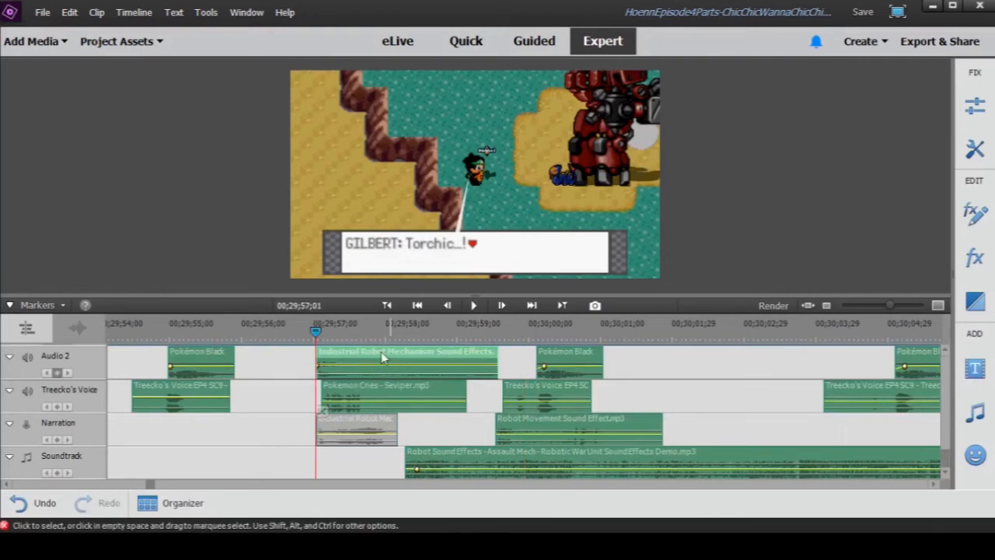
double_click(339, 354)
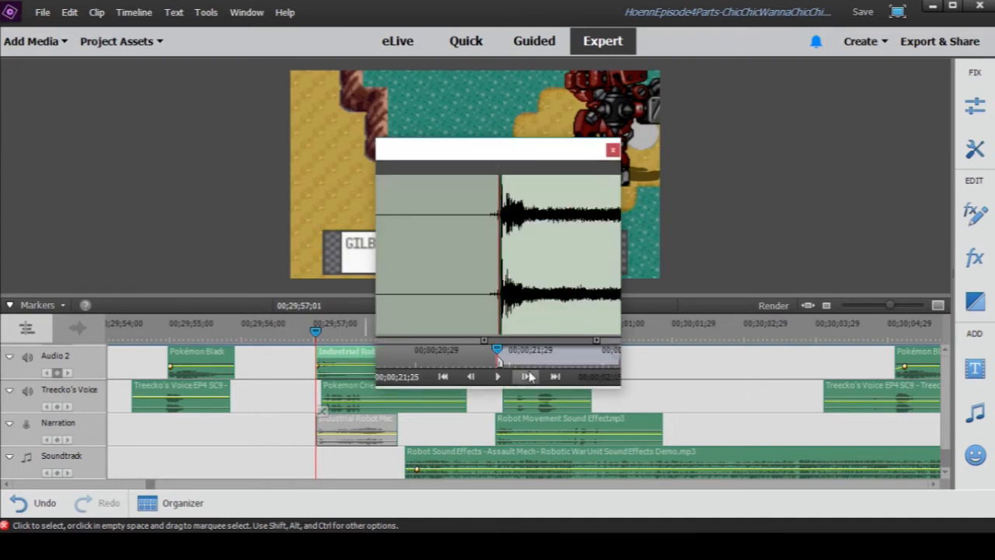
click(498, 377)
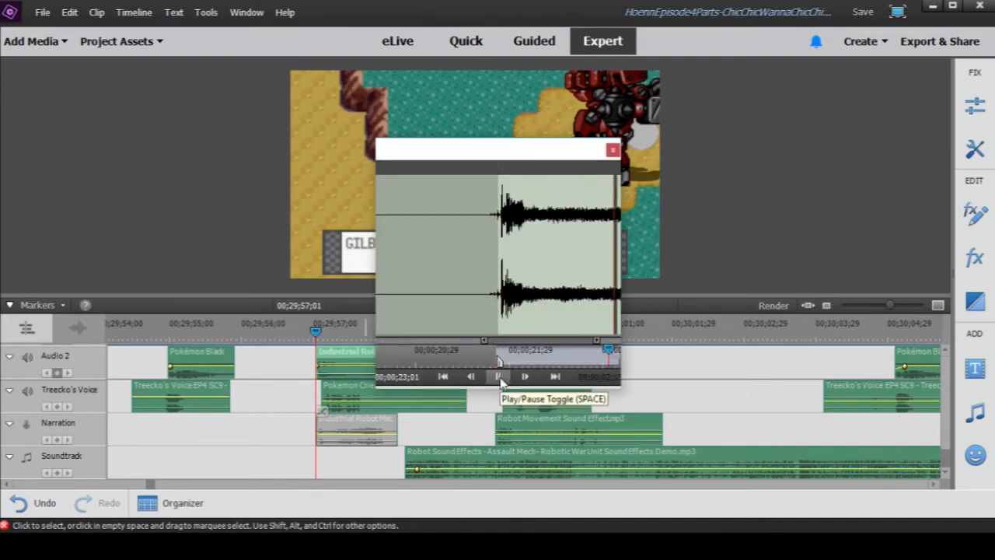
click(614, 150)
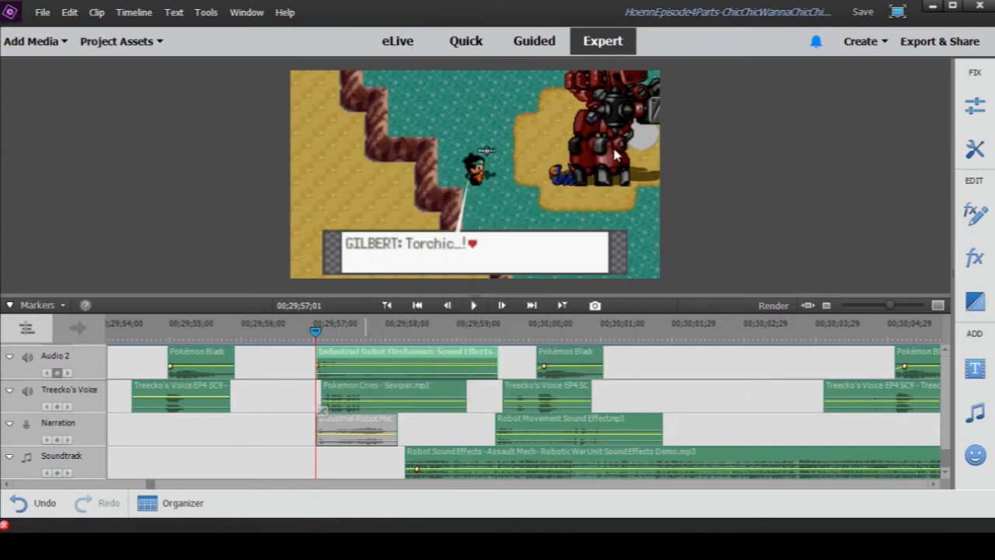
- Preview the Robot Sound Effects - Assault Mech clip on the Soundtrack from 00;00;52;07 and close the preview
double_click(428, 452)
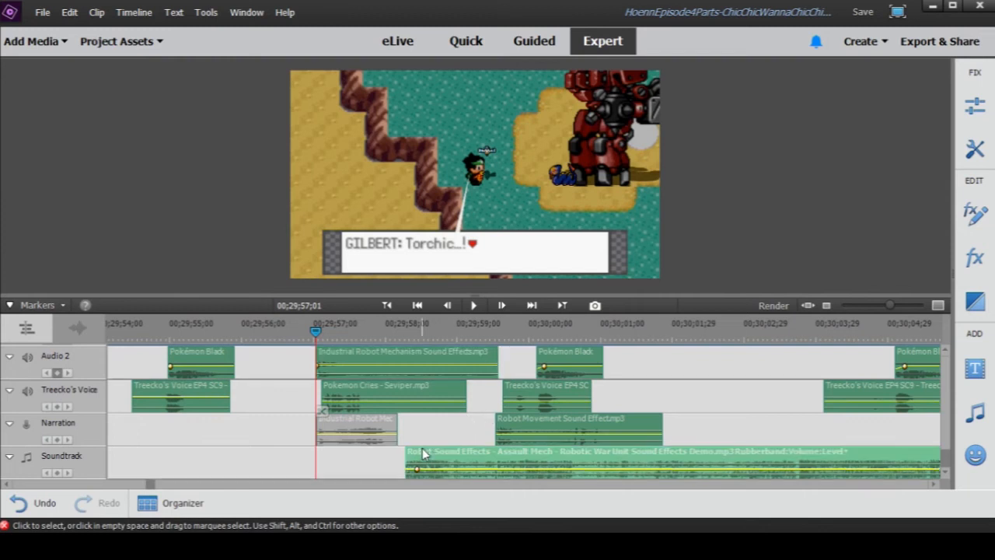
click(528, 358)
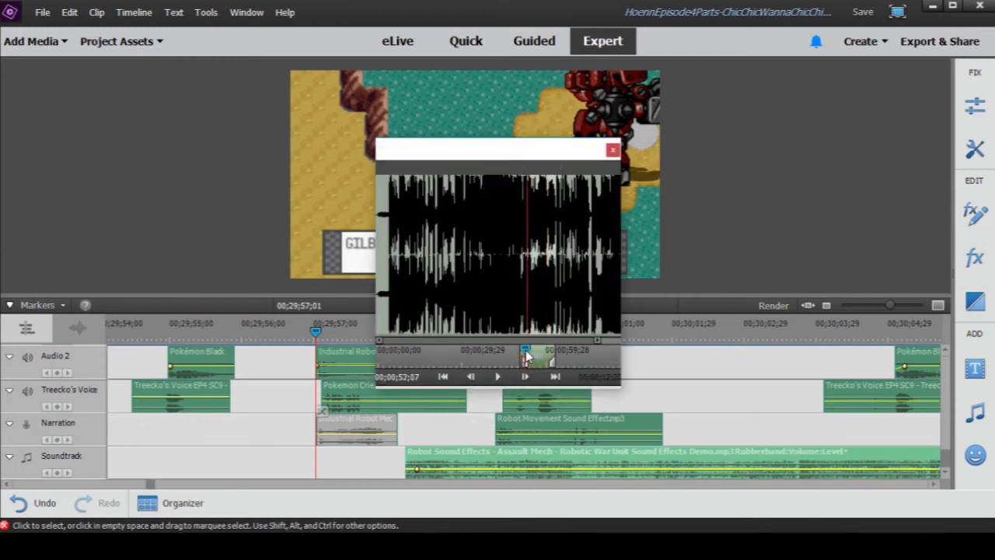
click(498, 379)
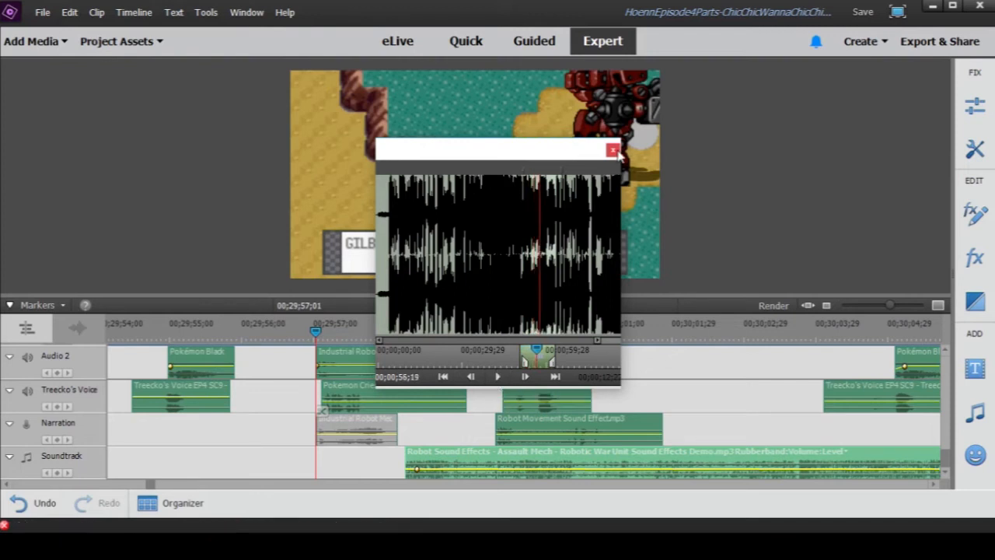
click(614, 150)
- Preview the Robot Movement Sound Effect clip on the Narration track and close the preview
double_click(522, 424)
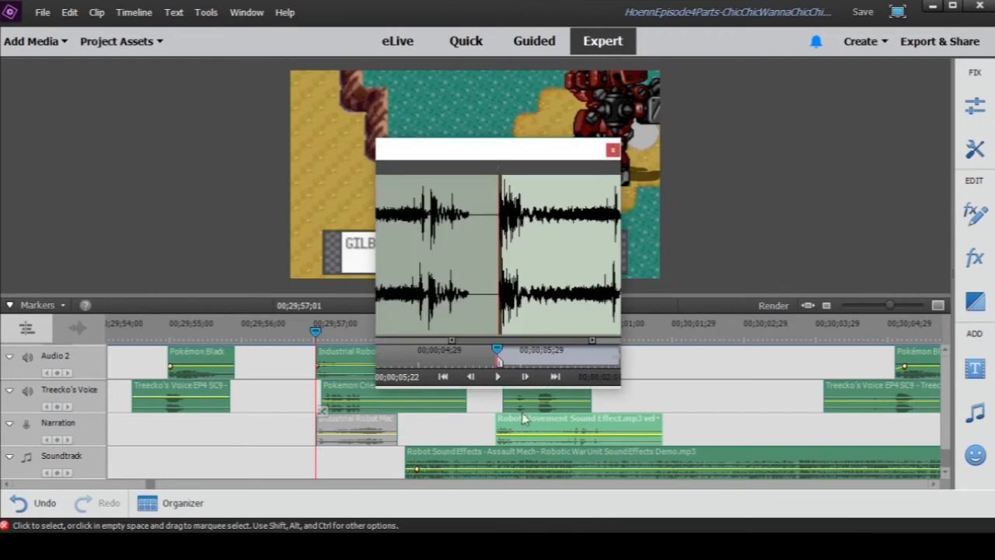
click(498, 378)
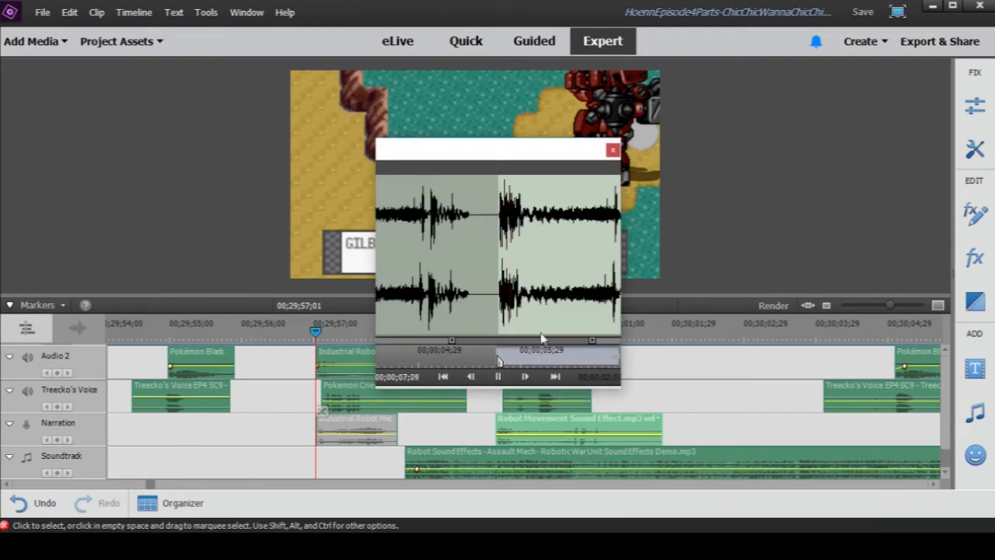
click(613, 150)
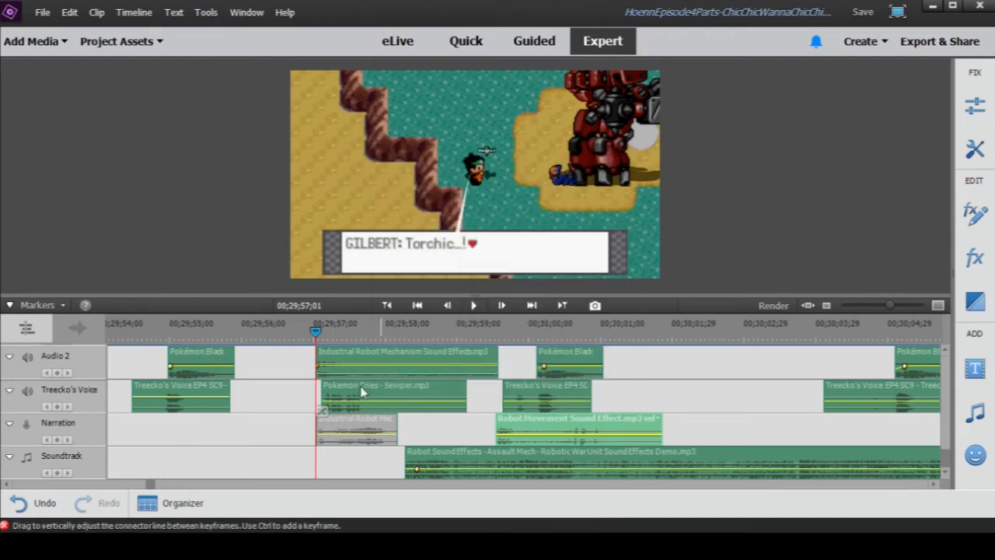
- Play the layered robot effects from 00;29;57;01, and replay the Robot Movement clip's section up to 00;30;01;09
click(474, 305)
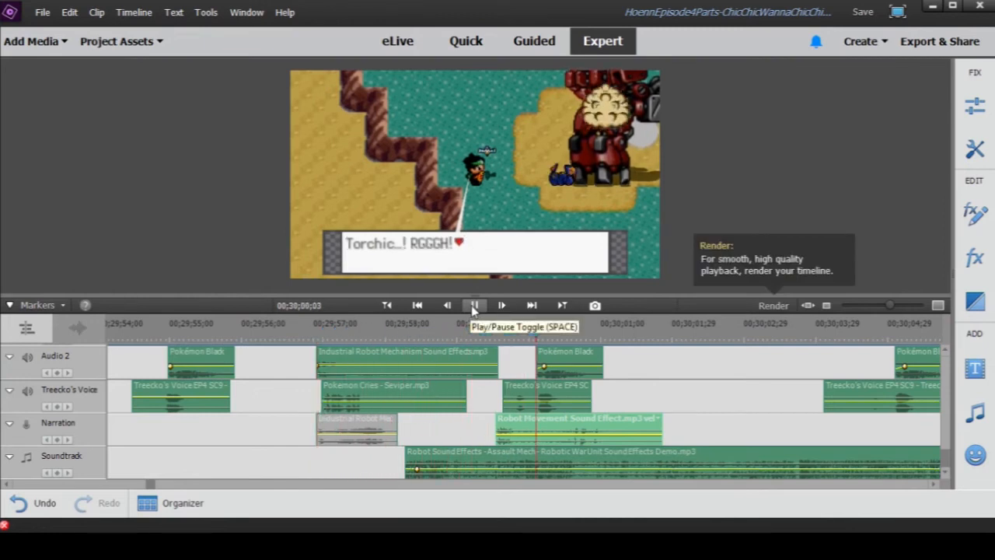
click(474, 305)
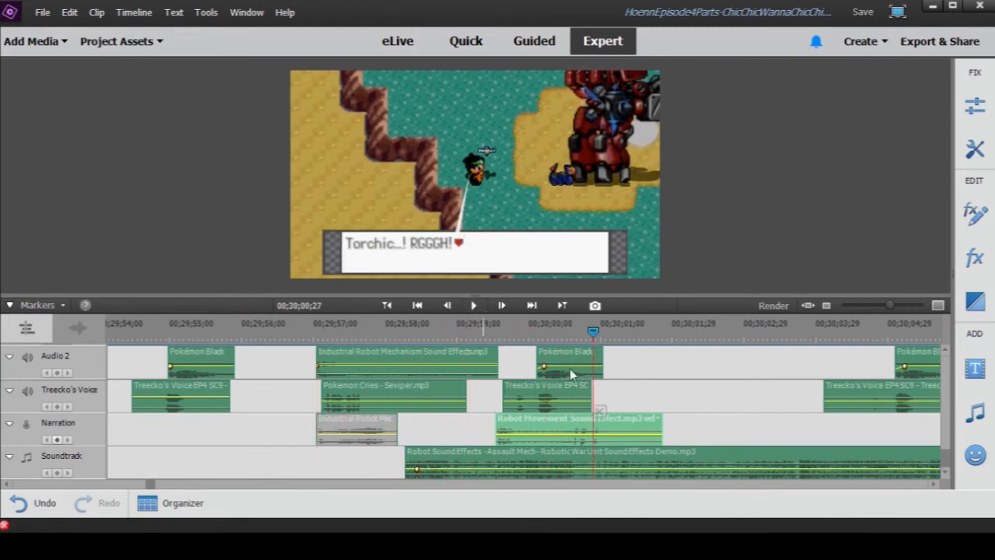
click(501, 327)
click(479, 309)
click(478, 308)
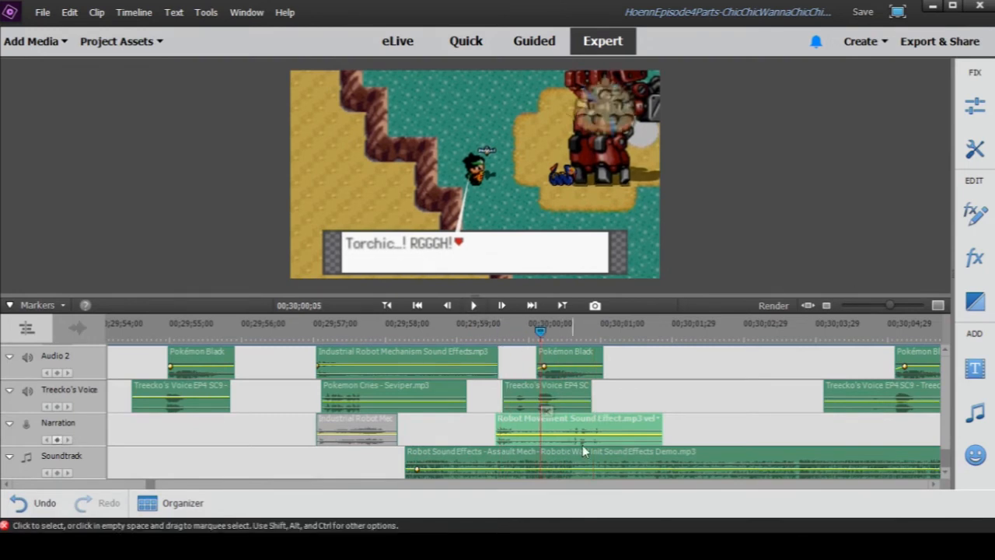
click(475, 308)
click(476, 308)
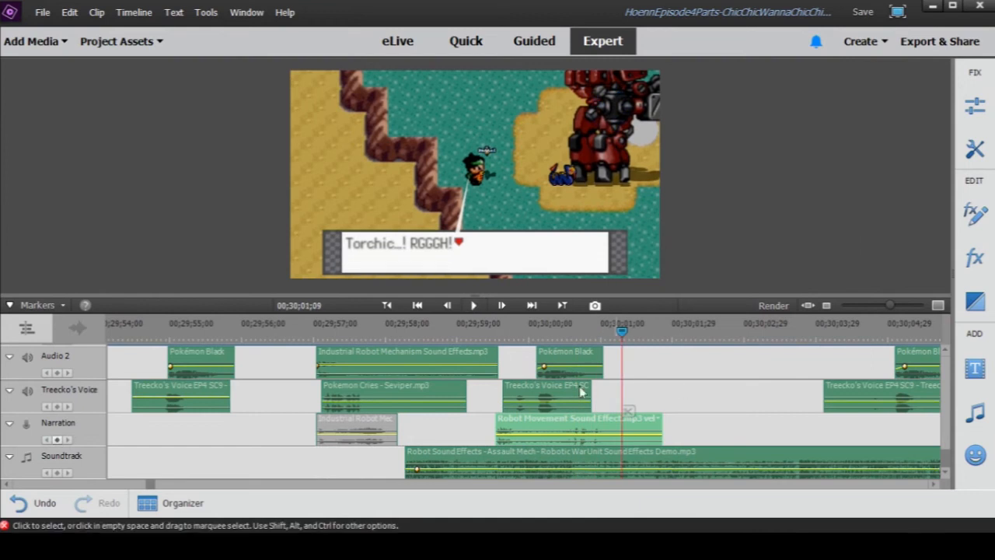
- Play the "Treecko!" line from 00;30;01;09 to 00;30;03;02
drag(890, 306, 878, 310)
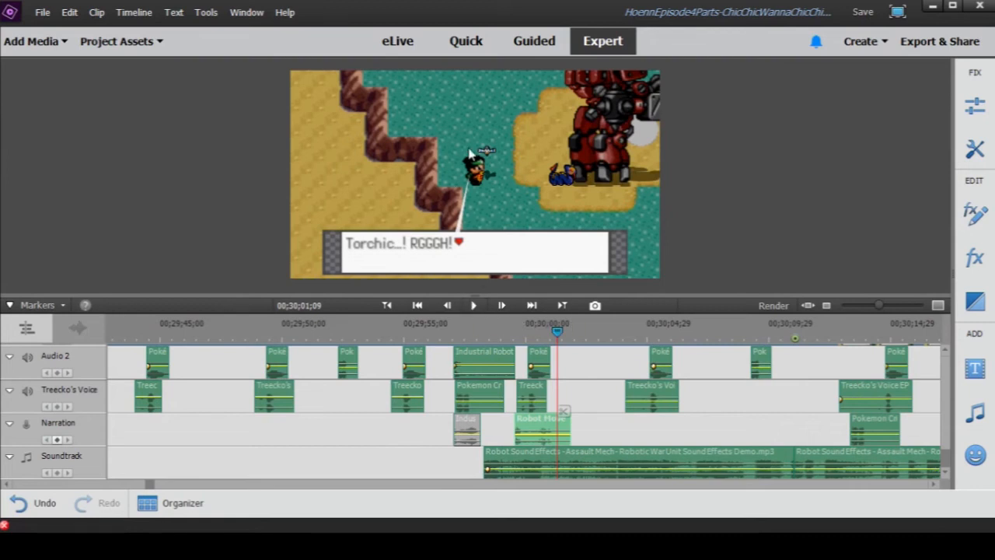
click(475, 307)
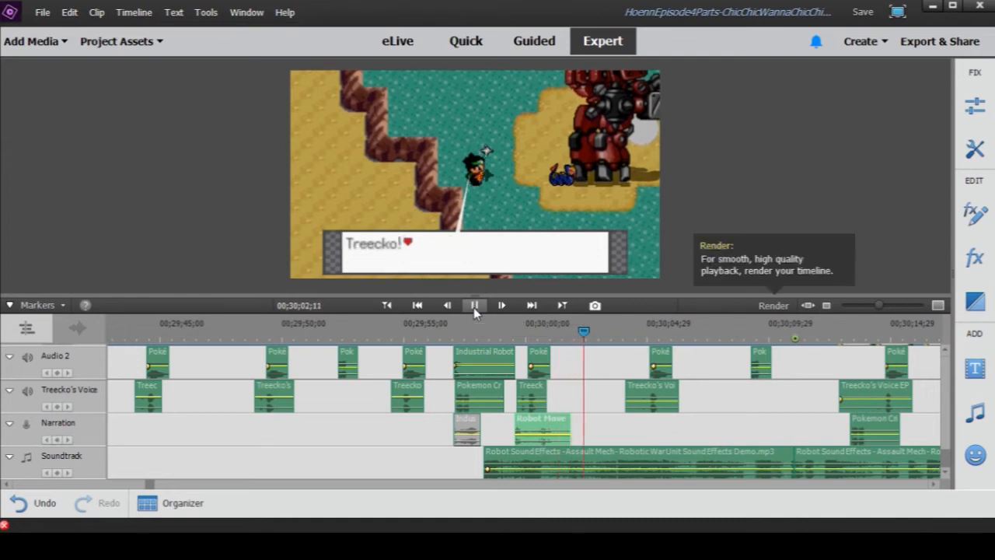
click(474, 306)
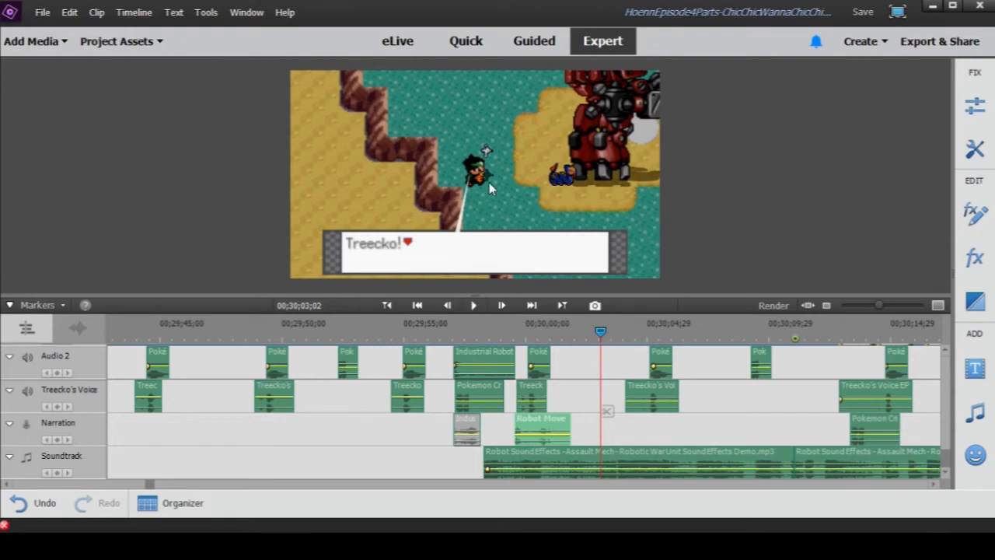
- Play on to 00;30;16;18 while checking the clips on Audio 2, Audio 3 and the ocean waves ambience on Audio 4
click(474, 305)
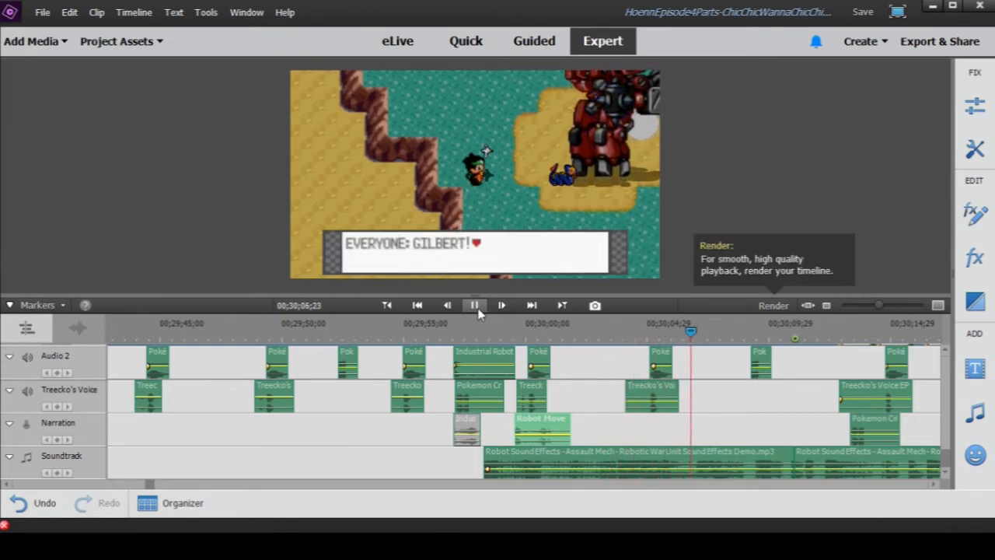
scroll(787, 412, up, 1)
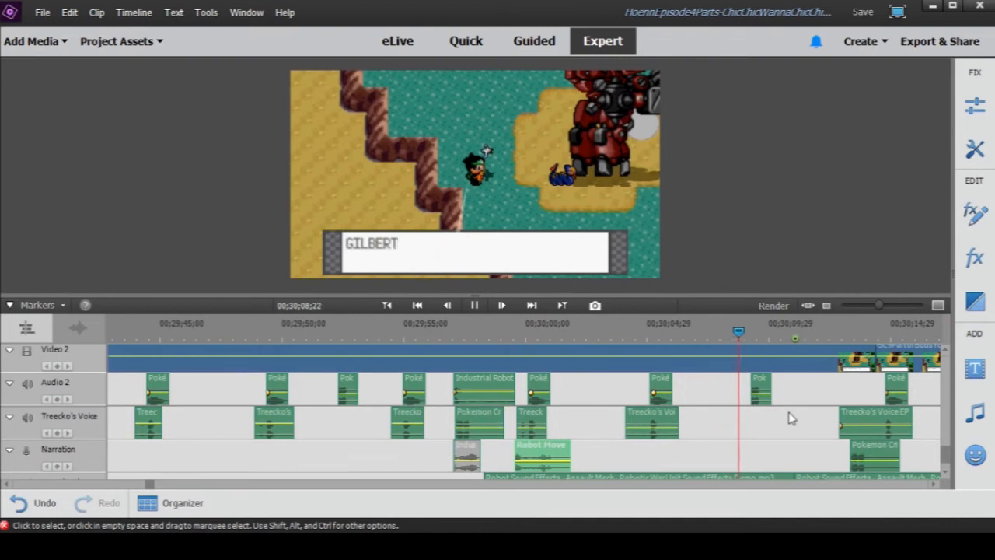
scroll(788, 408, up, 3)
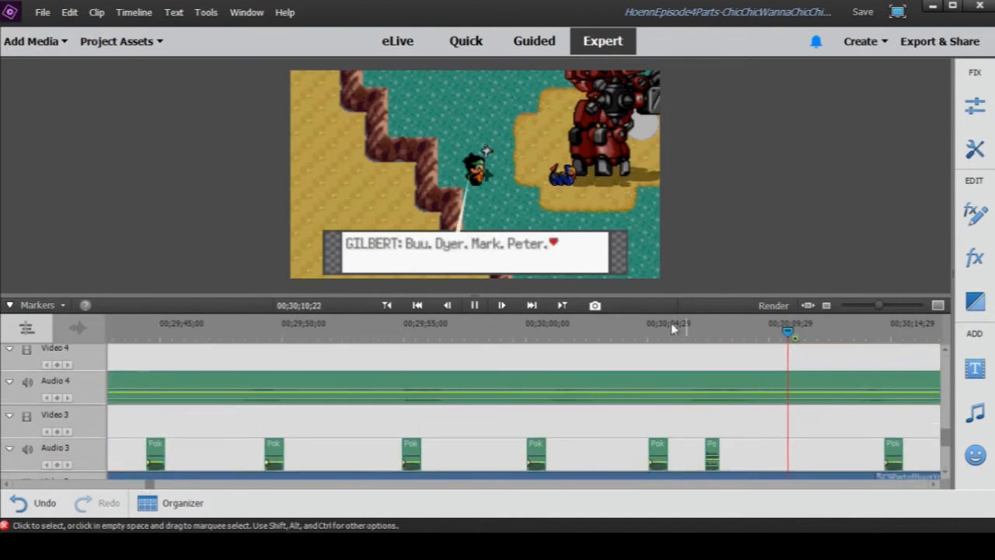
drag(879, 305, 864, 307)
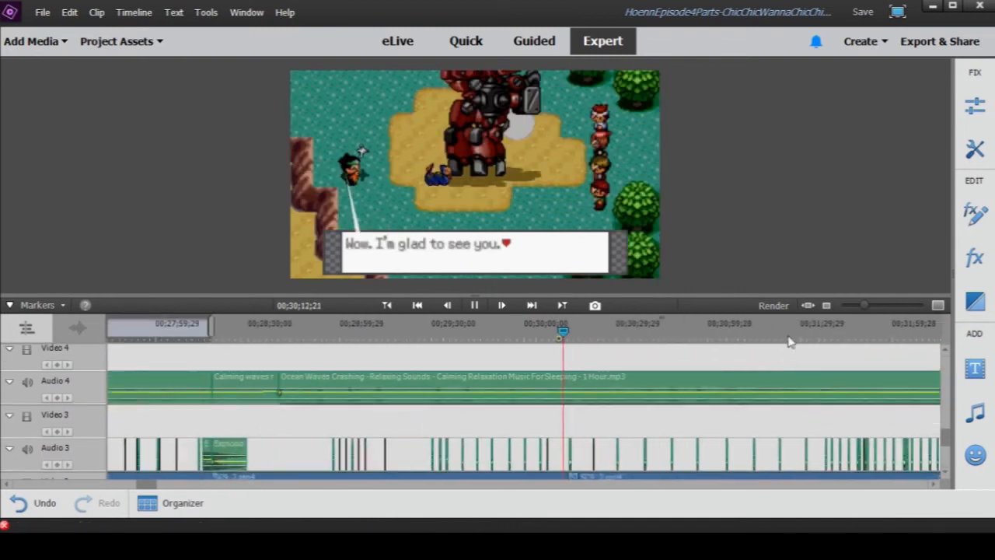
scroll(585, 436, up, 7)
scroll(585, 436, down, 5)
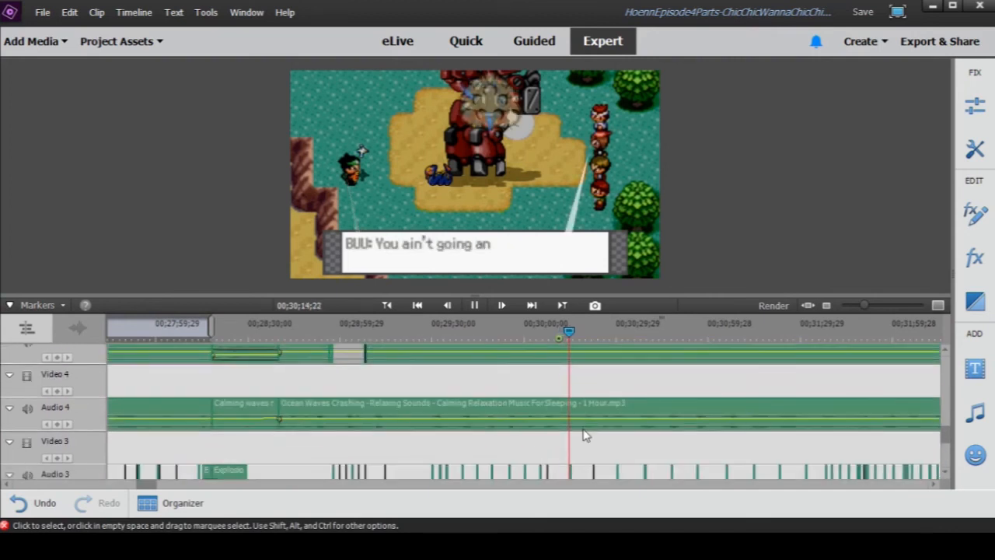
scroll(584, 435, down, 5)
click(474, 305)
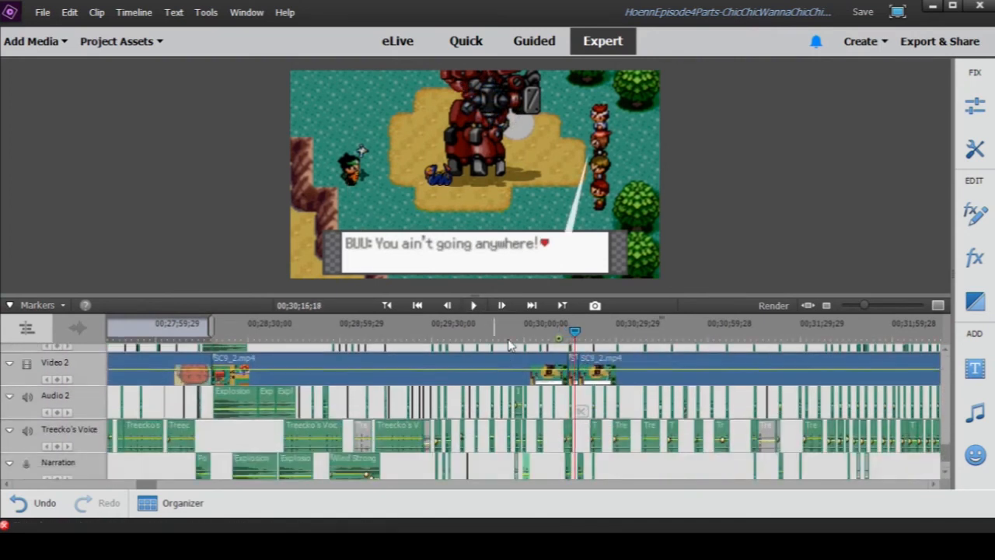
- Play the scene from 00;30;06;04 to 00;30;08;11 with the timeline enlarged to show the individual audio clips
click(545, 329)
click(865, 307)
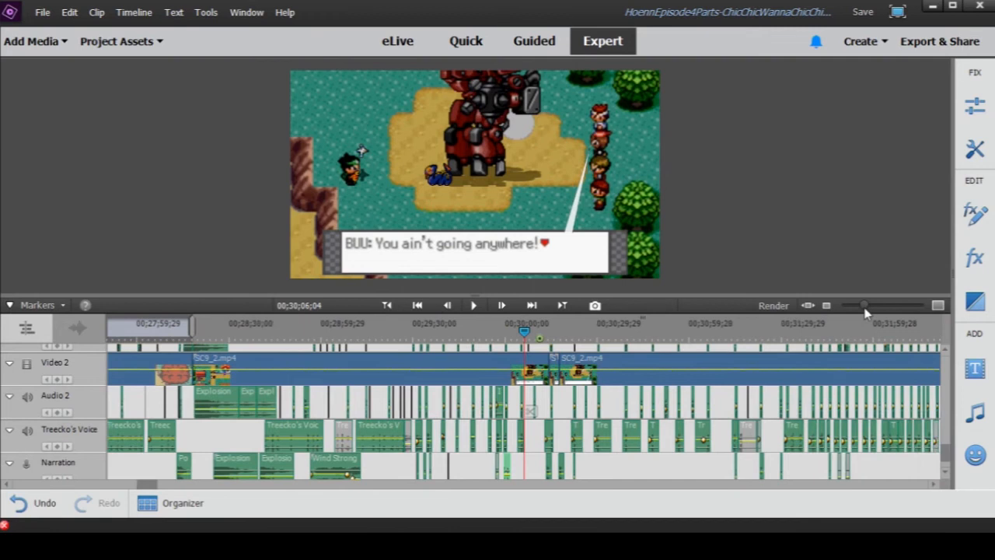
drag(866, 309, 877, 307)
scroll(614, 386, up, 2)
scroll(614, 386, down, 3)
scroll(545, 367, up, 3)
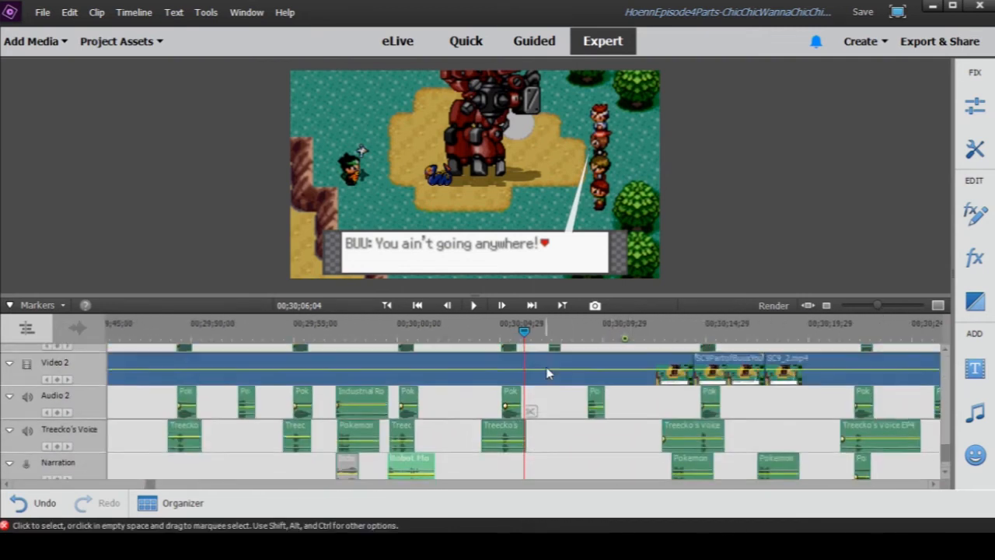
scroll(536, 389, down, 1)
drag(463, 328, 526, 337)
click(480, 309)
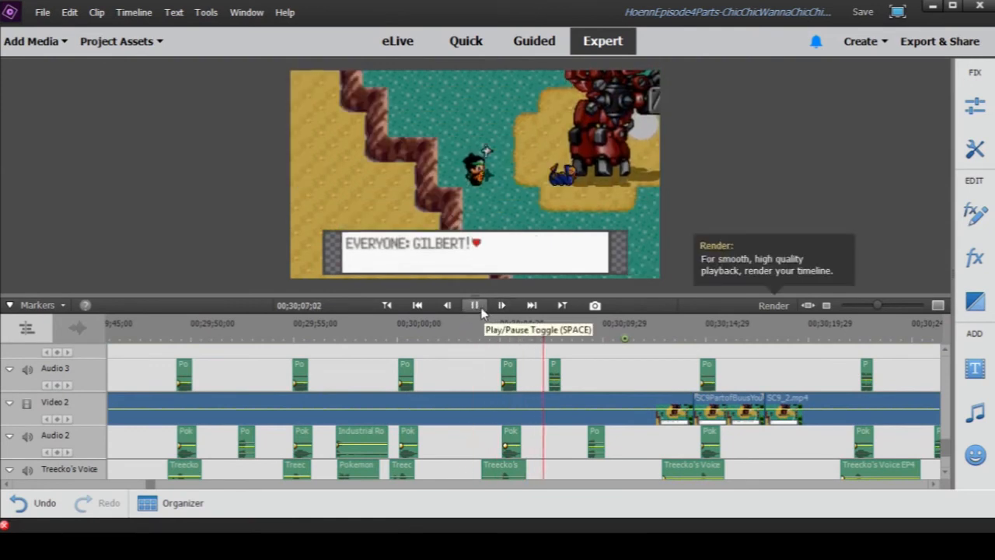
click(476, 306)
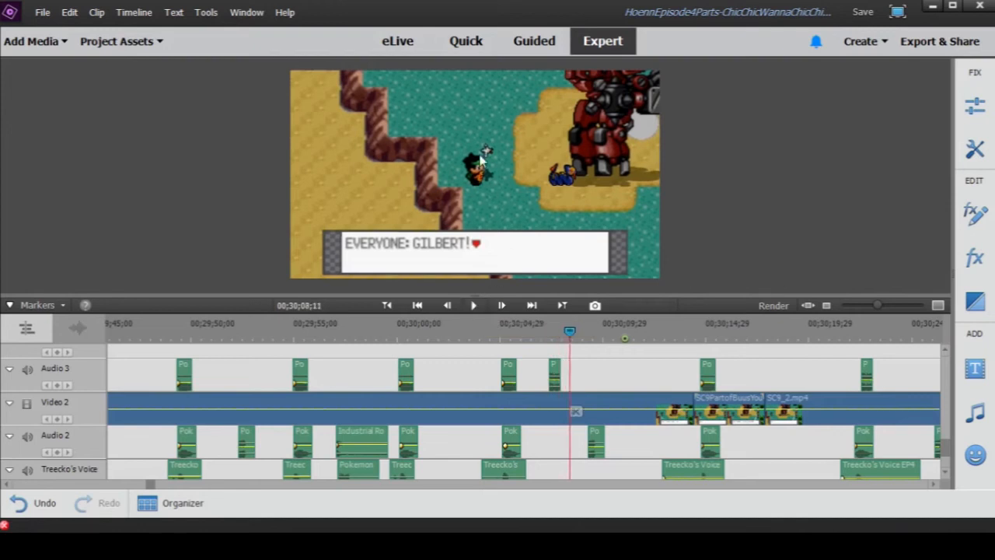
- Play on from 00;30;08;11 to 00;30;15;21, pausing at 00;30;11;26 to check the lower audio tracks and robot effects
click(474, 307)
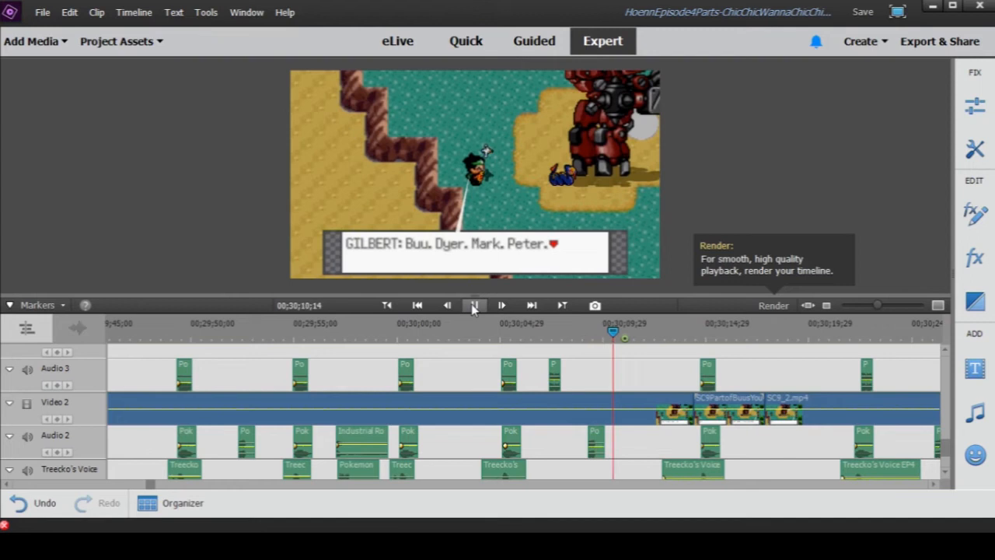
click(475, 306)
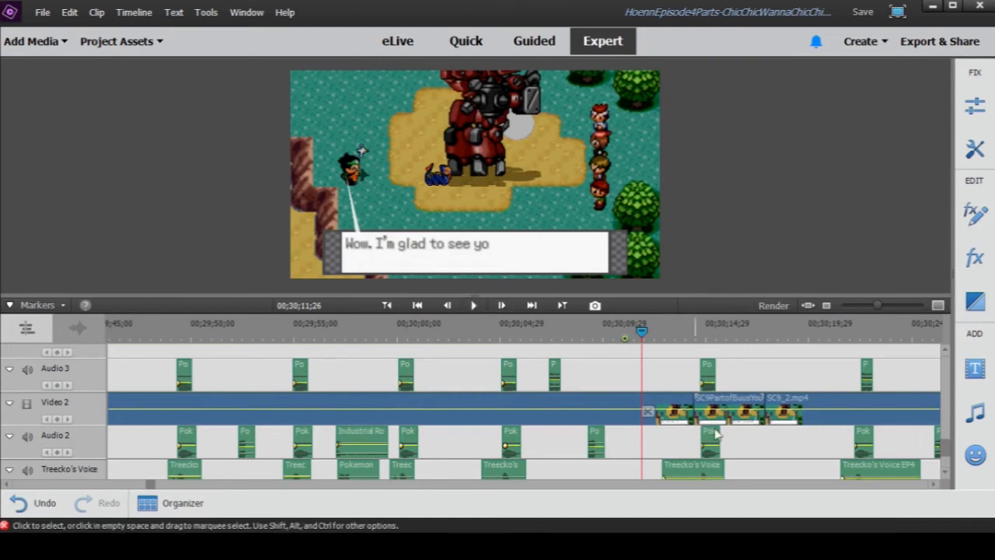
scroll(752, 427, down, 2)
scroll(752, 427, down, 1)
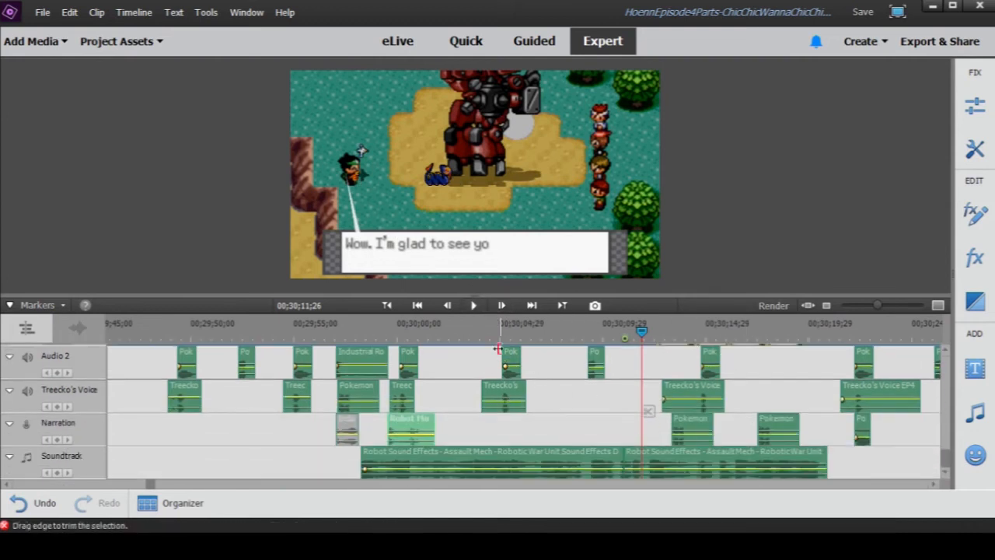
click(474, 306)
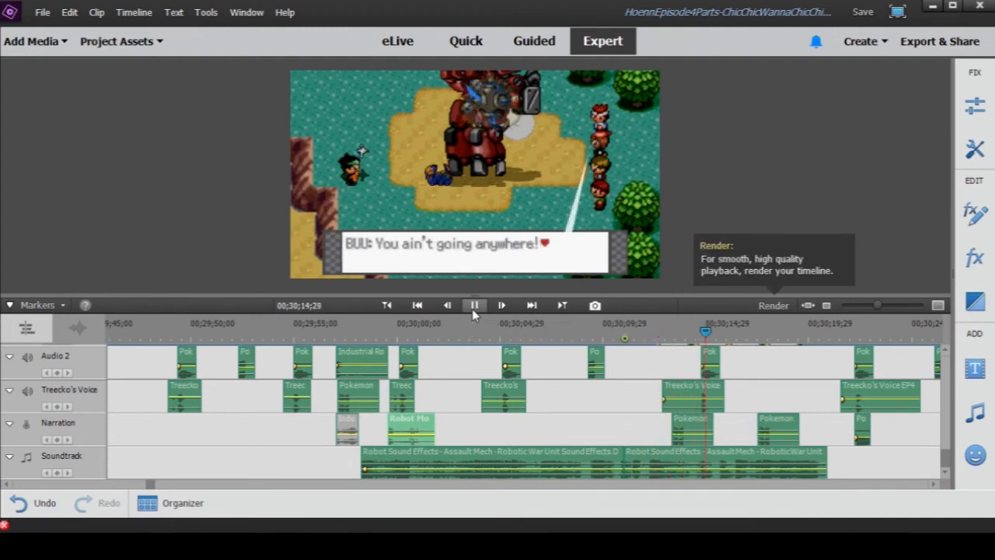
click(472, 308)
- Preview the Pokemon Cries clip just before 00;30;14;29 on the Narration track and close the preview
double_click(688, 423)
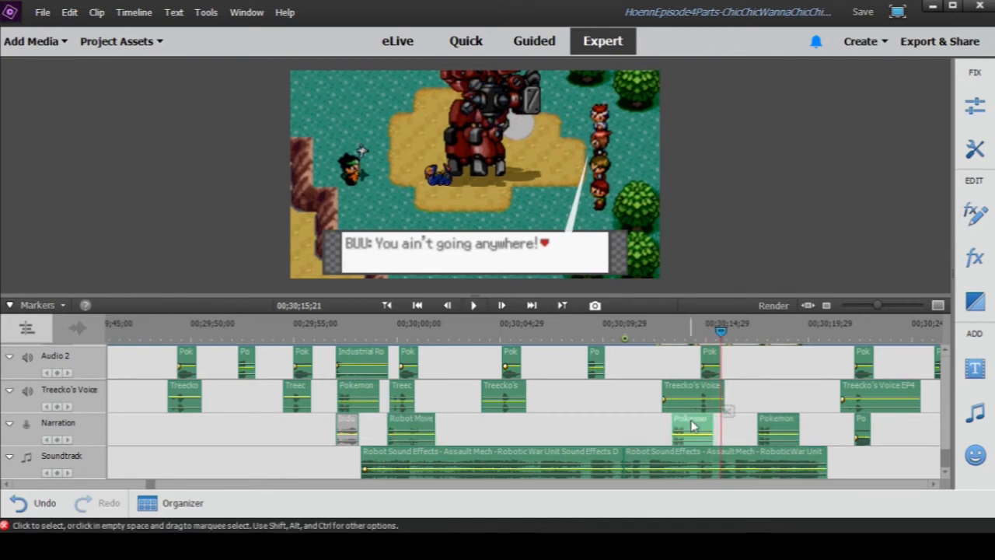
click(498, 376)
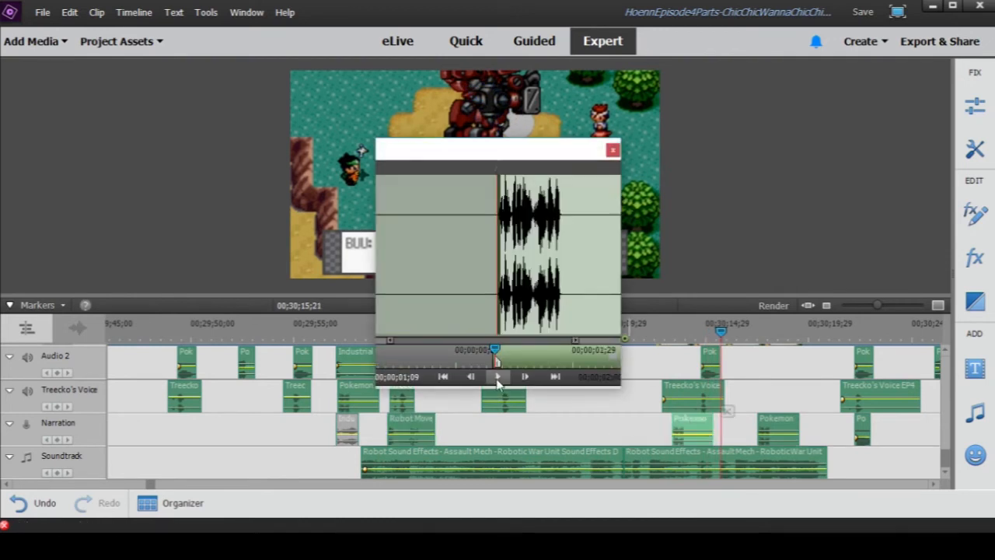
scroll(758, 346, up, 1)
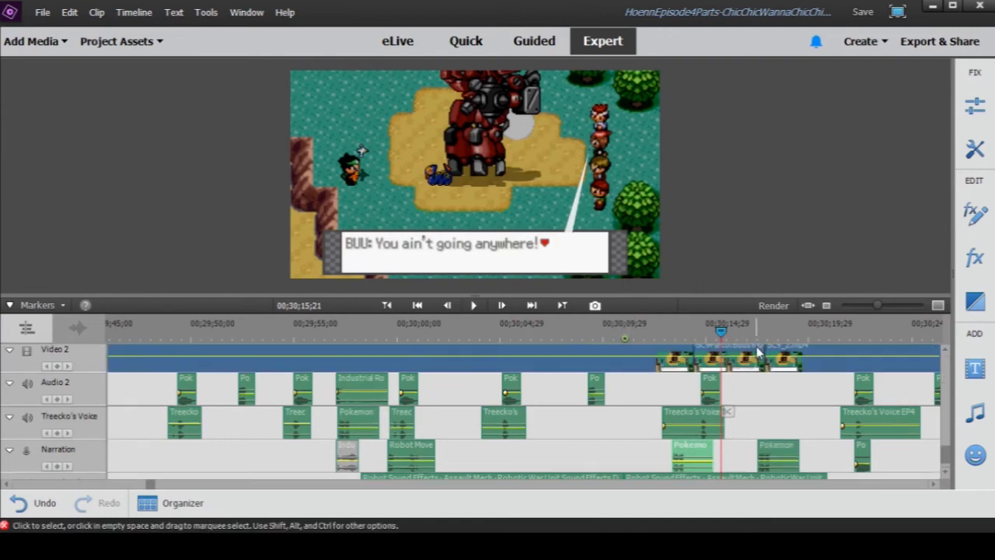
- Preview the Treecko's Voice clip just before the playhead from 00;00;29;11 and close the preview
double_click(694, 424)
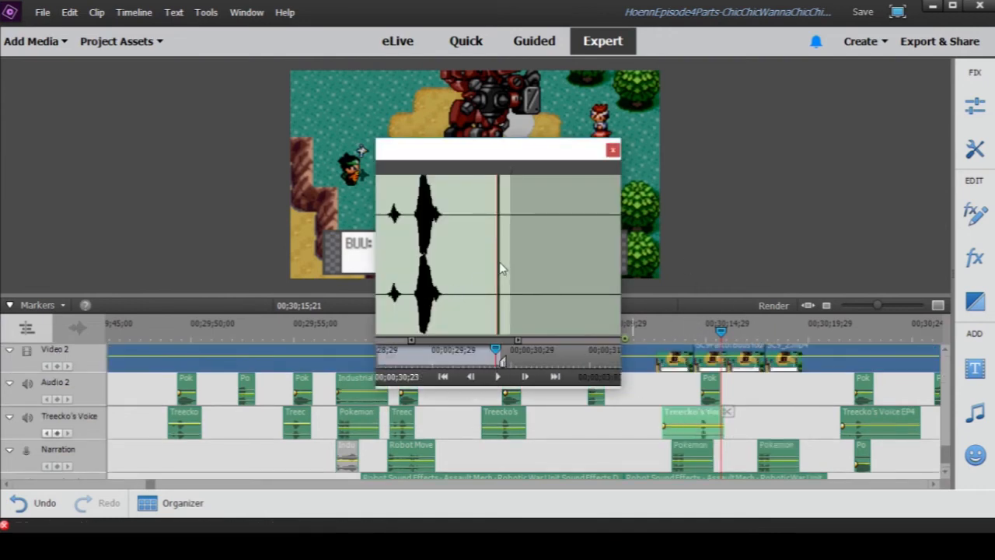
drag(498, 351, 391, 360)
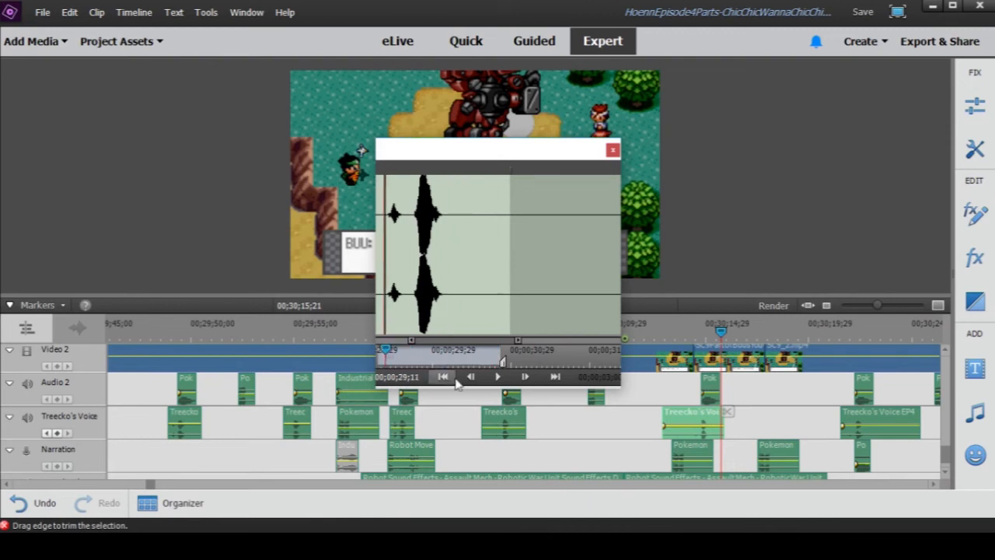
click(496, 378)
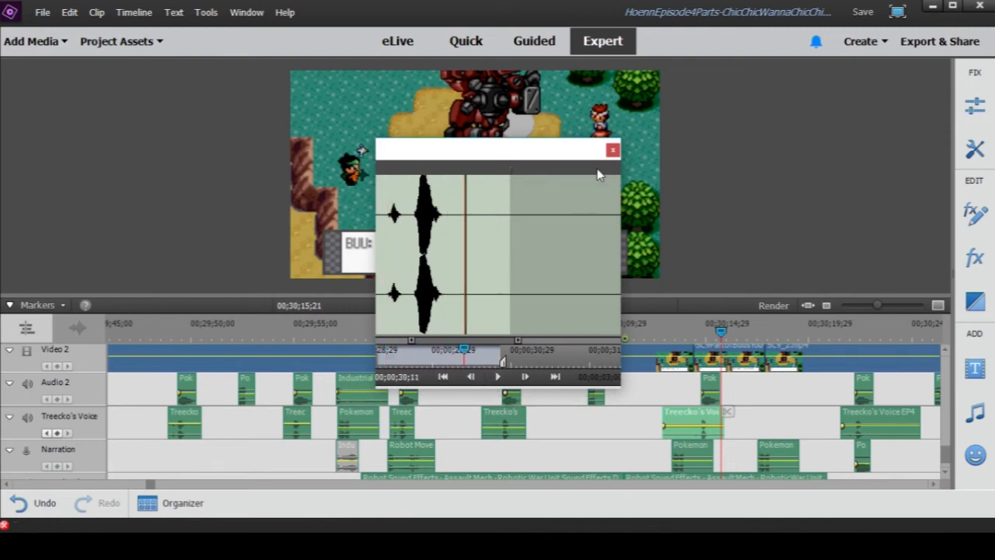
click(613, 150)
- Preview the Audio 2 clip just before the playhead from 00;04;37;07 and close the preview
double_click(713, 388)
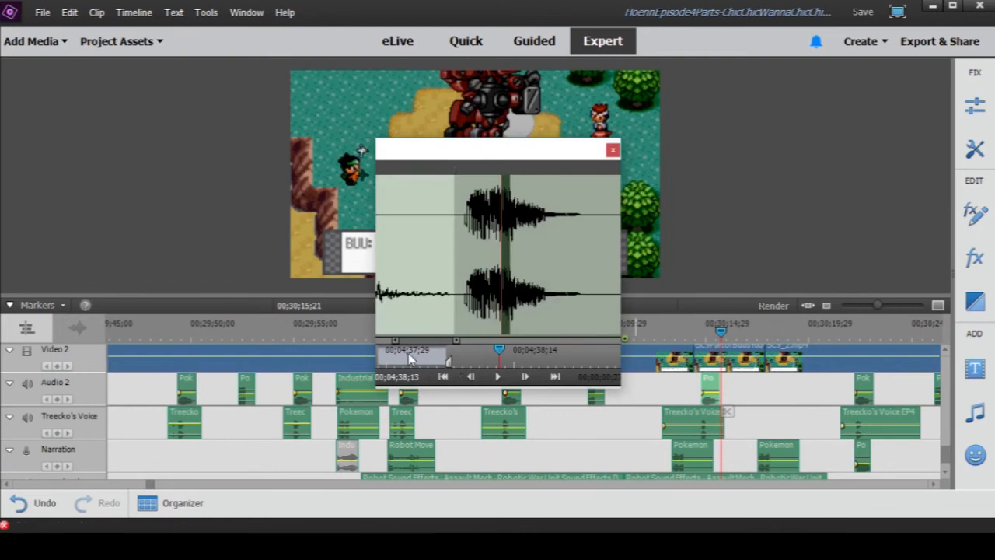
mouse_move(402, 355)
mouse_down()
mouse_move(366, 349)
mouse_move(386, 355)
mouse_up()
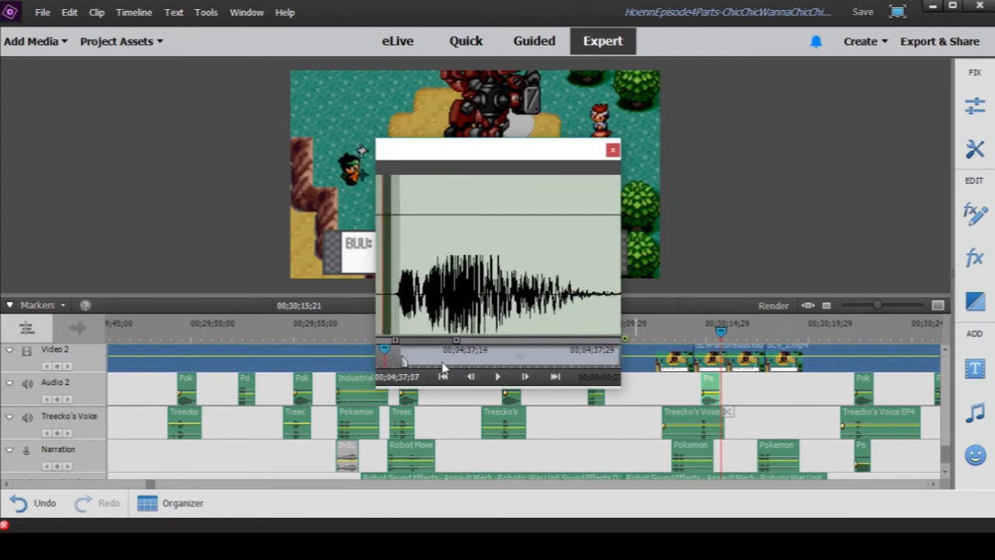
click(497, 377)
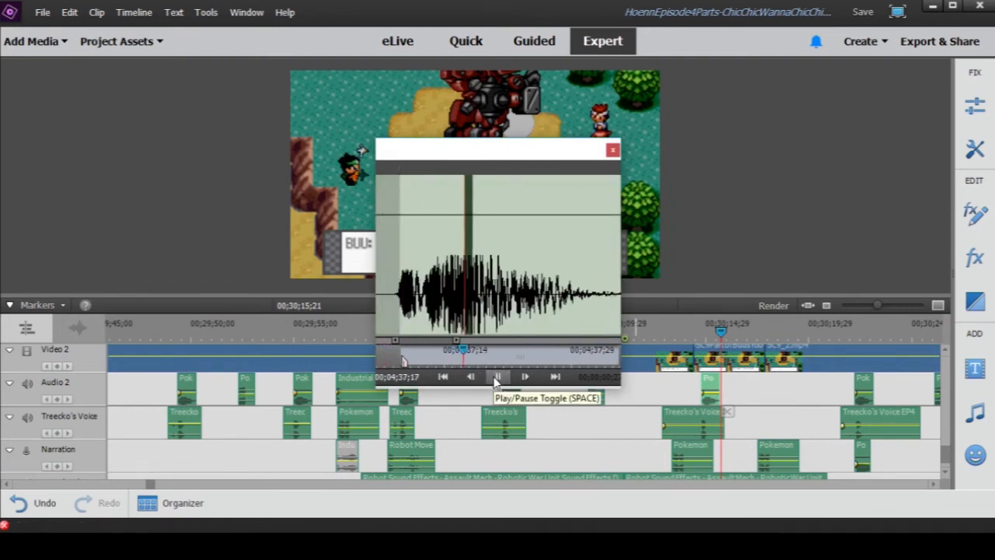
click(612, 150)
- Check the matching Audio 3 clip, enlarge the timeline, and return the playhead to 00;30;12;01 at the "Wow. I'm glad to see you." line
scroll(711, 425, up, 2)
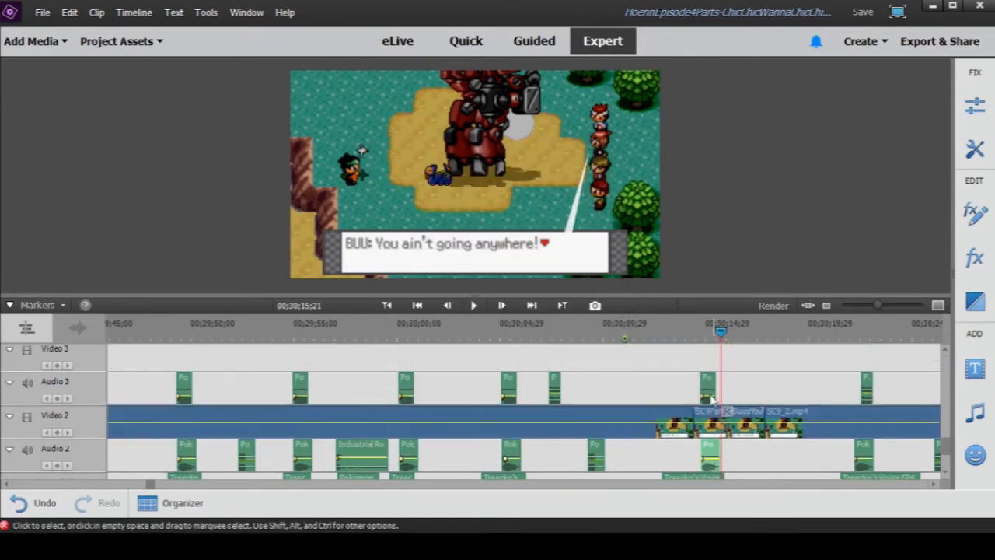
scroll(570, 391, down, 3)
key(equal)
key(equal)
mouse_move(645, 336)
mouse_down()
mouse_move(661, 336)
mouse_move(634, 336)
mouse_up()
drag(894, 306, 885, 311)
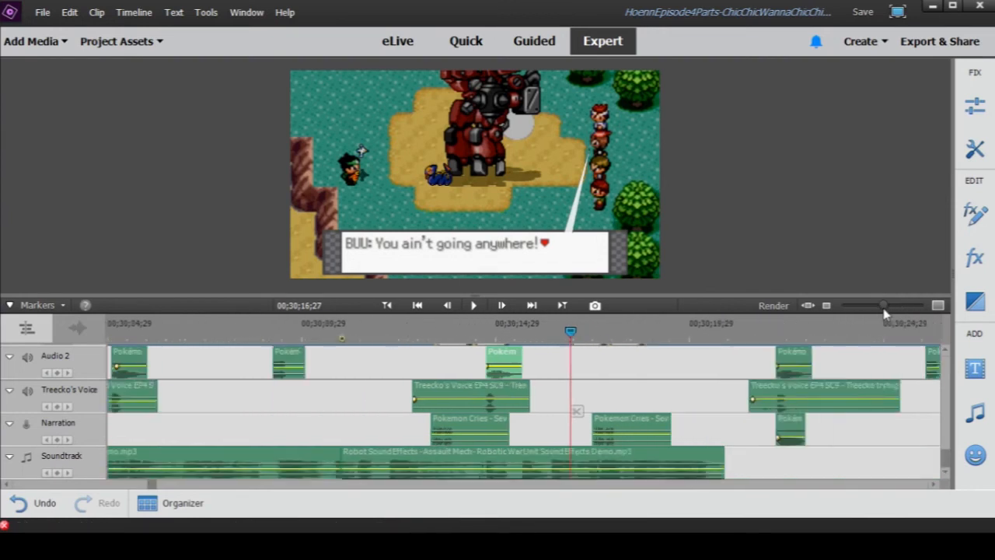
drag(526, 333, 552, 333)
click(350, 333)
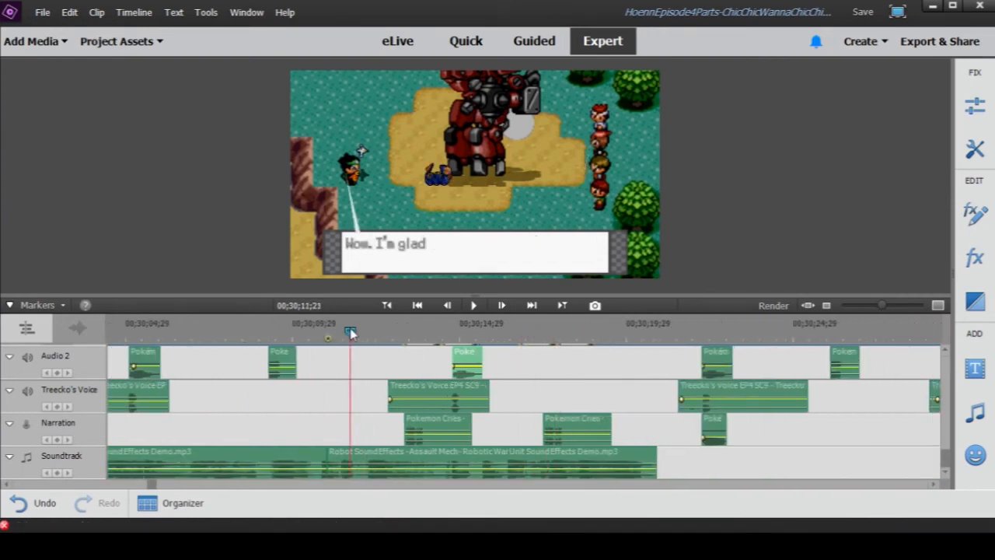
drag(350, 333, 361, 333)
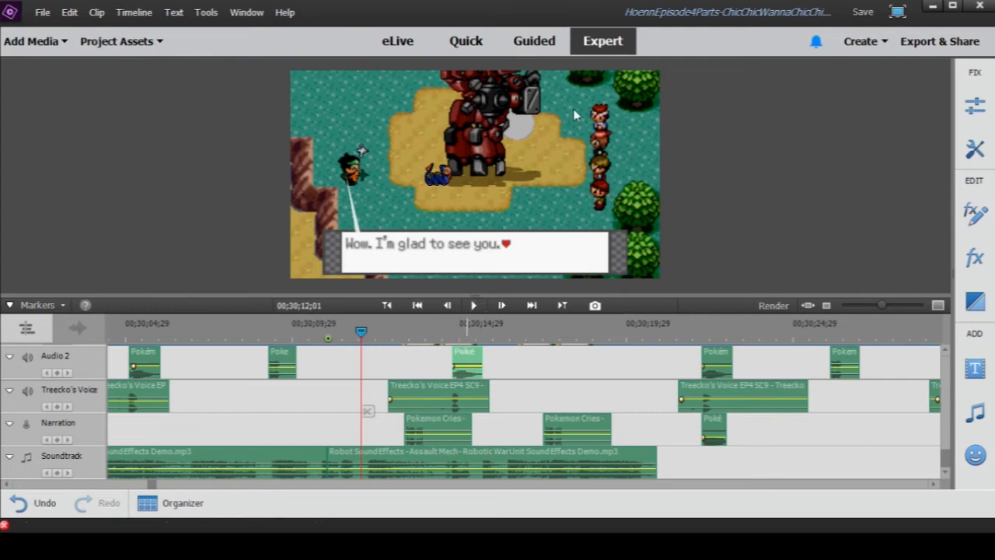
- Play the layered voice, cry and robot effects from 00;30;12;20 to 00;30;18;22
click(382, 333)
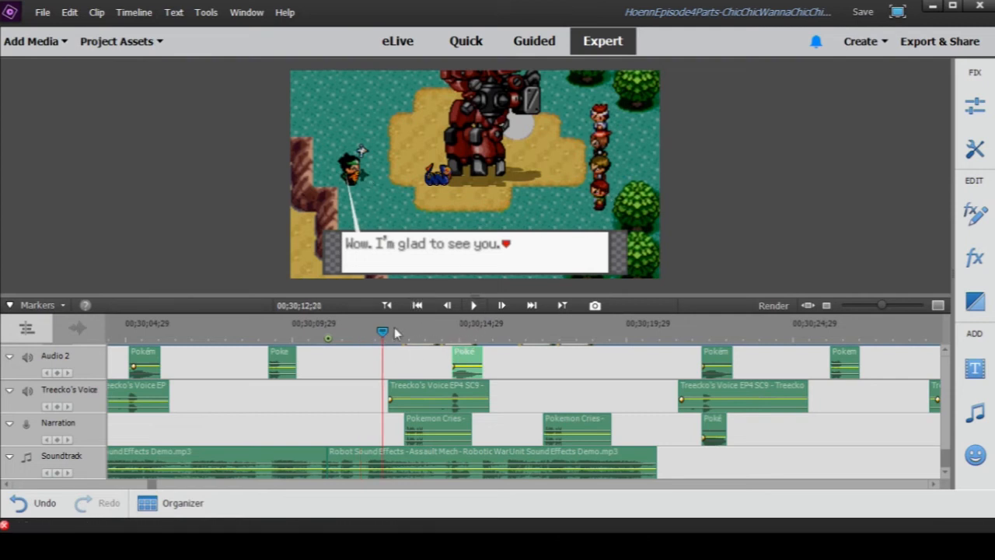
click(472, 305)
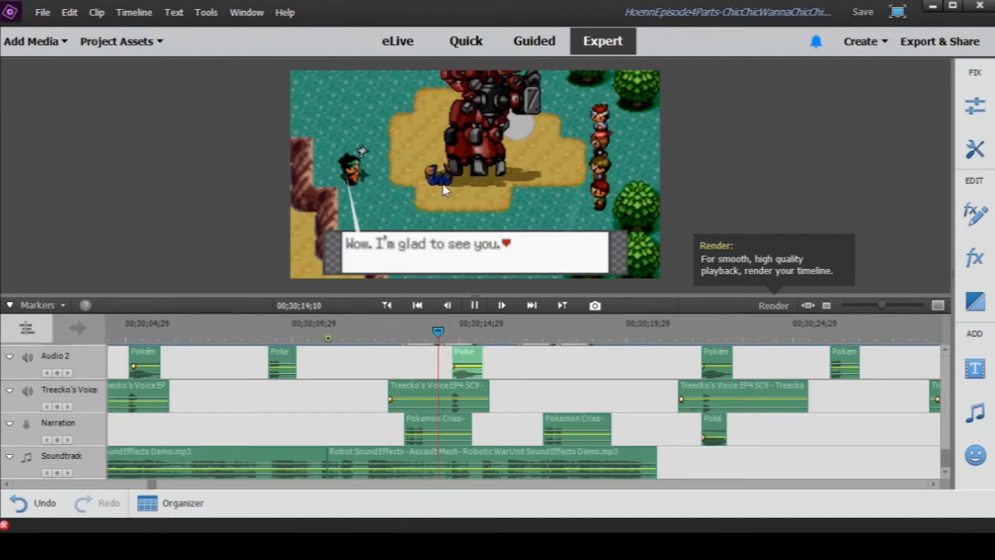
click(475, 305)
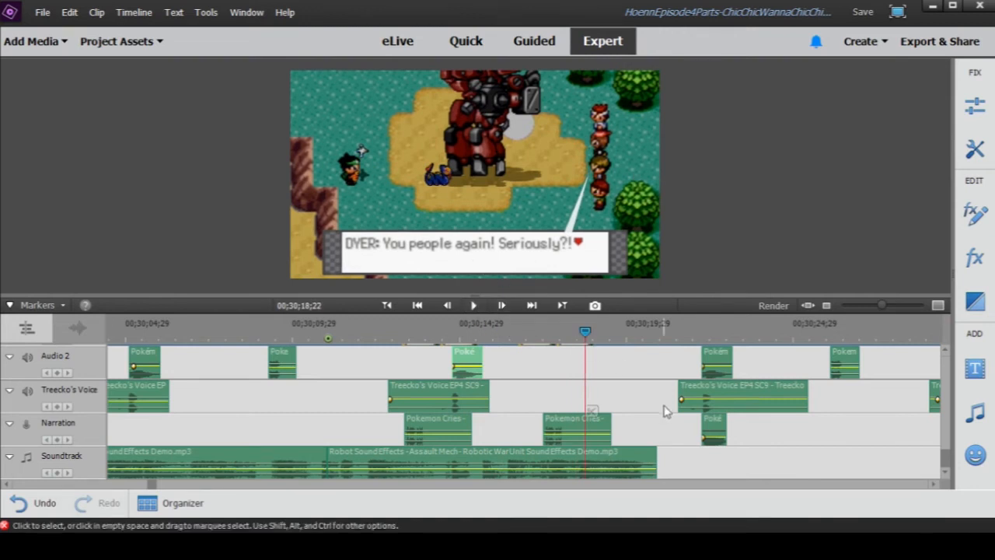
- Play from 00;30;19;22 to 00;30;21;02, past the end of the Robot Sound Effects clip on the Soundtrack track
scroll(588, 404, up, 1)
click(610, 340)
drag(610, 340, 619, 340)
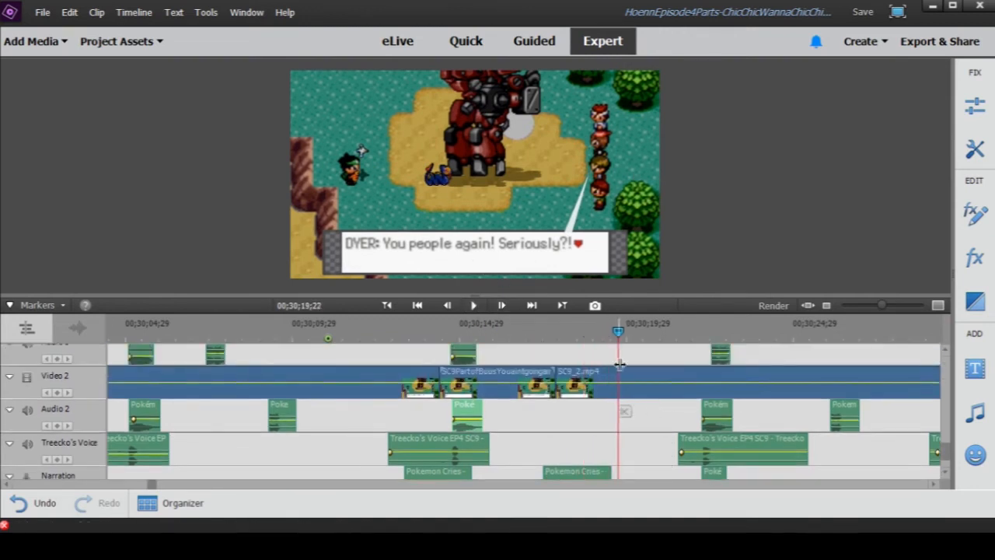
scroll(629, 399, down, 1)
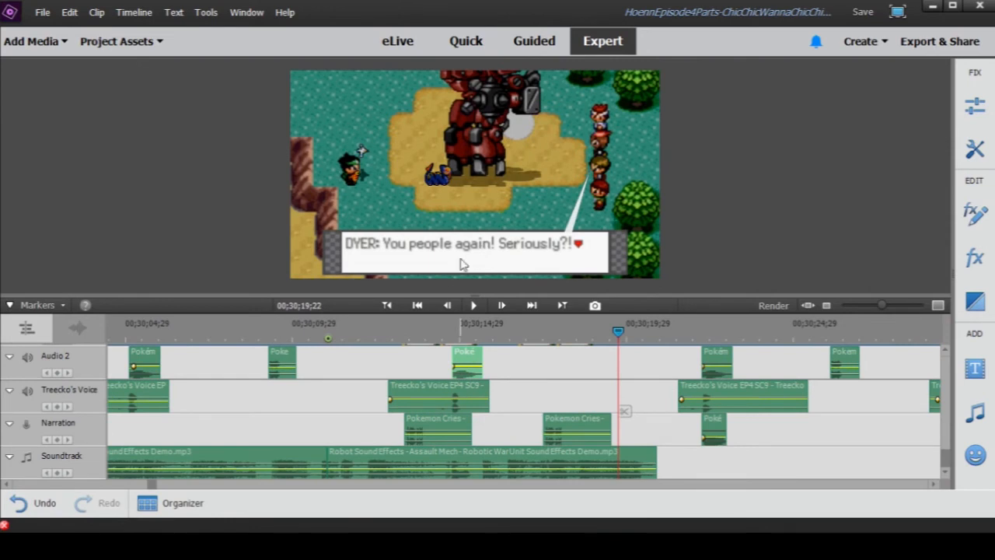
click(475, 305)
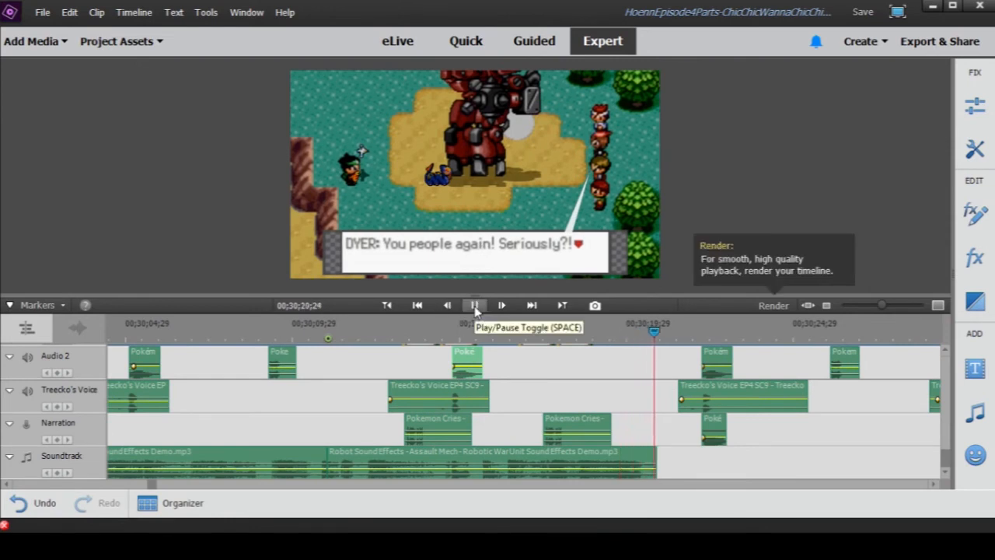
click(475, 306)
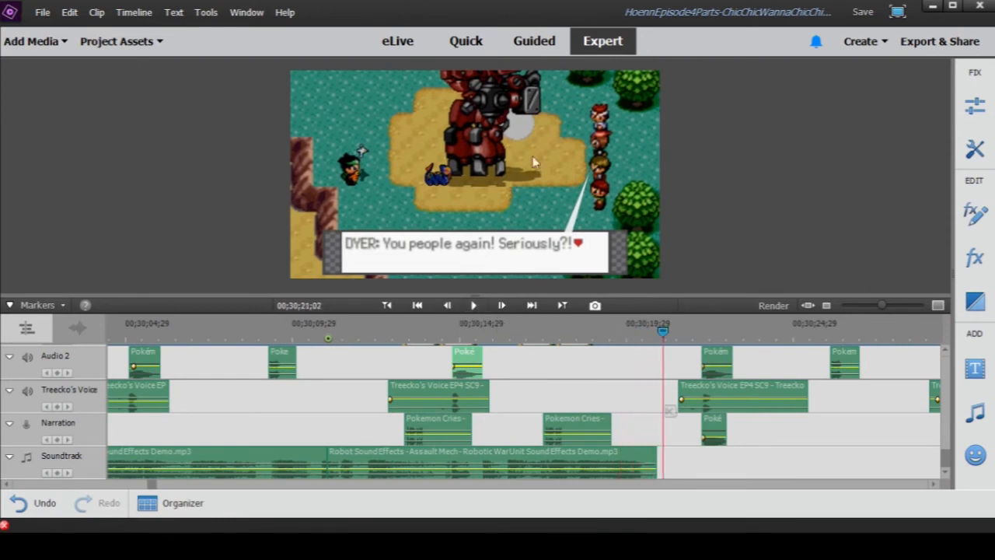
- Play on from 00;30;21;02 to 00;30;35;26 while viewing a wider stretch of the voice, cry and robot effect clips
click(475, 306)
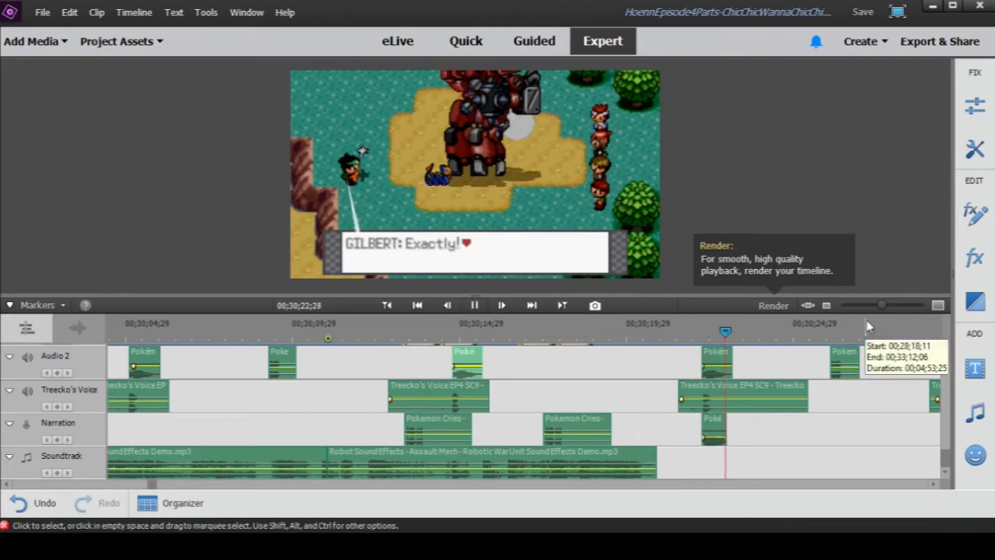
drag(881, 305, 869, 305)
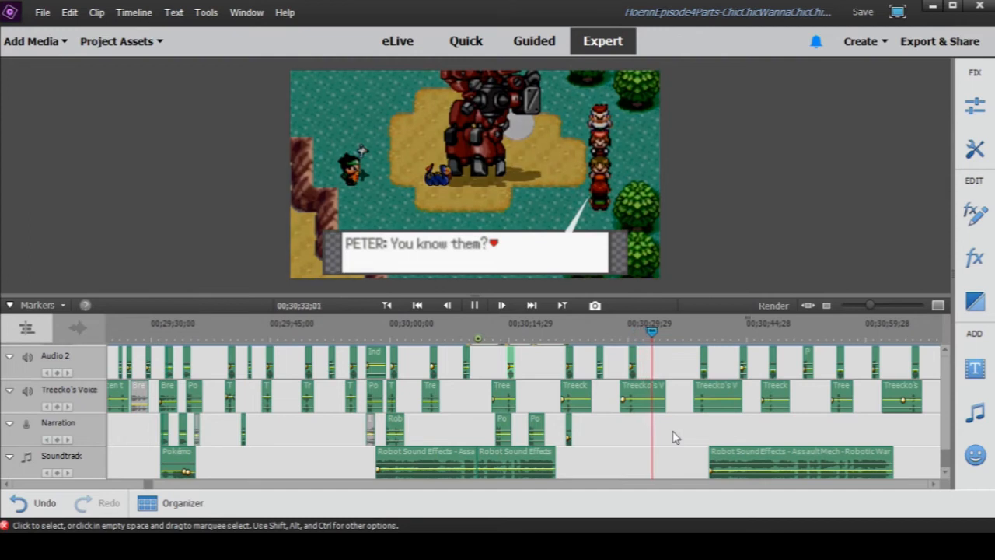
scroll(673, 436, up, 3)
scroll(673, 437, down, 1)
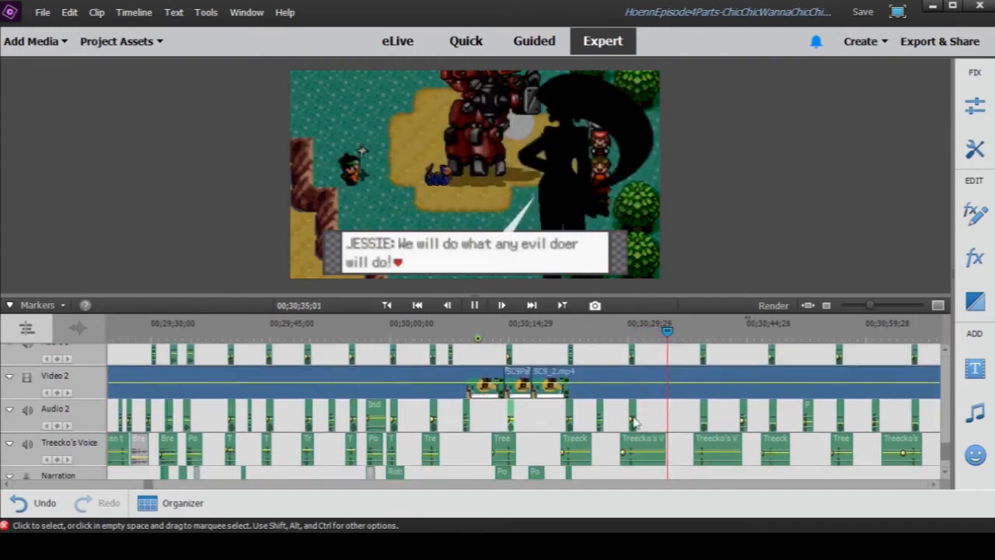
click(474, 305)
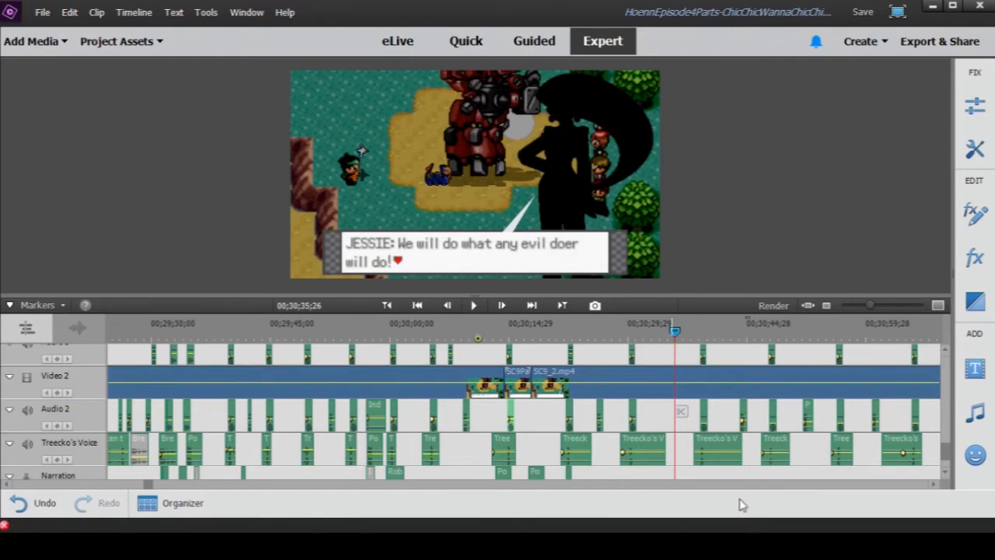
- Locate the background music on Audio 9, show a wider timeline stretch, and place the playhead at 00;30;23;06 ahead of the Pokémon music clip
scroll(681, 453, up, 3)
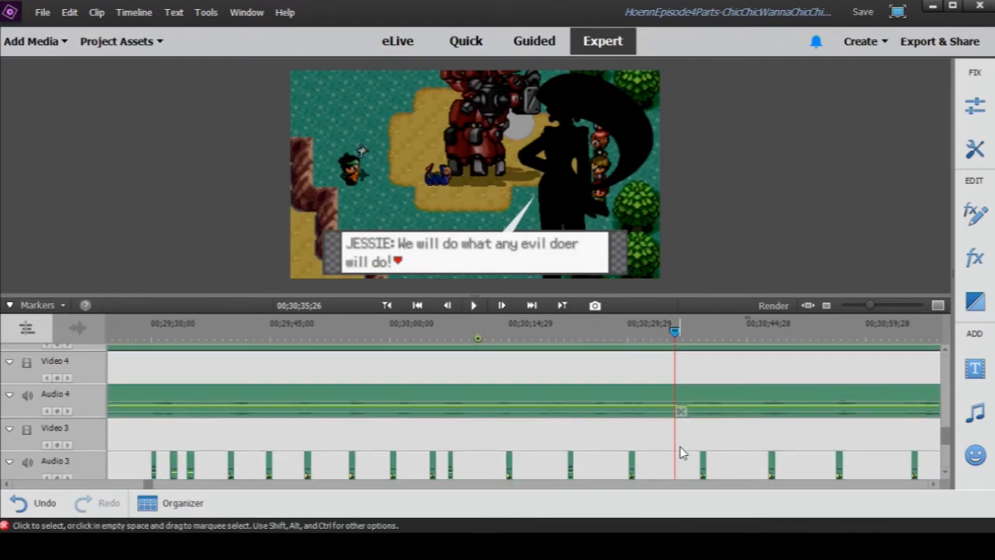
drag(637, 333, 646, 337)
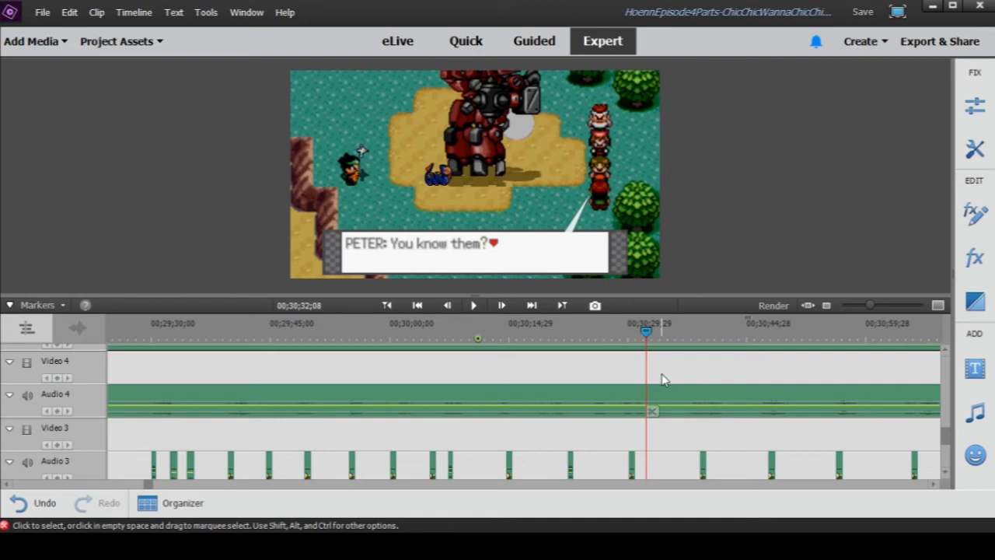
scroll(662, 379, up, 6)
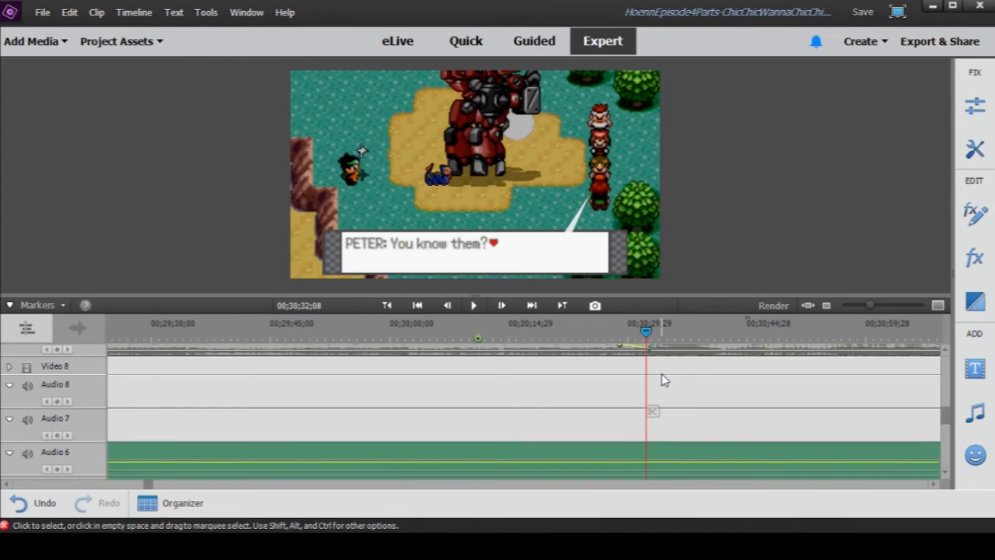
scroll(662, 376, up, 2)
drag(873, 307, 865, 309)
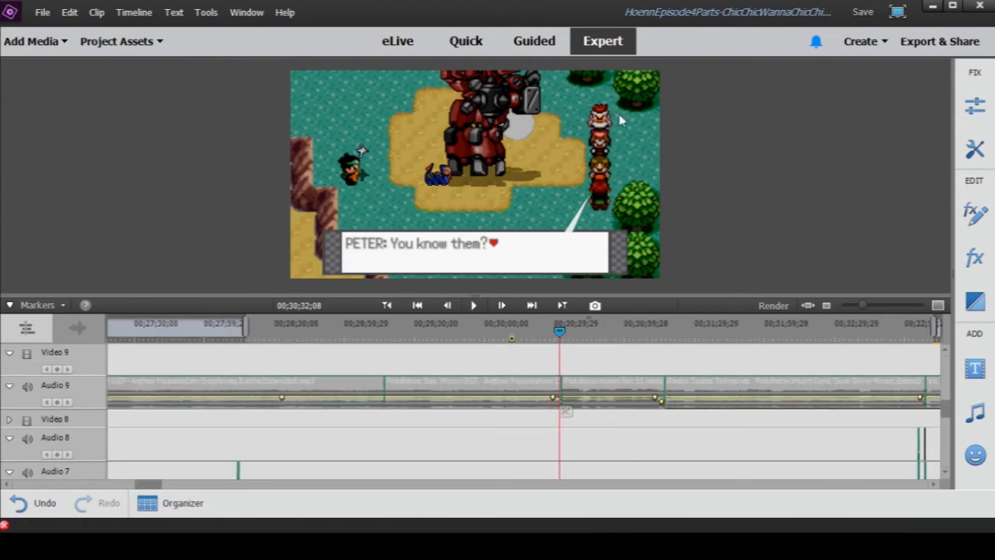
click(540, 333)
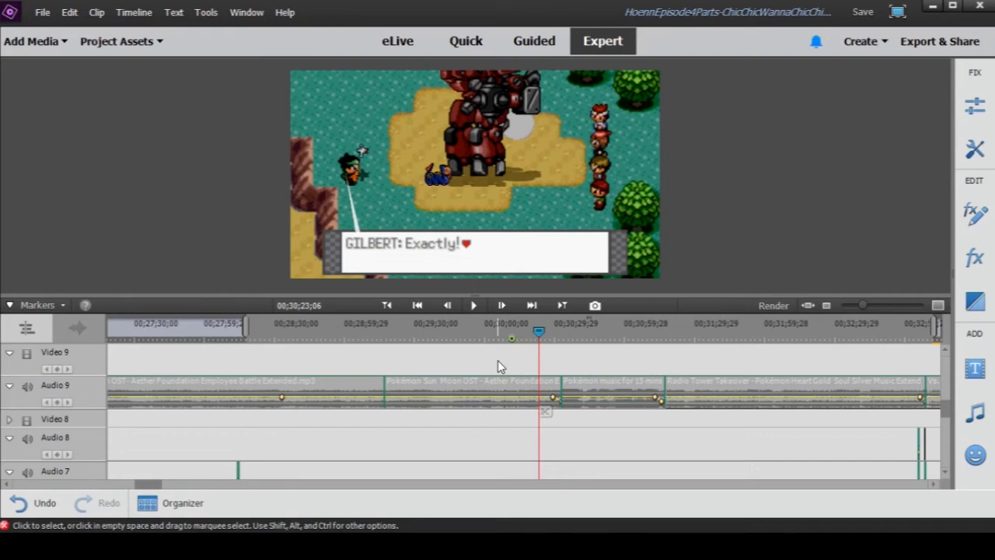
- Select the Pokémon music clip on Audio 9 and play it from 00;30;33;17 to 00;30;39;15
scroll(503, 362, down, 1)
scroll(512, 372, up, 1)
click(565, 389)
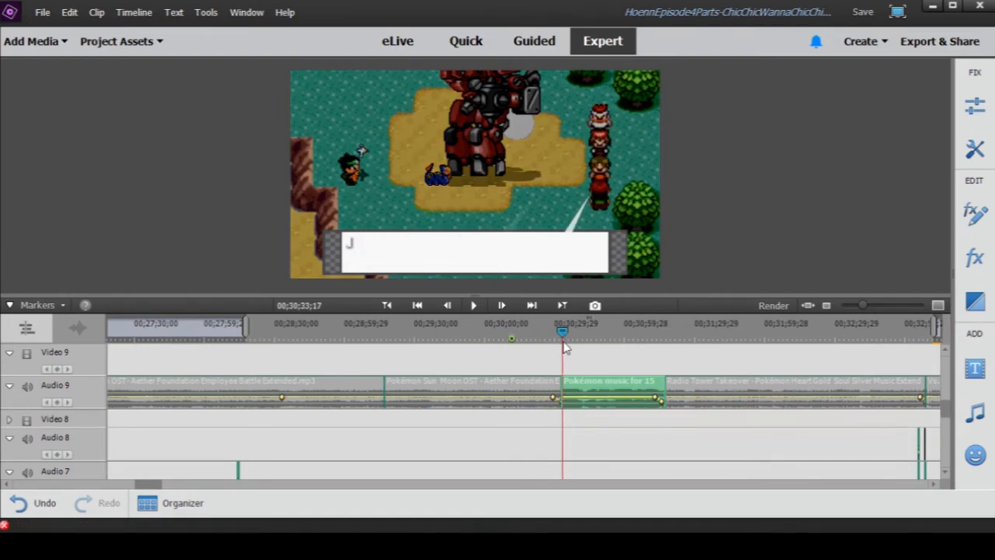
click(475, 305)
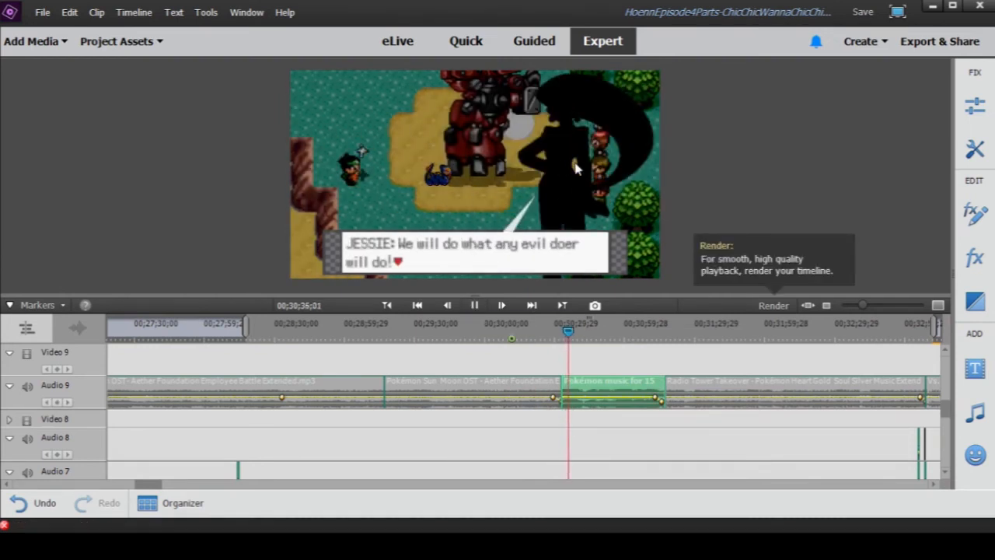
click(475, 306)
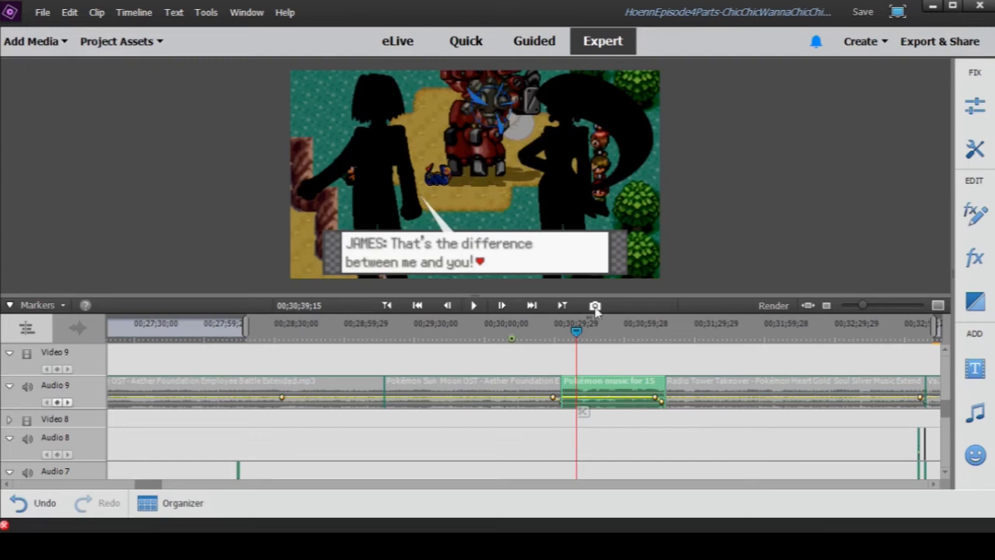
- Scrub through the Team Rocket motto from the silhouettes at 00;30;39;15 to the revealed characters at 00;31;02;07
scroll(615, 350, down, 5)
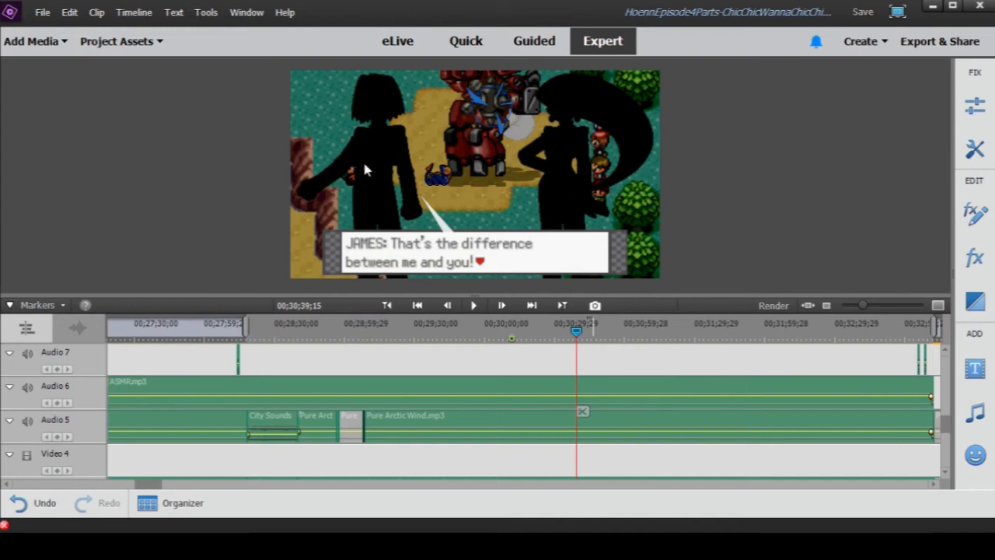
scroll(577, 339, up, 5)
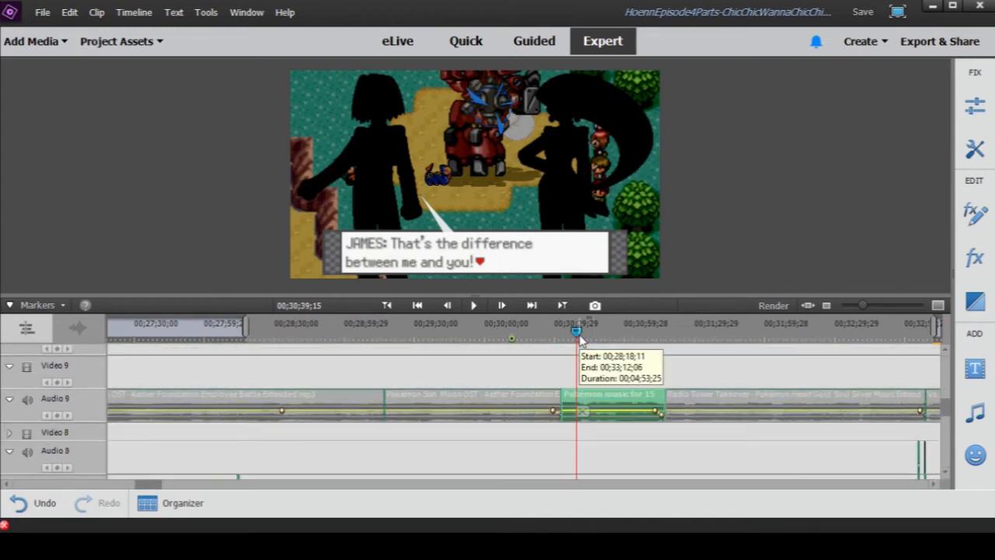
drag(576, 340, 623, 342)
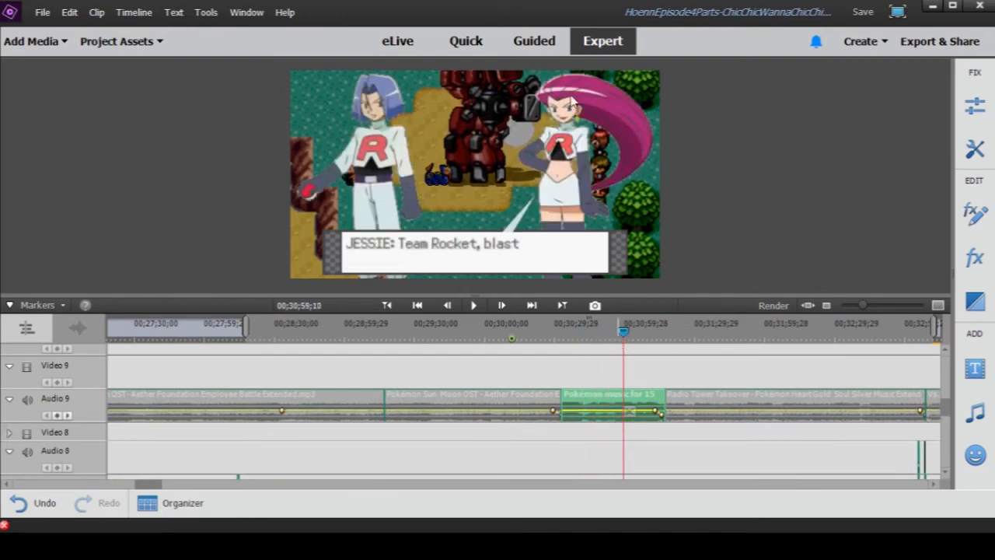
drag(582, 343, 580, 334)
click(628, 336)
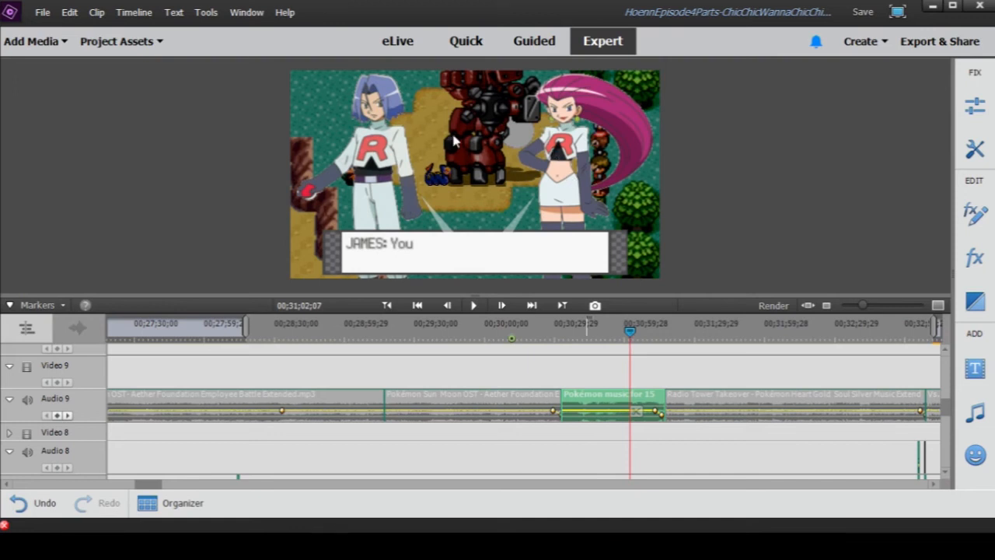
- Compare the silhouettes at 00;30;37;00 with the Meowth and R logo shot at 00;31;10;11, then move on to 00;31;14;14
click(572, 333)
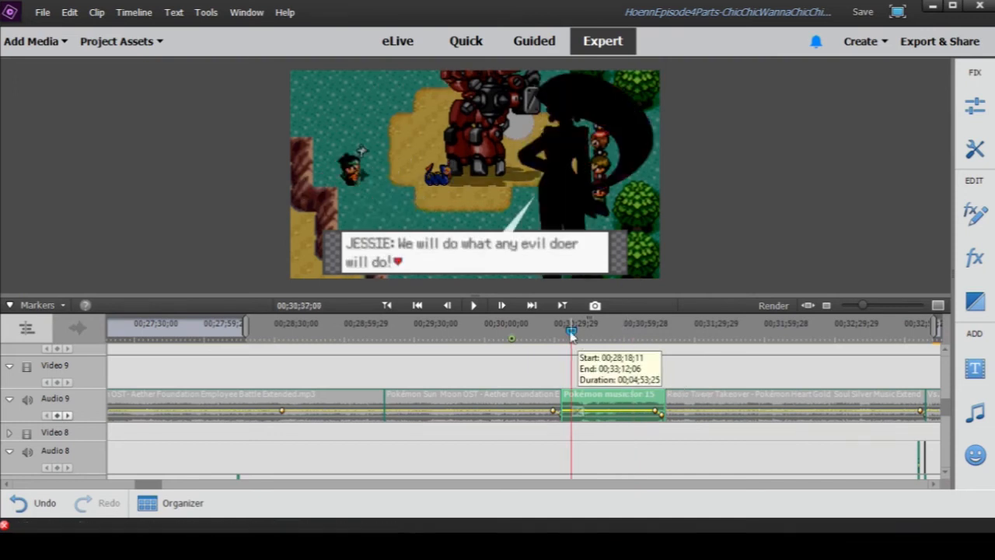
click(583, 333)
click(649, 333)
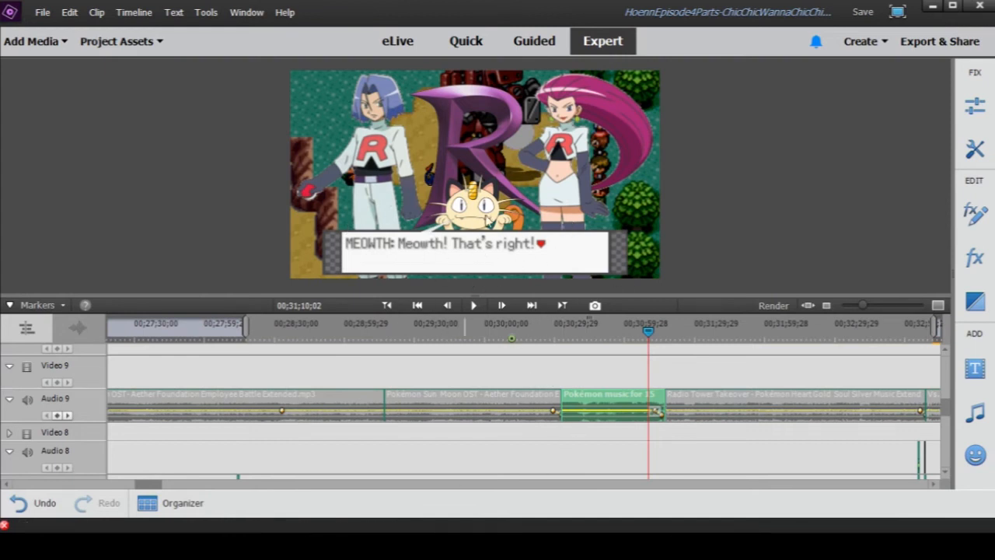
click(614, 336)
drag(614, 342, 650, 347)
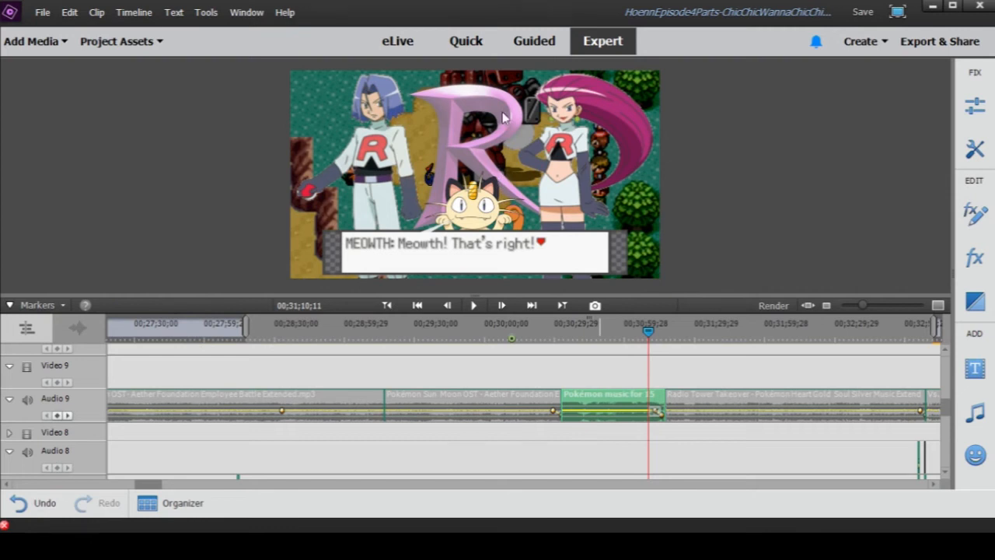
drag(649, 332, 658, 334)
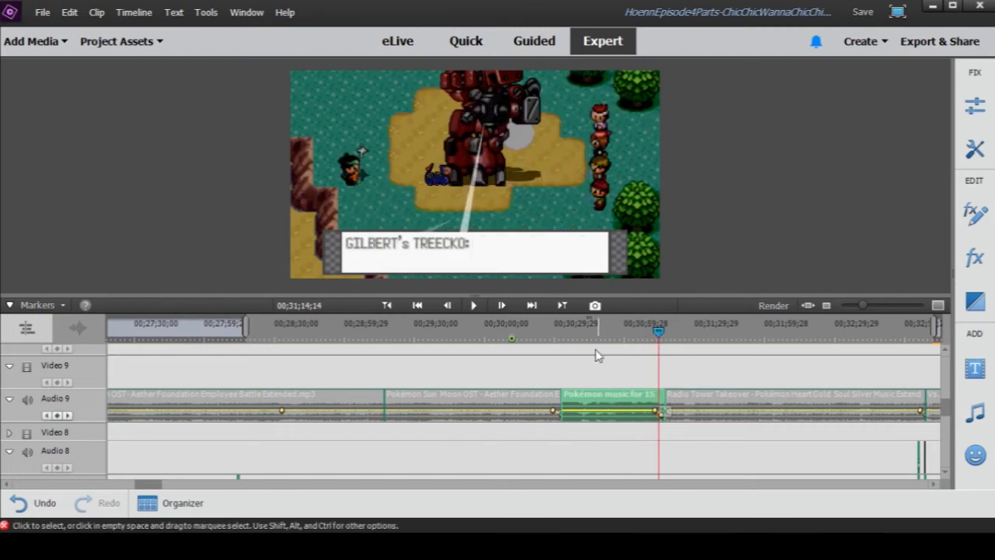
- Play the Team Rocket motto with its music, pausing at 00;30;42;18 and stopping at 00;31;11;25 on "Meowth! That's right!"
click(572, 336)
click(474, 305)
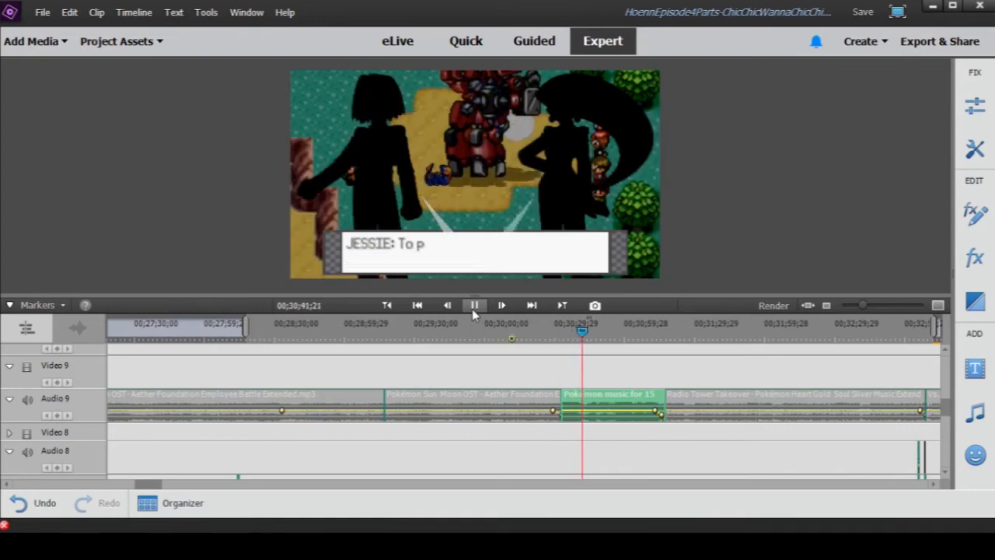
click(473, 306)
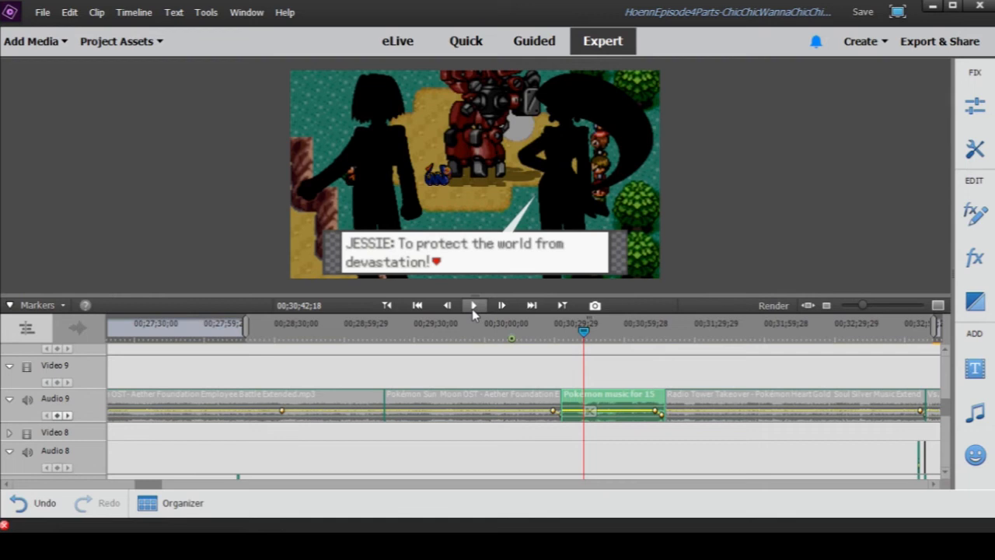
click(472, 306)
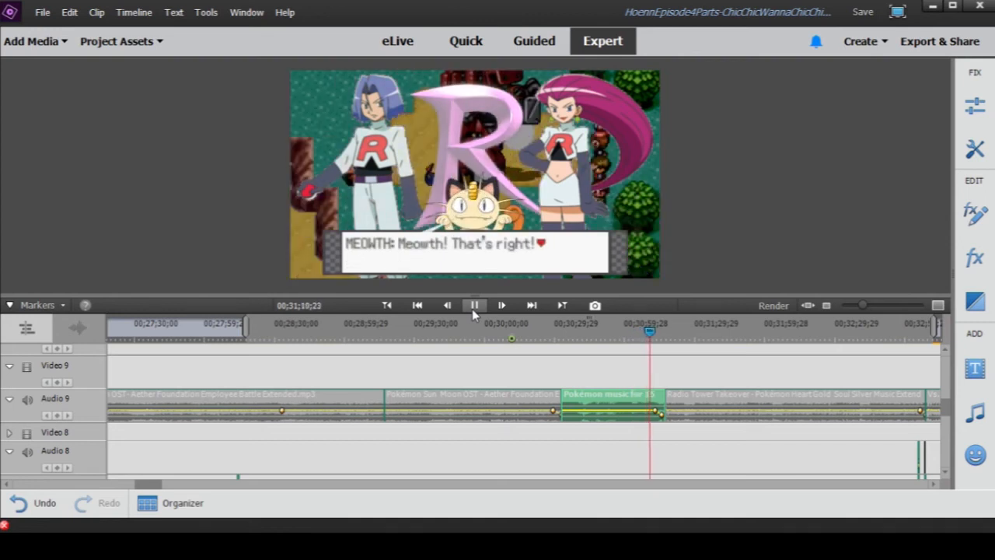
click(475, 306)
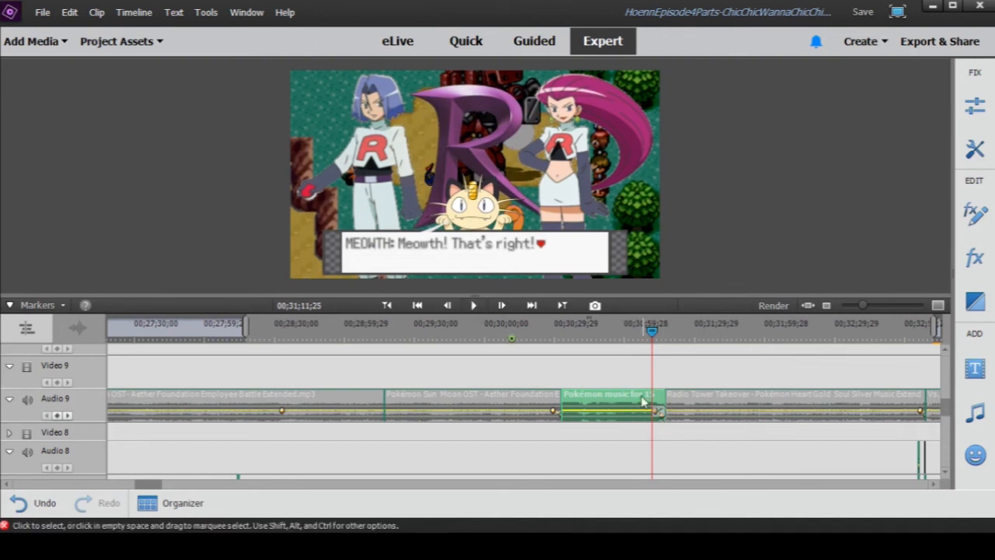
- Bring the Audio 2, Treecko's Voice and Narration tracks into view and place the playhead at the "Does it scare you?!" line, 00;31;24;01
scroll(691, 427, down, 6)
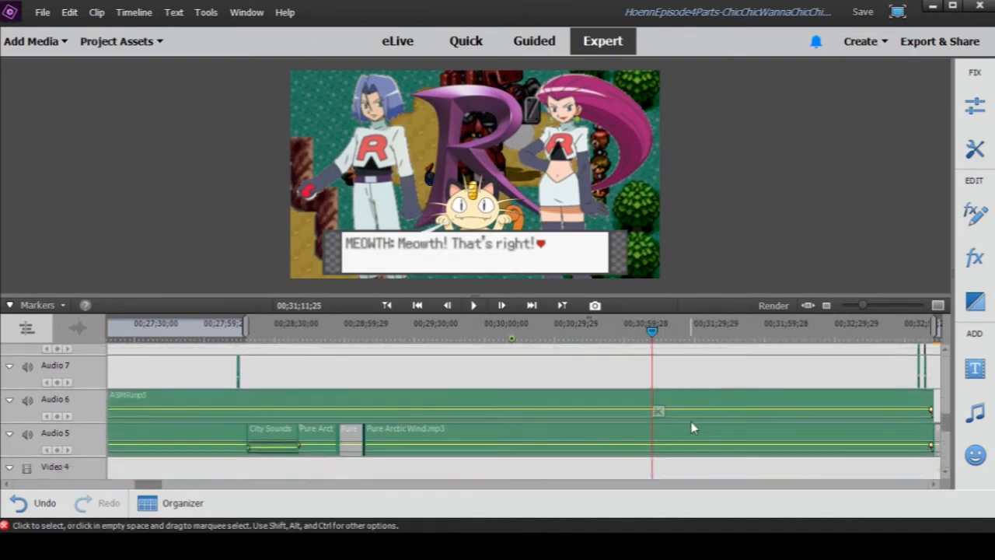
scroll(694, 428, down, 6)
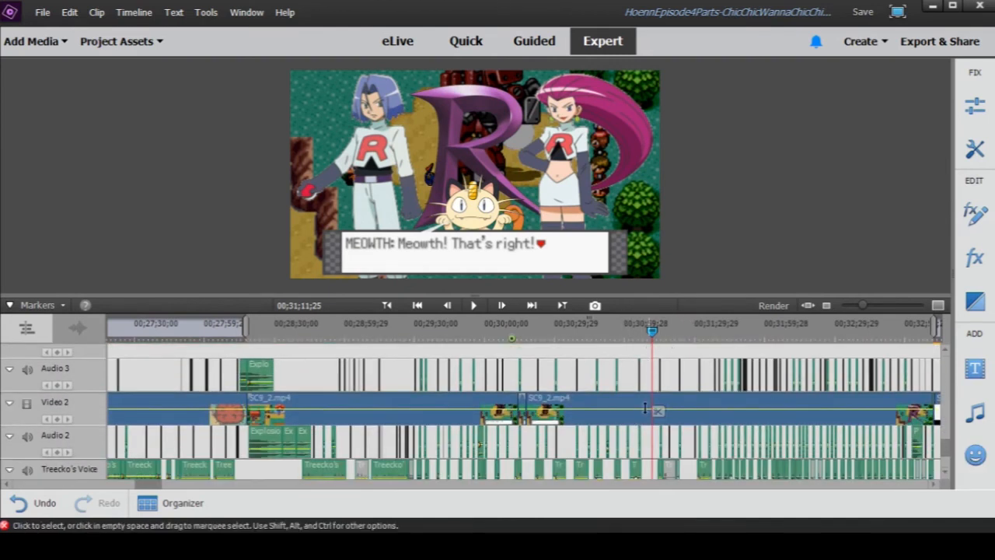
drag(866, 307, 865, 311)
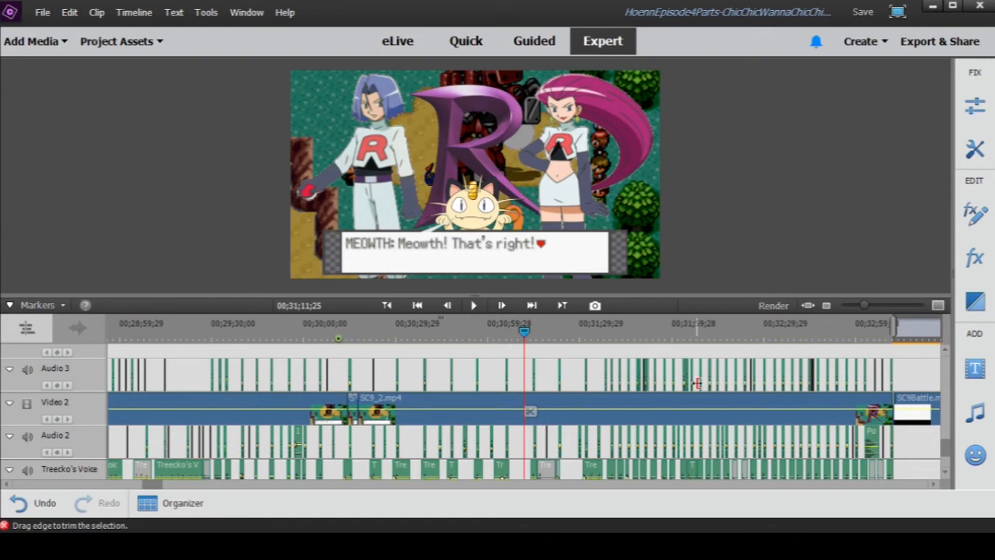
scroll(661, 391, down, 3)
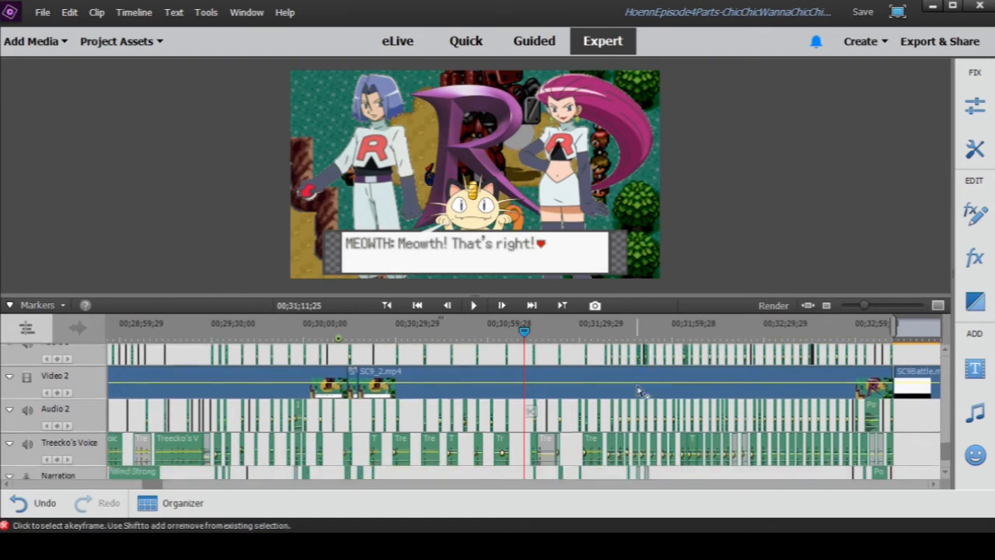
click(577, 333)
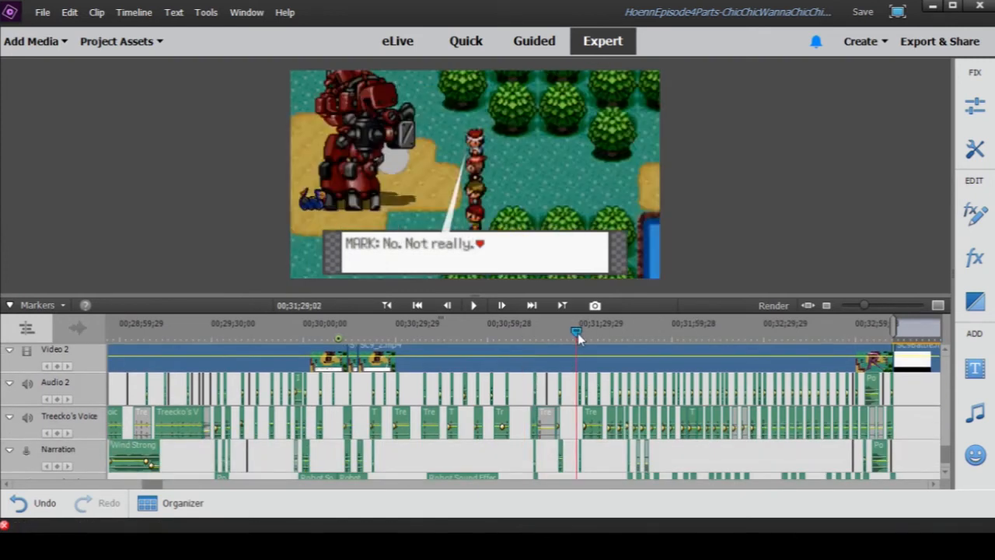
drag(578, 333, 563, 335)
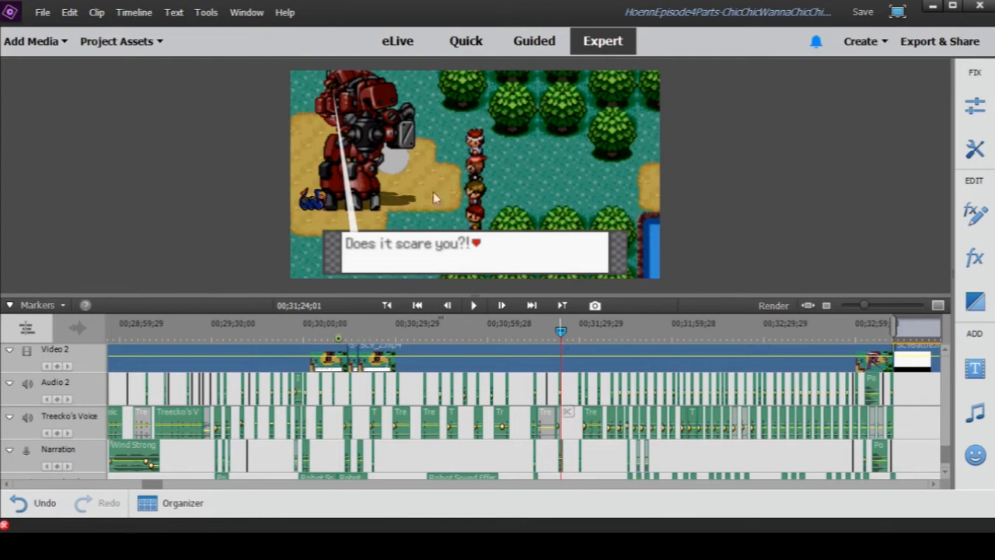
- Play the robot scene's dialogue from 00;31;24;01 to 00;31;26;11, then in short bursts from 00;31;28;18 to 00;31;30;21
click(476, 306)
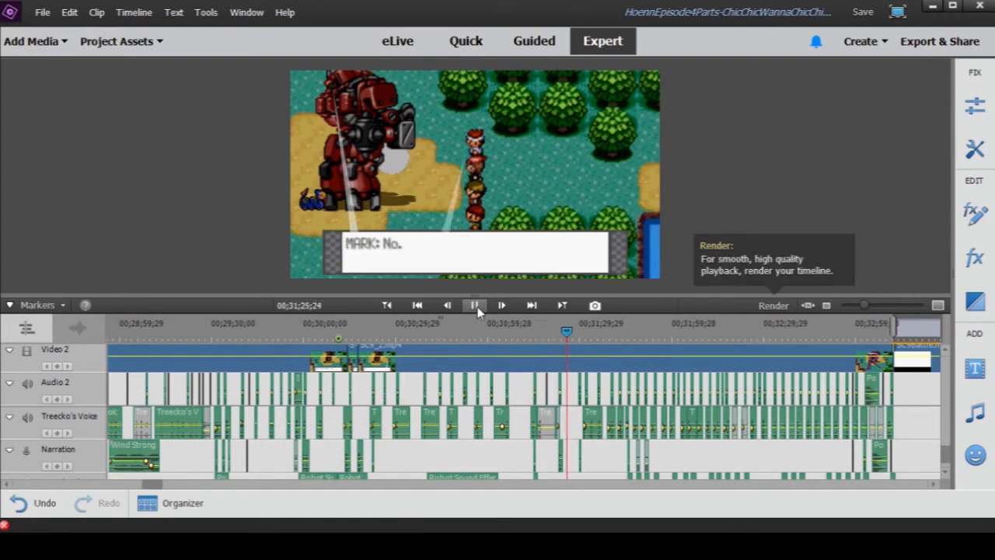
click(476, 306)
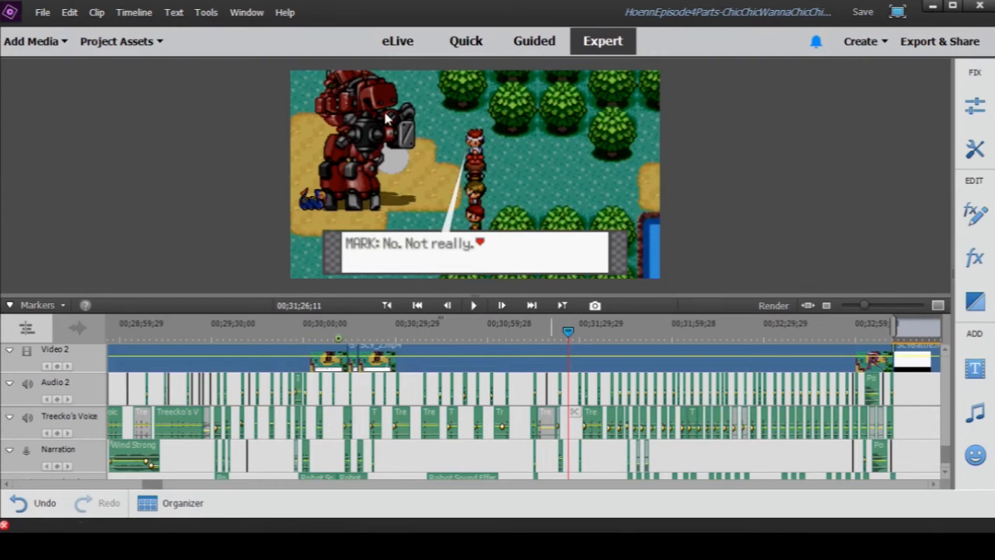
mouse_move(570, 334)
mouse_down()
mouse_move(556, 336)
mouse_move(573, 347)
mouse_up()
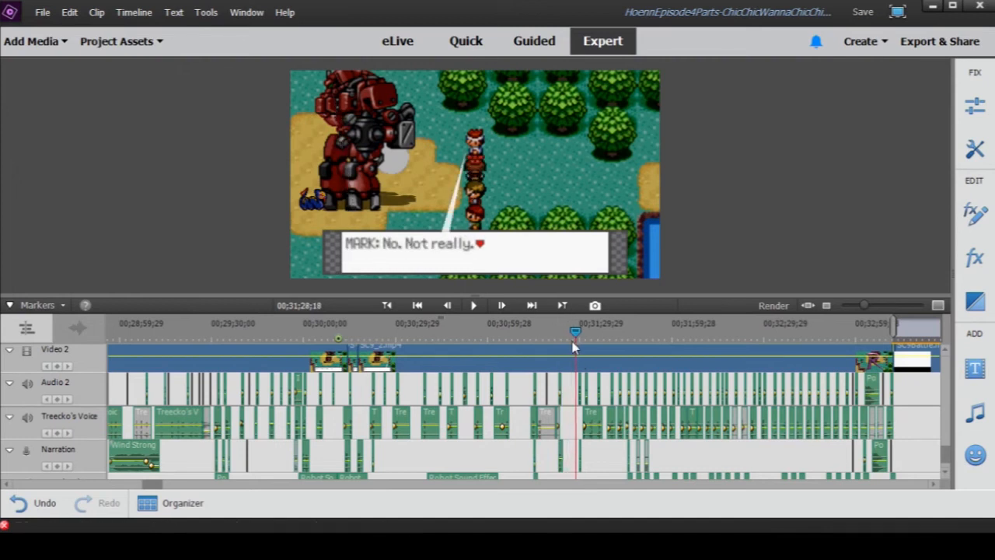
click(474, 306)
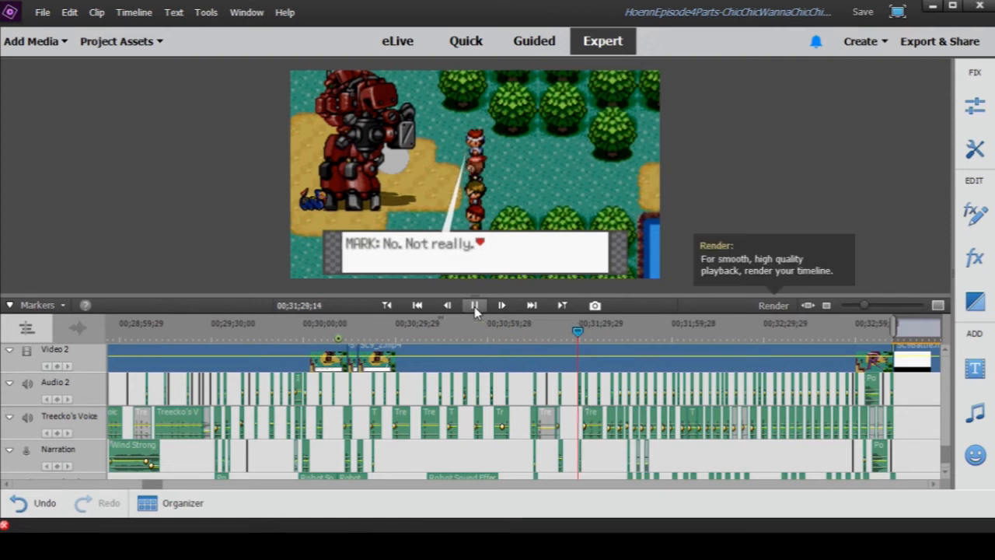
click(475, 306)
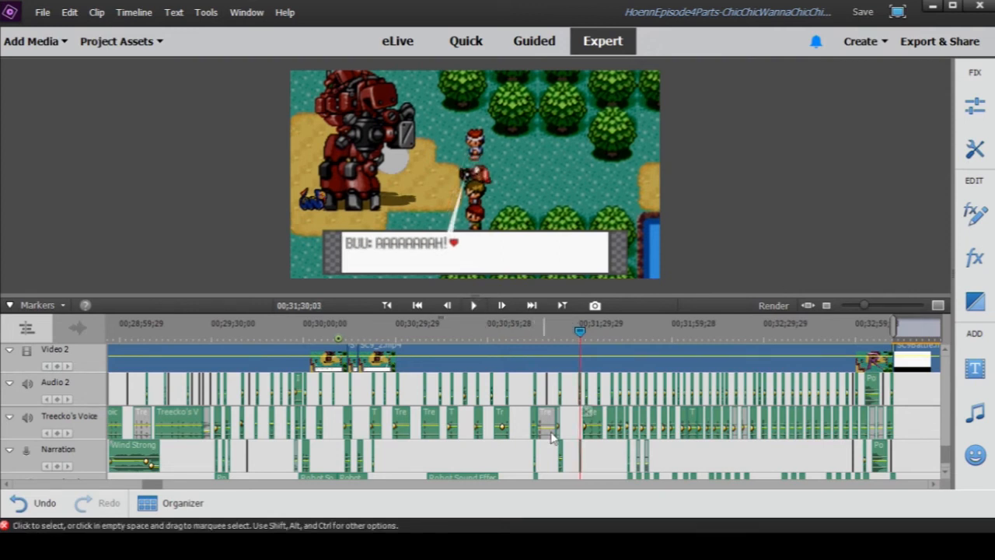
click(475, 306)
click(474, 306)
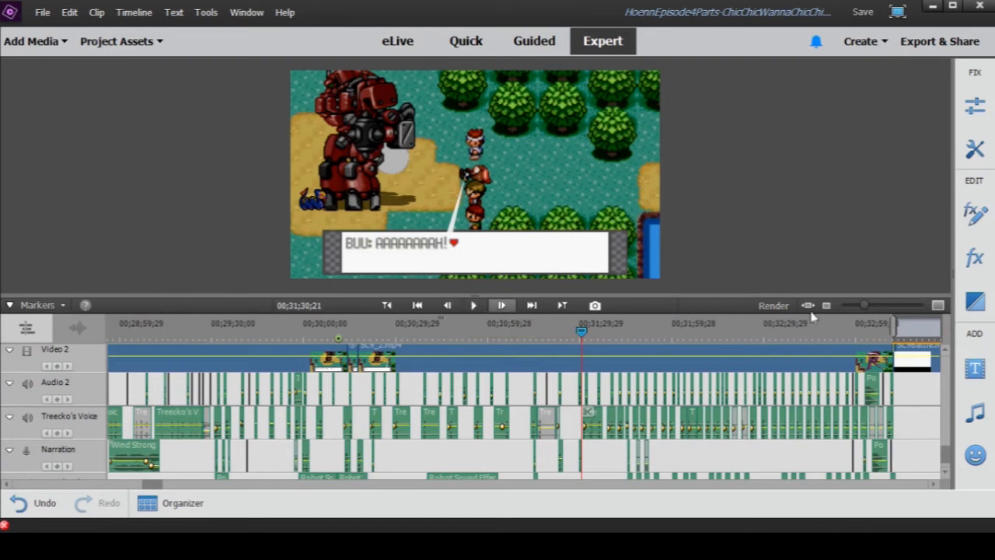
- Enlarge the timeline and play the Treecko voice clip with the hit on the robot from 00;31;30;21 to 00;31;32;09
drag(864, 310, 877, 309)
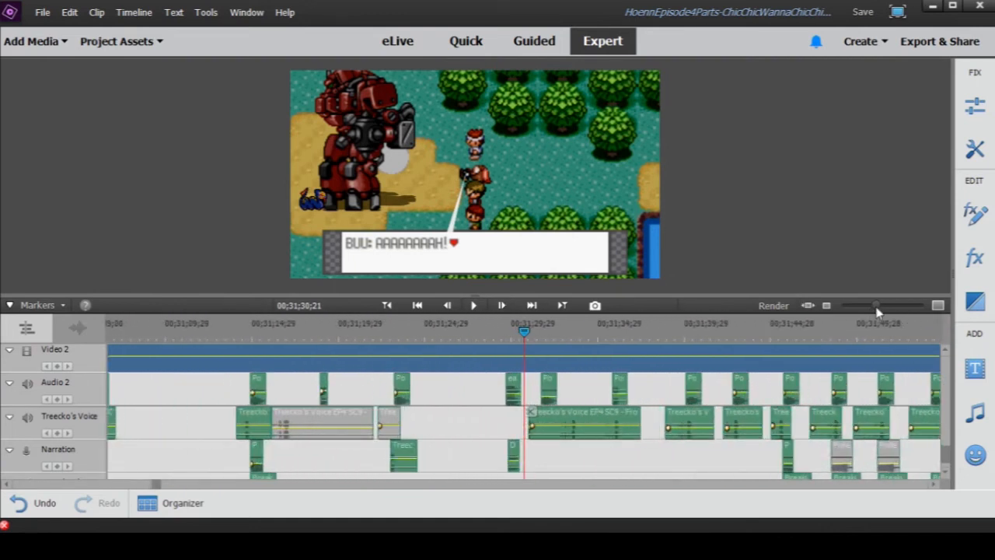
click(476, 308)
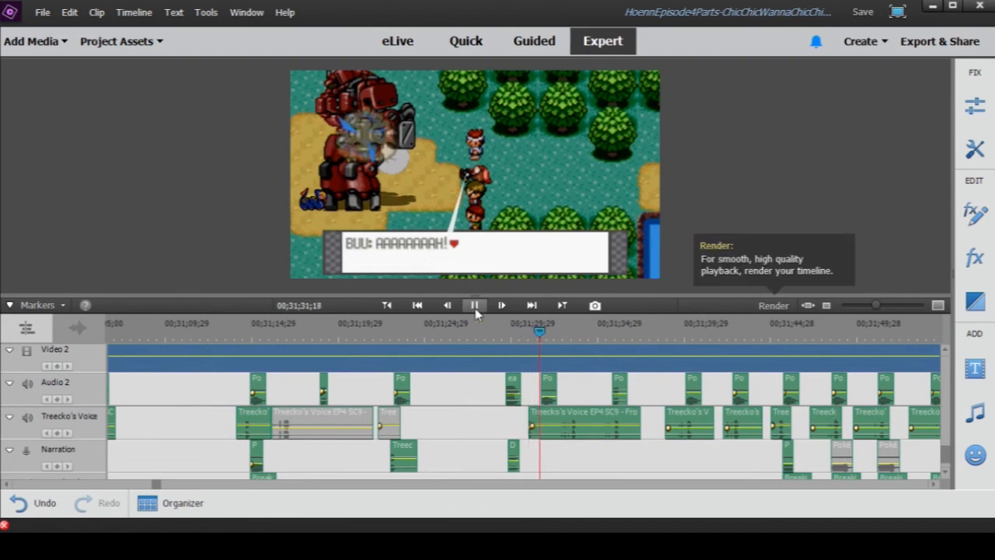
click(475, 313)
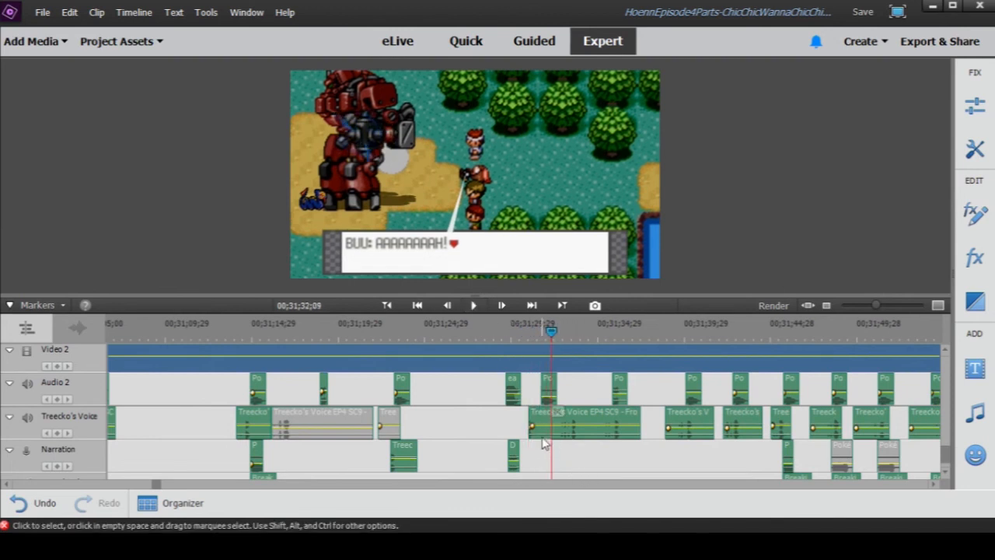
- Disable the Treecko's Voice EP4 SC9 clip under the playhead at 00;31;32;09
right_click(577, 419)
click(619, 247)
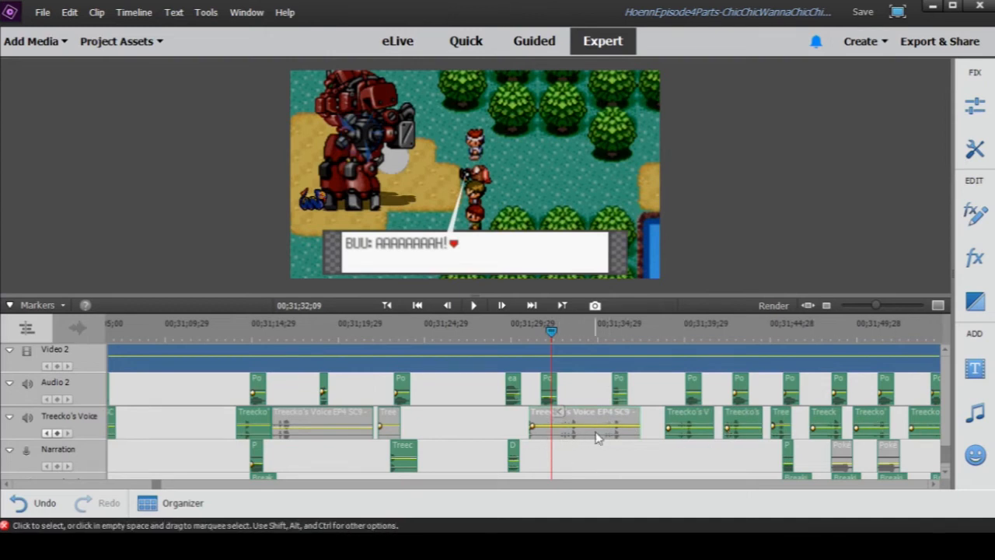
scroll(582, 456, down, 1)
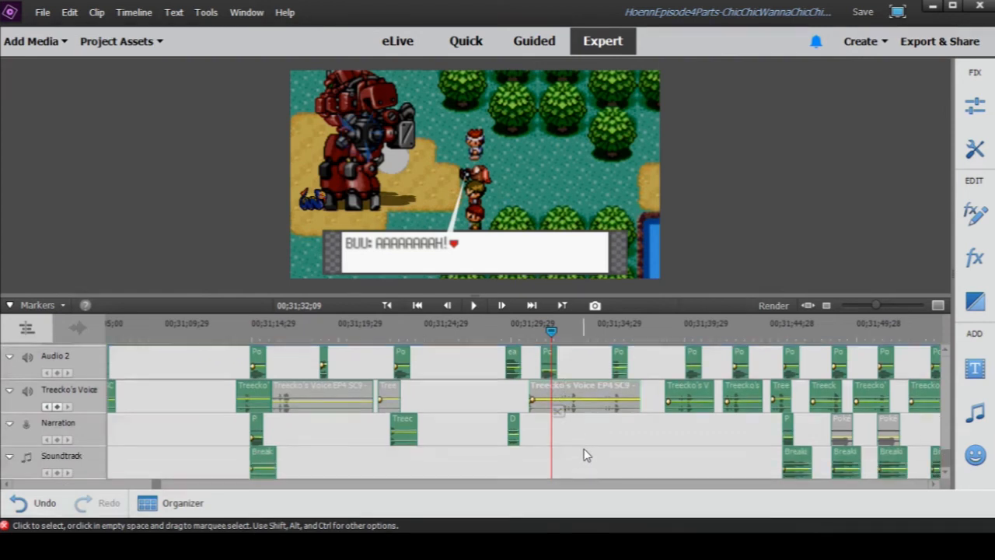
scroll(582, 455, up, 2)
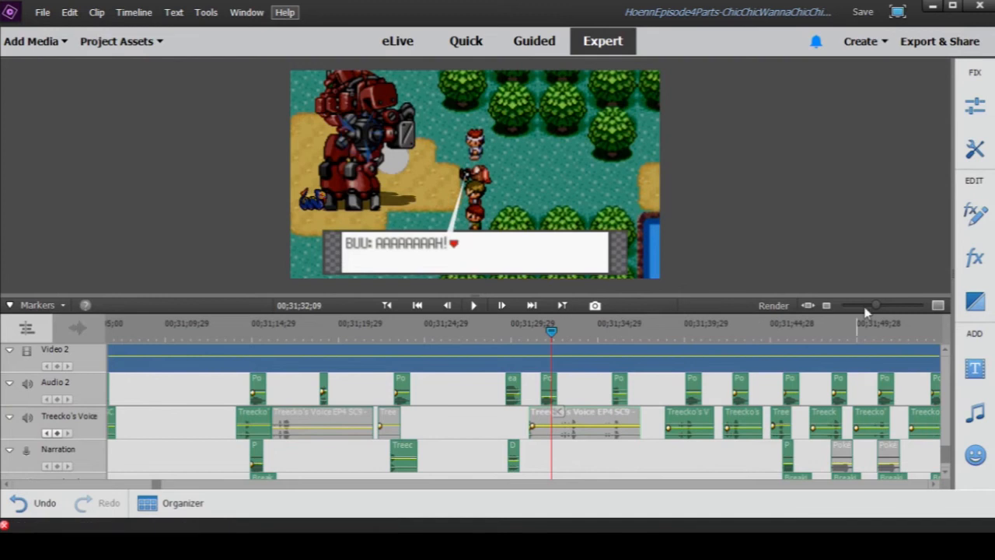
- Move the playhead to Gilbert's "Guys! They have Treecko" line at 00;31;37;24 and play the dialogue to 00;31;44;23
drag(876, 306, 874, 313)
drag(551, 334, 562, 337)
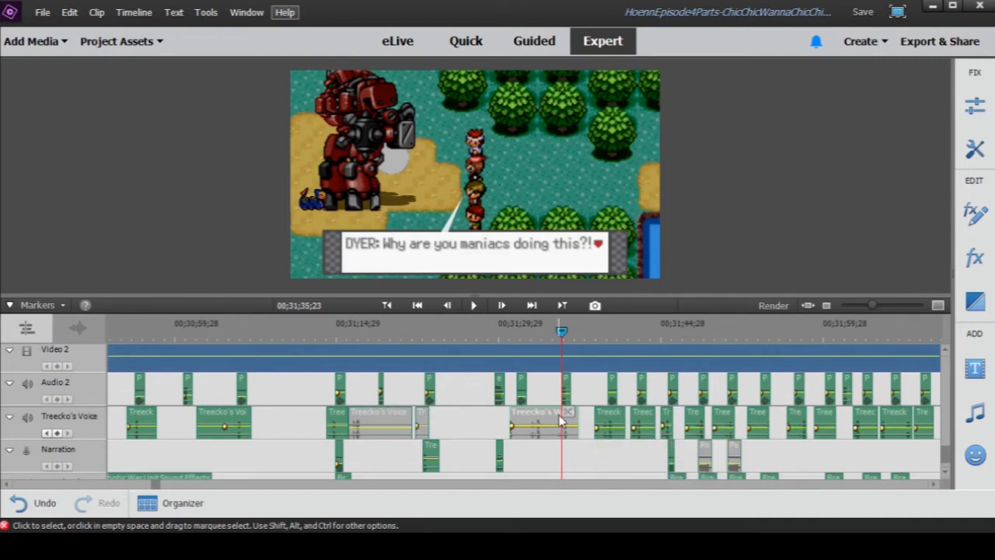
drag(568, 332, 583, 339)
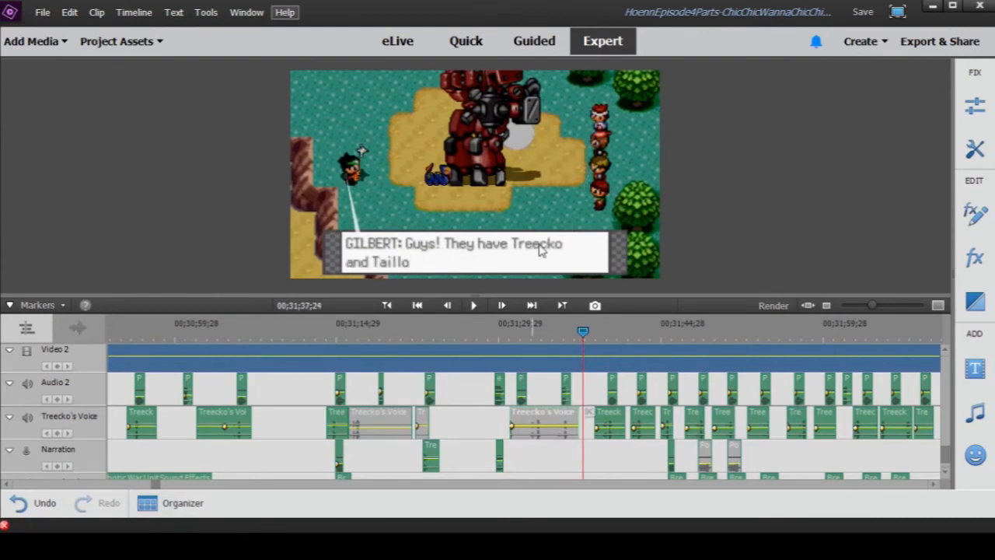
click(475, 307)
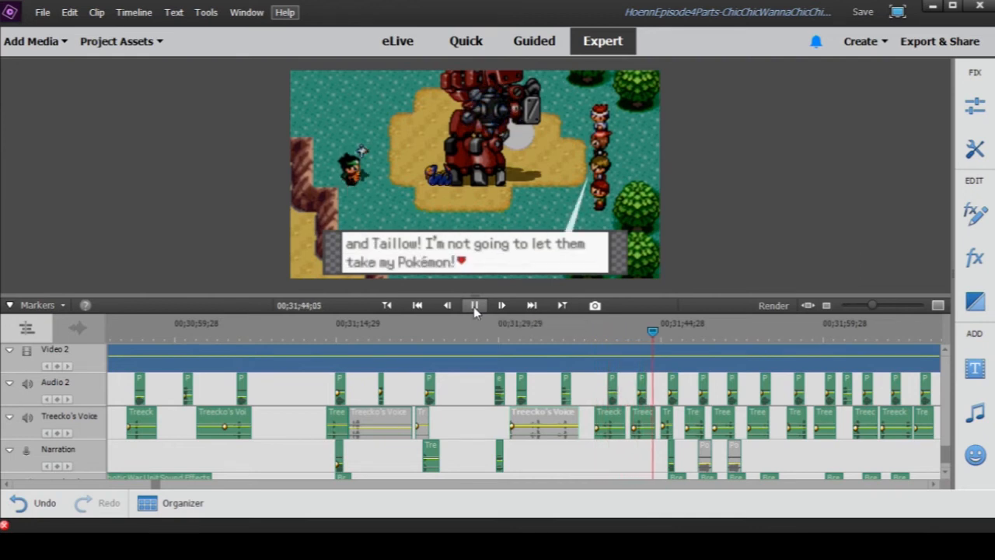
click(474, 306)
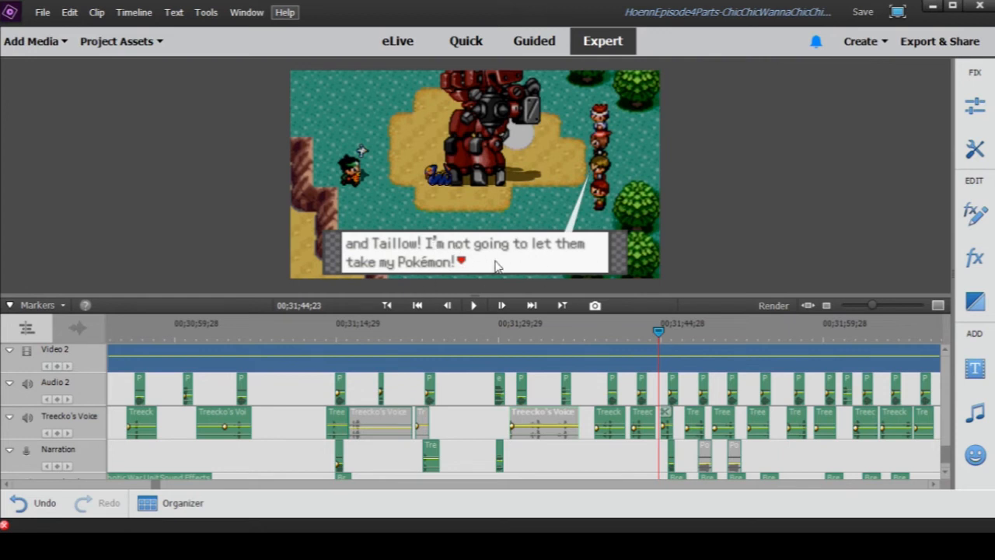
- Play Treecko's attack on the robot in short bursts from 00;31;44;23 to 00;31;50;00
click(475, 306)
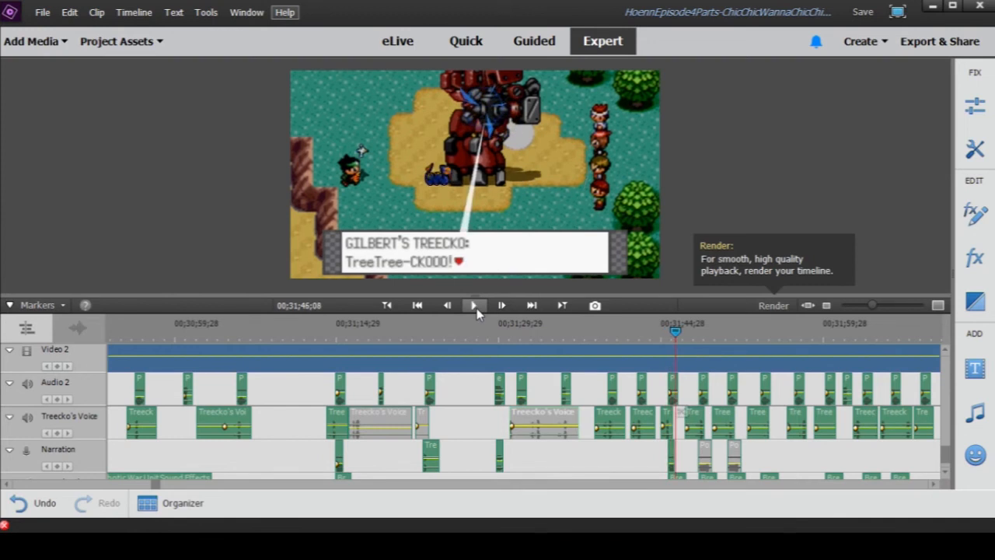
click(475, 306)
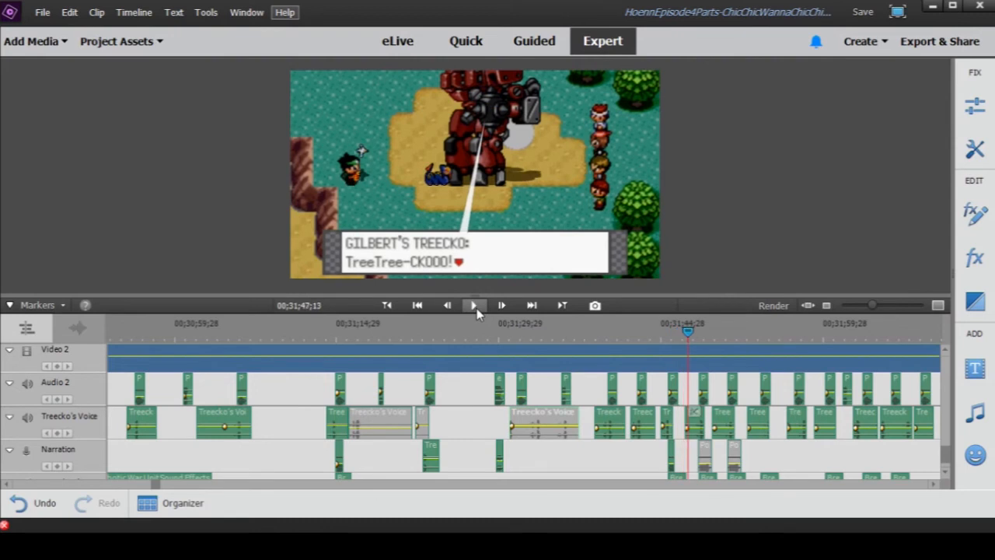
click(475, 306)
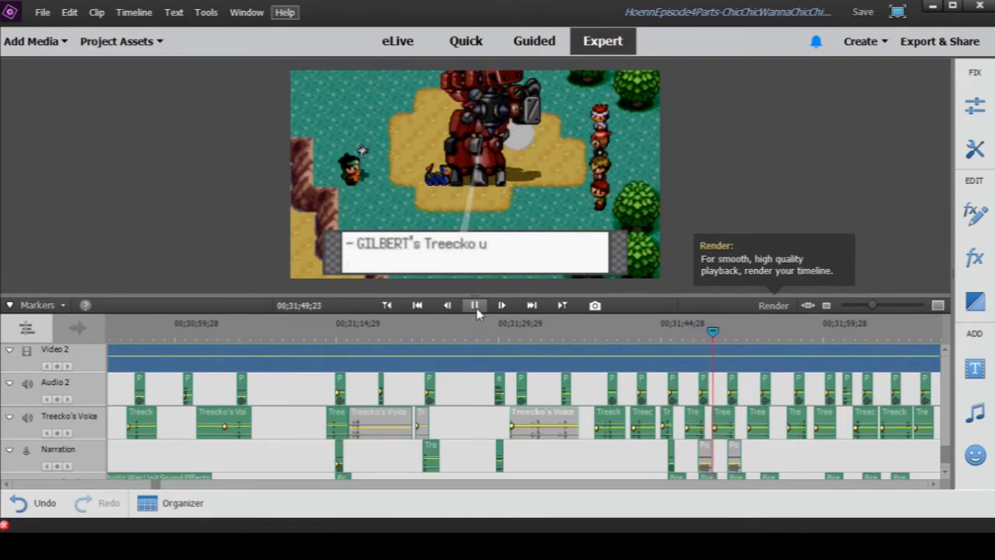
click(476, 307)
- Enlarge the timeline around the Narration and Soundtrack clips and replay Treecko's hit from 00;31;45;01 to 00;31;46;07
scroll(778, 466, down, 2)
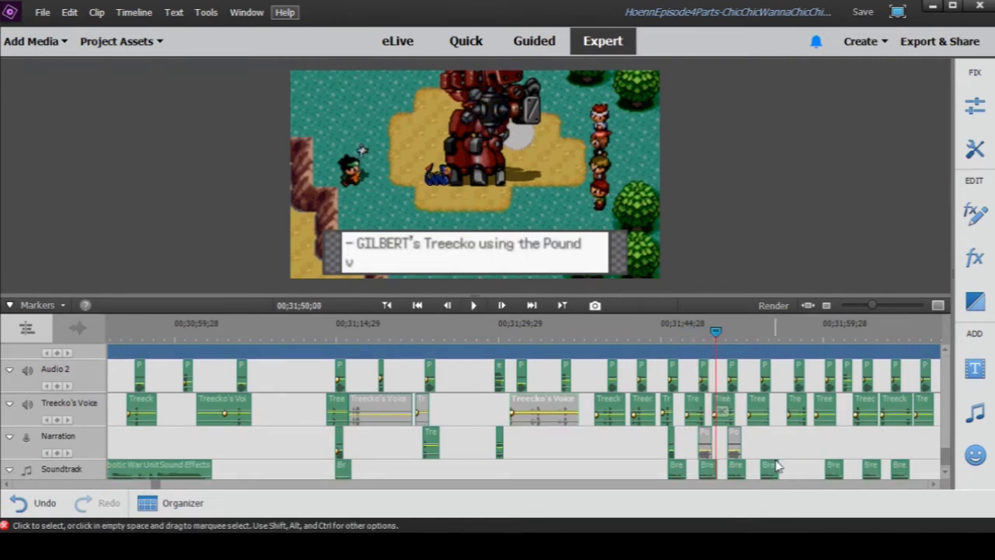
drag(877, 311, 880, 311)
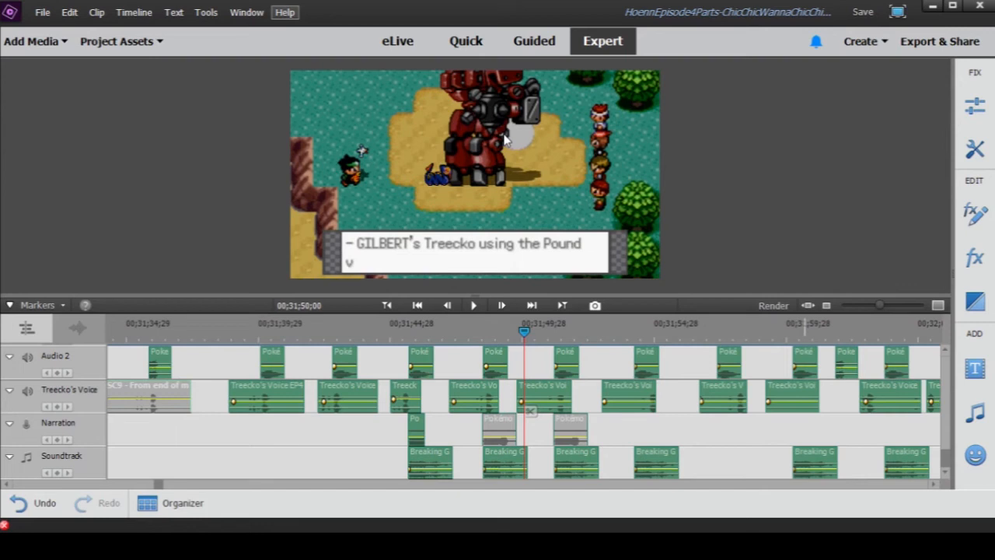
drag(389, 331, 406, 333)
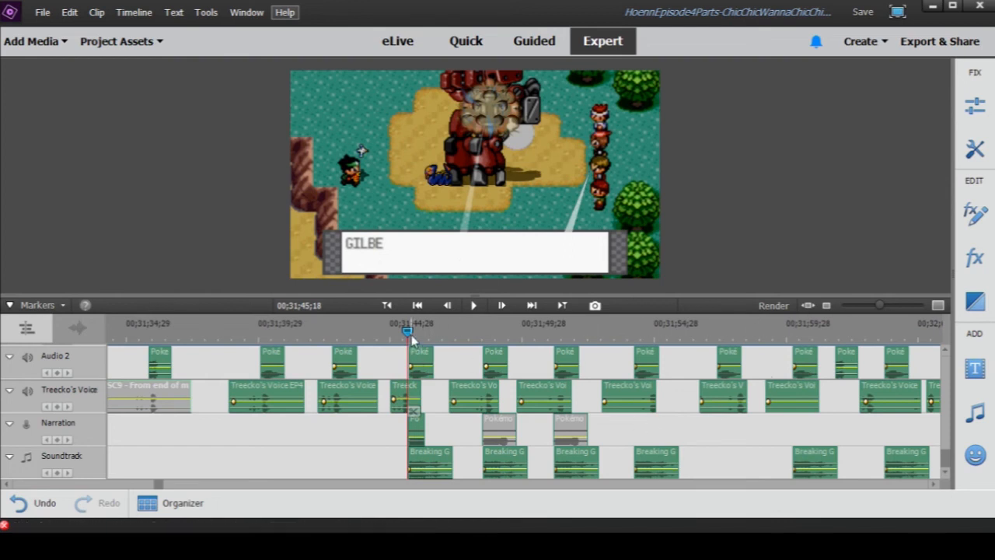
drag(413, 333, 395, 333)
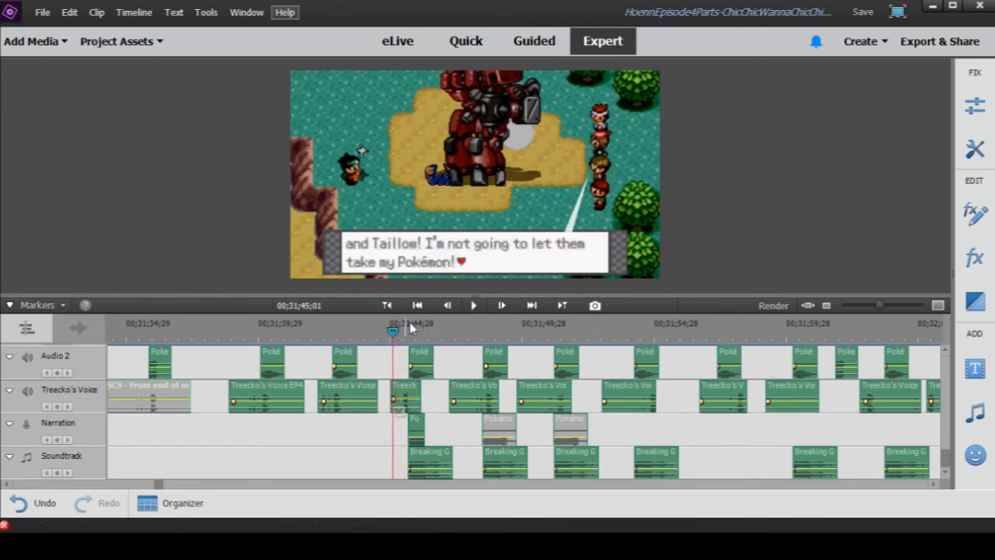
click(472, 307)
click(472, 309)
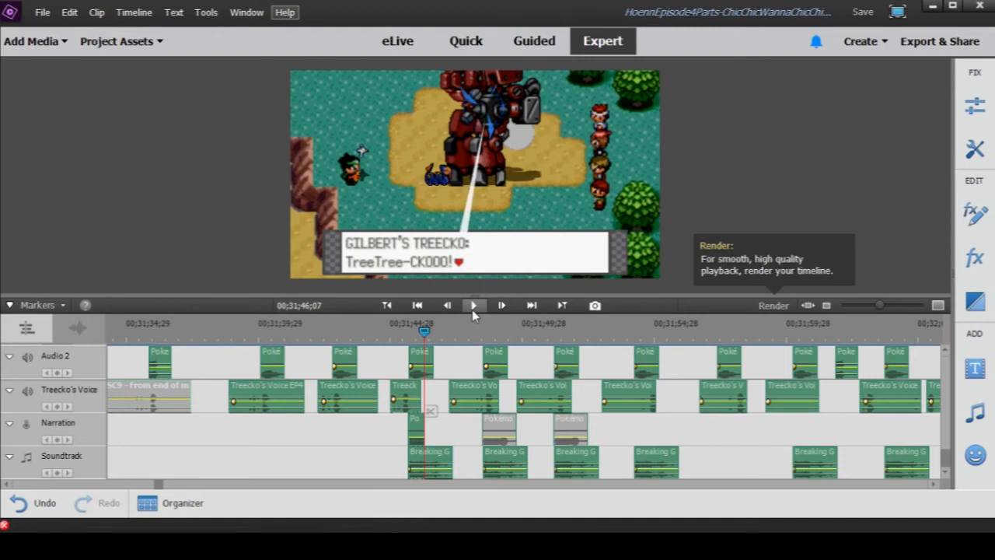
- Check the Audio 3 clips, return to 00;31;42;21 and replay the lead-in and hit, stopping at 00;31;47;04
scroll(467, 426, up, 1)
scroll(467, 426, up, 4)
scroll(466, 423, down, 5)
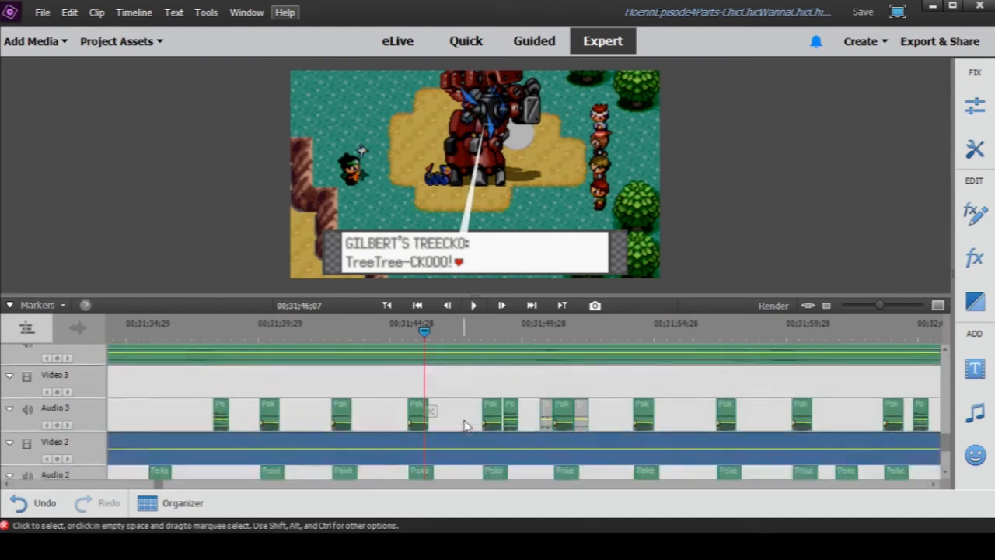
click(333, 327)
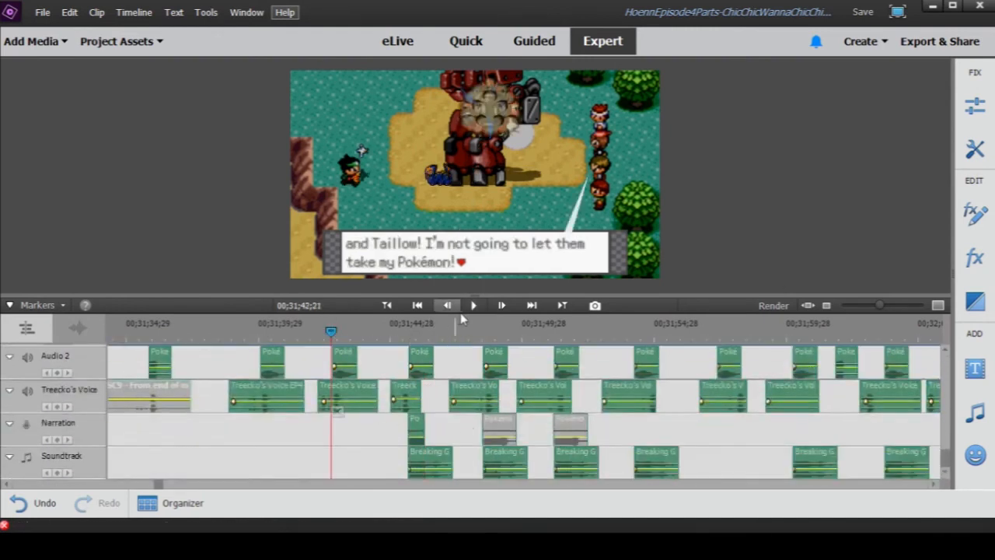
click(473, 306)
click(389, 332)
click(473, 305)
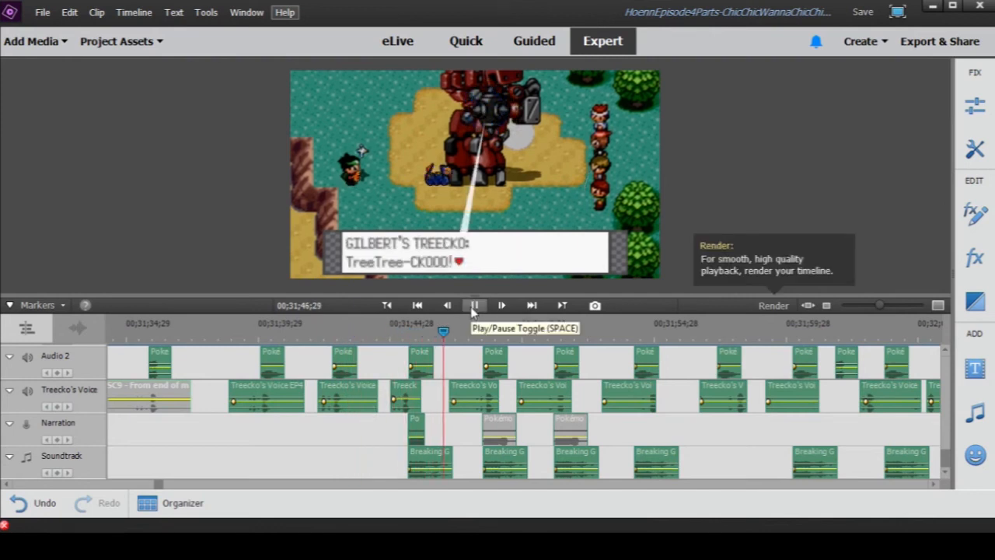
click(472, 307)
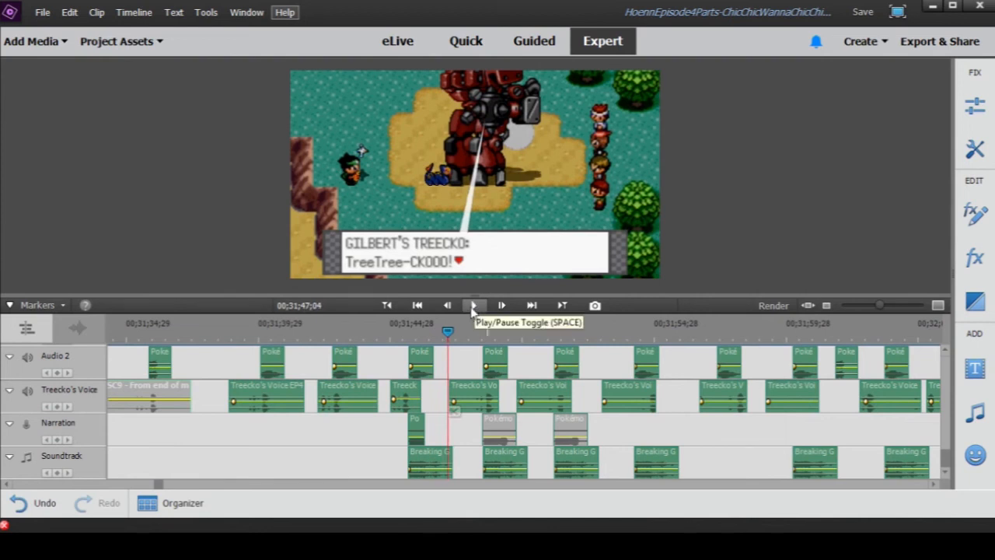
- Play the Pound variation sequence from 00;31;47;04 to 00;31;55;26, pausing at 00;31;51;02 to show more of the timeline
click(473, 307)
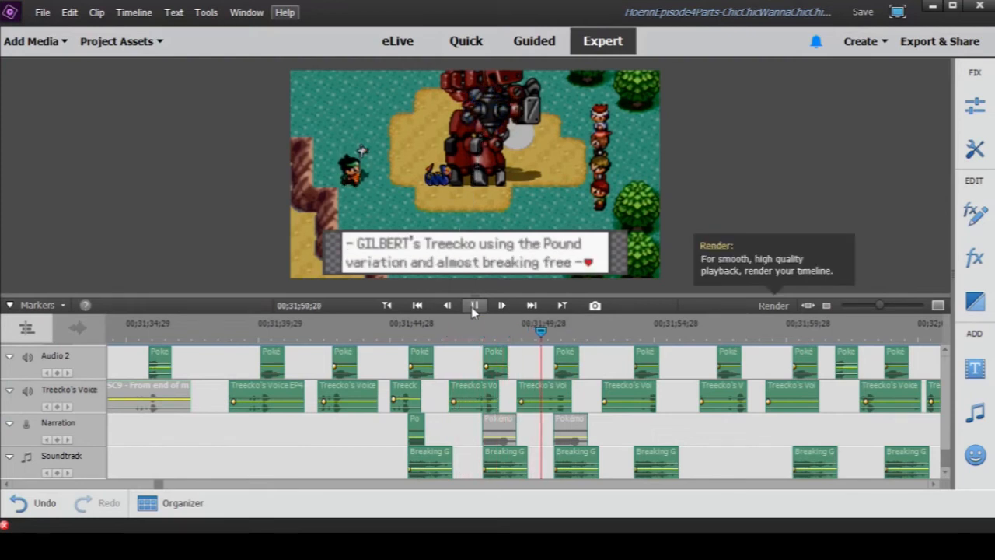
click(471, 307)
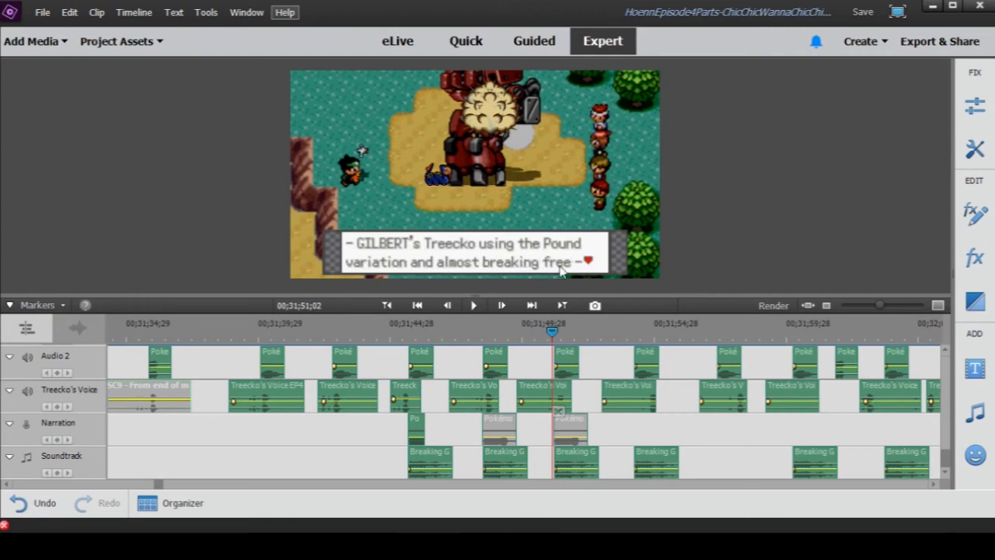
drag(881, 307, 874, 307)
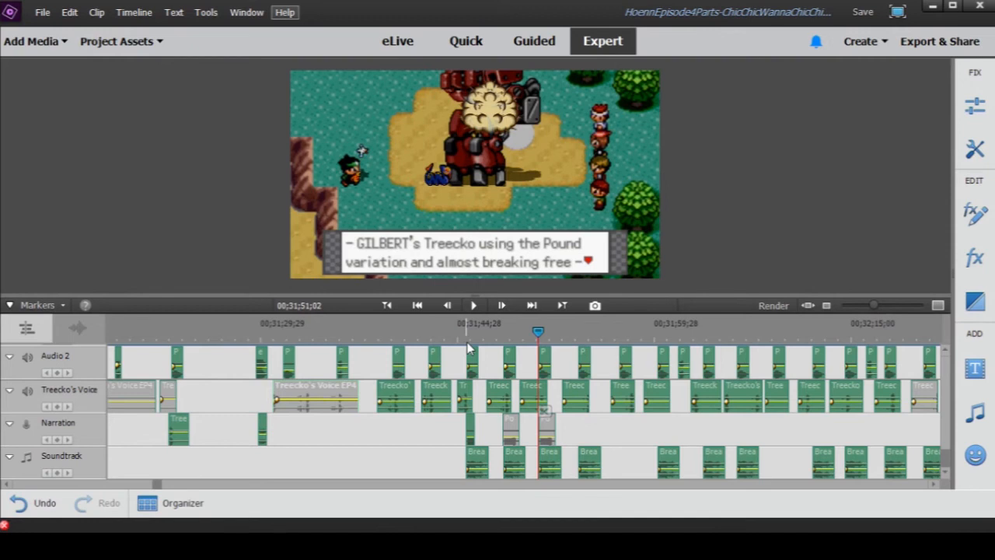
click(473, 304)
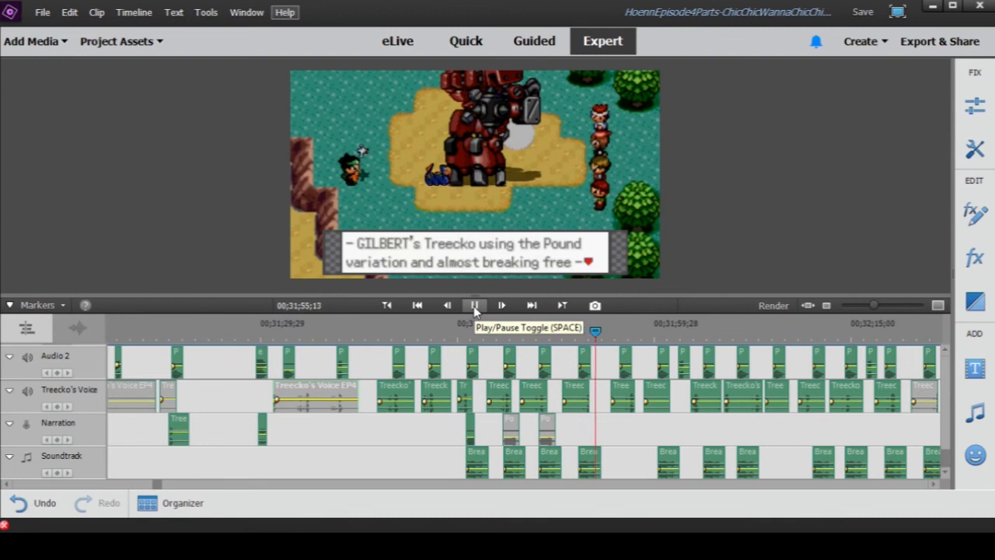
click(473, 305)
- Disable the Treecko's Voice clip just before 00;31;55;26 and the next five clips on that track
right_click(579, 398)
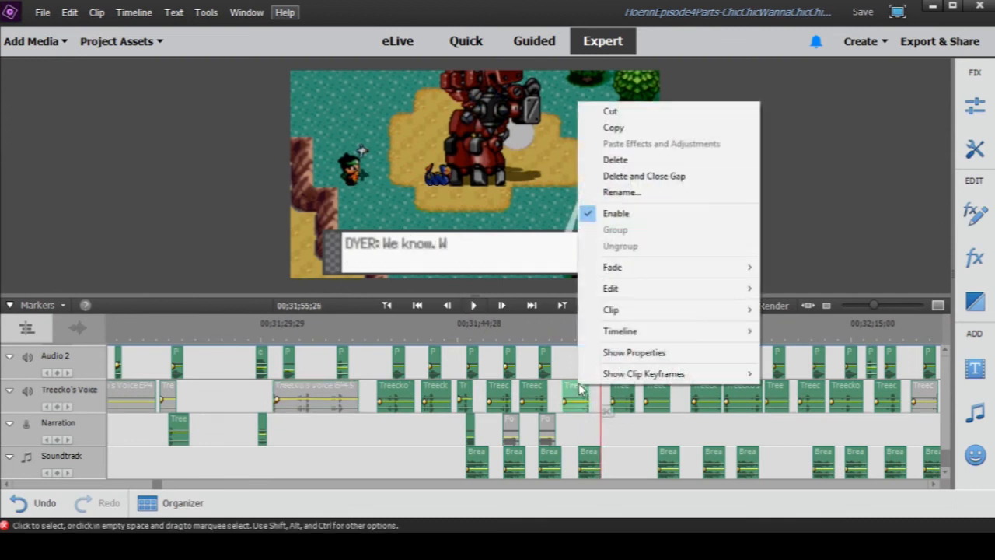
click(630, 215)
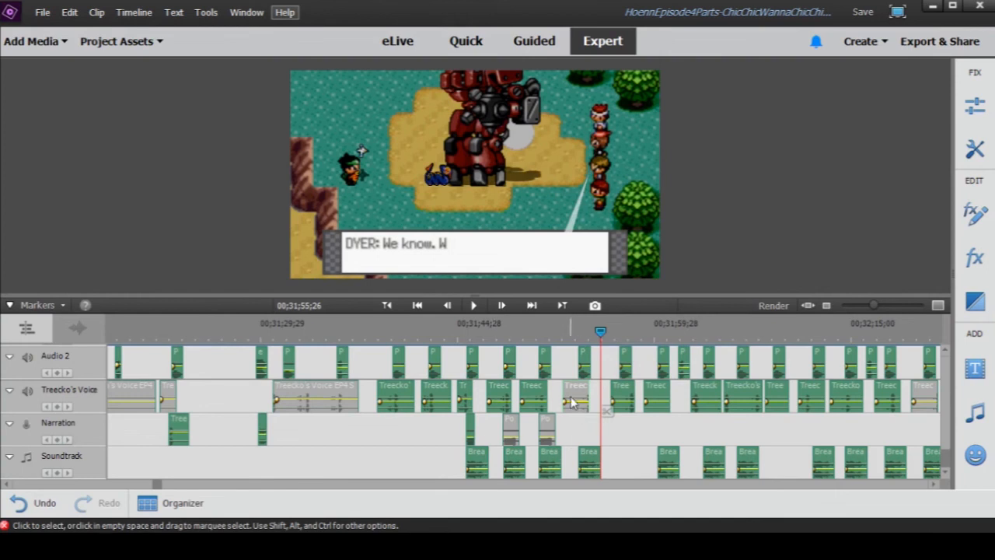
right_click(628, 400)
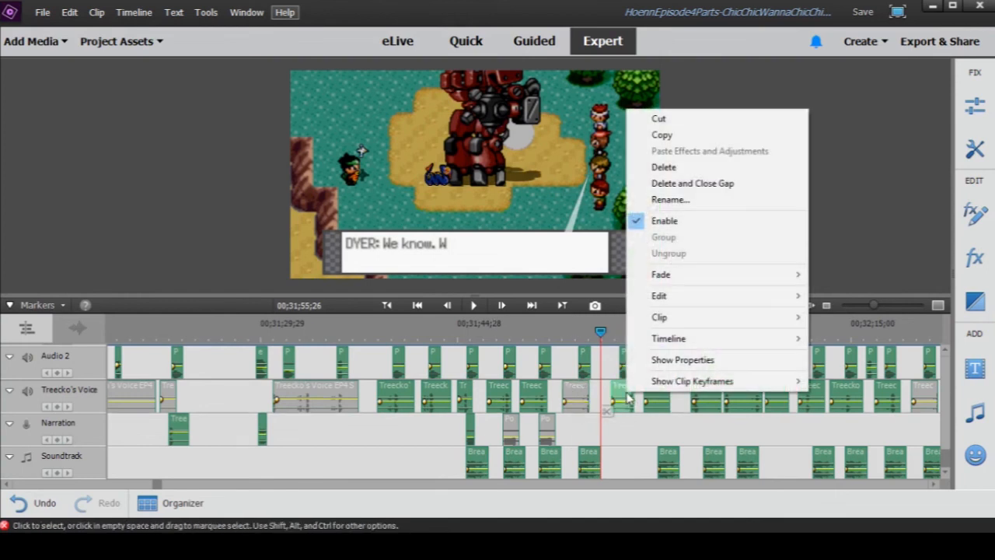
click(667, 222)
right_click(657, 399)
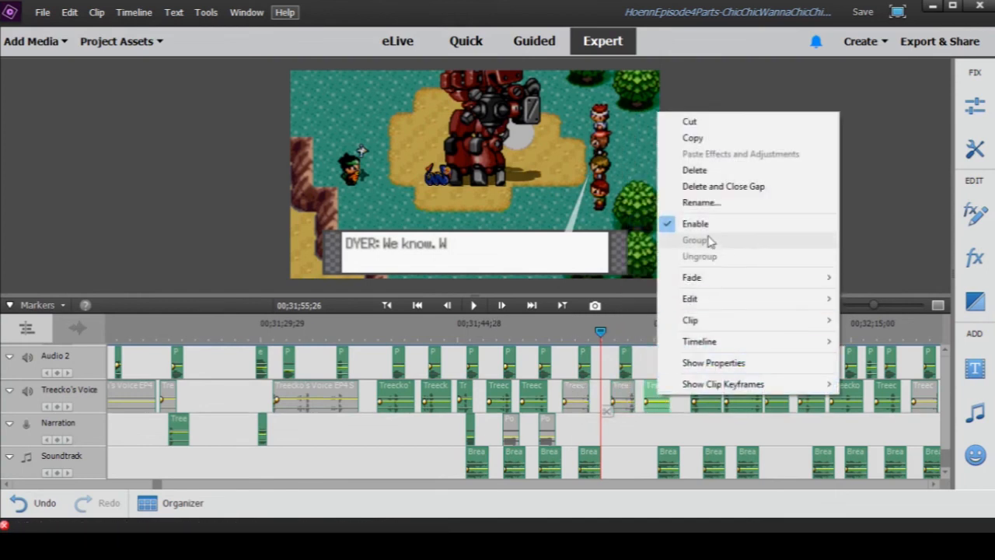
click(692, 224)
right_click(698, 395)
click(742, 218)
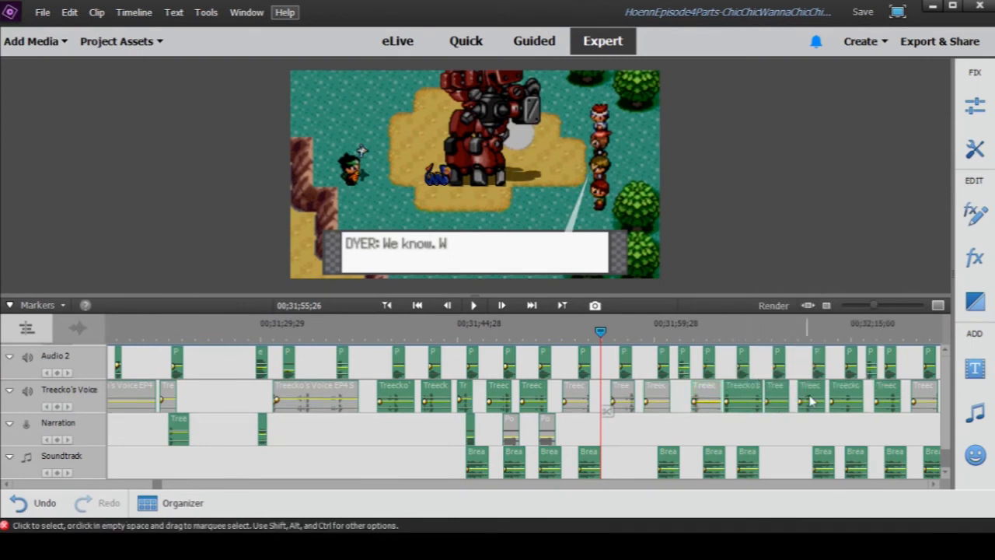
right_click(748, 401)
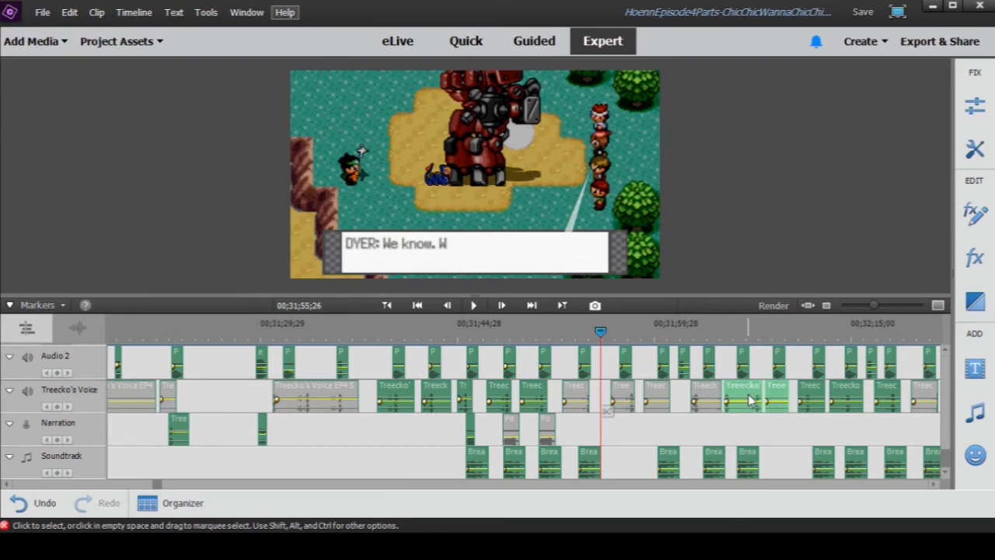
click(800, 245)
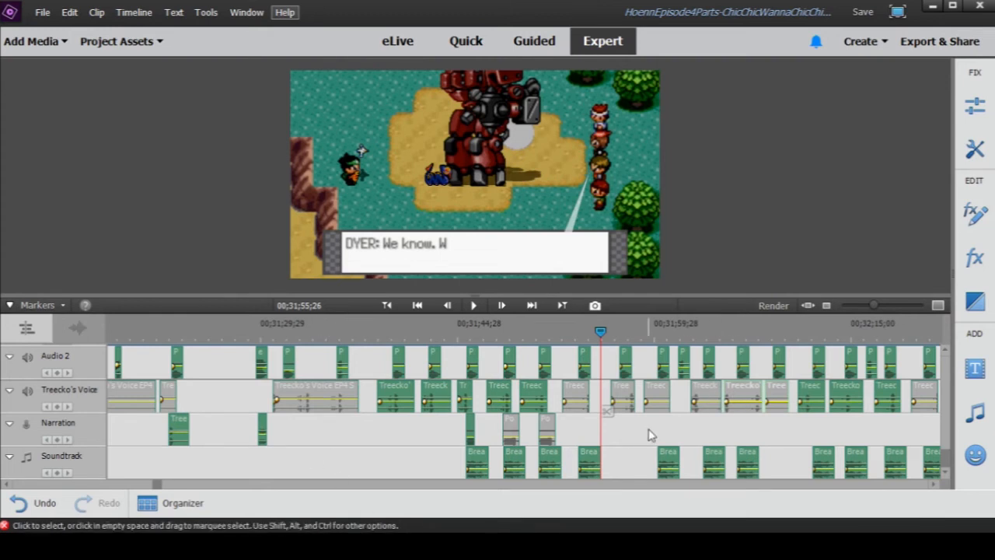
- Enable the Radio Tower Takeover music clip on the Audio 9 track
scroll(648, 430, up, 3)
scroll(649, 430, up, 10)
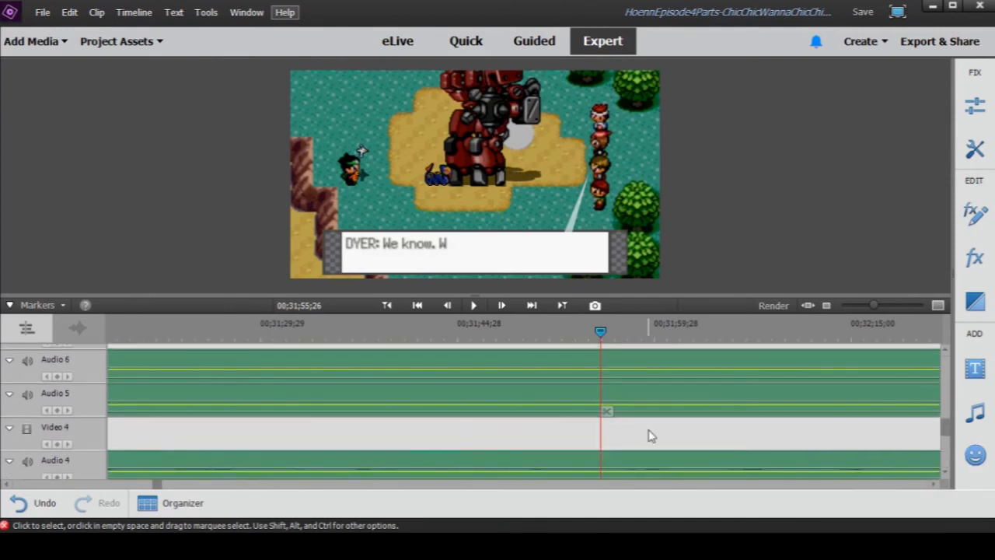
scroll(650, 431, up, 2)
scroll(650, 432, down, 2)
scroll(615, 384, up, 1)
drag(874, 305, 862, 306)
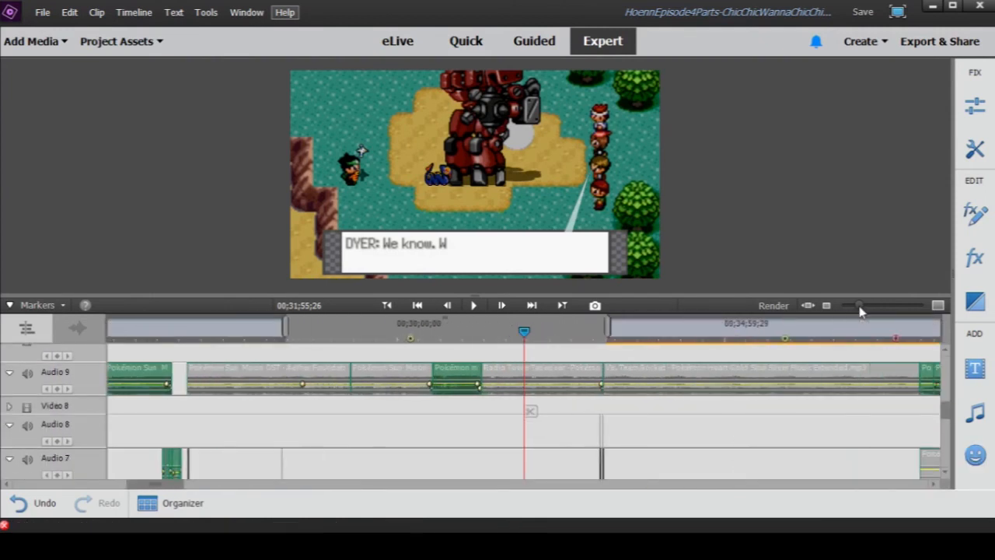
right_click(509, 378)
click(543, 201)
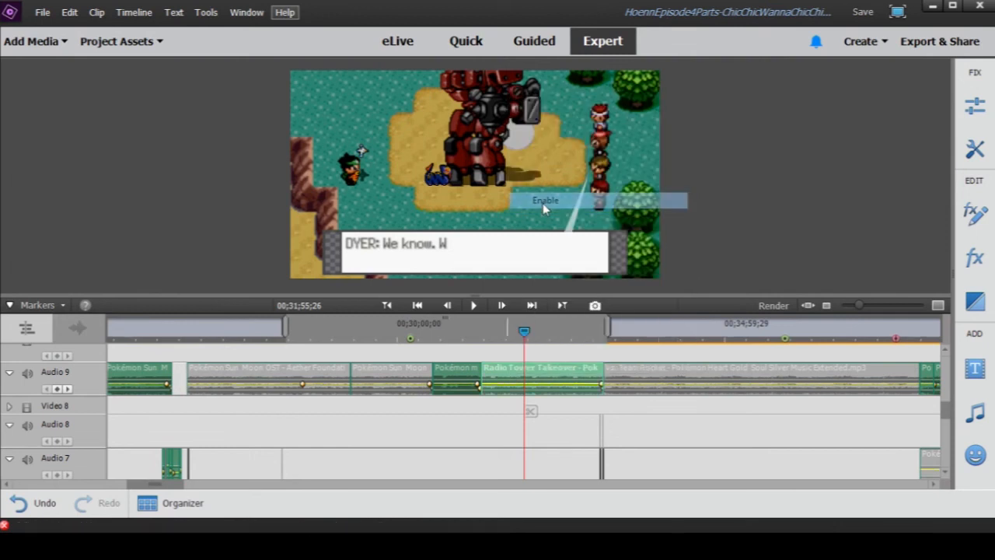
- Play the scene with the Radio Tower Takeover music from 00;31;55;26 to 00;32;01;25, and disable that music clip
scroll(562, 384, up, 1)
scroll(560, 405, down, 1)
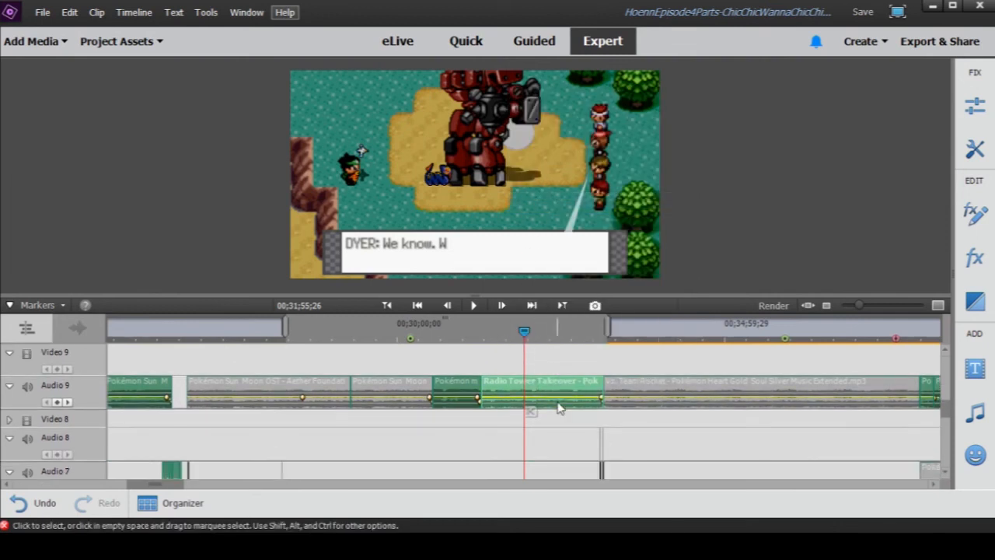
click(475, 305)
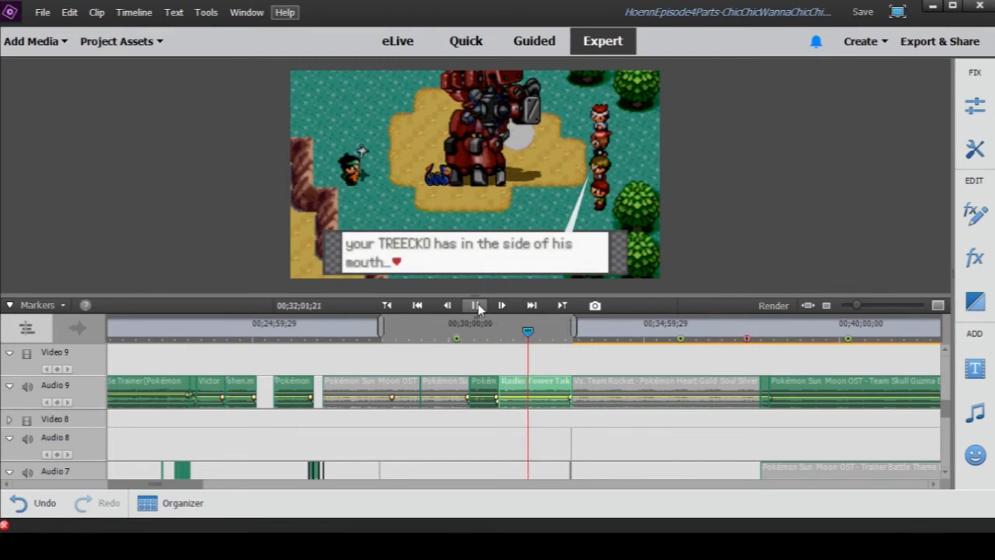
click(476, 306)
right_click(518, 385)
key(Escape)
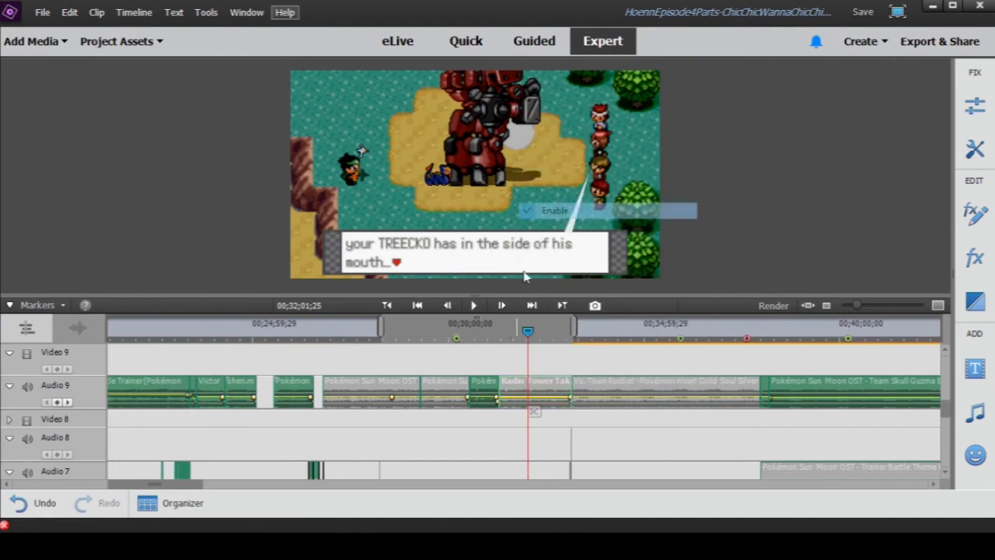
- Enable the shorter, second Aether Foundation music clip on the Audio 9 track and play the scene from about 00;29;51
click(445, 387)
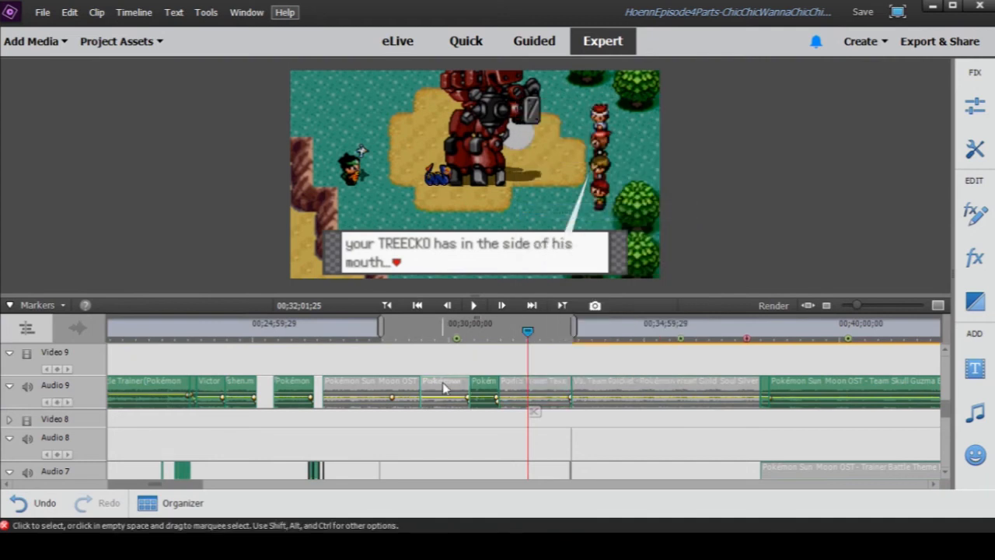
right_click(444, 382)
click(480, 210)
click(441, 330)
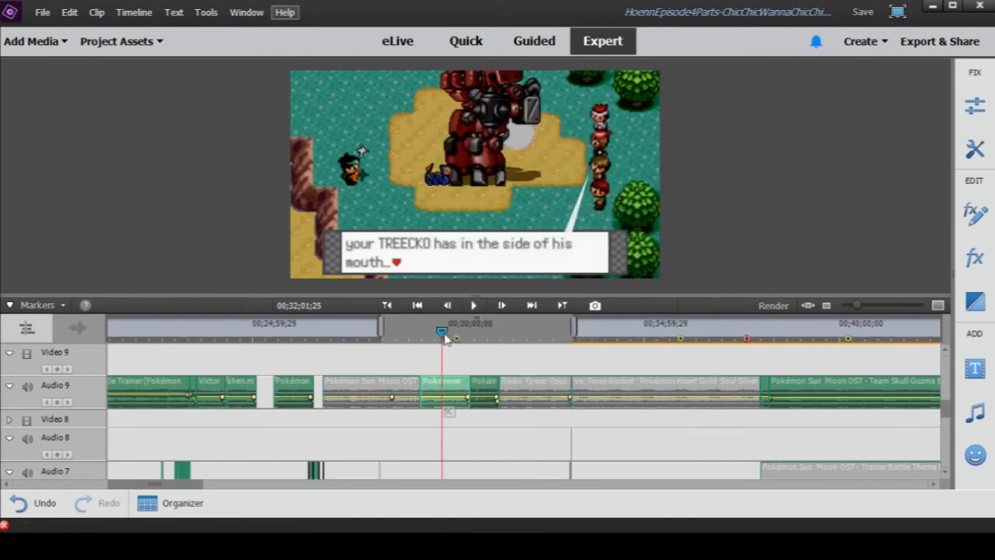
click(473, 305)
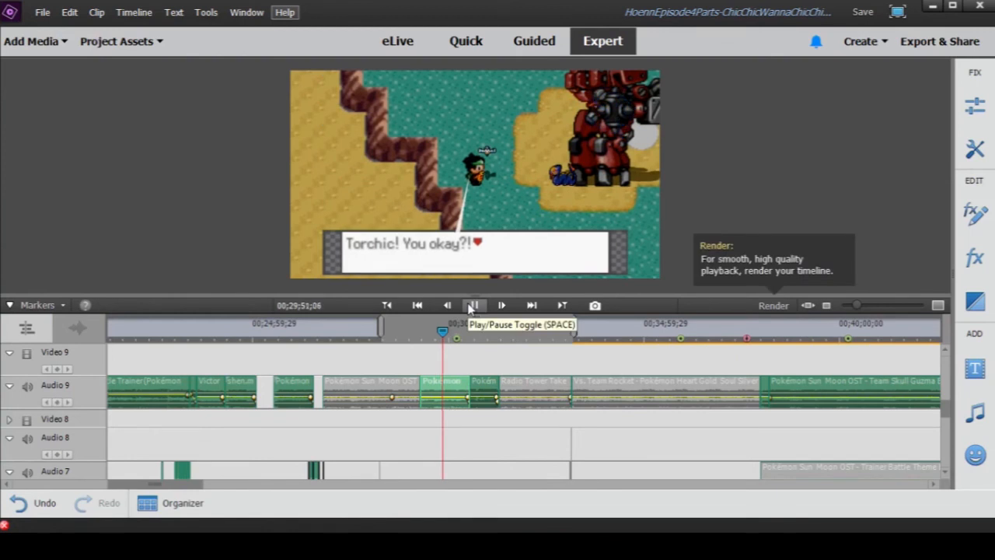
drag(859, 306, 865, 311)
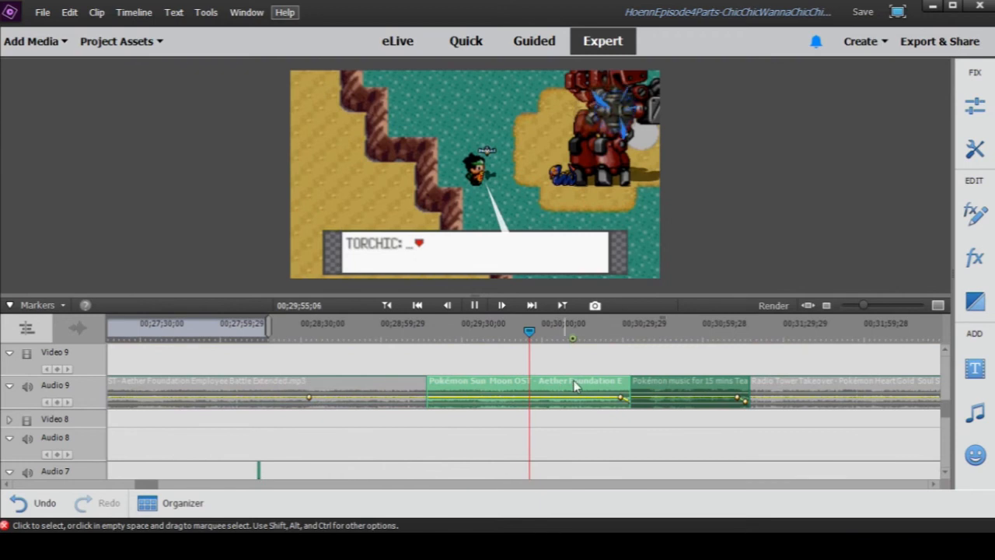
drag(863, 306, 856, 306)
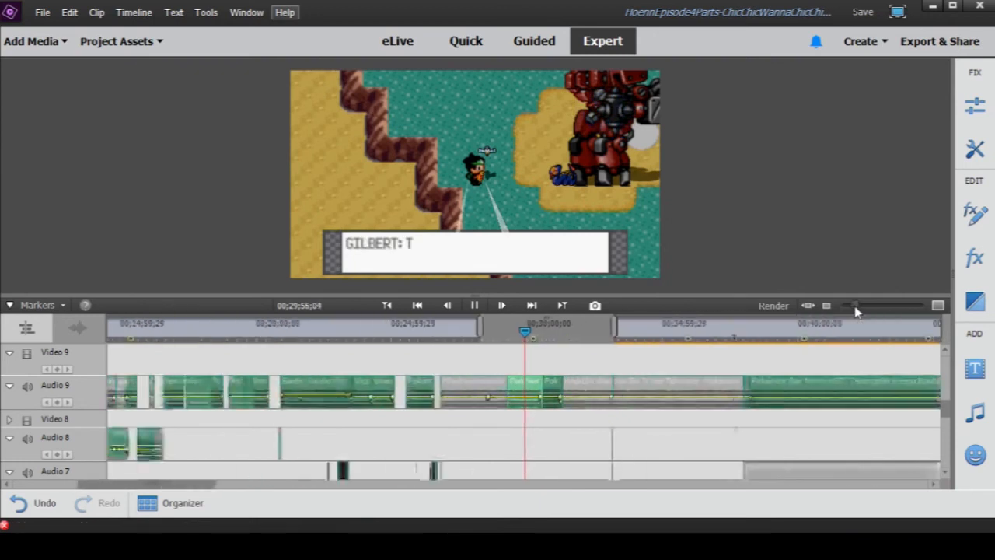
- Disable the second Aether Foundation clip on Audio 9 and enable the longer Aether Foundation clip directly before it
right_click(524, 389)
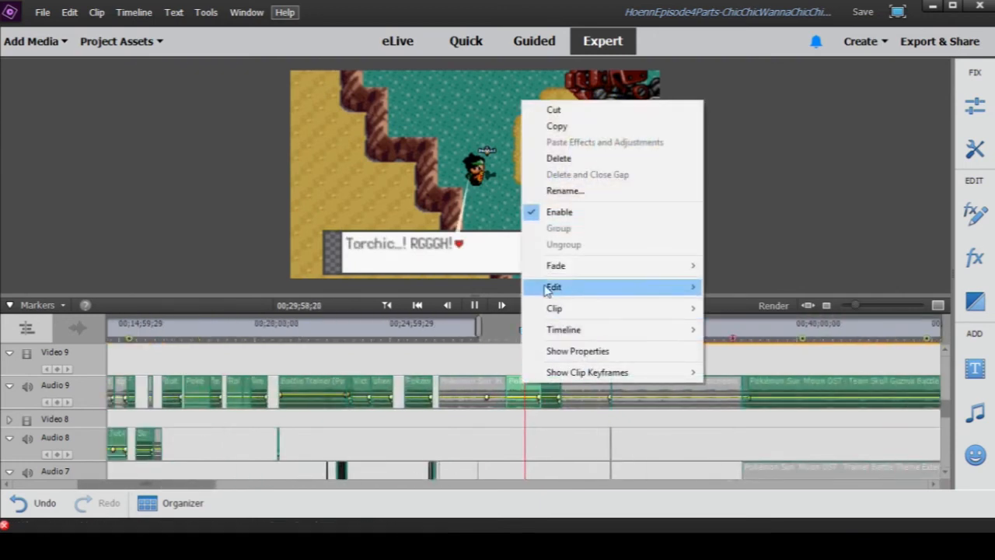
click(559, 221)
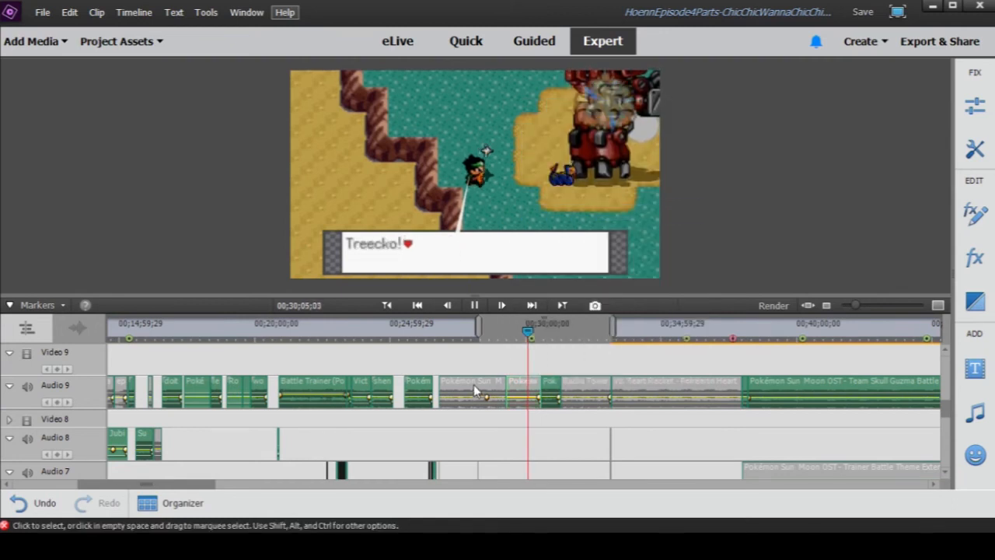
right_click(474, 384)
click(513, 213)
- Play the Wing Attack scene with the longer Aether Foundation clip from about 00;28;59 to 00;29;03;22, and disable that clip
click(498, 331)
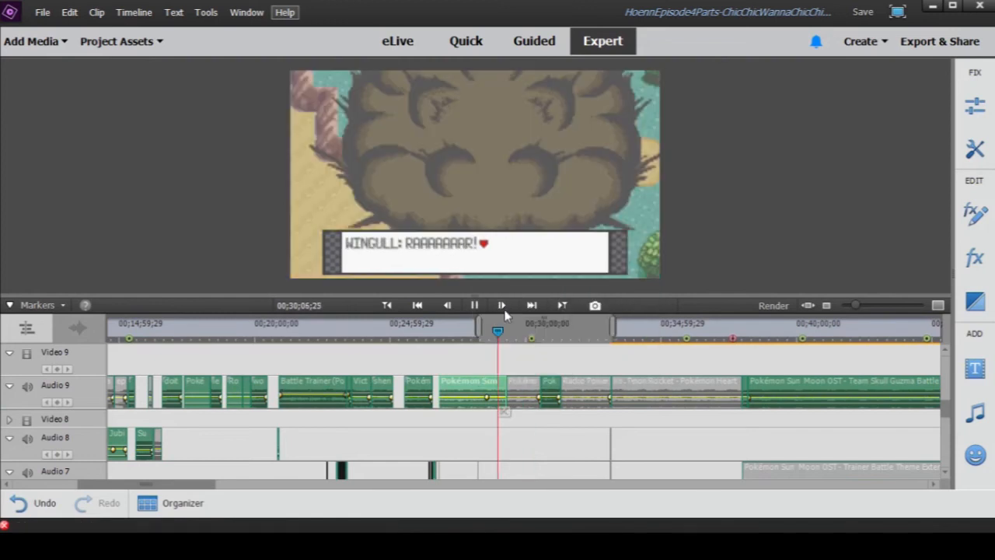
click(476, 309)
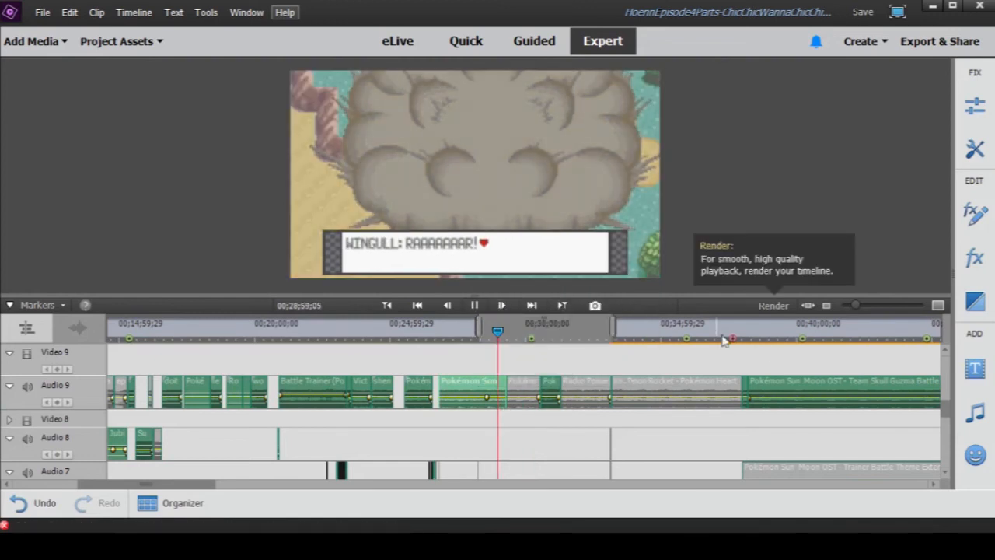
drag(856, 309, 858, 314)
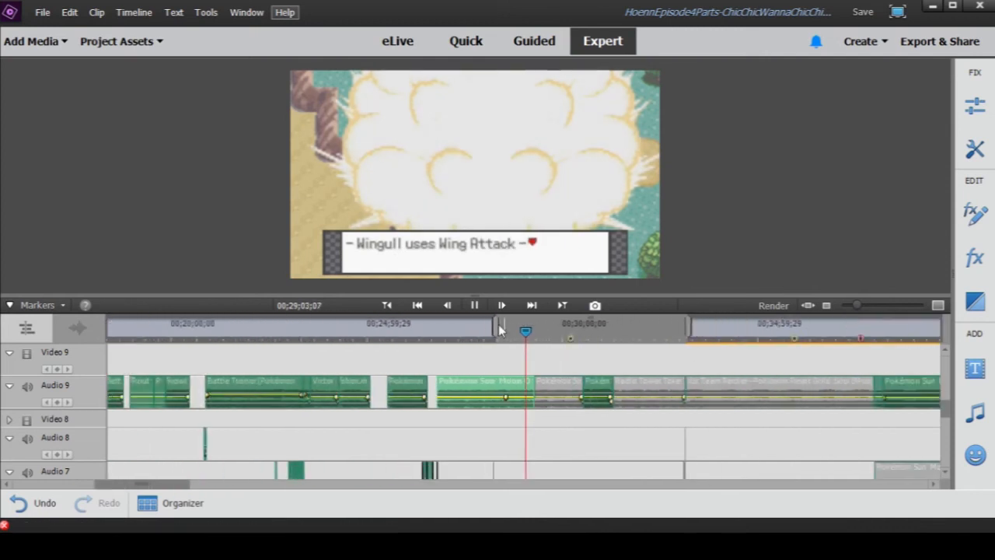
click(476, 306)
right_click(477, 381)
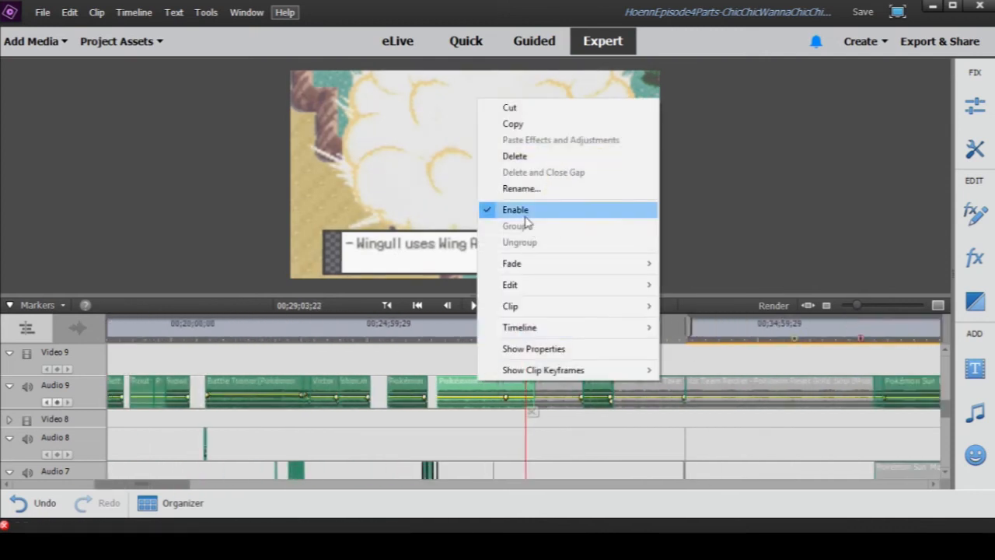
click(524, 210)
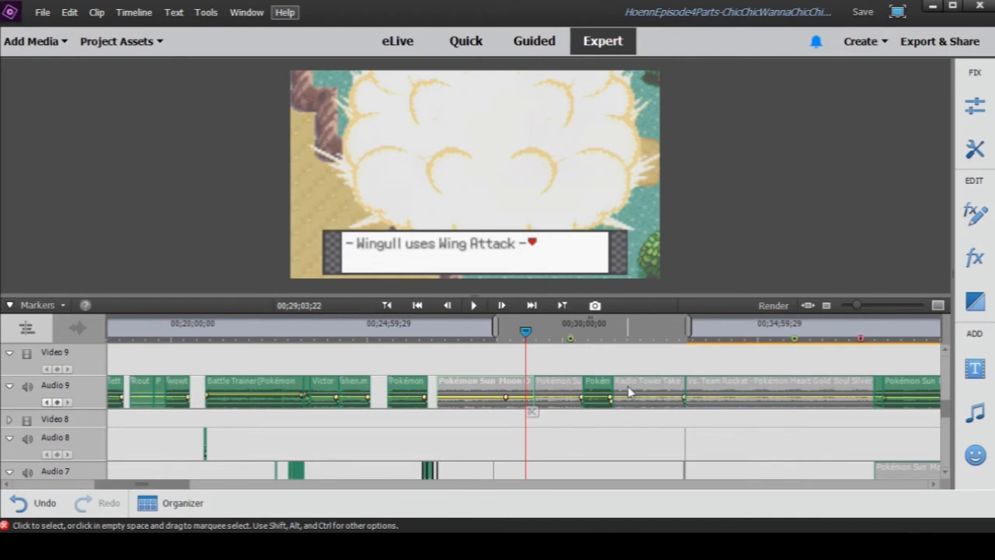
- Show the Audio 2, Treecko's Voice, Narration and Soundtrack tracks and play the Pound variation scene from 00;31;53;03 to 00;32;02;04
click(678, 333)
scroll(735, 451, down, 3)
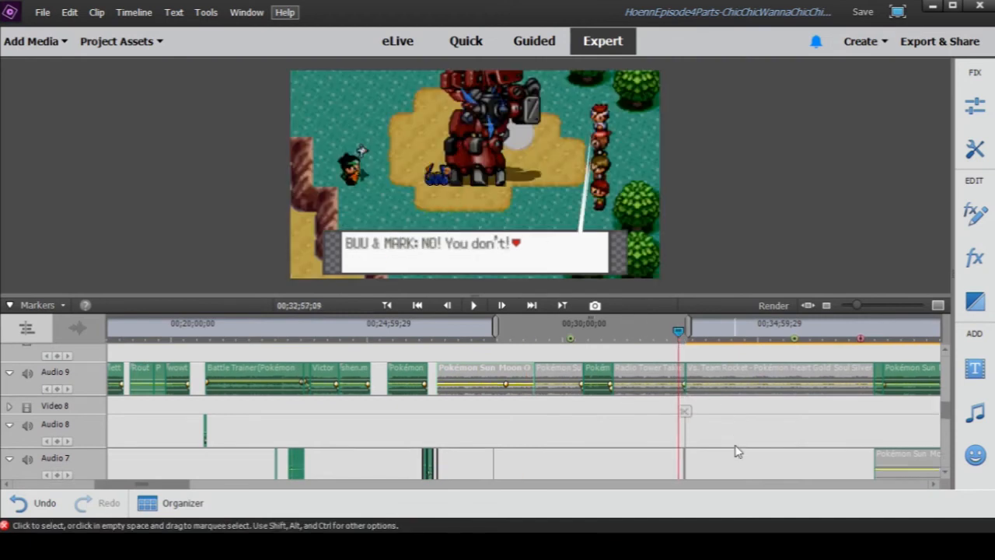
scroll(736, 451, down, 6)
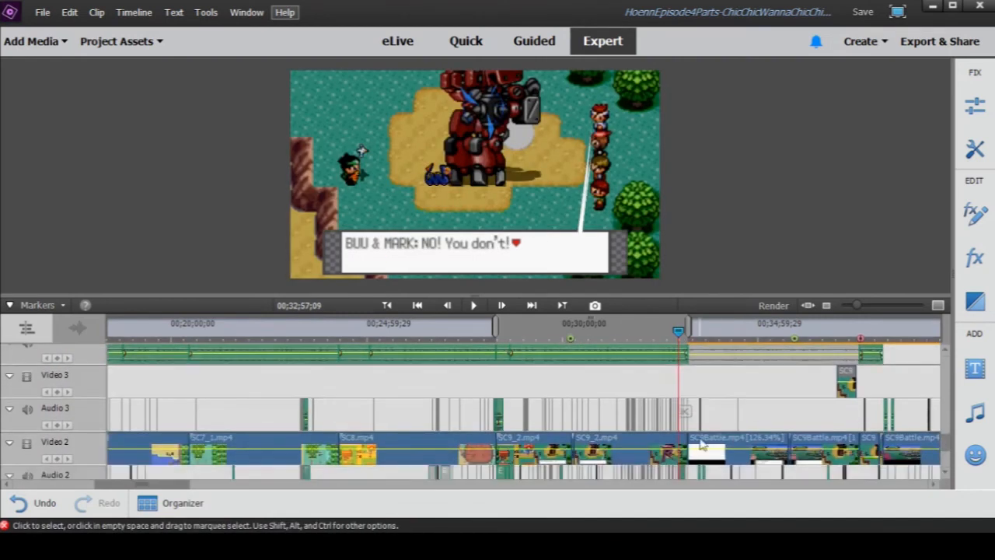
scroll(701, 444, down, 2)
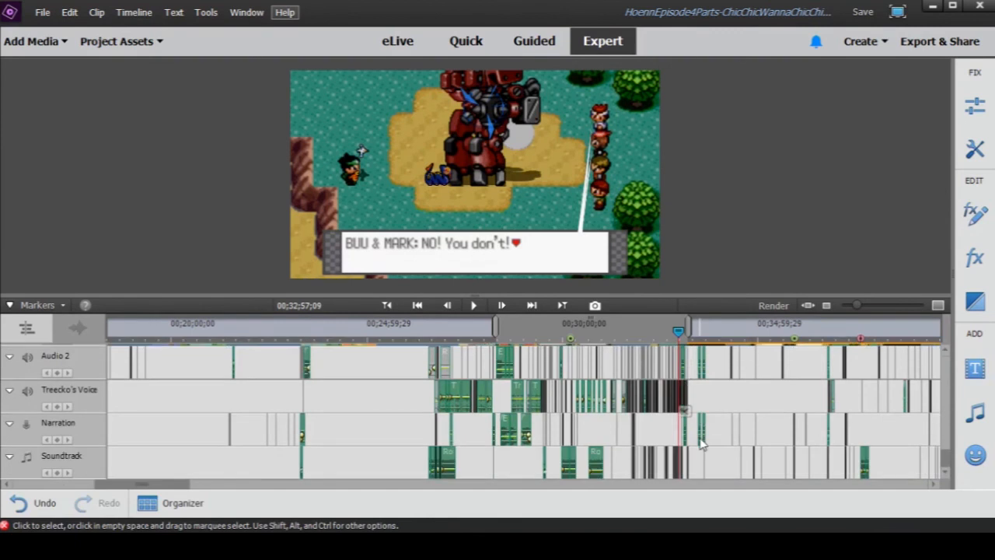
click(634, 335)
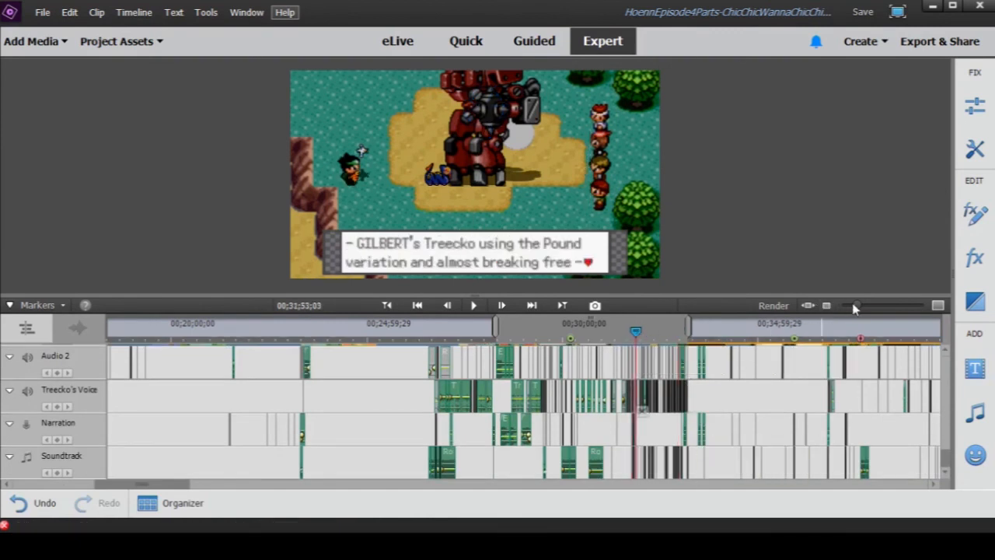
drag(855, 308, 871, 309)
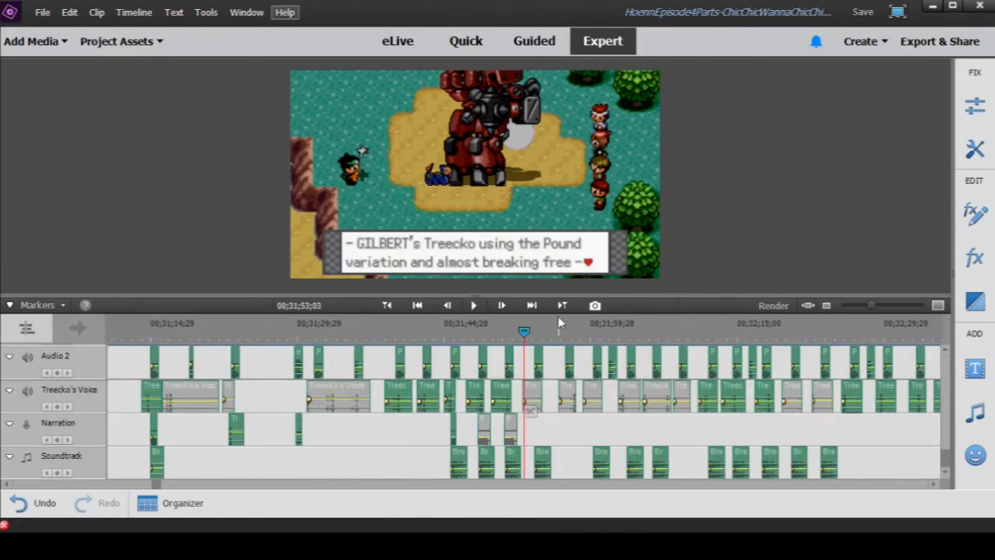
click(473, 306)
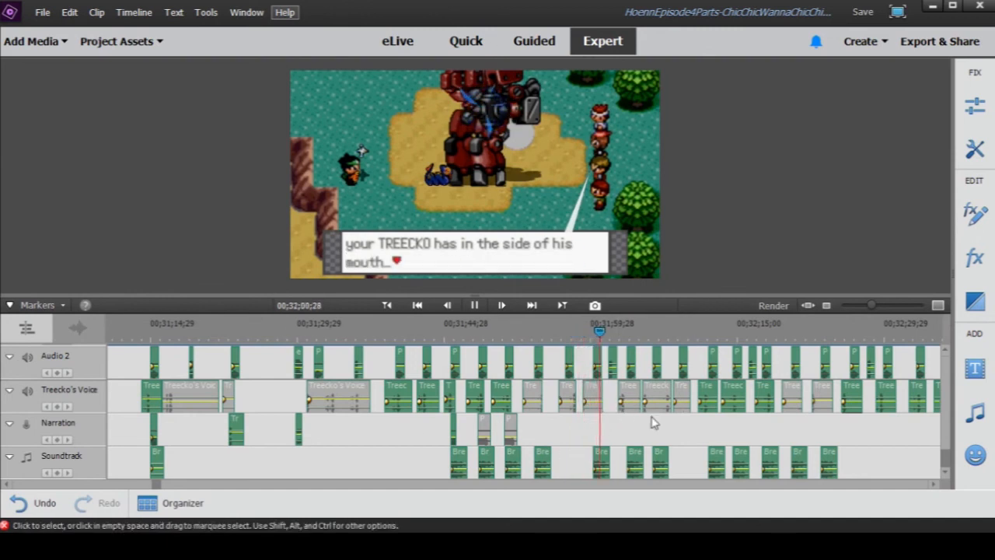
click(474, 304)
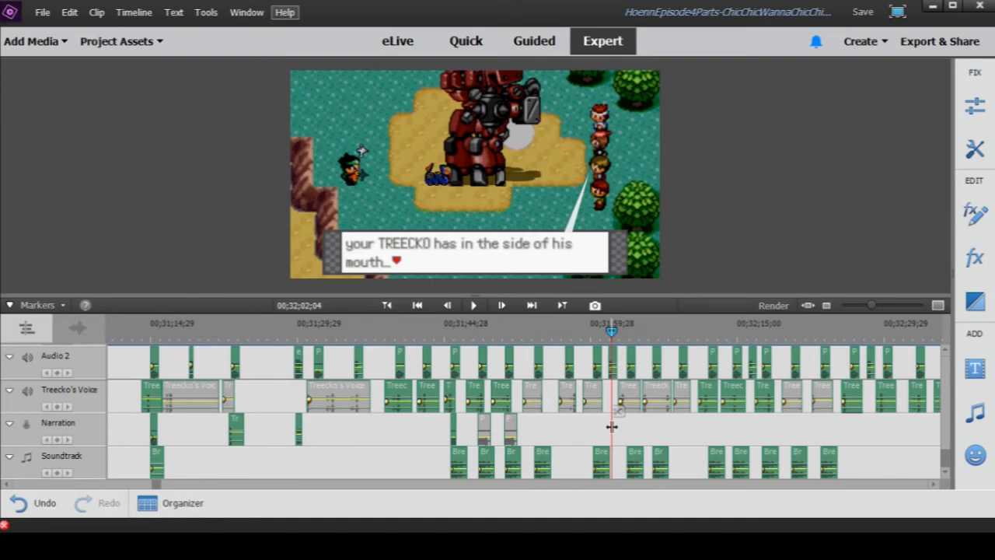
- Show a wider stretch of the timeline and play the scene from 00;32;06;18 to 00;32;15;21
drag(871, 305, 864, 306)
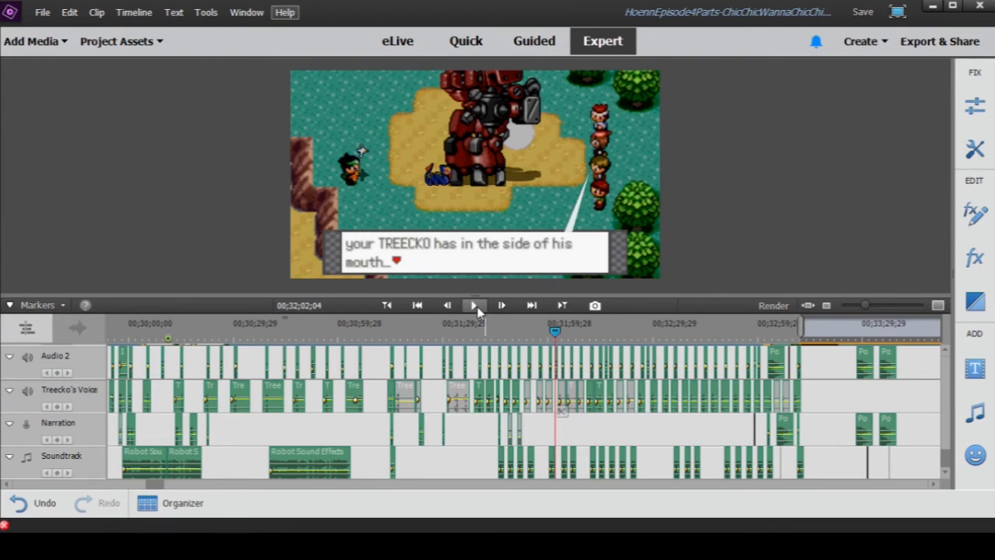
click(571, 332)
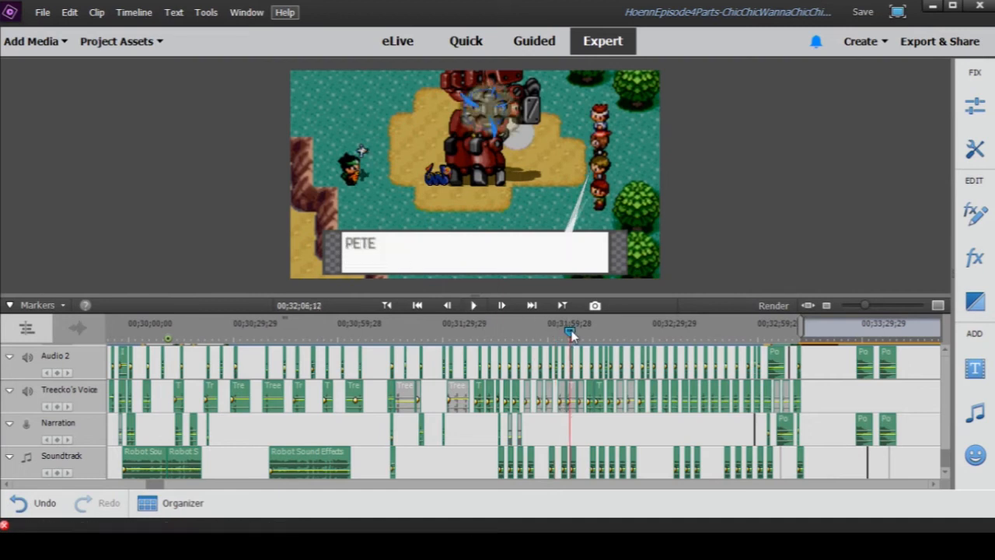
drag(571, 332, 572, 332)
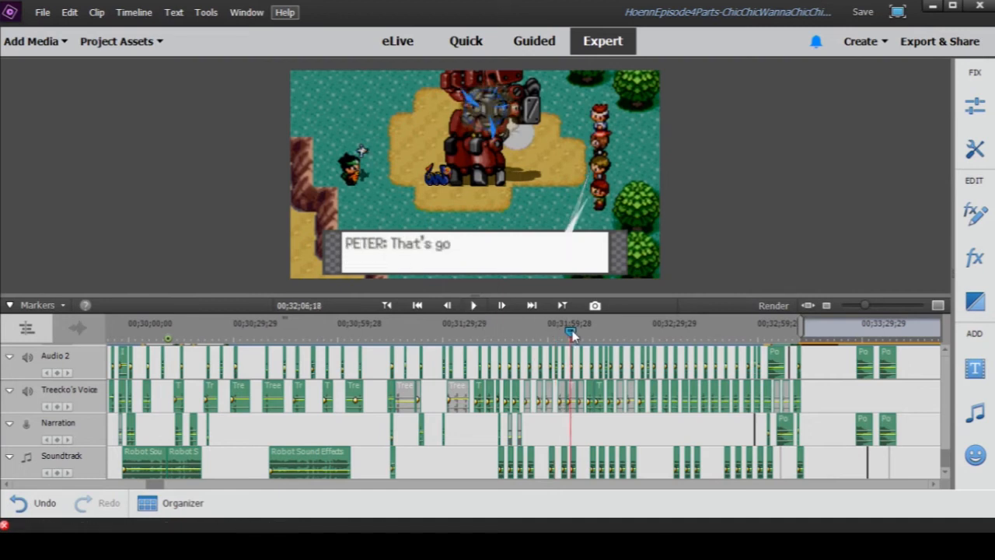
click(476, 305)
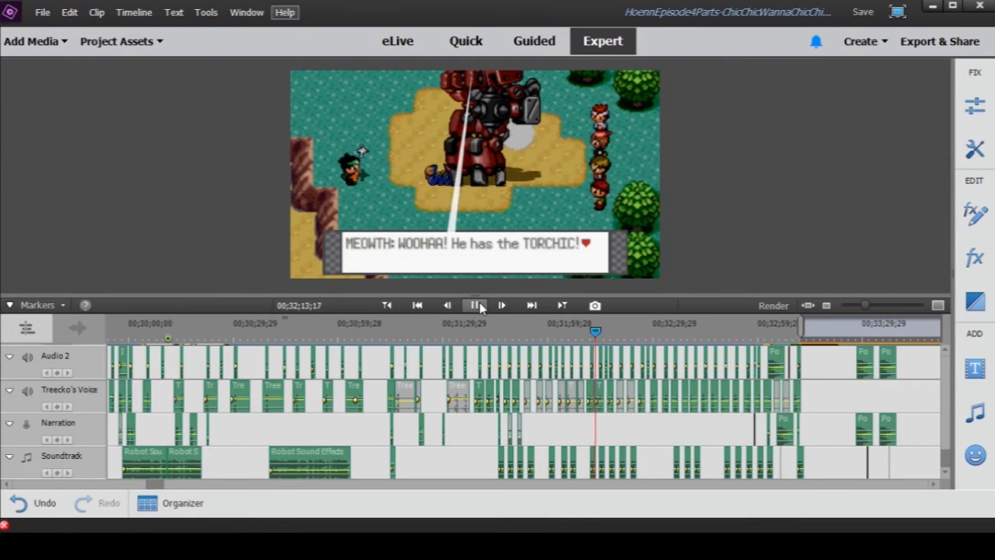
click(477, 305)
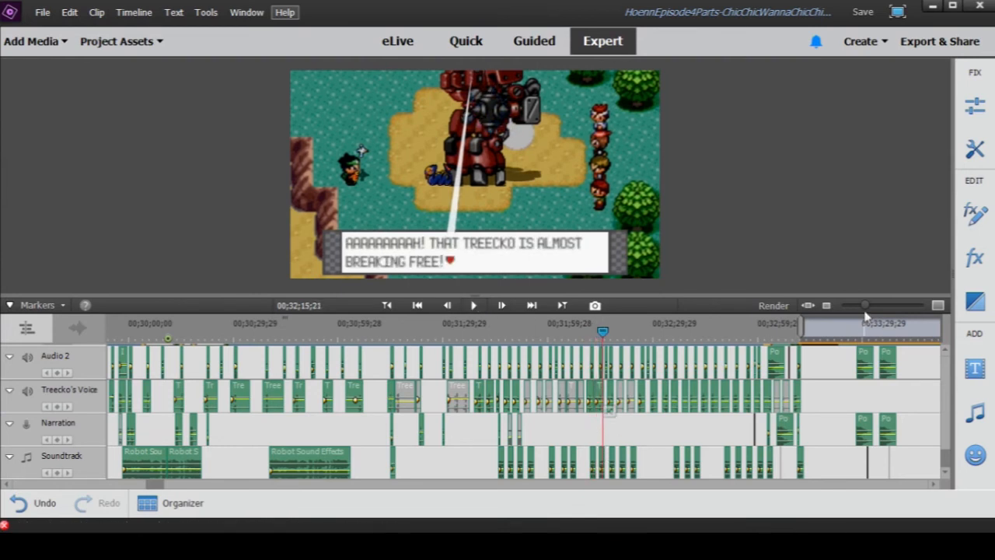
- Open the Soundtrack clip at 00;32;15;21 in its own preview, play its breaking sound from the start and close the preview
drag(865, 310, 876, 311)
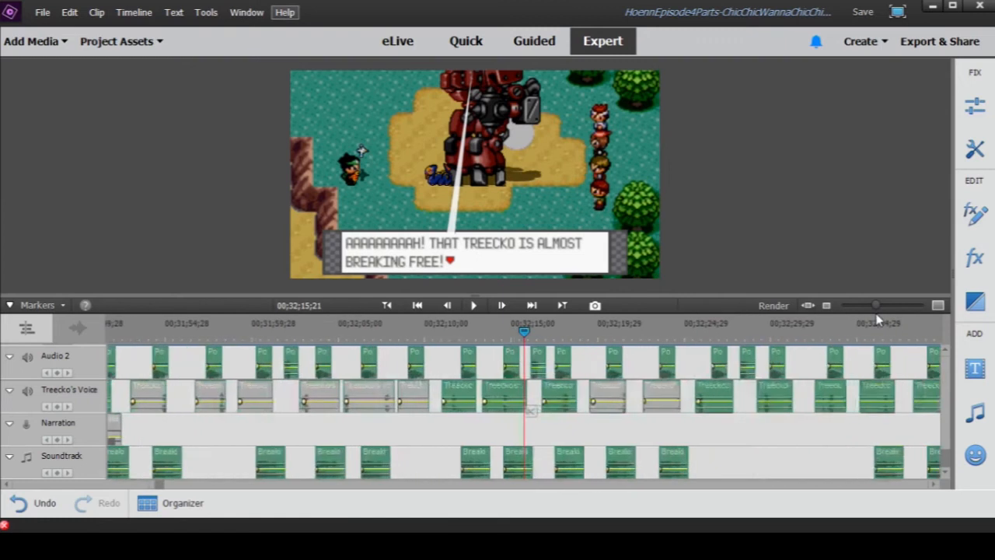
double_click(519, 463)
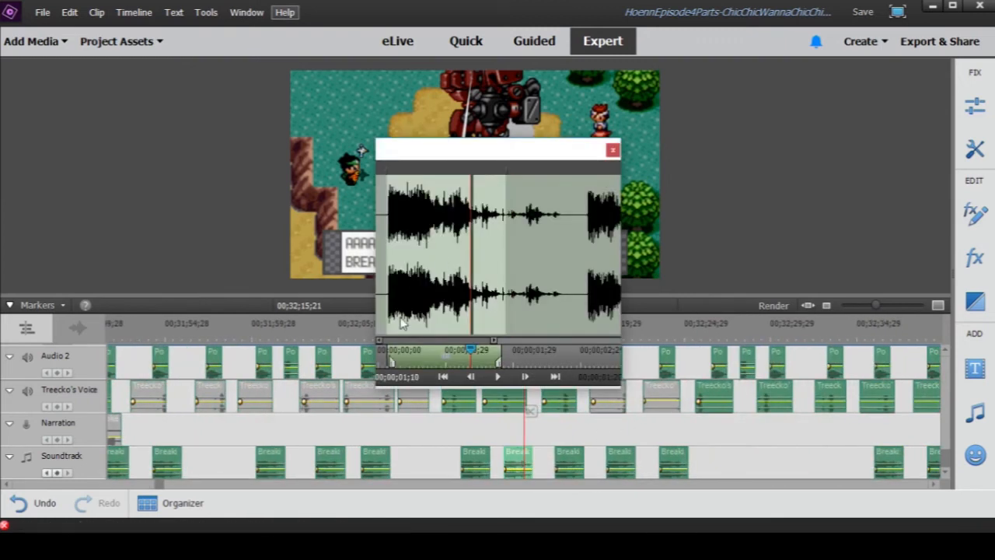
drag(465, 362, 388, 361)
click(496, 378)
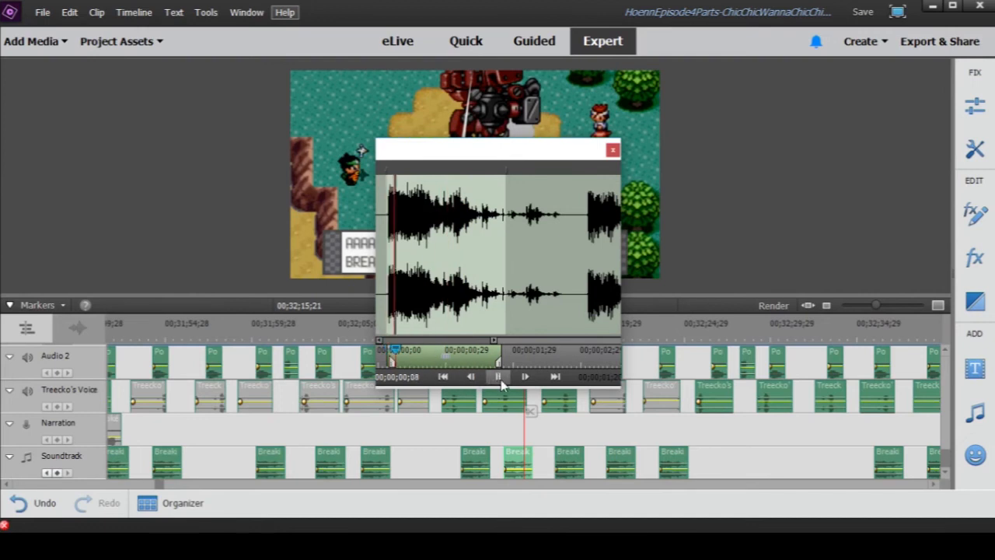
click(612, 149)
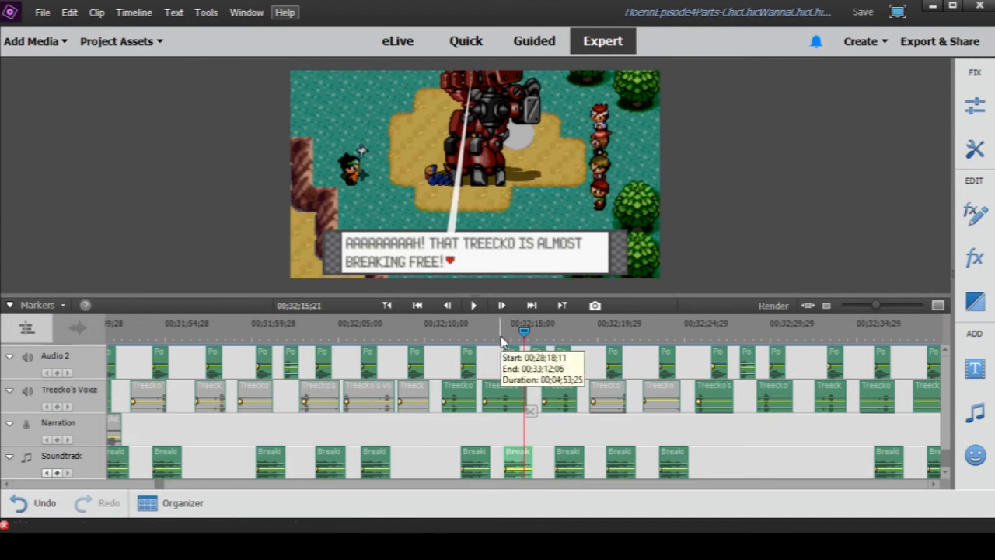
- Save the project and play the Treecko breaking-free scene from 00;32;14;25 to 00;32;17;05
click(501, 336)
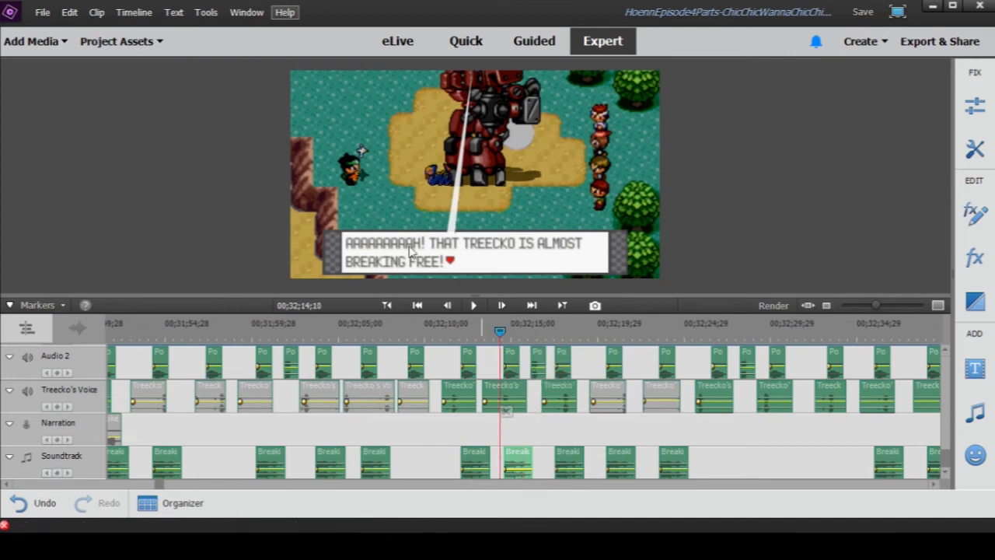
key(ctrl+s)
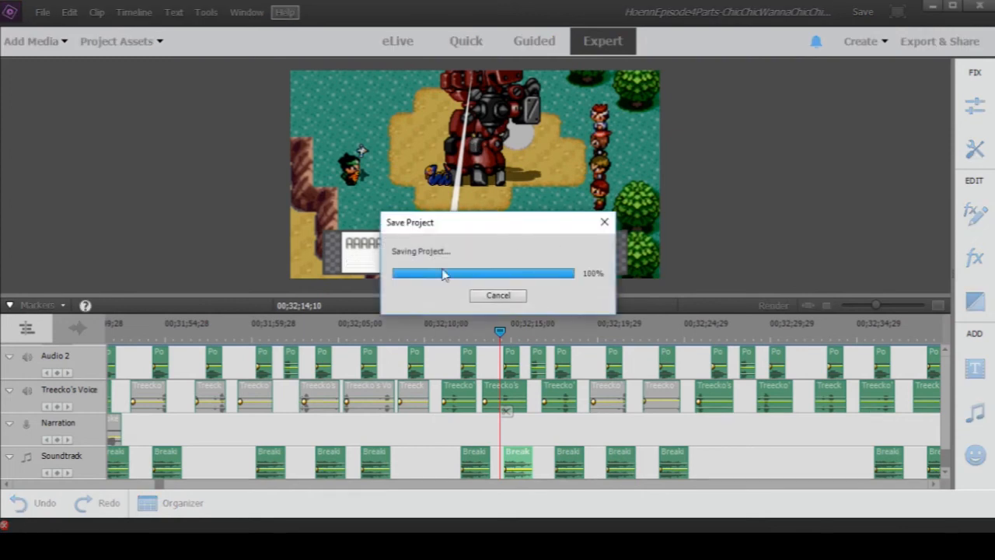
drag(500, 333, 508, 335)
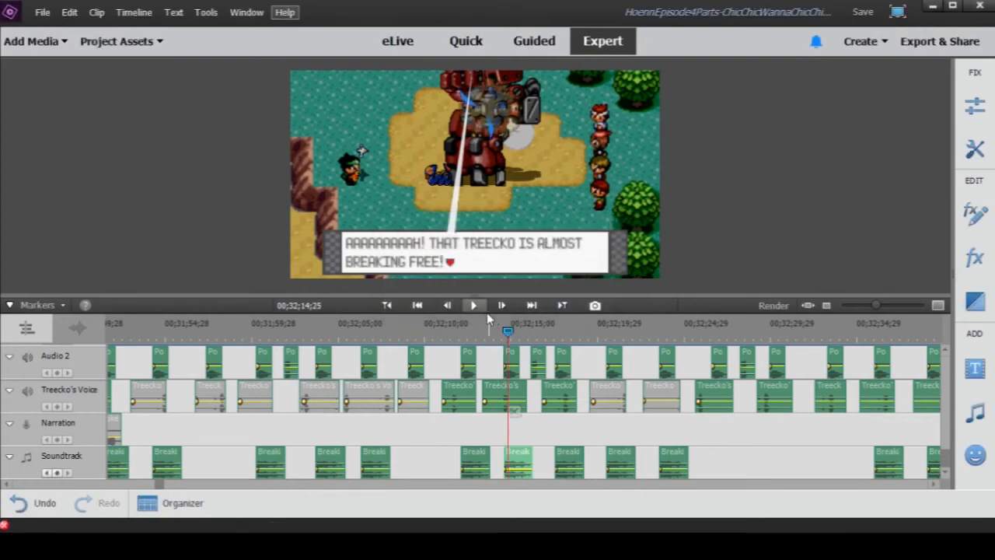
click(477, 305)
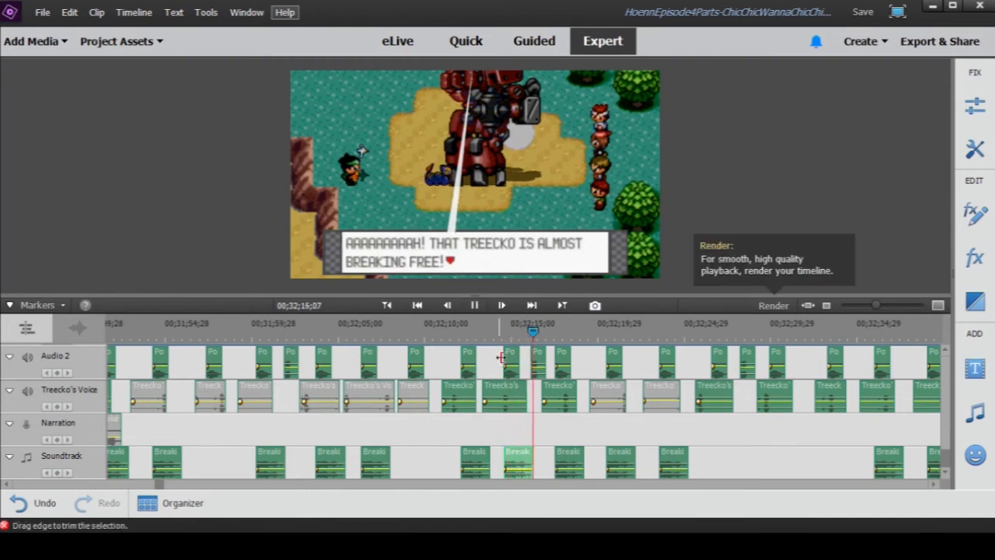
click(473, 305)
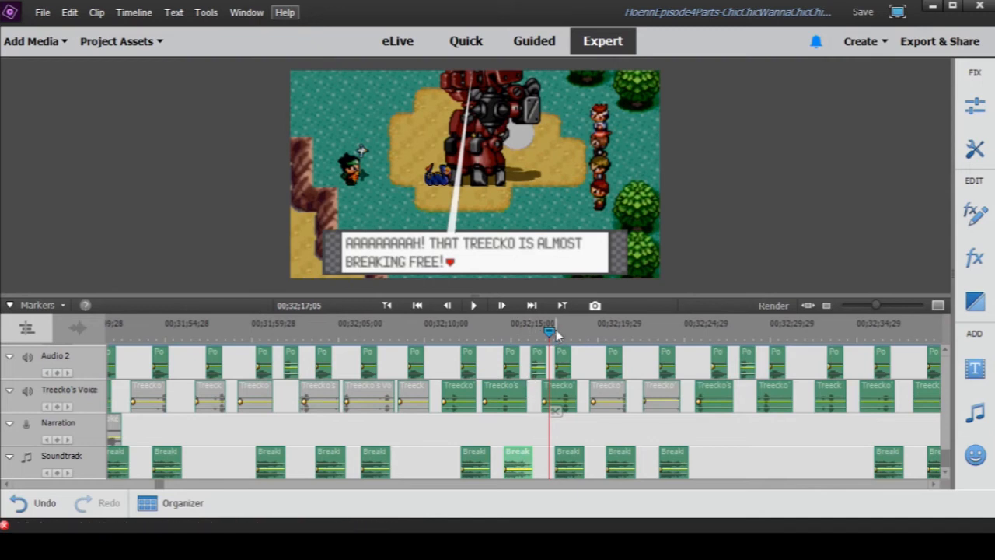
- Play the next Pound hit up to 00;32;18;20, and Jessie's line about the breaking metal up to 00;32;22;14
drag(551, 330, 554, 330)
click(473, 305)
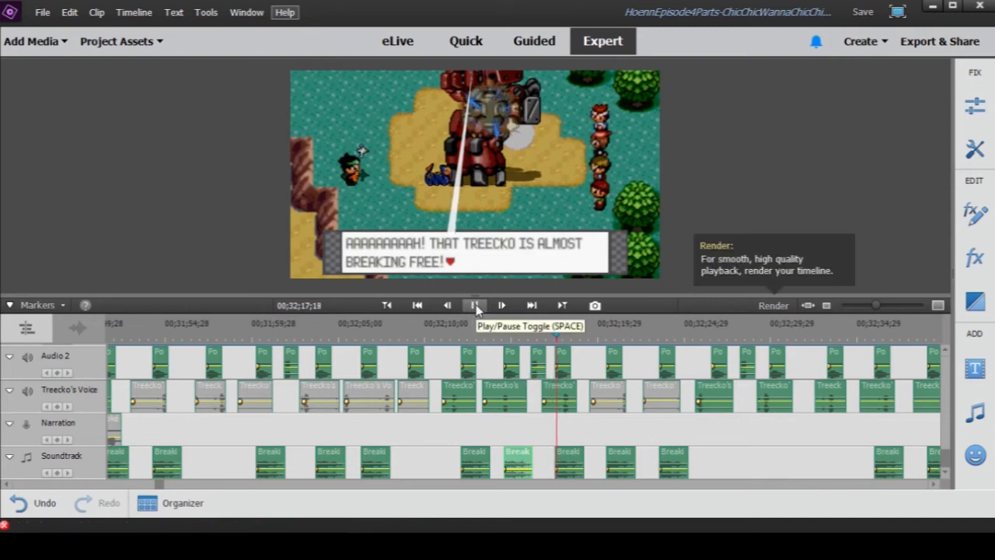
click(474, 307)
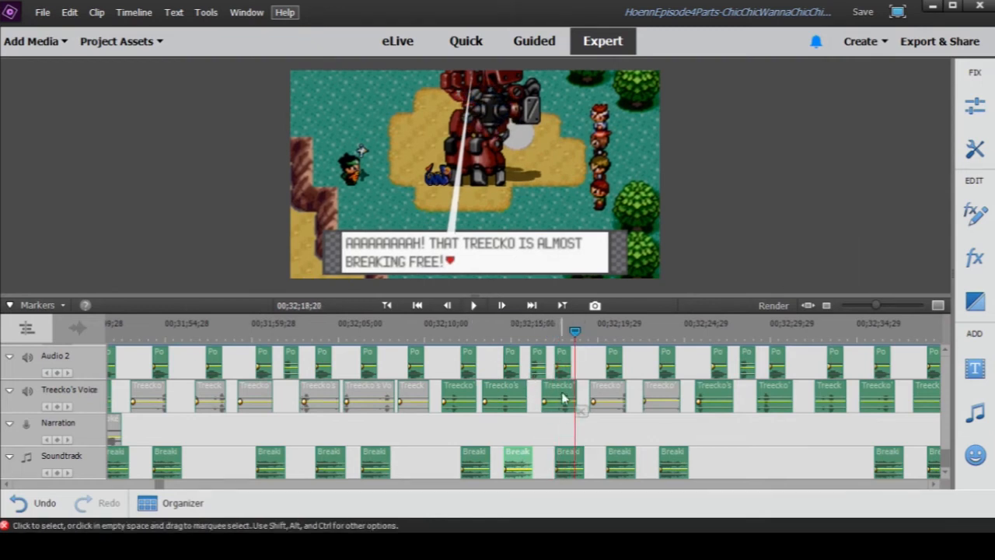
drag(549, 337, 600, 342)
click(474, 305)
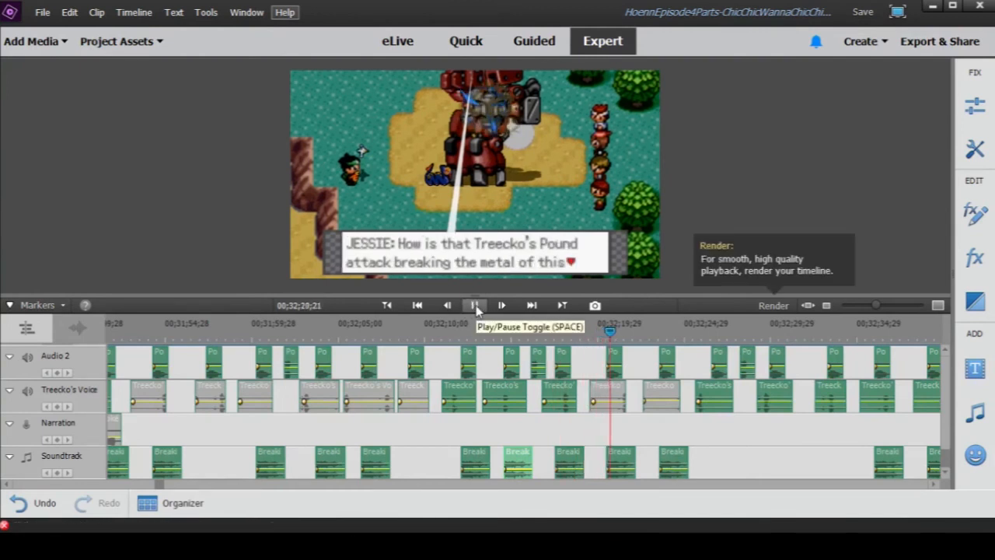
click(475, 307)
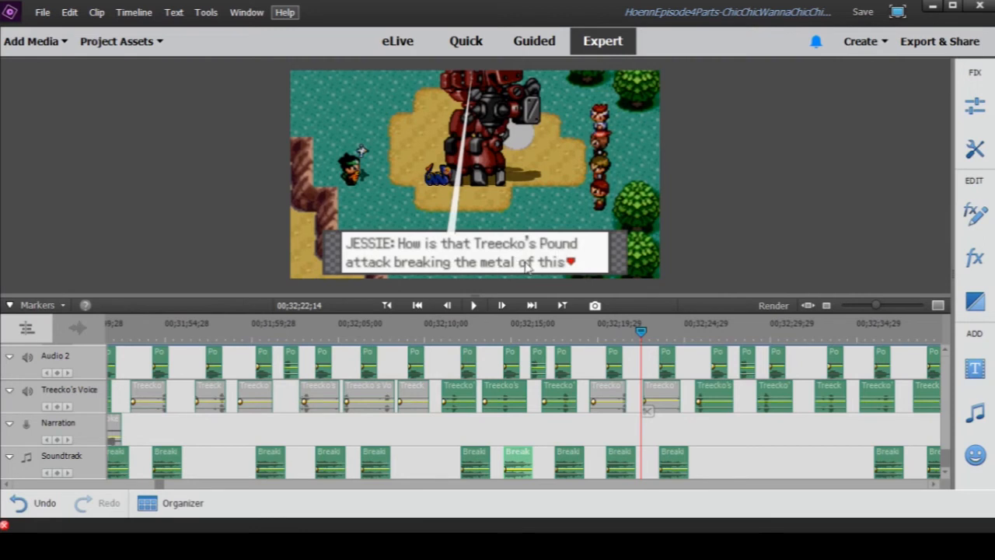
- Show a wider stretch of the timeline and disable the Treecko's Voice clip starting at 00;32;25;16
click(879, 309)
drag(876, 311, 874, 309)
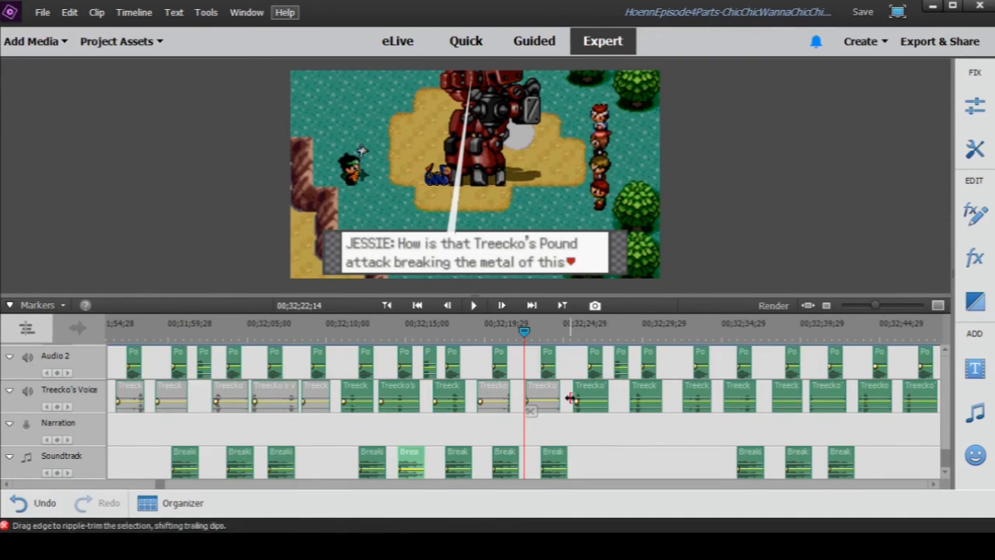
click(574, 337)
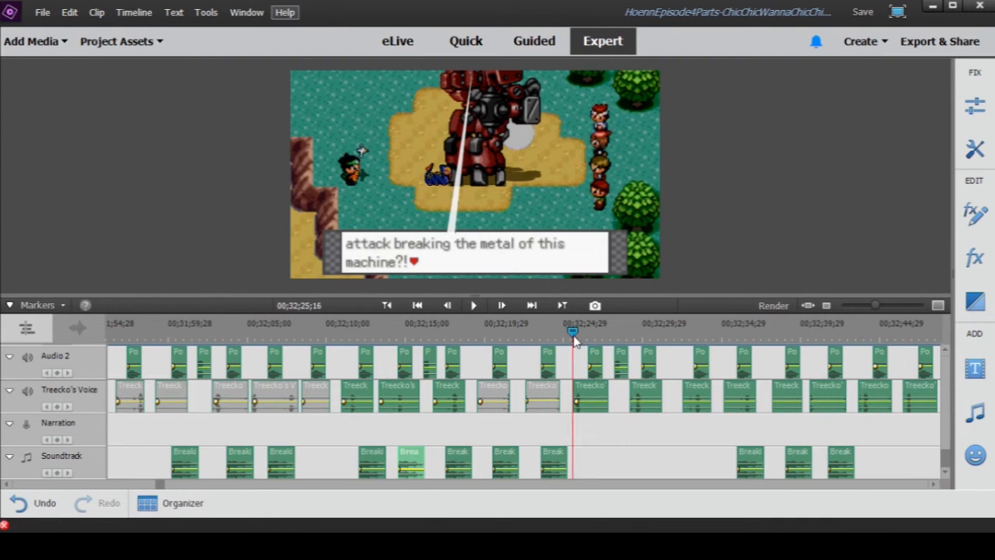
right_click(593, 395)
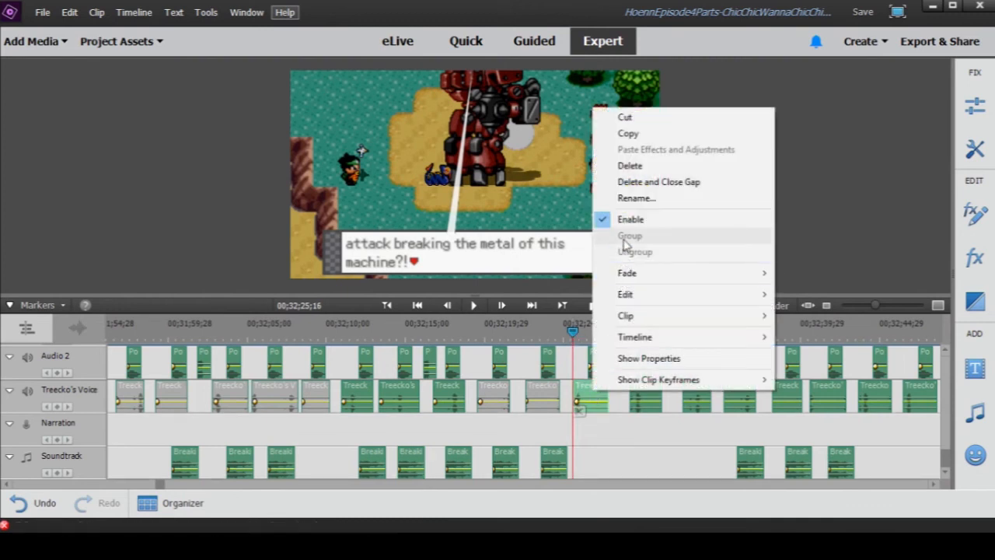
click(630, 219)
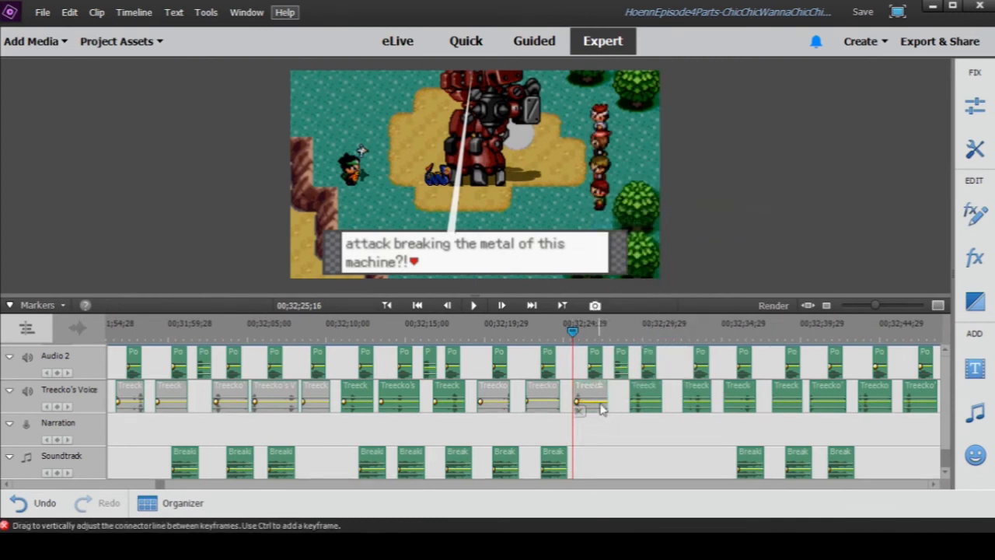
- Play the scene from the gap after the disabled Treecko's Voice clip up to 00;32;38;15
drag(576, 332, 627, 334)
click(477, 305)
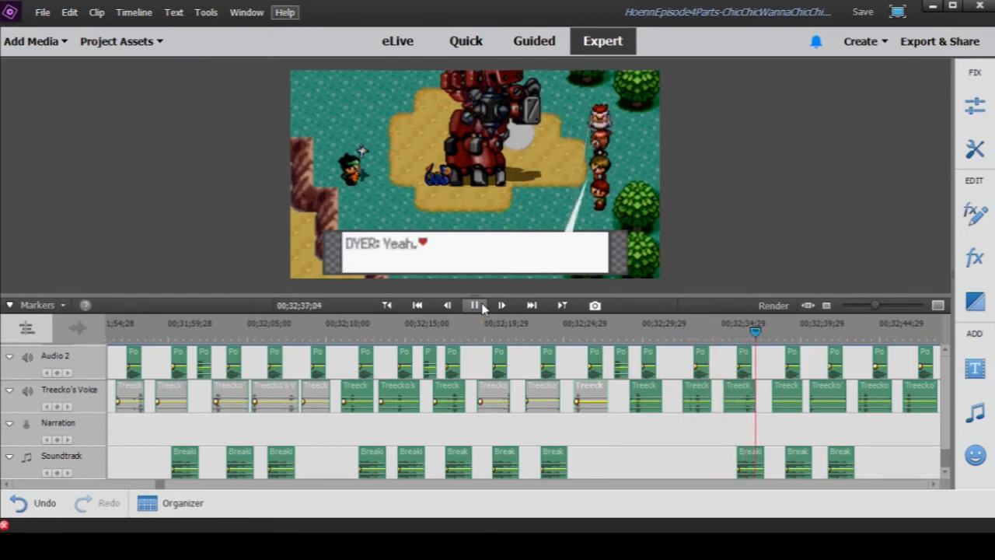
click(476, 306)
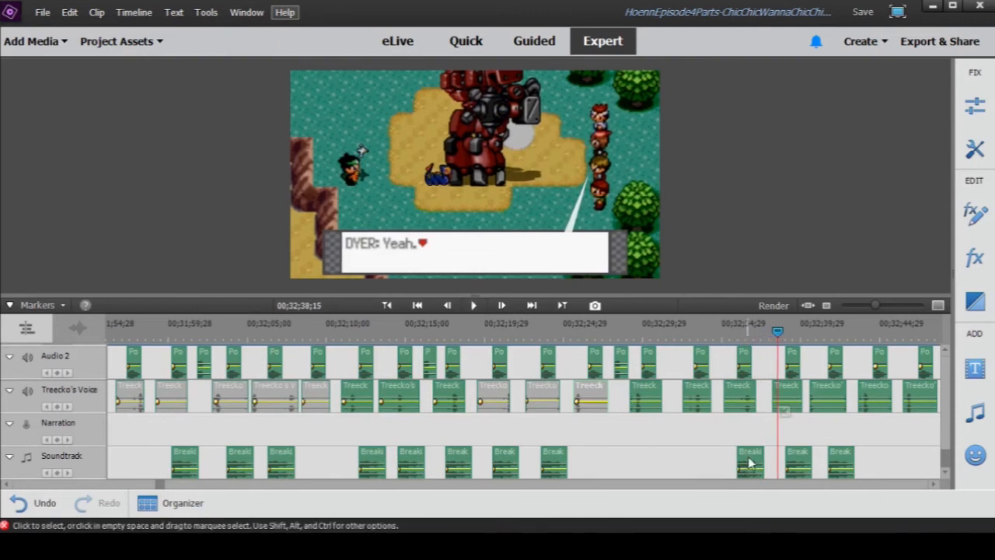
- Disable the Treecko's Voice clip at 00;32;38;15 and the one right after it
right_click(833, 393)
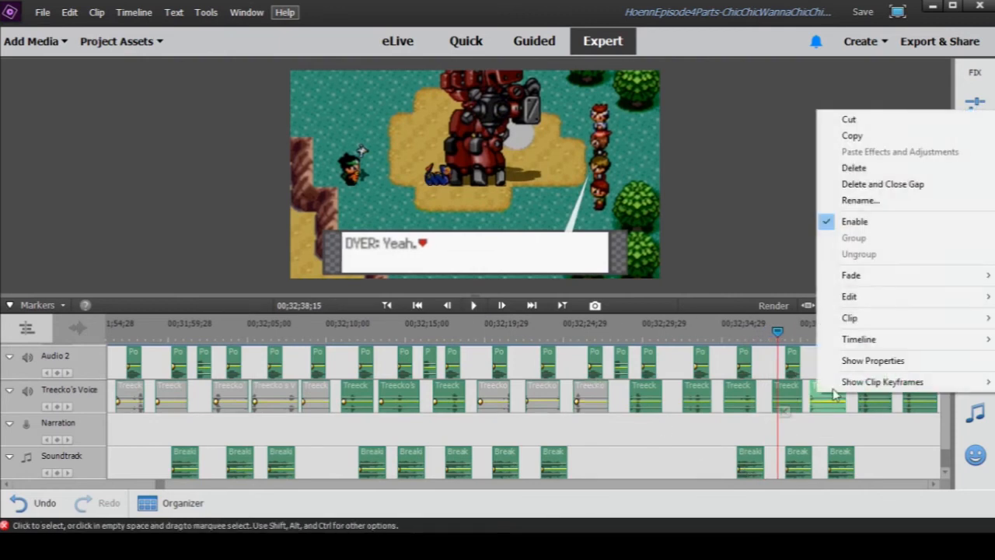
click(848, 218)
right_click(797, 387)
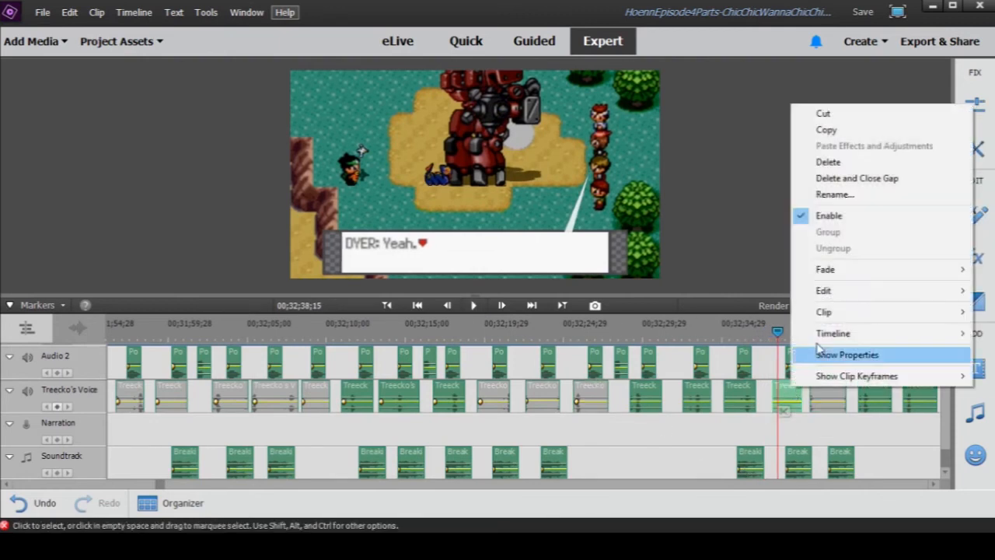
click(826, 218)
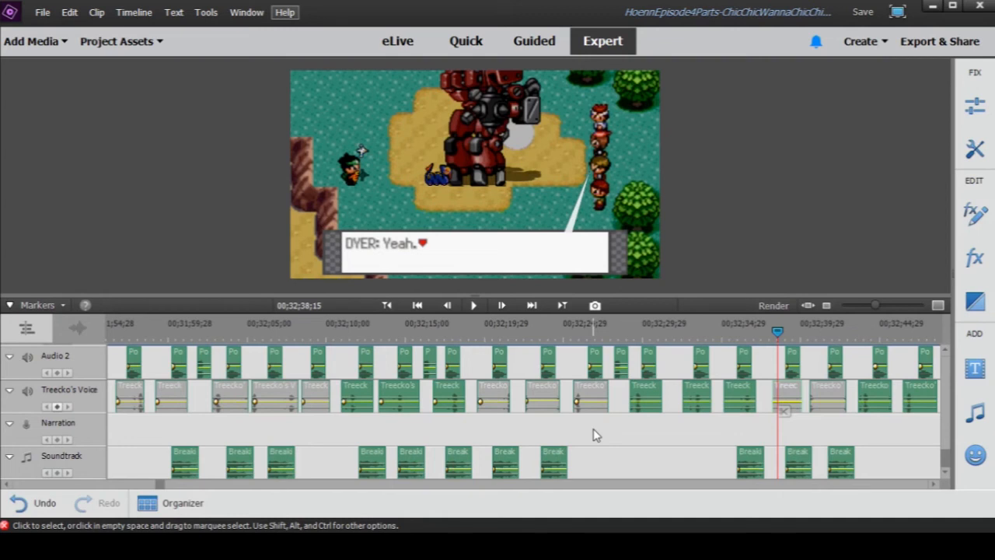
- Show a much wider stretch of the timeline and play Meowth's line from 00;32;44;00 to 00;32;47;13
drag(882, 306, 869, 311)
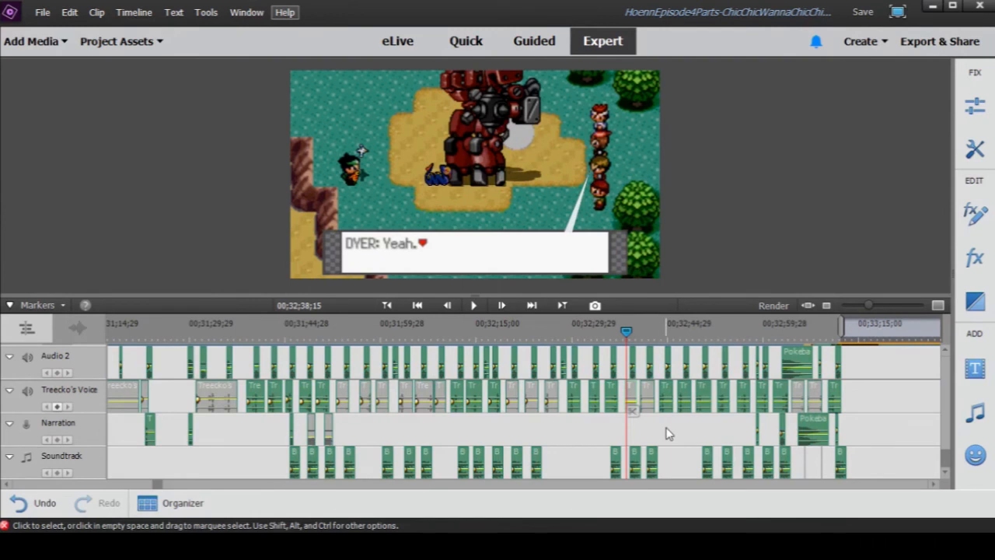
click(662, 330)
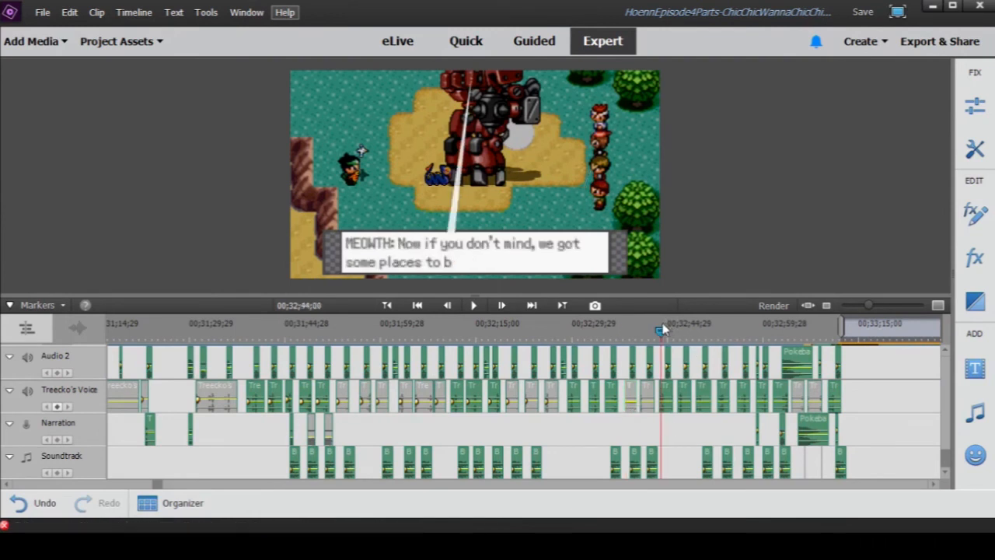
click(476, 306)
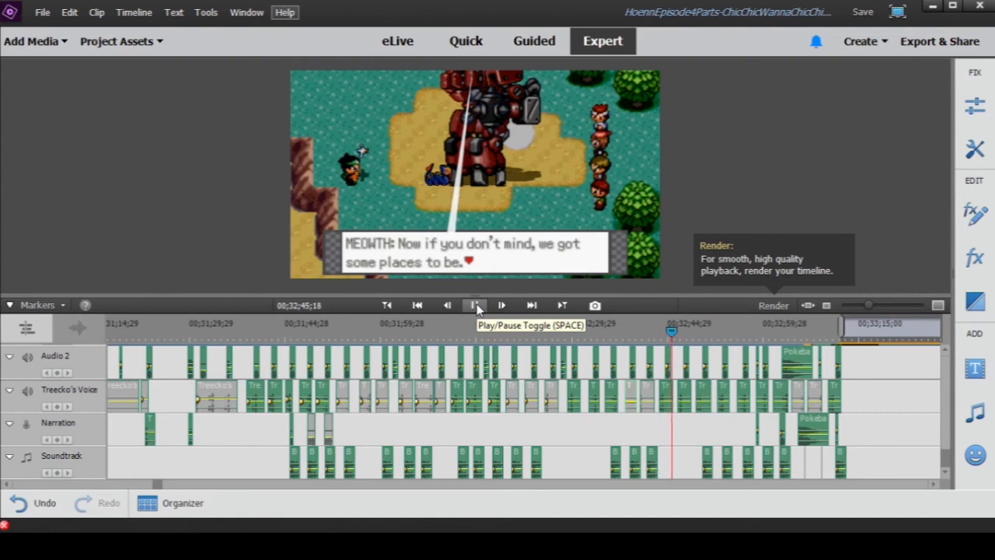
click(476, 306)
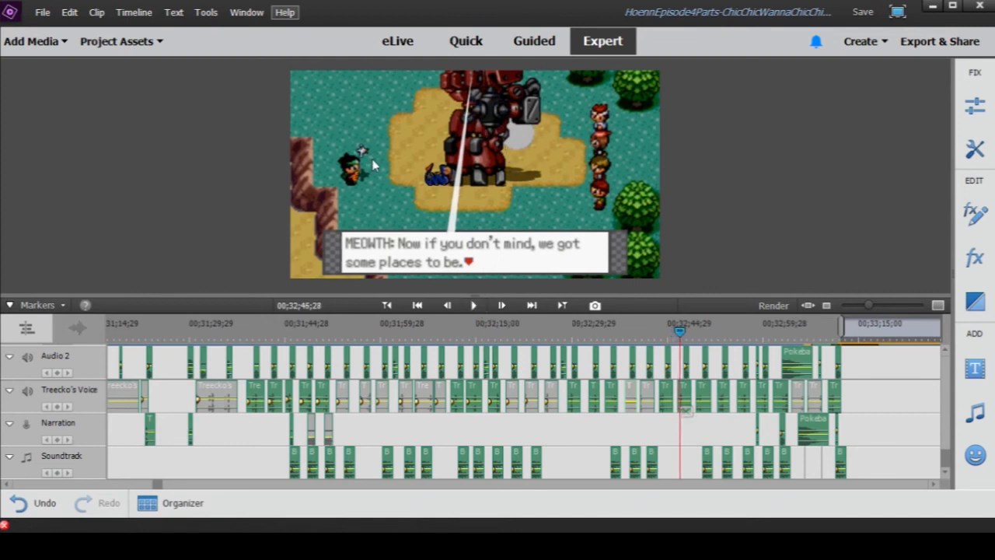
click(473, 306)
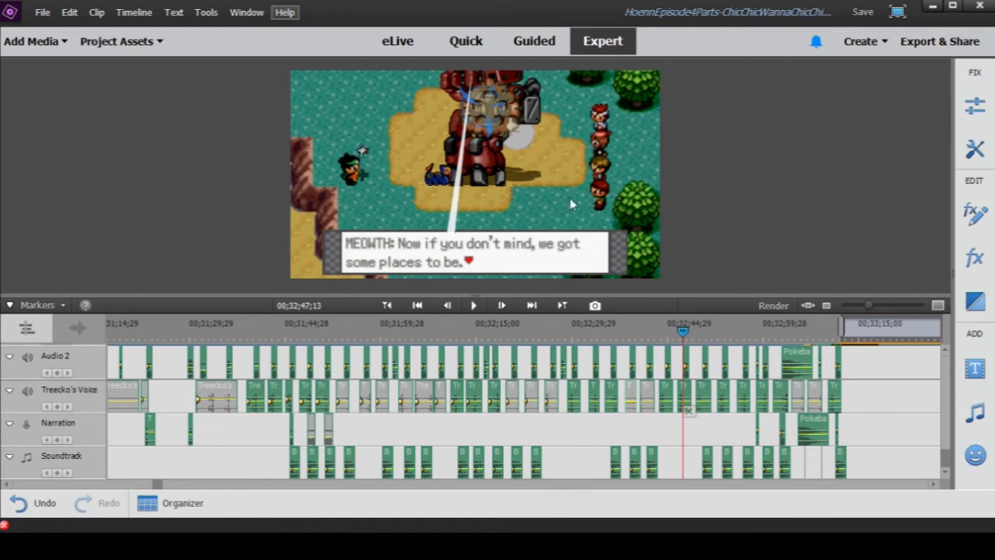
- Review the dialogue frames at 00;32;35;15 and 00;32;40;17, and return to Meowth's line at 00;32;47;10
drag(683, 333, 608, 348)
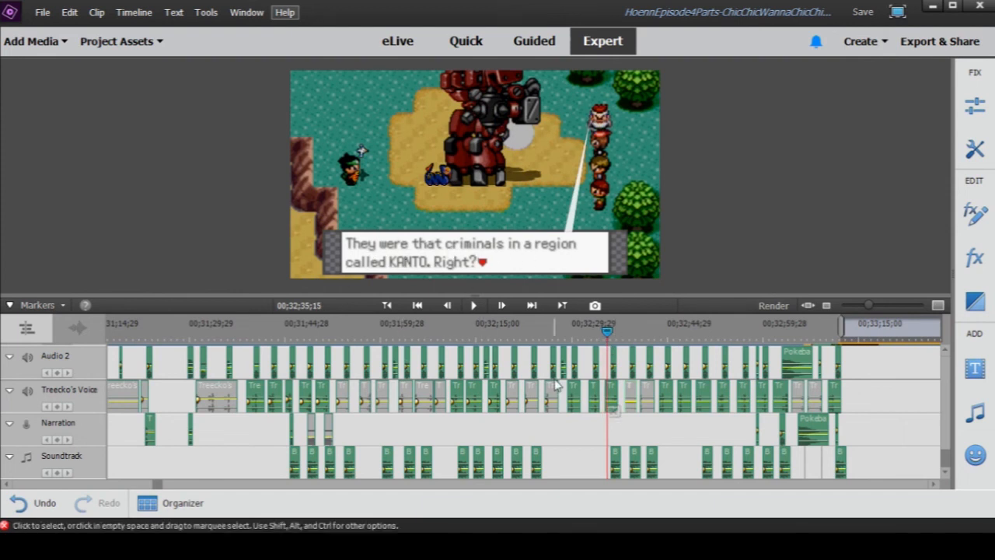
drag(608, 329, 641, 345)
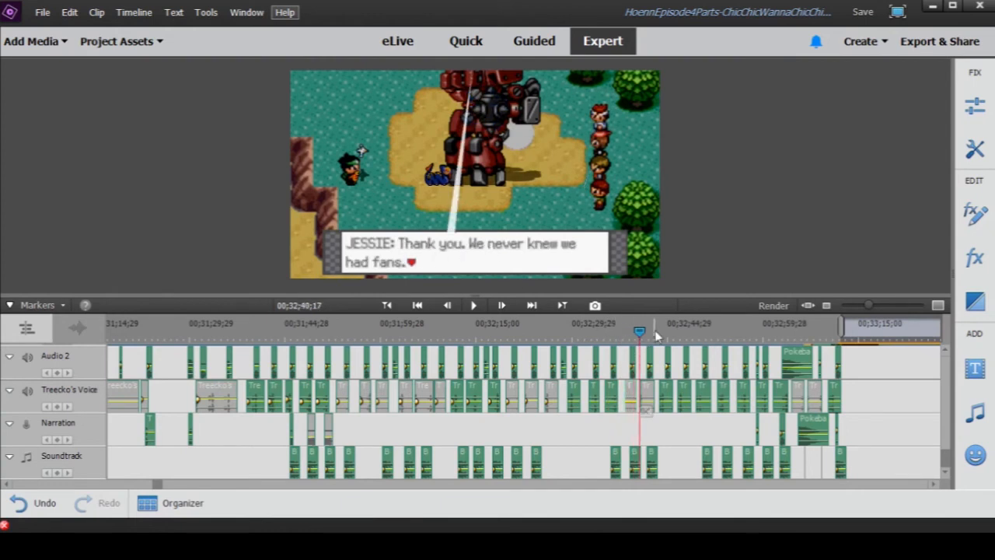
drag(644, 331, 679, 340)
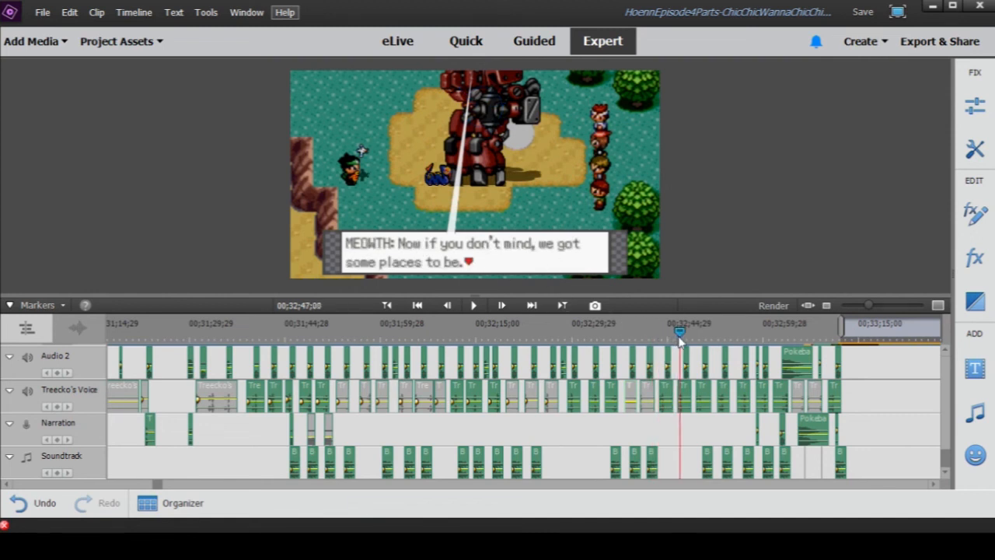
- Play the scene in stretches from 00;32;47;10 to 00;32;59;24, pausing at the hit at 00;32;56;22
click(474, 305)
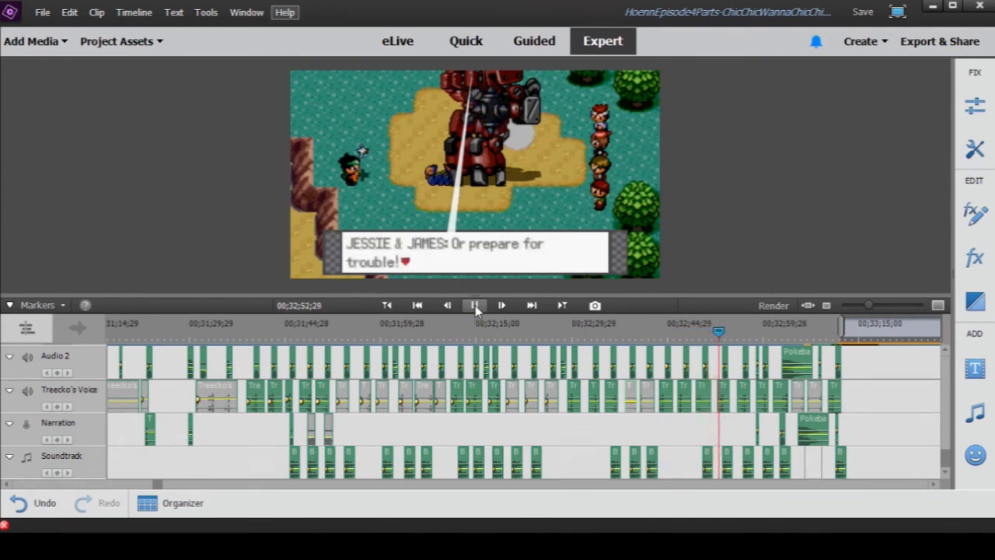
click(478, 304)
click(475, 305)
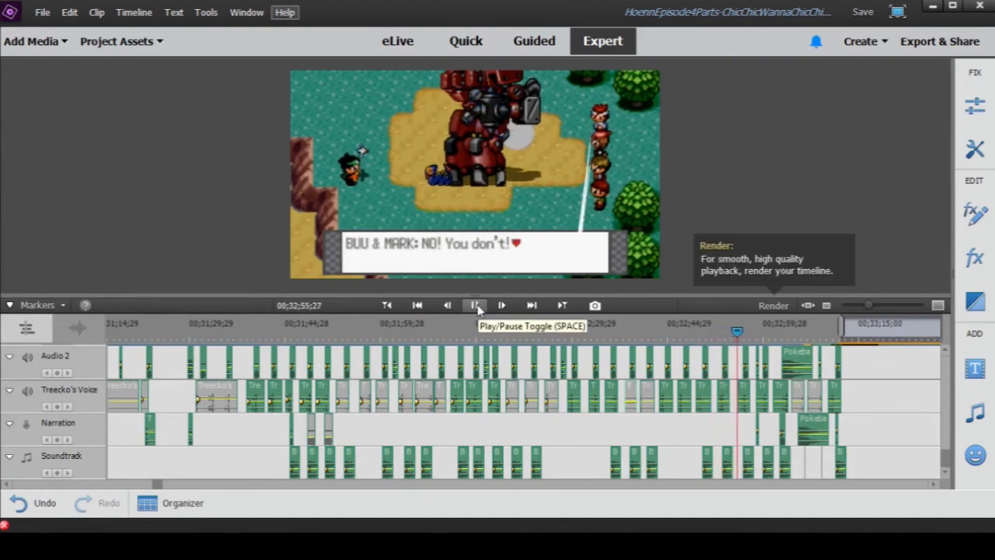
click(476, 306)
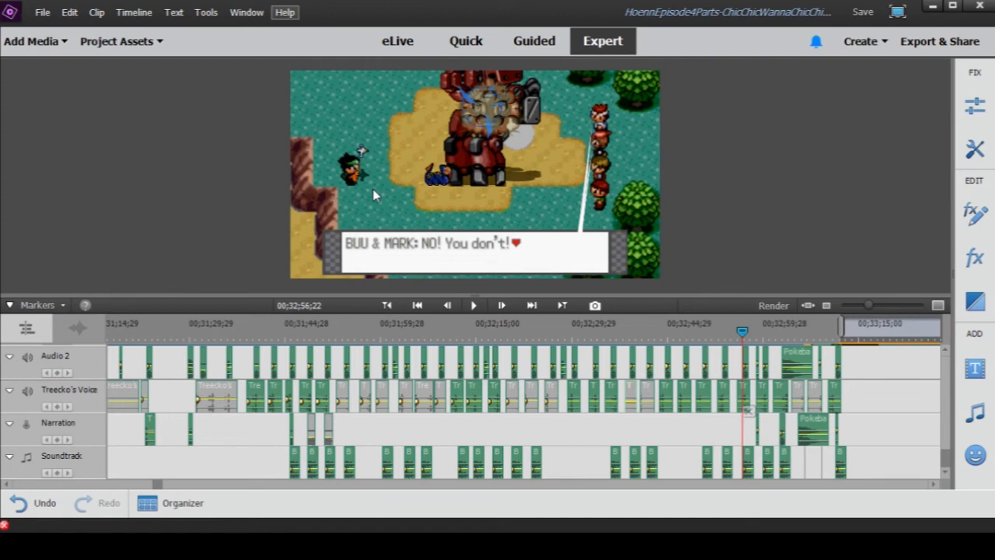
click(475, 305)
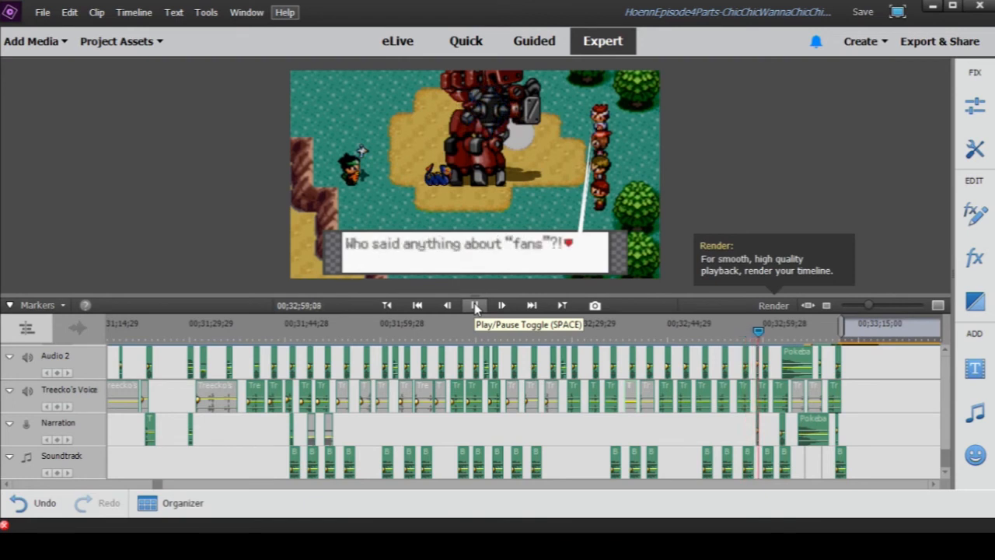
click(475, 305)
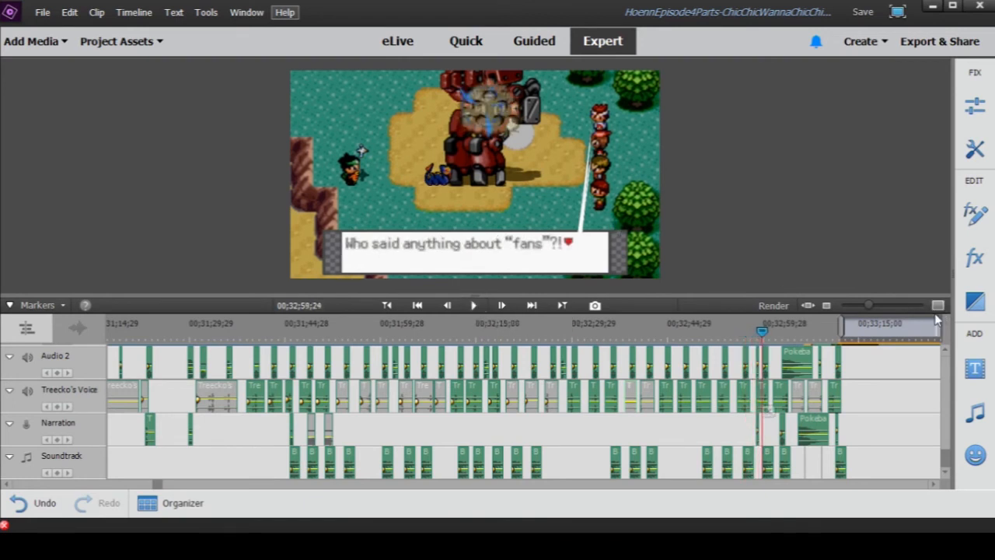
- Inspect the short Pokeball sound effects clip on Audio 2 just before 00;32;59;24 and preview its sound on its own
click(880, 309)
click(891, 312)
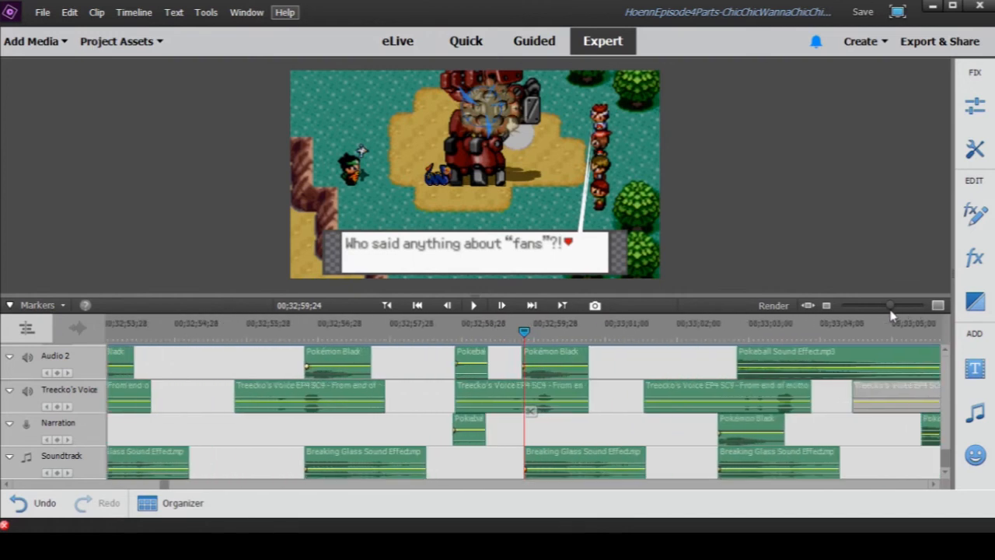
double_click(475, 358)
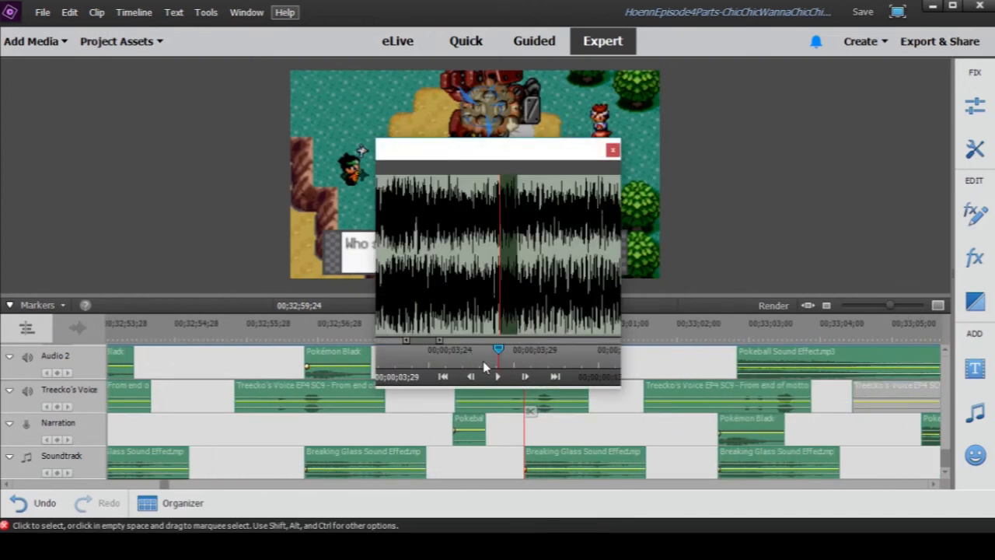
click(613, 151)
drag(890, 305, 906, 306)
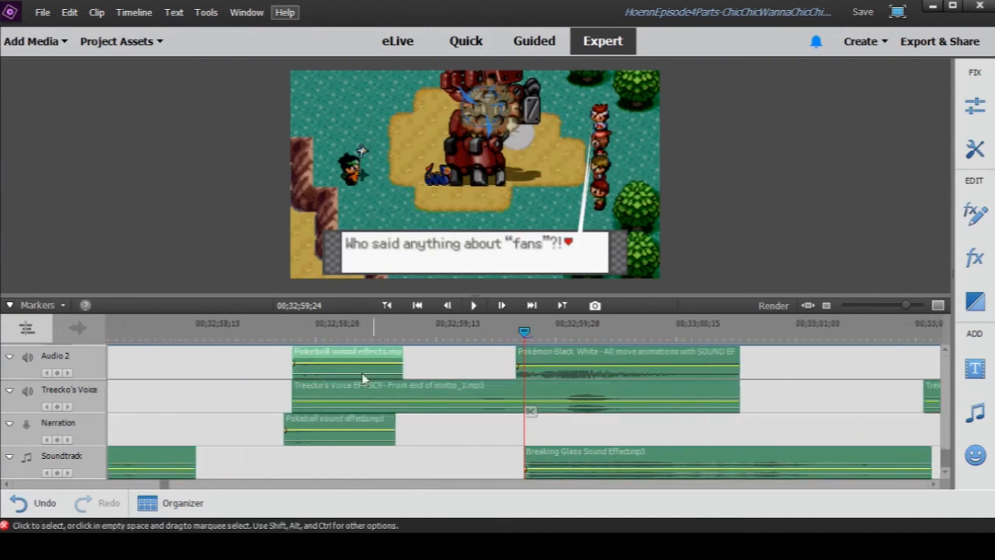
double_click(312, 359)
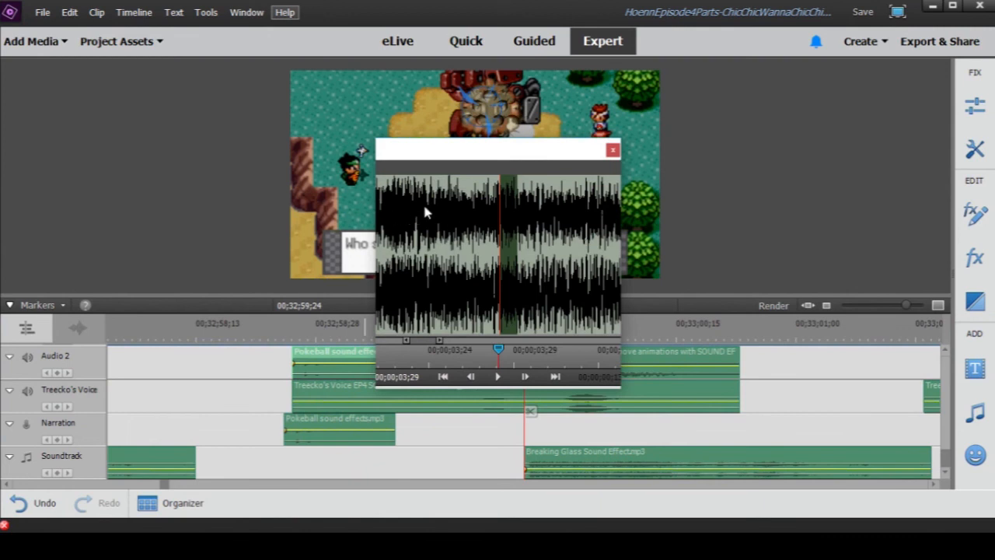
click(497, 377)
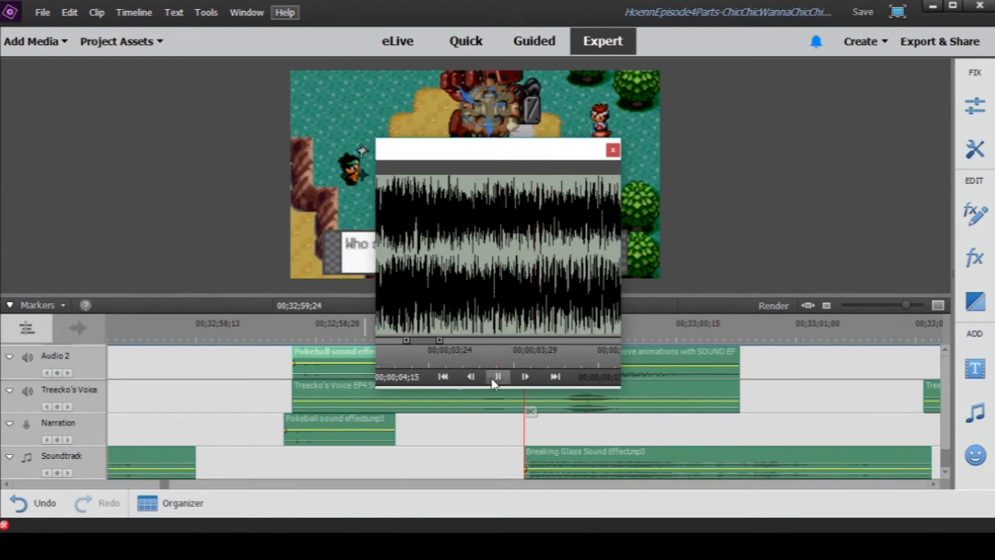
click(613, 150)
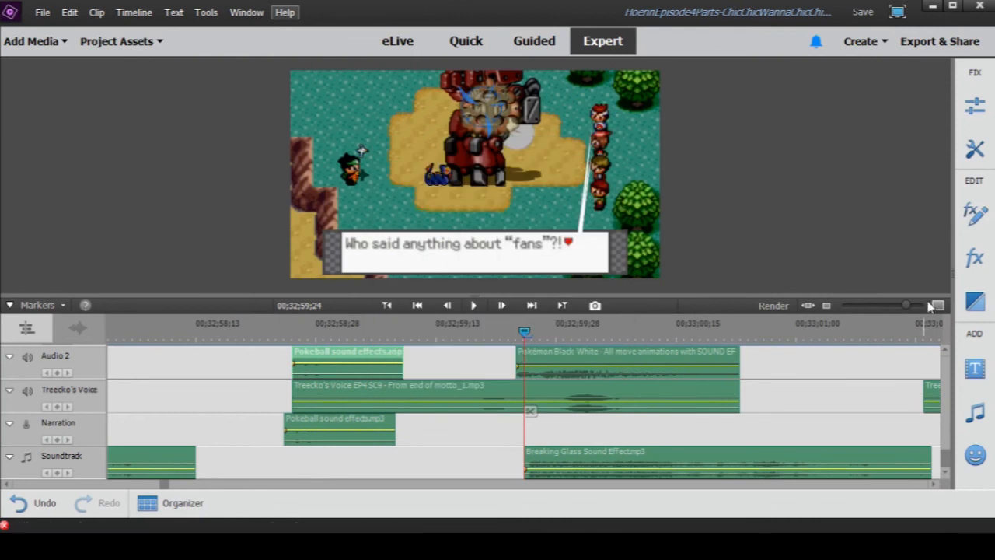
- Play the scene from 00;32;55;22 through the breaking-glass hit and pause at 00;32;59;09, after the paired Pokeball clips
mouse_move(906, 311)
mouse_down()
mouse_move(879, 311)
mouse_move(891, 311)
mouse_up()
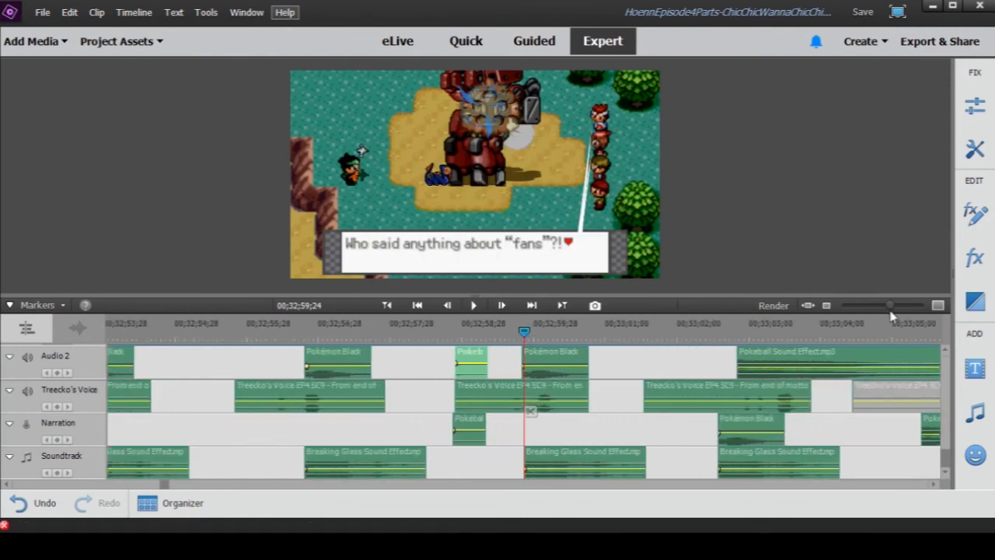
scroll(681, 392, up, 2)
scroll(681, 392, up, 1)
scroll(681, 391, down, 3)
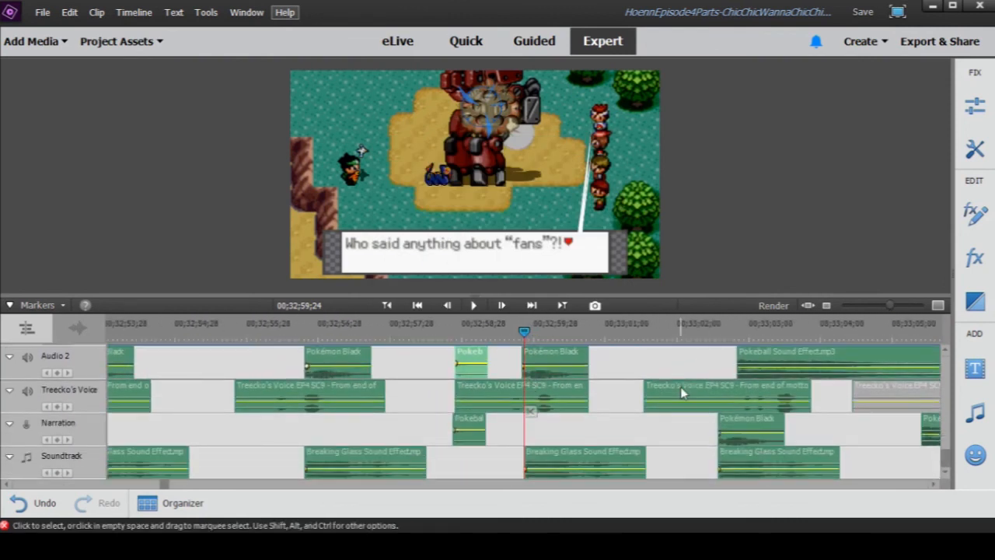
click(234, 324)
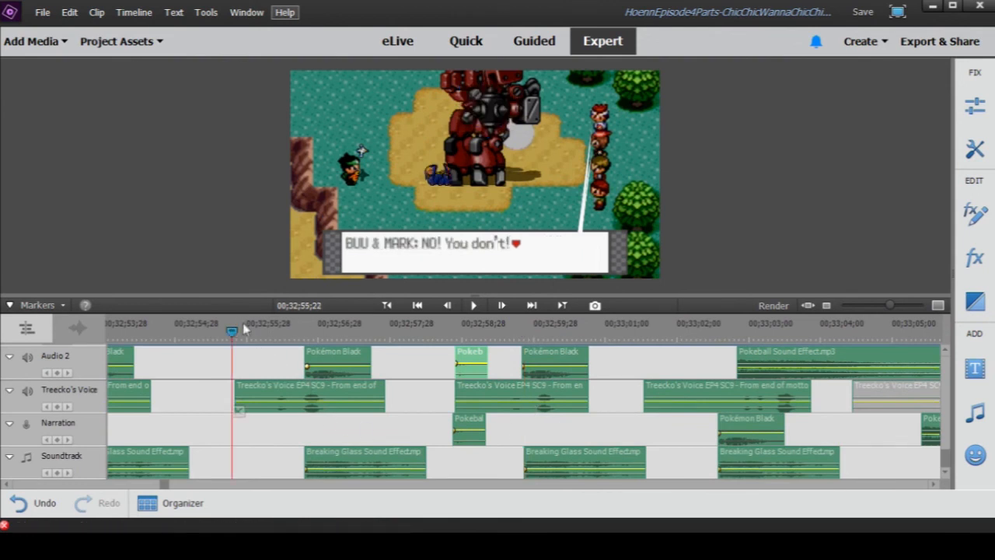
click(474, 304)
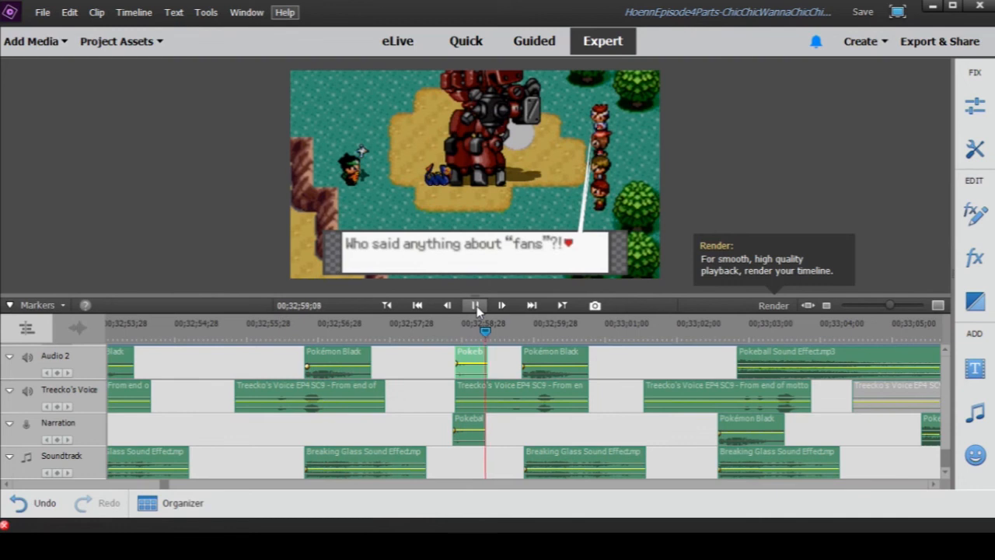
click(476, 306)
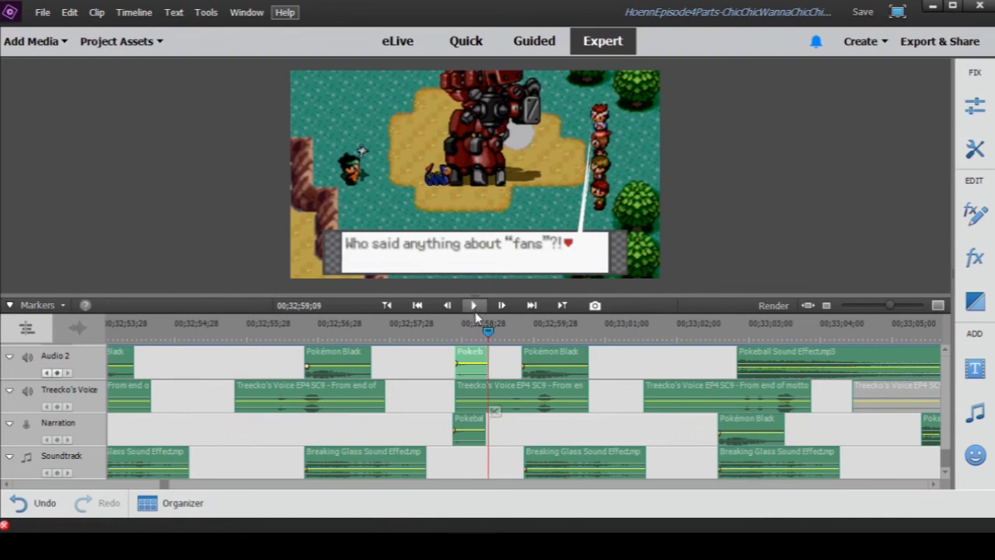
- Replay the paired Pokeball sounds on Audio 2 and Narration, stopping at 00;32;59;11
scroll(475, 374, up, 2)
scroll(485, 383, down, 1)
scroll(486, 383, down, 1)
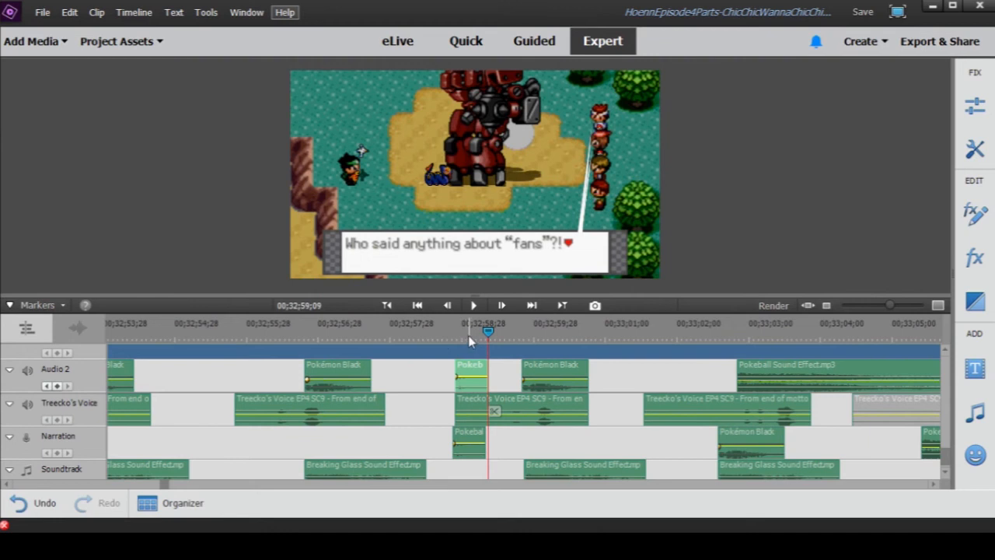
click(448, 334)
click(473, 306)
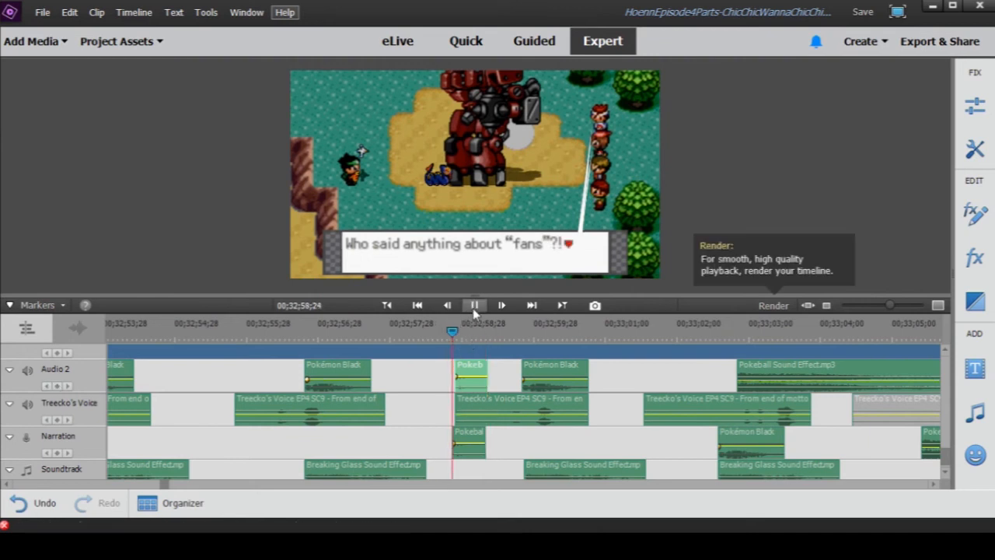
click(473, 308)
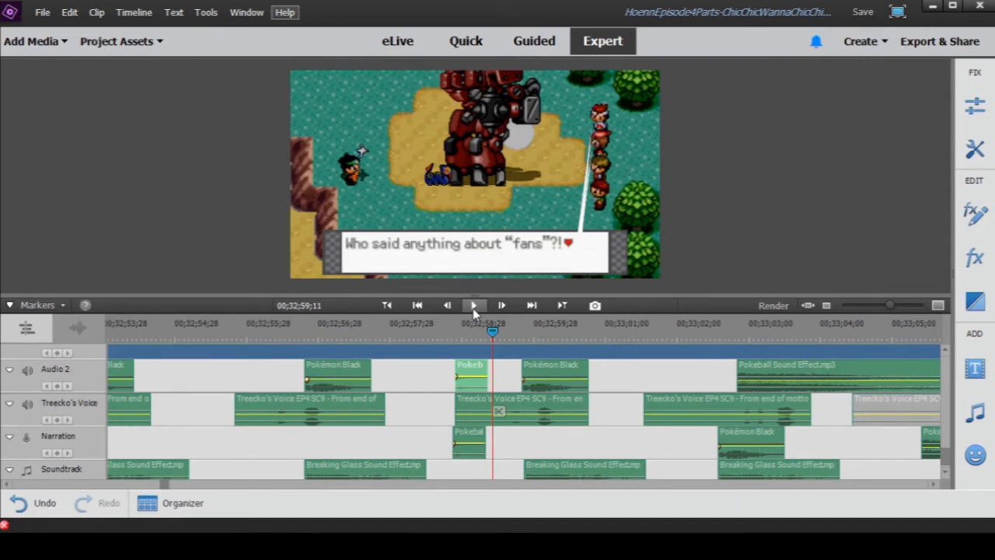
- Play on from 00;32;59;11 to 00;33;03;21, and replay the Mudkip call from 00;33;01;09 to 00;33;02;27
drag(891, 305, 882, 308)
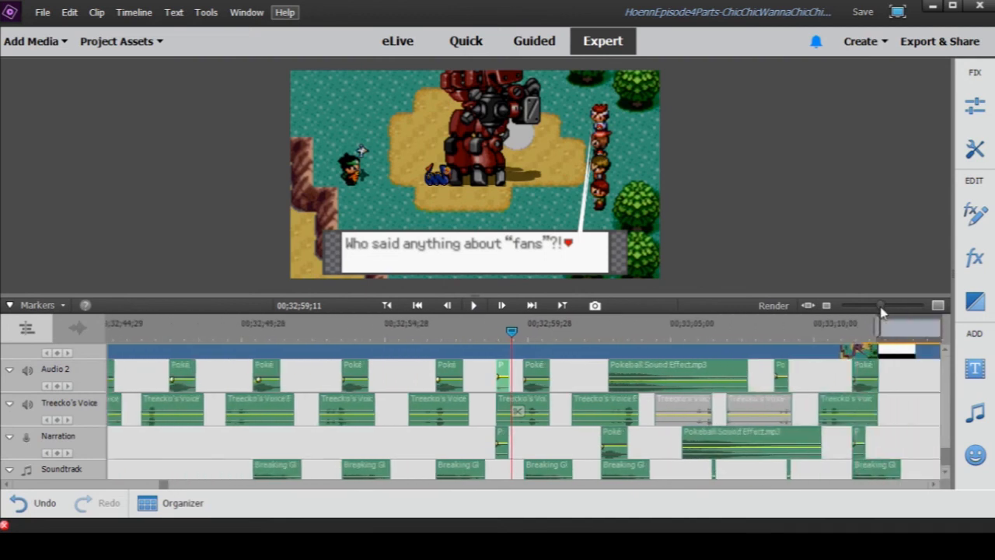
click(475, 305)
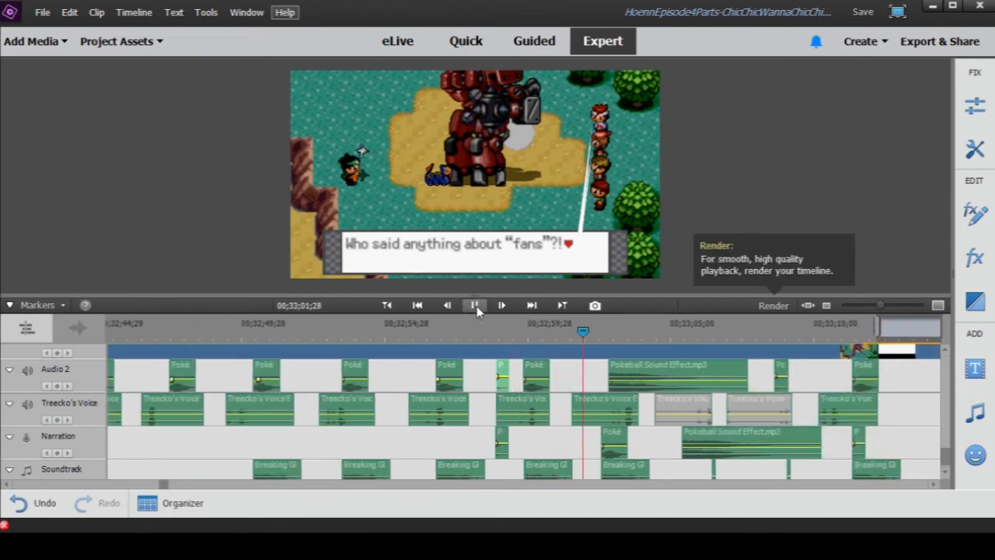
click(475, 306)
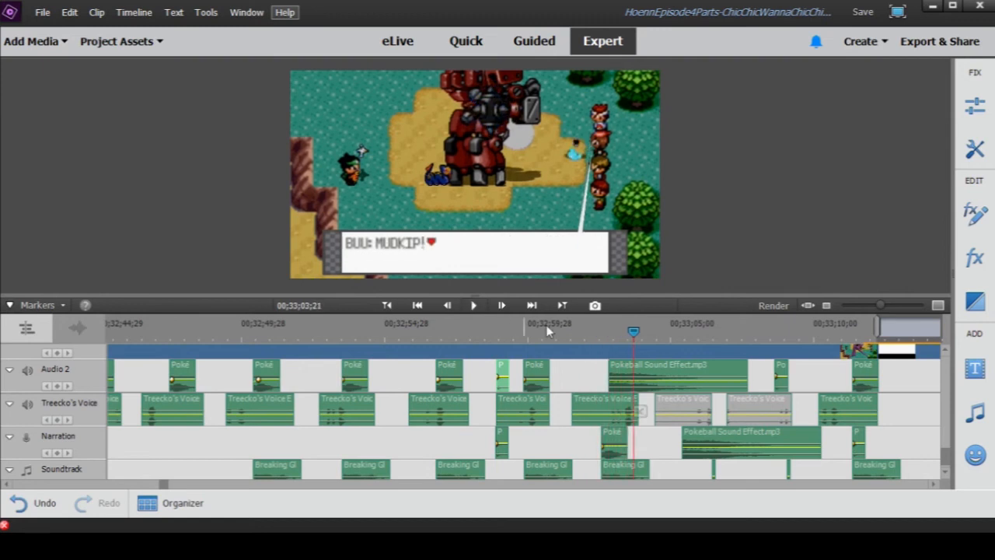
click(579, 333)
drag(579, 333, 565, 335)
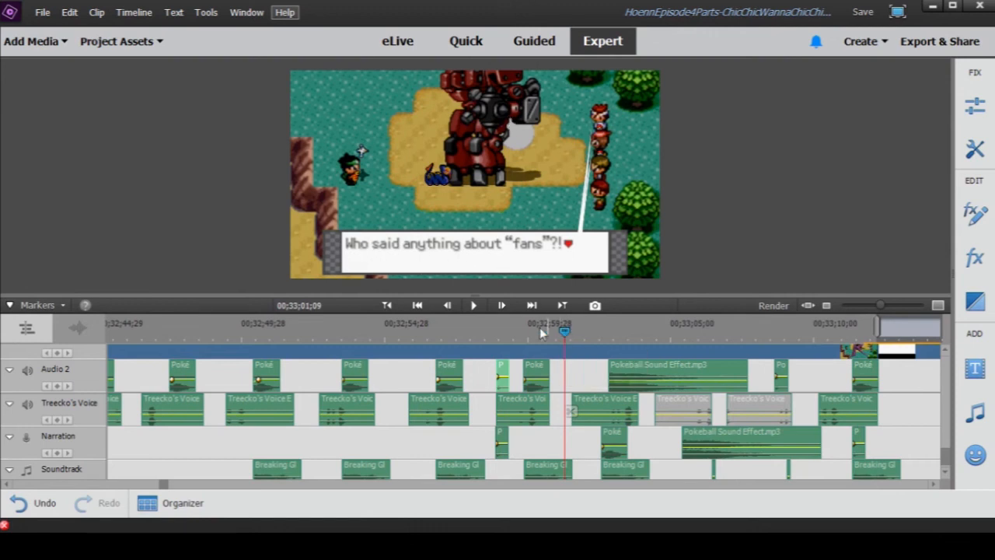
click(476, 310)
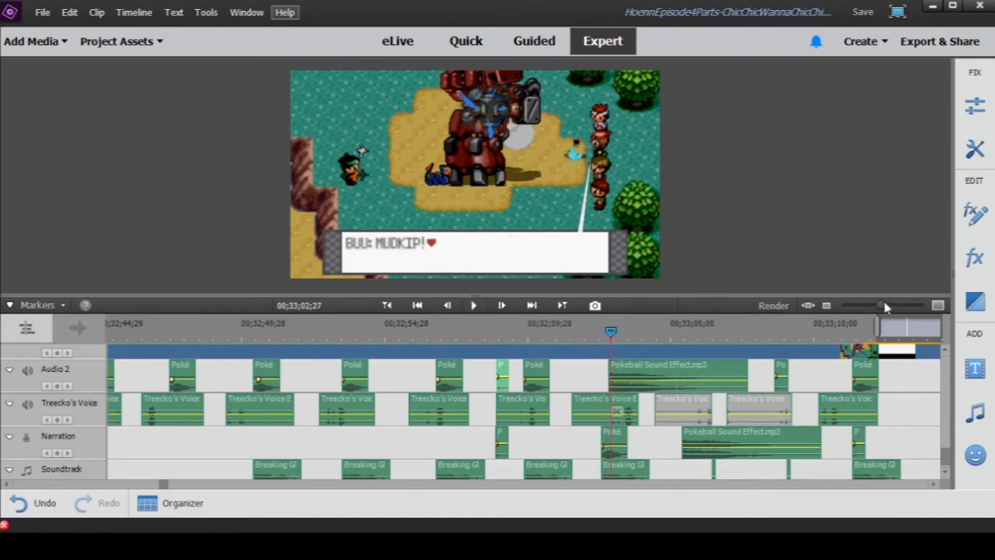
- Preview the Pokémon Black White clip on the Narration track at 00;33;02;27 from just before its in point
drag(885, 308, 893, 311)
double_click(526, 439)
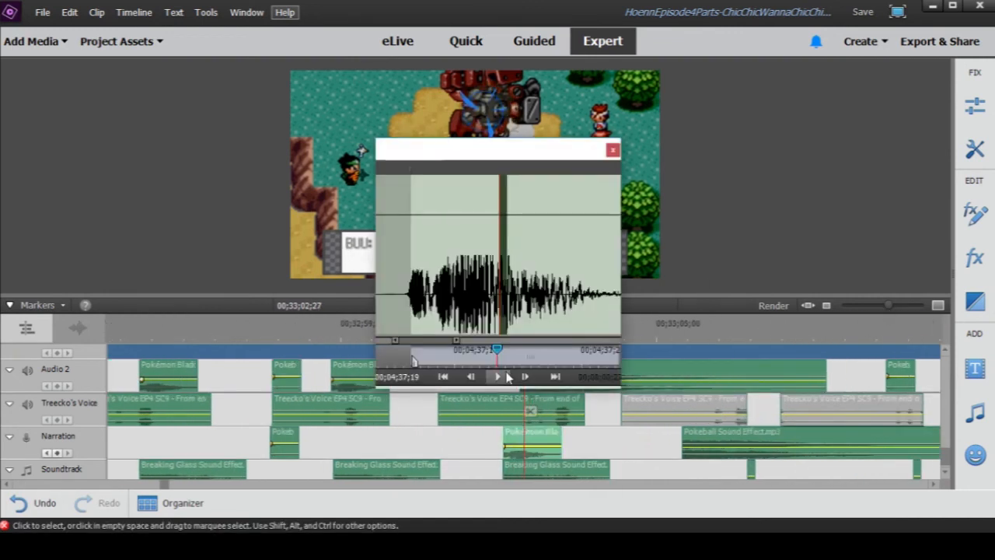
drag(498, 352, 402, 352)
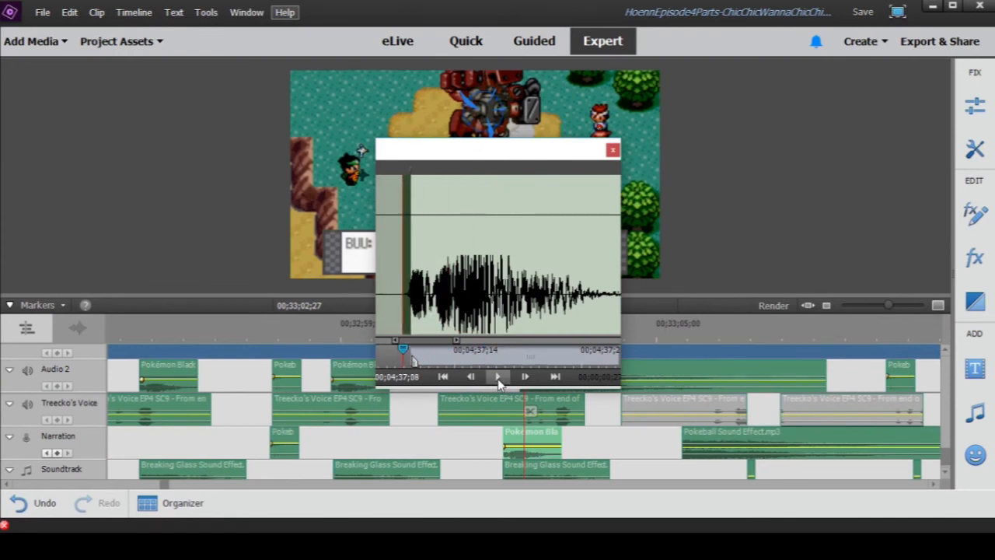
click(499, 377)
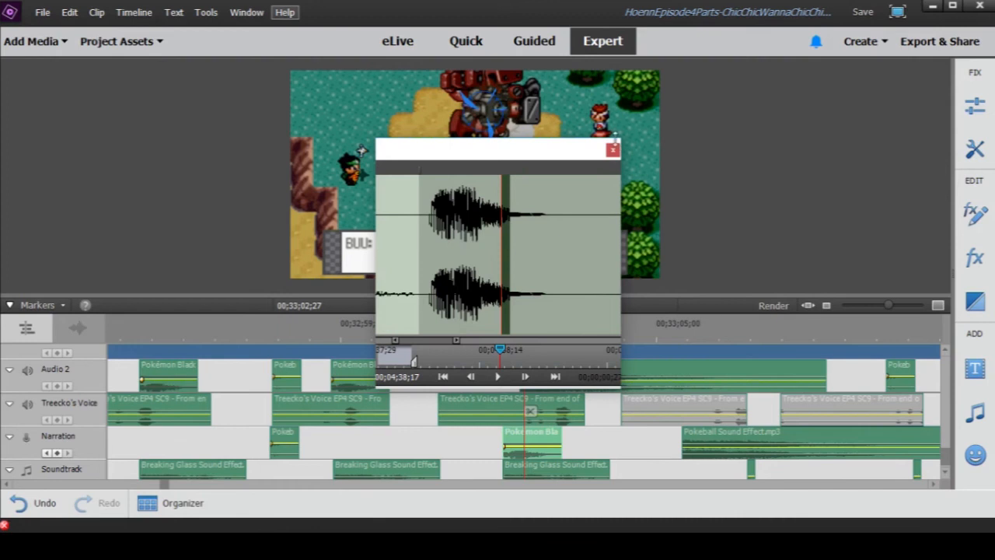
click(614, 149)
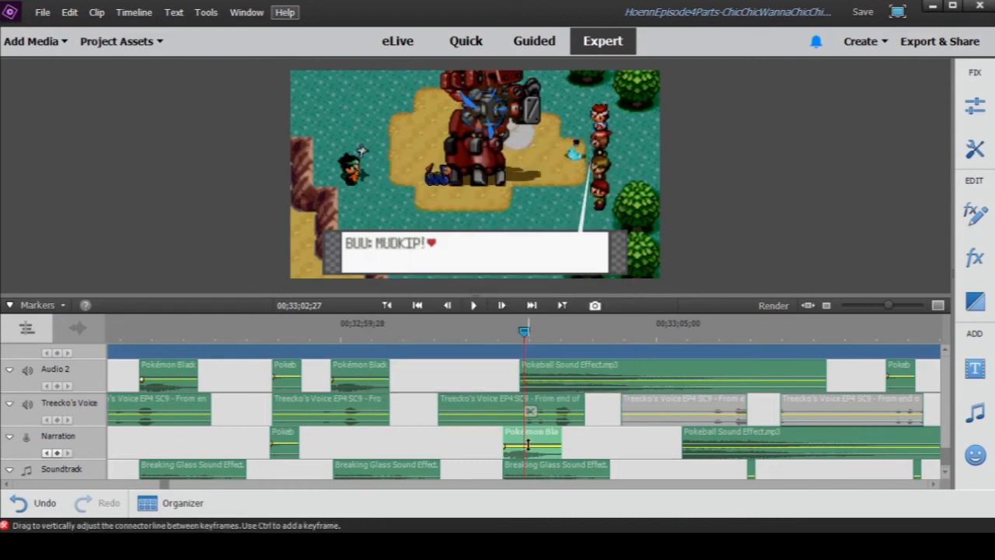
- Preview the long Pokeball Sound Effect.mp3 clip on Audio 2 at 00;33;02;27 on its own
scroll(528, 444, up, 6)
scroll(568, 447, up, 6)
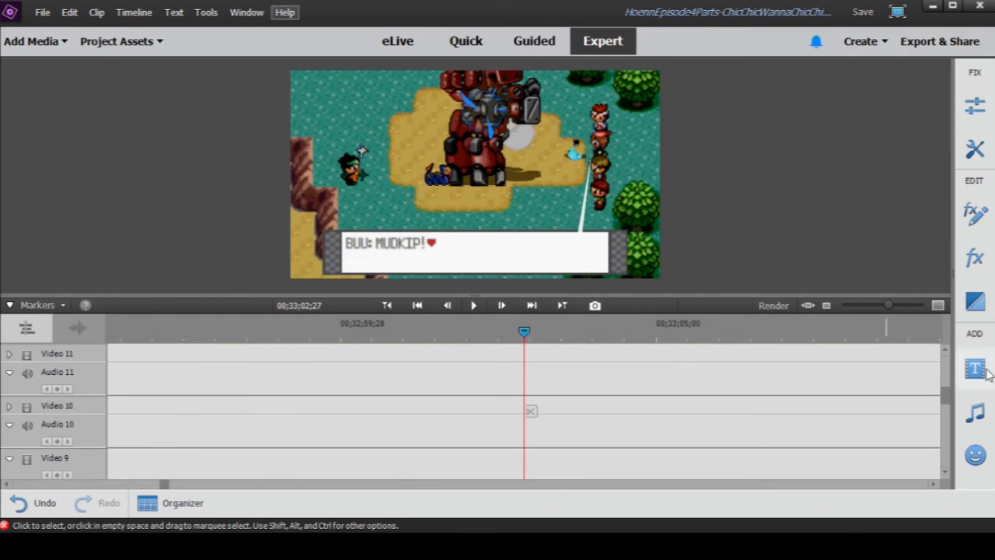
drag(943, 395, 926, 458)
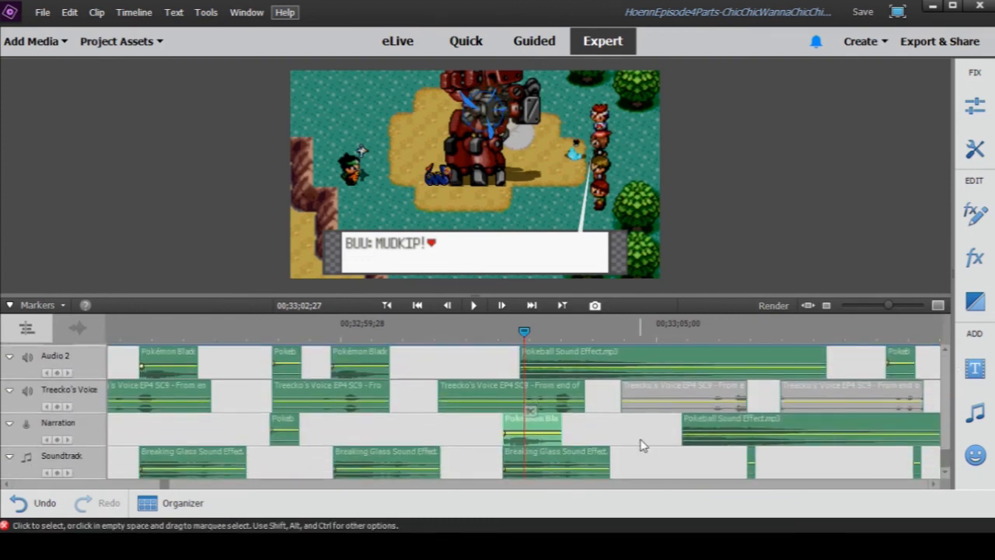
scroll(634, 436, up, 1)
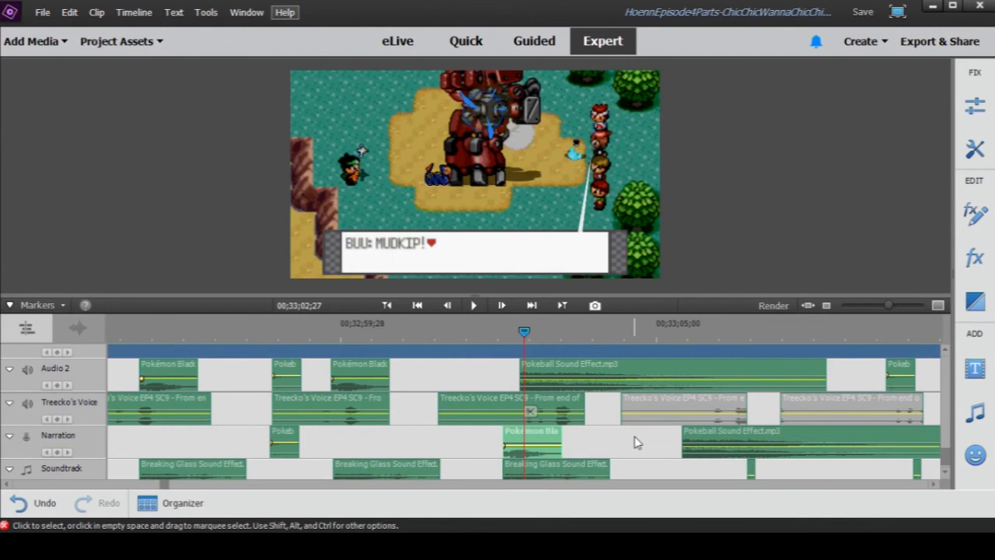
click(538, 372)
double_click(538, 373)
click(505, 378)
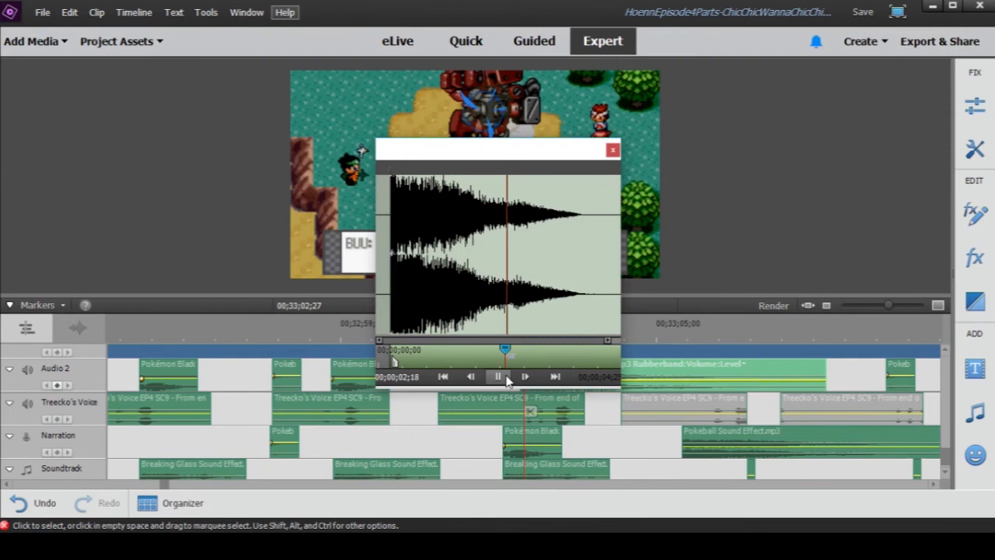
click(499, 377)
click(612, 150)
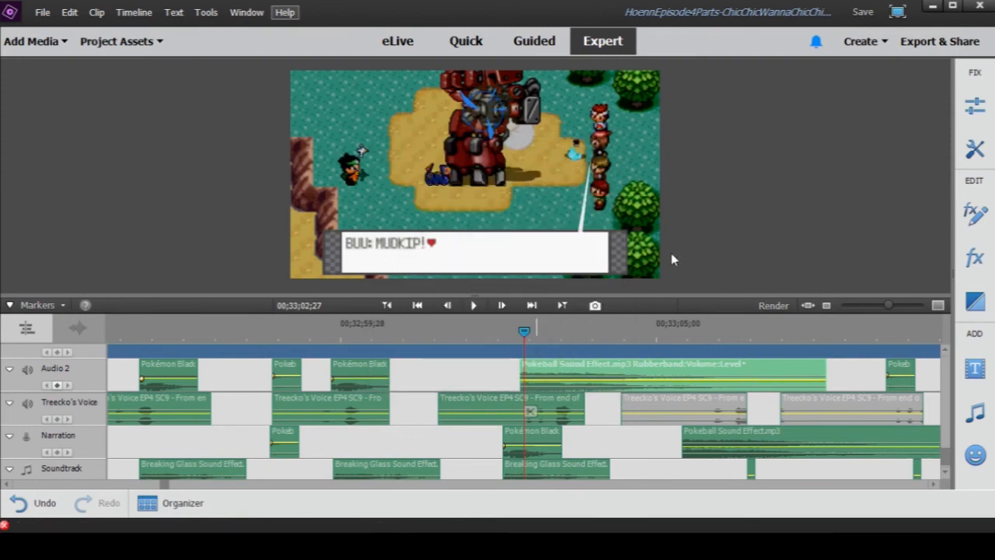
- Check the Audio 3 clips around 00;33;02;27 and play Mudkip's release up to 00;33;05;00
scroll(595, 406, up, 3)
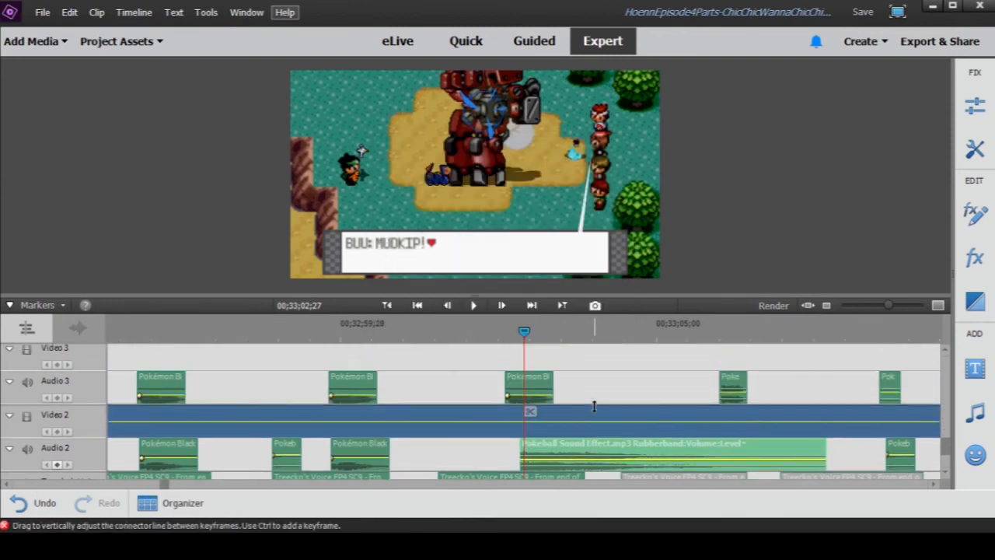
drag(889, 305, 879, 306)
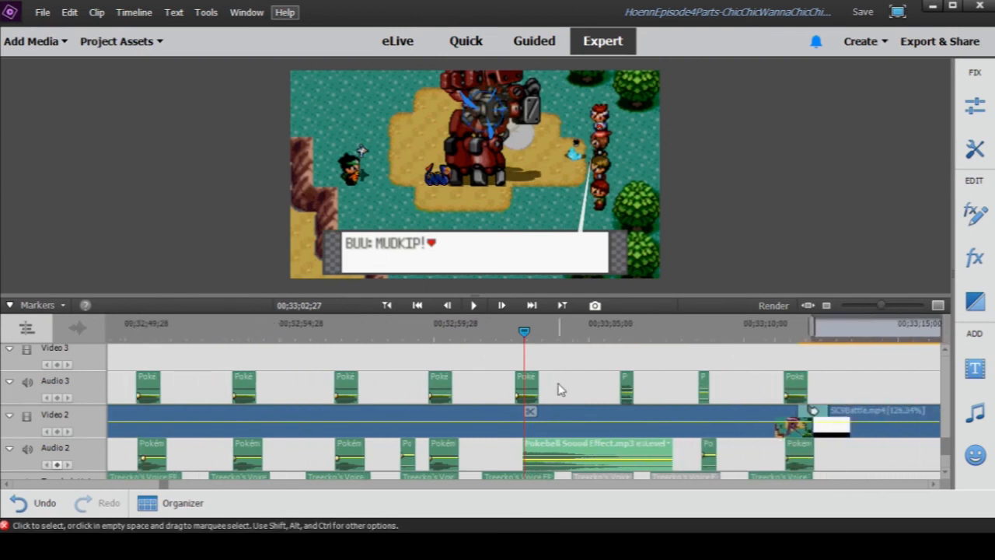
scroll(568, 391, down, 4)
click(476, 306)
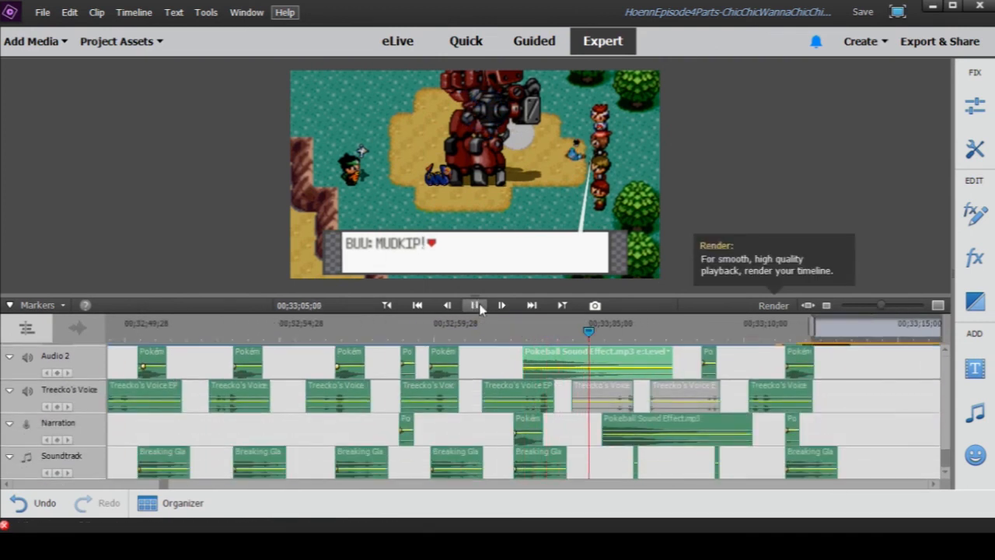
click(479, 307)
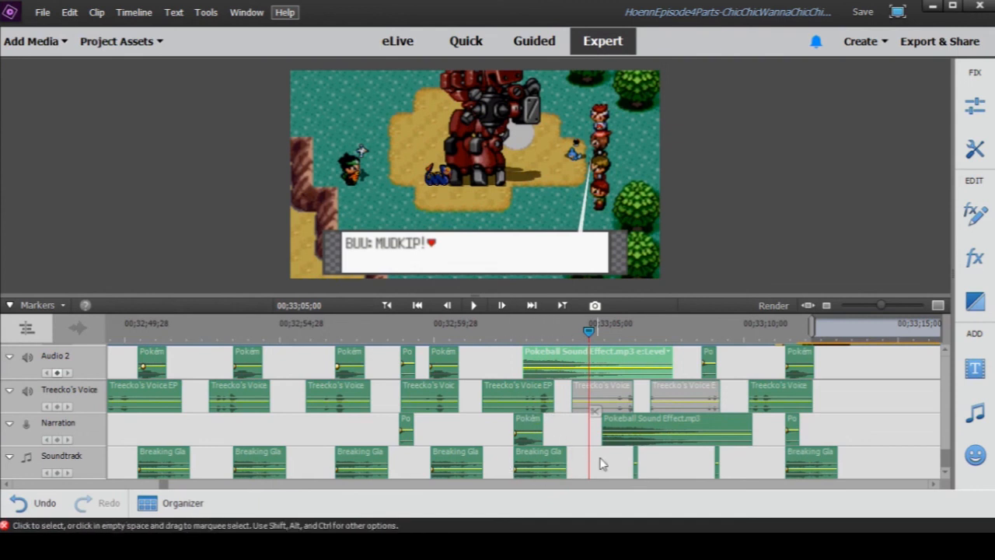
- Play Mark's Makuhita call from 00;33;05;00 to 00;33;06;01 and review the sound tracks beneath it
scroll(600, 465, up, 3)
scroll(599, 462, down, 2)
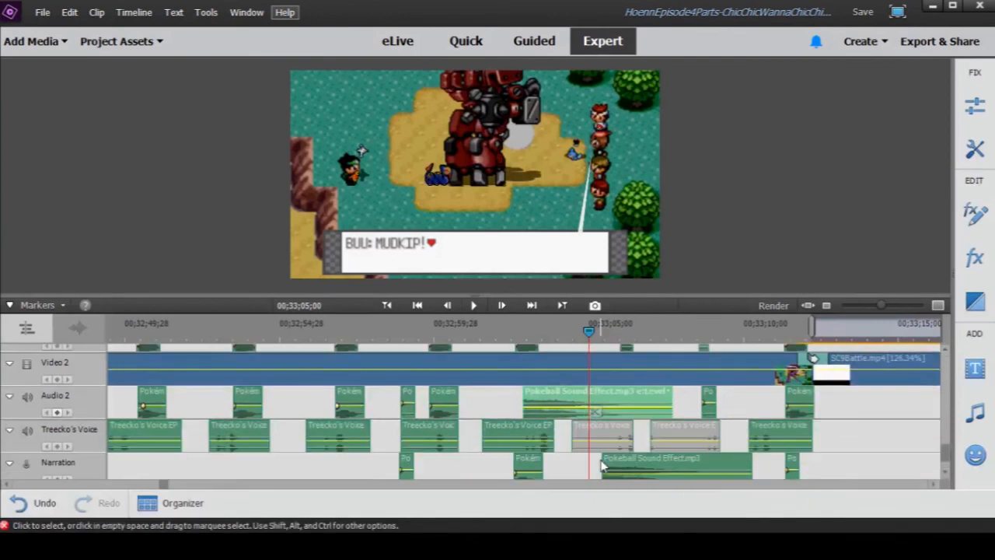
click(475, 307)
click(475, 306)
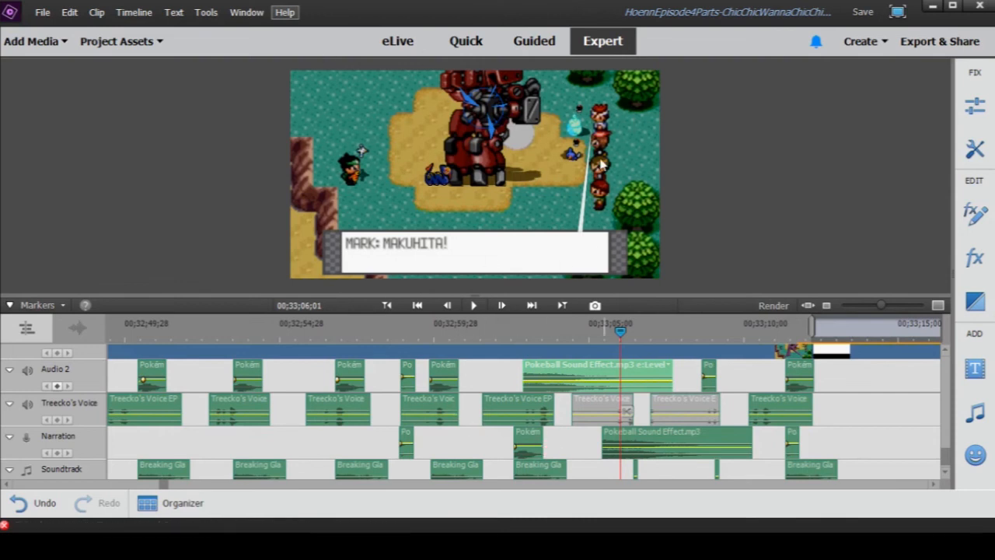
scroll(571, 397, down, 1)
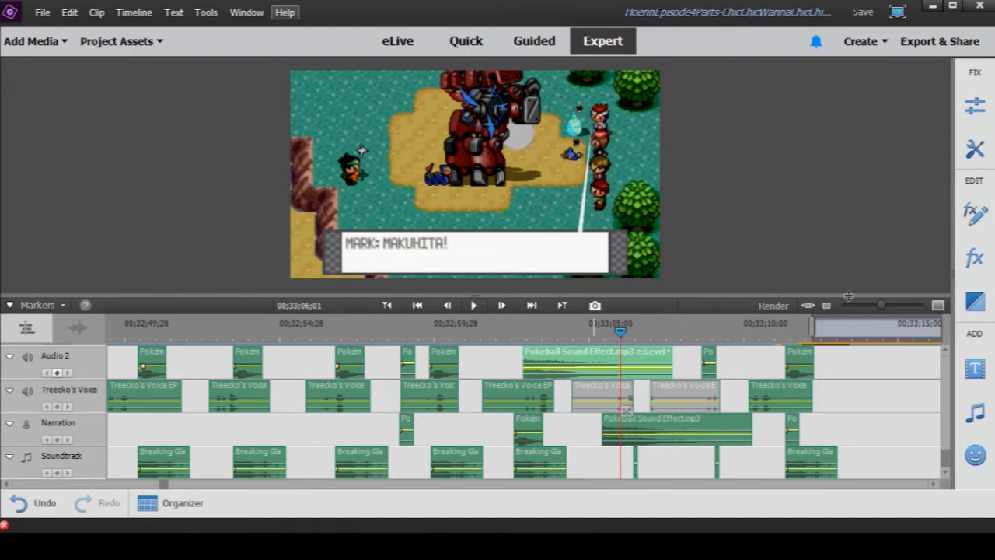
- Play Makuhita's release from 00;33;05;09 to 00;33;08;01 and check the empty gap on the Soundtrack track beneath it
drag(881, 306, 876, 305)
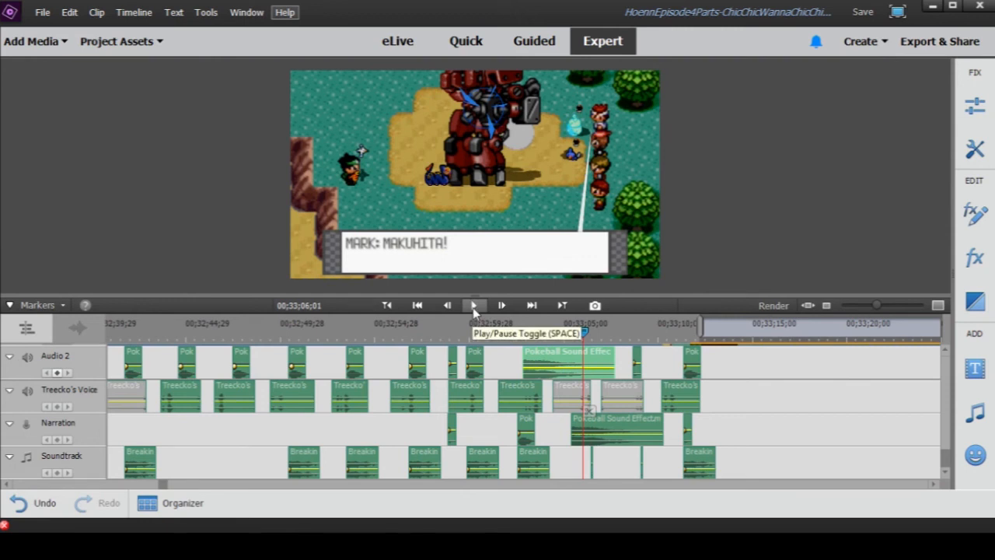
click(570, 335)
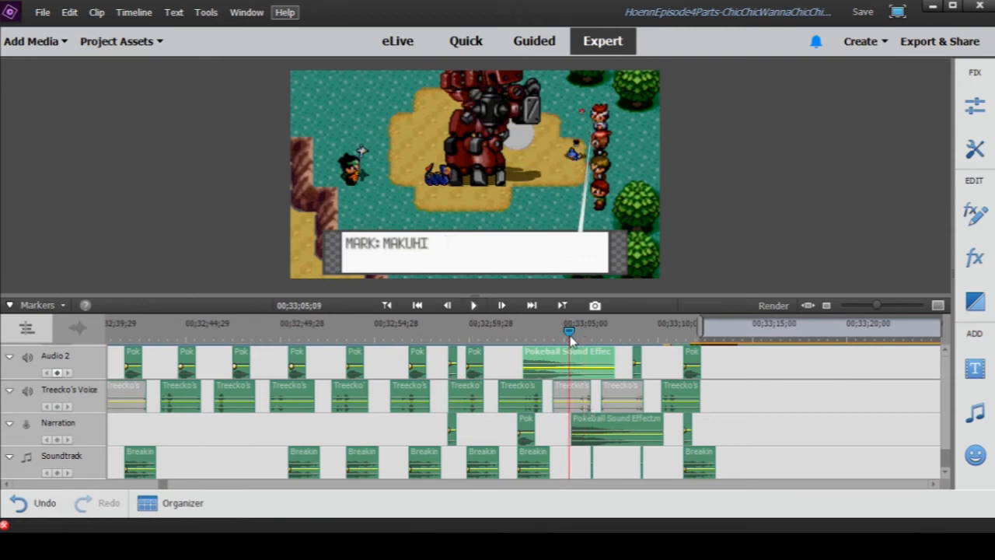
click(474, 306)
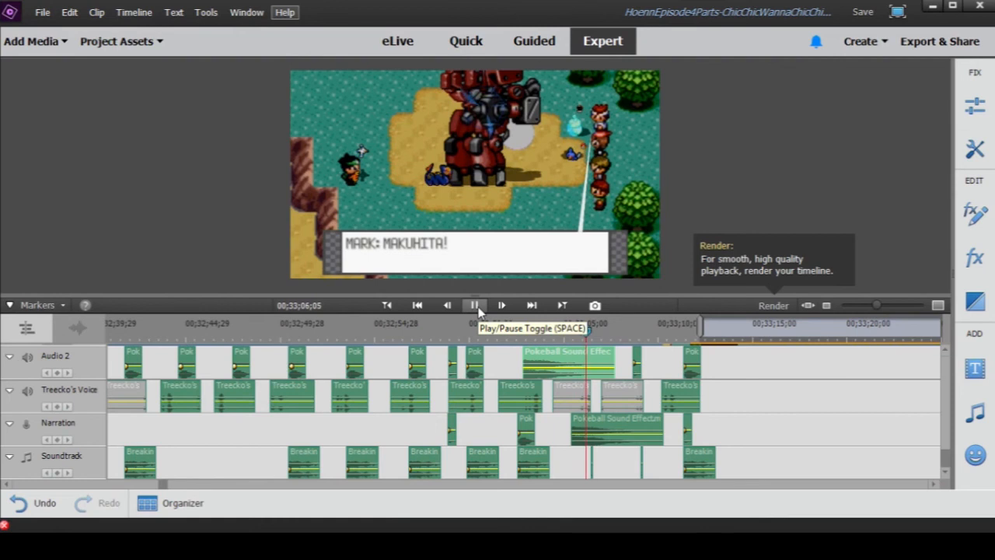
click(474, 306)
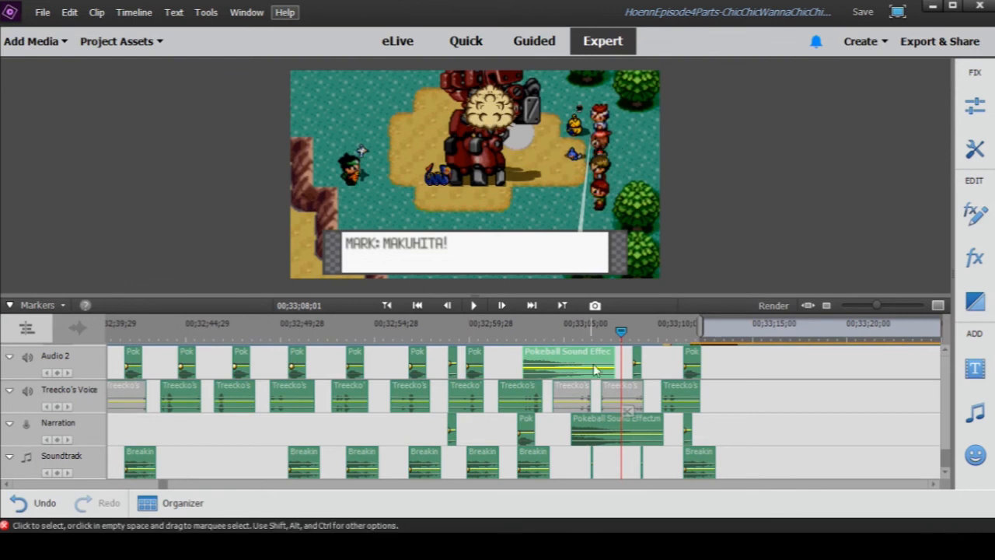
click(609, 475)
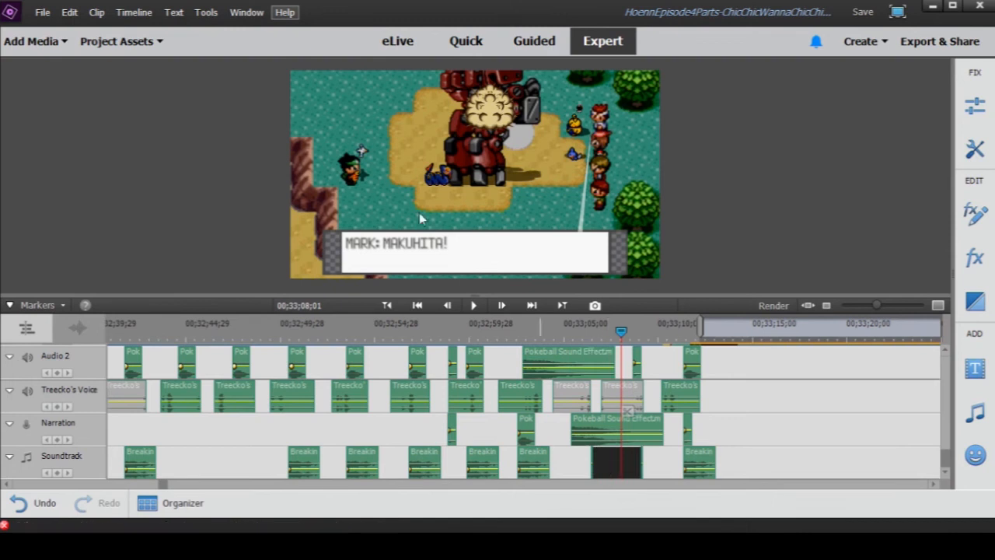
click(618, 466)
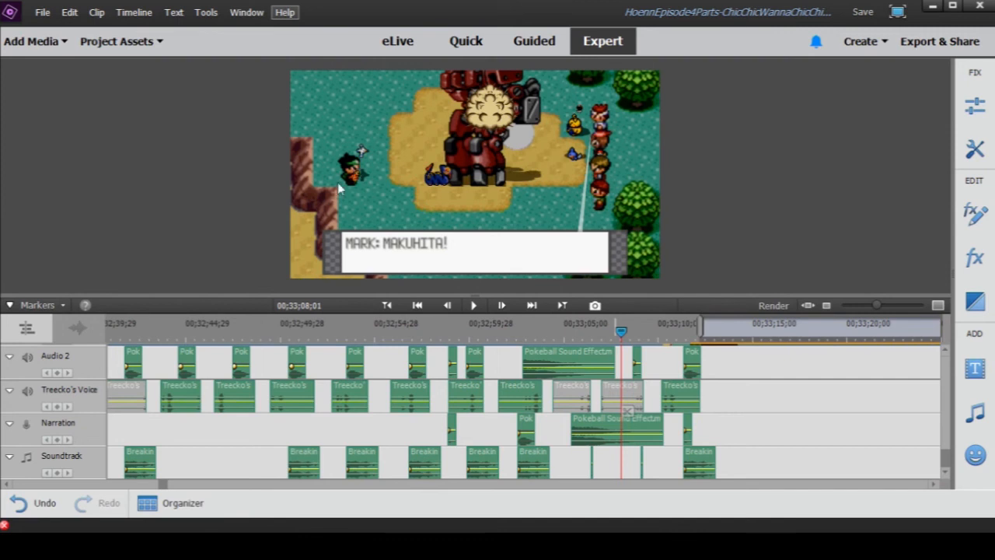
- Replay the Makuhita attack scene from about 00;33;07;02 through the start of the R transition to check its sound timing
click(473, 308)
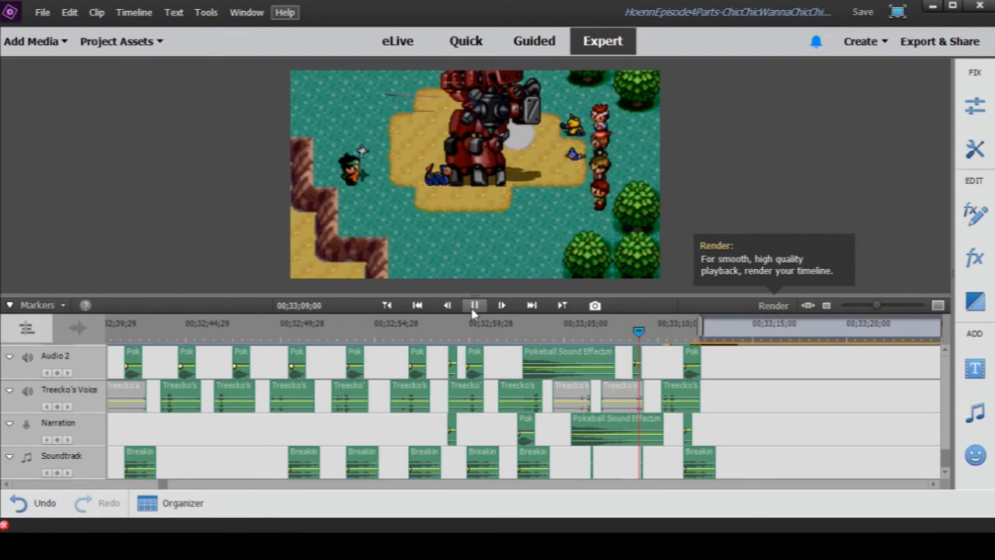
click(473, 307)
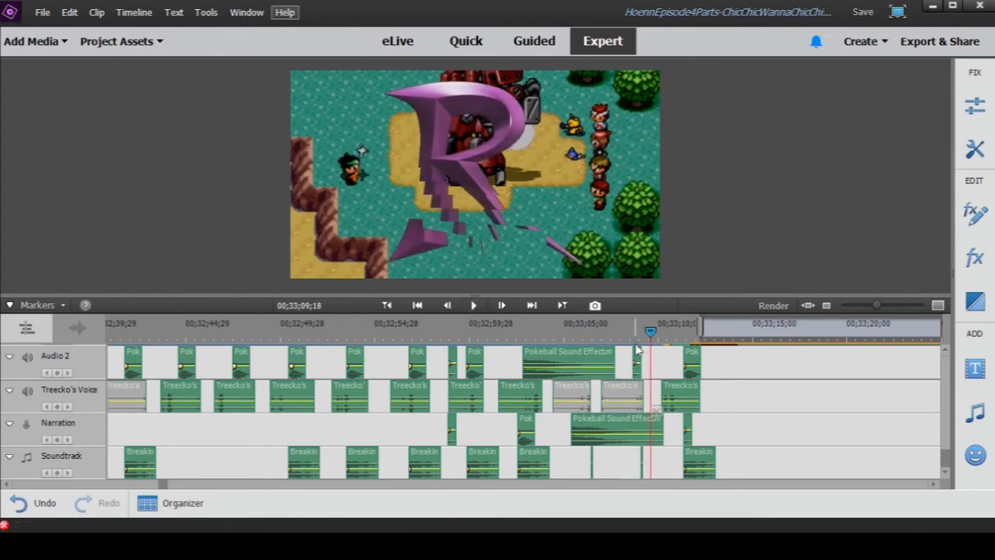
click(629, 338)
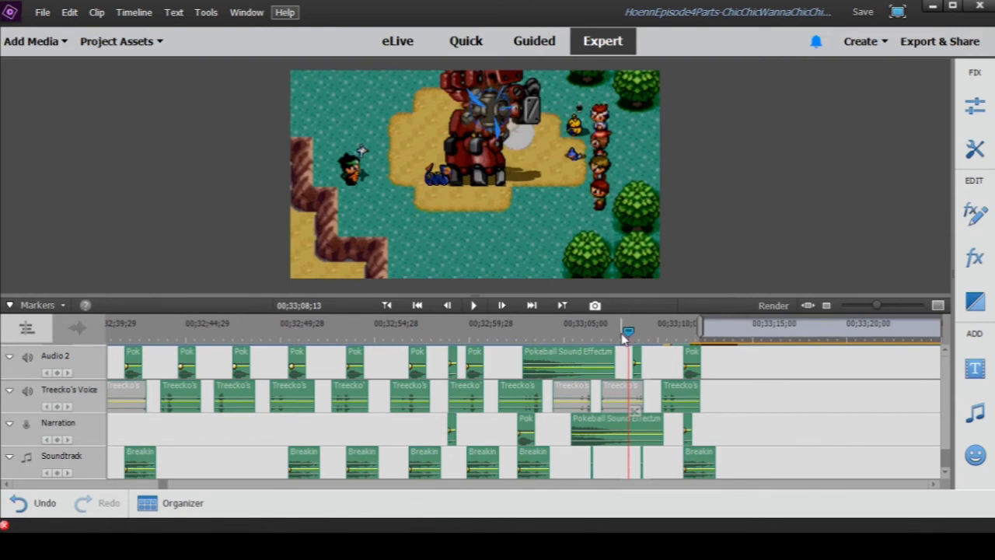
click(624, 337)
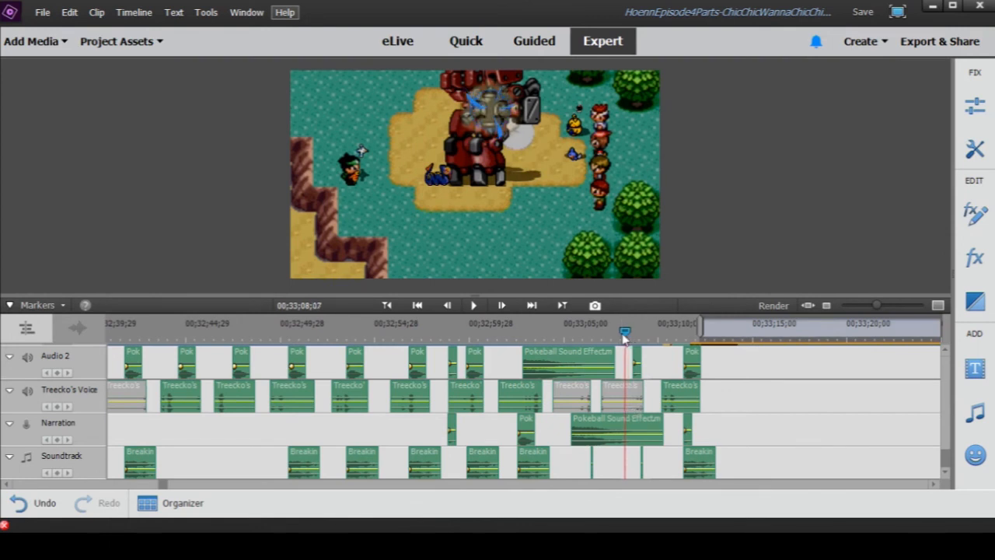
click(474, 305)
click(476, 308)
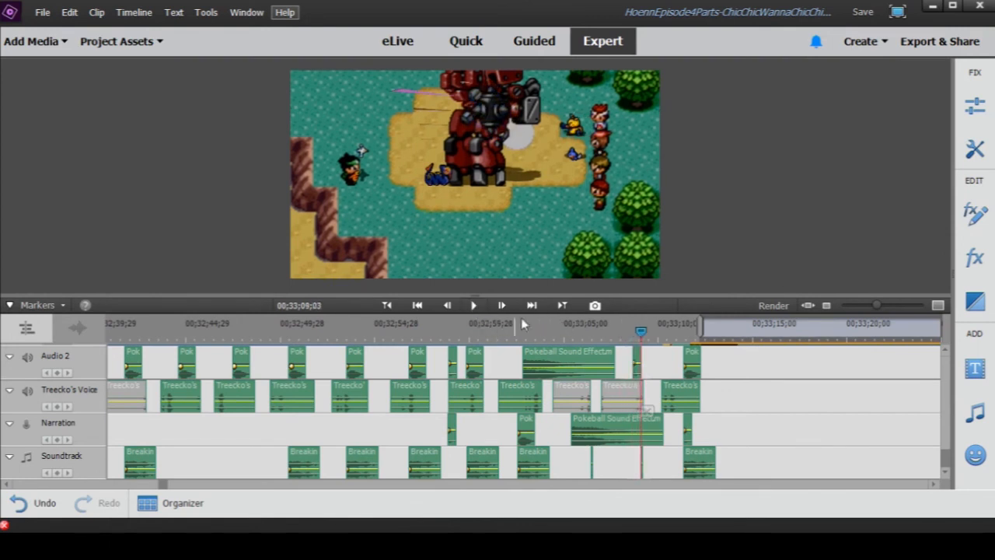
click(618, 334)
drag(618, 333, 602, 333)
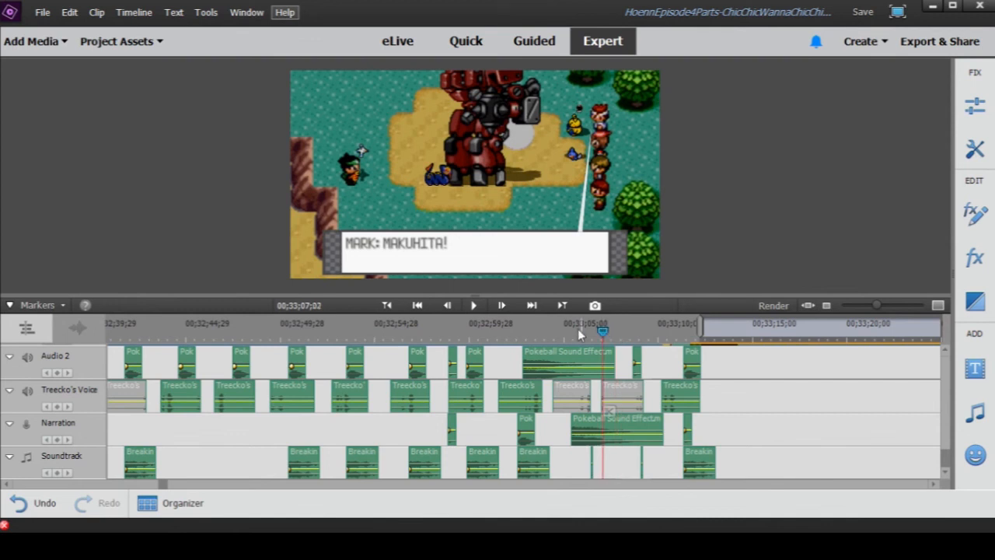
click(475, 307)
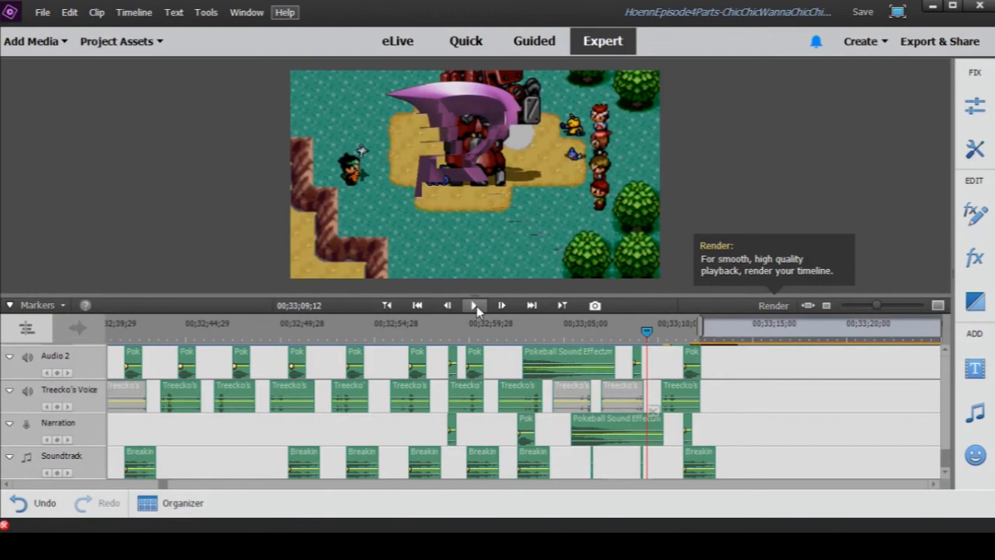
click(476, 307)
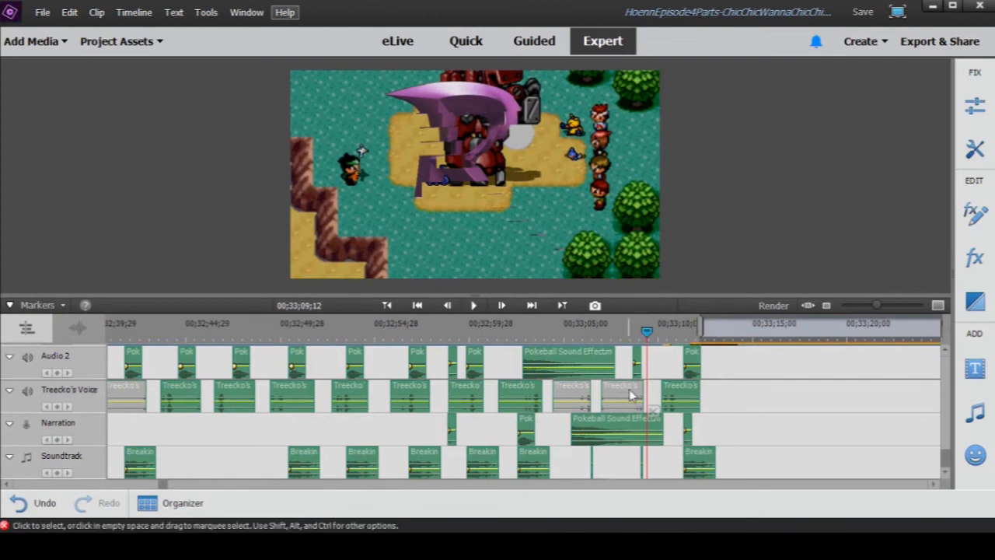
- Play the scene in short stretches from 00;33;06;03 to the full R transition at 00;33;10;17
click(593, 333)
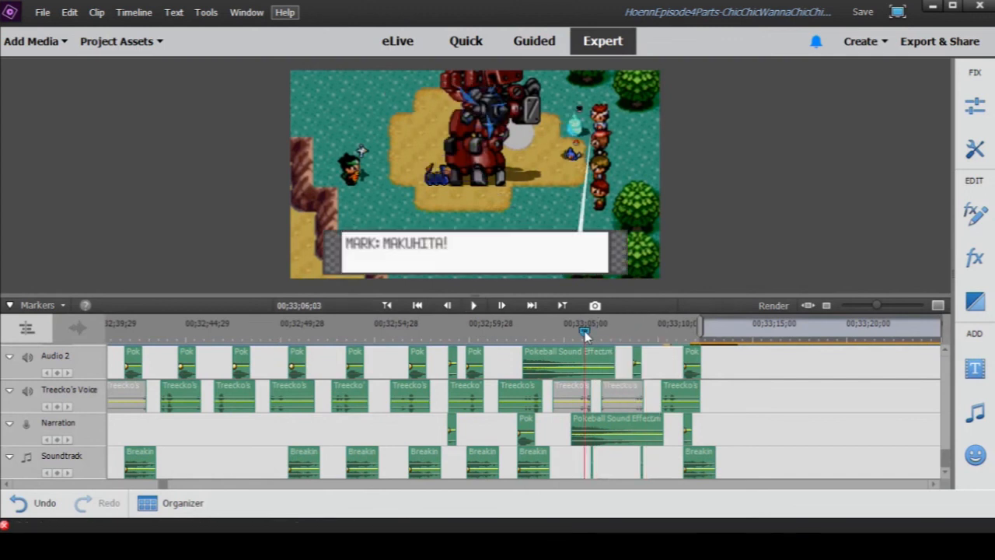
click(473, 306)
click(473, 306)
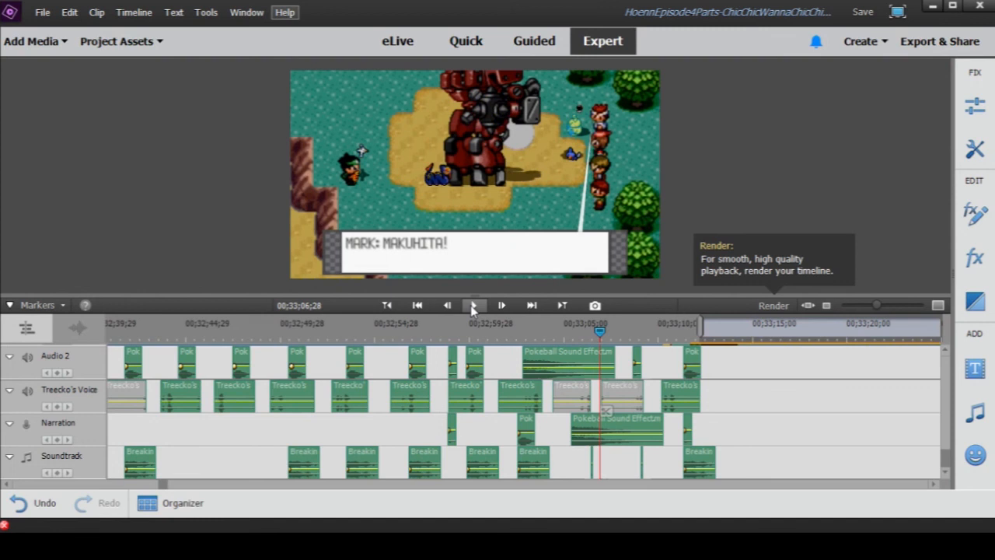
click(473, 305)
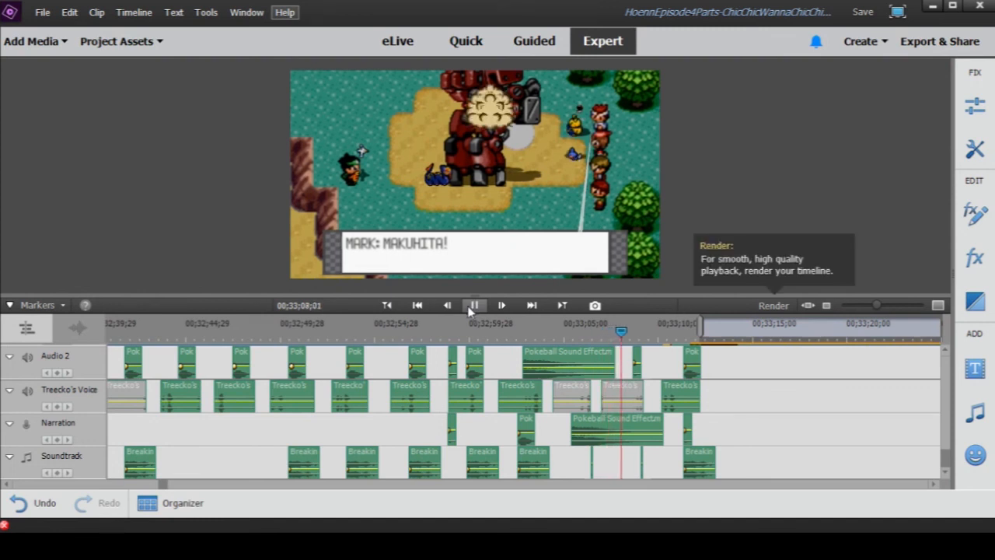
click(472, 306)
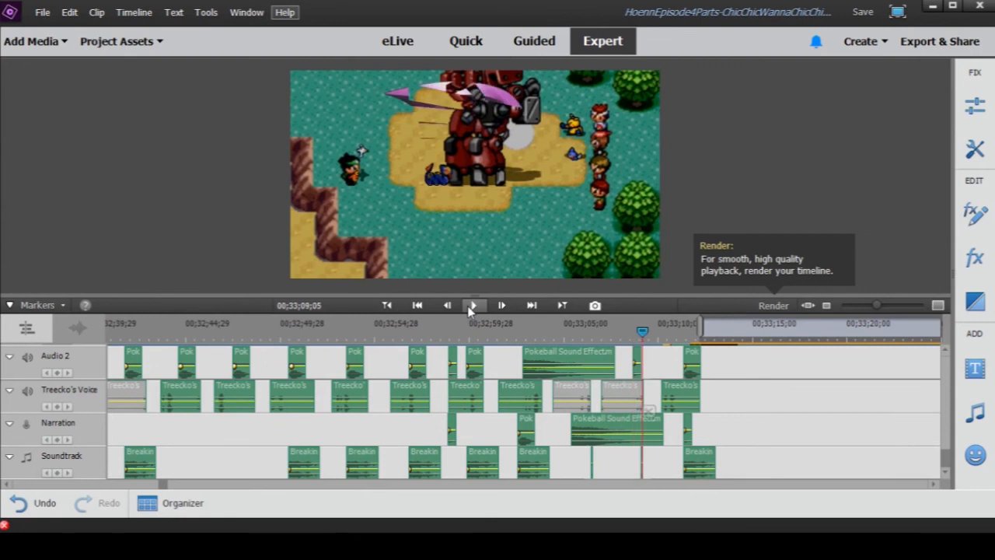
click(472, 306)
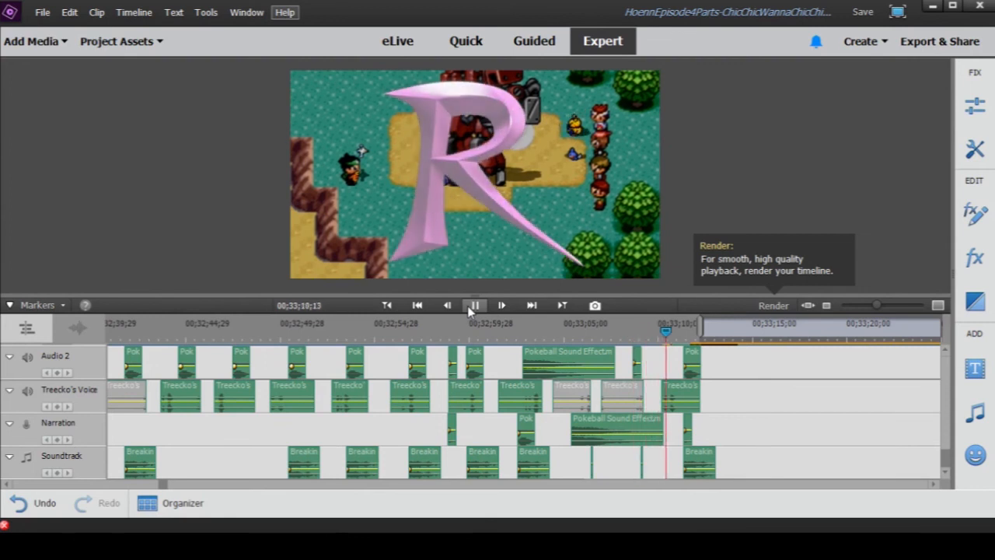
click(472, 306)
- Examine the clips on the audio, Narration and Soundtrack tracks around 00;33;05;08, including the short Soundtrack clip just after 00;33;06;00
scroll(765, 382, up, 5)
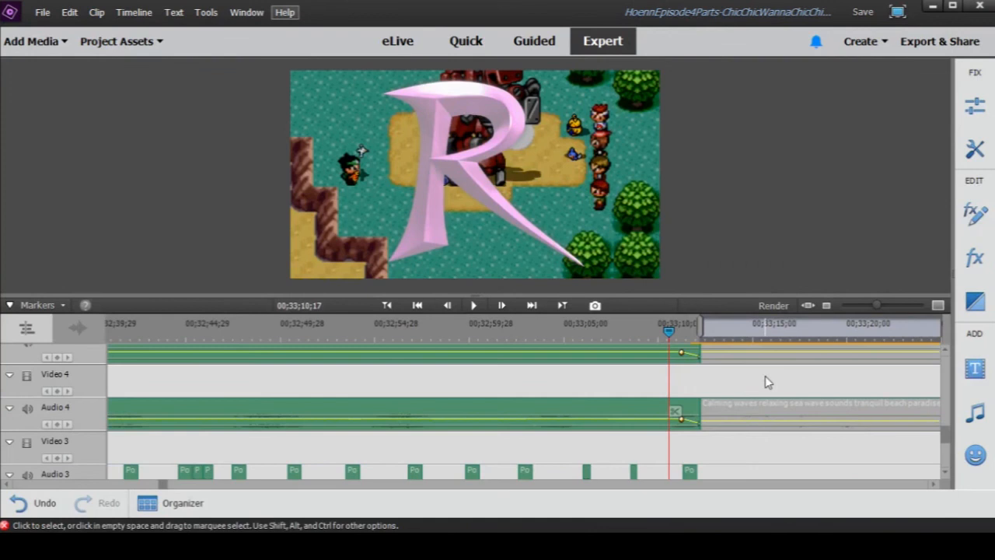
scroll(765, 382, up, 5)
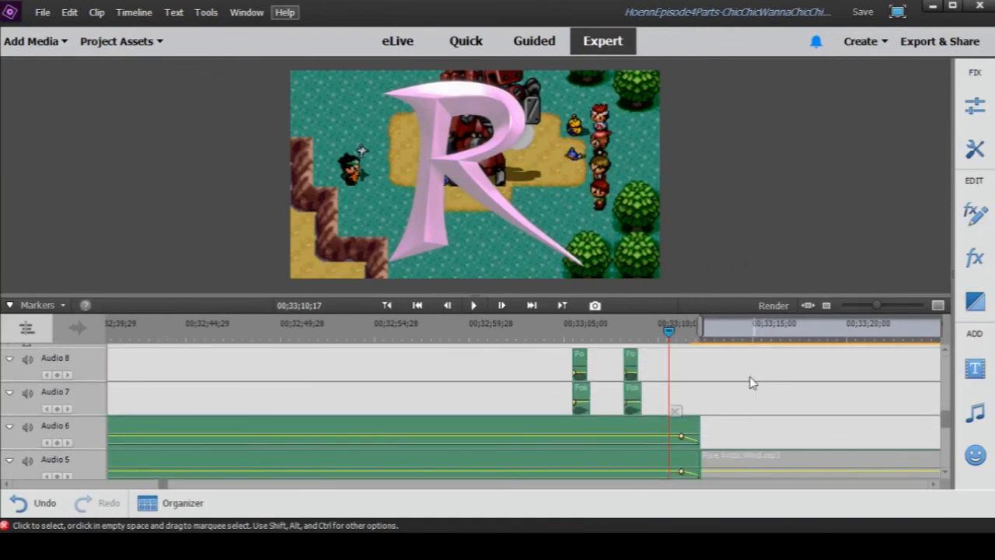
click(567, 323)
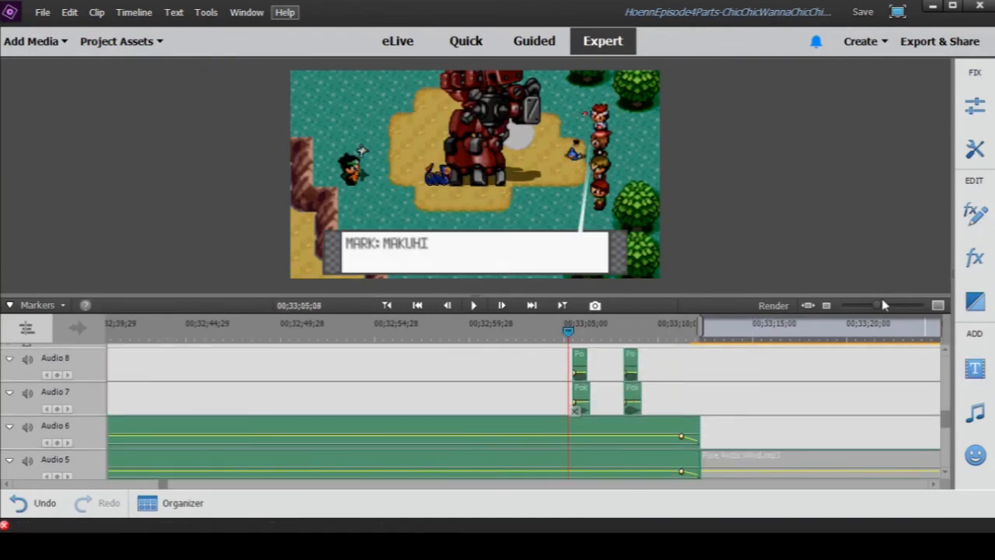
drag(878, 311, 898, 319)
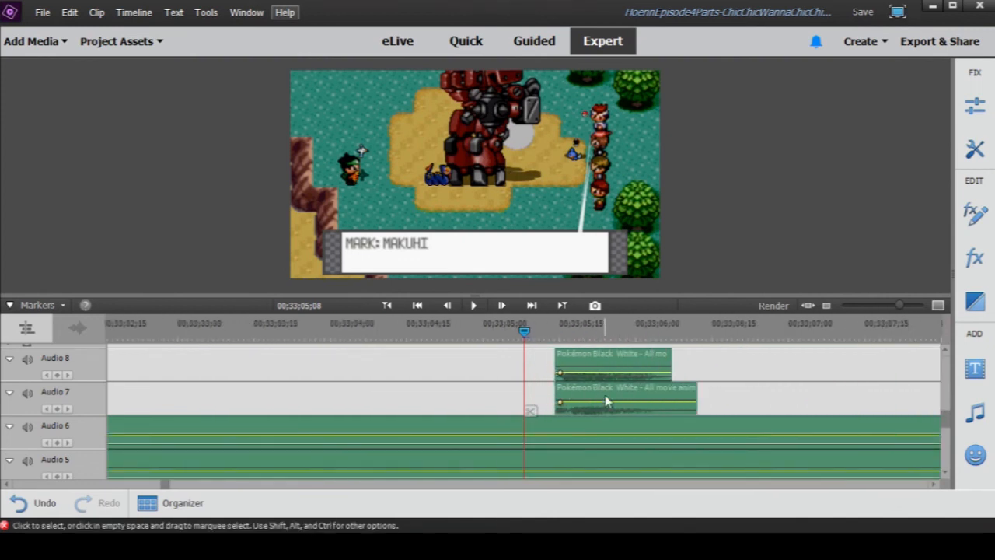
scroll(605, 395, down, 6)
scroll(603, 396, down, 3)
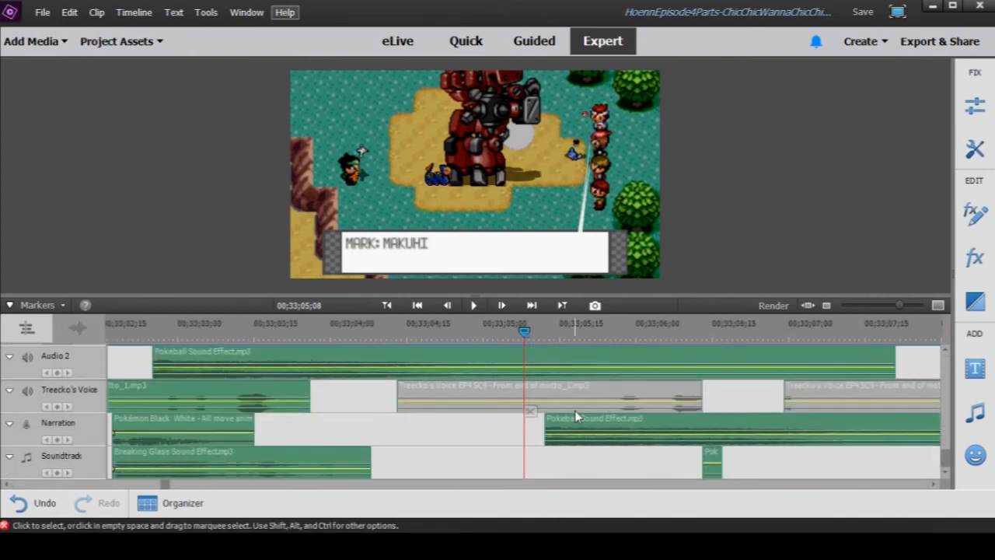
scroll(580, 424, up, 1)
scroll(575, 439, down, 1)
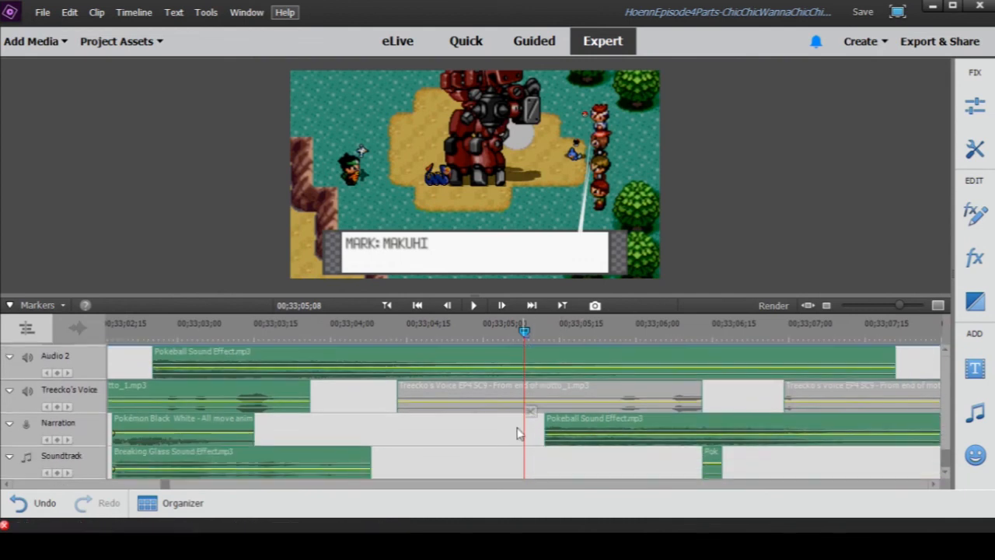
scroll(385, 408, up, 1)
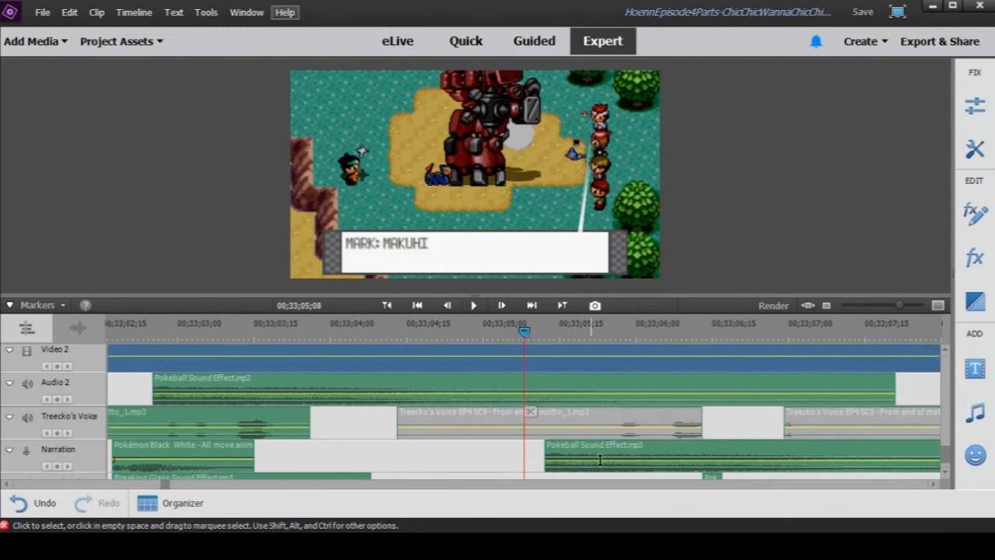
scroll(665, 460, down, 1)
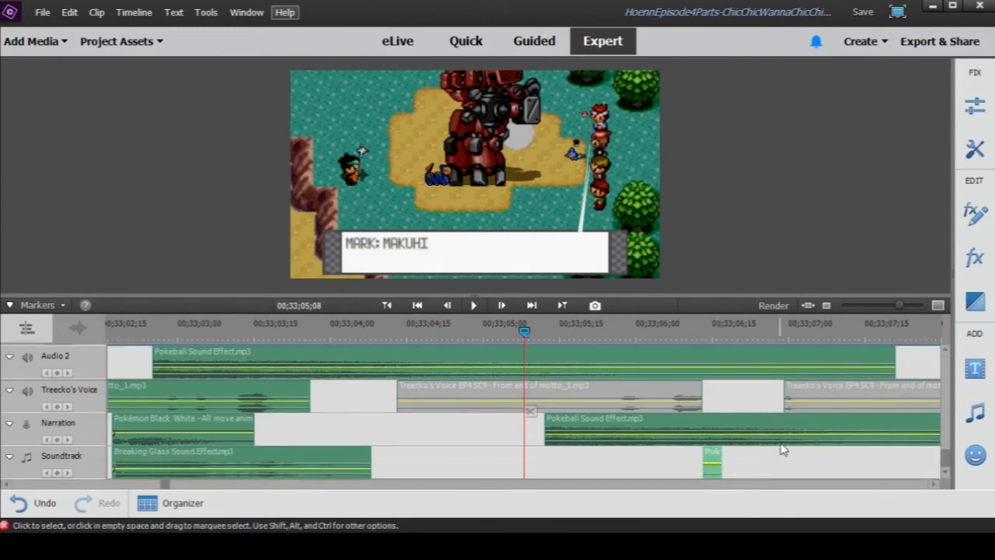
drag(899, 305, 914, 309)
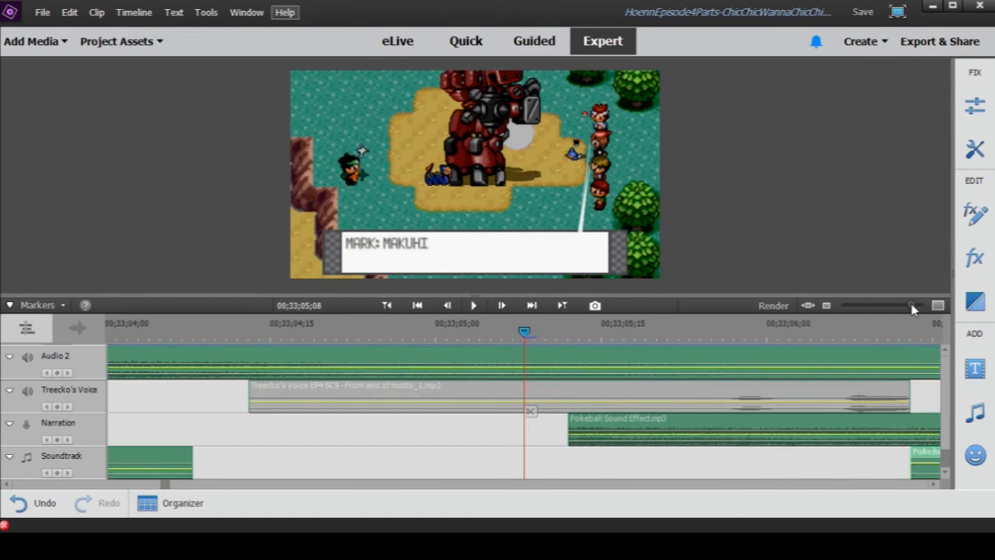
click(934, 483)
click(935, 483)
click(934, 483)
drag(912, 310, 903, 307)
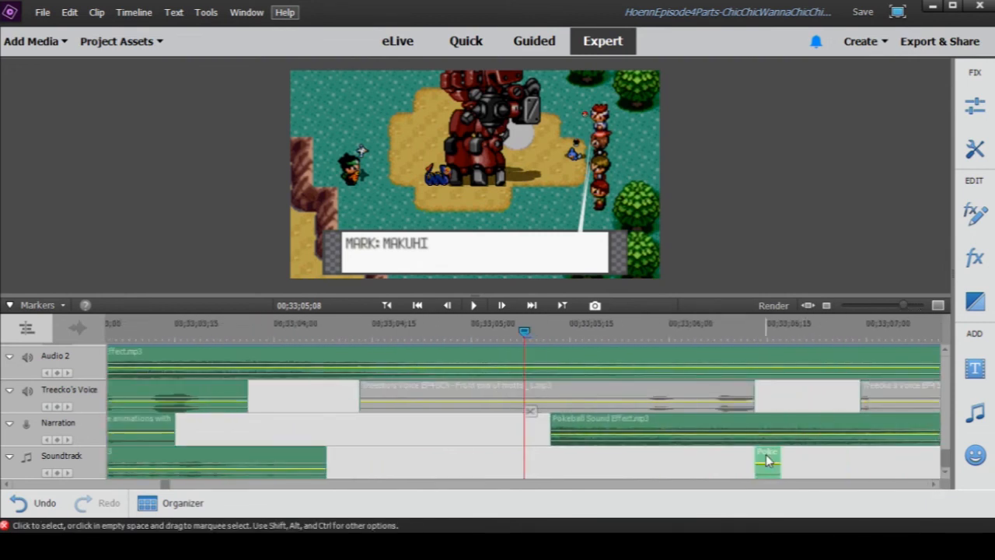
- Preview the Pokemon Cries clip on the Audio 3 track near 00;33;06;00 in its own window, then close it
scroll(817, 460, up, 5)
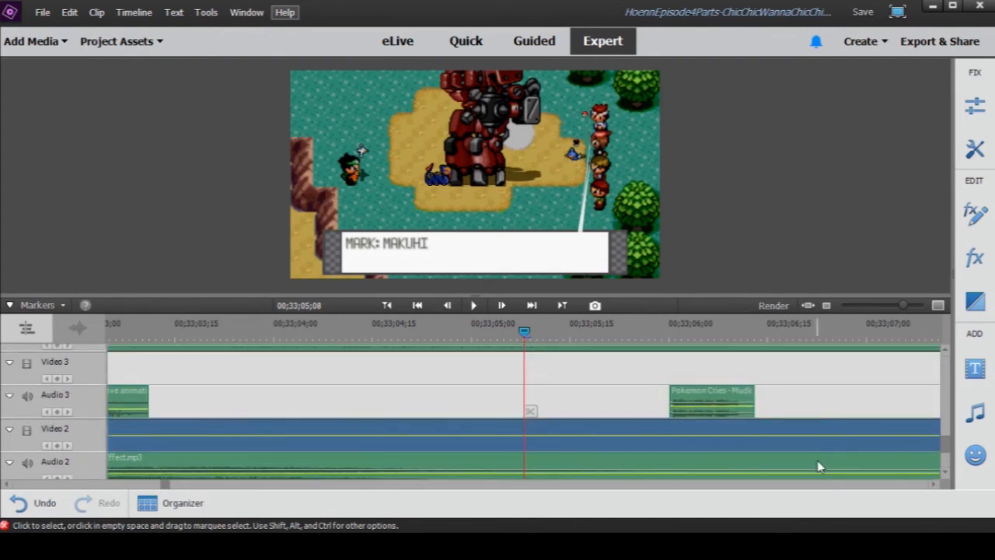
double_click(693, 451)
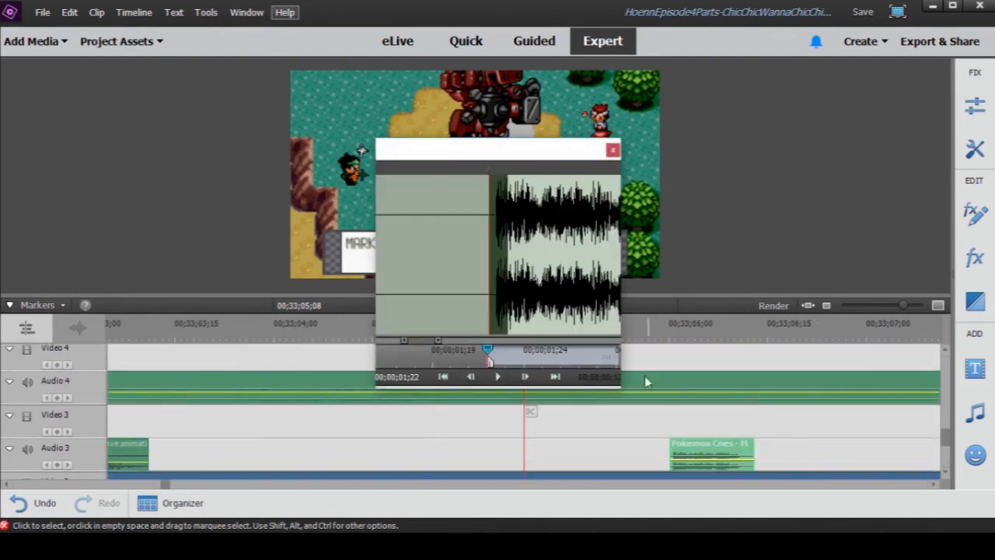
click(499, 378)
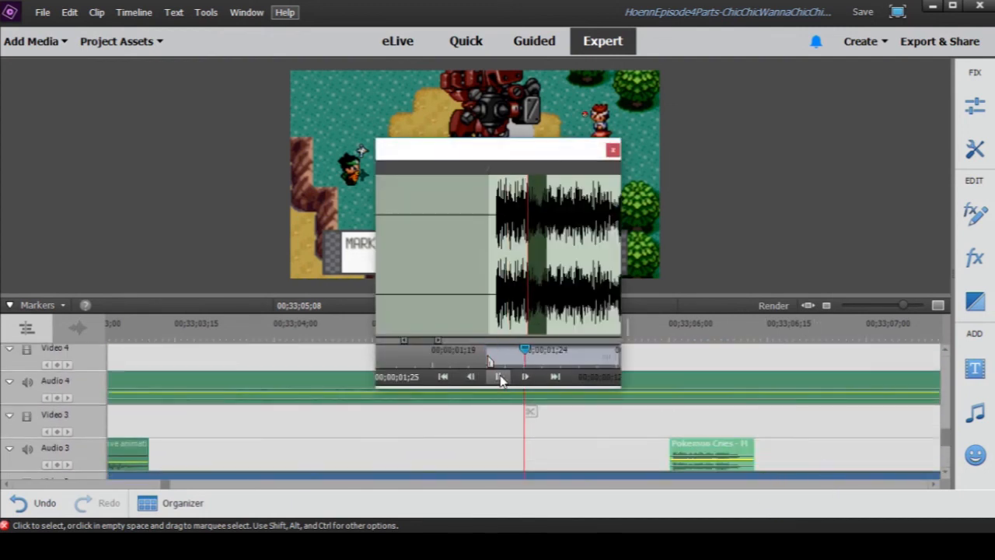
click(613, 151)
- Scrub through the frames around the second Pokemon Cries clip on Audio 3 and place the playhead at its start, 00;33;08;16
drag(900, 305, 891, 306)
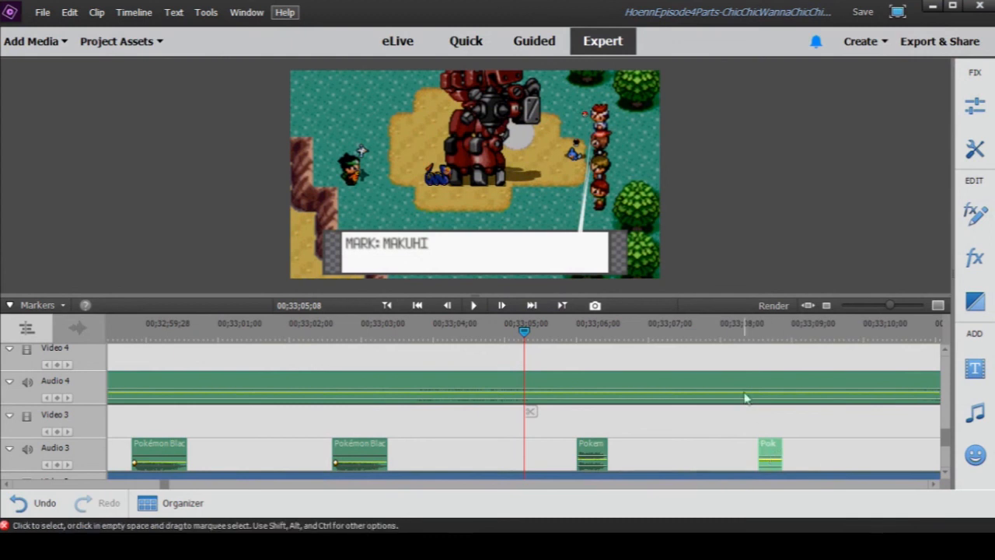
click(758, 336)
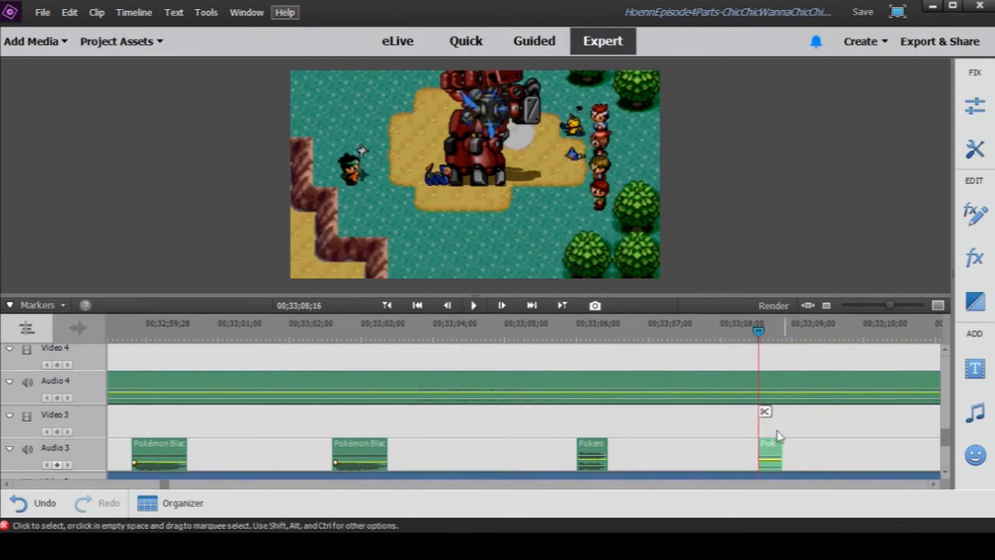
drag(890, 308, 889, 310)
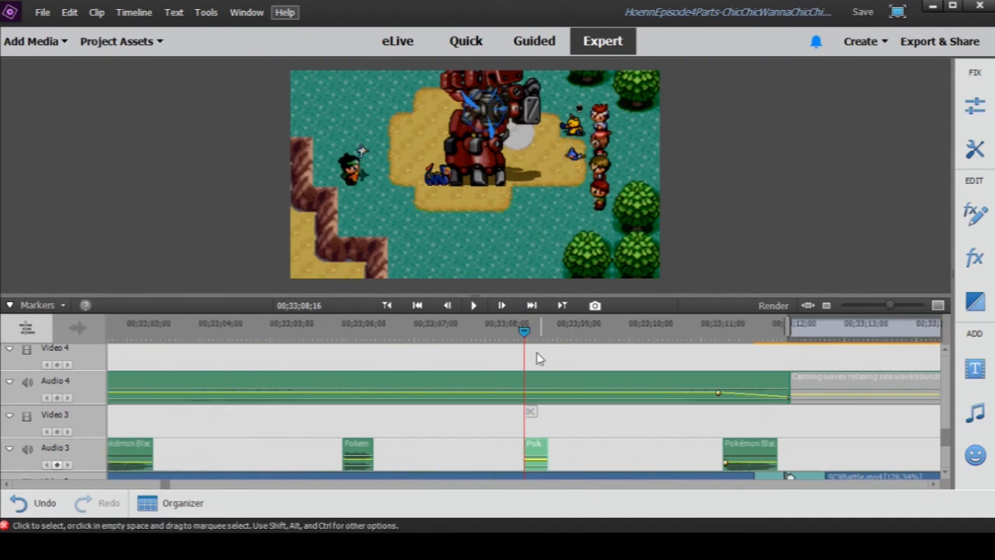
drag(526, 331, 530, 331)
drag(892, 308, 902, 309)
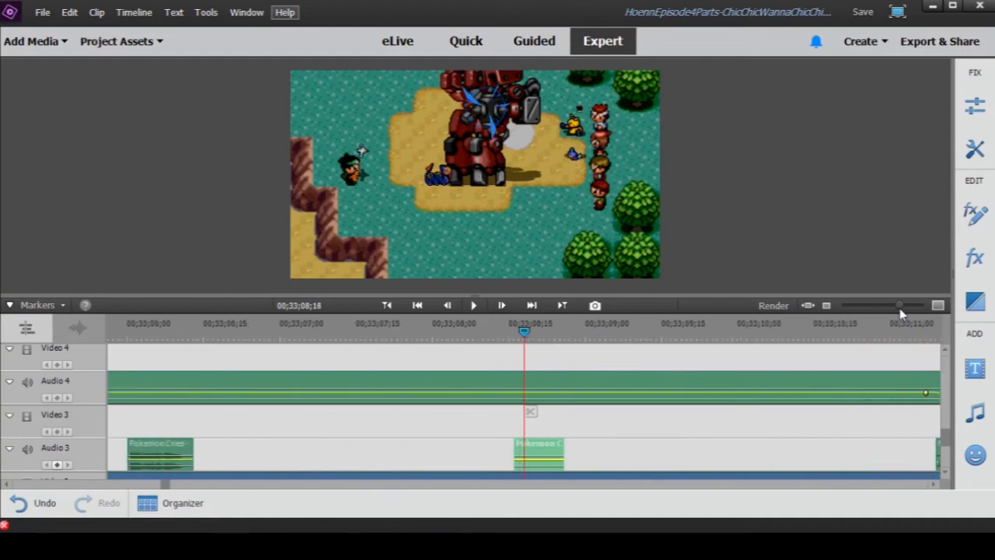
click(449, 351)
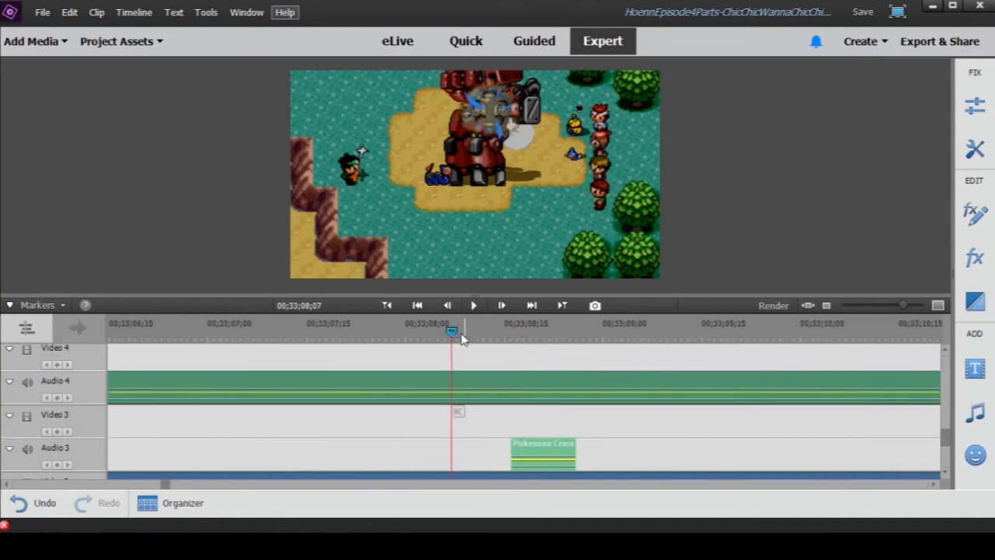
drag(452, 332, 459, 333)
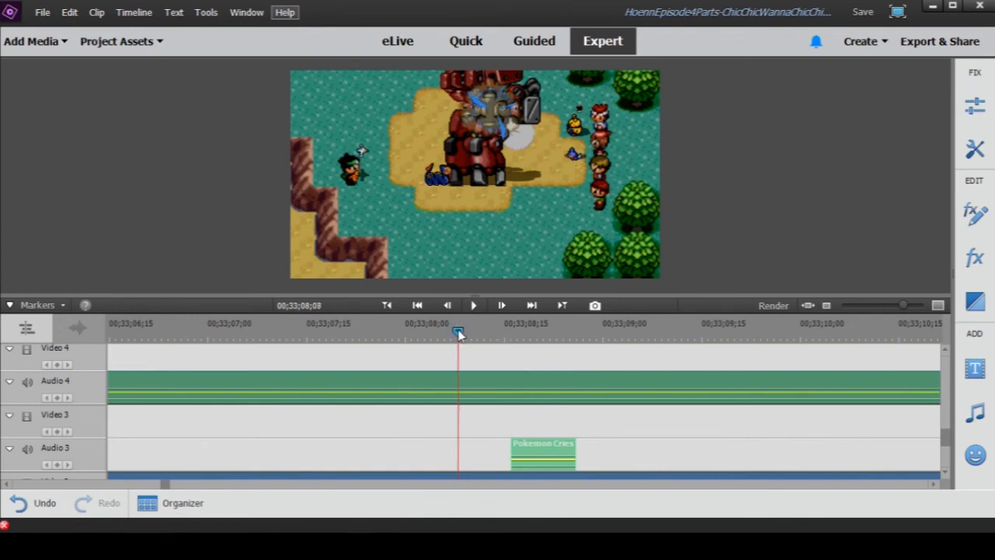
drag(458, 332, 498, 346)
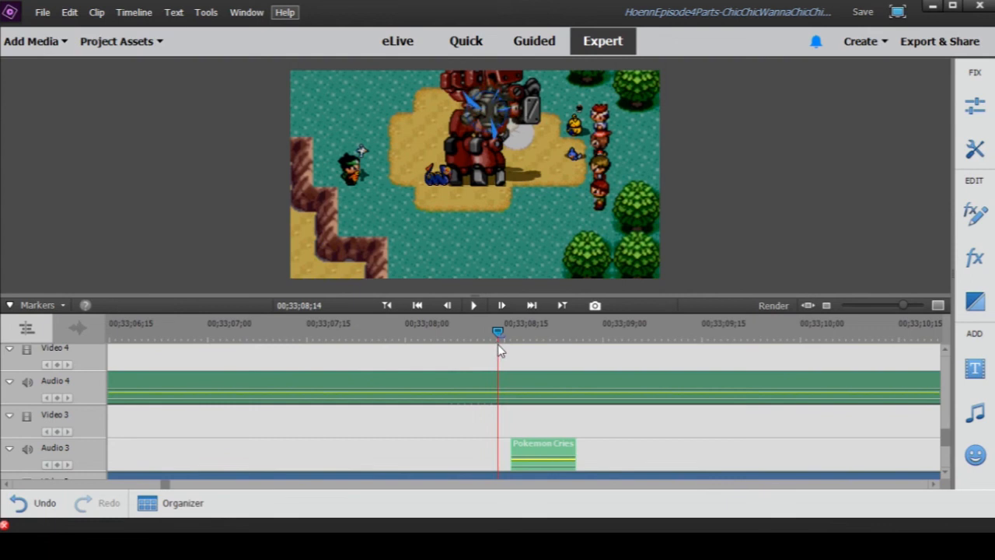
drag(499, 332, 514, 332)
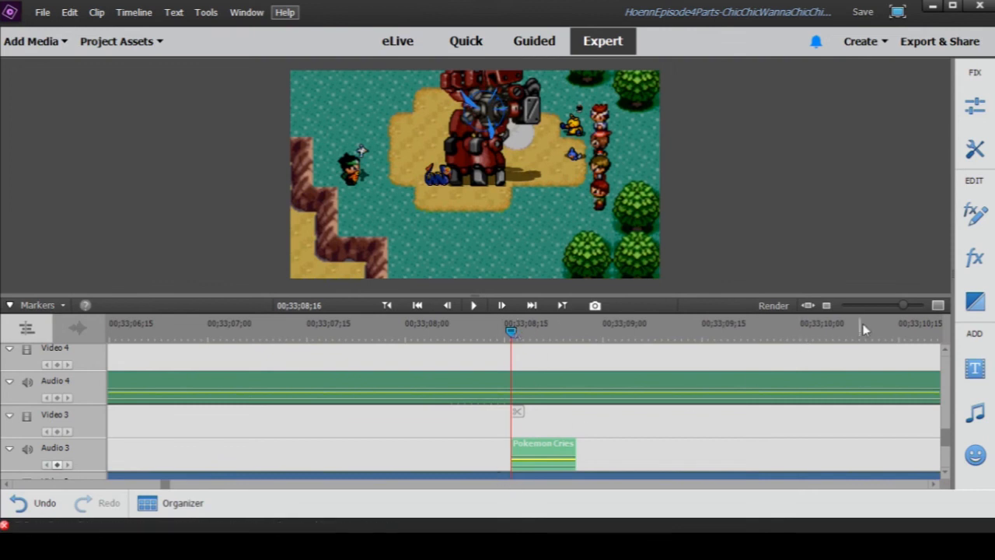
drag(906, 310, 894, 308)
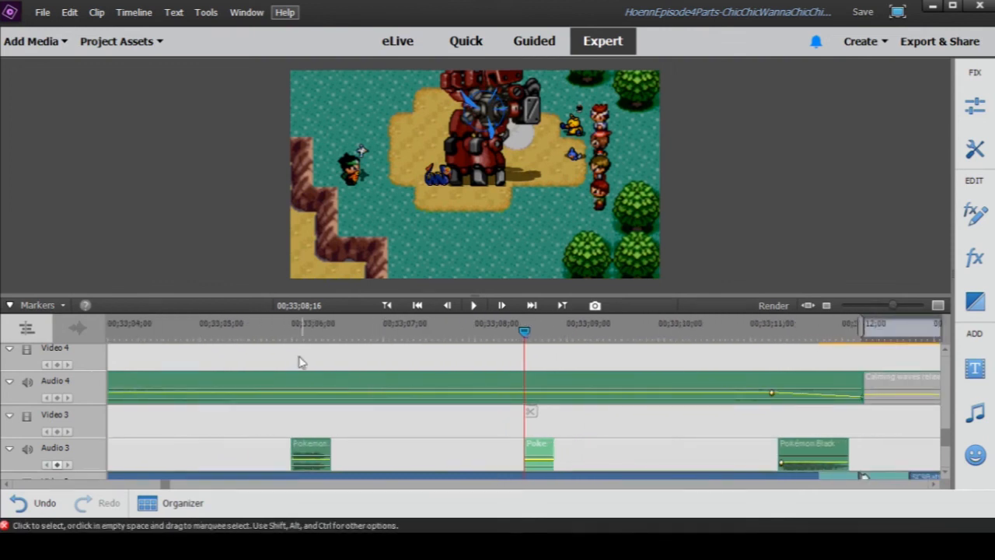
- Scrub around the start of the first Pokemon Cries clip on Audio 3 and play the scene from 00;33;05;29
click(287, 333)
drag(290, 337, 295, 333)
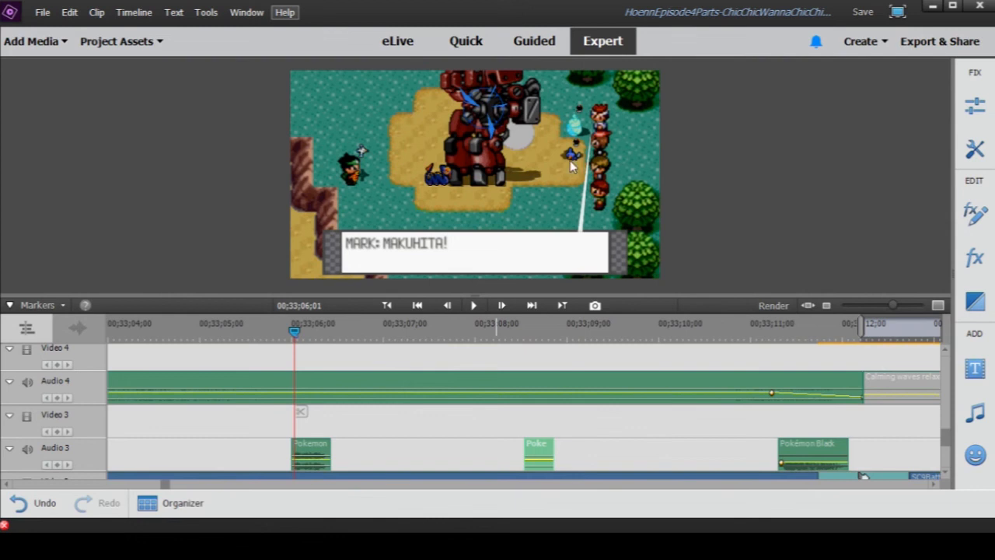
click(292, 335)
drag(291, 341, 288, 338)
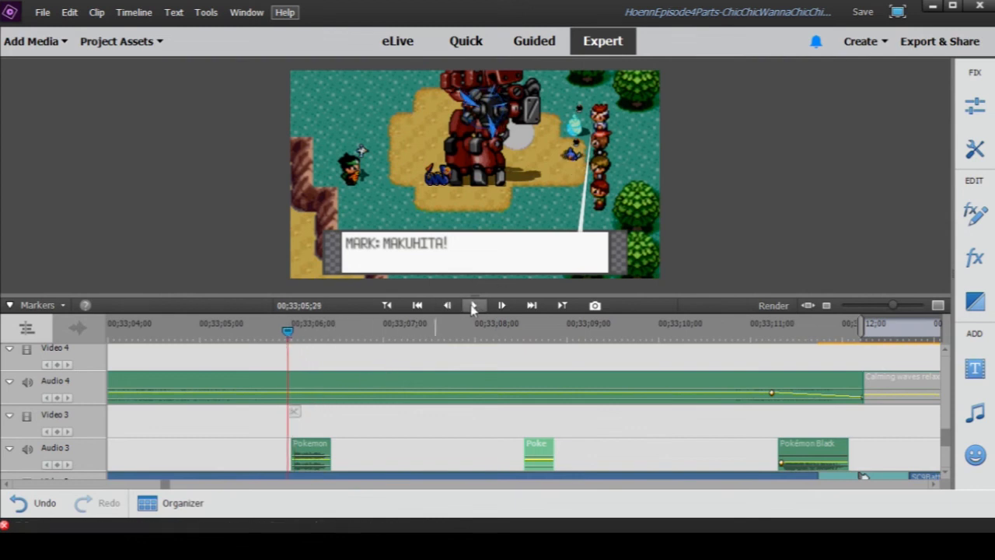
click(473, 305)
- Disable the Pokeball Sound Effect.mp3 clip on the Narration track and play the Makuhita scene without it
scroll(385, 404, down, 3)
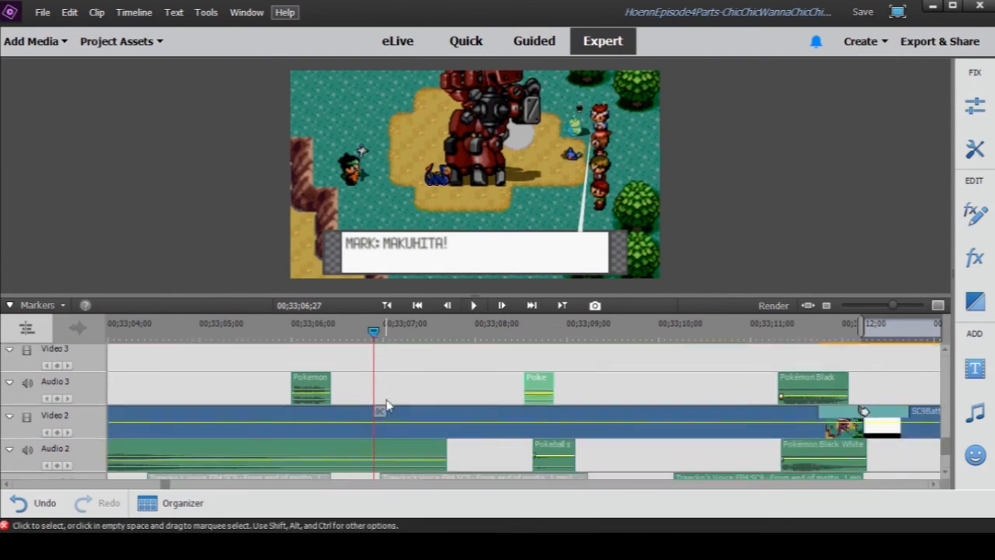
drag(893, 307, 882, 309)
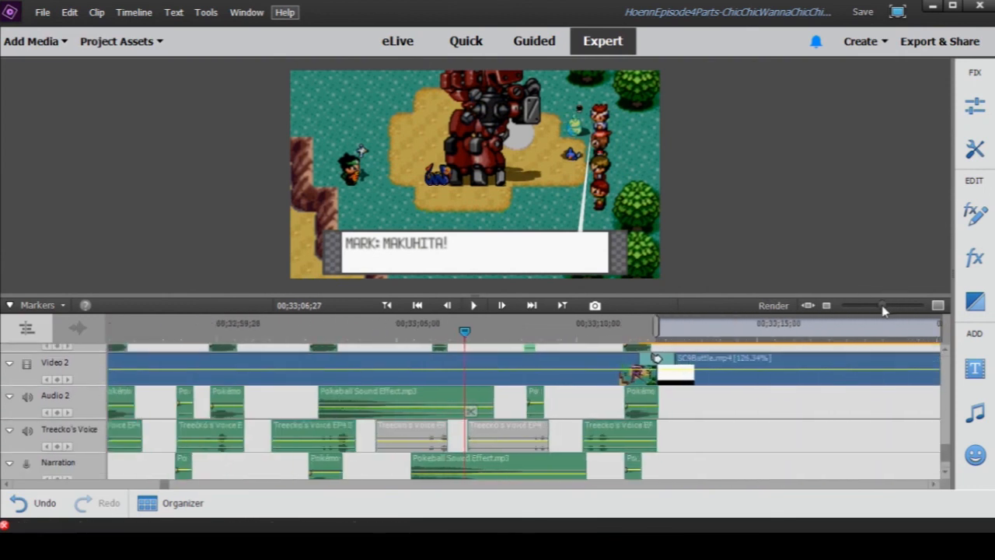
scroll(453, 449, down, 2)
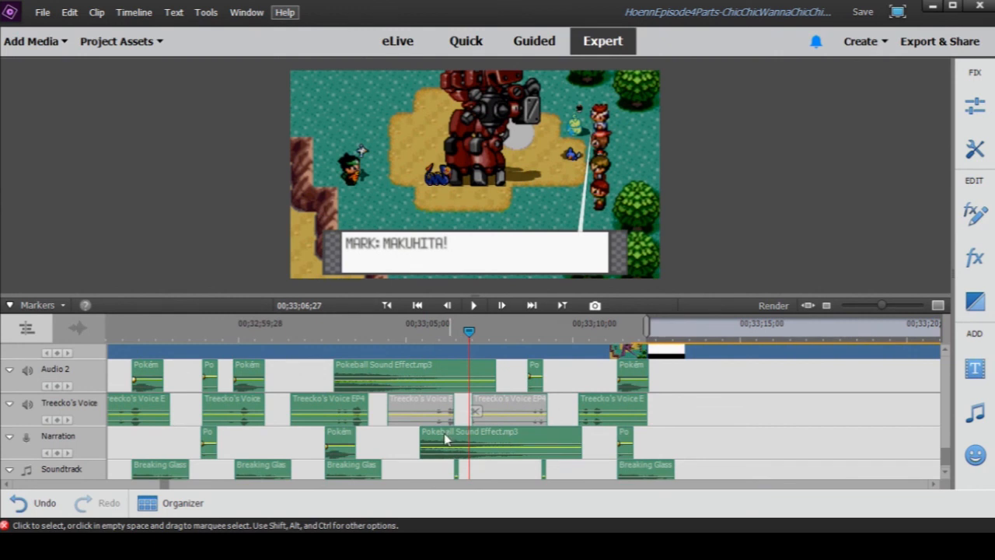
right_click(444, 433)
click(490, 267)
scroll(477, 378, up, 2)
click(439, 332)
click(473, 306)
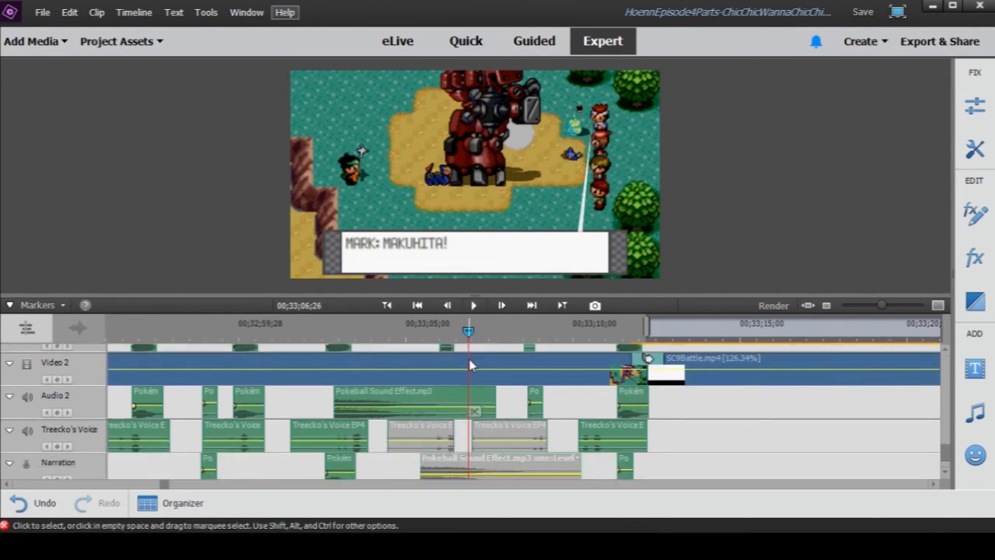
- Replay the scene without the Narration track's Pokeball Sound Effect.mp3 clip, stop at 00;33;06;25, and enable the clip again
scroll(459, 373, down, 2)
click(437, 324)
click(473, 305)
click(473, 305)
right_click(444, 420)
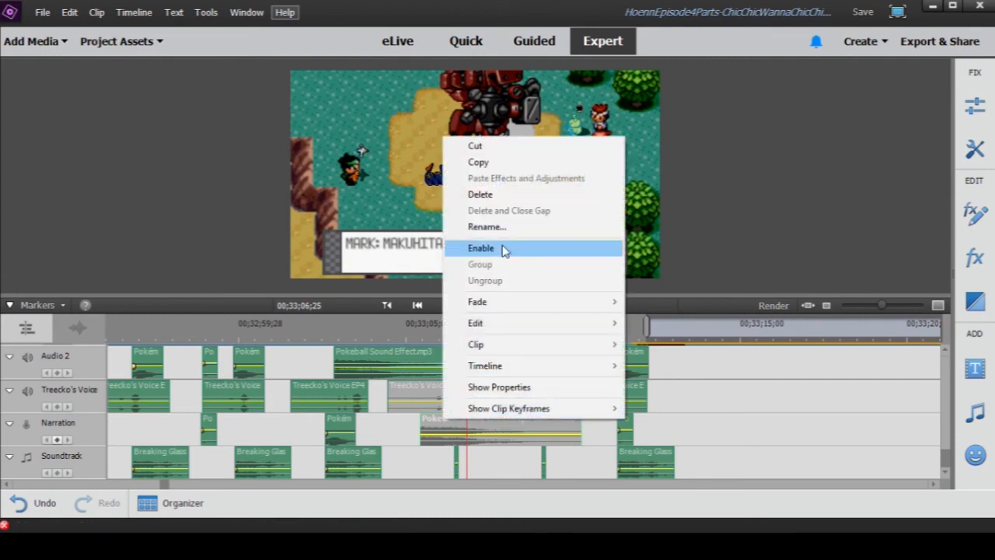
click(505, 249)
- Play the R animation in short stretches from just after the second Audio 3 cry, pausing at 00;33;09;28 and 00;33;11;14
scroll(571, 402, up, 3)
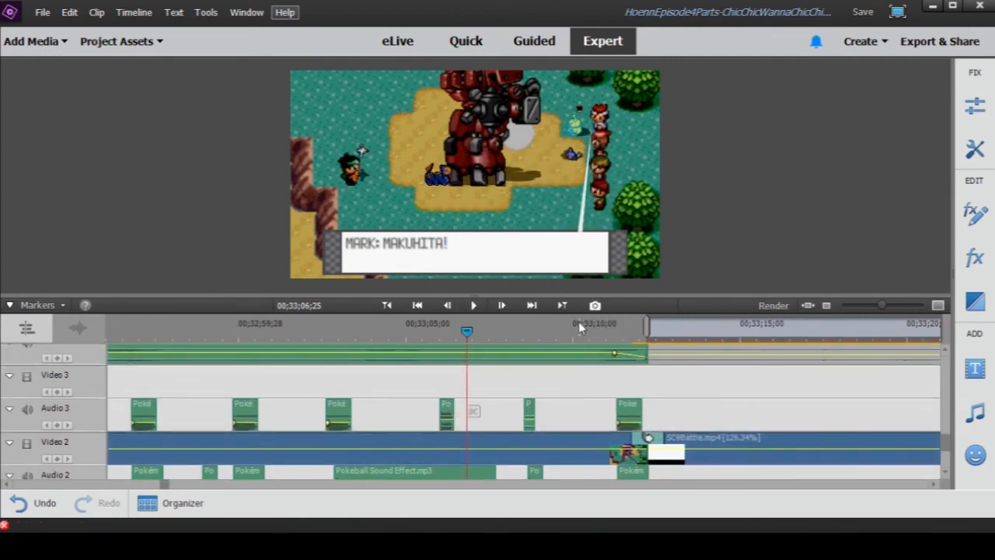
click(539, 334)
click(475, 307)
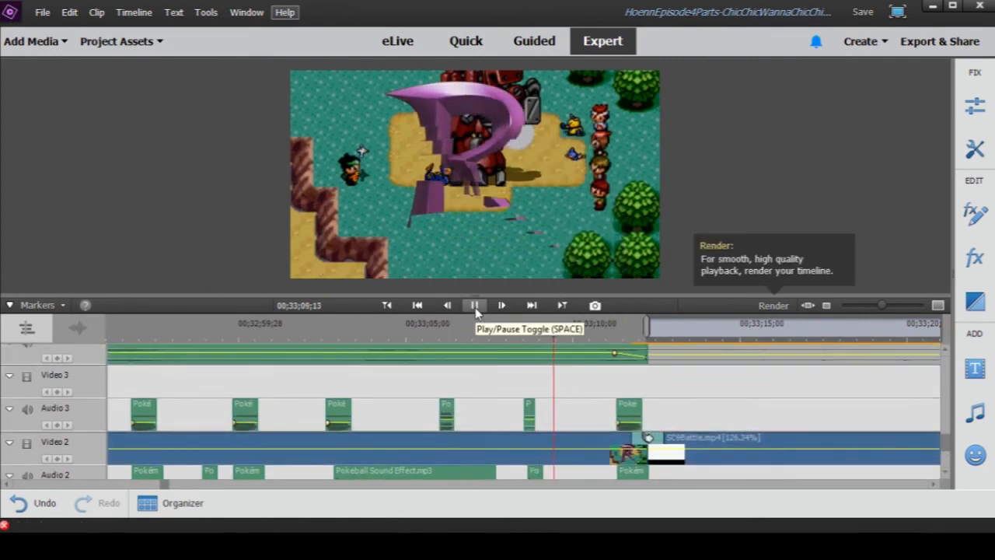
click(475, 307)
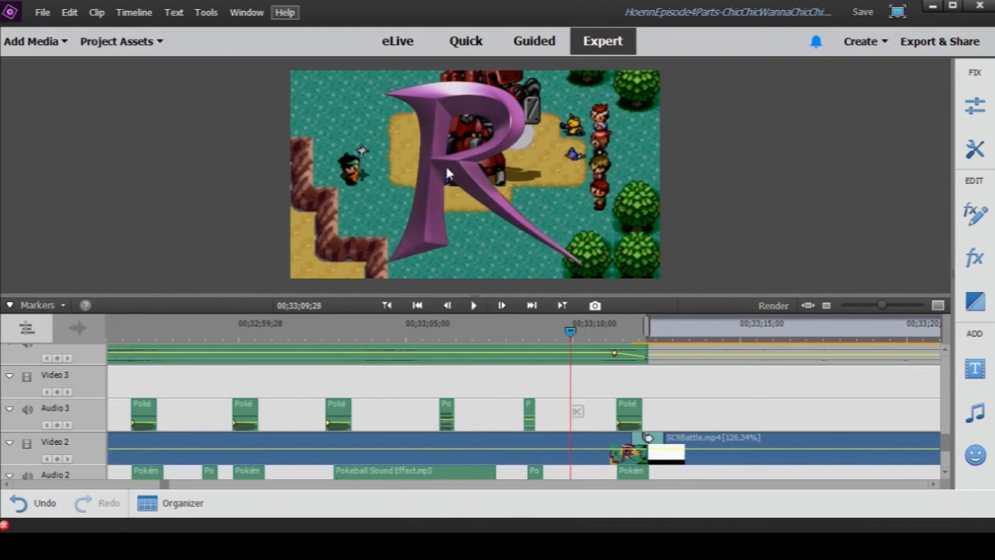
click(476, 307)
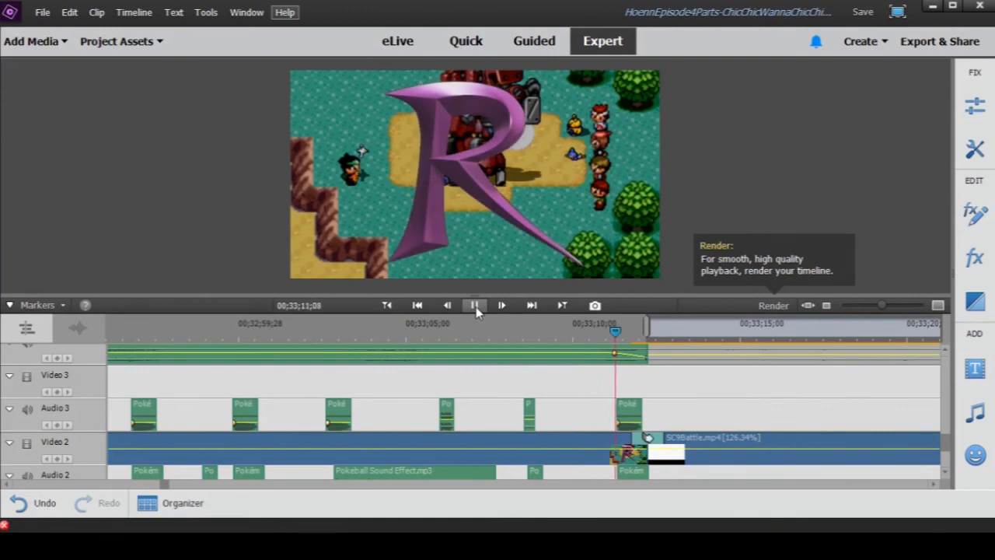
click(476, 306)
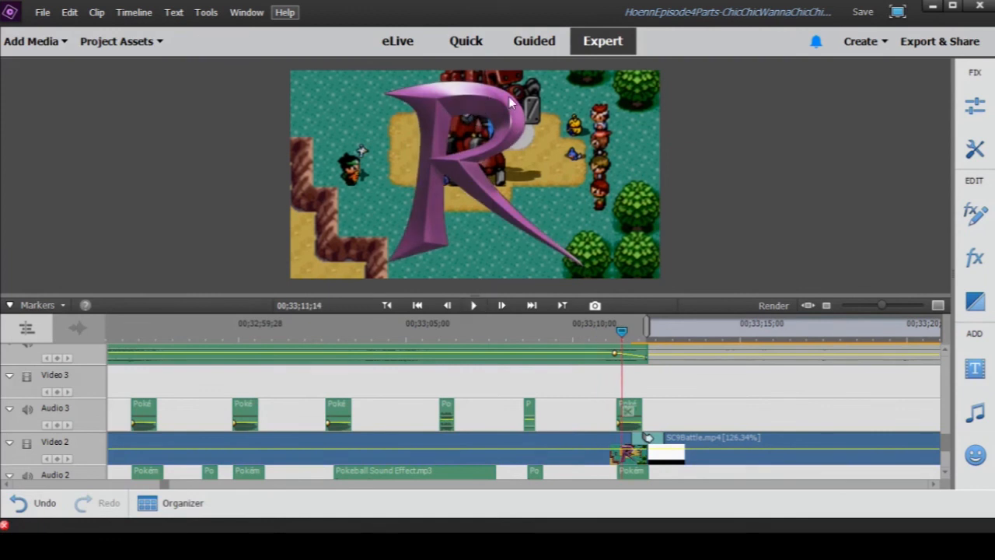
- Replay the R animation from 00;33;10;22 to 00;33;12;01 and scrub through the transition to 00;33;12;10
click(599, 333)
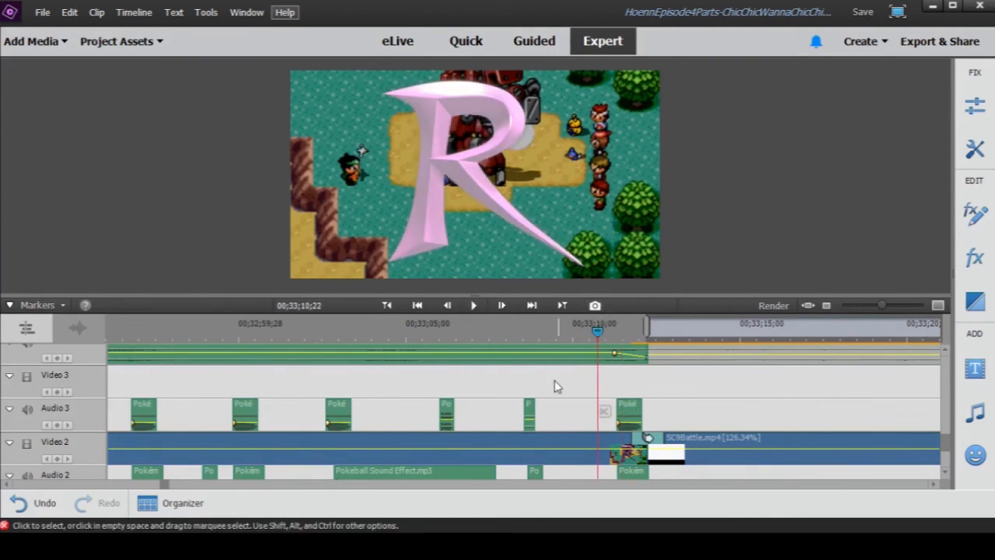
scroll(553, 382, down, 3)
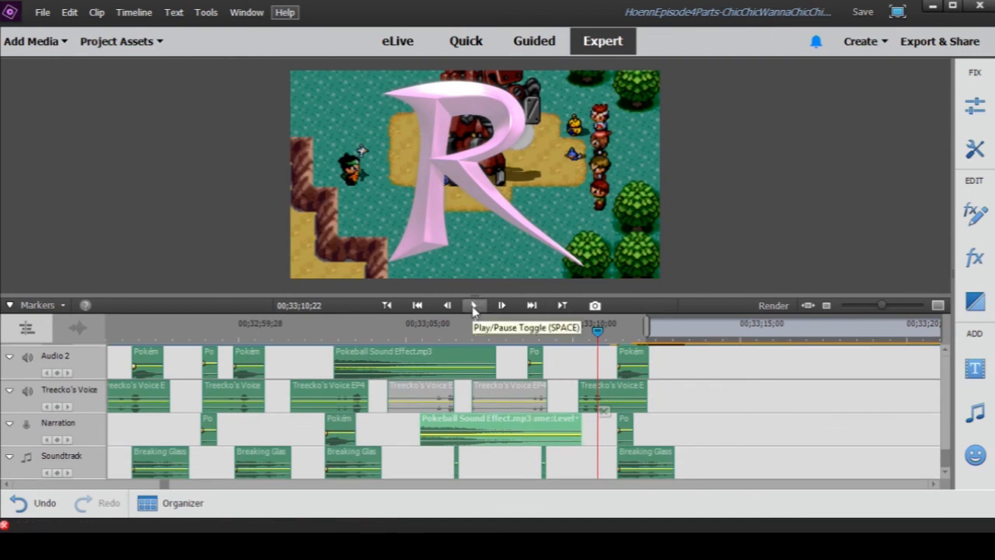
click(474, 306)
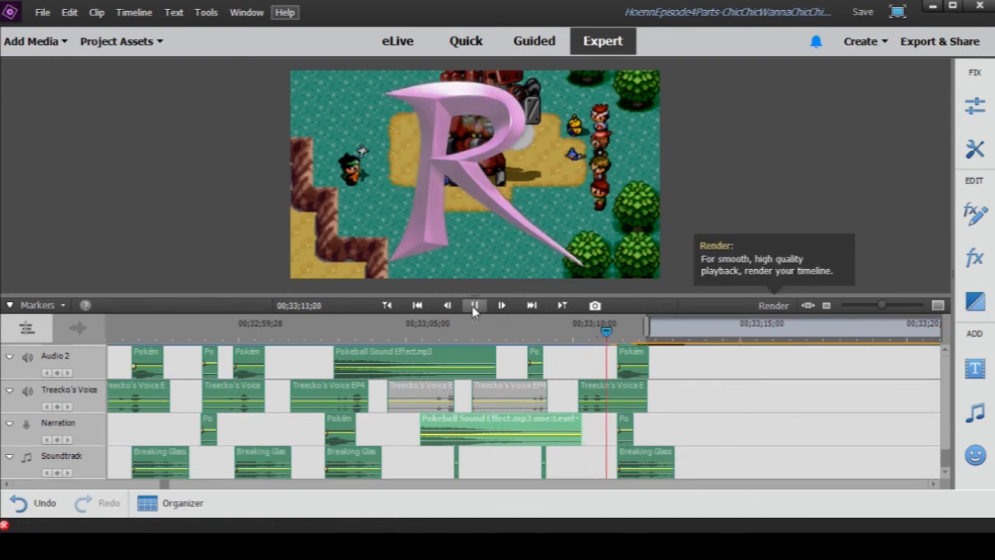
click(473, 305)
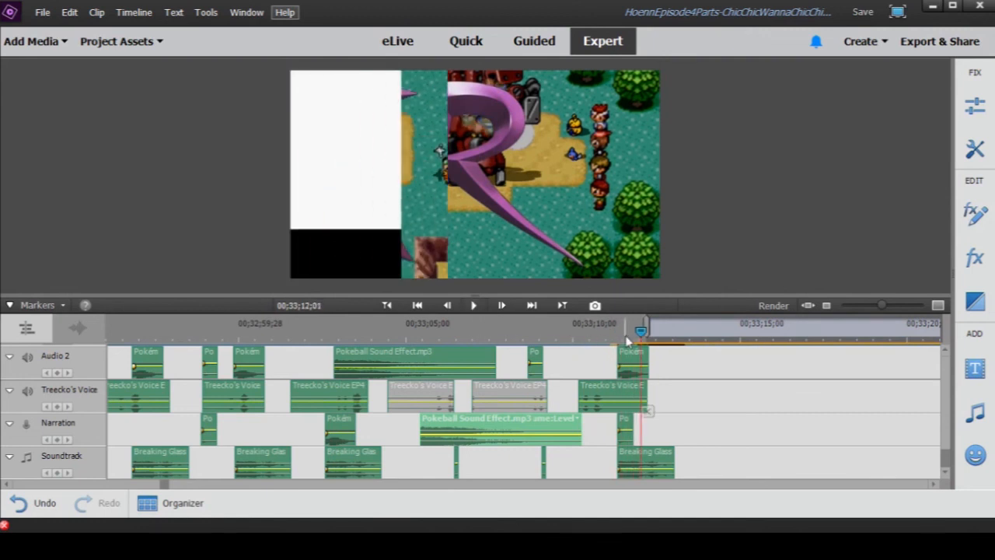
drag(640, 334, 647, 336)
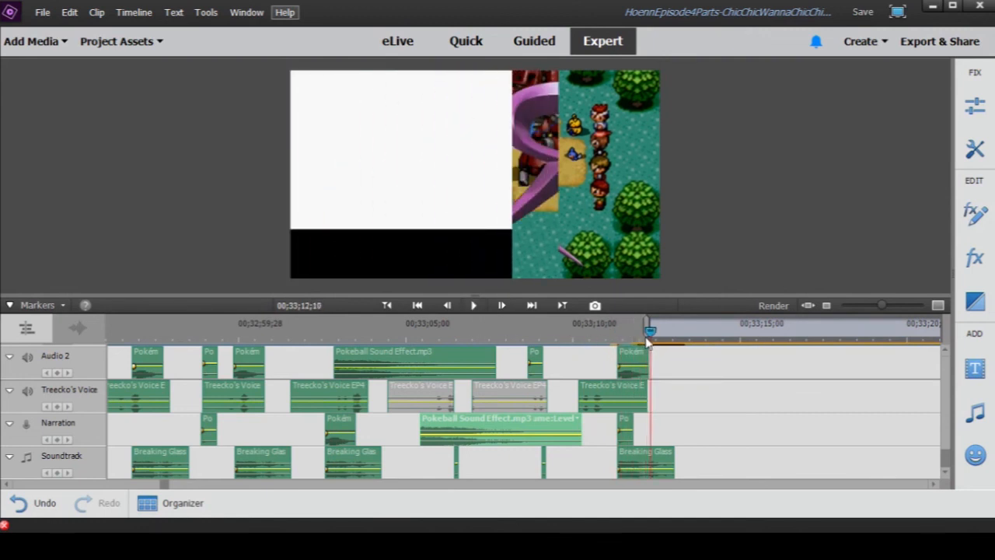
- Play the transition into the white screen again, stop at 00;33;12;18, and scrub to its end at 00;33;12;23
click(576, 328)
click(474, 304)
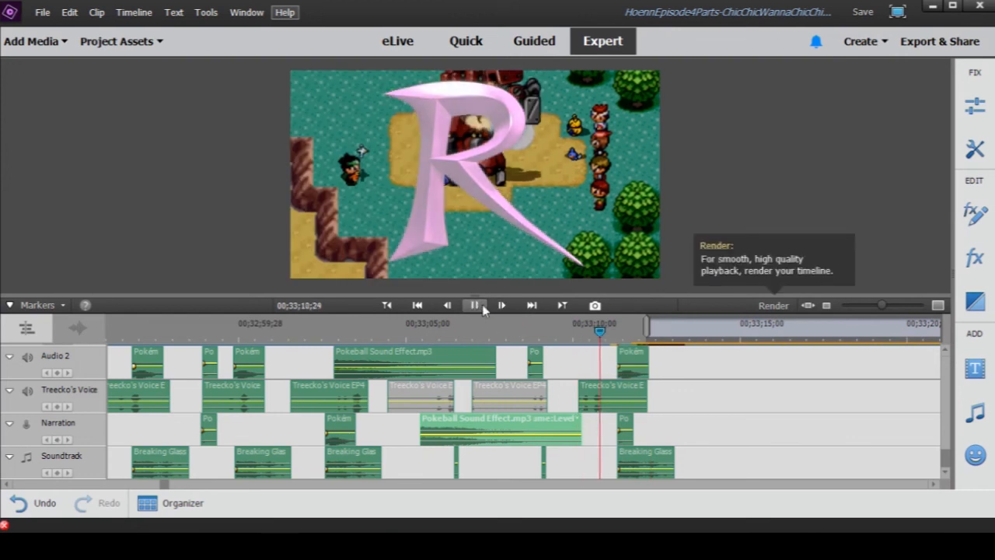
click(482, 307)
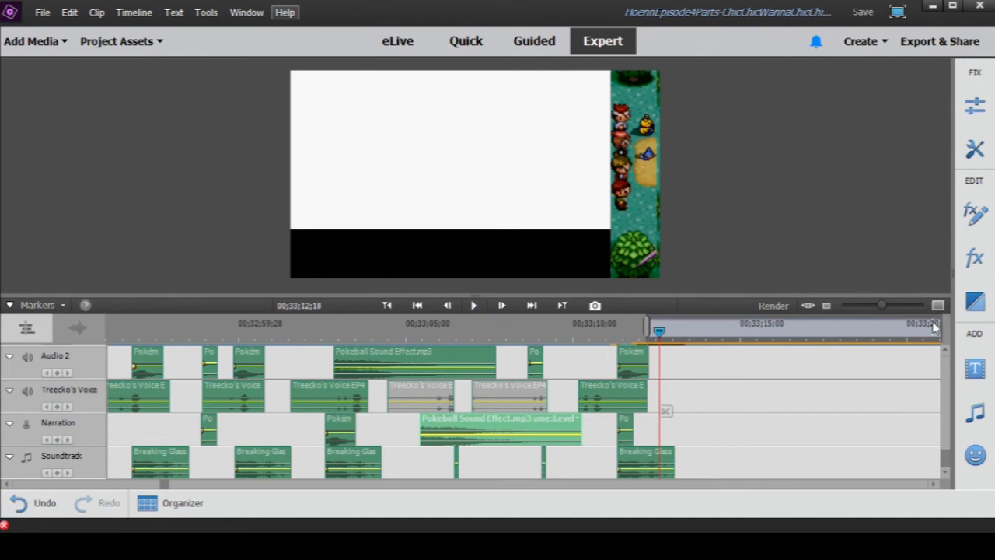
mouse_move(660, 330)
mouse_down()
mouse_move(609, 329)
mouse_move(665, 333)
mouse_up()
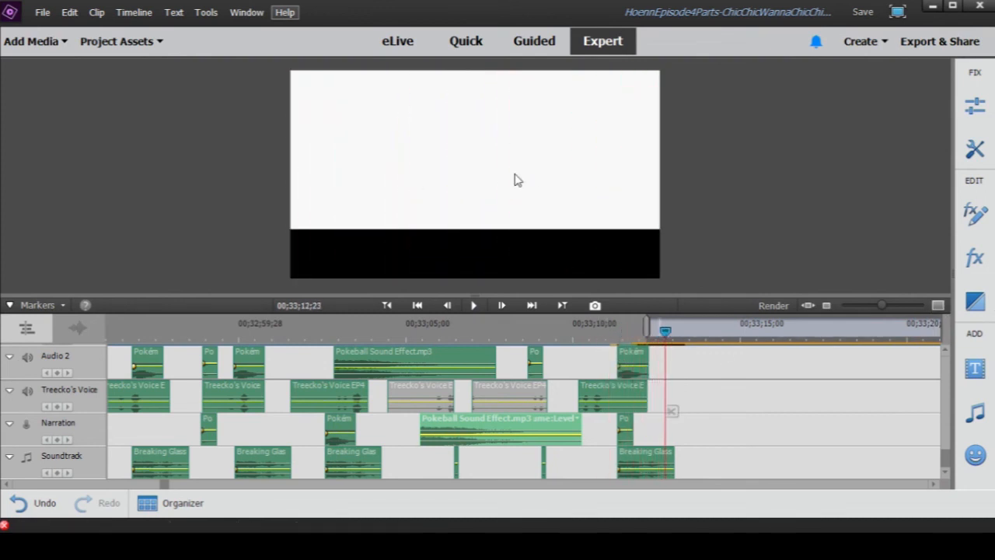
- Enable the Vs. Team Rocket - Pokémon Heart Gold Soul Silver music clip on the Audio 9 track
click(588, 330)
scroll(588, 361, up, 3)
scroll(588, 361, up, 10)
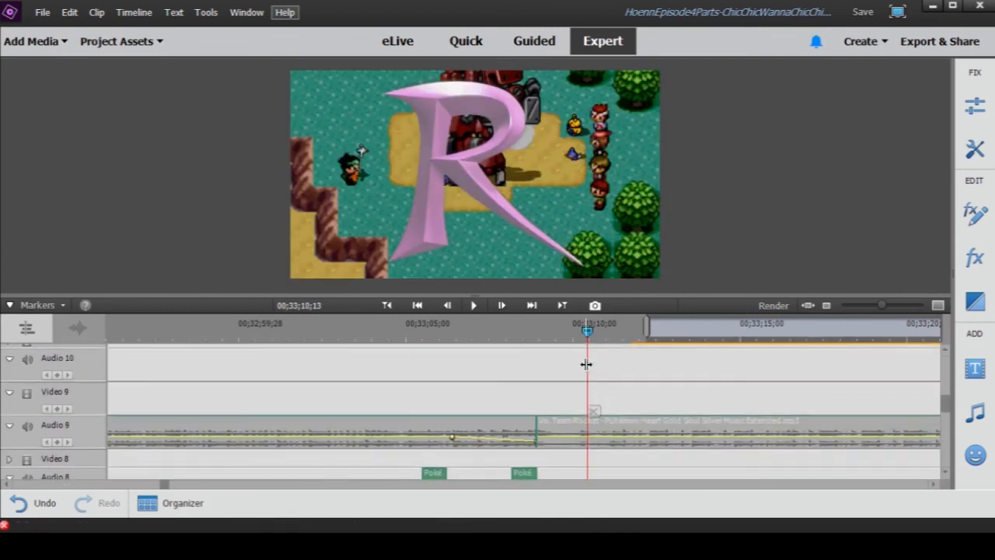
right_click(559, 432)
click(595, 255)
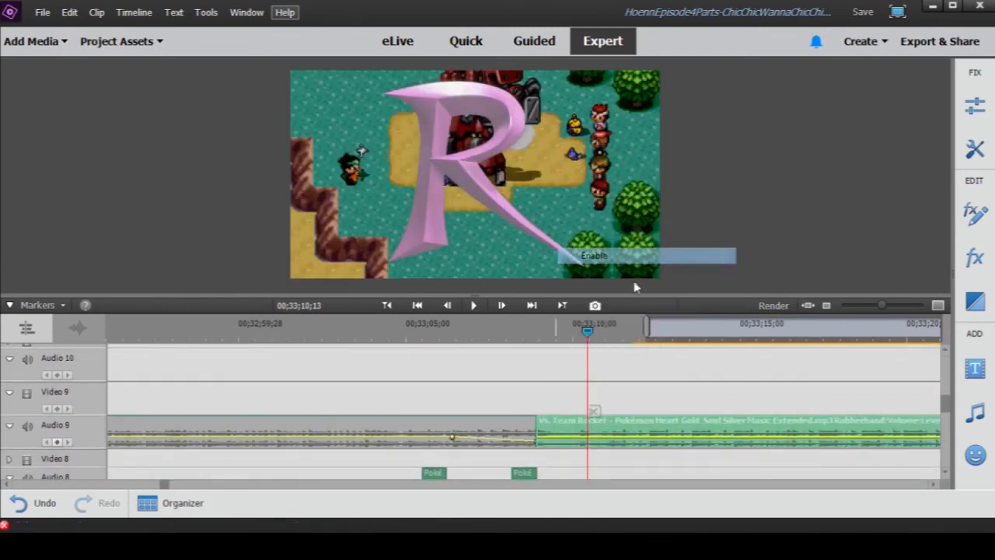
- Enable the music clip just before Vs. Team Rocket on Audio 9 and play the change between them to 00;33;09;01
drag(881, 304, 871, 305)
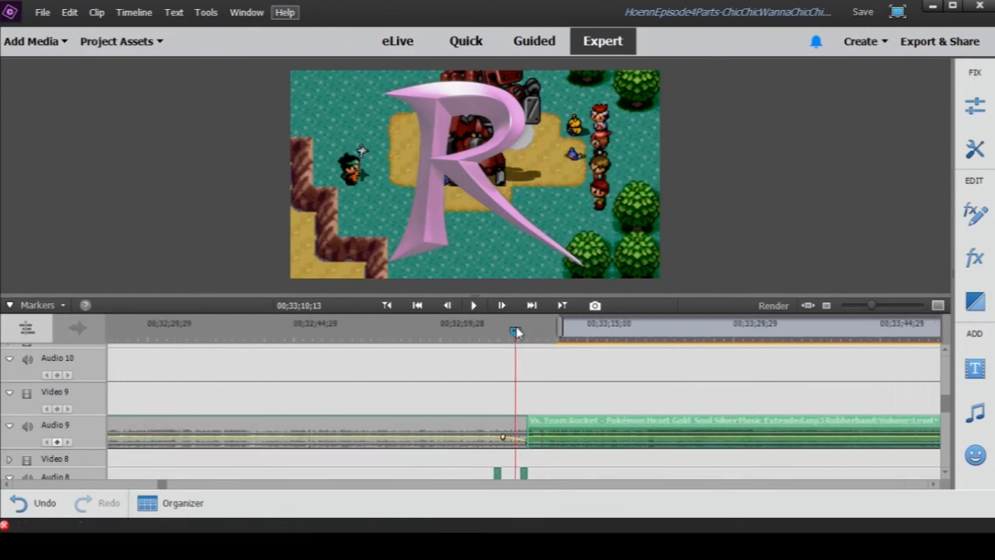
drag(516, 332, 521, 332)
right_click(448, 425)
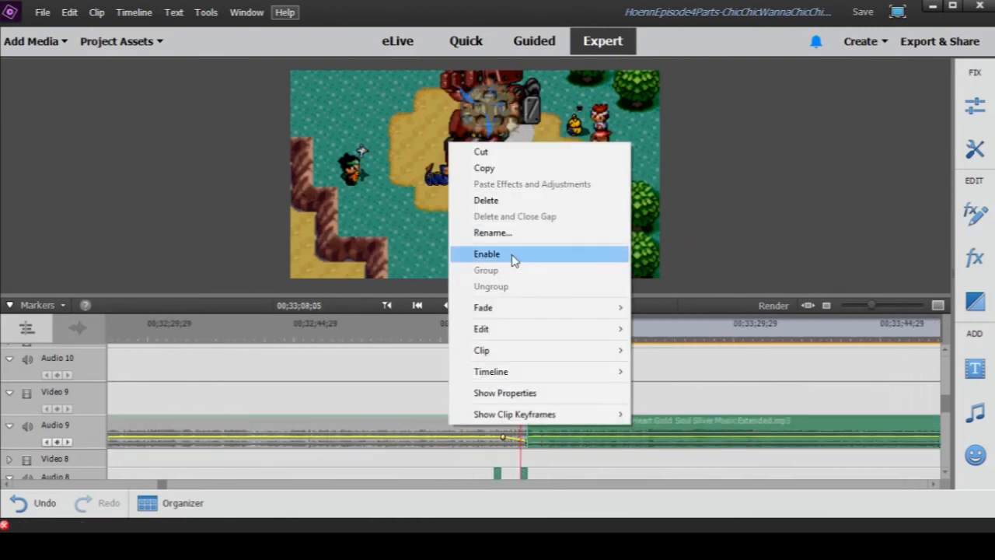
click(512, 258)
click(476, 306)
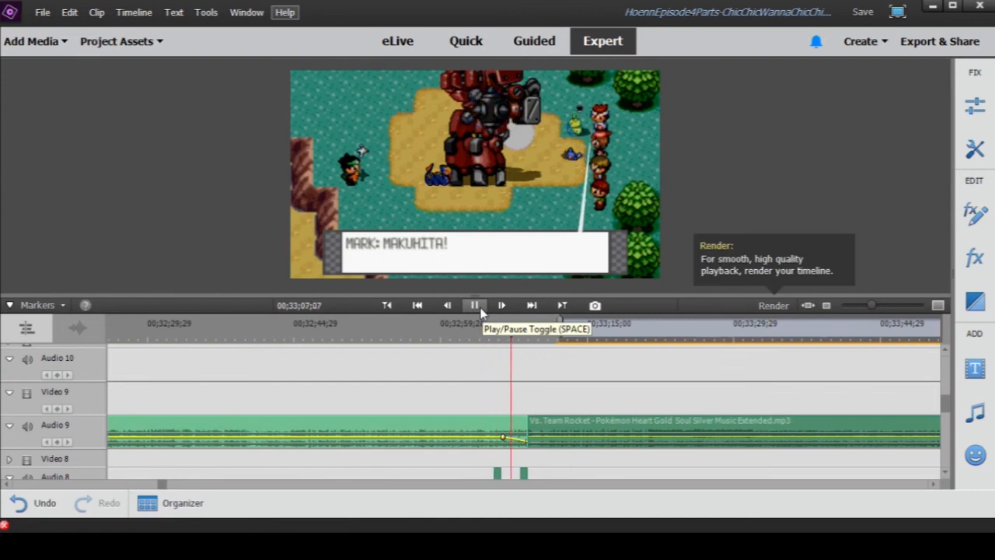
click(480, 311)
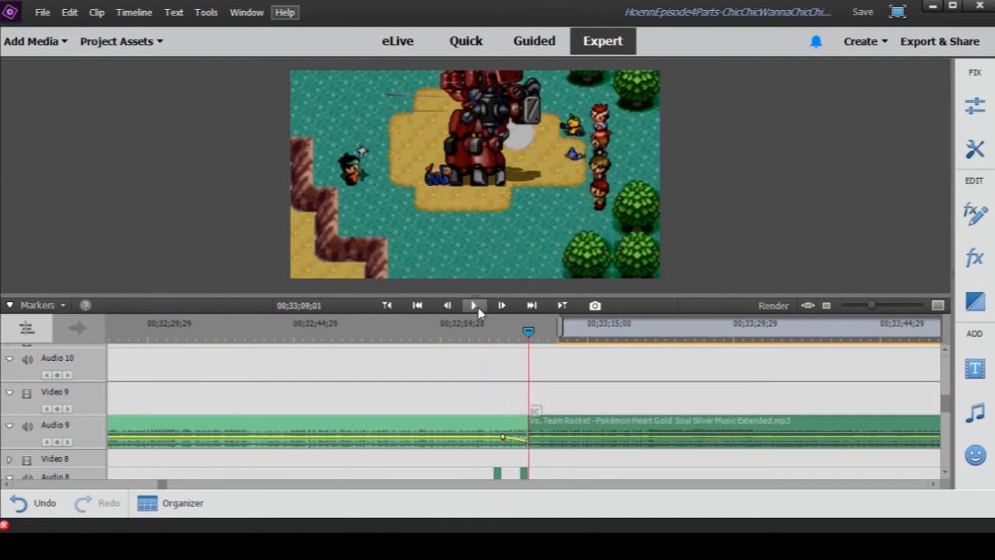
- Examine the clips on Audio 9 through Audio 6 and play the Radio Tower music clip through 00;32;29;27
drag(873, 306, 860, 305)
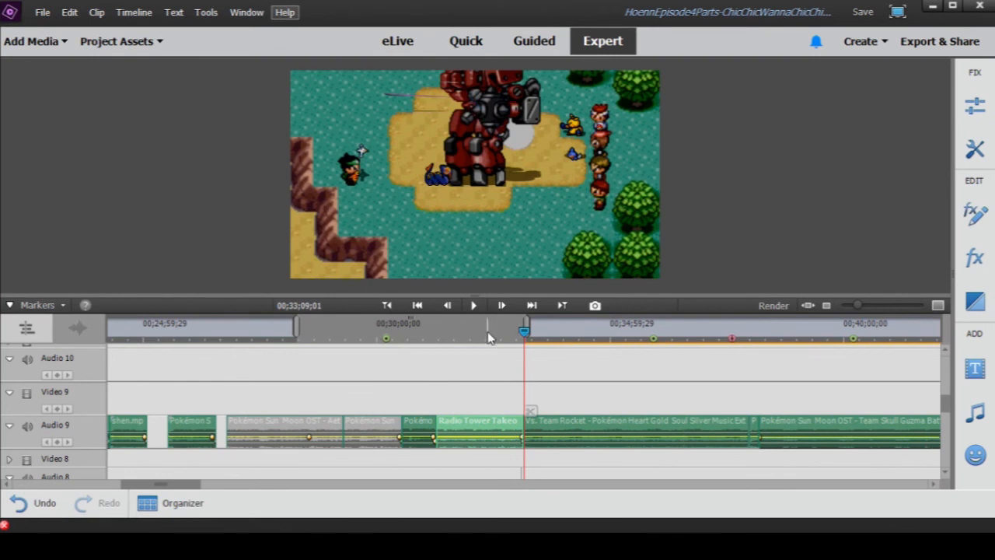
scroll(488, 338, down, 1)
scroll(428, 422, down, 2)
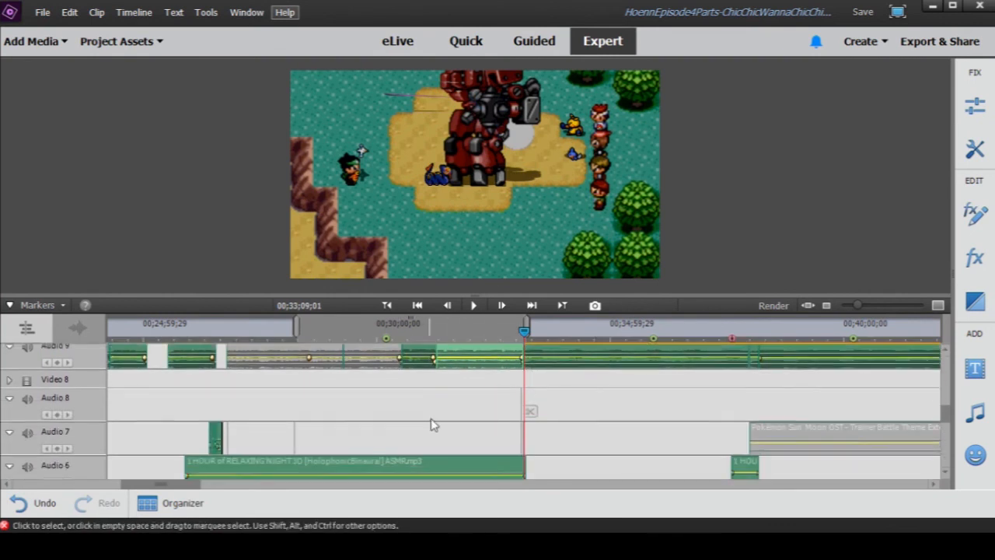
scroll(428, 422, up, 2)
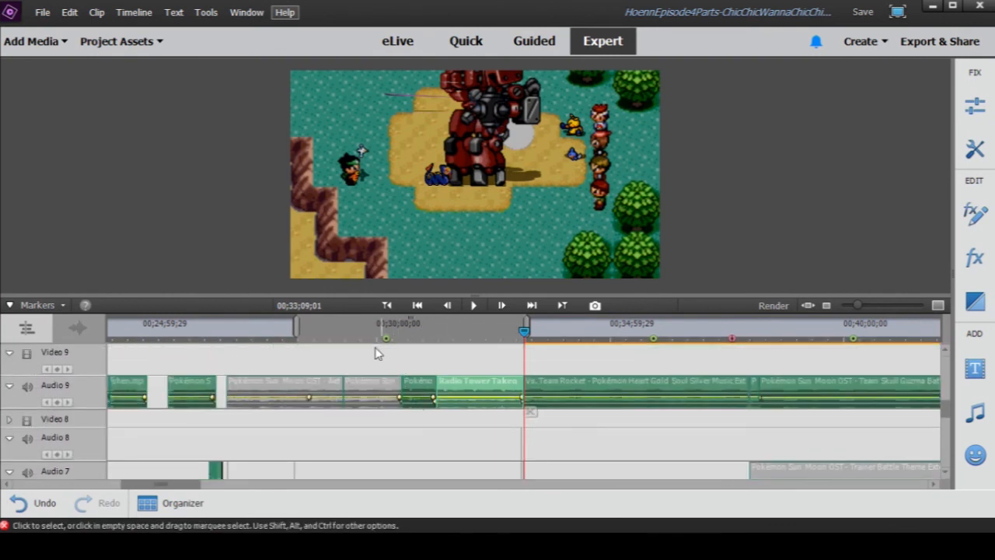
click(490, 331)
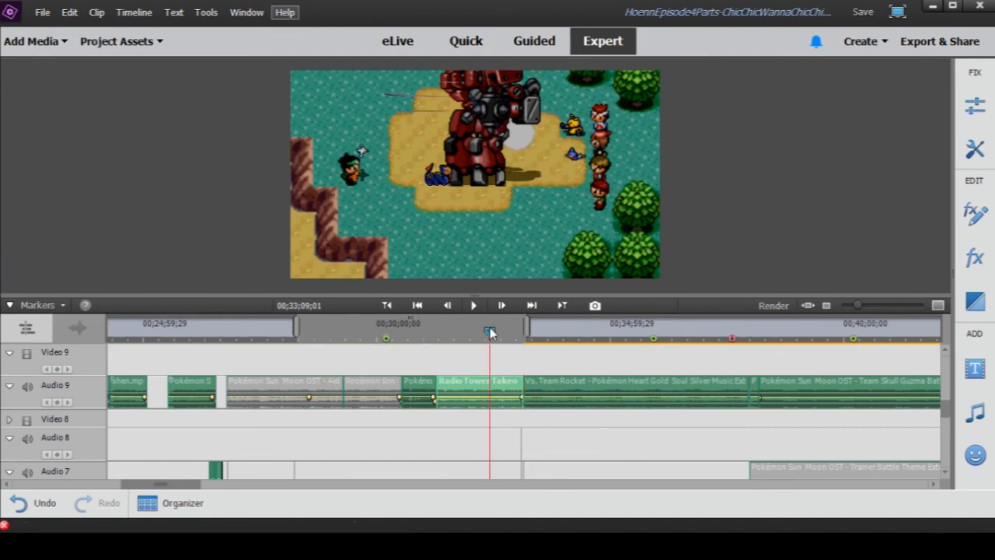
click(474, 305)
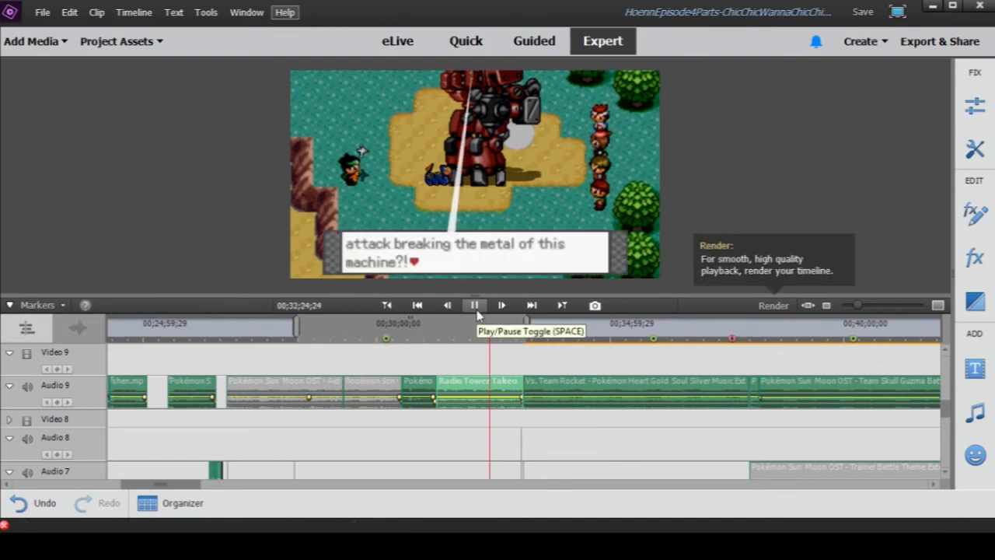
- Play from 00;33;01;15 through the R transition to 00;33;12;29 with both Audio 9 music clips on
click(515, 339)
click(518, 339)
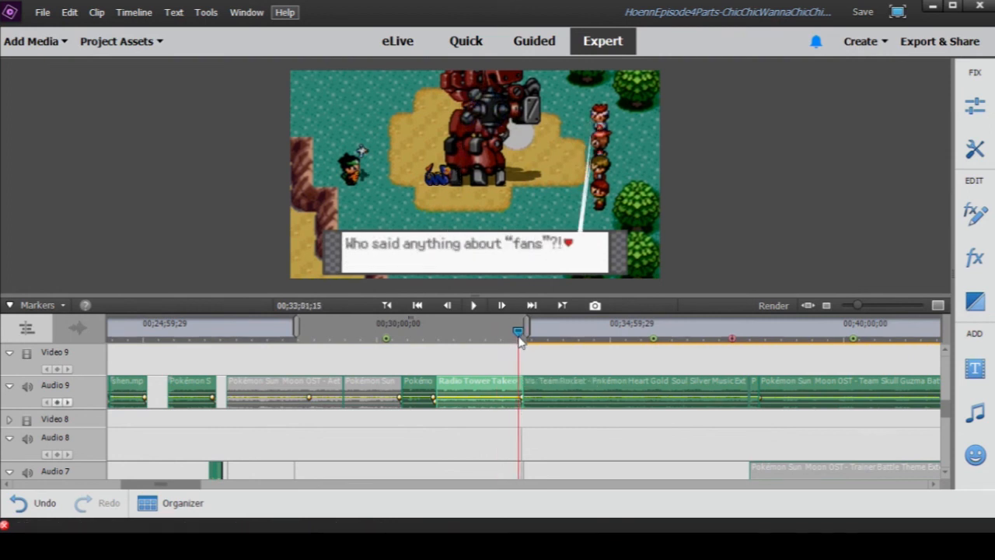
click(476, 306)
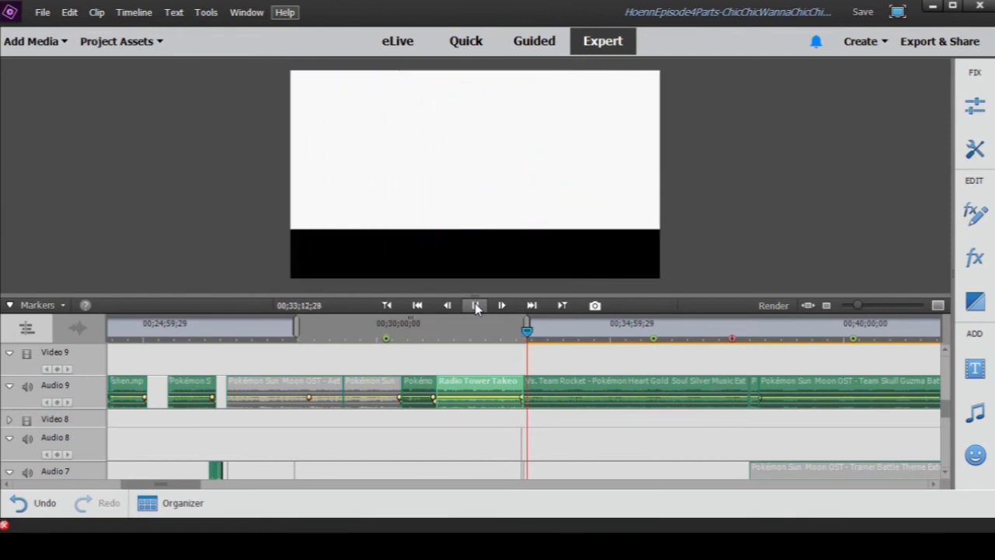
click(476, 306)
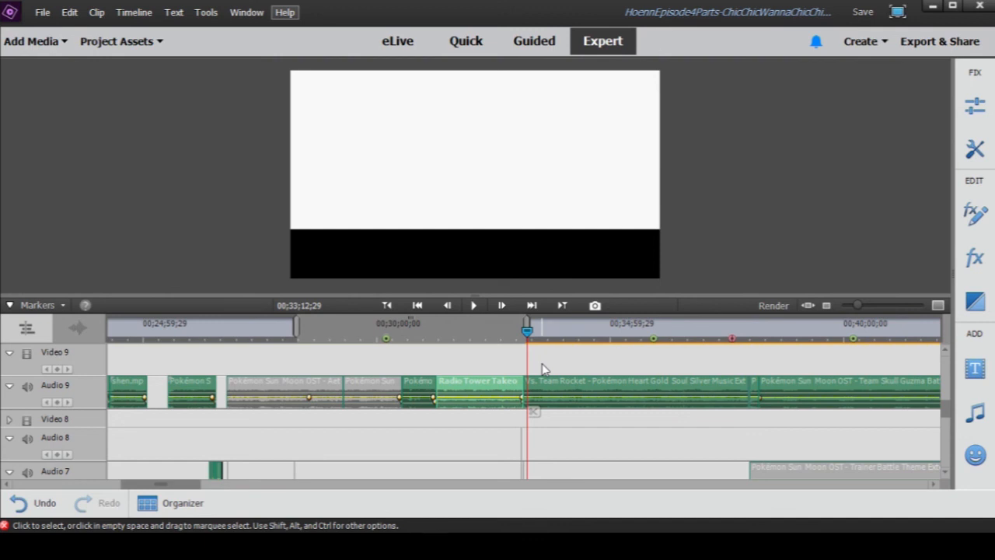
drag(857, 305, 854, 306)
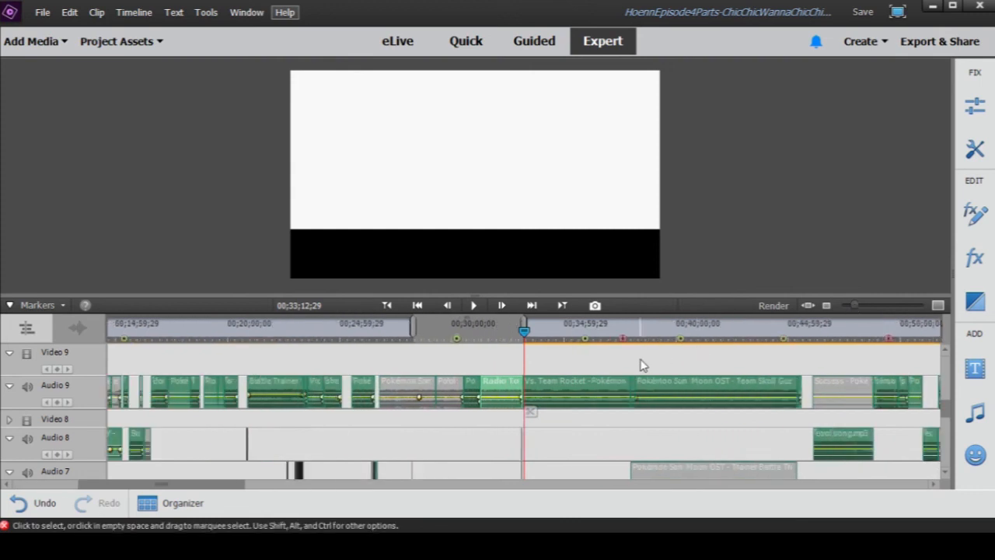
- Go to 00;30;14;20 and examine the SC9PartofBuusYouaintgoing clip on Video 2 in its own preview, then close the preview
scroll(642, 364, down, 5)
scroll(598, 377, down, 5)
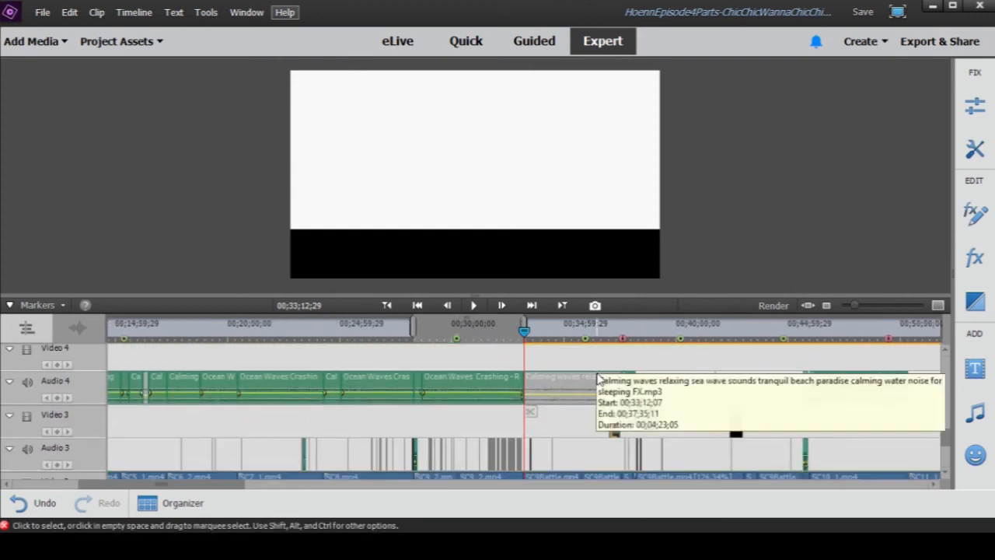
drag(856, 308, 862, 312)
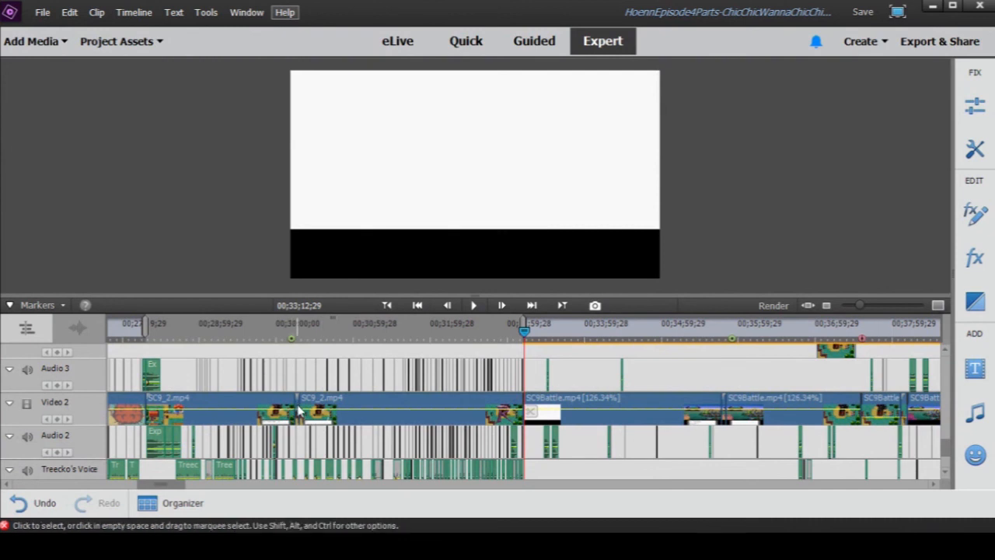
click(299, 330)
drag(860, 305, 881, 305)
drag(525, 333, 425, 331)
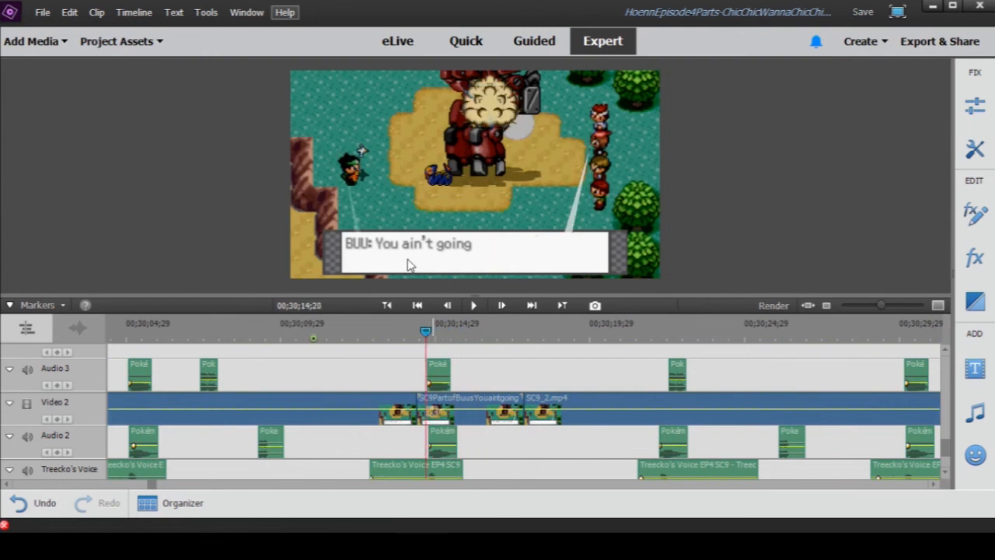
click(469, 404)
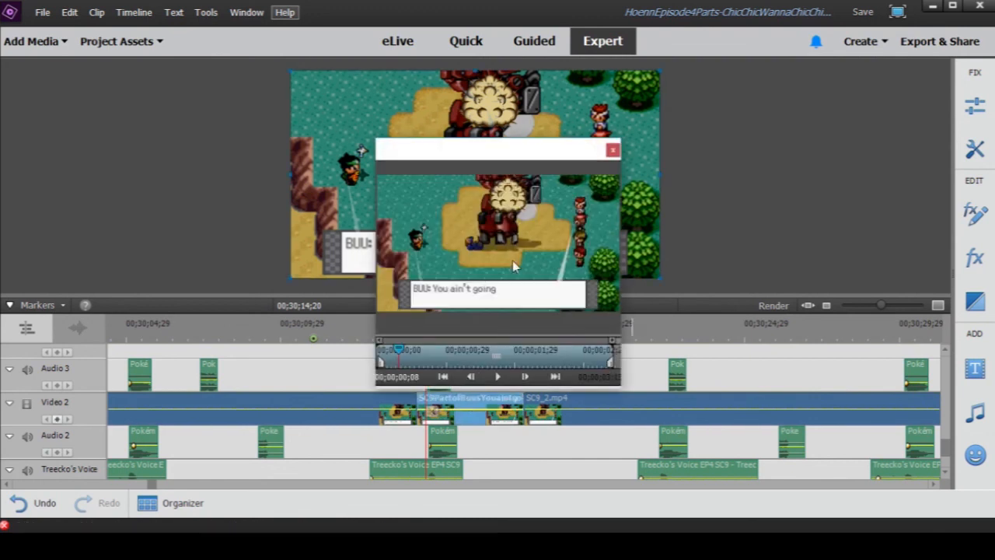
click(636, 151)
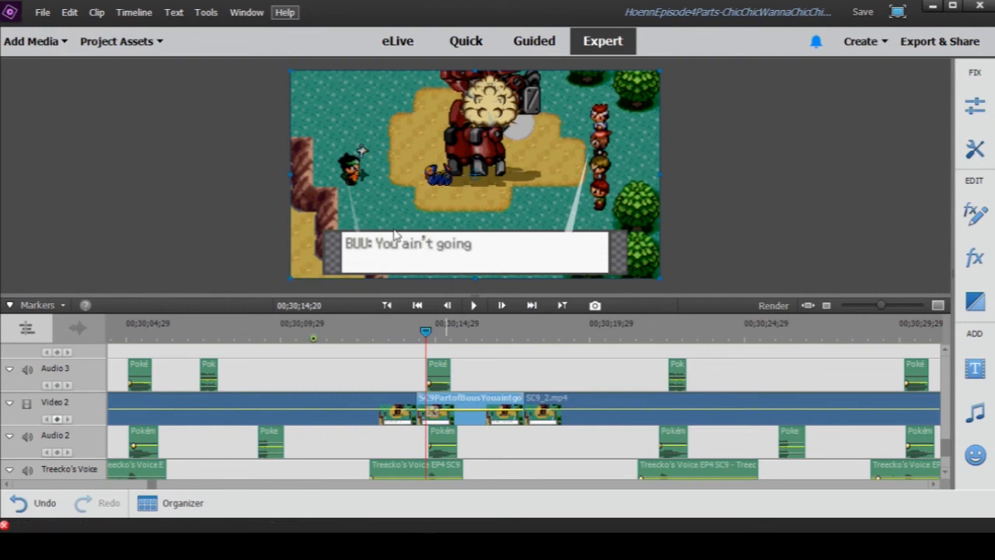
- Save the Hoenn Episode 4 project with its current edits
drag(879, 306, 860, 311)
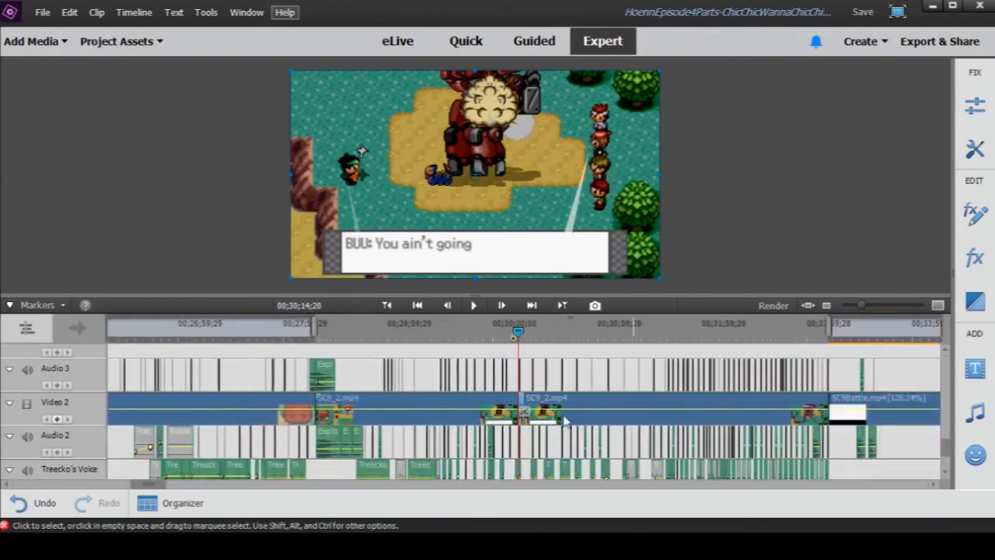
drag(861, 307, 850, 307)
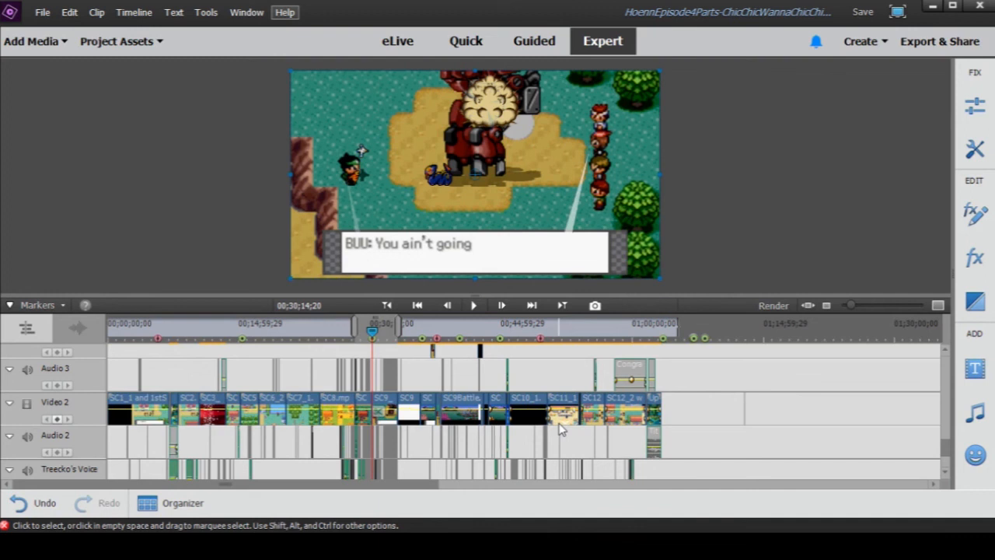
key(ctrl+s)
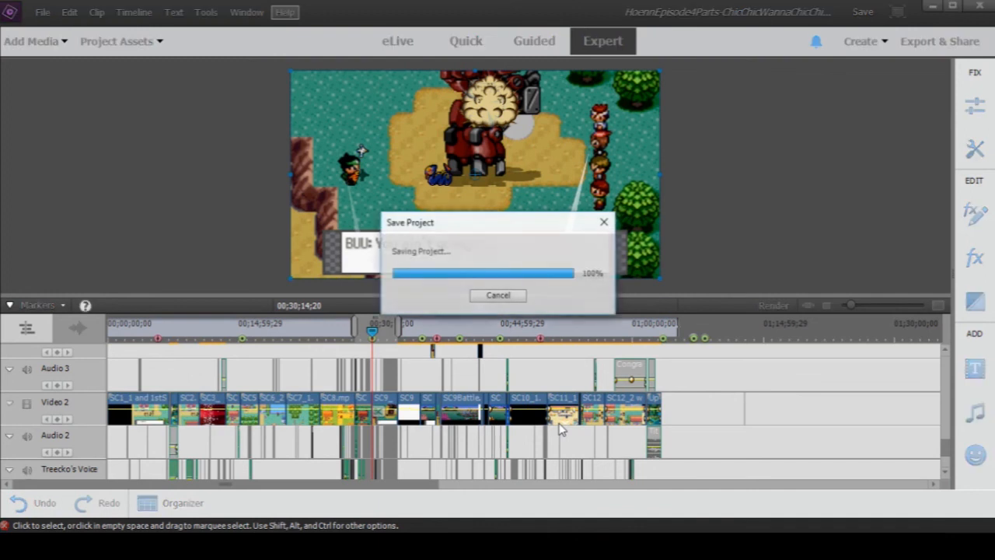